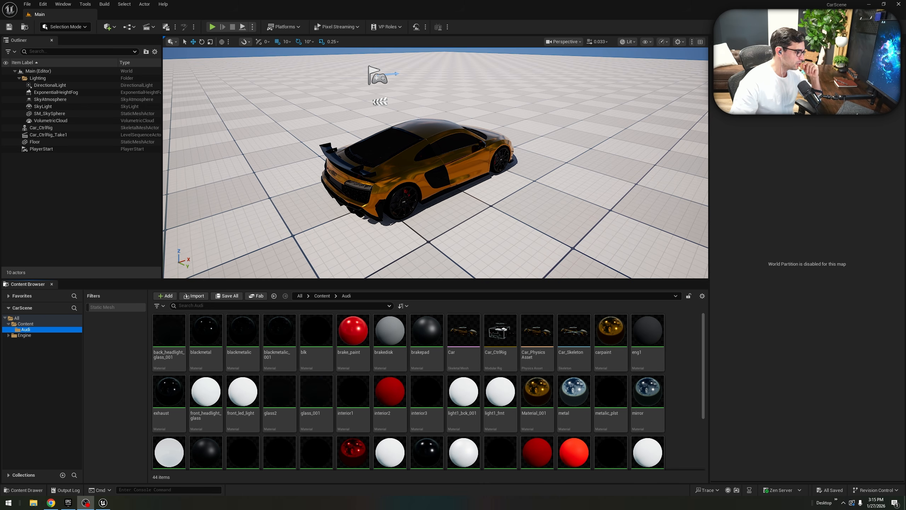
Switch to the Epic Games Launcher and search Fab for "City Sample".
left_click(68, 503)
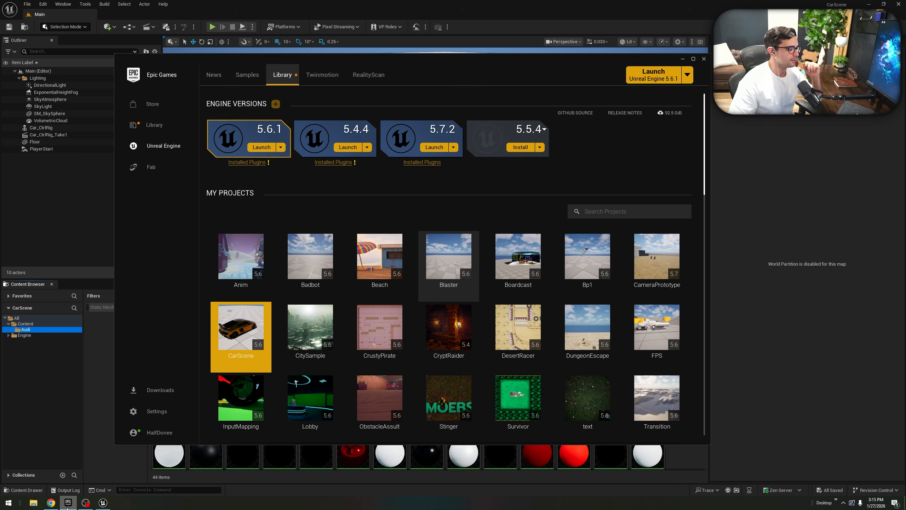
left_click(165, 169)
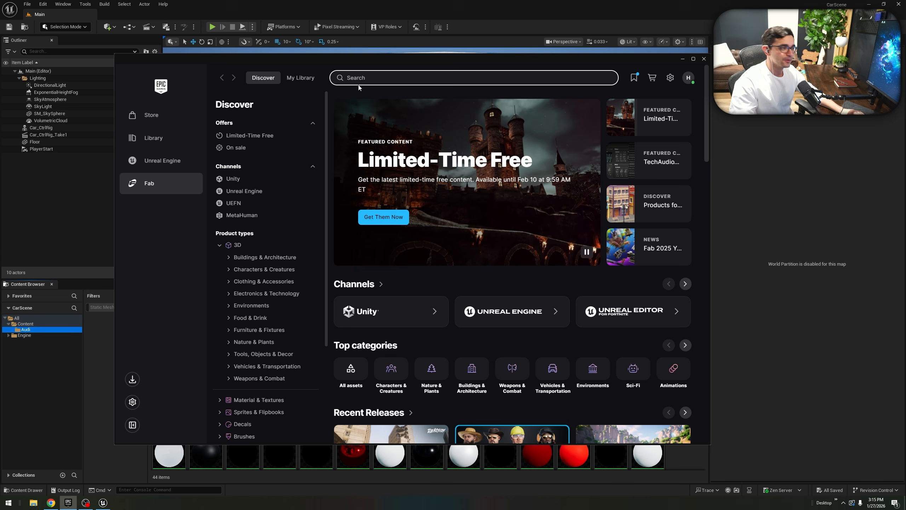
type("City Sample")
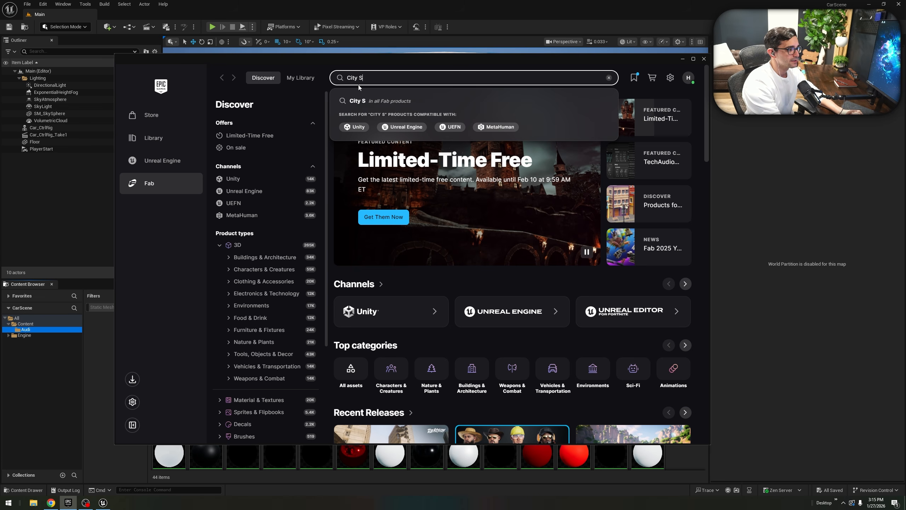
key("Return")
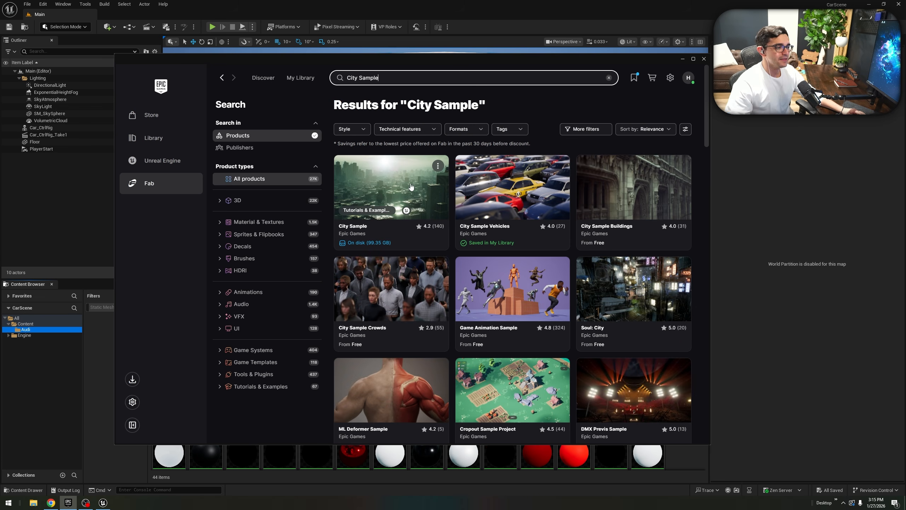
left_click(422, 239)
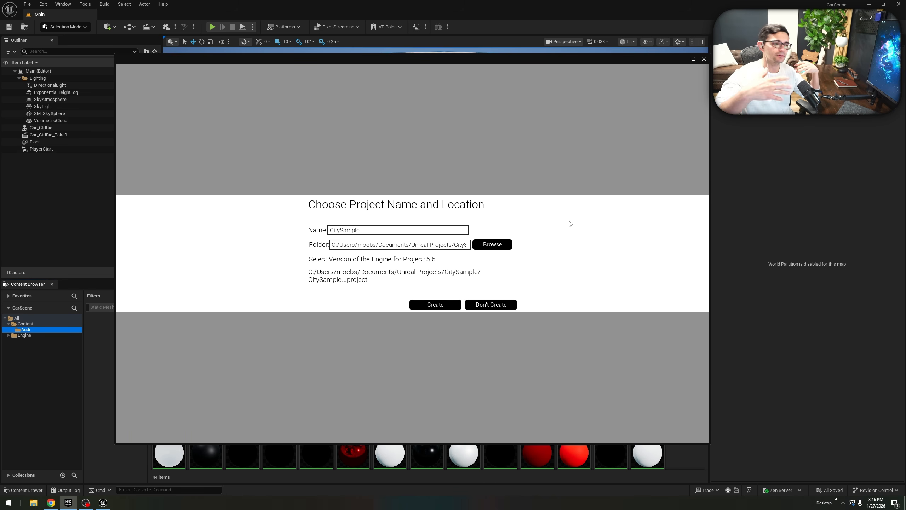
left_click_drag(332, 246, 450, 242)
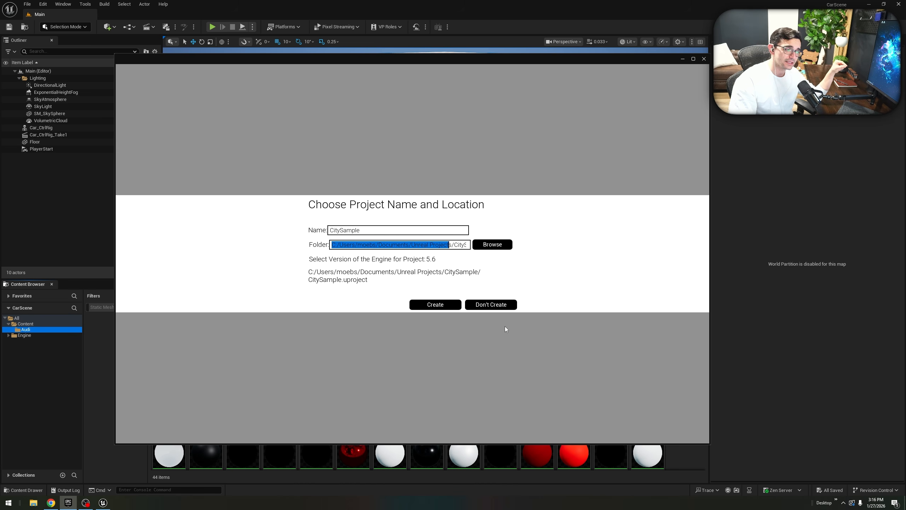
left_click(501, 303)
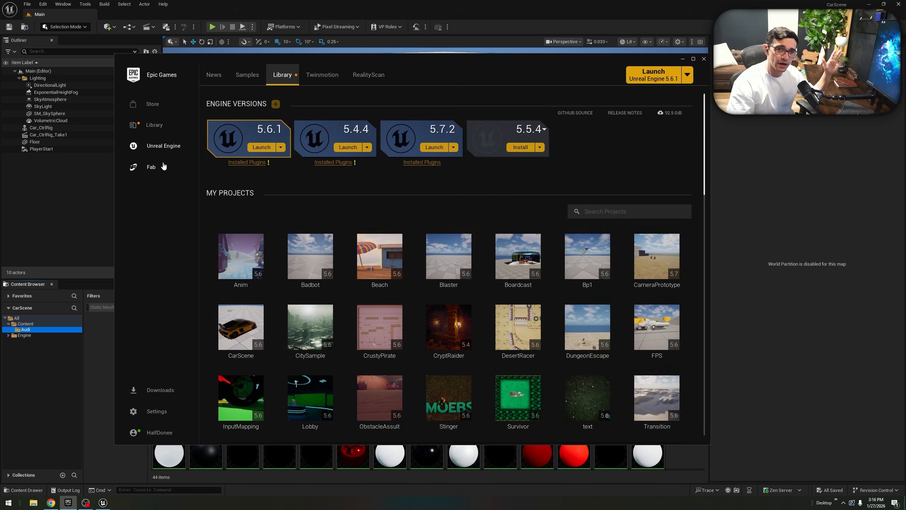
Open the existing CitySample project from the launcher's project library.
right_click(314, 341)
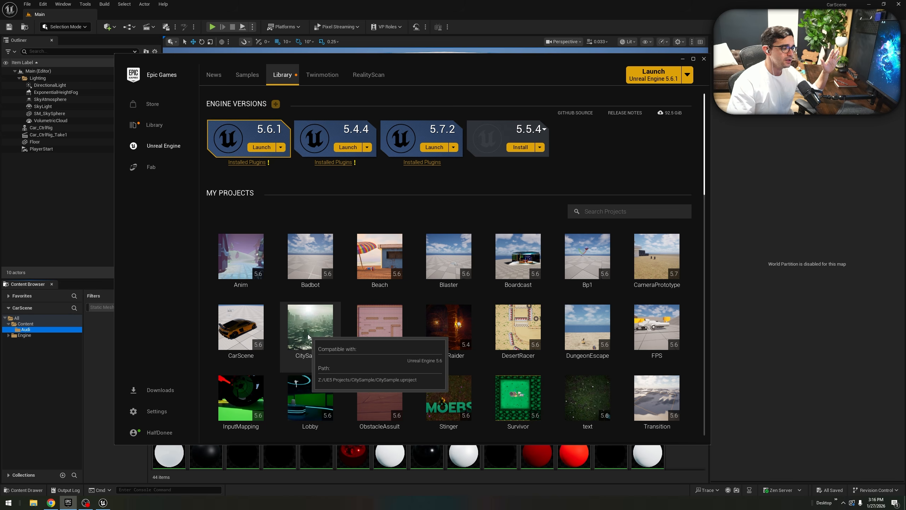
left_click(393, 383)
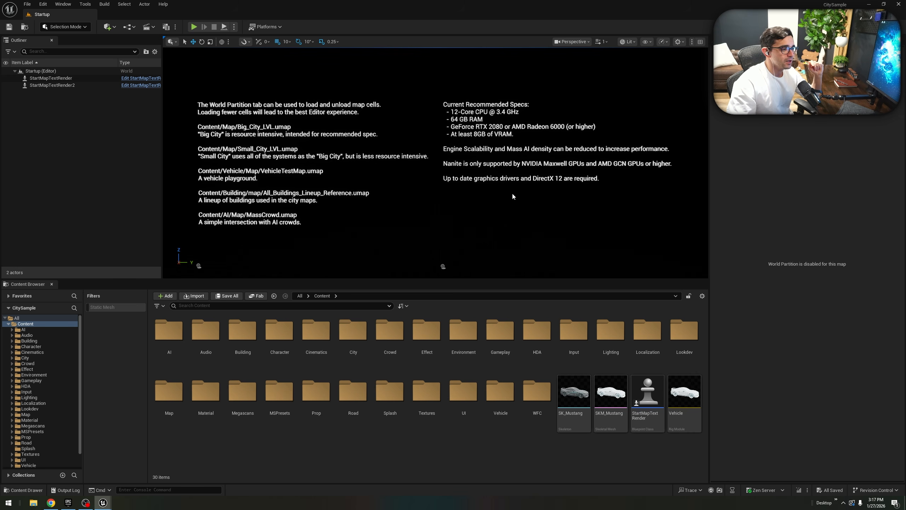
mouse_move(451, 108)
right_mouse_down()
mouse_move(468, 108)
mouse_move(451, 107)
right_mouse_up()
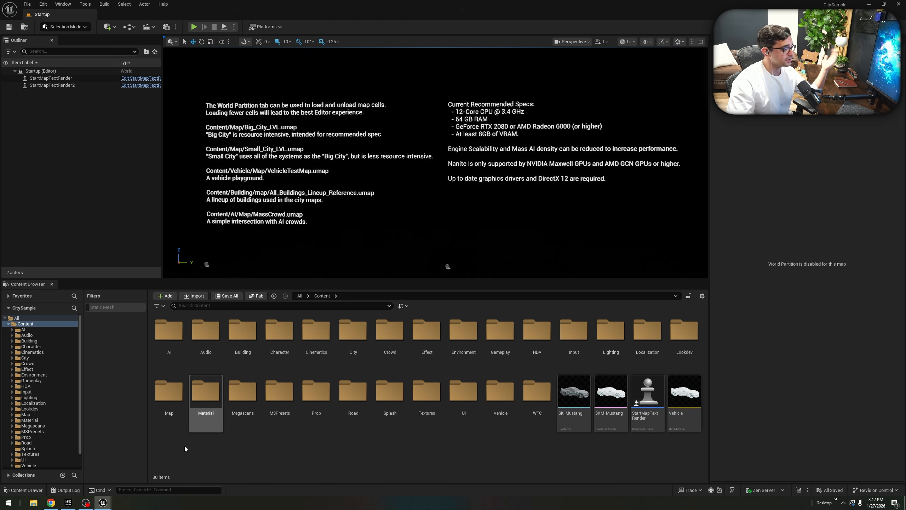
Switch to the CarScene project and start migrating the Audi folder with all the assets selected in the report.
mouse_move(109, 505)
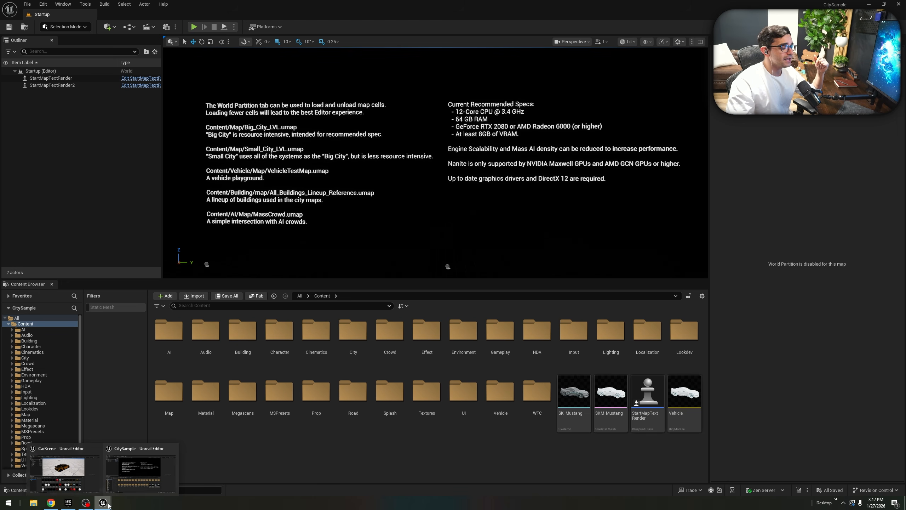
mouse_move(78, 467)
mouse_move(156, 464)
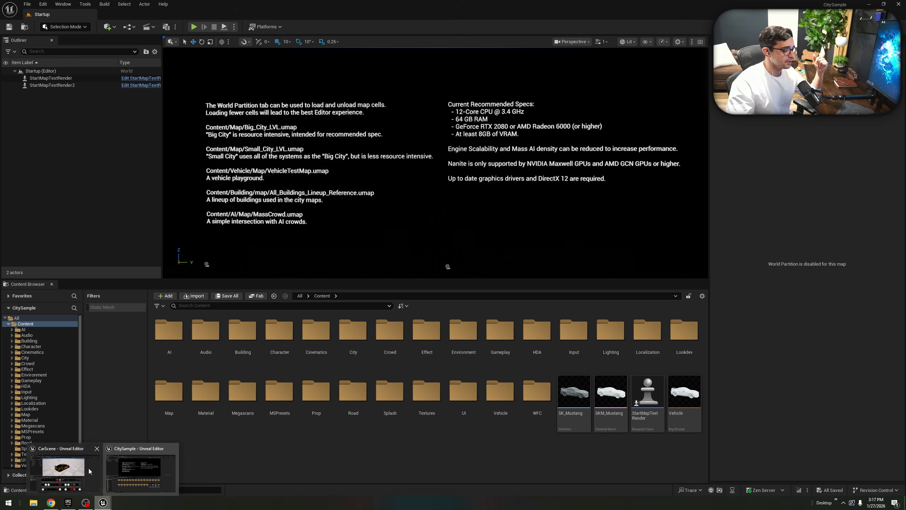
left_click(89, 471)
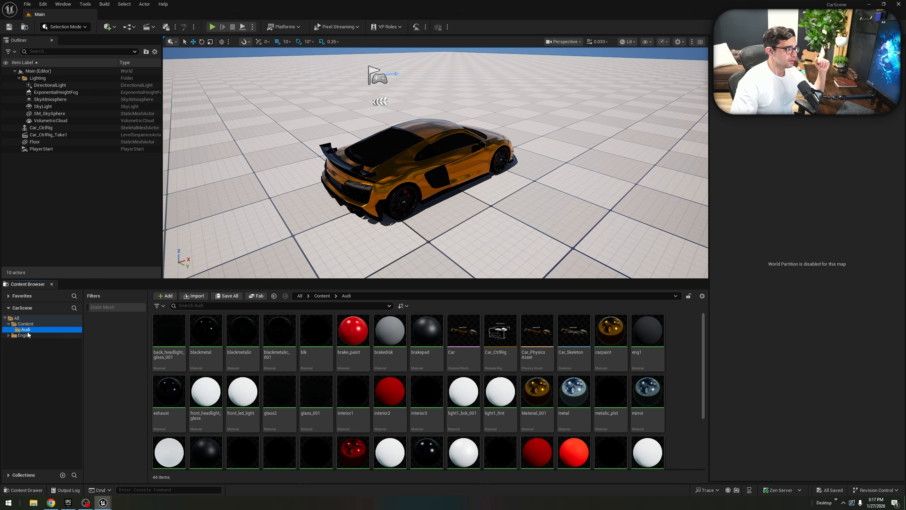
scroll(585, 422, "down", 2)
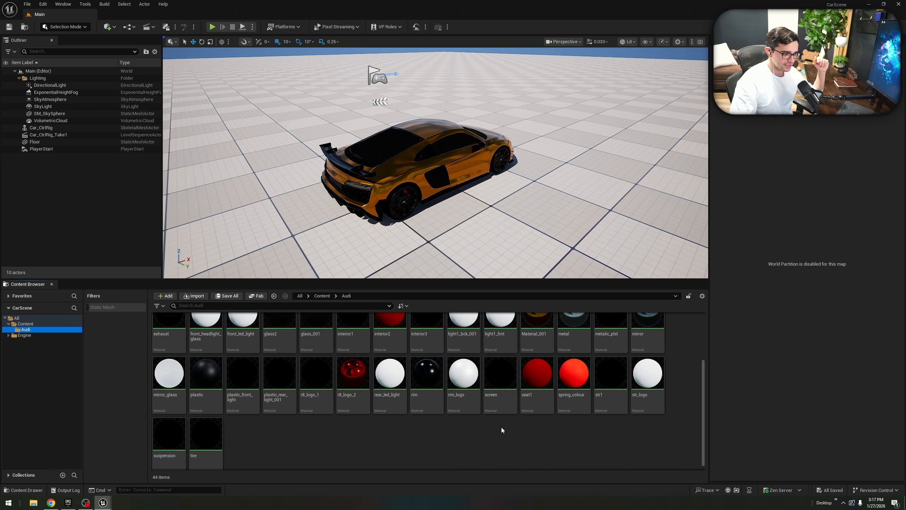
scroll(584, 422, "up", 2)
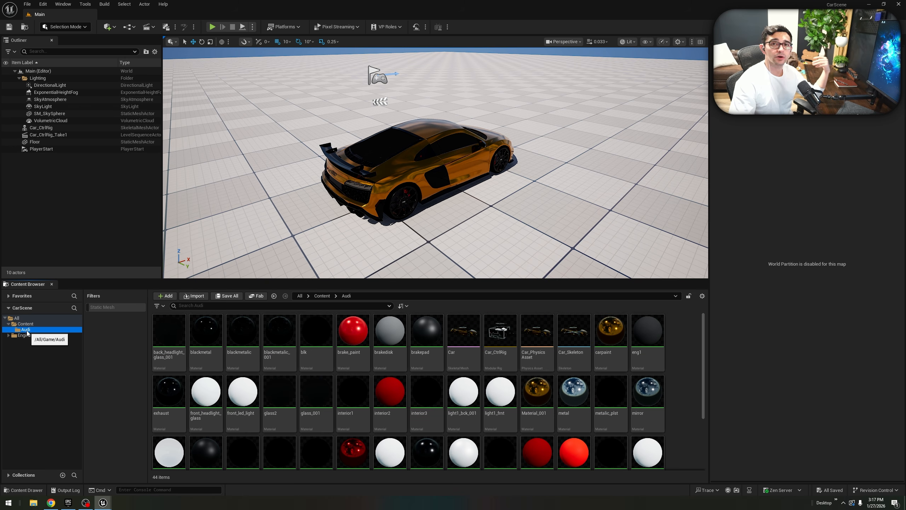
right_click(27, 330)
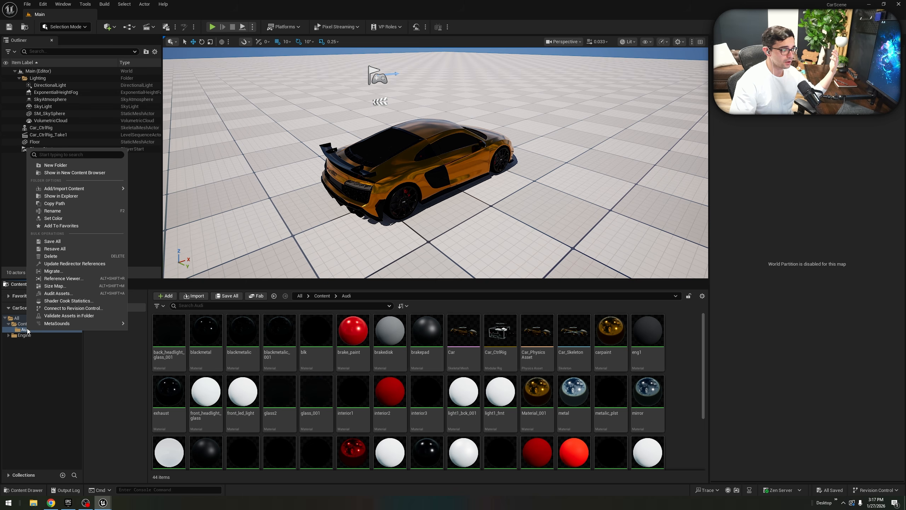
left_click(85, 270)
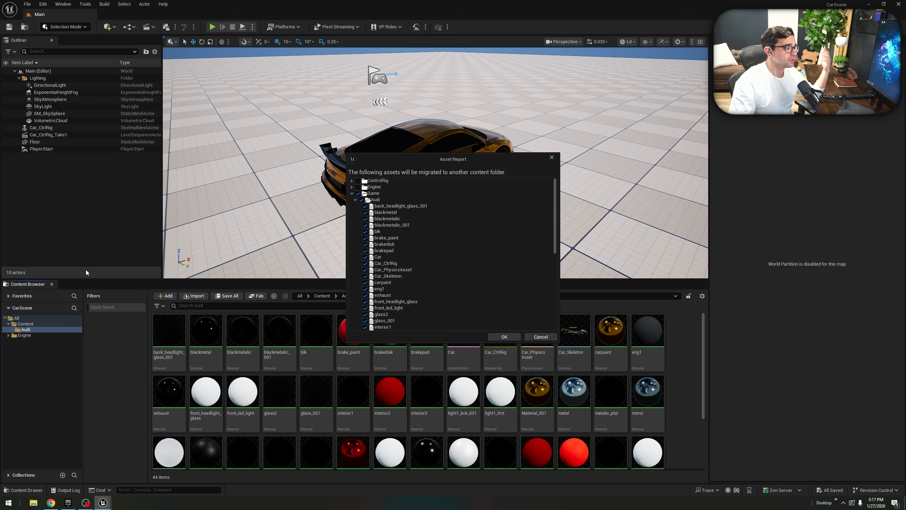
left_click_drag(555, 189, 553, 202)
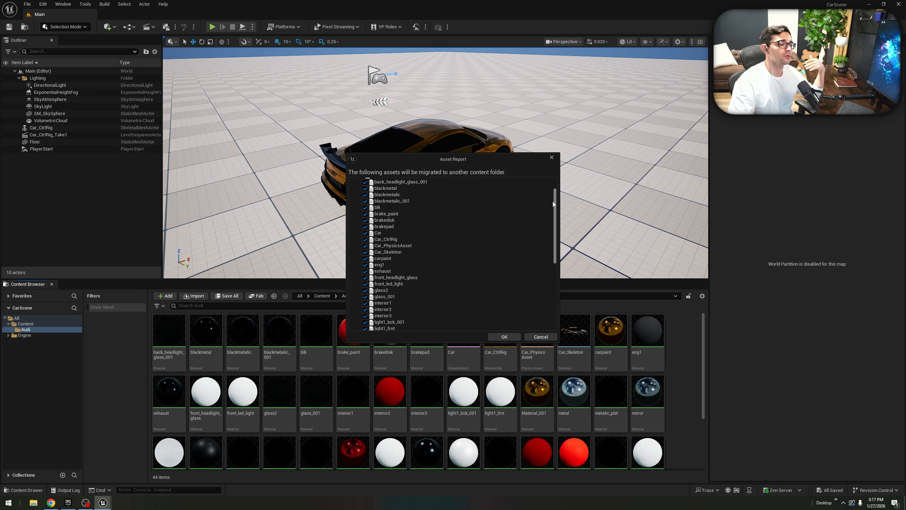
scroll(529, 293, "up", 3)
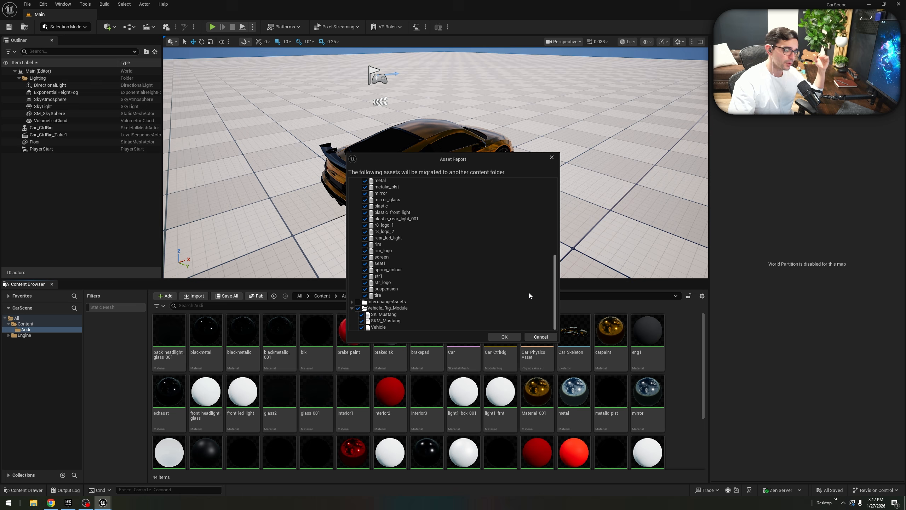
left_click(504, 336)
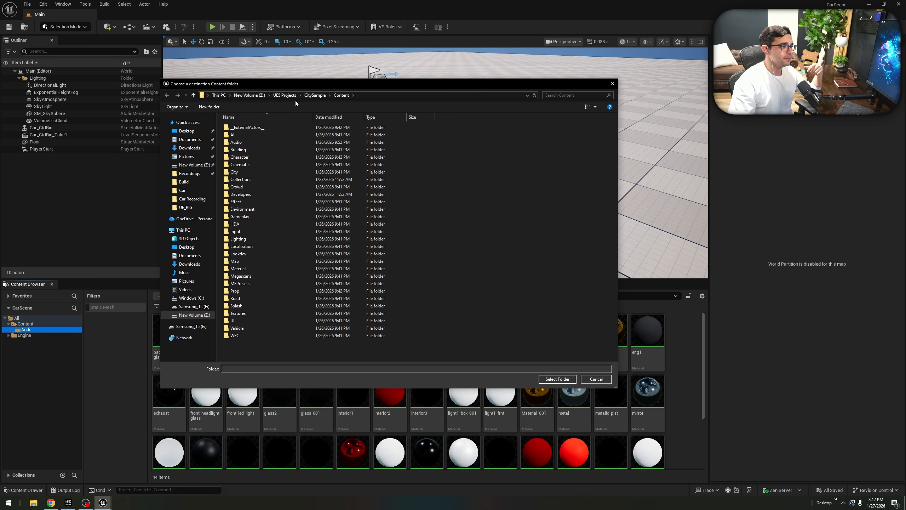
left_click(281, 95)
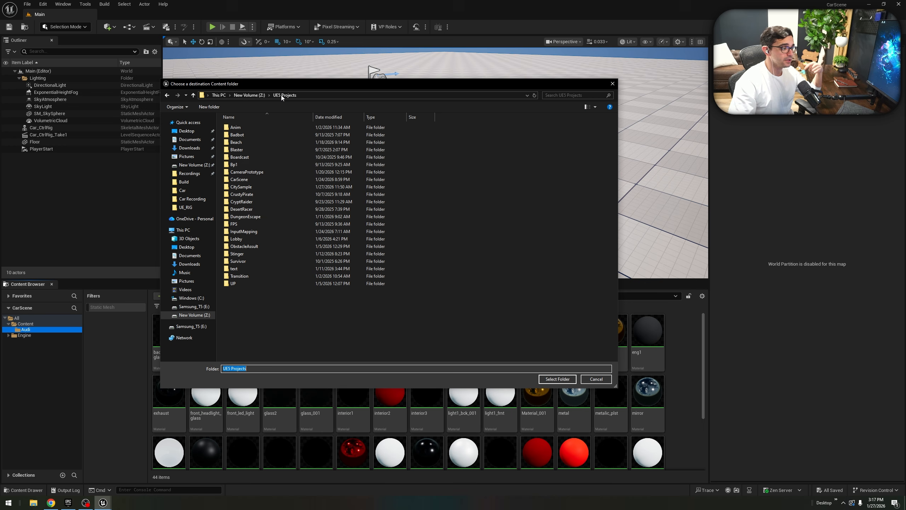
double_click(250, 179)
double_click(239, 138)
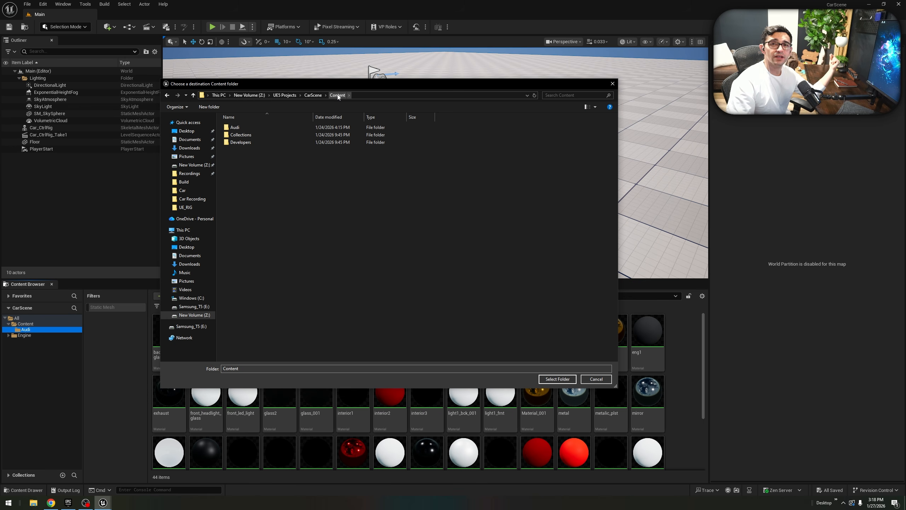
Migrate the assets into the CitySample project's Content folder, overwriting all existing assets there.
left_click(281, 96)
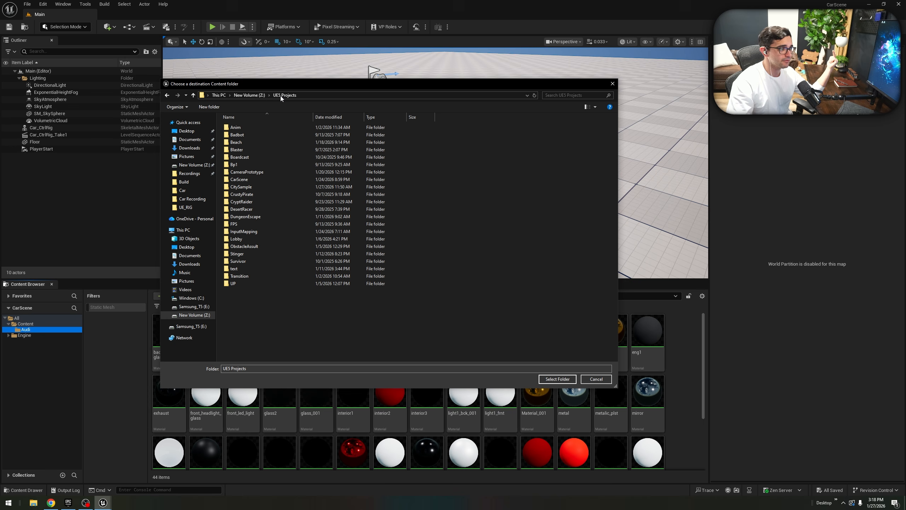
double_click(244, 188)
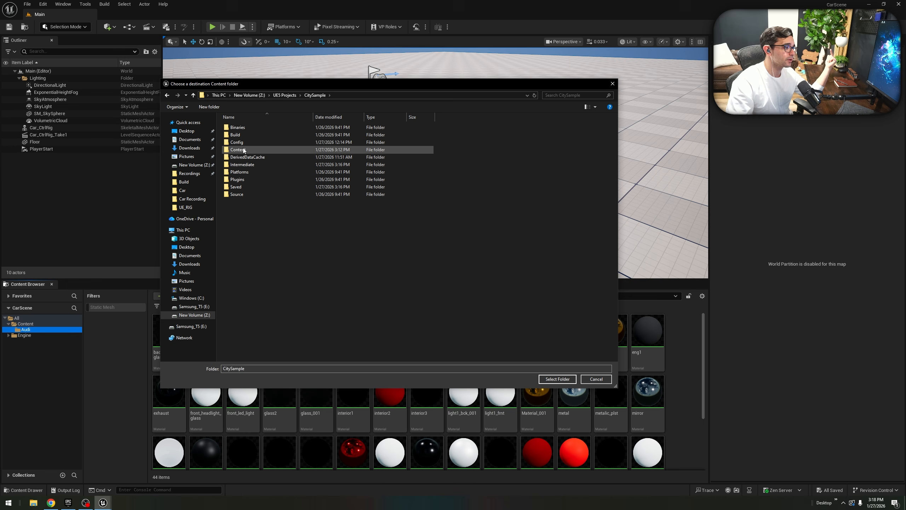
double_click(243, 150)
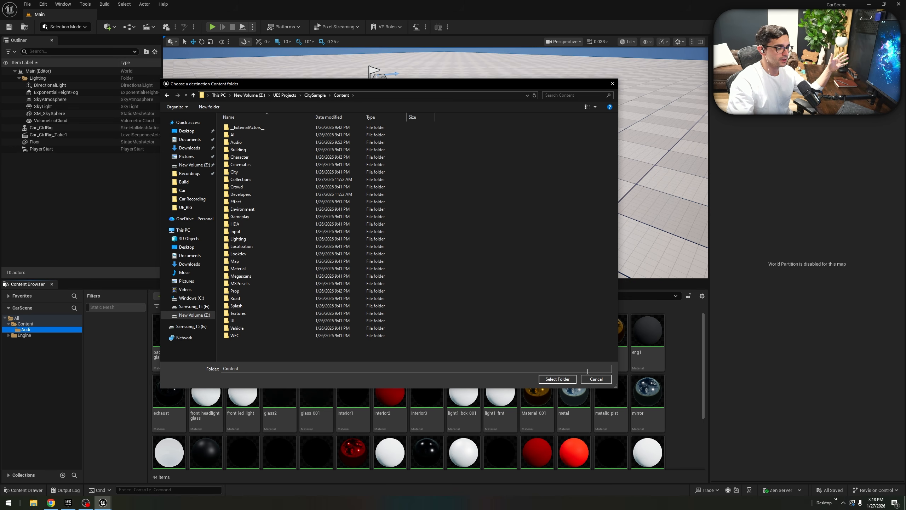
left_click(561, 380)
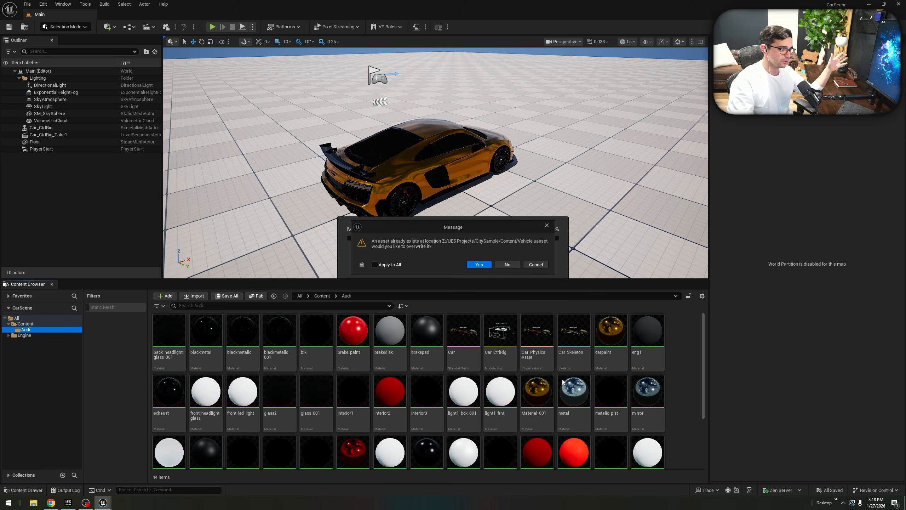
left_click(476, 266)
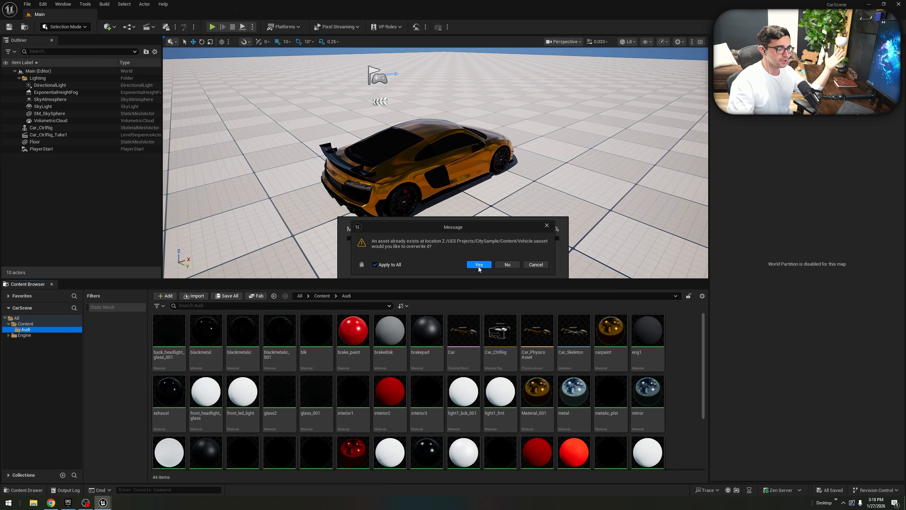
left_click(479, 266)
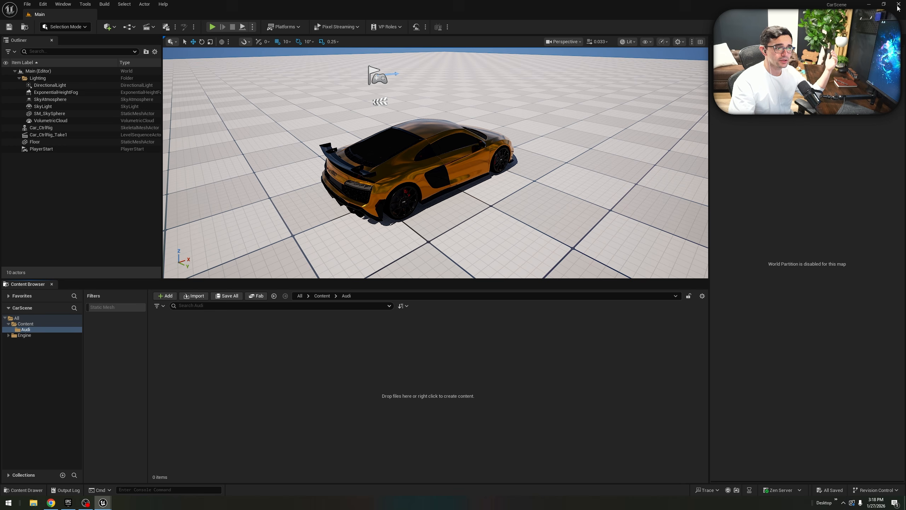
Switch to the CitySample project and check the contents of the migrated Audi folder.
mouse_move(103, 503)
left_click(110, 450)
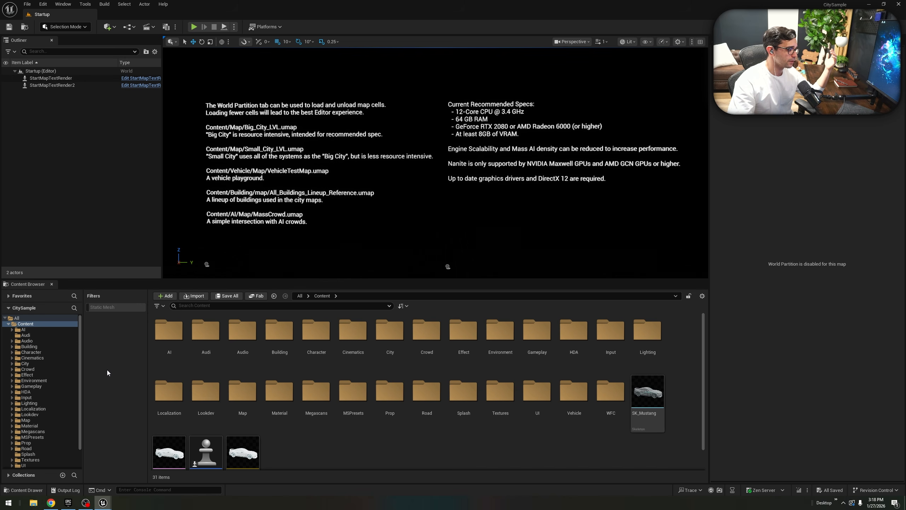
left_click(24, 336)
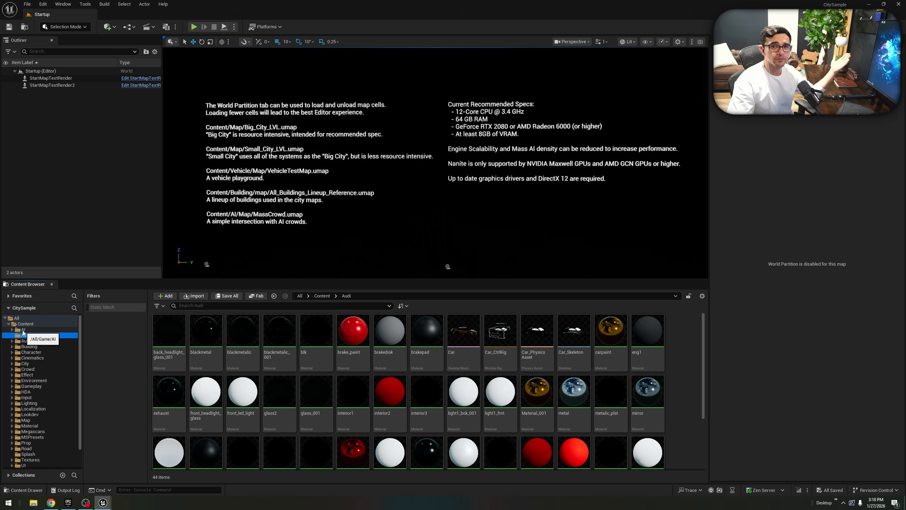
Switch back to the CarScene project and close its editor.
mouse_move(103, 502)
left_click(66, 466)
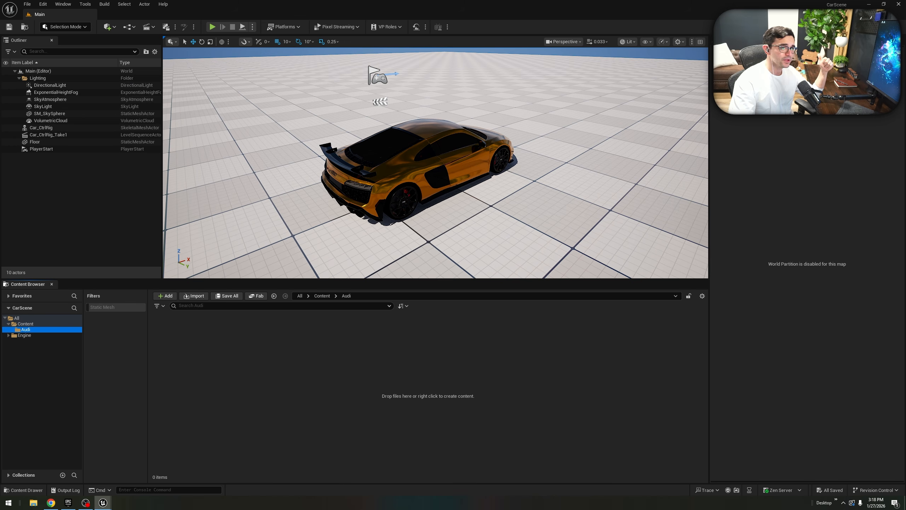
left_click(898, 3)
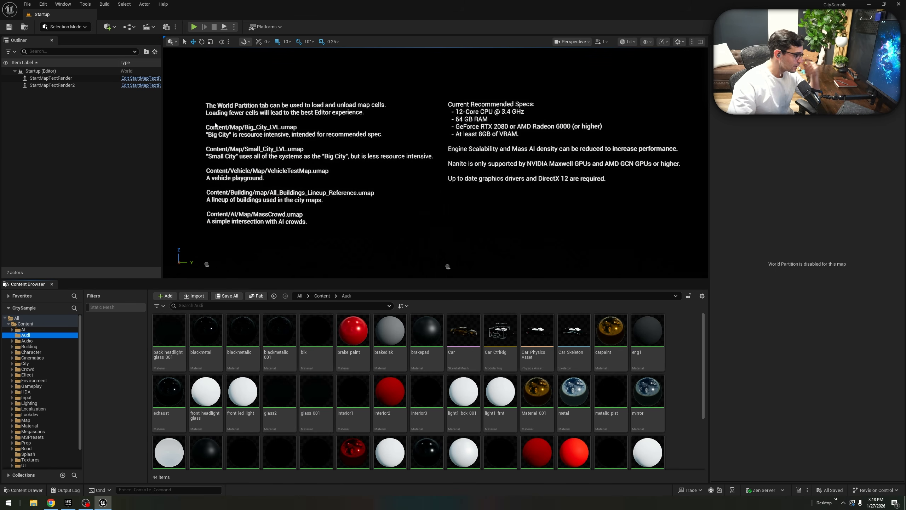
Open the Big_City_LVL level from the Map folder of the CitySample content.
left_click(24, 324)
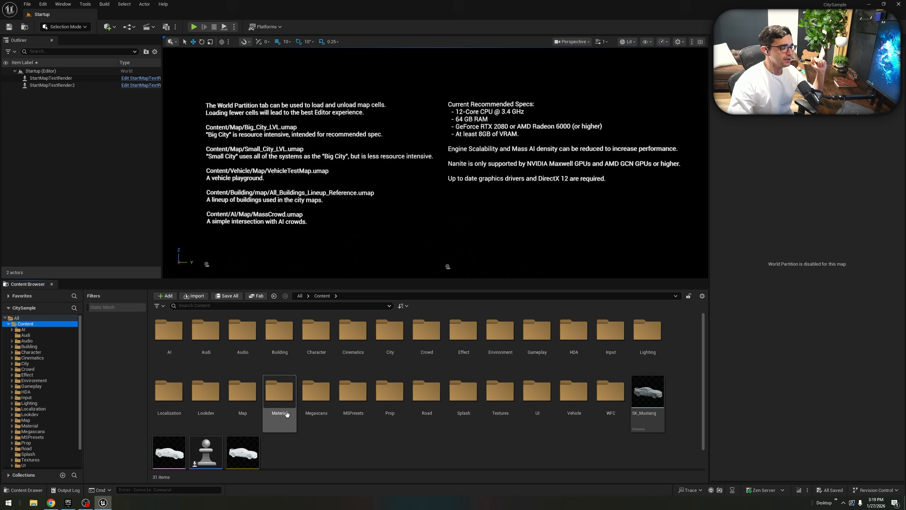
double_click(252, 395)
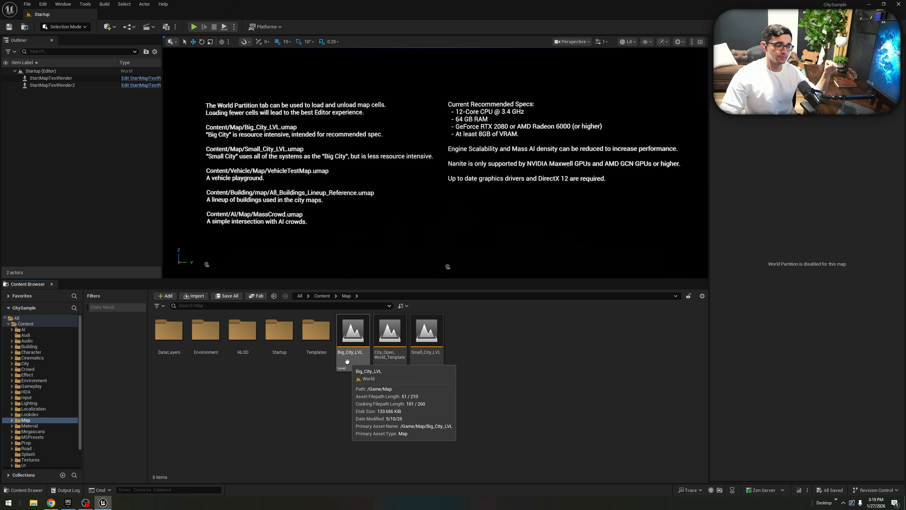
left_click(344, 362)
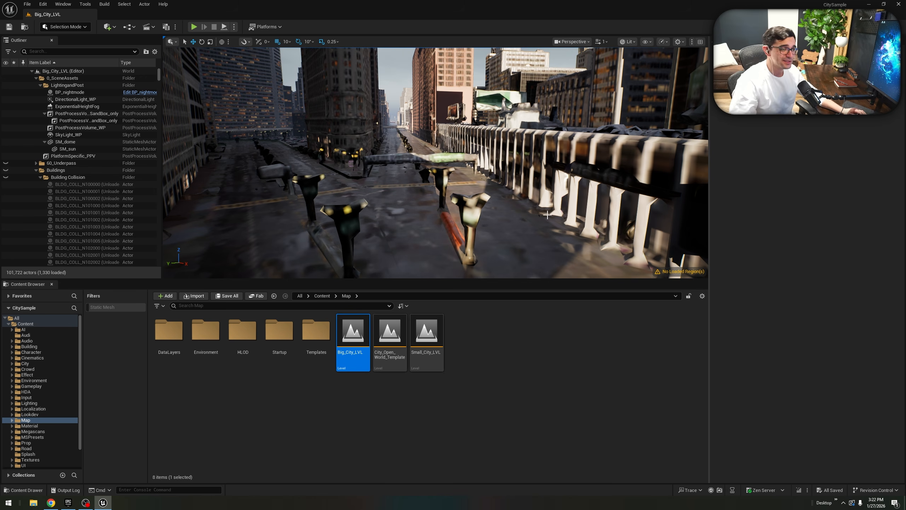
Close the World Partition editor and open it again to show the city map.
right_click_drag(547, 215, 539, 218)
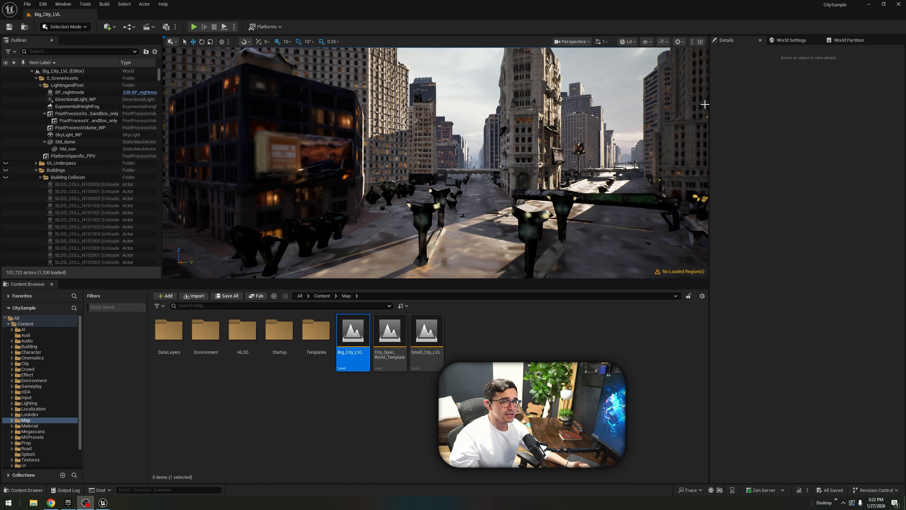
left_click(849, 41)
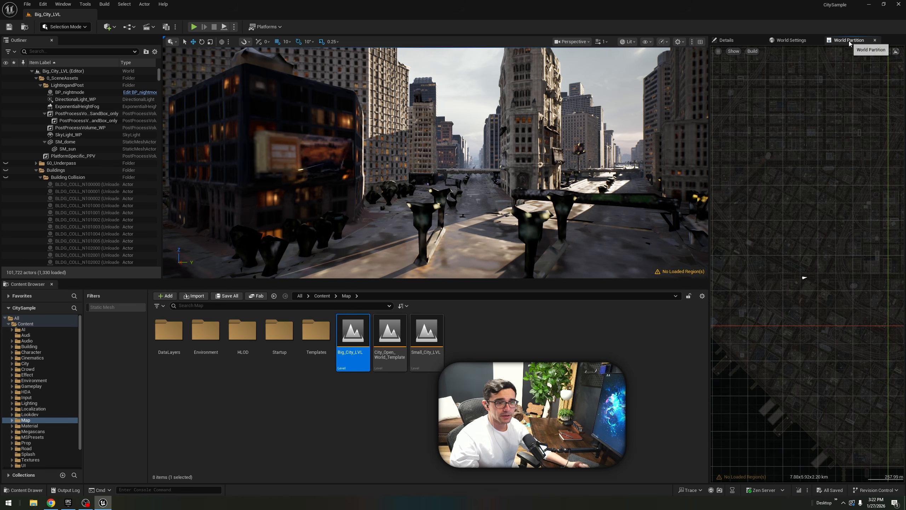
left_click(875, 40)
left_click(63, 4)
type("World")
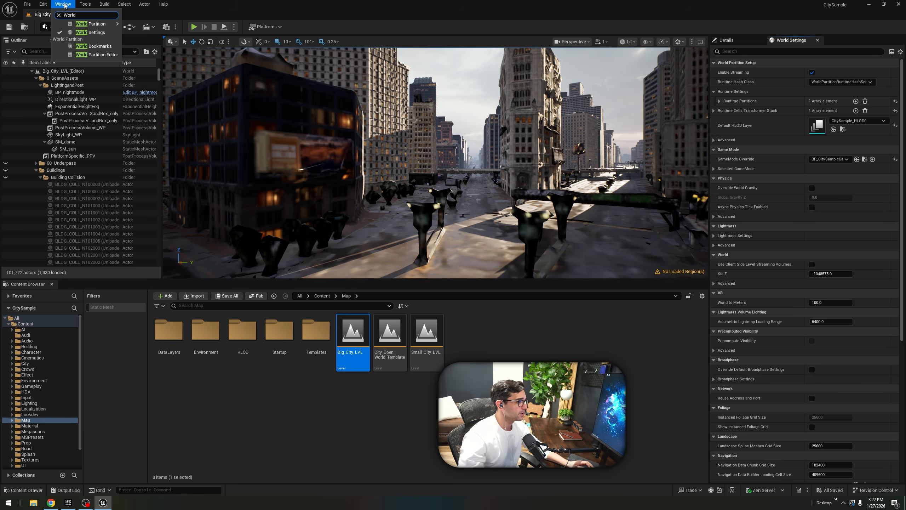
left_click(65, 6)
left_click(82, 5)
mouse_move(64, 5)
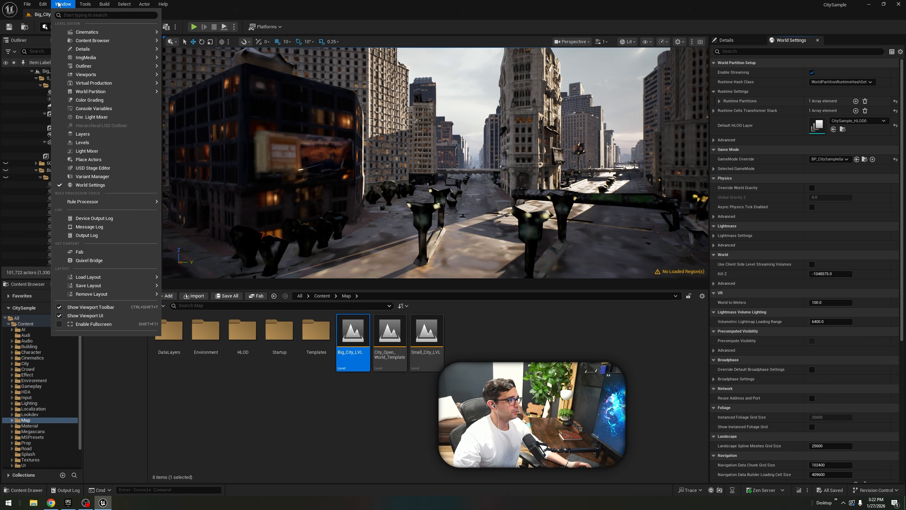
type("world")
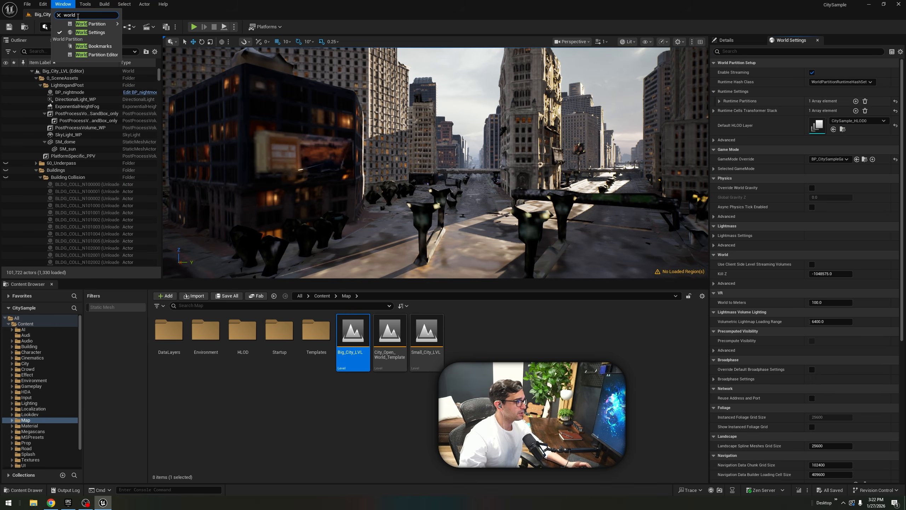
left_click(100, 55)
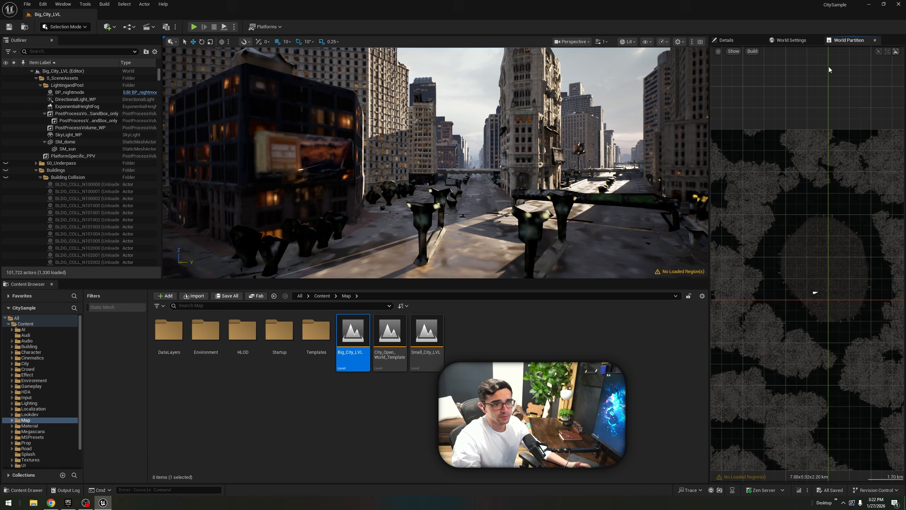
left_click_drag(847, 42, 817, 41)
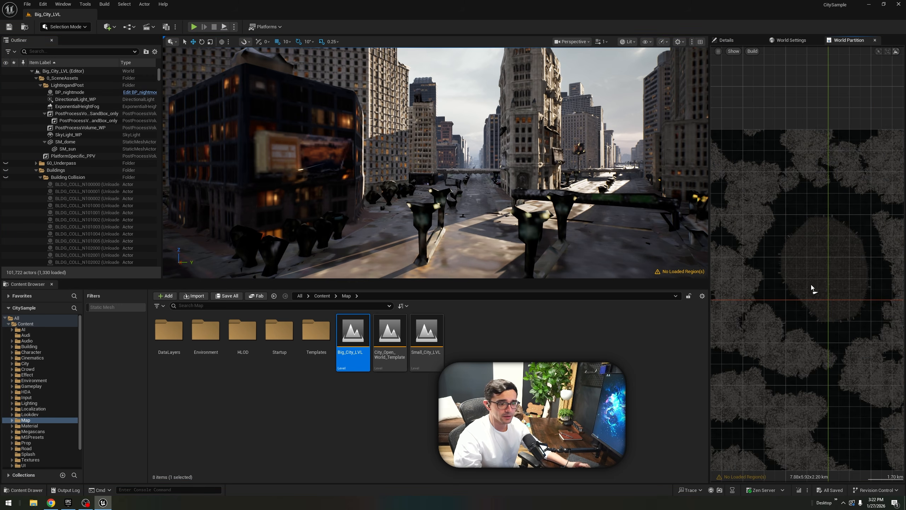
Move the viewport camera to a spot beside its marker on the World Partition map and look down at the street.
scroll(813, 279, "down", 2)
scroll(813, 279, "up", 7)
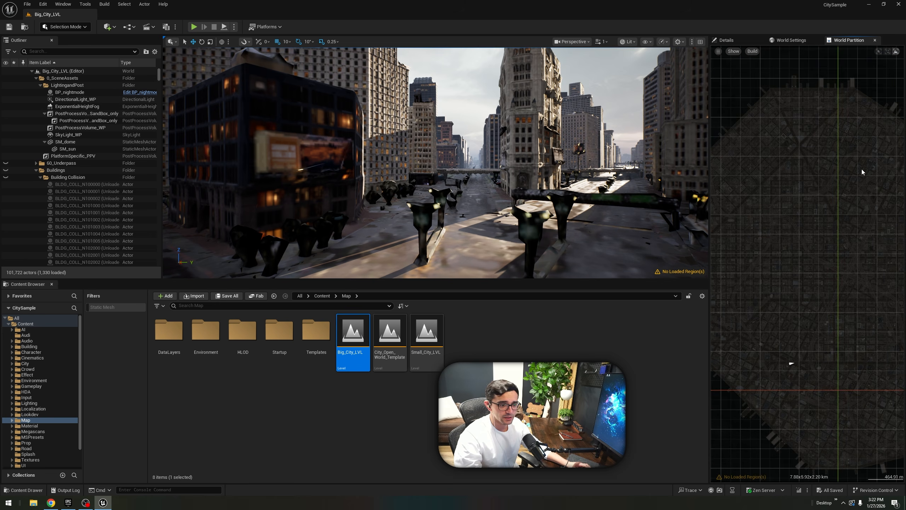
scroll(788, 362, "up", 3)
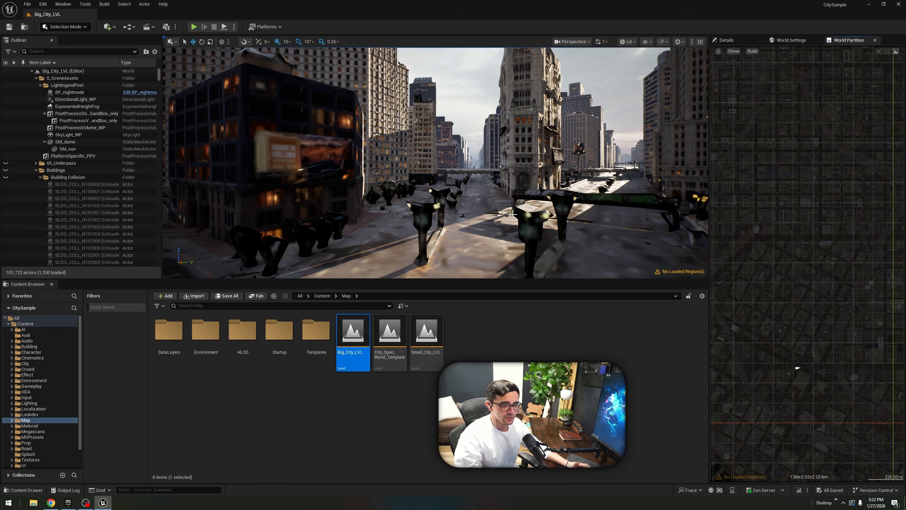
double_click(798, 368)
double_click(799, 371)
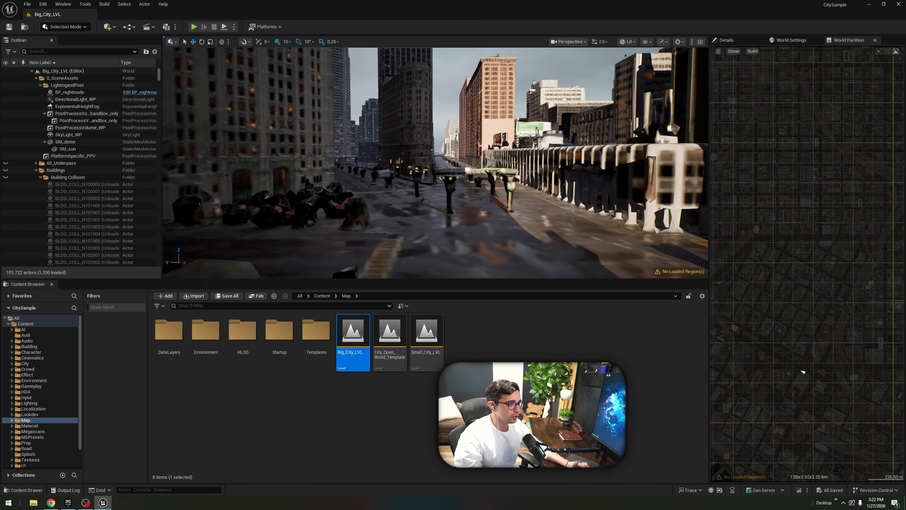
mouse_move(436, 162)
right_mouse_down()
mouse_move(478, 163)
mouse_move(576, 206)
mouse_move(518, 209)
mouse_move(659, 287)
right_mouse_up()
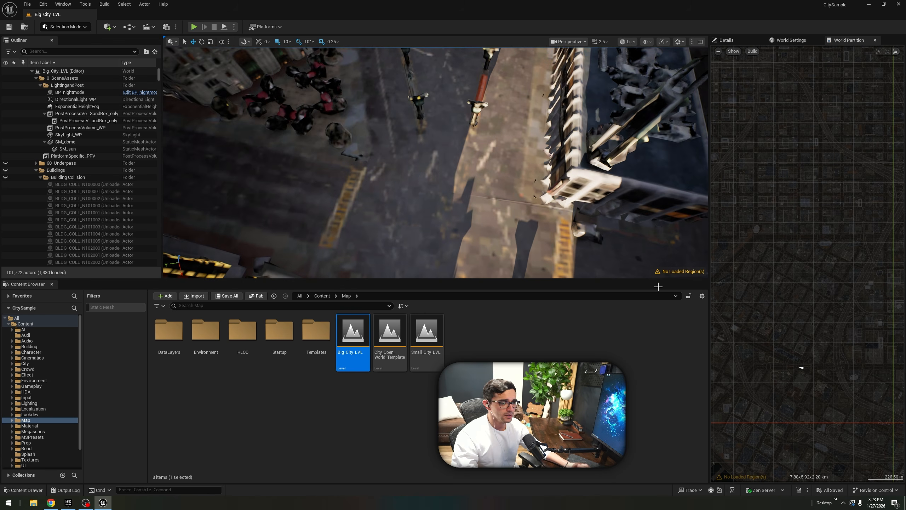
Widen the World Partition map area and turn the viewport camera towards the neighbouring buildings and street.
scroll(792, 365, "down", 1)
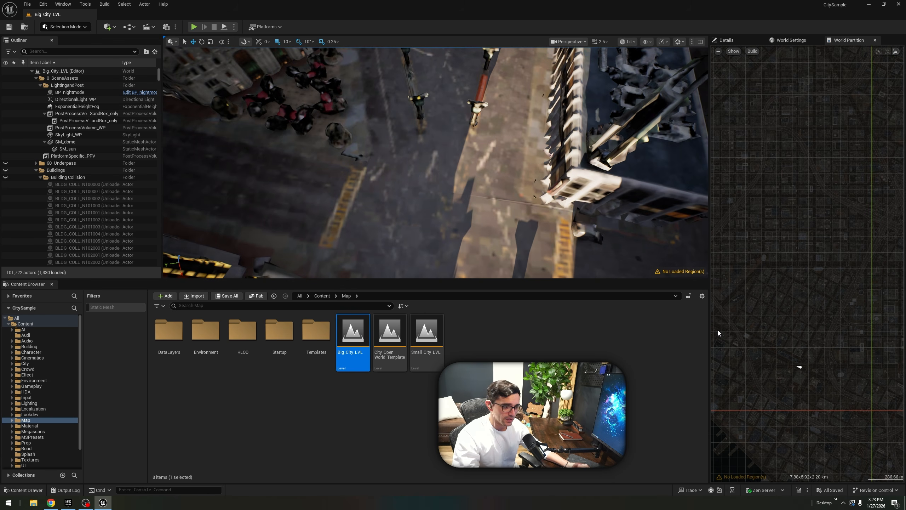
left_click_drag(709, 329, 599, 331)
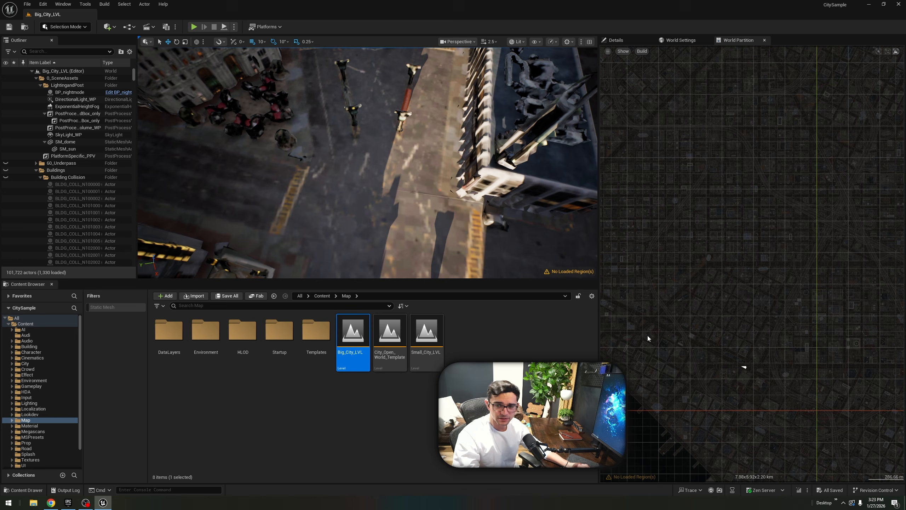
scroll(735, 365, "up", 1)
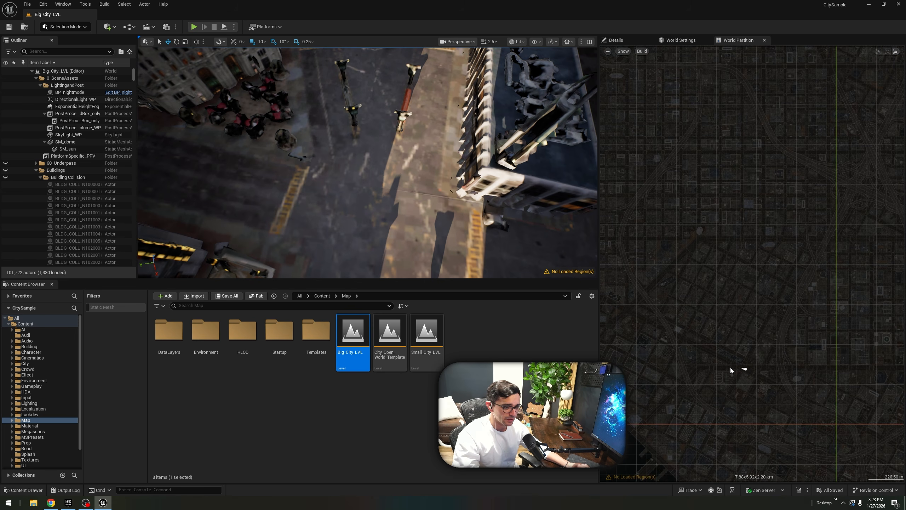
right_click_drag(361, 202, 350, 116)
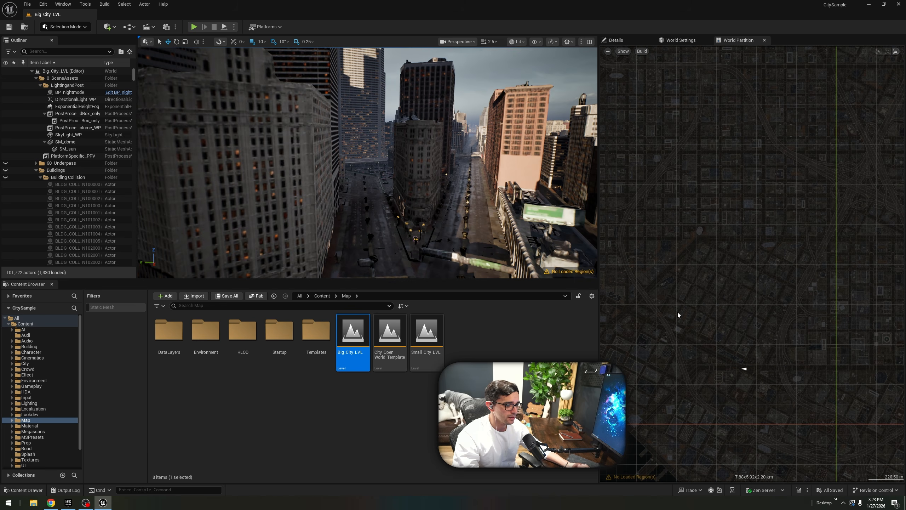
right_click_drag(483, 241, 332, 210)
key("w")
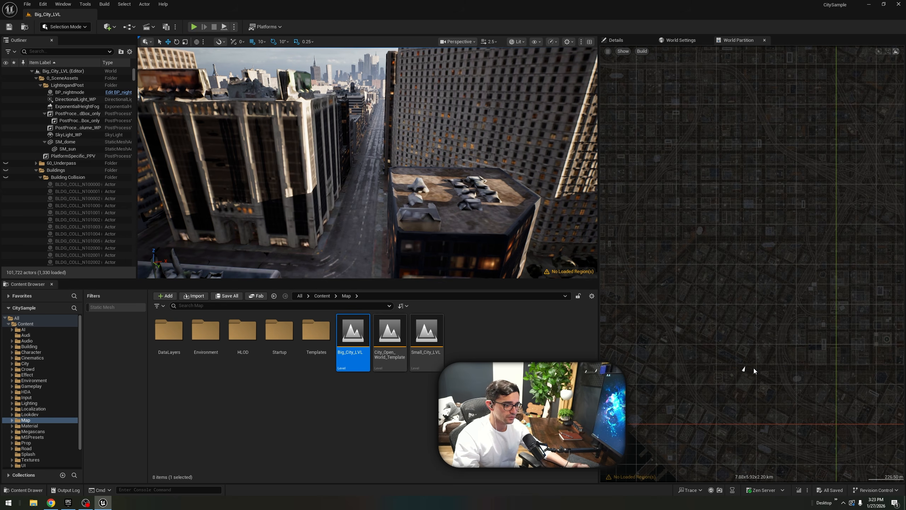
Select a rectangular area around the camera marker on the World Partition map and load the region from that selection.
left_click_drag(655, 304, 836, 391)
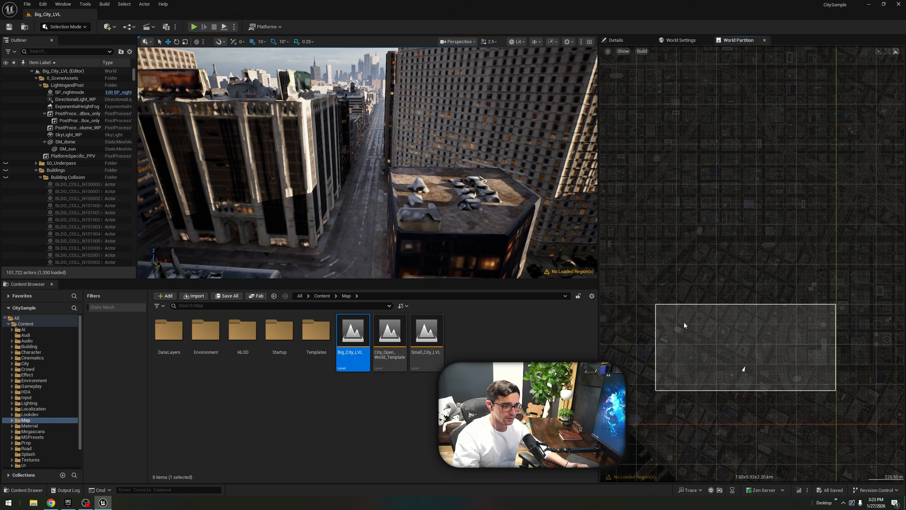
left_click_drag(685, 310, 796, 394)
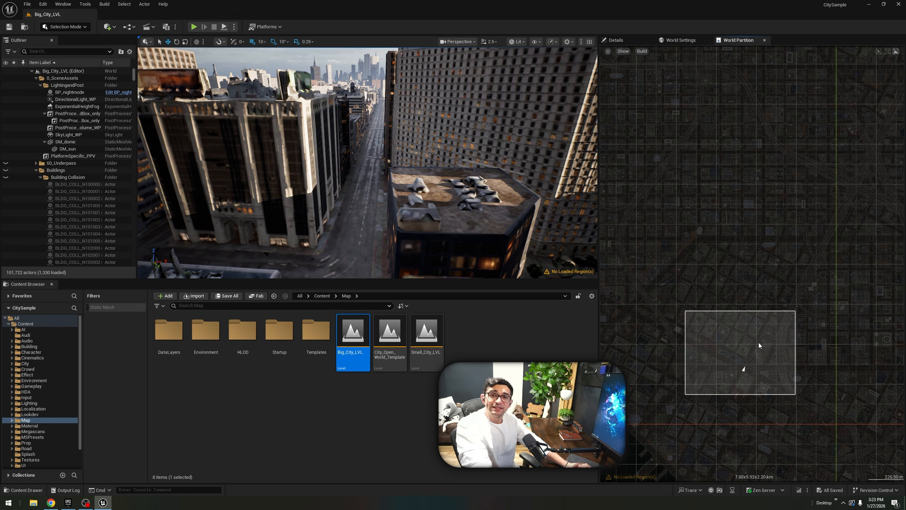
right_click(735, 337)
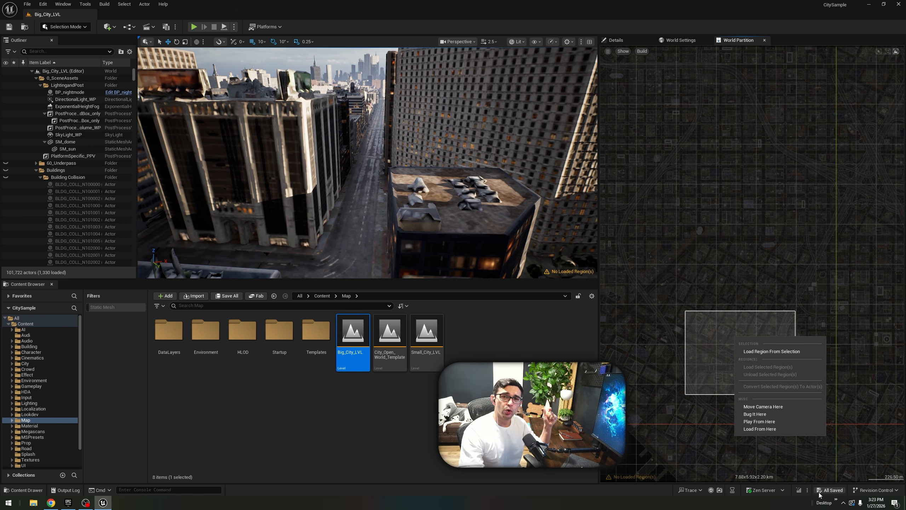
left_click(777, 352)
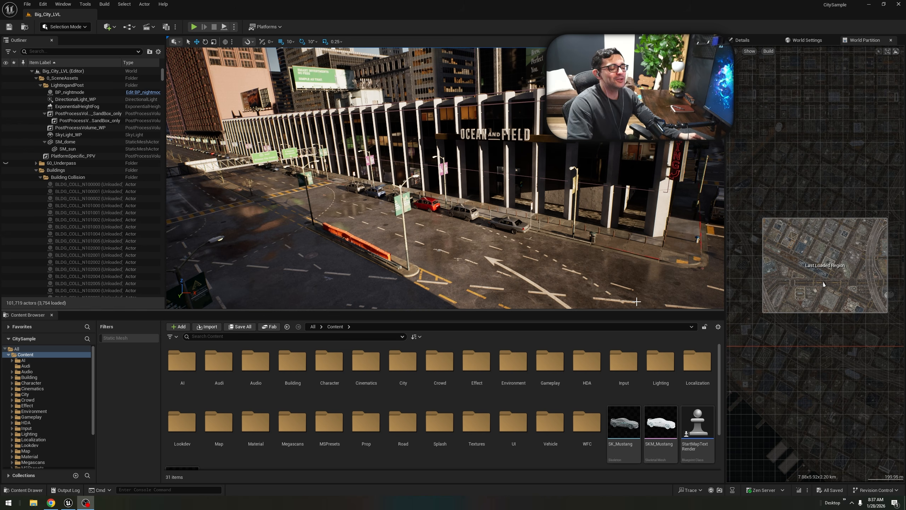
Inspect the loaded streets, outline a second area north of the loaded region, and view the region load and unload options.
mouse_move(546, 239)
right_mouse_down()
mouse_move(537, 236)
mouse_move(550, 239)
right_mouse_up()
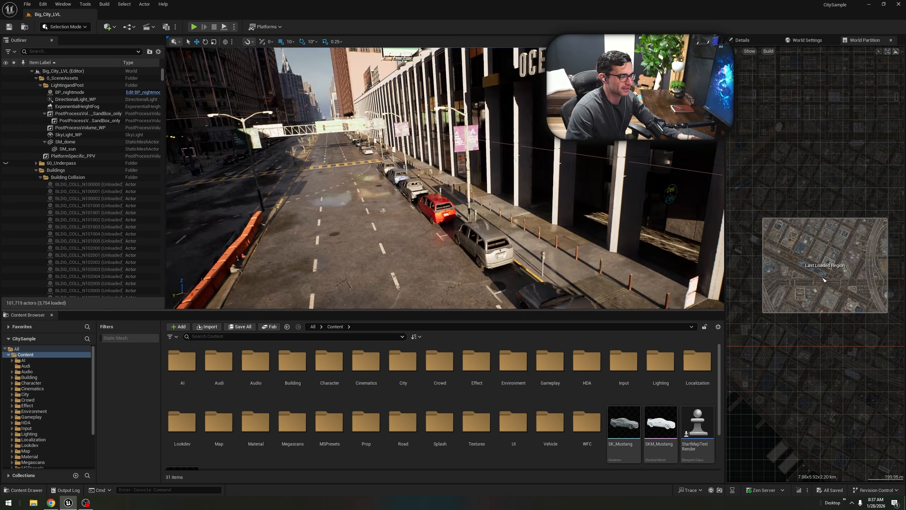
double_click(825, 282)
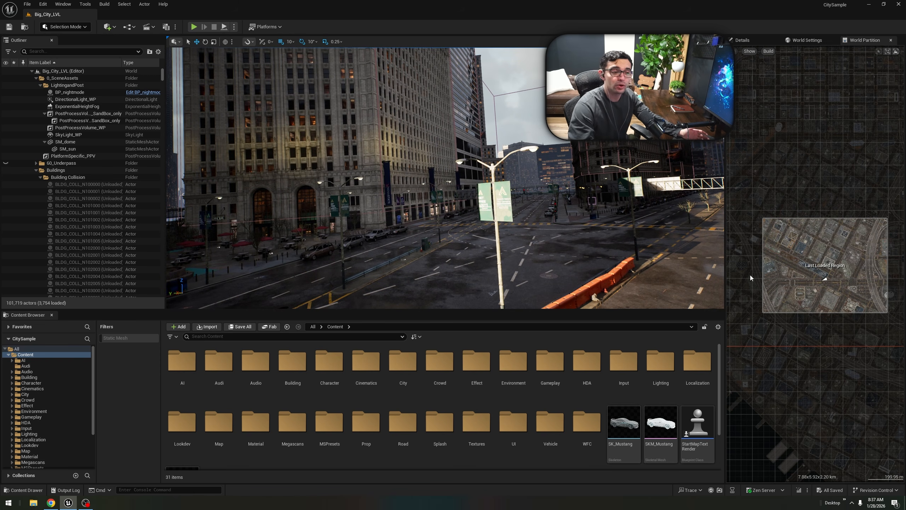
left_click_drag(761, 144, 864, 198)
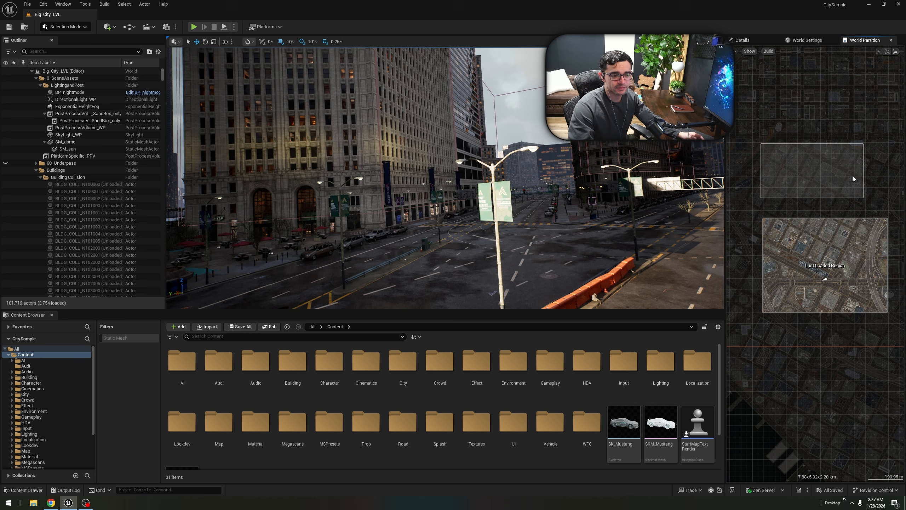
right_click(817, 175)
right_click(789, 274)
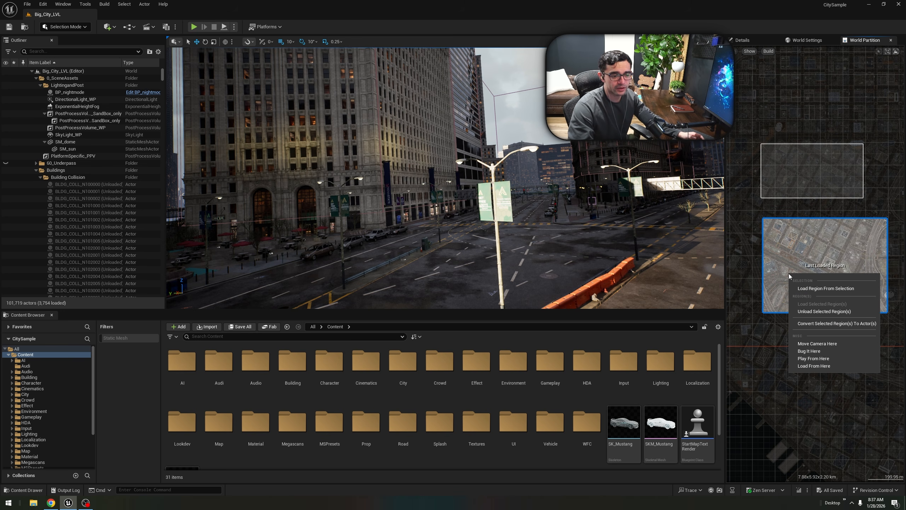
Select and frame the orange street barrier, and fly the camera to a wide street lined with parked cars.
left_click(625, 266)
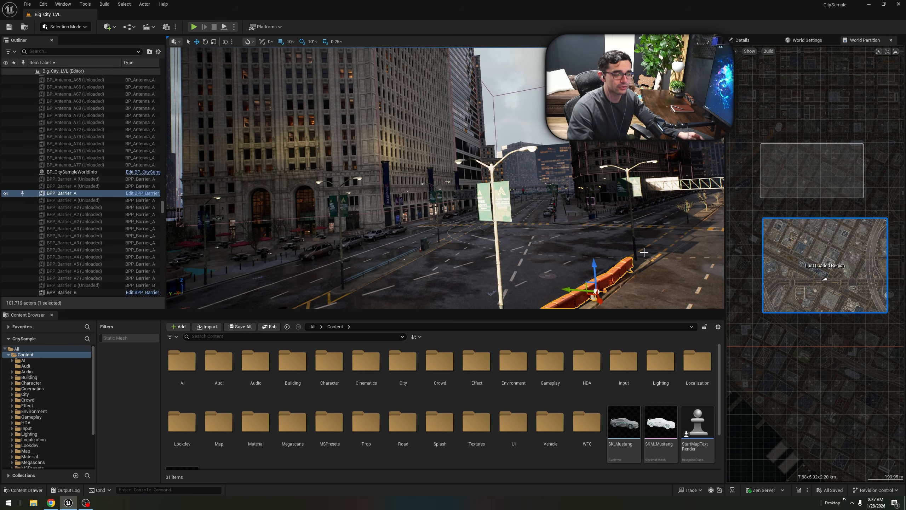
right_click_drag(644, 252, 663, 242)
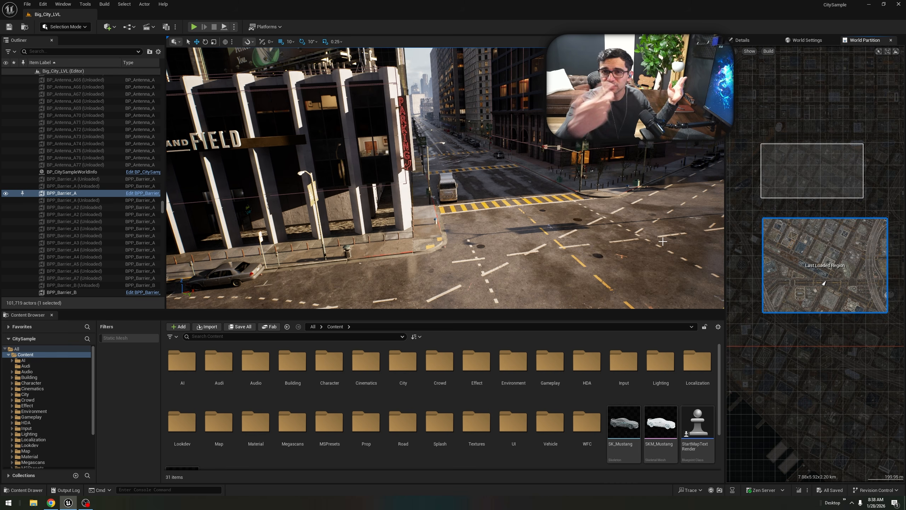
key("f")
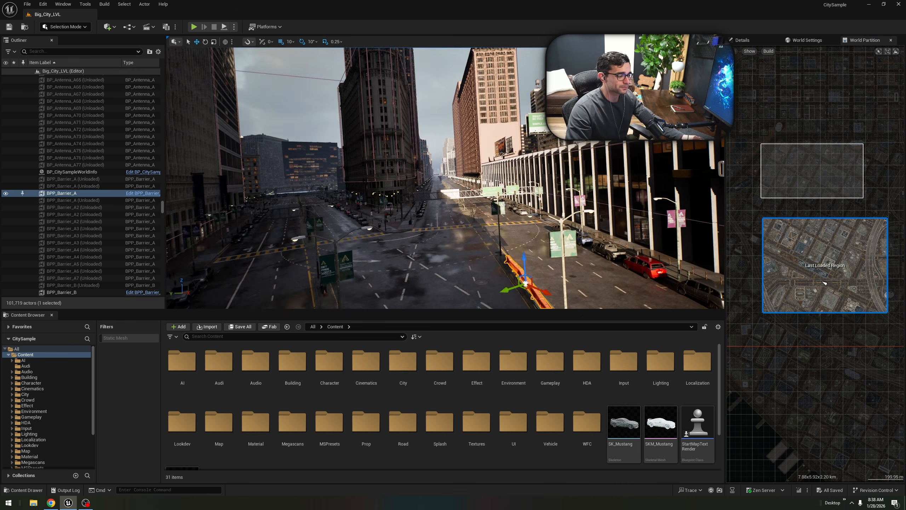
right_click_drag(445, 179, 465, 200)
key("w")
key("a")
key("w")
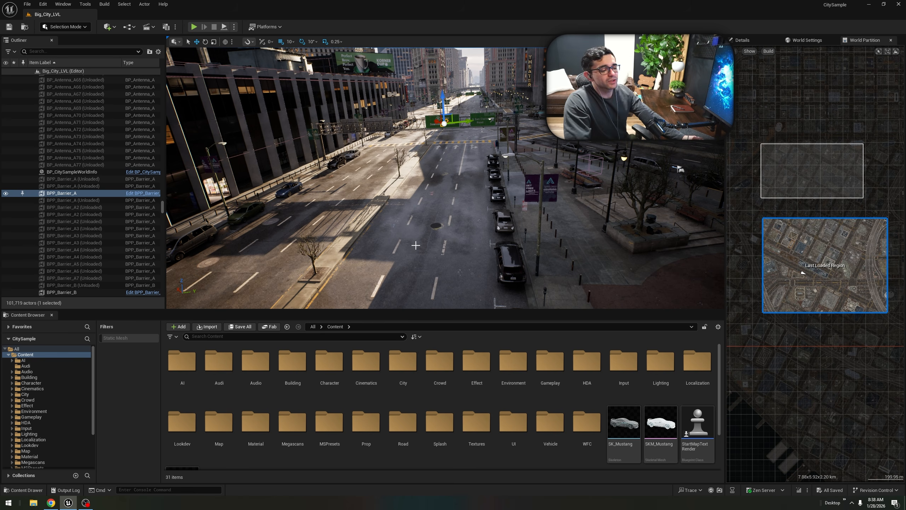
Create a folder named MyStuff in the Content folder and display the selected barrier's details.
left_click_drag(432, 309, 441, 240)
right_click(372, 402)
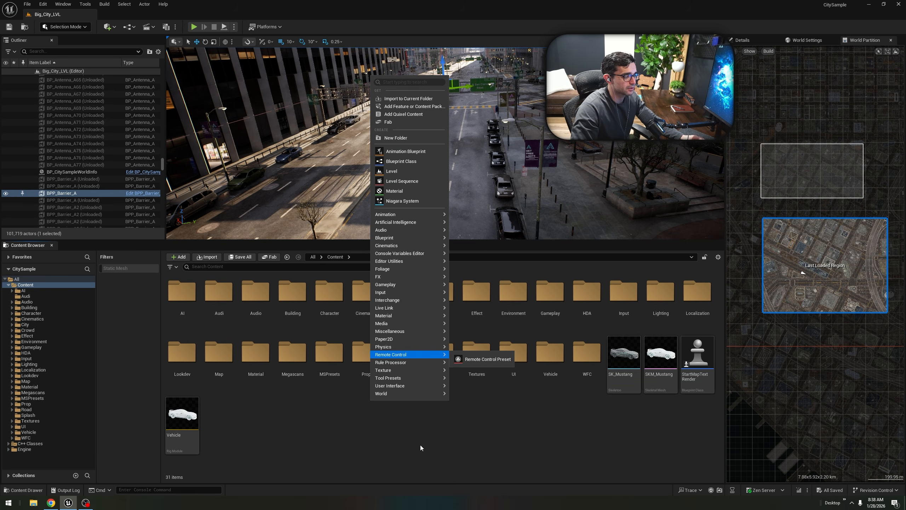
right_click(441, 451)
left_click(482, 181)
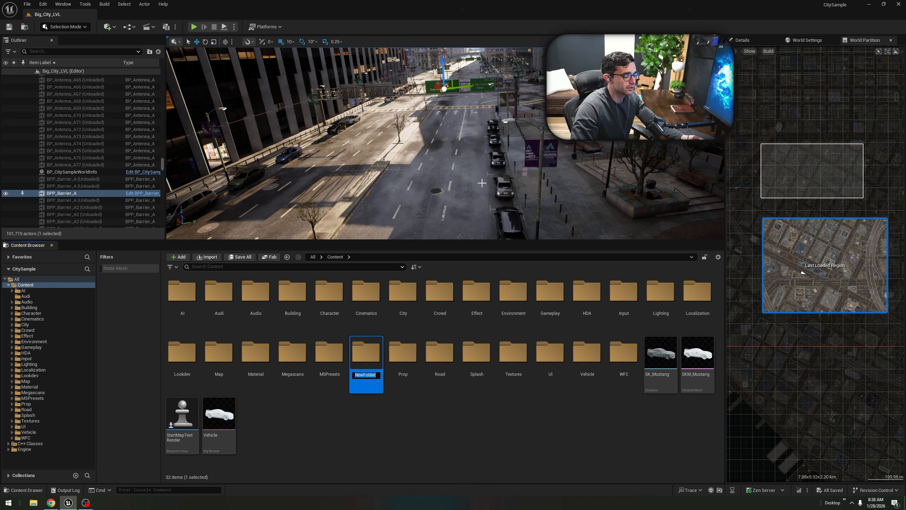
type("MyStuff")
key("Return")
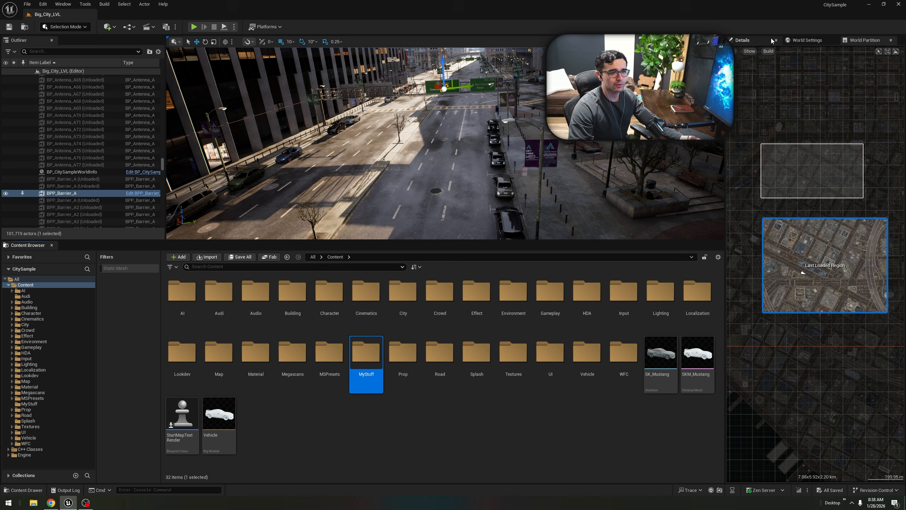
left_click(757, 37)
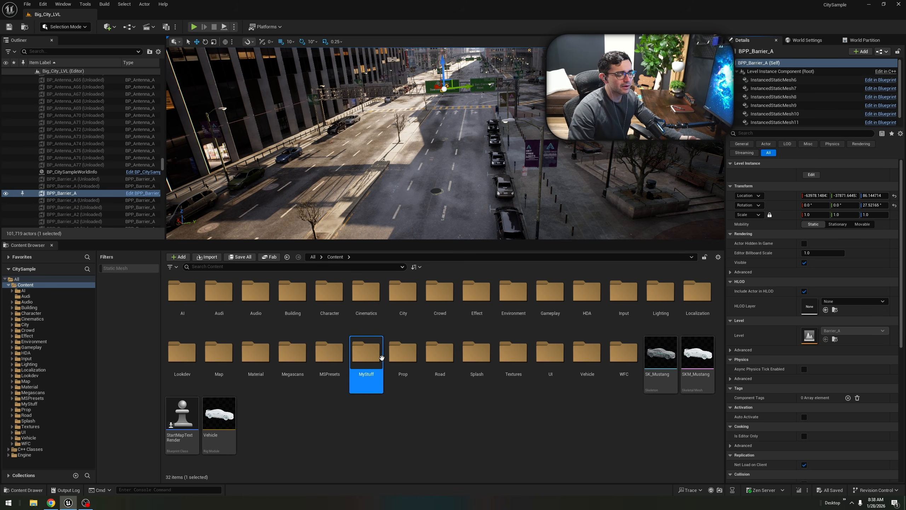
Create a Sequences folder inside MyStuff and open it.
double_click(370, 363)
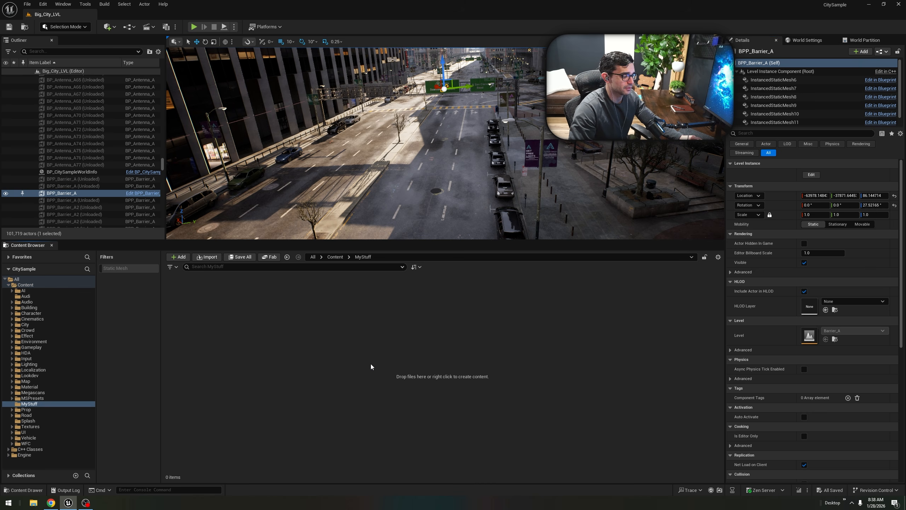
right_click(275, 335)
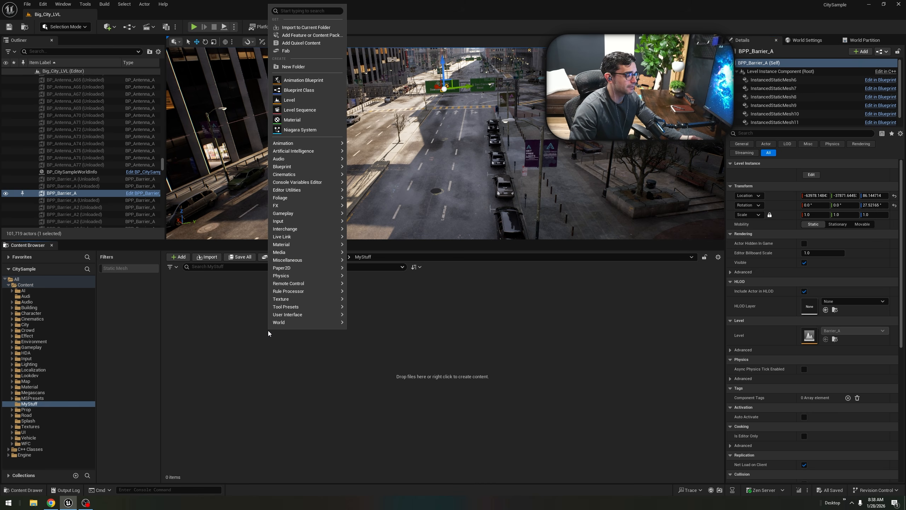
left_click(300, 65)
type("Sequences")
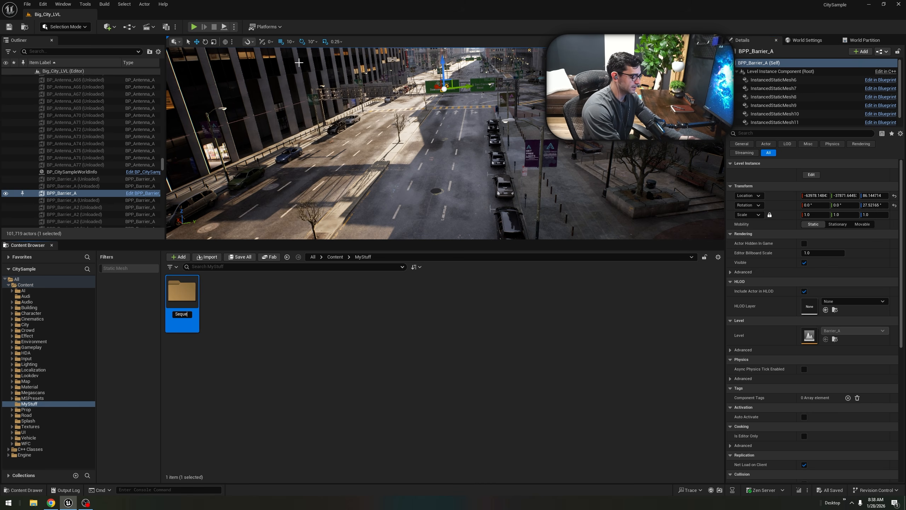
key("Return")
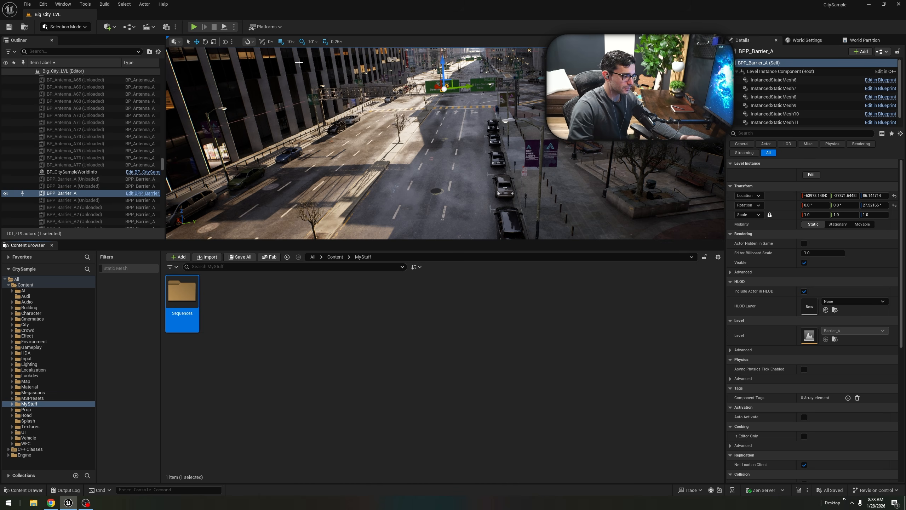
double_click(179, 286)
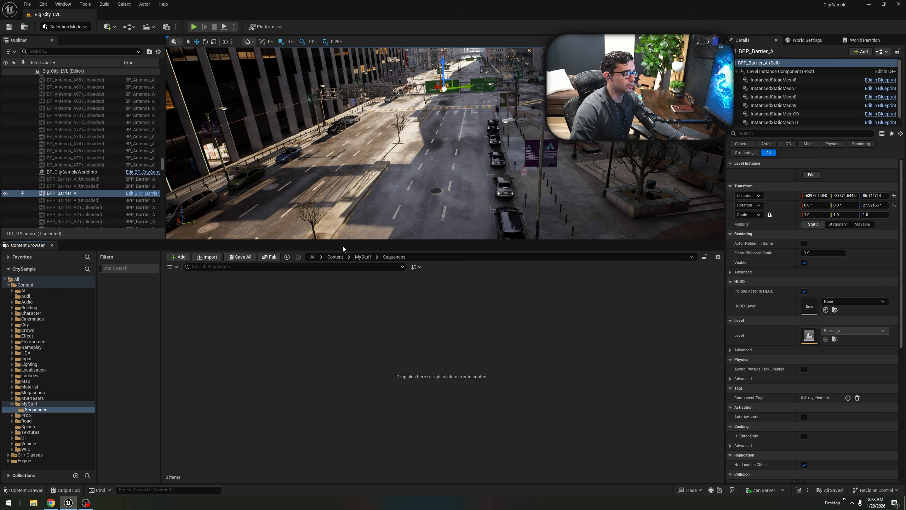
Create a Level Sequence named 1 in the Sequences folder and open it for editing.
right_click_drag(515, 158, 516, 160)
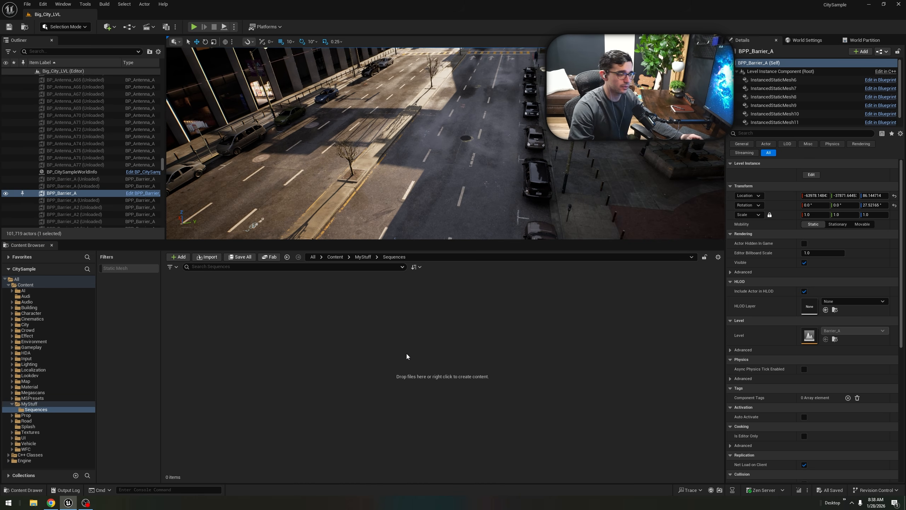
right_click(395, 332)
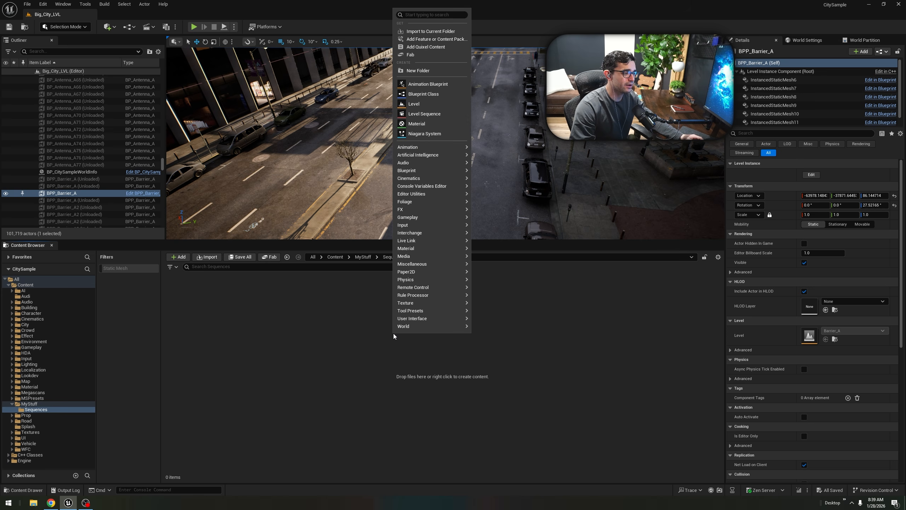
left_click(433, 114)
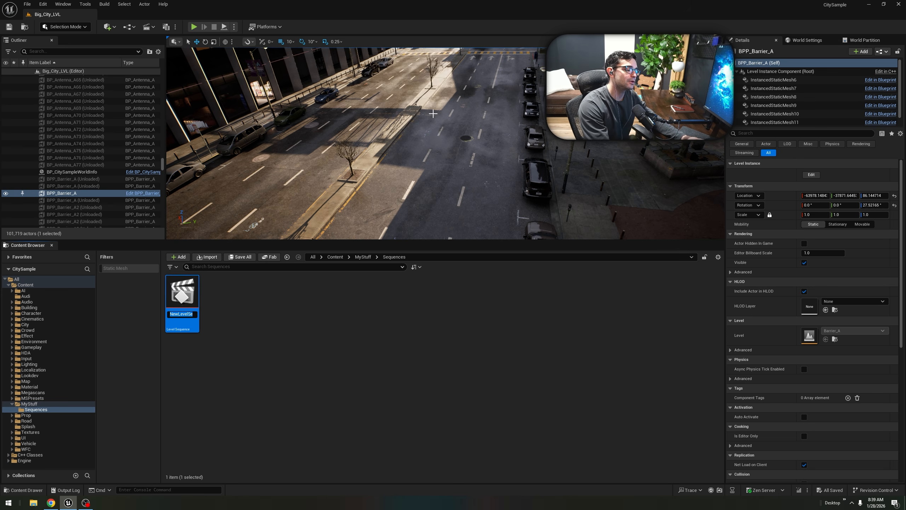
type("1")
key("Return")
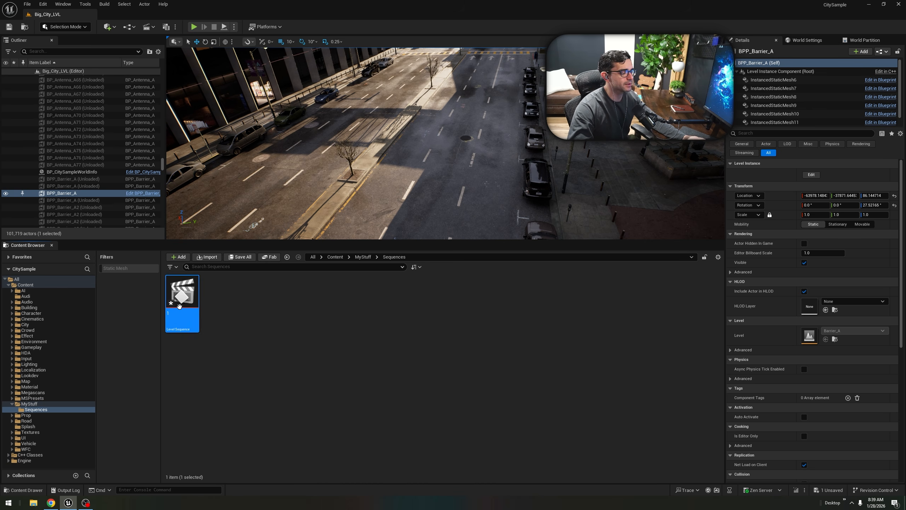
double_click(182, 299)
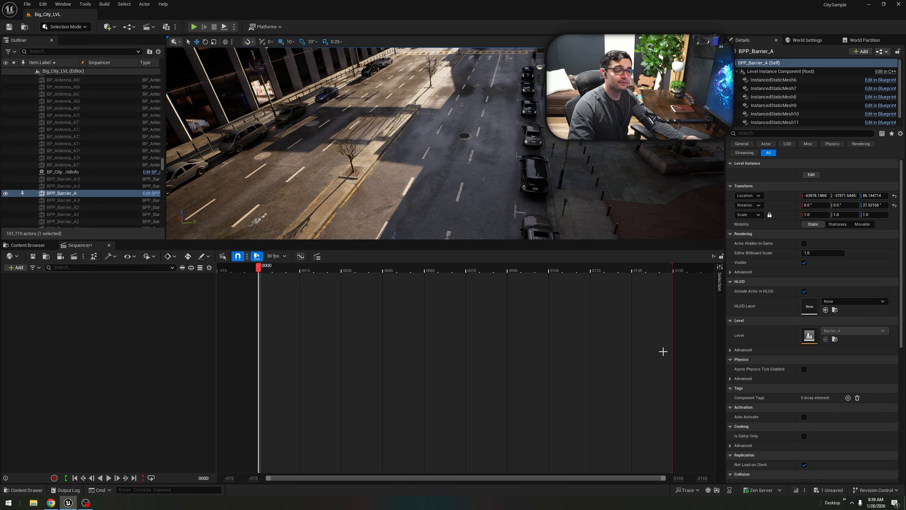
Scrub the playhead to frame 48 and check the start and end markers of the playback range.
left_click_drag(255, 271, 391, 271)
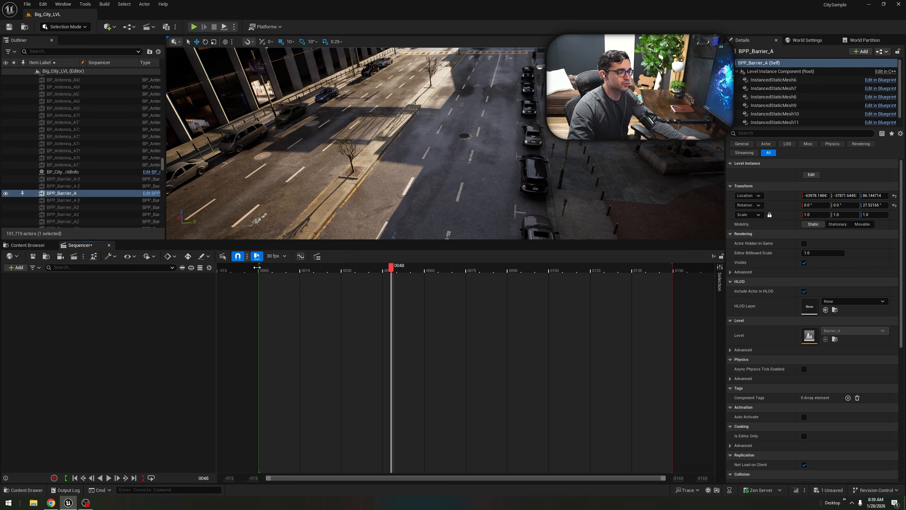
mouse_move(258, 280)
left_mouse_down()
mouse_move(318, 280)
mouse_move(259, 279)
left_mouse_up()
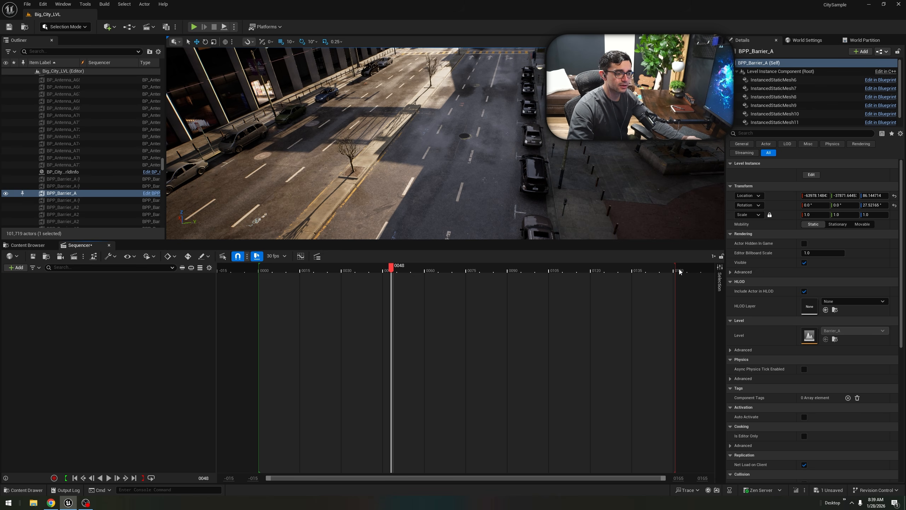
mouse_move(674, 271)
left_mouse_down()
mouse_move(648, 271)
mouse_move(672, 270)
left_mouse_up()
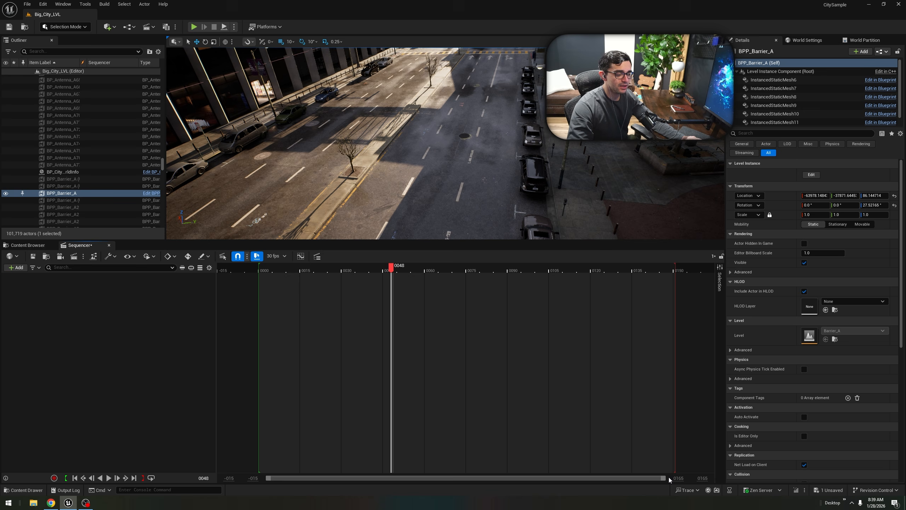
Set the end of the sequence's working range to frame 500, show the full range, and extend the playback end toward it.
mouse_move(666, 479)
left_mouse_down()
mouse_move(388, 478)
mouse_move(665, 479)
left_mouse_up()
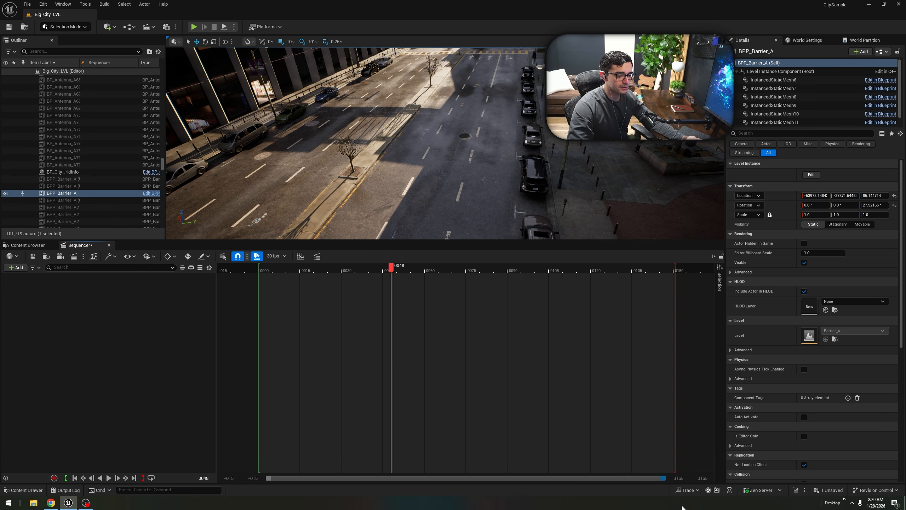
left_click(703, 479)
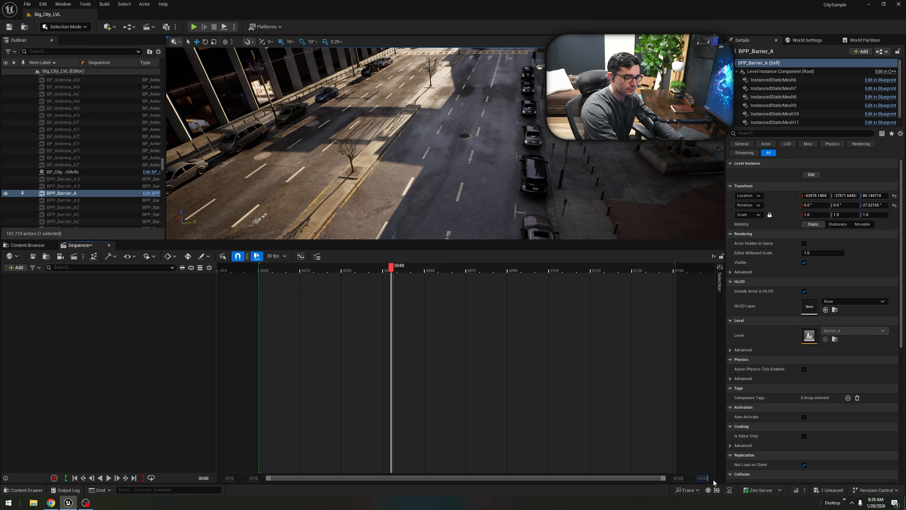
type("0500")
key("Return")
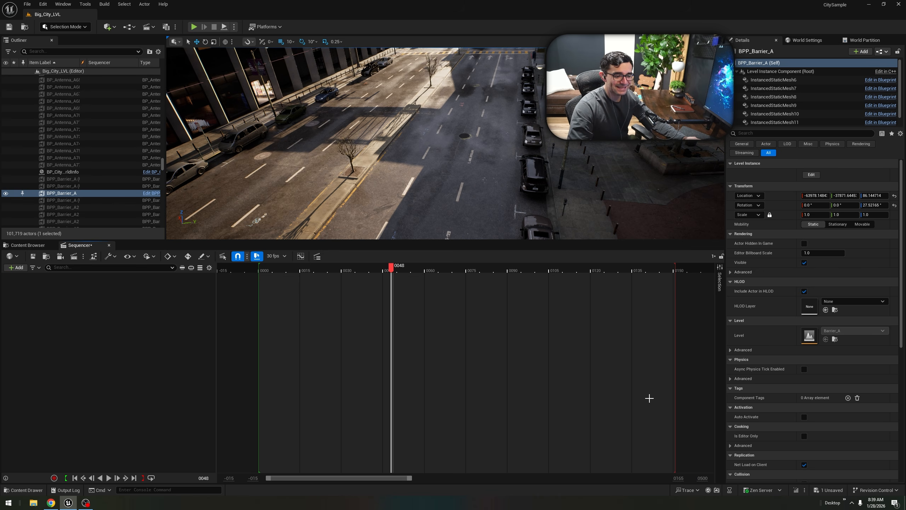
left_click_drag(412, 479, 666, 478)
left_click_drag(379, 282, 713, 284)
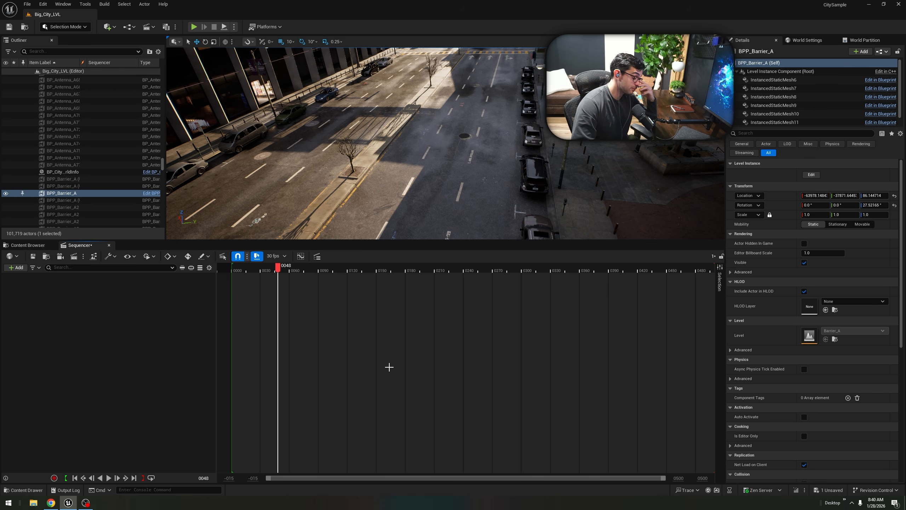
Review the available display rates for the sequence, keeping 30 fps.
left_click(284, 256)
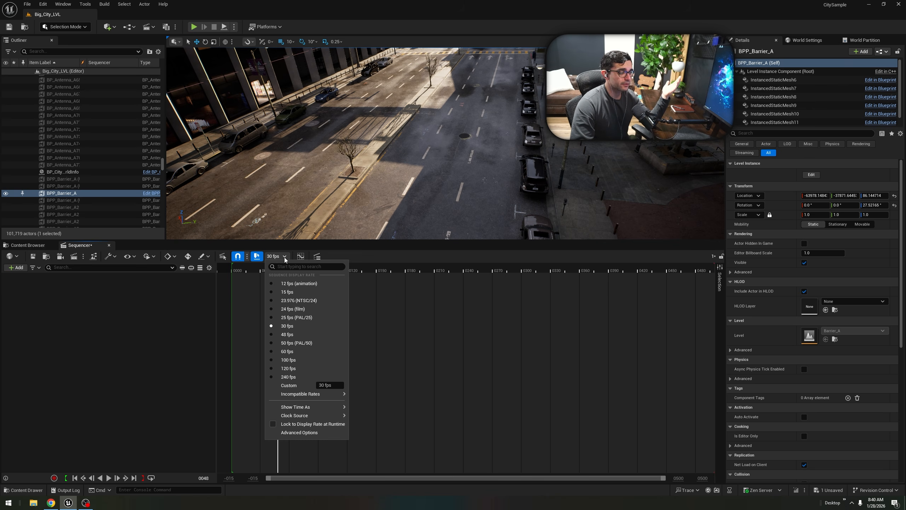
left_click(284, 256)
left_click(284, 257)
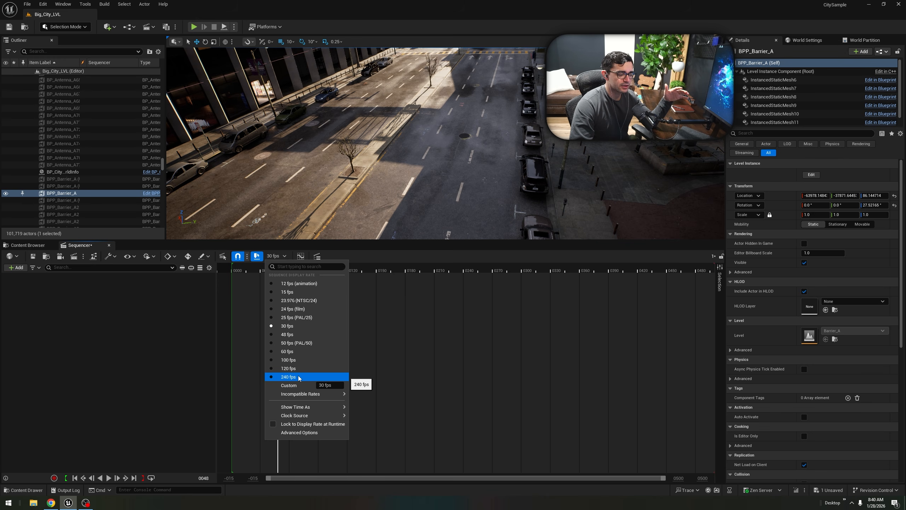
left_click(193, 352)
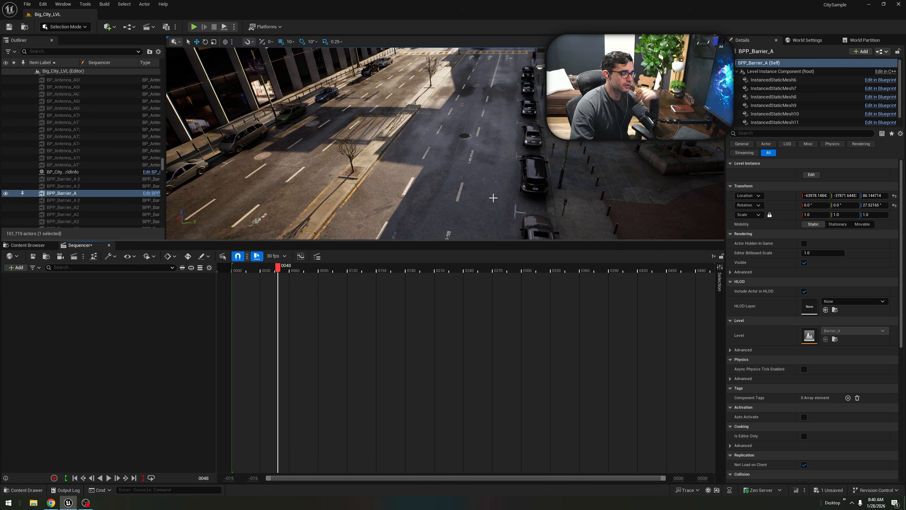
Enlarge the viewport above the sequence timeline and place a Camera Rig Rail on the open street lane.
right_click_drag(282, 215, 282, 215)
right_click_drag(493, 196, 493, 197)
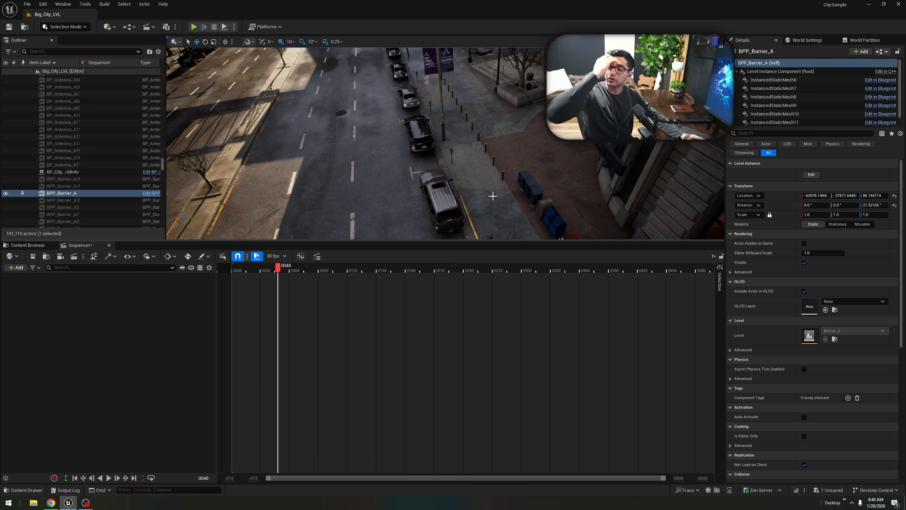
right_click_drag(397, 165, 397, 165)
right_click_drag(425, 218, 425, 218)
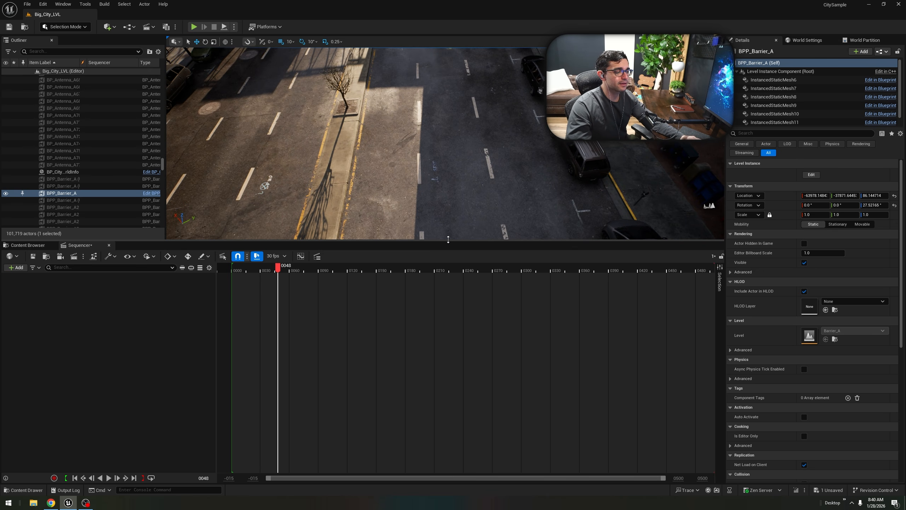
left_click_drag(448, 240, 448, 325)
right_click_drag(448, 286, 448, 285)
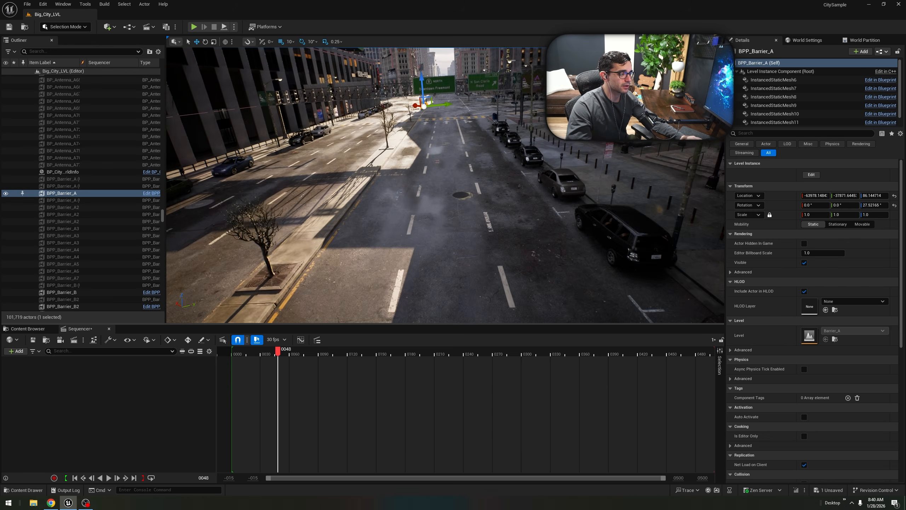
right_click_drag(460, 152, 460, 152)
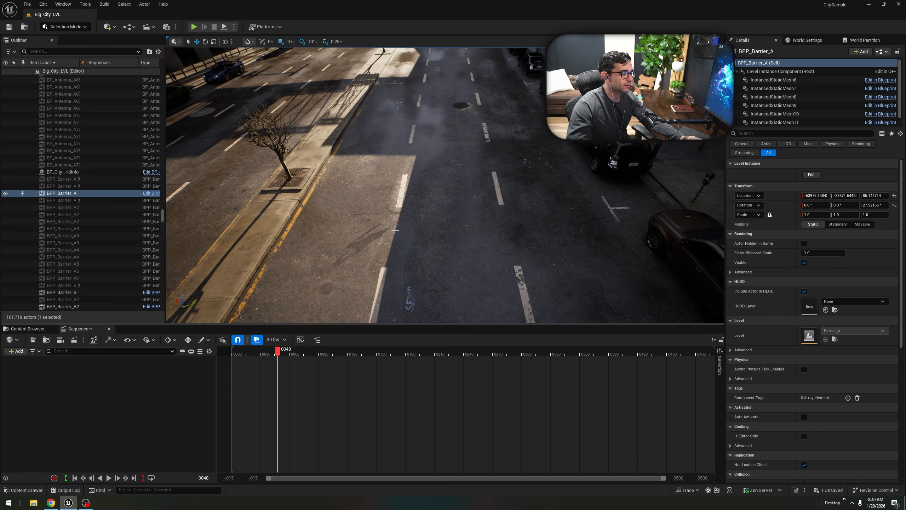
left_click(111, 29)
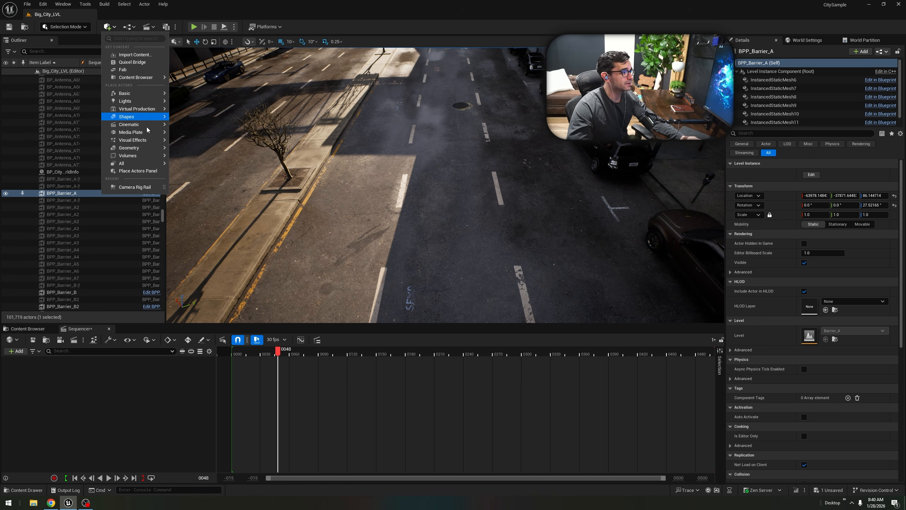
mouse_move(146, 128)
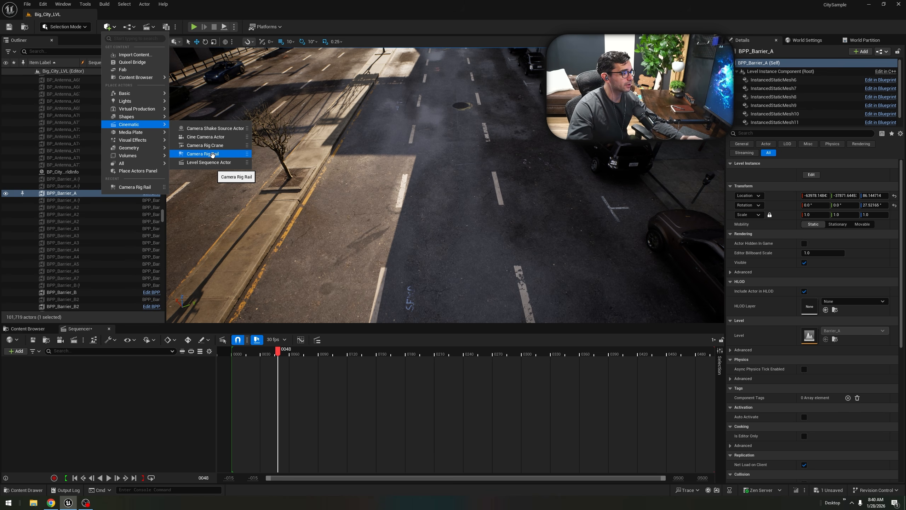
left_click(212, 154)
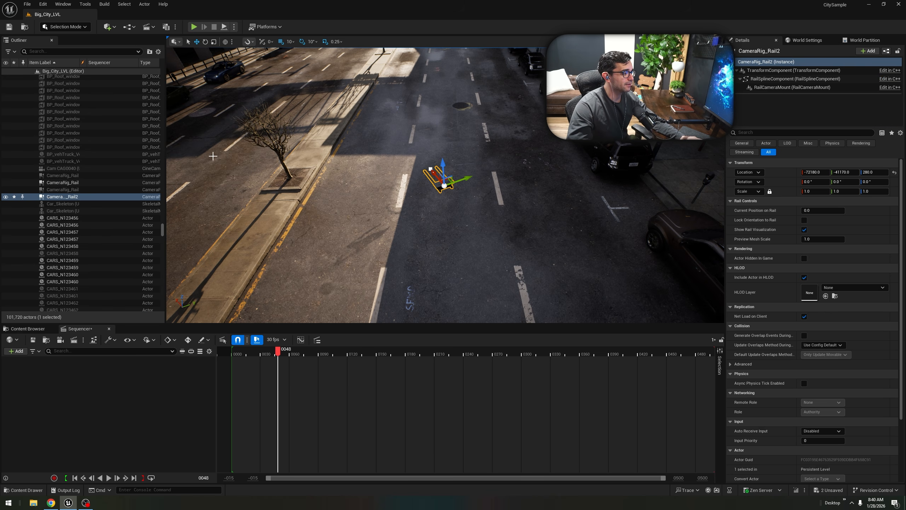
Delete the older loaded CameraRig_Rail from the level, and select and frame the newly placed camera rail.
left_click(66, 183)
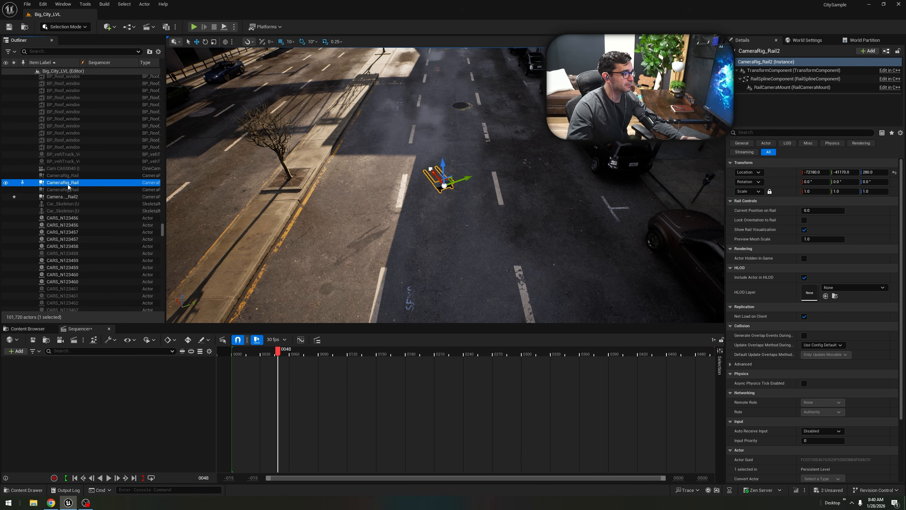
key("Delete")
left_click(67, 189)
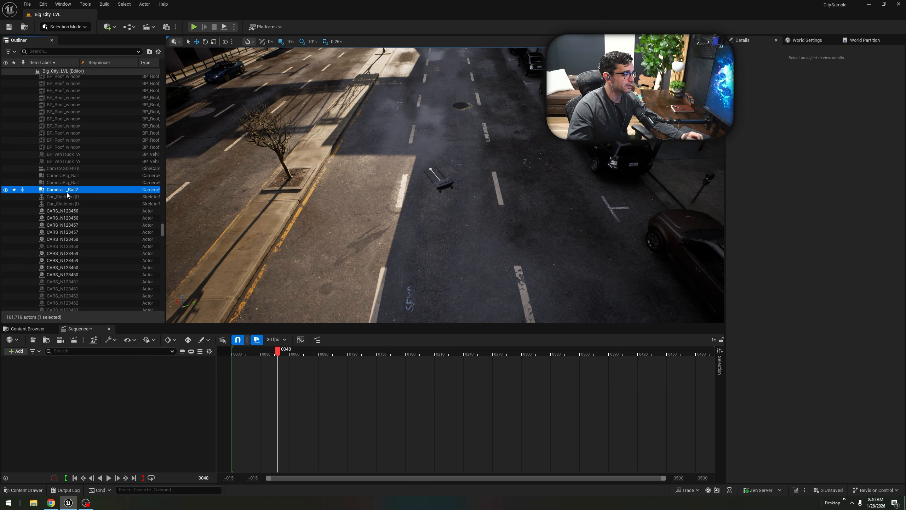
key("f")
right_click_drag(446, 185, 464, 154)
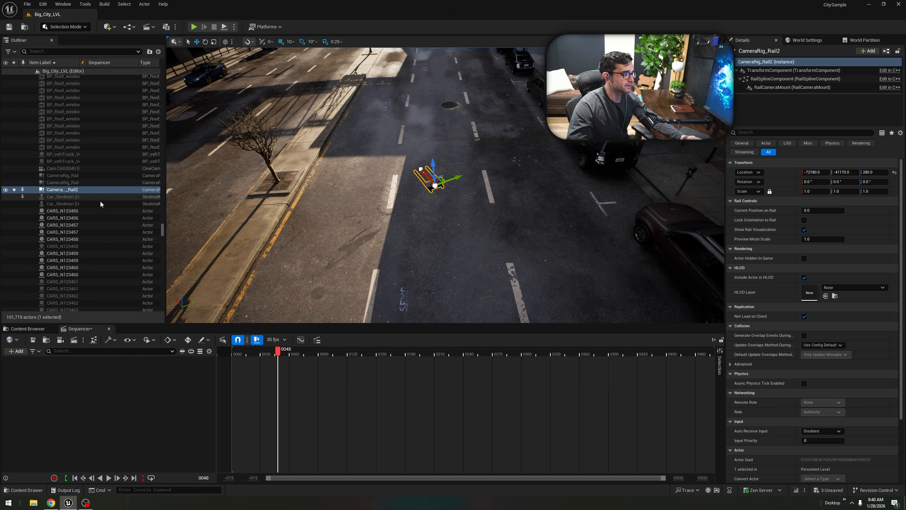
Snap the new camera rail down onto the road surface.
key("w")
right_click_drag(478, 208, 603, 214)
key("w")
key("d")
key("a")
key("w")
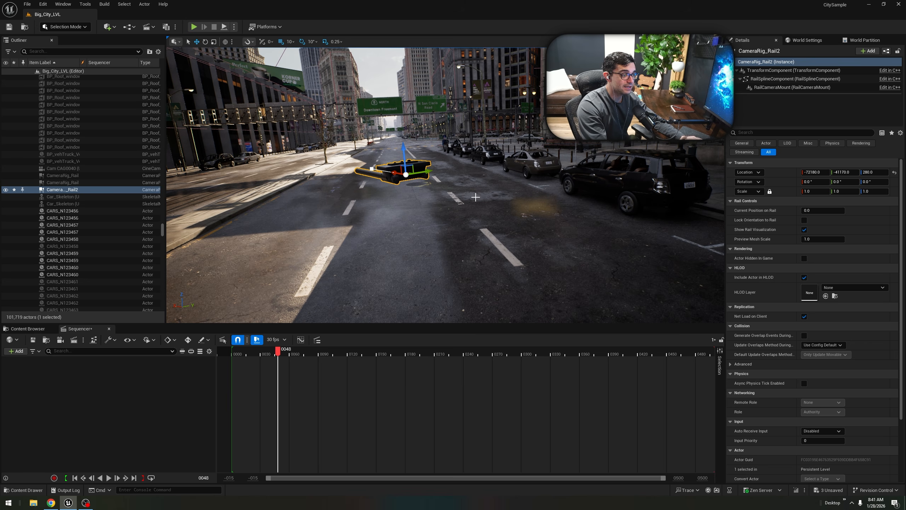
key("End")
Rotate the camera rail 30° around its vertical axis so it points along the street lane.
mouse_move(475, 197)
right_mouse_down()
mouse_move(406, 307)
mouse_move(408, 273)
mouse_move(470, 193)
right_mouse_up()
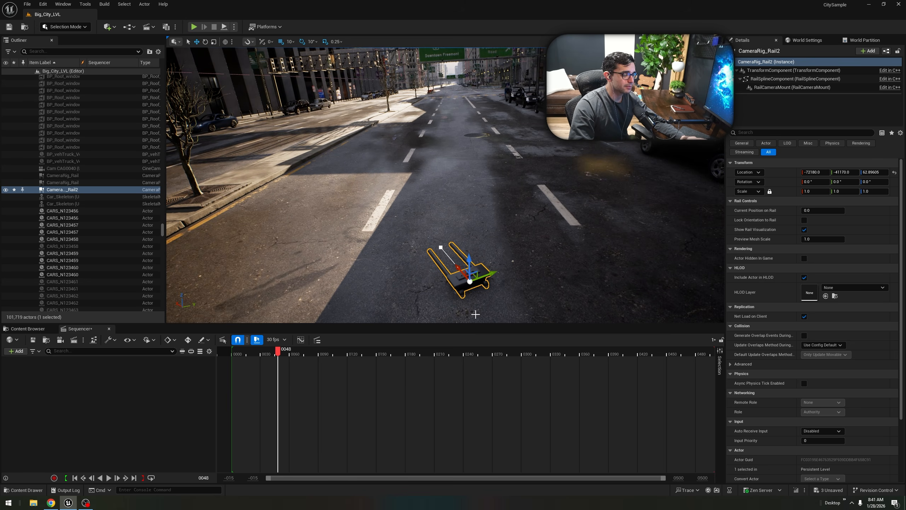
key("e")
right_click_drag(476, 314, 517, 311)
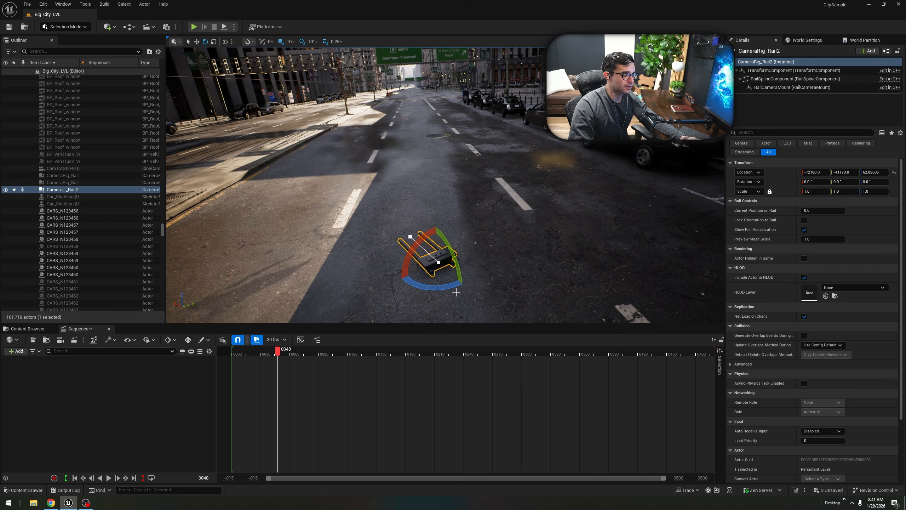
left_click_drag(456, 292, 428, 294)
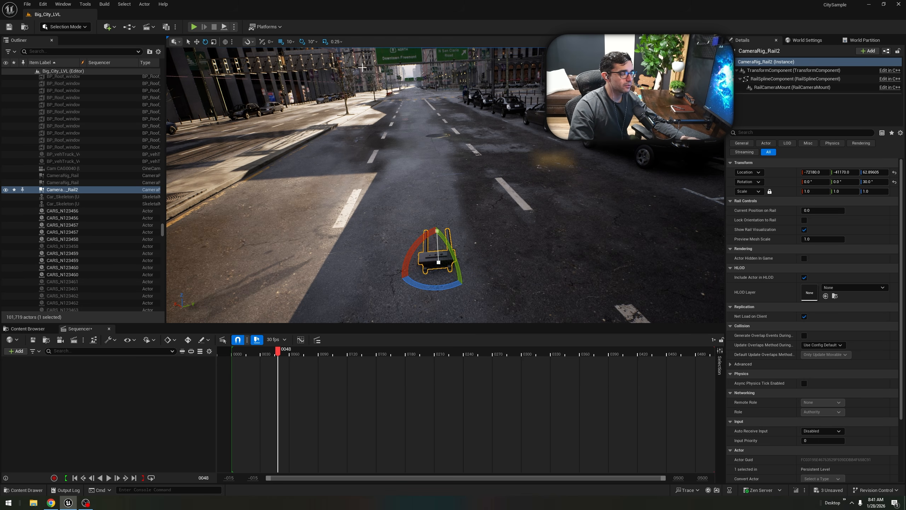
Turn off rotation snapping and fine-rotate the camera rail to about 27.3° around its vertical axis to match the lane.
left_click(317, 42)
left_click(317, 44)
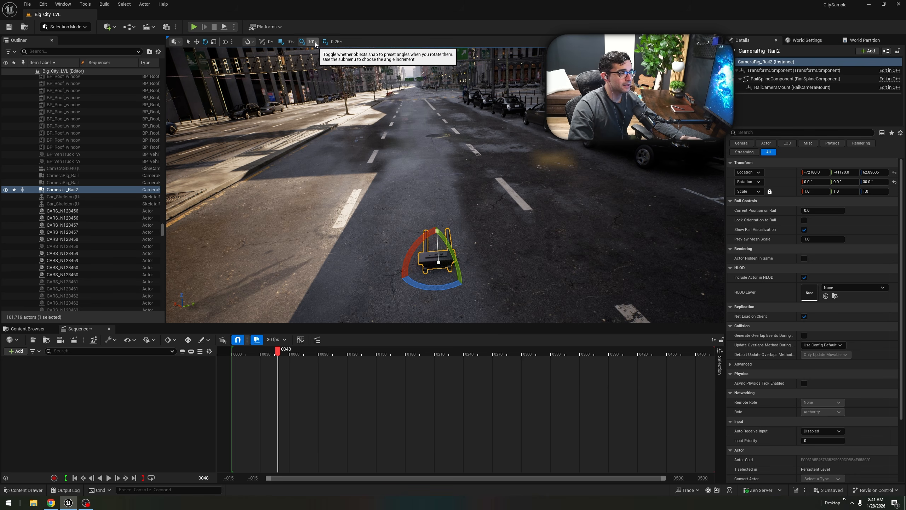
left_click(302, 42)
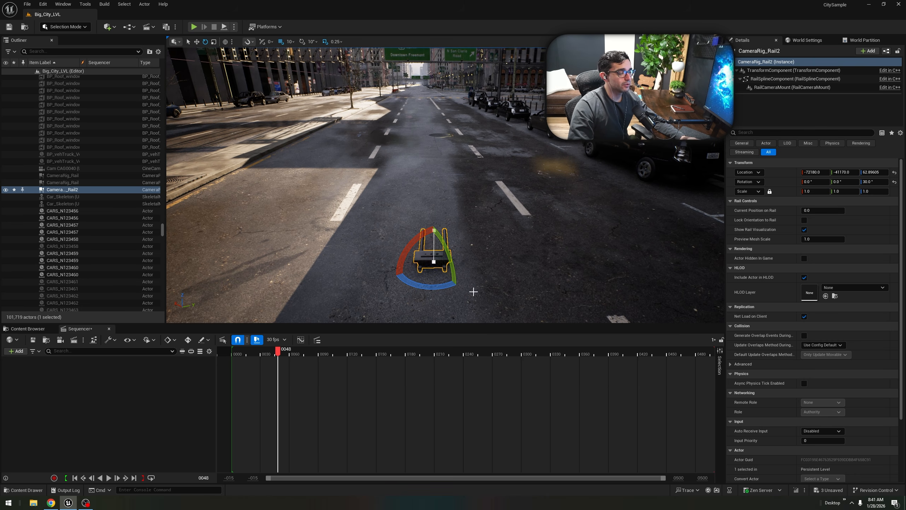
left_click_drag(430, 289, 420, 289)
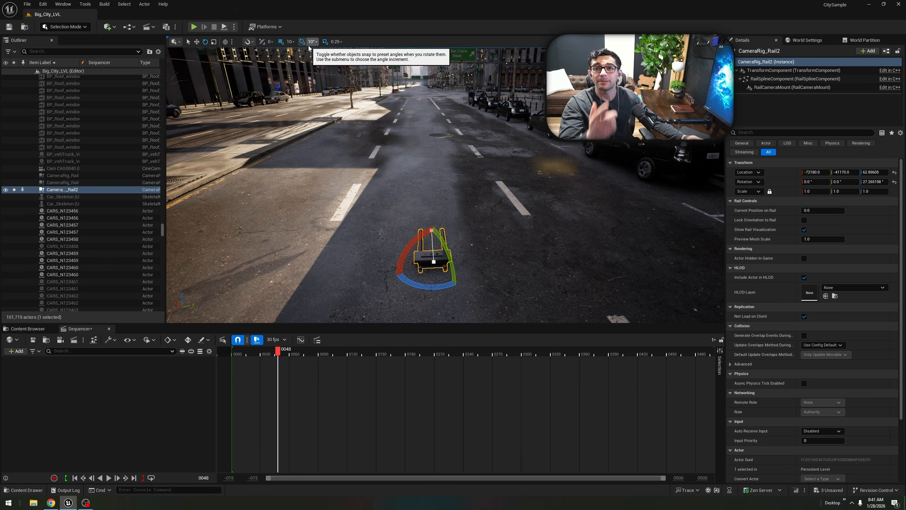
Select the rail's end spline point and extend a new point from it along the lane to X about 498.
key("d")
right_click_drag(546, 219, 457, 220)
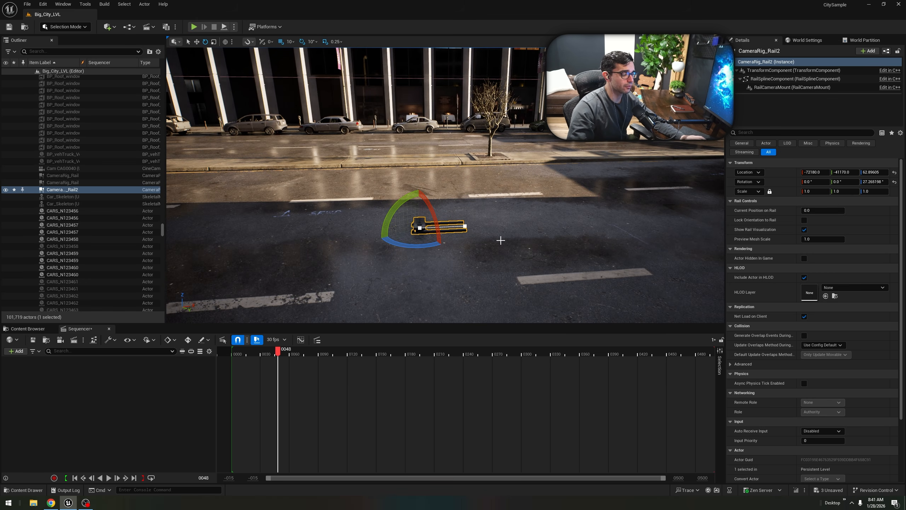
key("w")
key("d")
right_click_drag(501, 241, 416, 254)
key("w")
left_click(427, 240)
key("e")
right_click_drag(523, 273, 519, 287)
key("s")
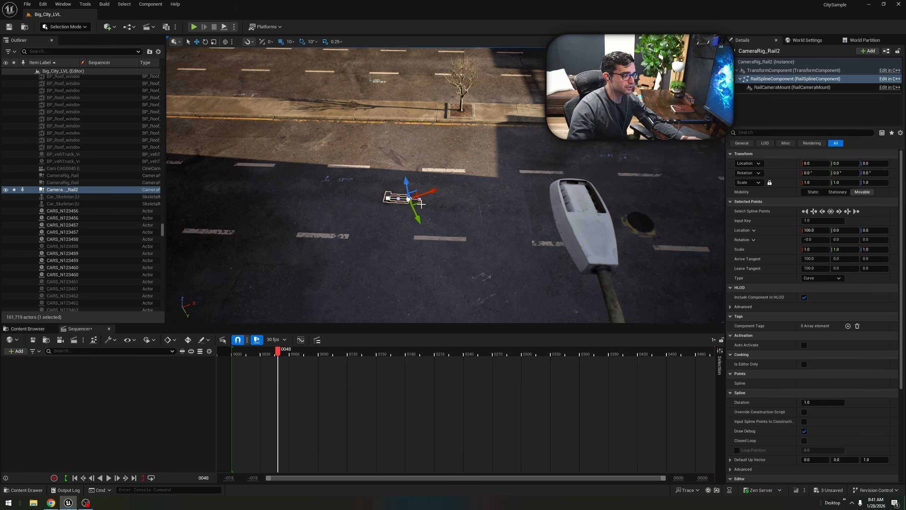
left_click_drag(420, 202, 508, 211, "alt")
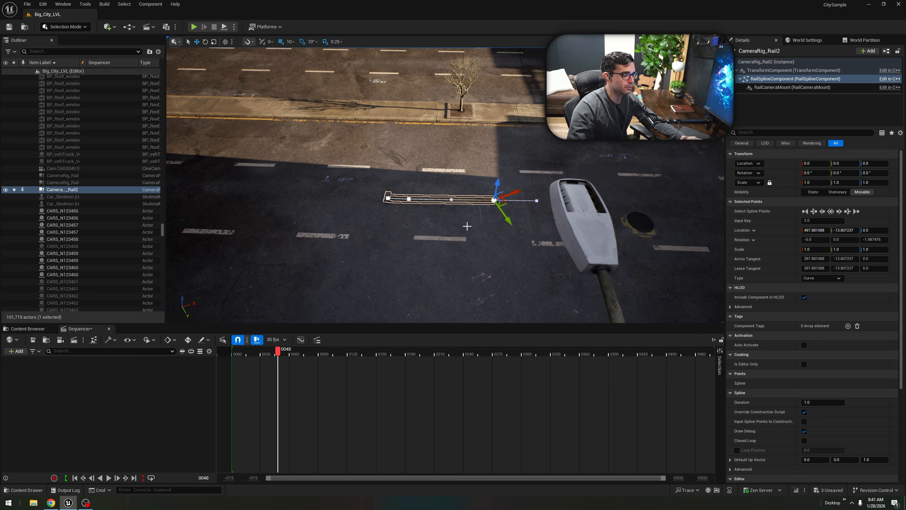
Extend the rail straight along the lane with another spline point at X about 1620.
key("w")
mouse_move(466, 221)
right_mouse_down()
mouse_move(455, 217)
mouse_move(466, 221)
right_mouse_up()
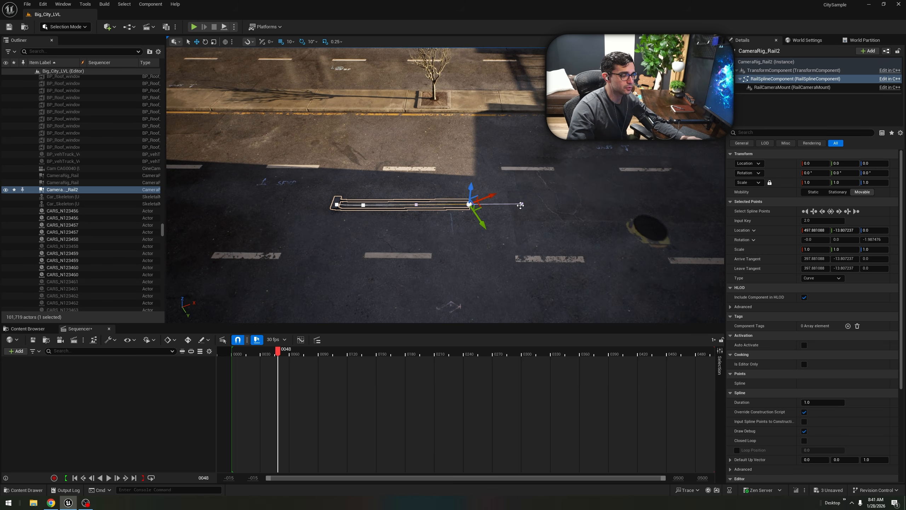
mouse_move(481, 207)
right_mouse_down()
mouse_move(505, 204)
mouse_move(491, 202)
right_mouse_up()
key("s")
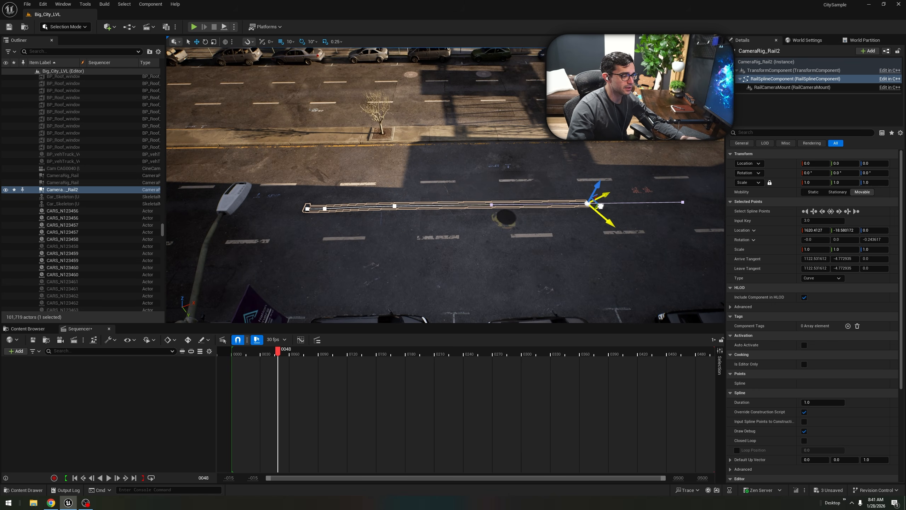
Continue the rail down the lane with two more spline points, reaching X about 4000 near the crosswalk.
right_click_drag(306, 202, 436, 225)
left_click_drag(573, 225, 608, 227)
key("d")
right_click_drag(609, 227, 668, 210)
key("a")
key("d")
key("s")
key("a")
right_click_drag(446, 214, 457, 222)
key("s")
left_click_drag(318, 233, 472, 227, "alt")
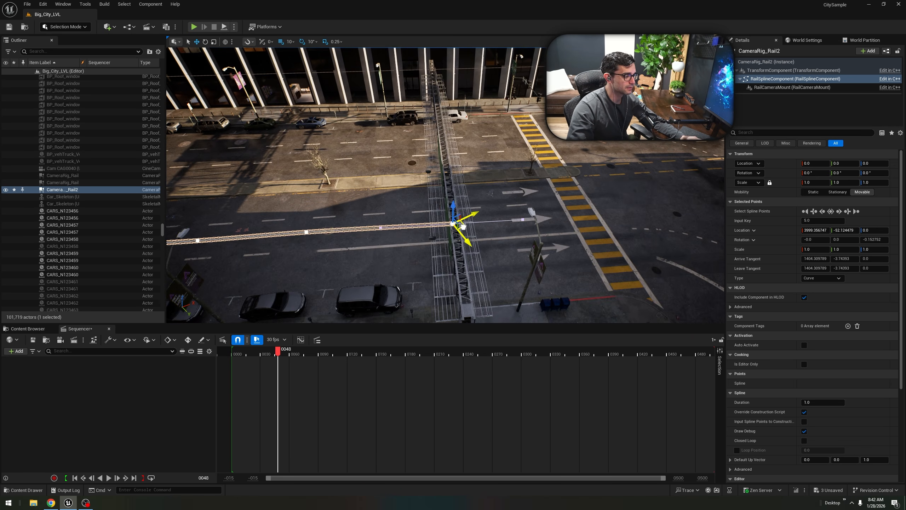
Carry the rail into the intersection by Ocean and Field with further spline points, ending at X about 12775.
right_click_drag(472, 227, 500, 218)
key("d")
left_click_drag(372, 259, 609, 249, "alt")
key("d")
mouse_move(608, 249)
right_mouse_down()
mouse_move(629, 246)
mouse_move(598, 245)
mouse_move(599, 237)
mouse_move(598, 248)
right_mouse_up()
key("d")
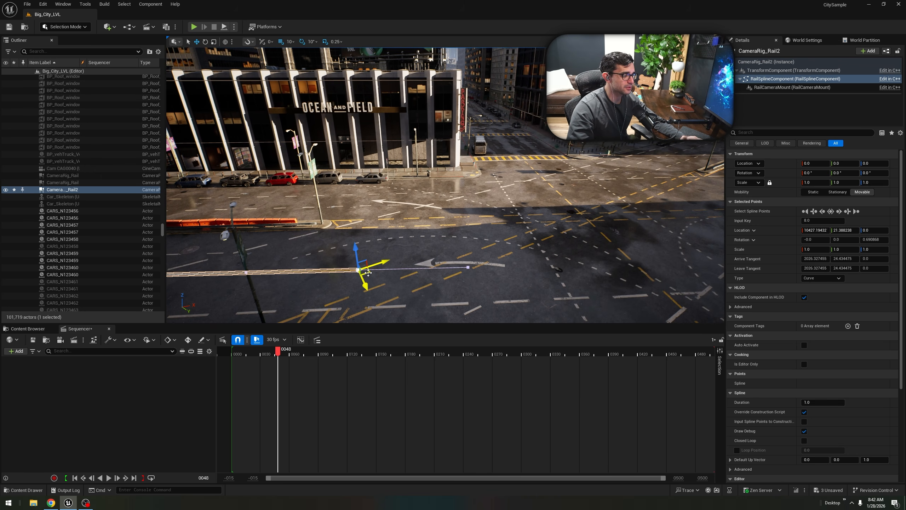
left_click_drag(369, 272, 616, 261, "alt")
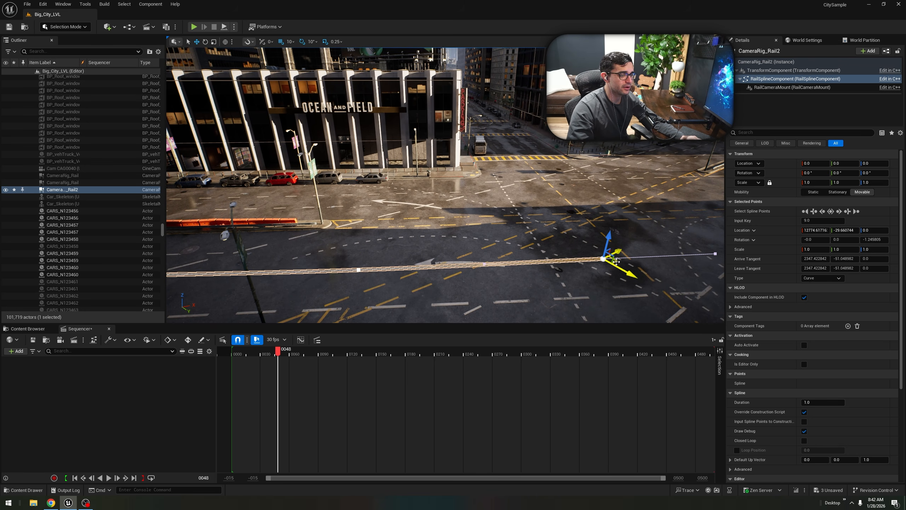
Turn the rail into the side street with a new spline point at about X 13139, Y -3142.
key("d")
right_click_drag(593, 264, 588, 266)
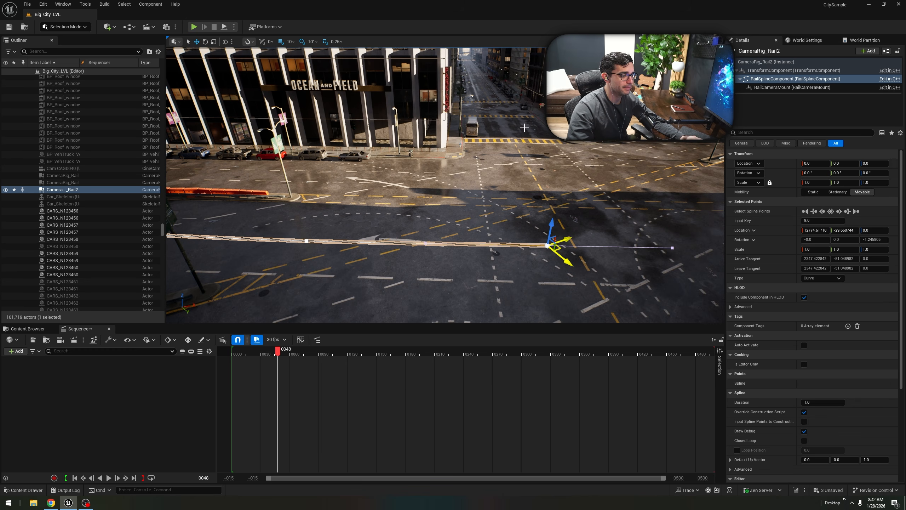
left_click_drag(552, 244, 529, 148, "alt")
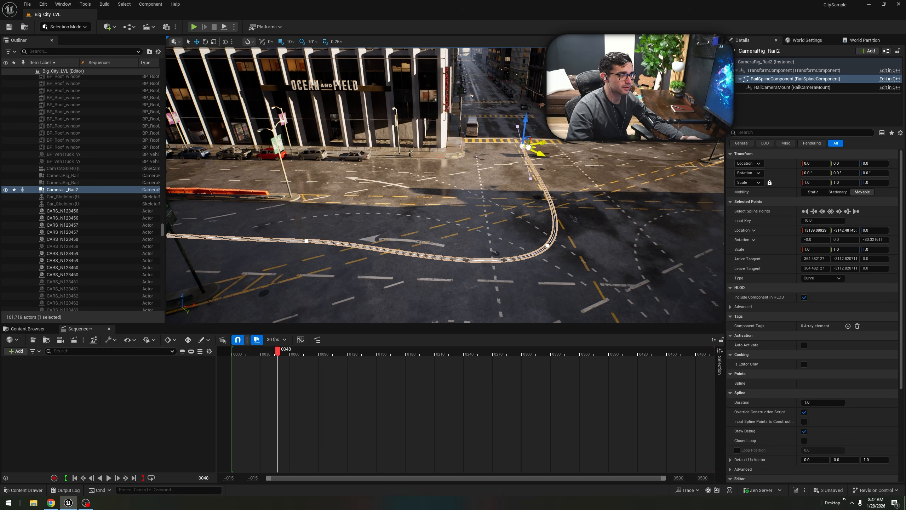
Try to add another spline point up the side street, and undo it.
right_click_drag(487, 219, 488, 218)
left_click_drag(487, 218, 488, 213, "alt")
key("ctrl+z")
key("ctrl+z")
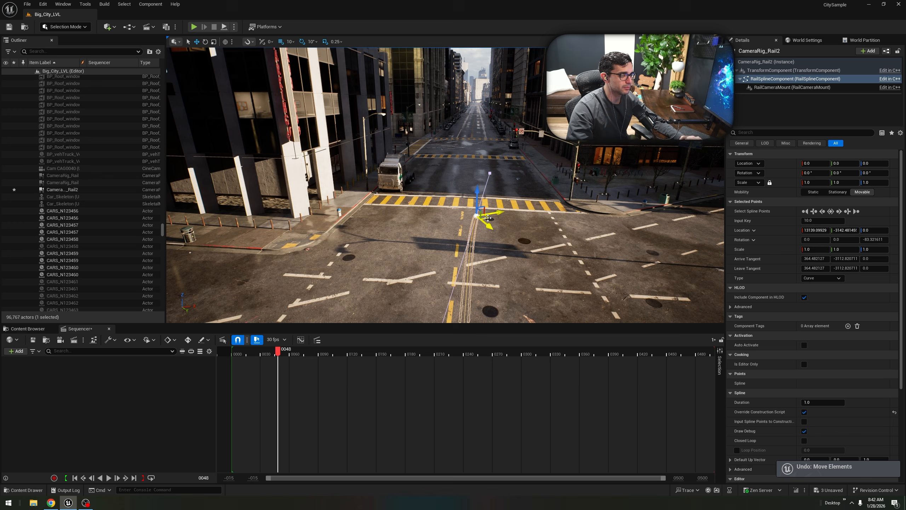
Extend the rail up the side street with two more spline points, ending at about X 13076, Y -9748.
mouse_move(482, 144)
left_mouse_down()
mouse_move(477, 165)
mouse_move(478, 154)
left_mouse_up()
key("f")
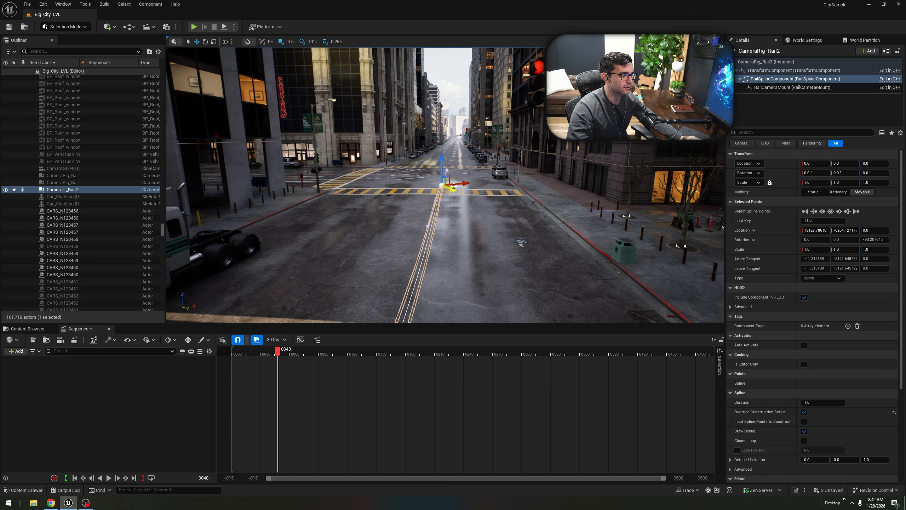
left_click_drag(454, 186, 461, 223, "alt")
left_click(463, 227)
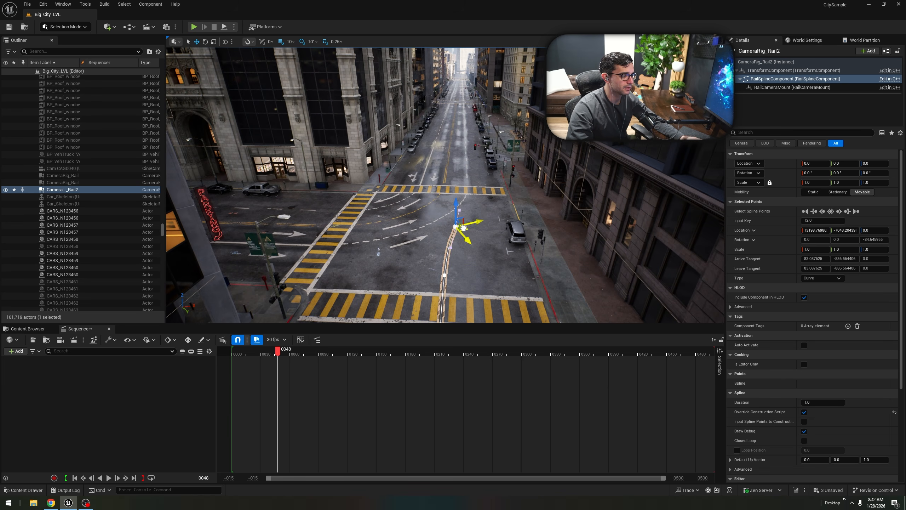
mouse_move(471, 230)
right_mouse_down()
mouse_move(450, 222)
mouse_move(472, 229)
right_mouse_up()
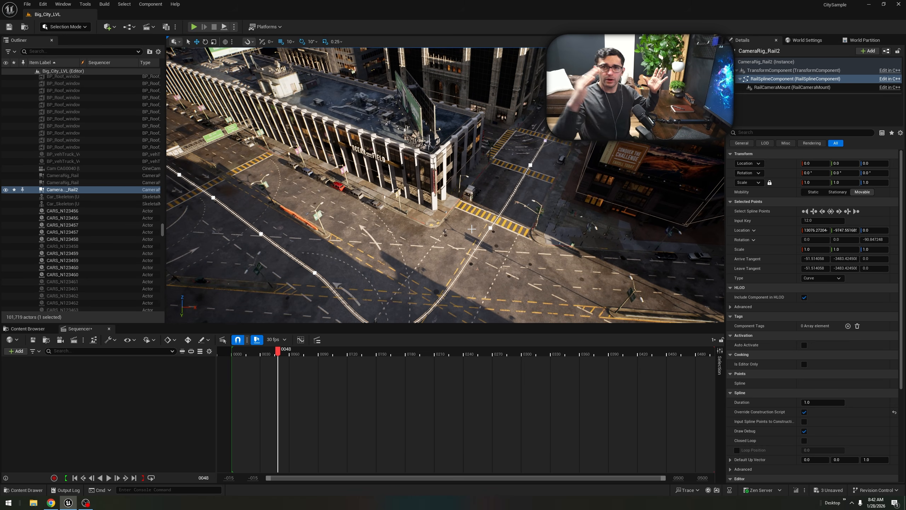
Move the rail's corner spline point in the intersection to about X 12679, Y -239 to smooth the turn.
right_click_drag(472, 228, 477, 209)
left_click(474, 198)
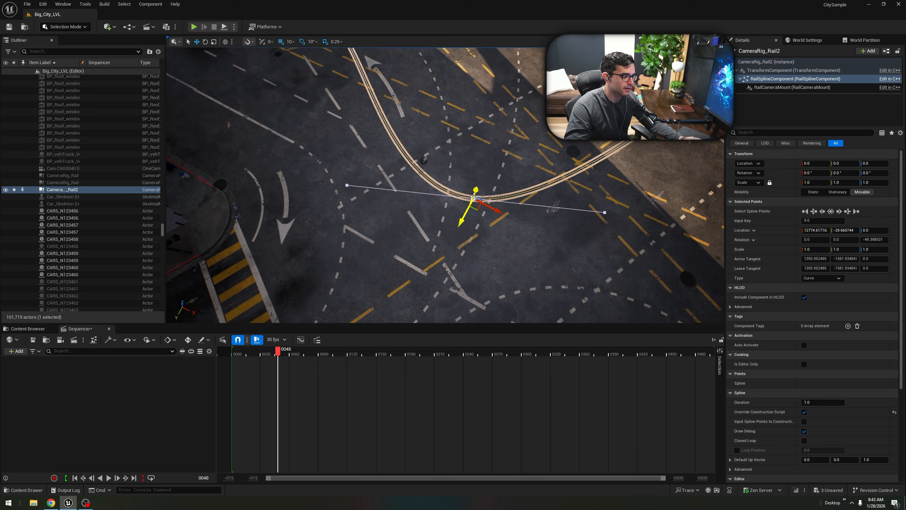
left_click_drag(475, 210, 490, 186)
right_click_drag(490, 186, 329, 292)
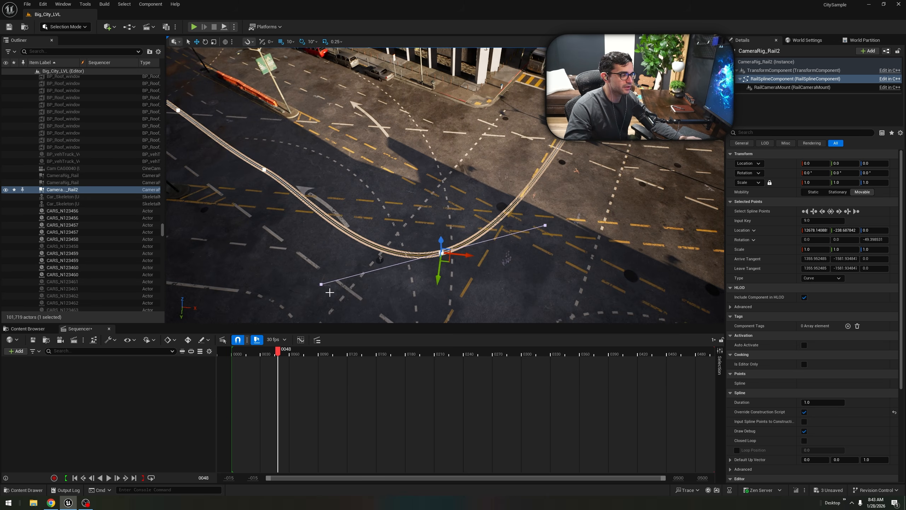
left_click(545, 223)
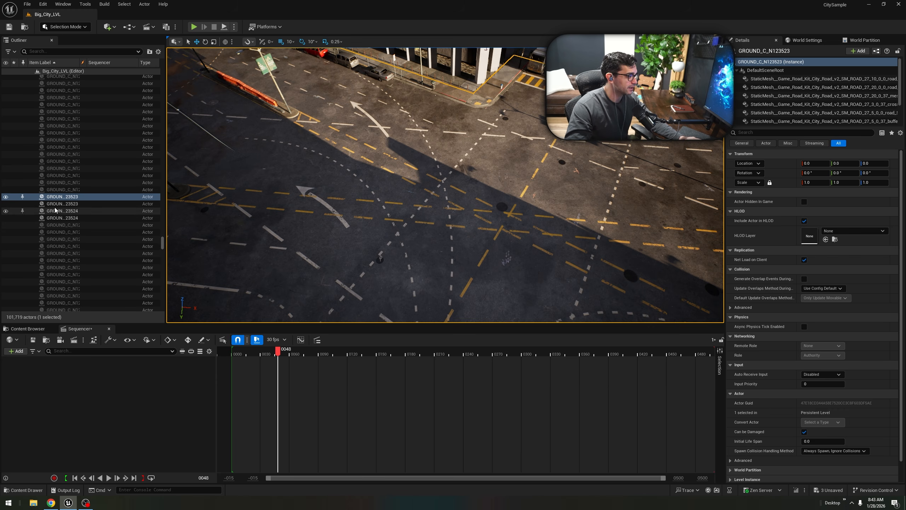
Filter the level's actors by "rail", reselect CameraRig_Rail2 and pick its corner spline point.
left_click(66, 51)
type("rail")
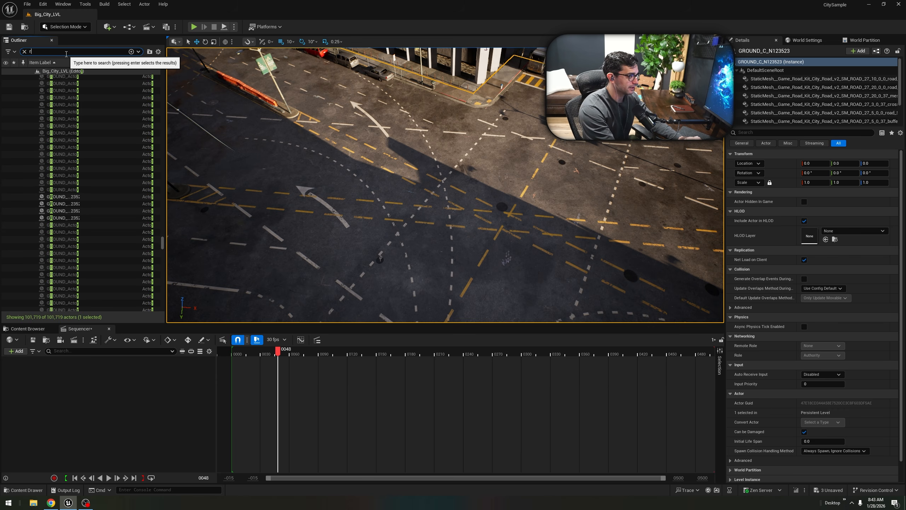
left_click(61, 142)
left_click(58, 143)
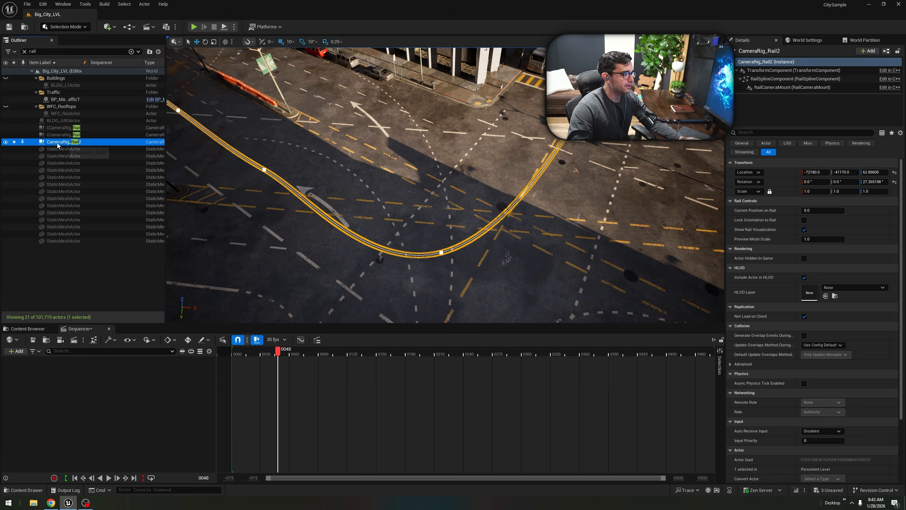
left_click(443, 253)
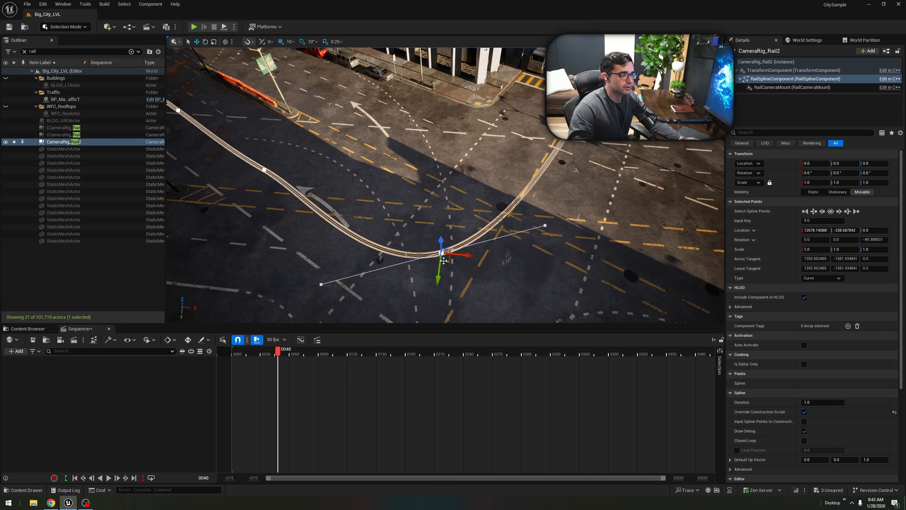
Try to shorten the corner point's tangent by pulling its handle inward, and undo the change.
left_click(544, 226)
left_click_drag(556, 233, 484, 252)
right_click_drag(517, 253, 517, 247)
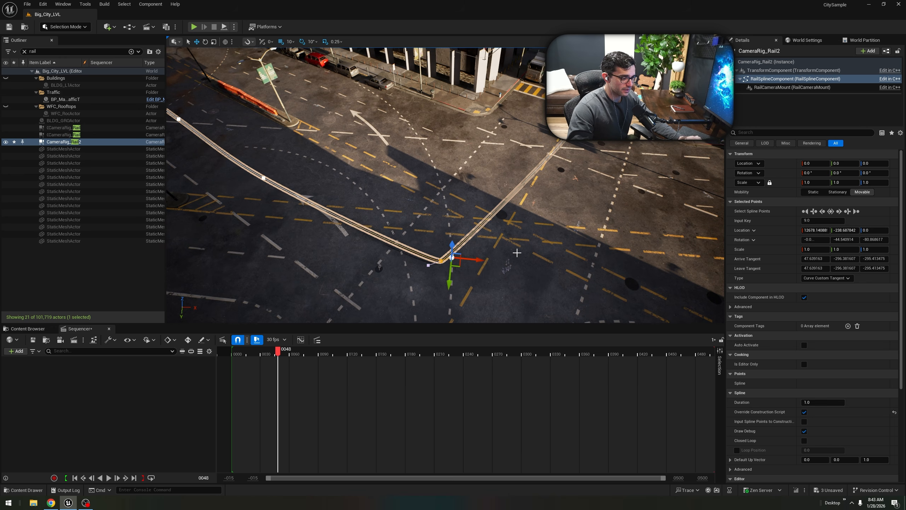
key("ctrl+z")
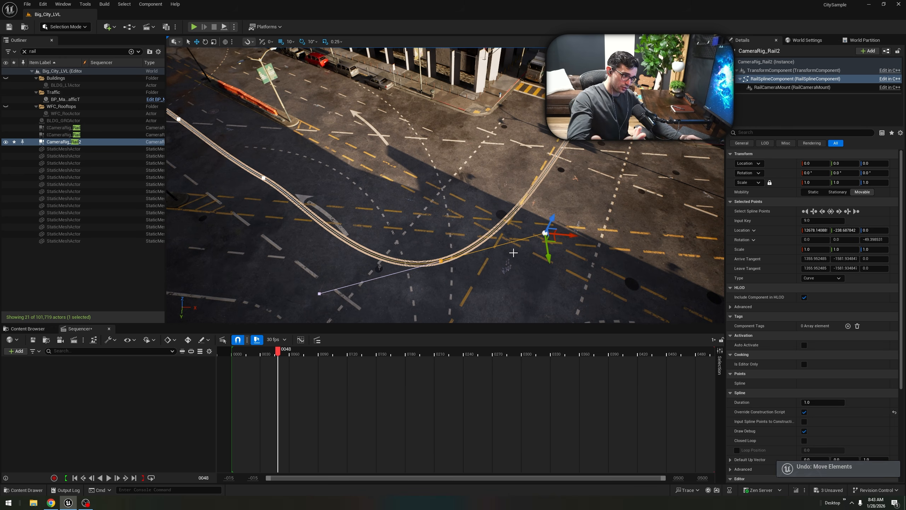
right_click_drag(551, 245, 575, 159)
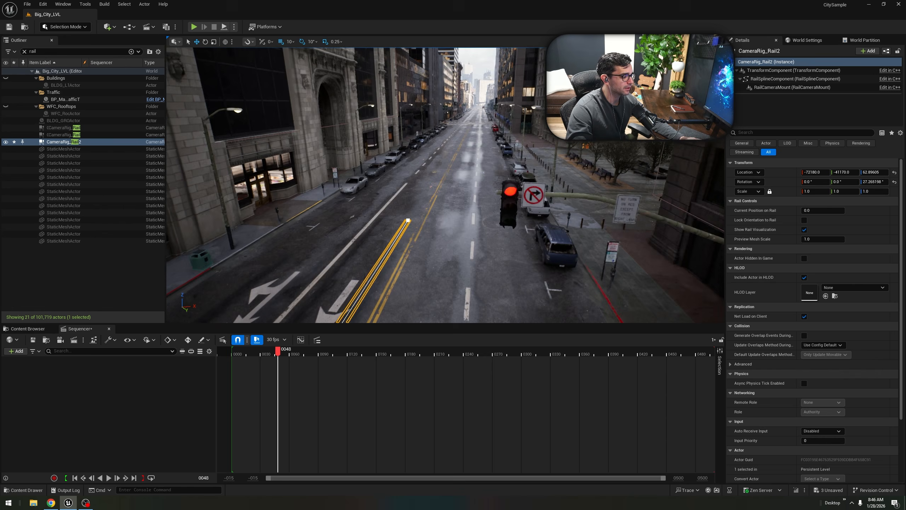
left_click(541, 263)
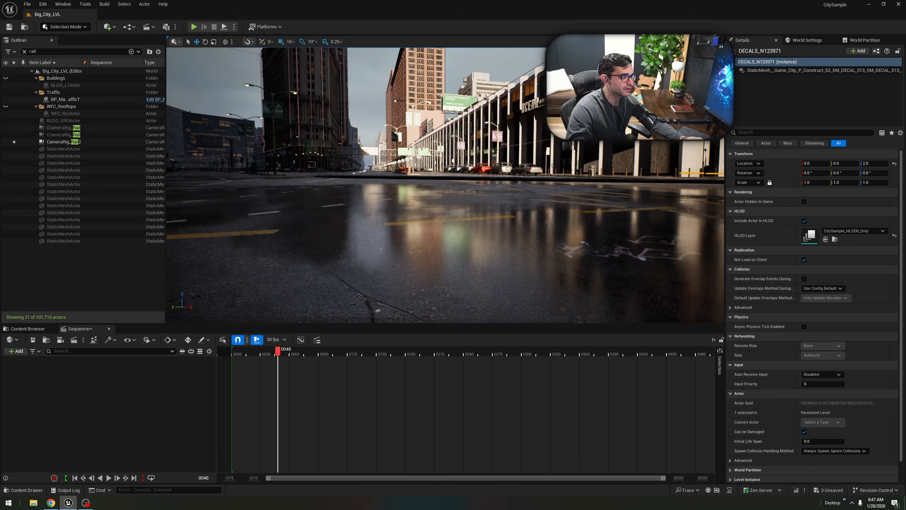
key("f")
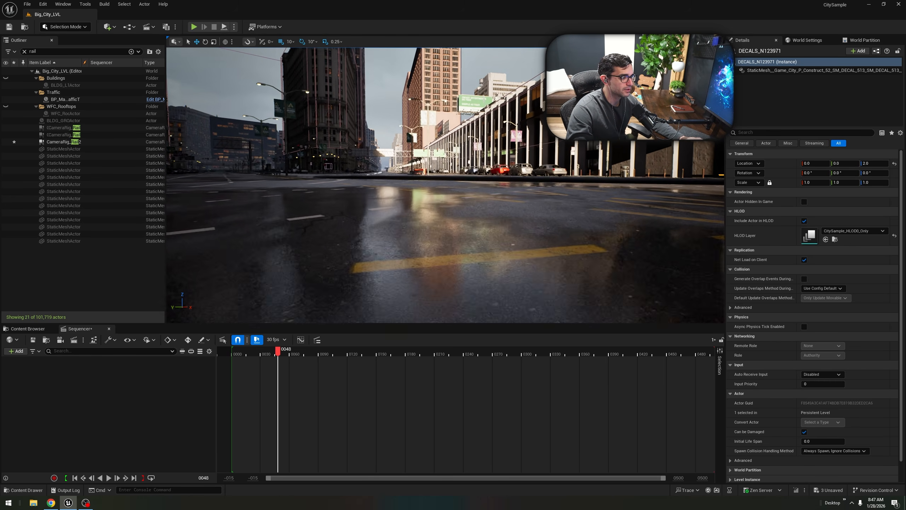
right_click_drag(507, 220, 506, 219)
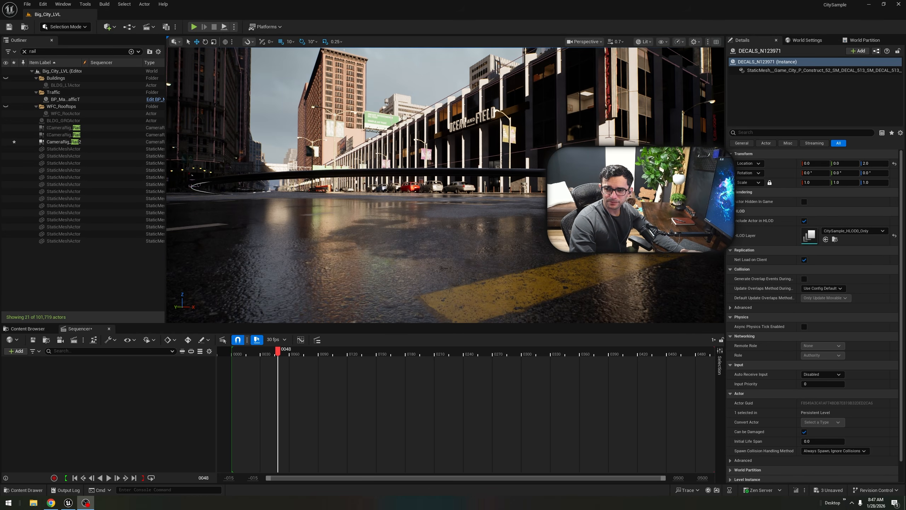
Raise the viewport camera speed to 5.6 and bring it back to 0.7.
left_click(617, 41)
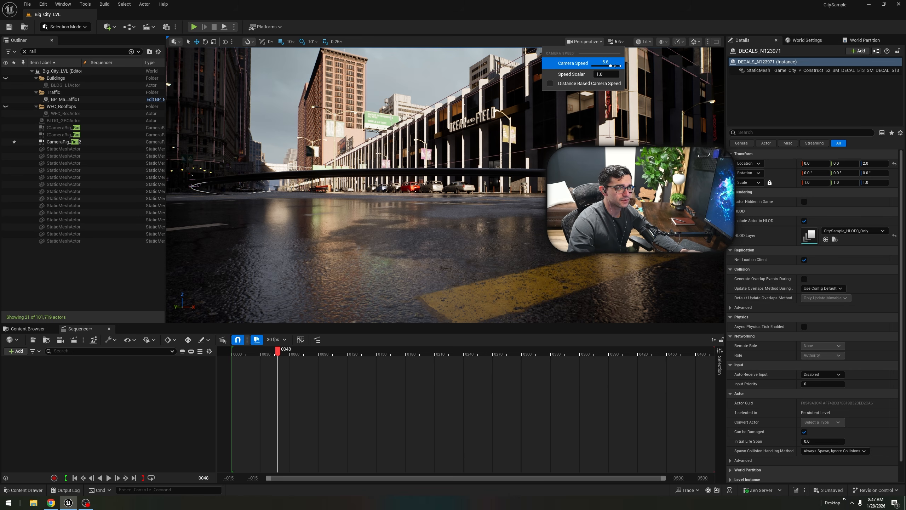
left_click_drag(604, 65, 586, 73)
key("Escape")
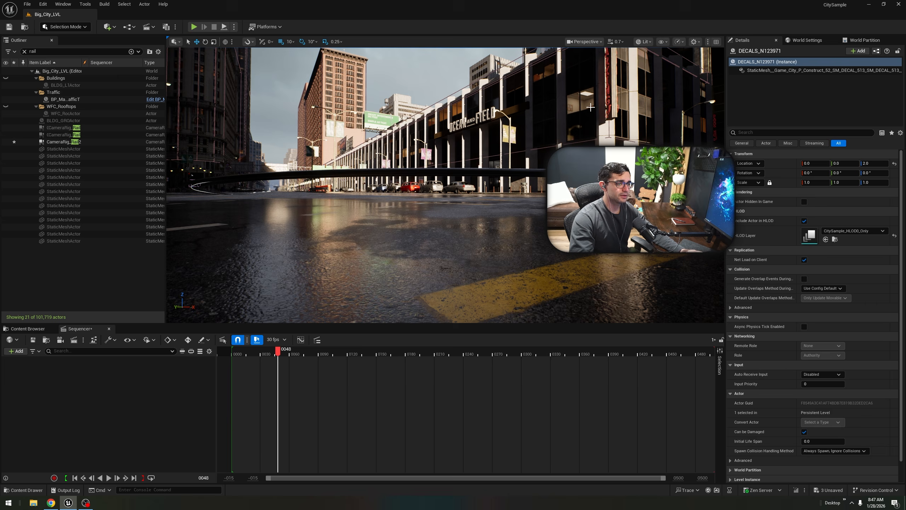
Select the camera rail in the viewport from a low view at road level in the intersection.
left_click(591, 108)
right_click_drag(592, 107, 571, 111)
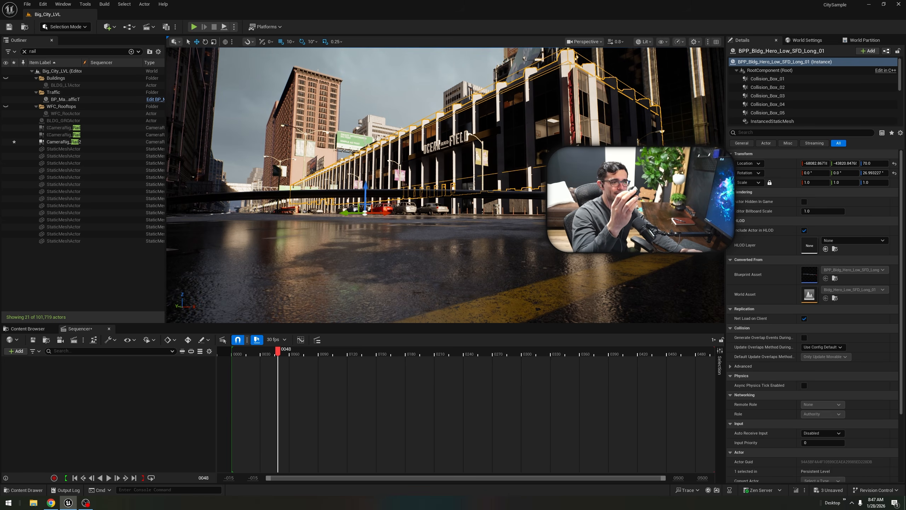
right_click_drag(446, 186, 403, 193)
scroll(403, 193, "up", 2)
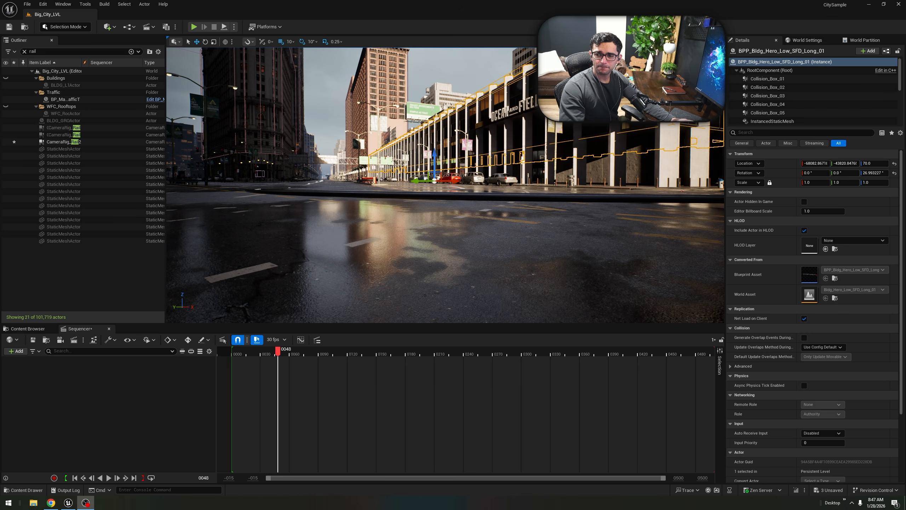
right_click_drag(445, 185, 500, 204)
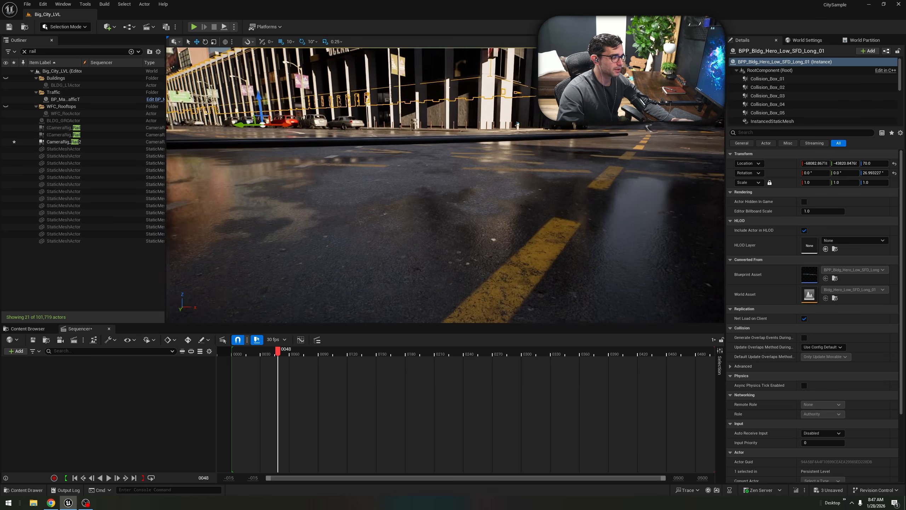
left_click(347, 205)
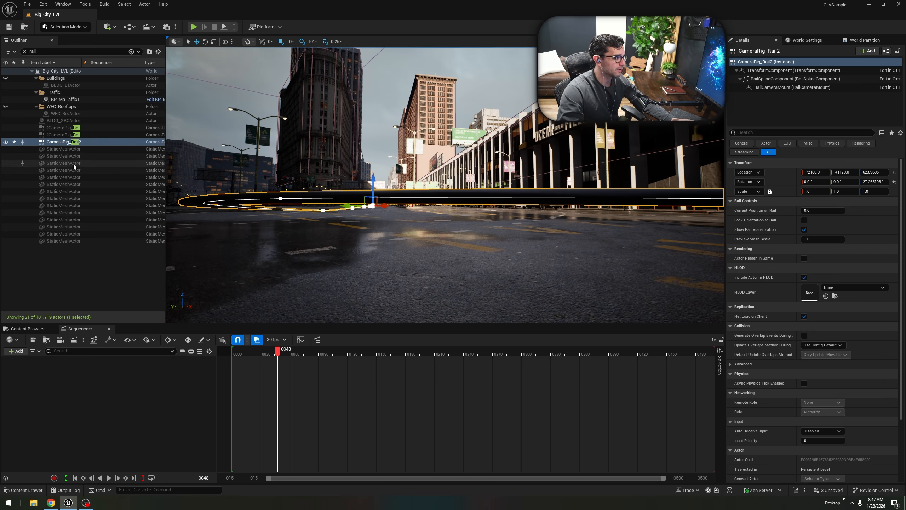
Pick the camera rail's spline point in the intersection and snap it down onto the road surface.
right_click_drag(445, 185, 499, 221)
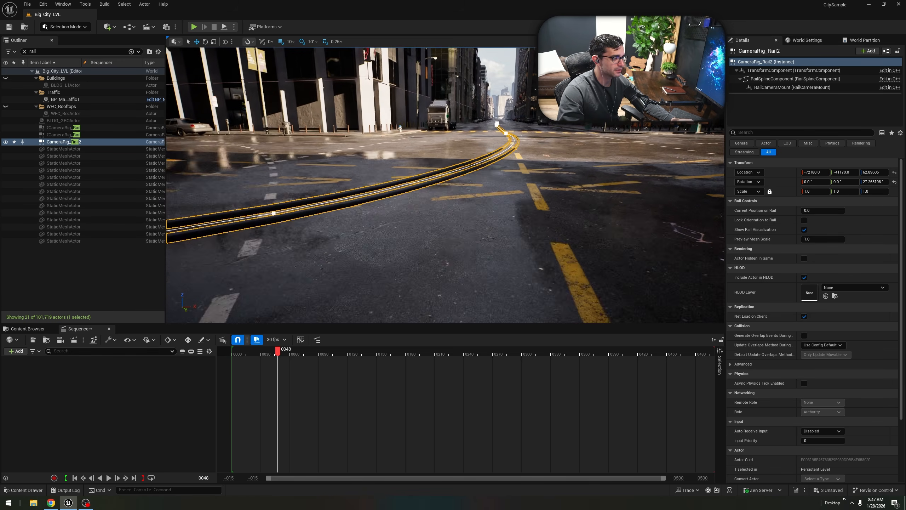
left_click(428, 159)
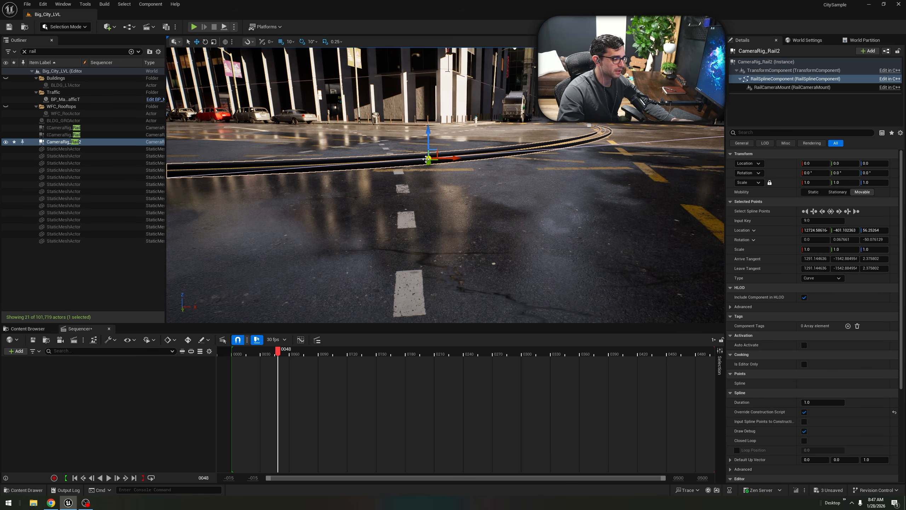
key("End")
right_click_drag(561, 237, 615, 231)
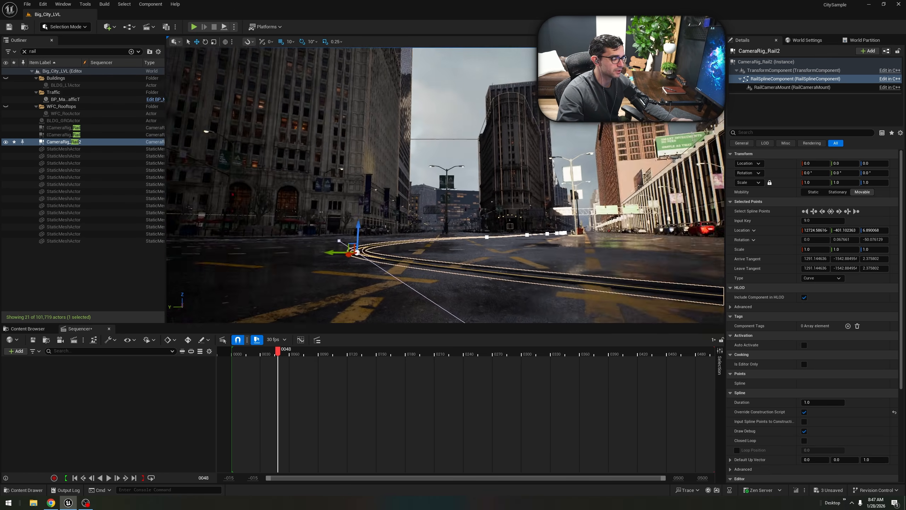
Lower the neighbouring spline point before the corner to road level, at a local Z of about 4.8.
right_click_drag(446, 184, 460, 200)
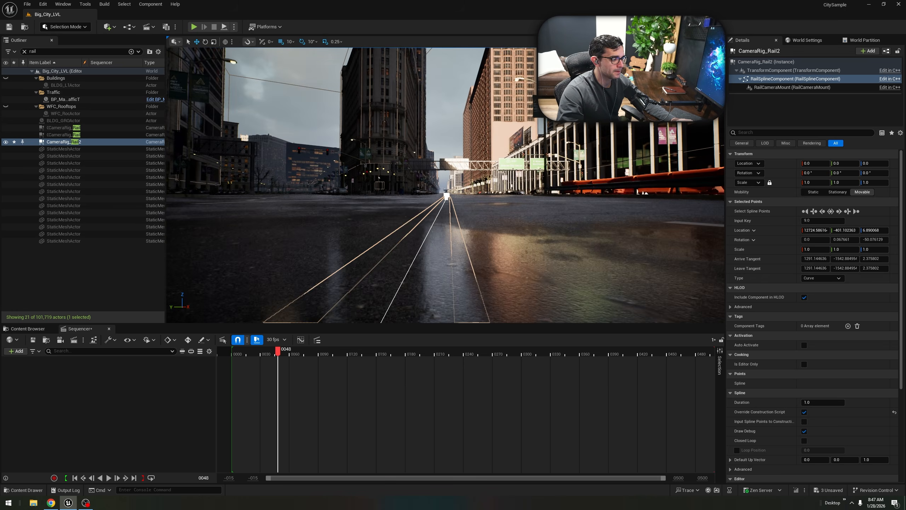
right_click_drag(446, 185, 589, 189)
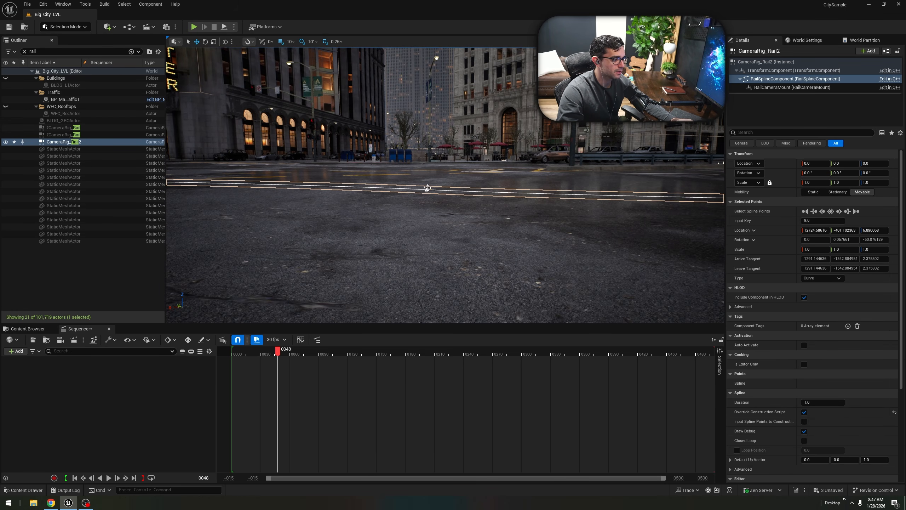
left_click(427, 187)
left_click_drag(426, 142, 426, 167)
key("w")
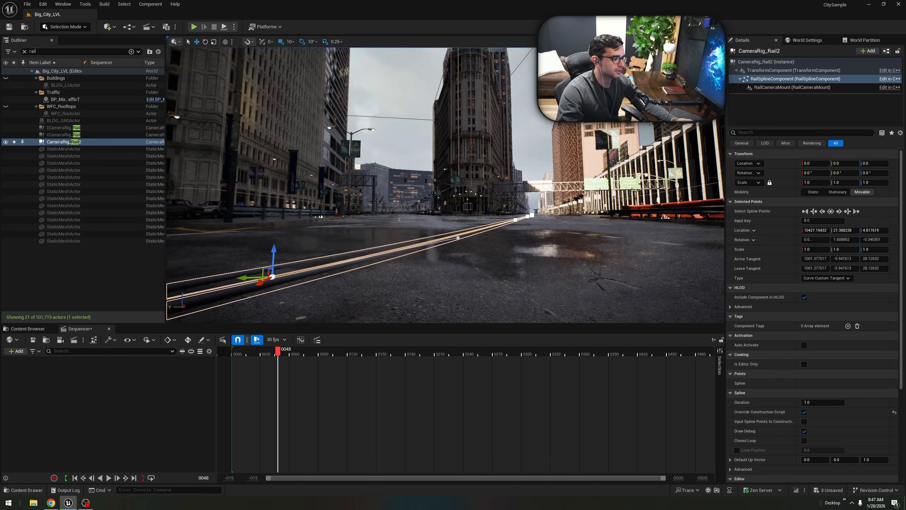
key("w")
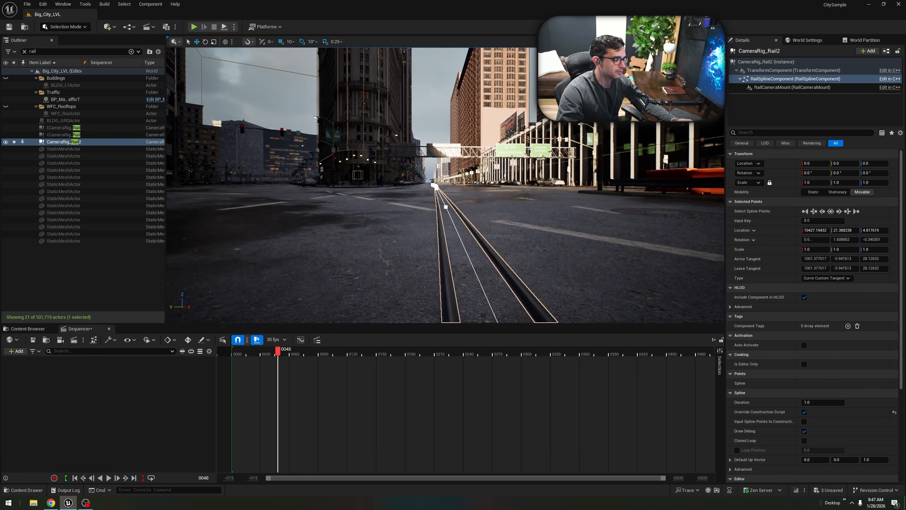
left_click(519, 192)
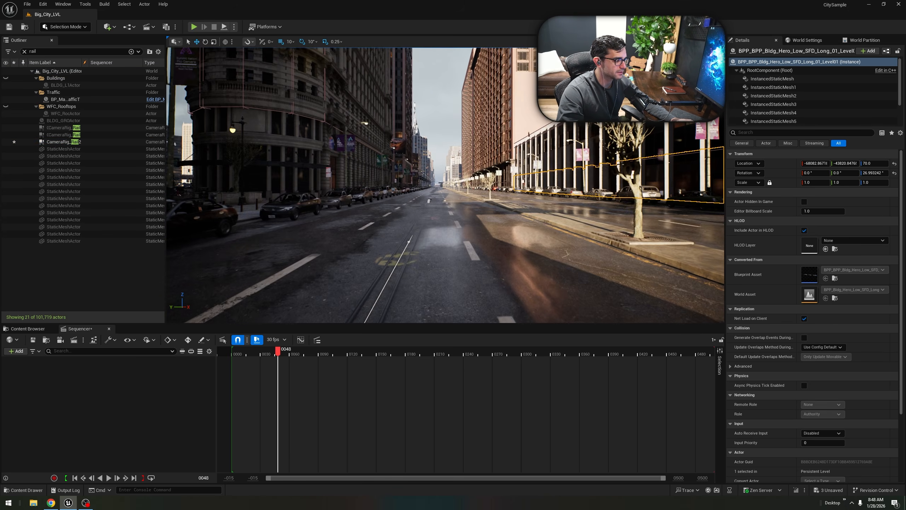
Reselect the camera rail and raise its spline point opposite the parked cars to a local Z of about 60.
right_click_drag(464, 189, 356, 197)
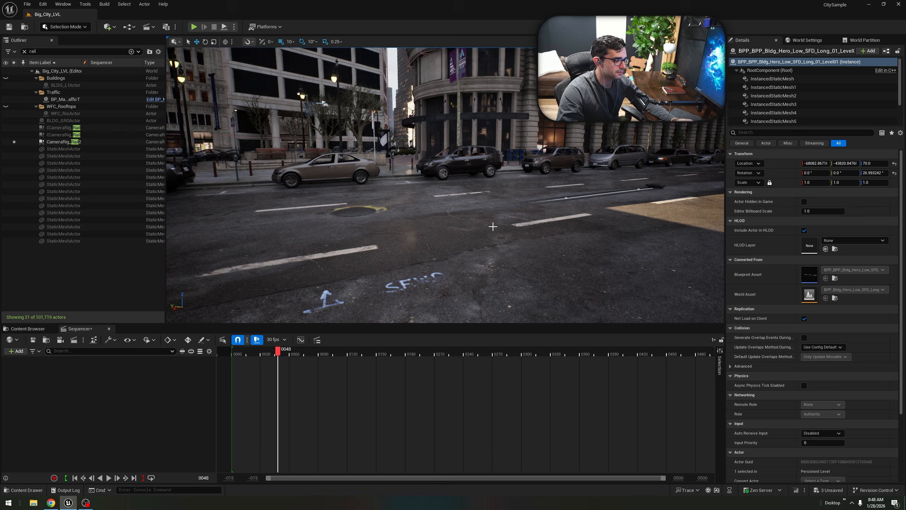
left_click(566, 197)
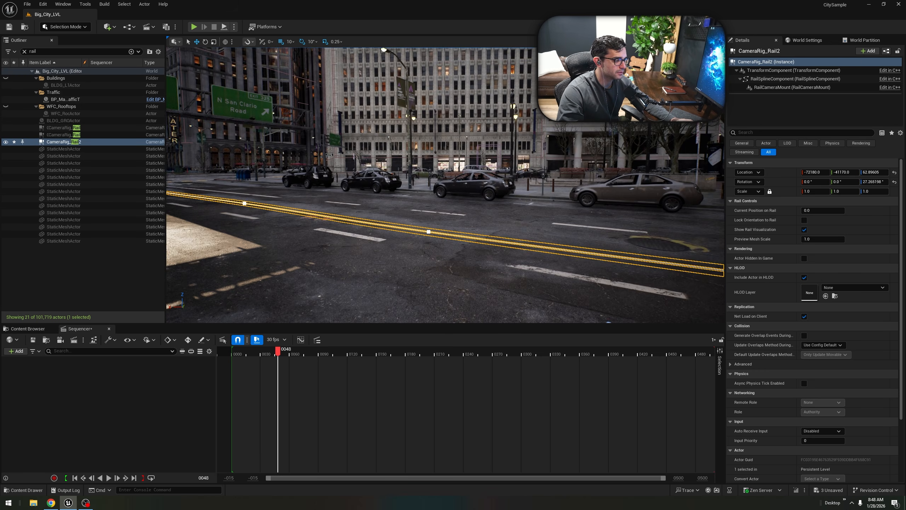
left_click(429, 232)
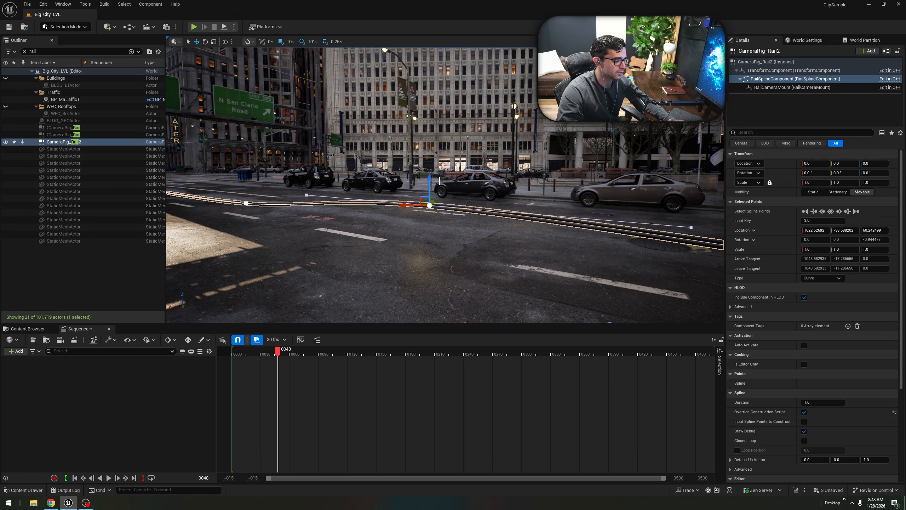
View the street along the rail from above, and reselect CameraRig_Rail2 at its starting end.
left_click(443, 257)
right_click_drag(442, 257, 696, 262)
key("w")
key("s")
right_click_drag(528, 210, 614, 249)
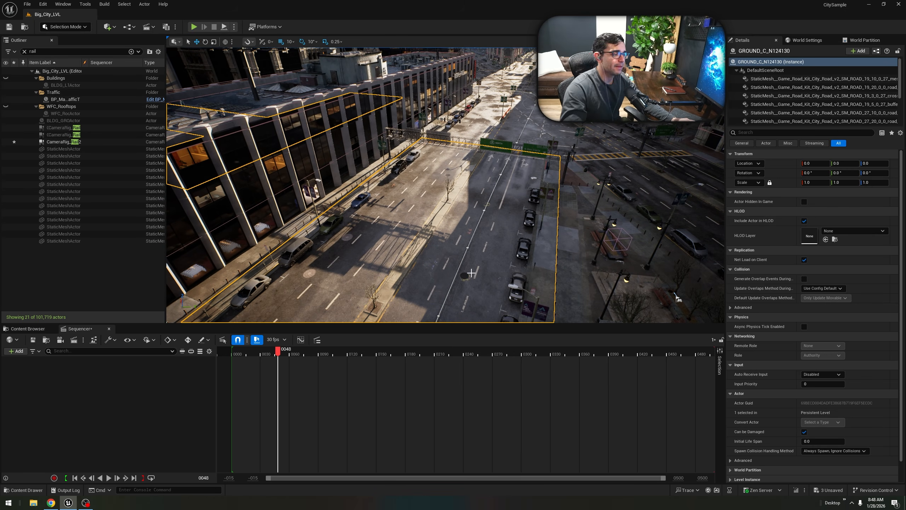
mouse_move(504, 317)
right_mouse_down()
mouse_move(489, 348)
mouse_move(549, 338)
mouse_move(460, 303)
mouse_move(505, 318)
right_mouse_up()
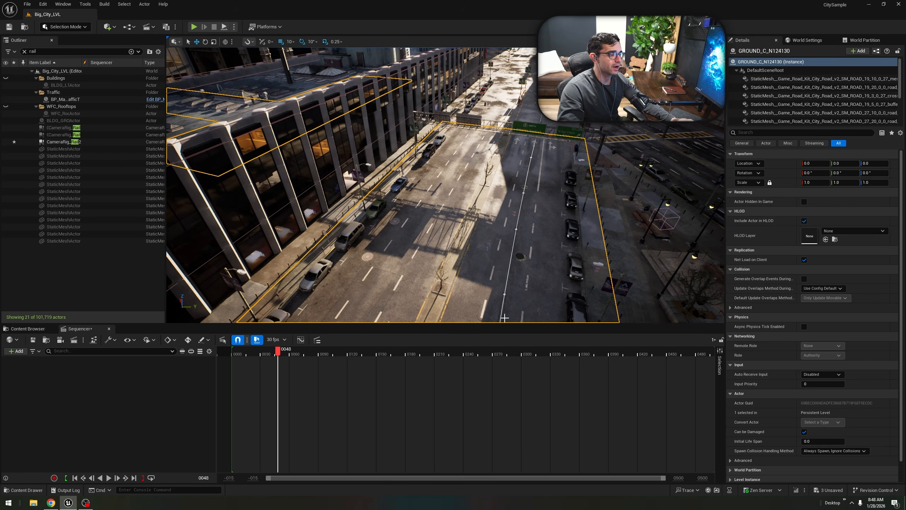
key("w")
right_click_drag(504, 228, 465, 196)
left_click(464, 193)
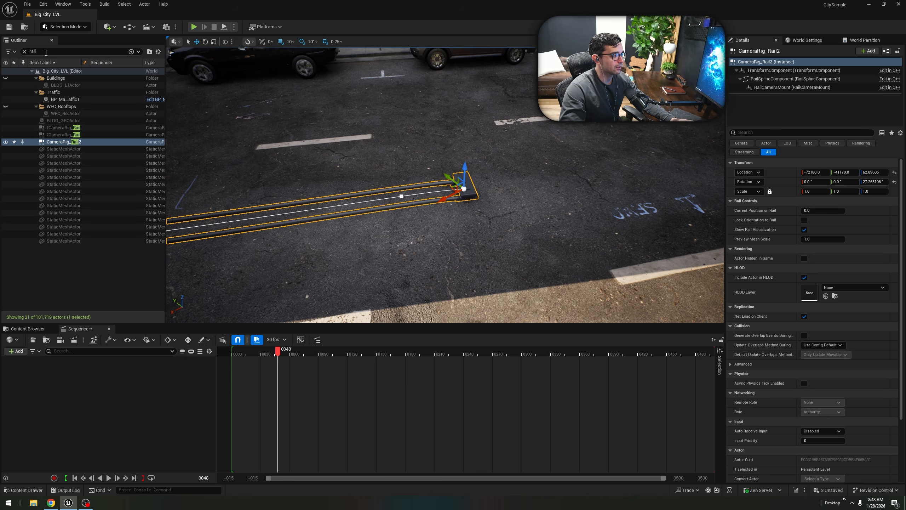
Clear the actor filter and add CameraRig_Rail2 to the level sequence as an actor track.
left_click(24, 51)
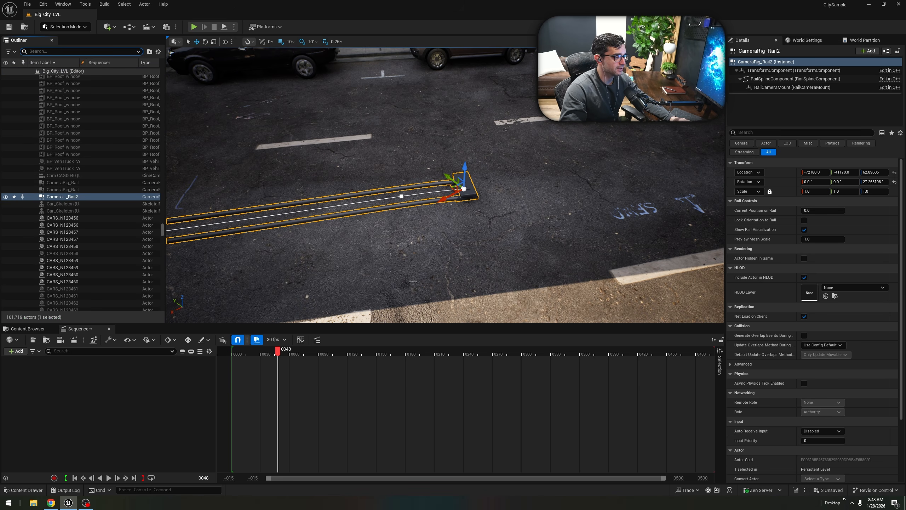
left_click(18, 351)
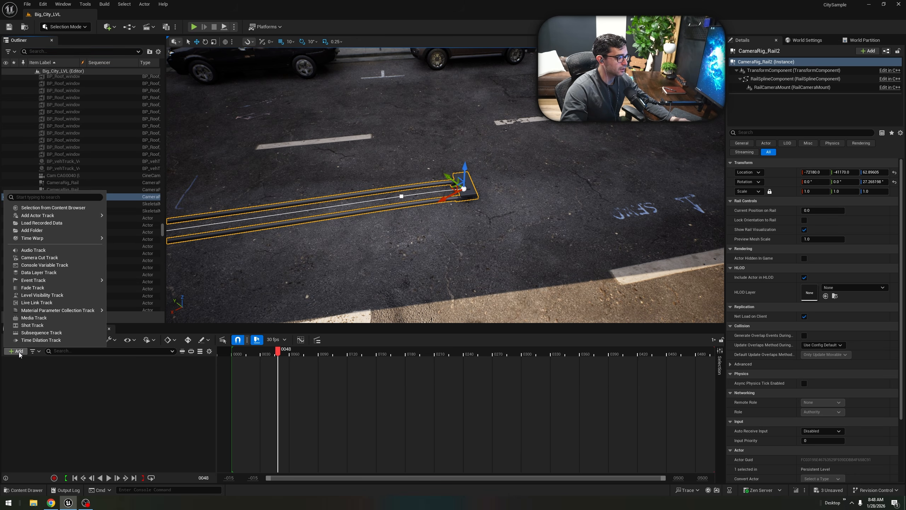
mouse_move(54, 234)
mouse_move(59, 216)
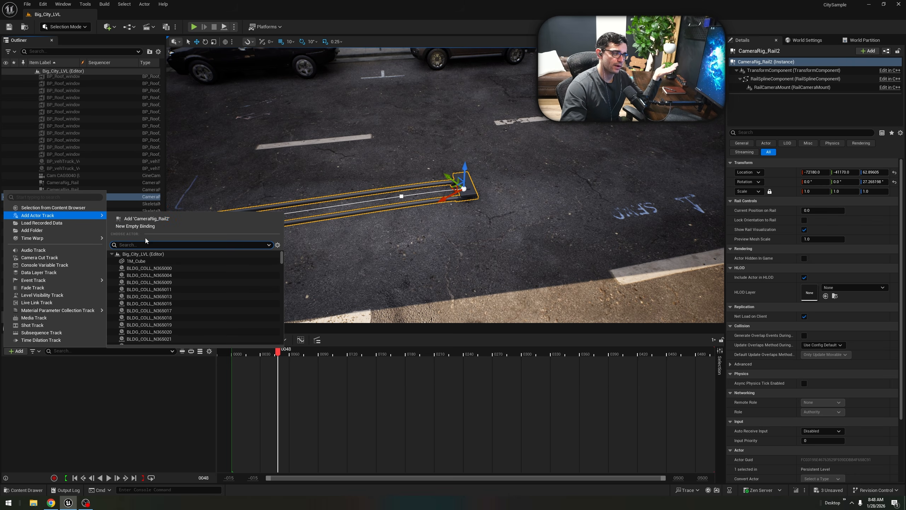
left_click(149, 220)
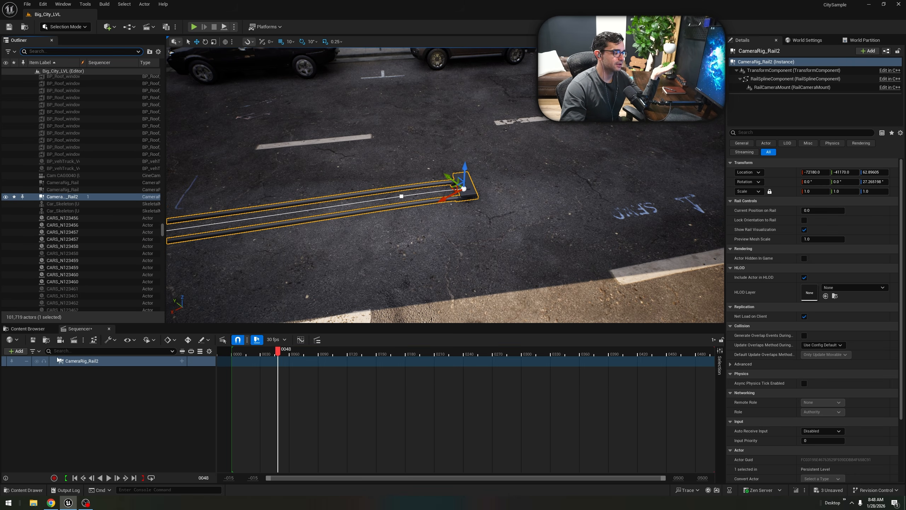
Browse the project content to the Audi folder and look through its assets for the rigged car.
right_click_drag(394, 273, 510, 289)
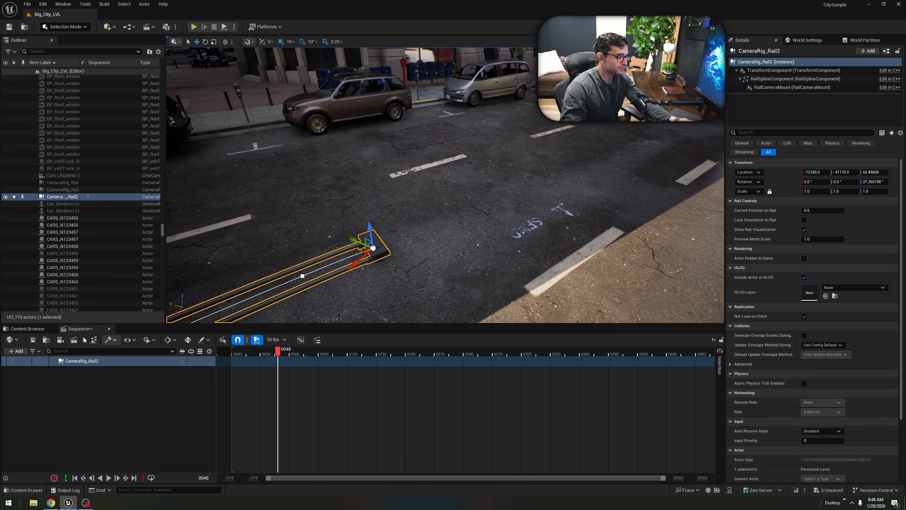
left_click(39, 330)
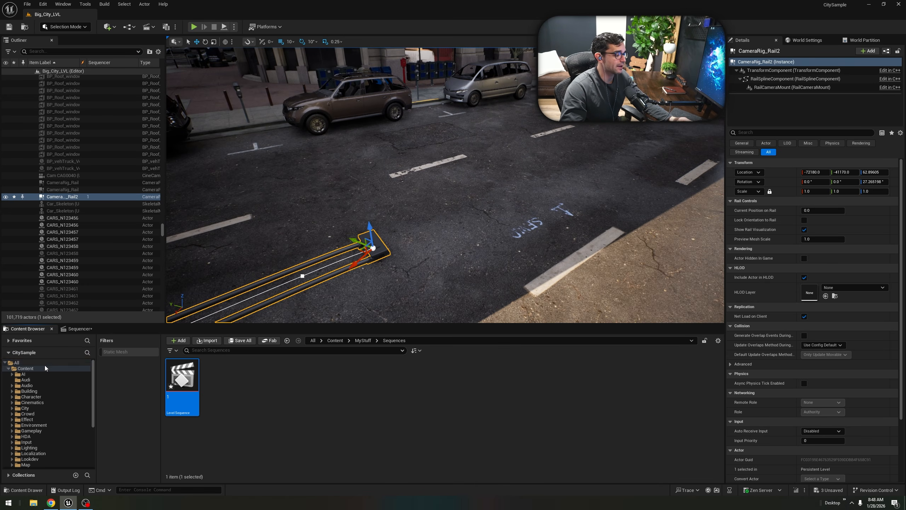
left_click(26, 368)
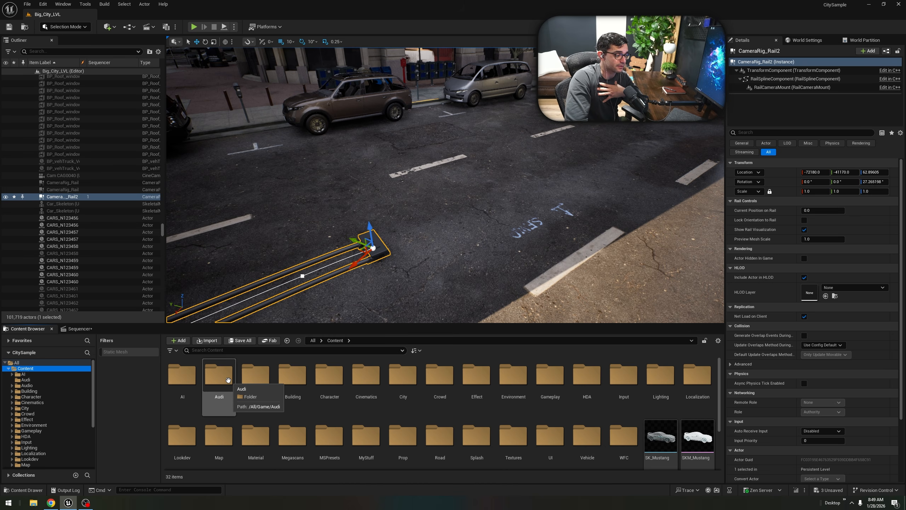
double_click(229, 380)
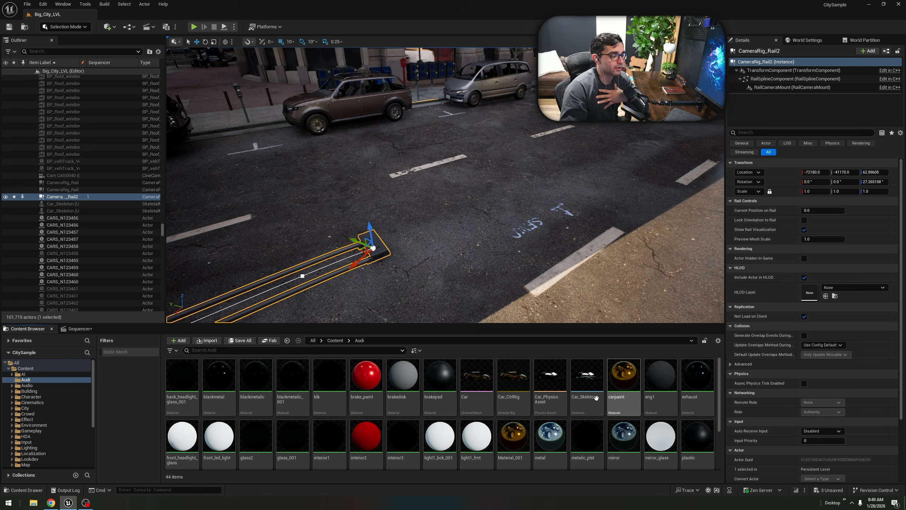
scroll(589, 397, "down", 3)
scroll(584, 398, "up", 3)
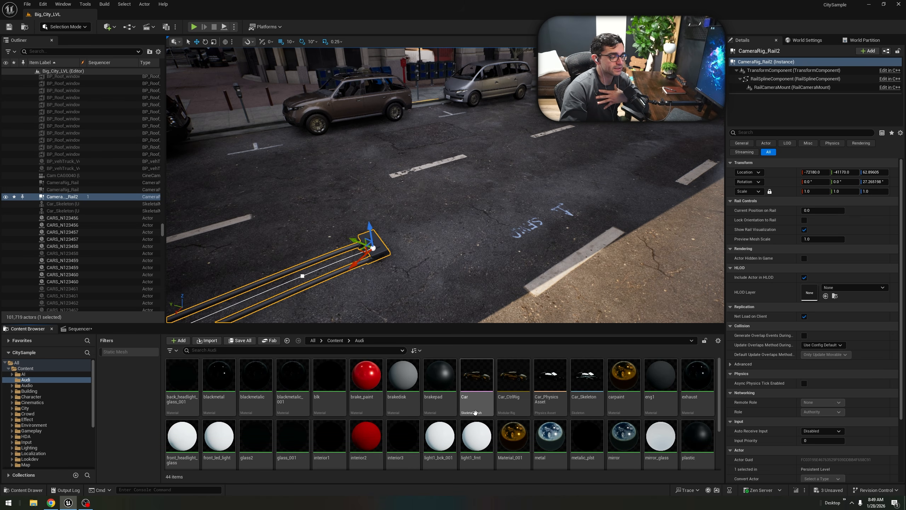
Place the Car skeletal mesh from the Audi folder on the street beside the rail's starting end.
mouse_move(482, 401)
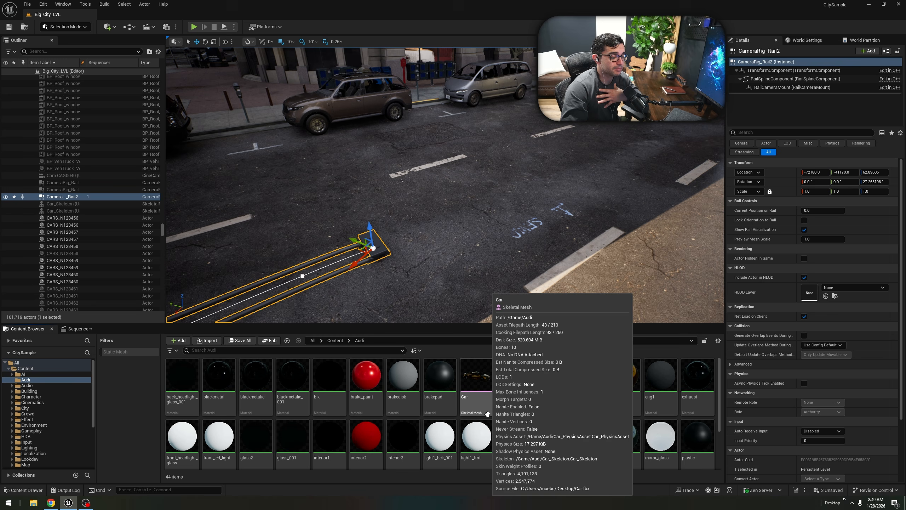
left_click(484, 395)
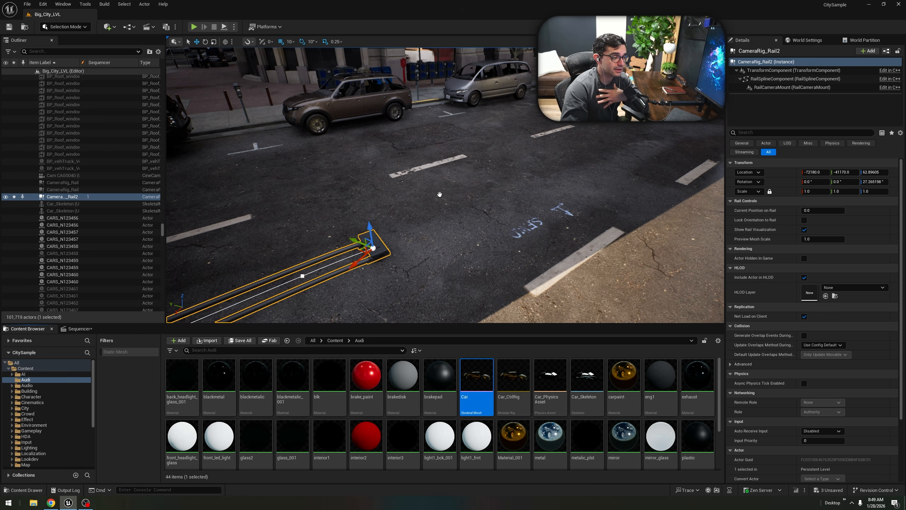
left_click_drag(399, 177, 375, 166)
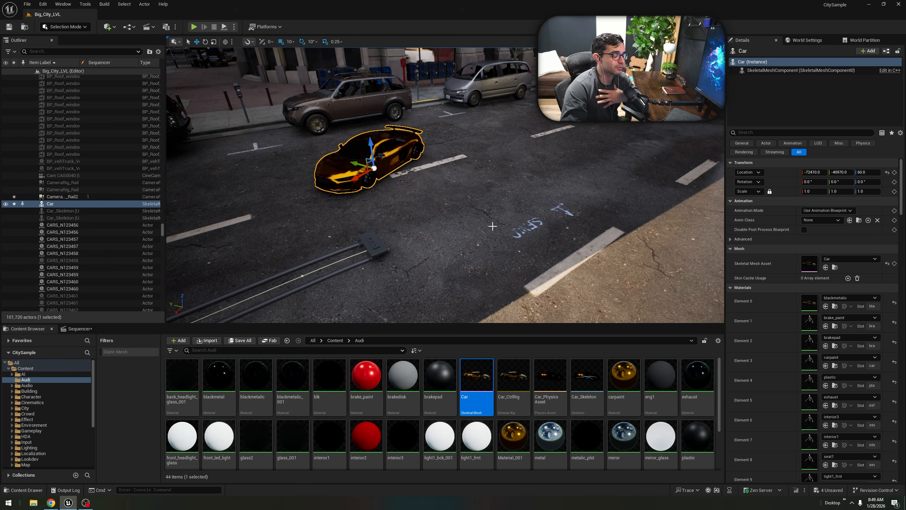
Scale the Car actor uniformly to 1.5 and compare its size with the parked cars.
right_click_drag(375, 166, 369, 143)
right_click_drag(490, 225, 460, 207)
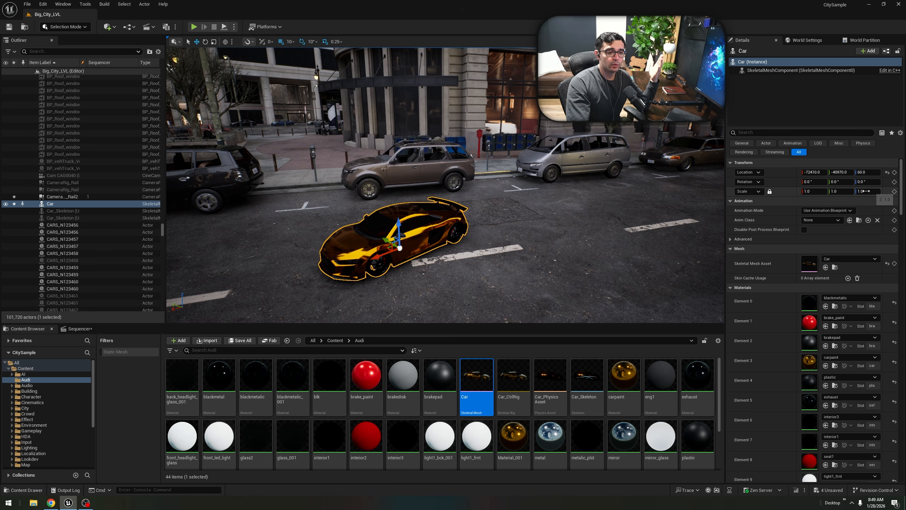
left_click(819, 192)
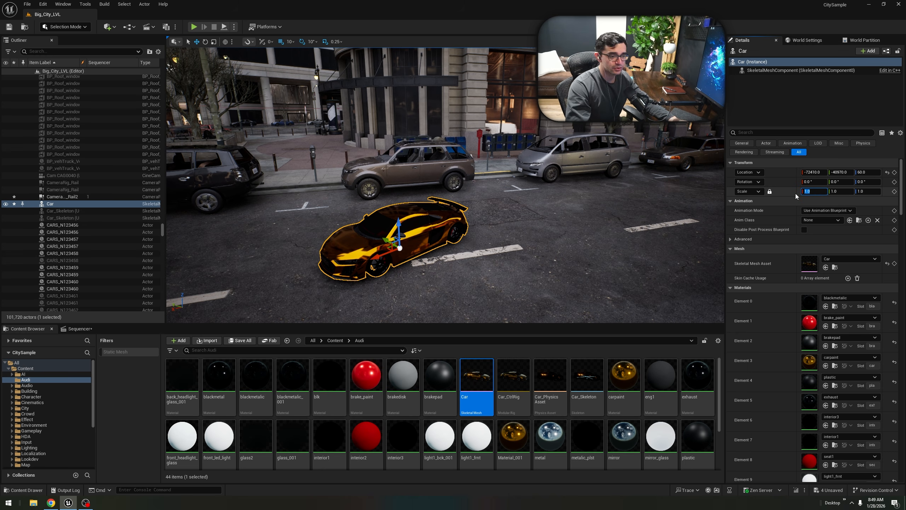
left_click(770, 192)
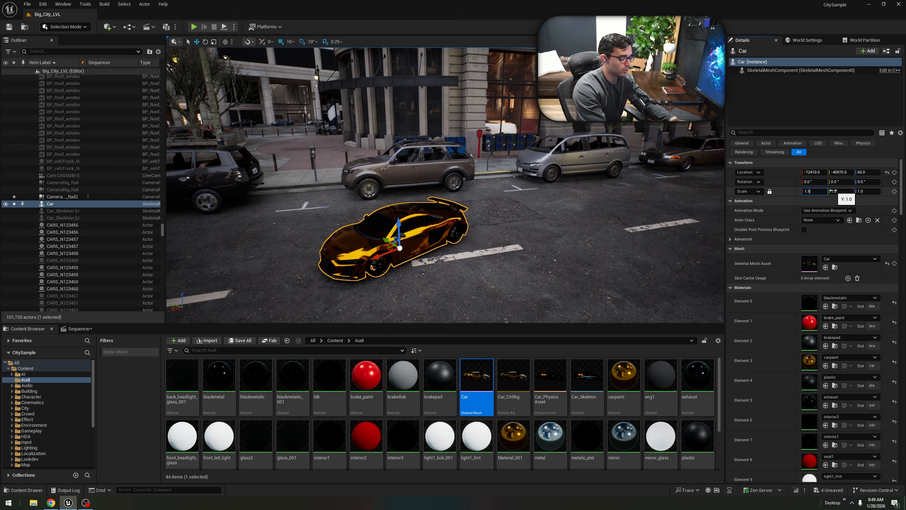
type("1.5")
key("Return")
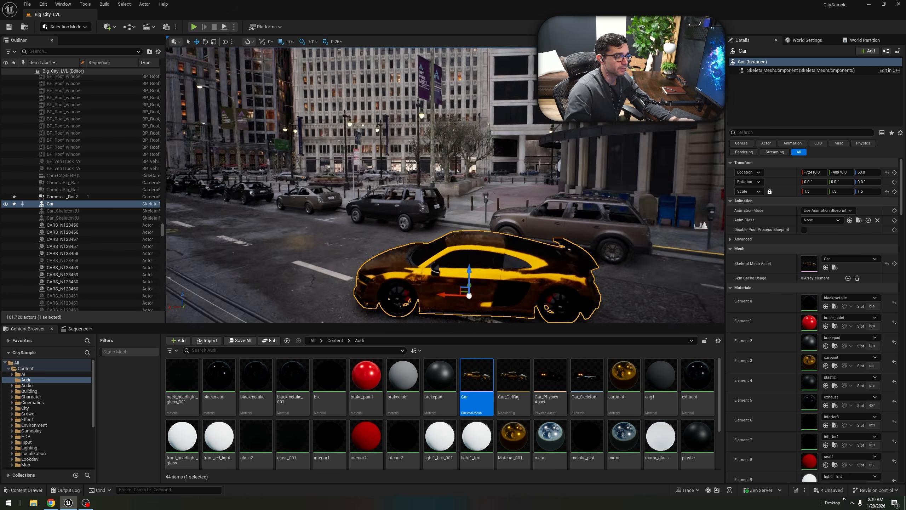
mouse_move(509, 253)
right_mouse_down()
mouse_move(446, 250)
mouse_move(509, 253)
right_mouse_up()
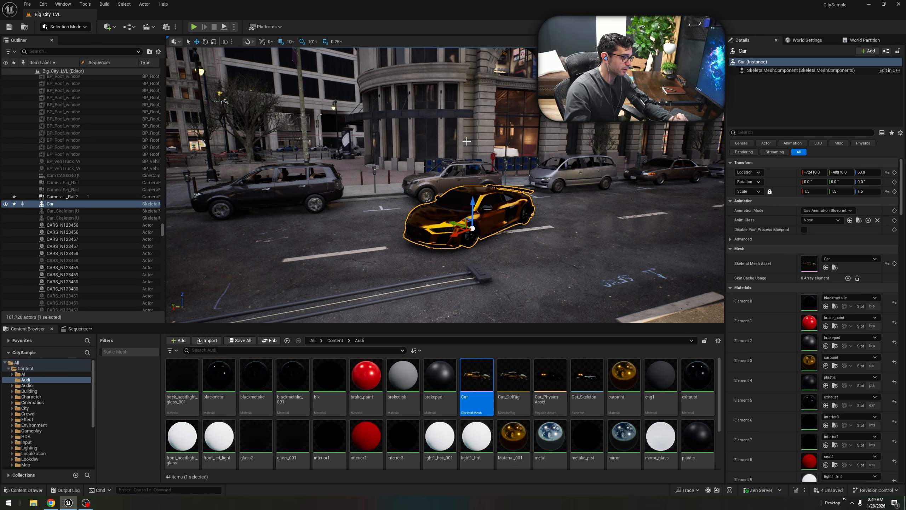
Return to the level sequence and add the Car actor as a track.
left_click(74, 330)
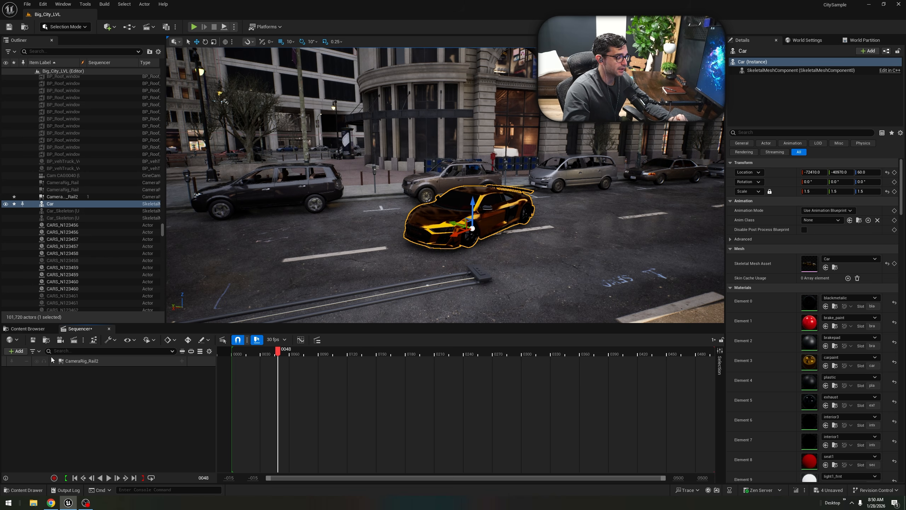
left_click(16, 352)
mouse_move(53, 216)
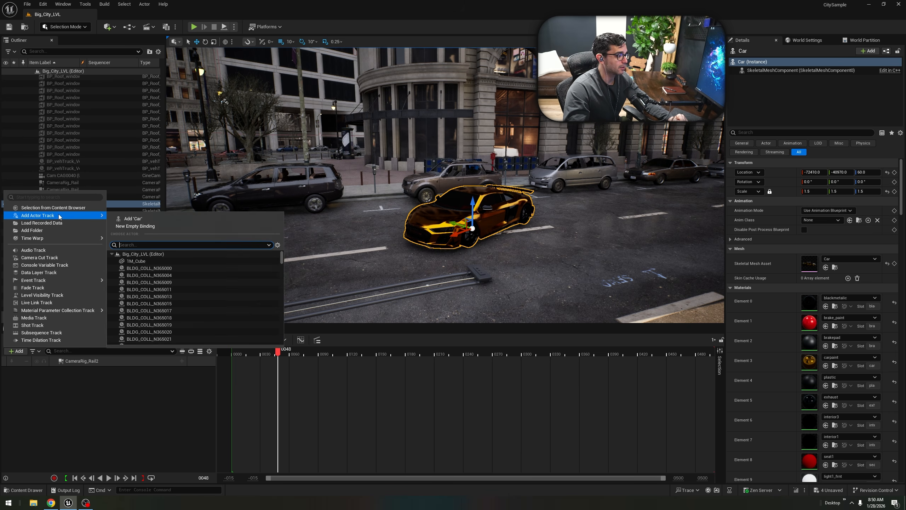
left_click(152, 219)
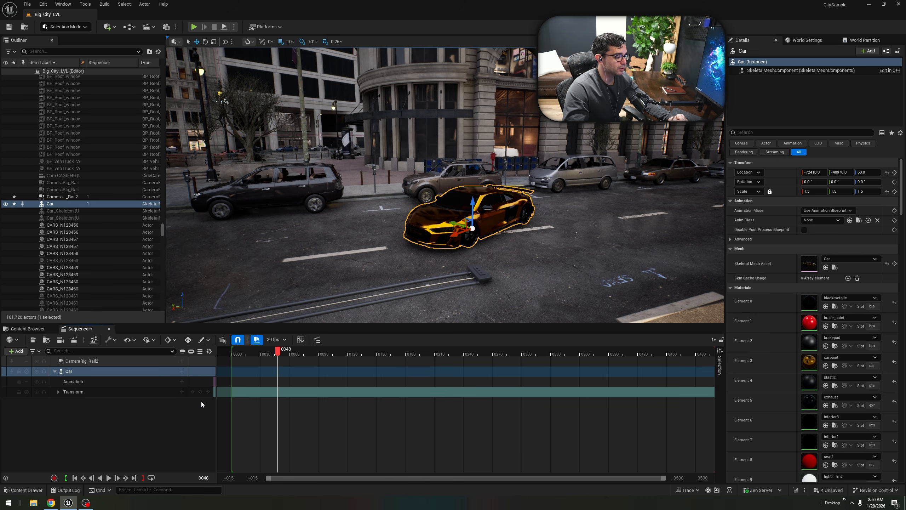
mouse_move(451, 281)
right_mouse_down()
mouse_move(463, 282)
mouse_move(451, 281)
right_mouse_up()
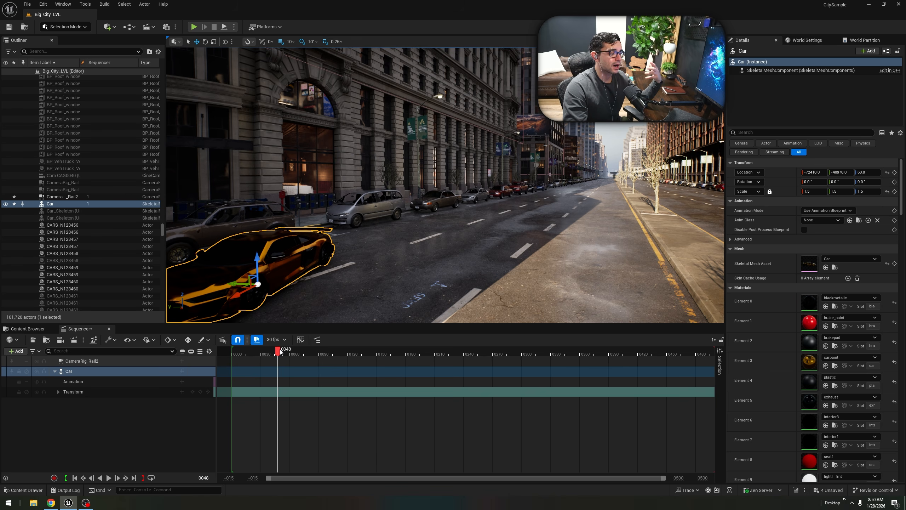
At frame 0, attach the Car track to the existing CameraRig_Rail2 binding.
right_click_drag(439, 257, 407, 270)
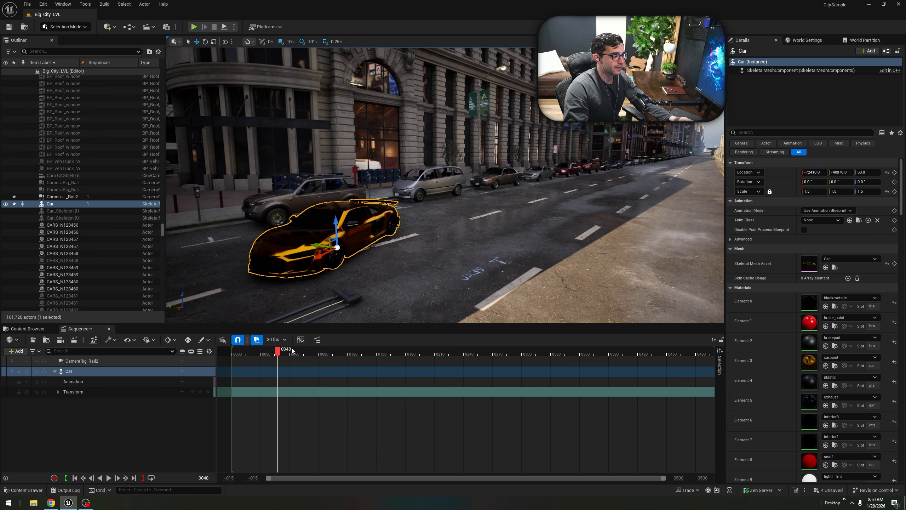
left_click_drag(279, 351, 233, 360)
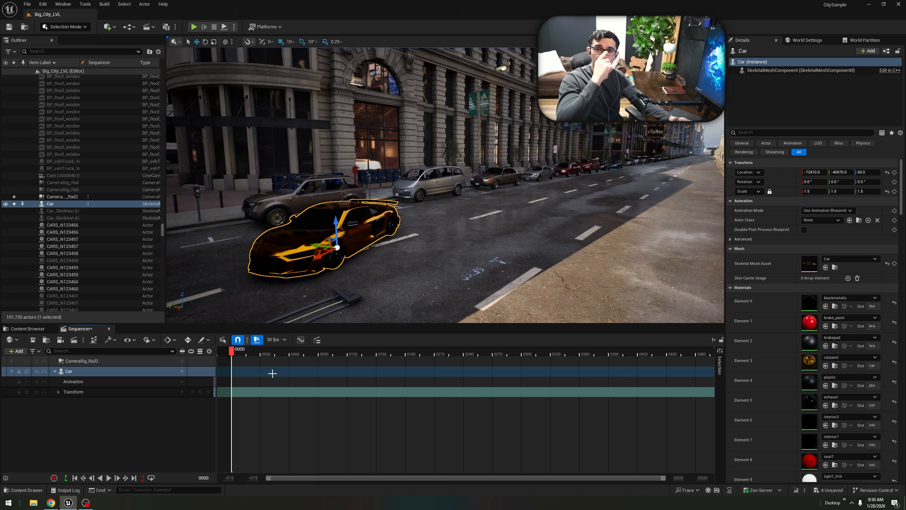
right_click_drag(432, 282, 453, 252)
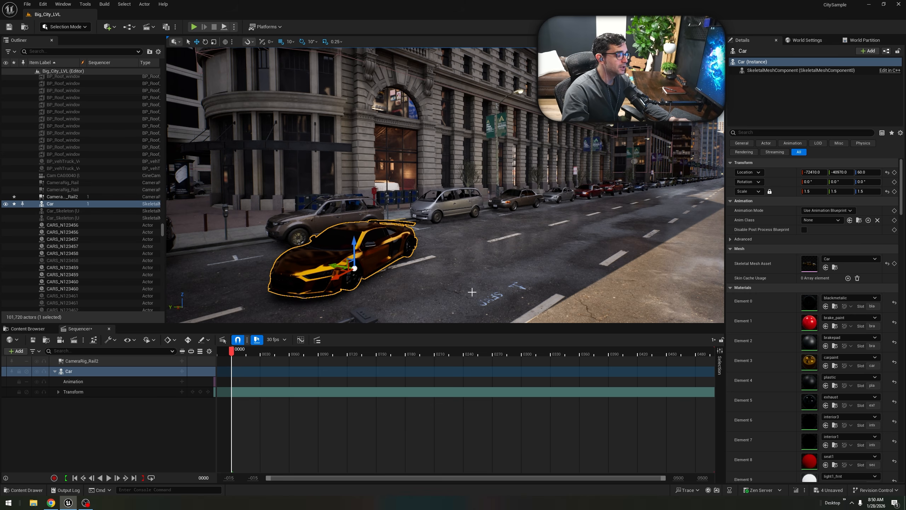
left_click(76, 373)
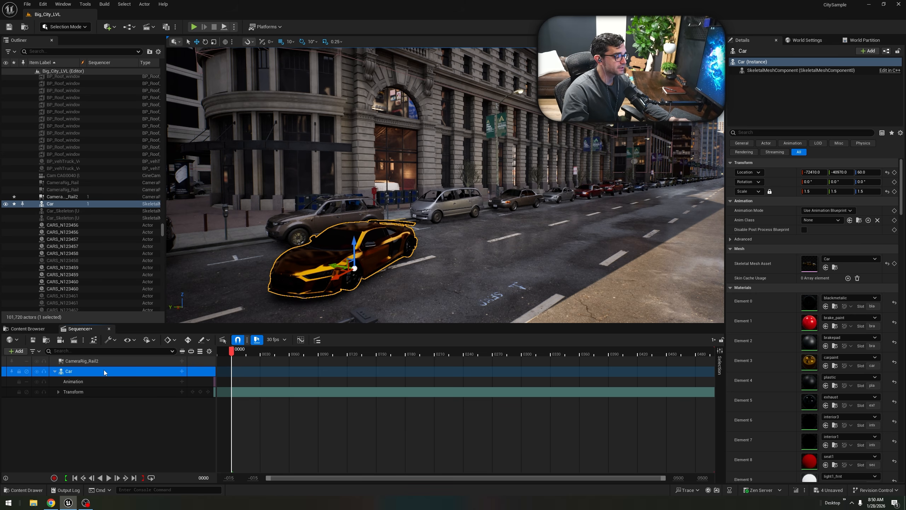
left_click(182, 371)
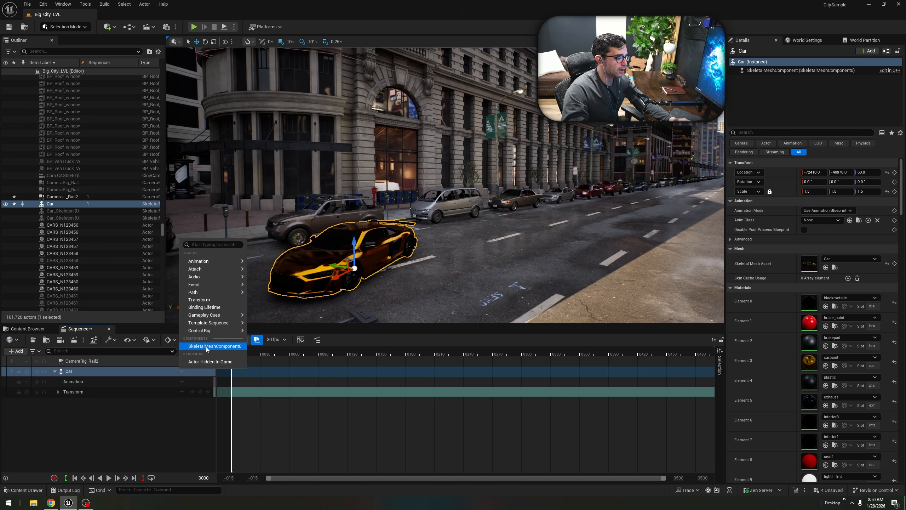
mouse_move(217, 268)
mouse_move(272, 272)
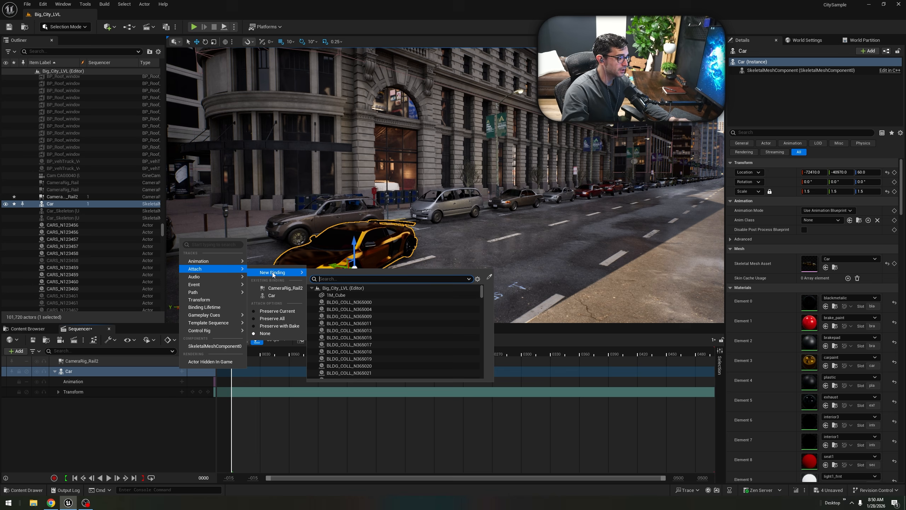
left_click(287, 289)
Reset the attached Car's location to 0, 0, 0 relative to the rail.
key("f")
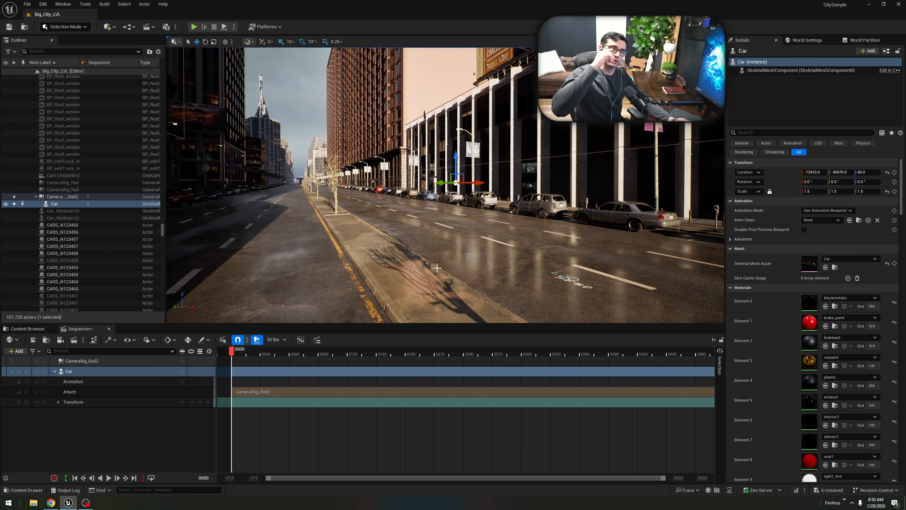
right_click_drag(469, 274, 496, 262)
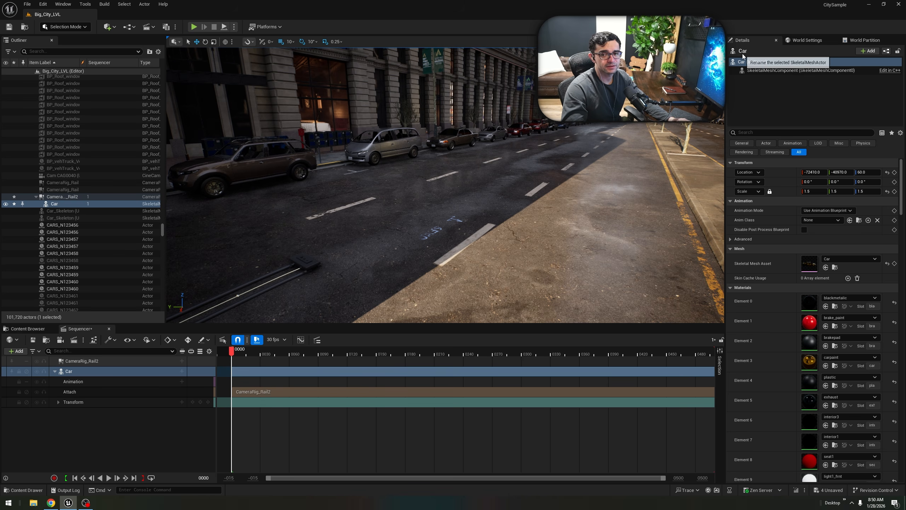
left_click(888, 172)
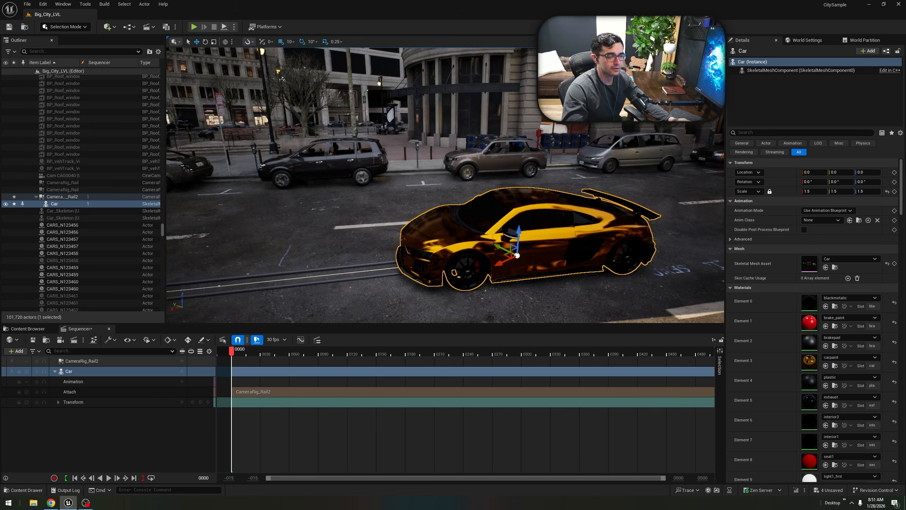
right_click_drag(519, 271, 513, 272)
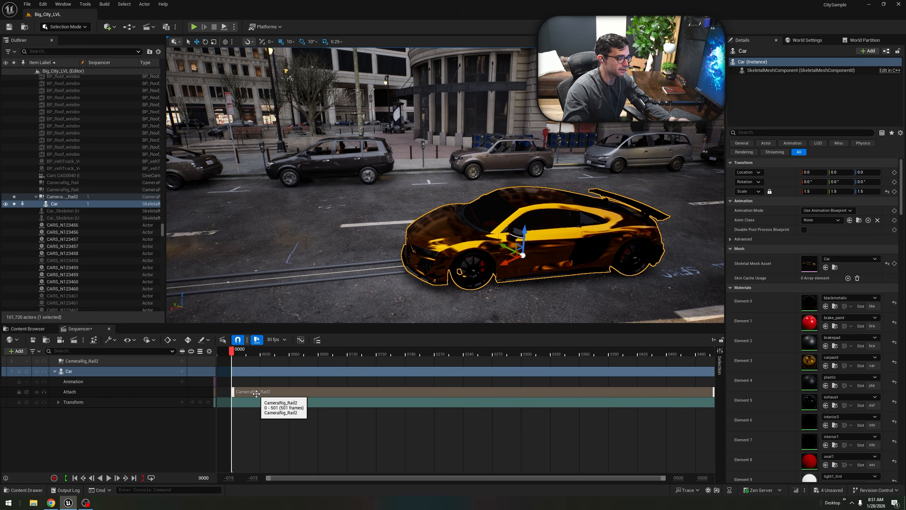
Extend the start of the Car's Attach section slightly before frame 0.
left_click(355, 394)
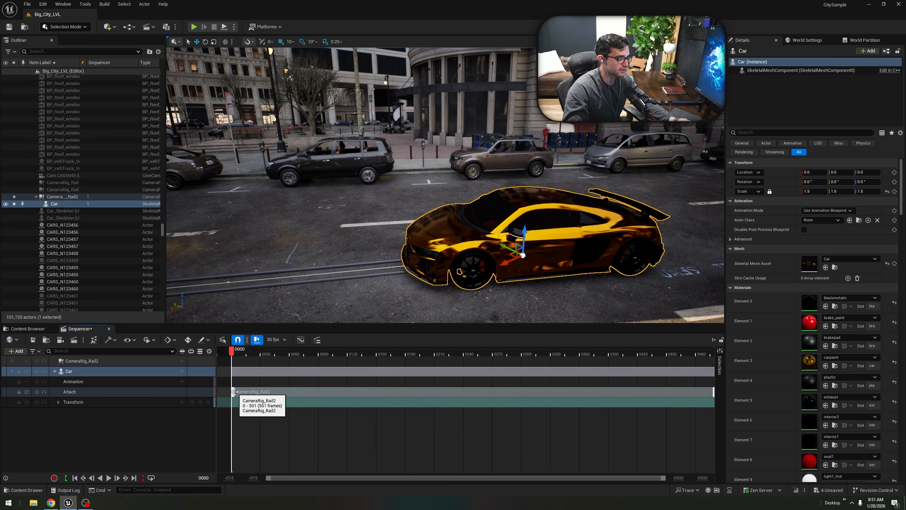
left_click_drag(232, 392, 228, 392)
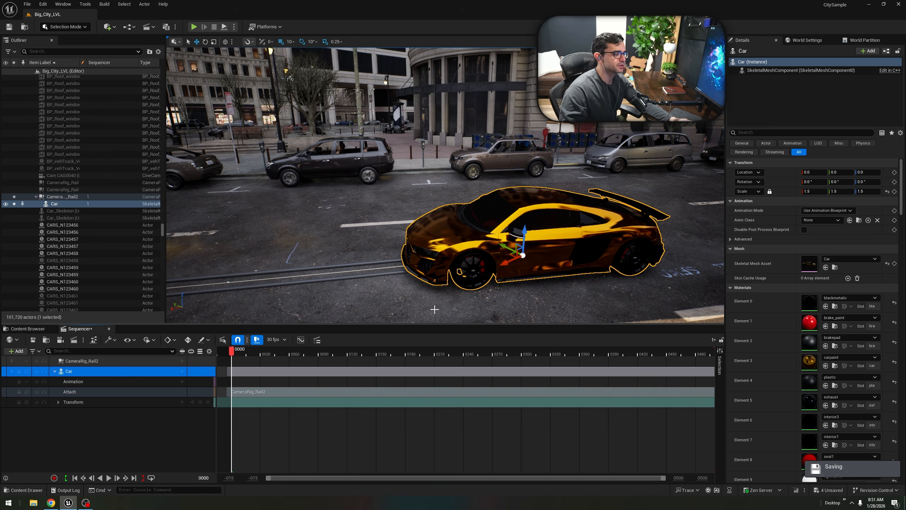
left_click(55, 372)
left_click(55, 373)
Collapse the Car track and add a Current Position on Rail track to CameraRig_Rail2.
left_click(88, 364)
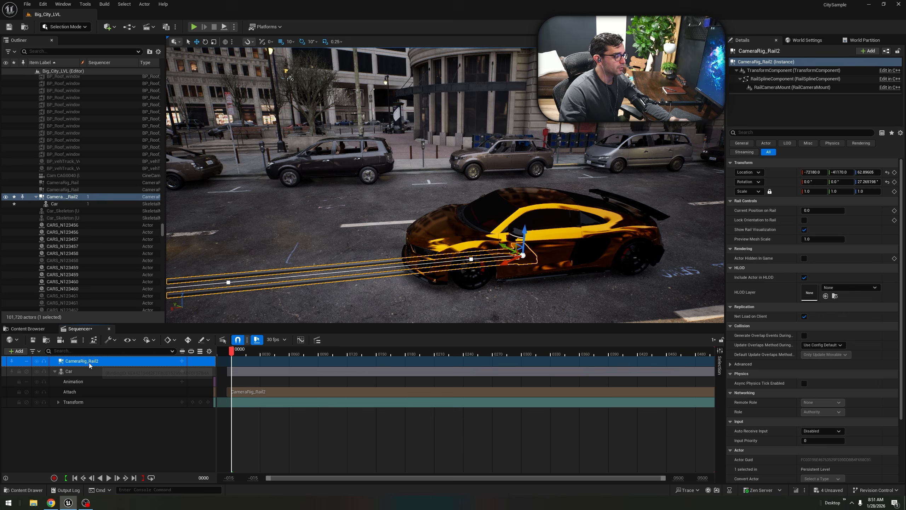
left_click(55, 372)
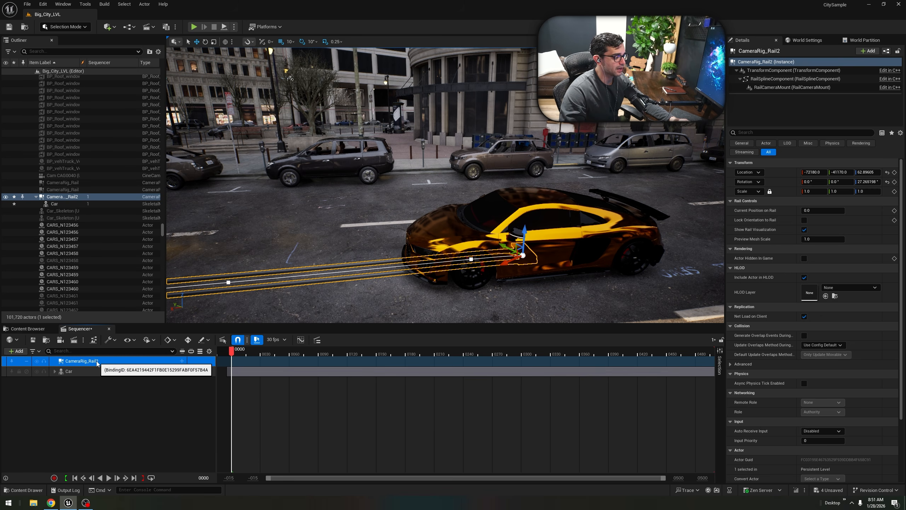
left_click(182, 361)
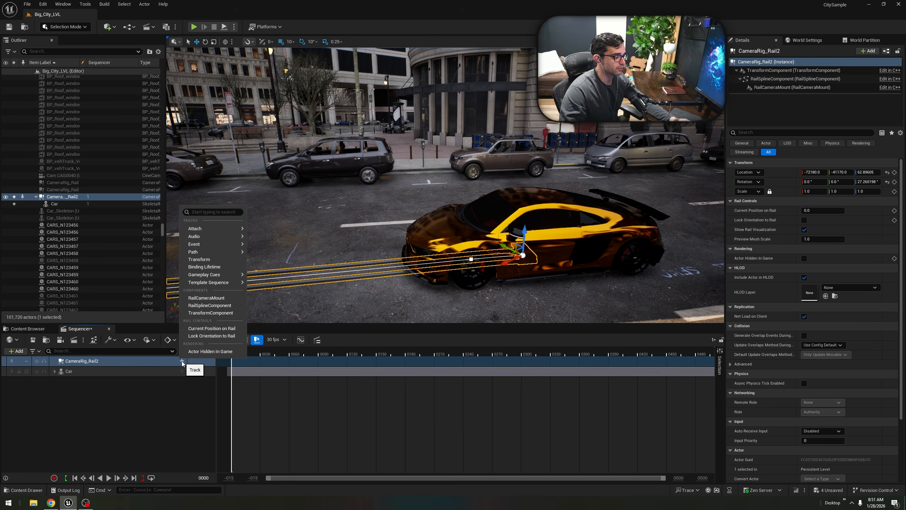
left_click(231, 329)
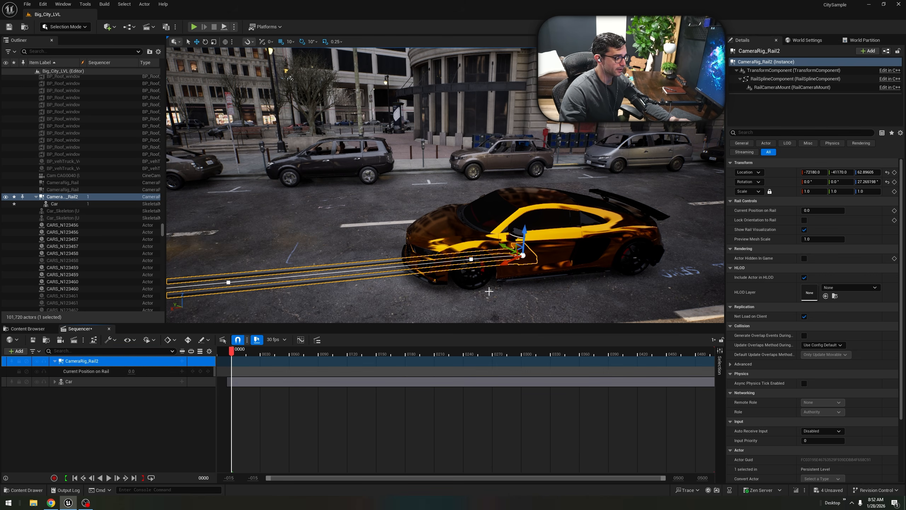
Key Current Position on Rail at 0.0 on frame 0.
mouse_move(357, 242)
right_mouse_down()
mouse_move(315, 246)
mouse_move(339, 254)
mouse_move(375, 243)
right_mouse_up()
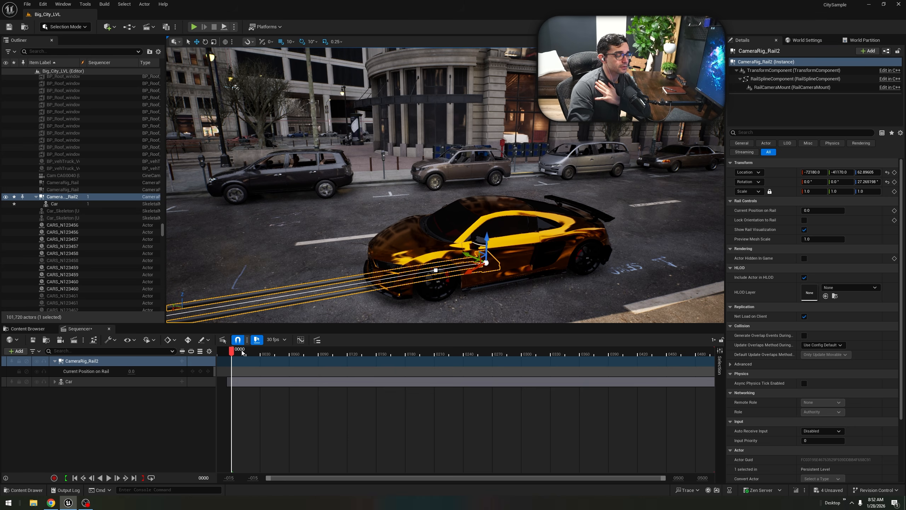
left_click(201, 371)
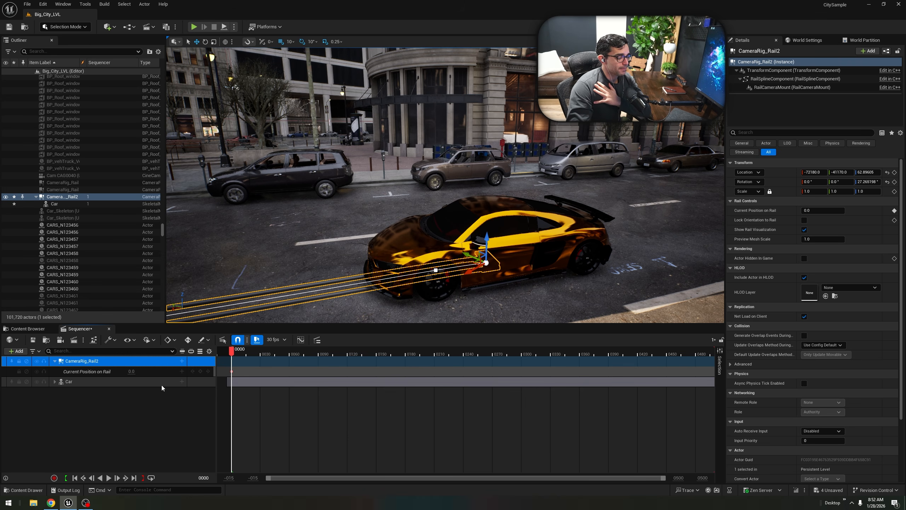
left_click(132, 372)
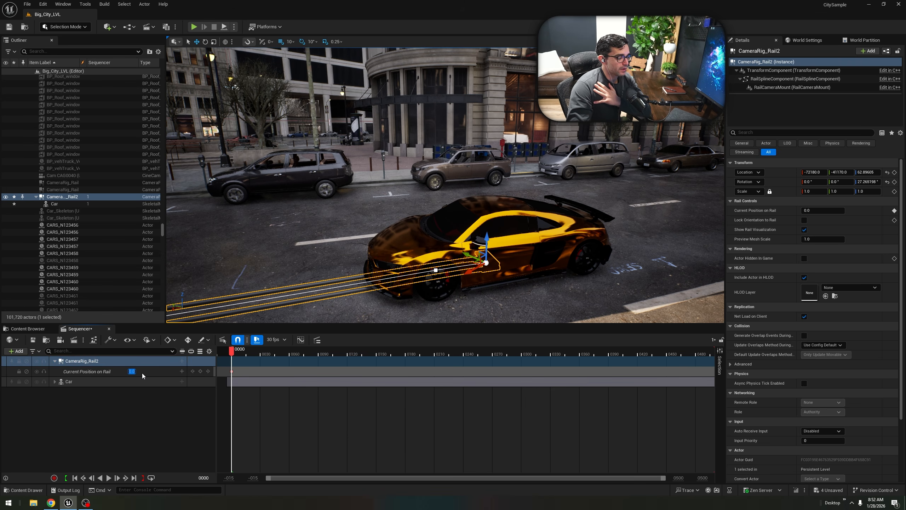
left_click(156, 371)
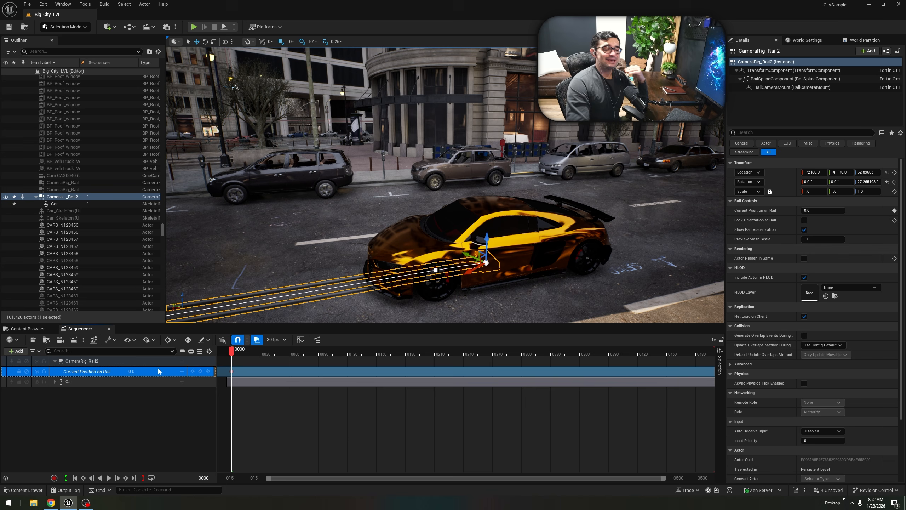
Key Current Position on Rail at 1 on frame 300.
left_click_drag(232, 351, 523, 370)
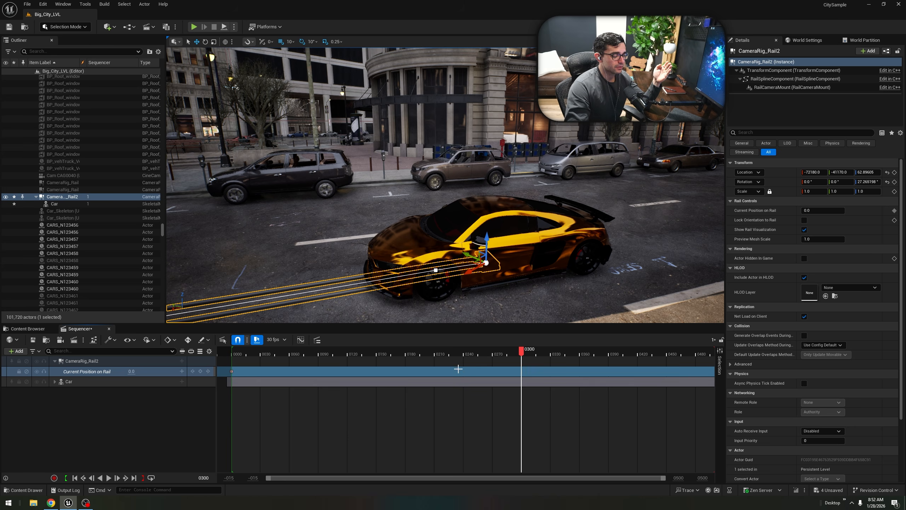
left_click(132, 371)
type("1")
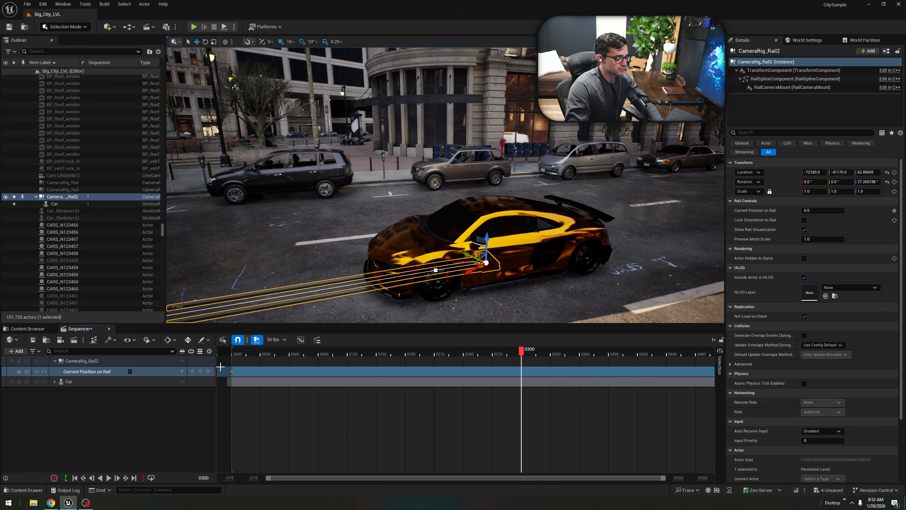
key("Return")
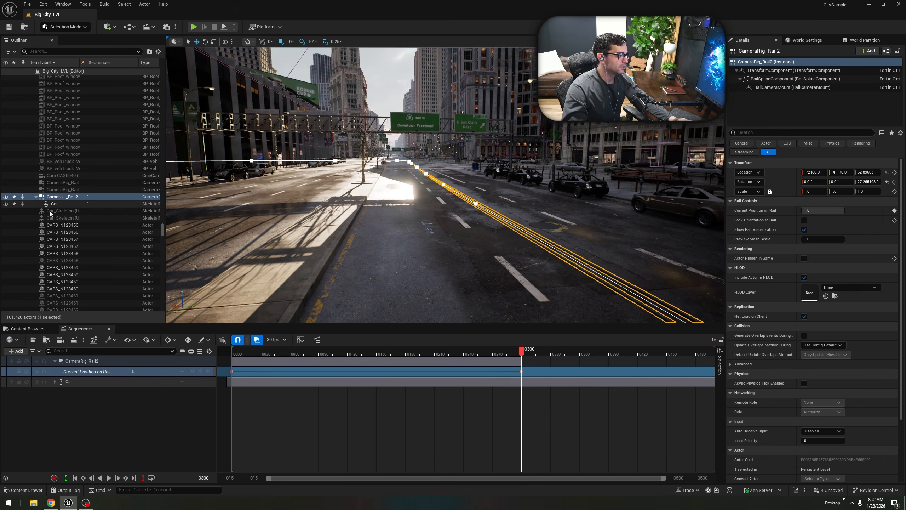
Locate the Car at the far end of the rail and focus the viewport on it.
left_click(71, 204)
right_click_drag(428, 175, 392, 171)
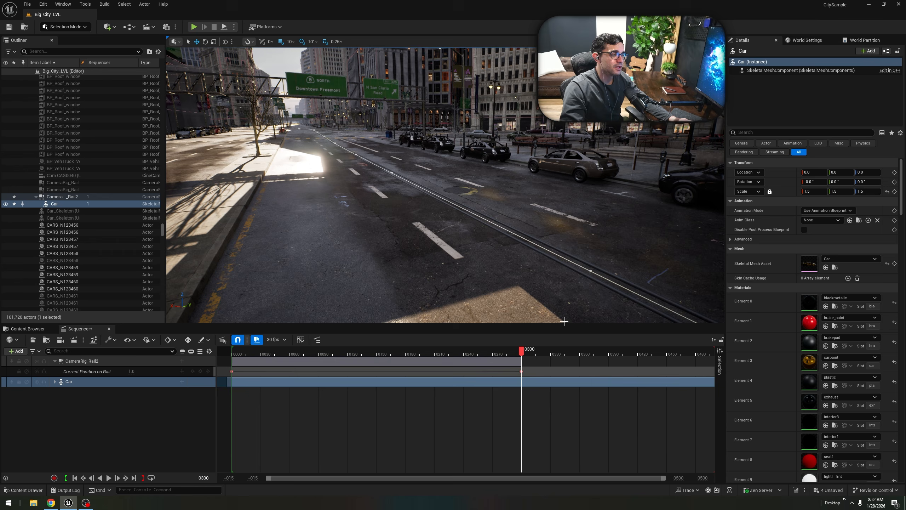
key("f")
double_click(54, 205)
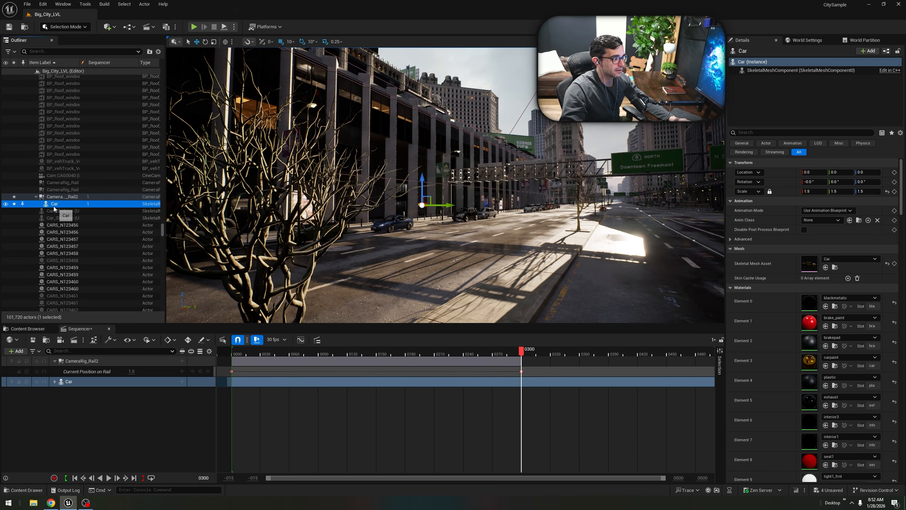
right_click_drag(317, 219, 307, 209)
key("f")
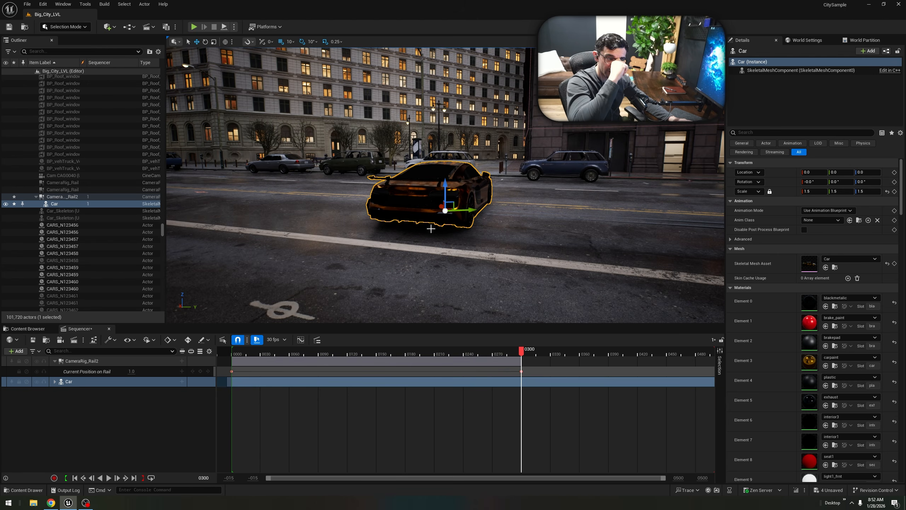
right_click_drag(431, 228, 434, 226)
left_click(512, 224)
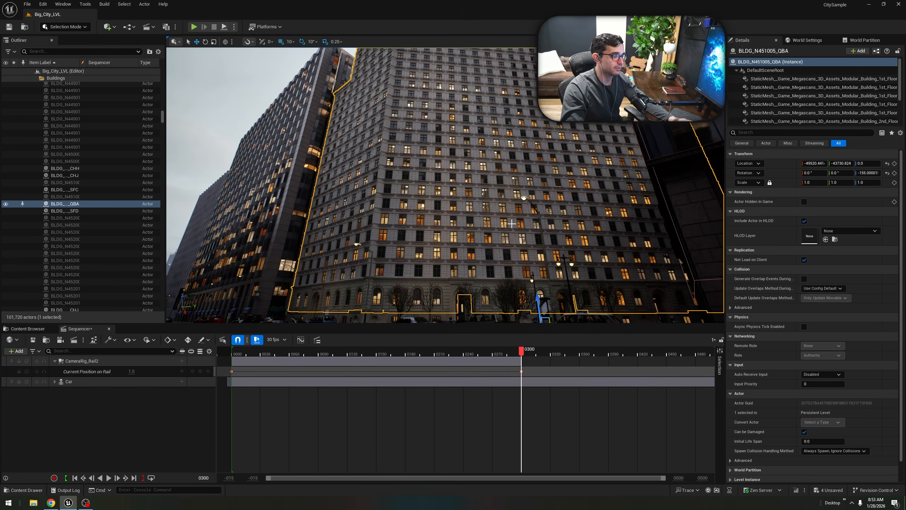
key("f")
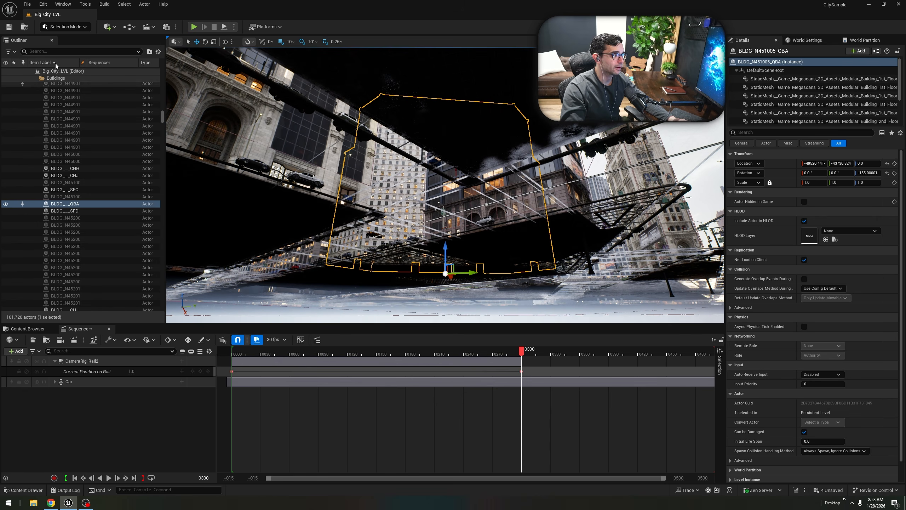
left_click(85, 381)
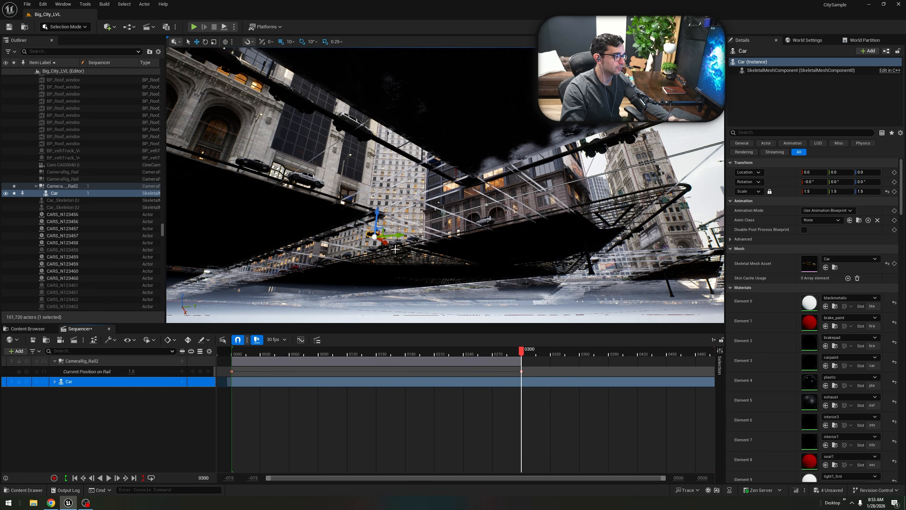
left_click(67, 195)
key("f")
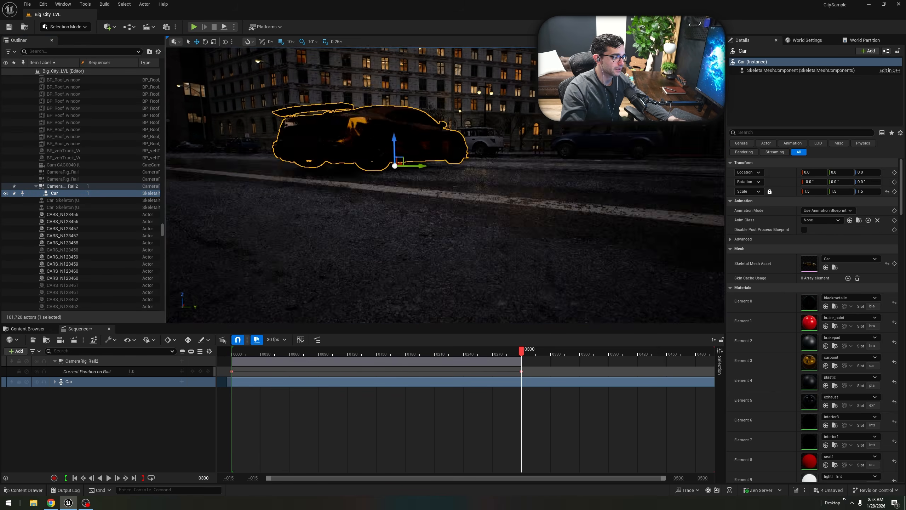
View the corner from above and play back the Car's movement through the turn to the end of the rail.
right_click_drag(461, 201, 550, 202)
key("e")
left_click_drag(513, 353, 403, 358)
key("space")
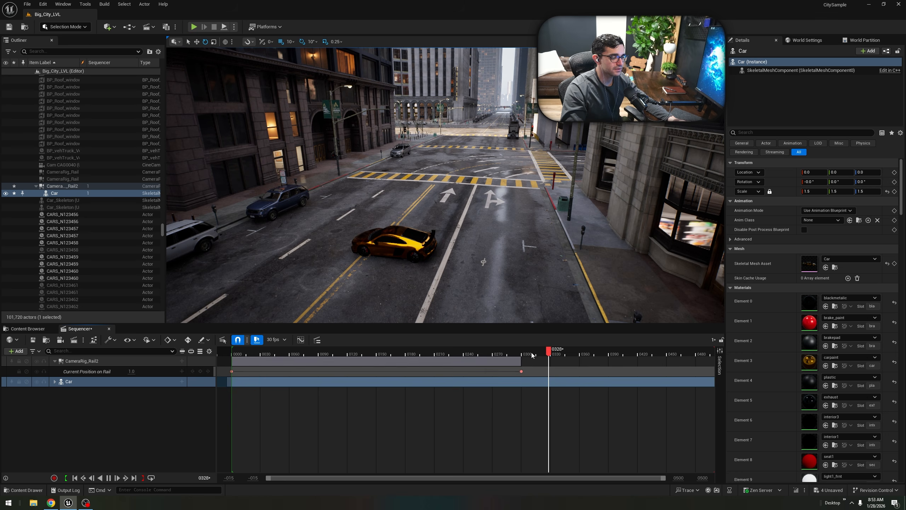
left_click_drag(513, 354, 451, 353)
key("space")
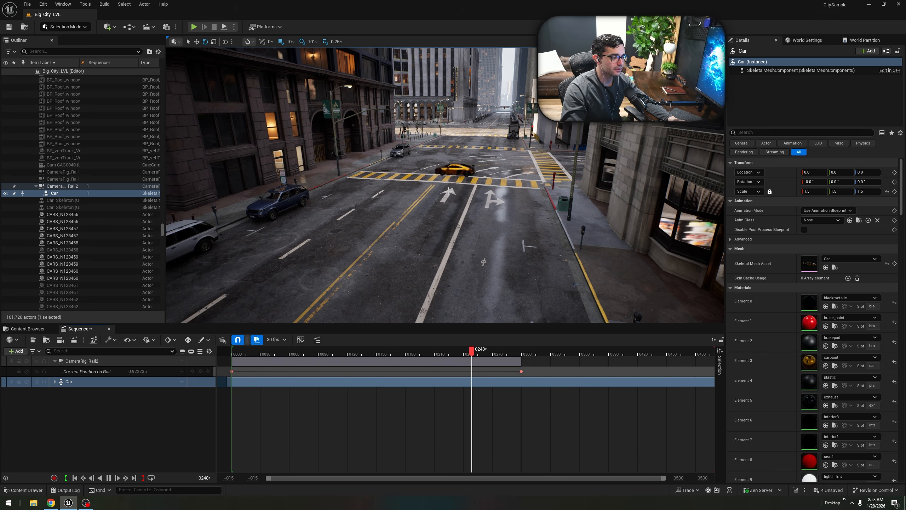
key("space")
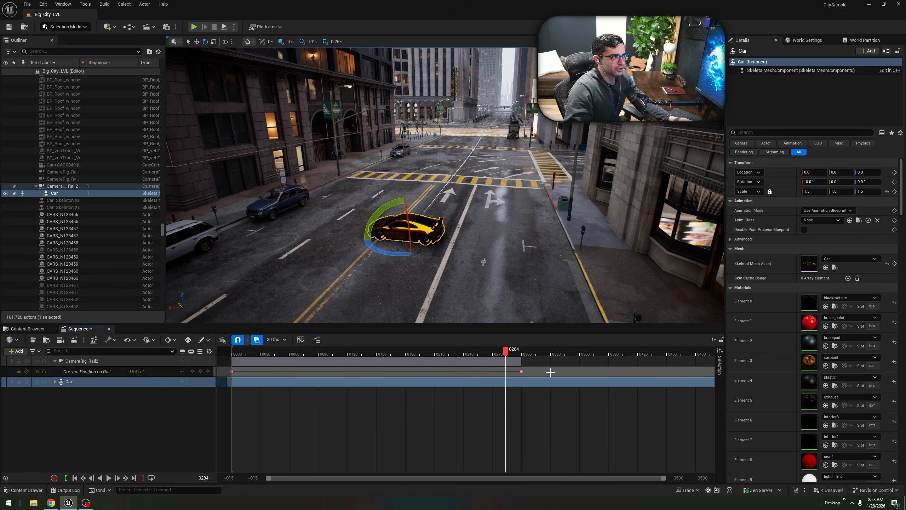
Select both rail position keys and show the Current Position on Rail curve in the curve editor.
left_click_drag(532, 373, 262, 372)
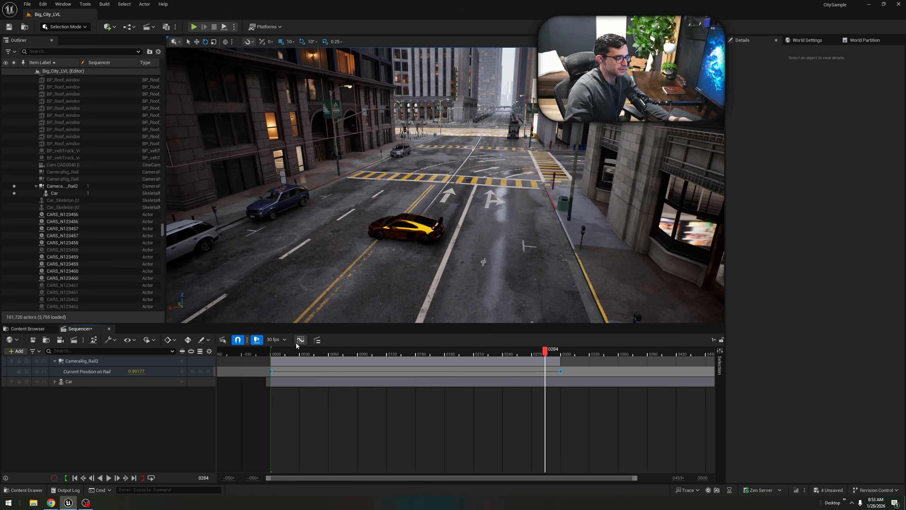
left_click(301, 339)
left_click(57, 190)
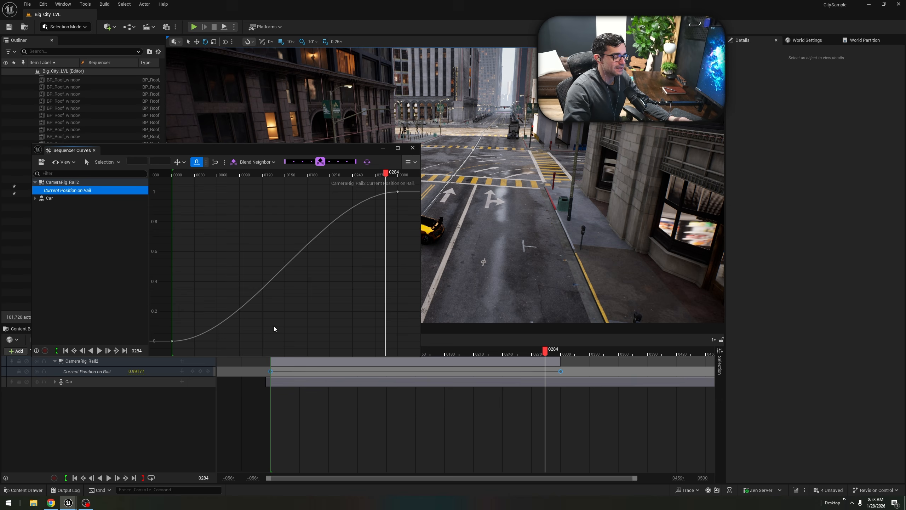
Scrub through the eased Current Position on Rail curve from start to end in the curve editor, then close it.
left_click_drag(392, 173, 176, 335)
mouse_move(172, 341)
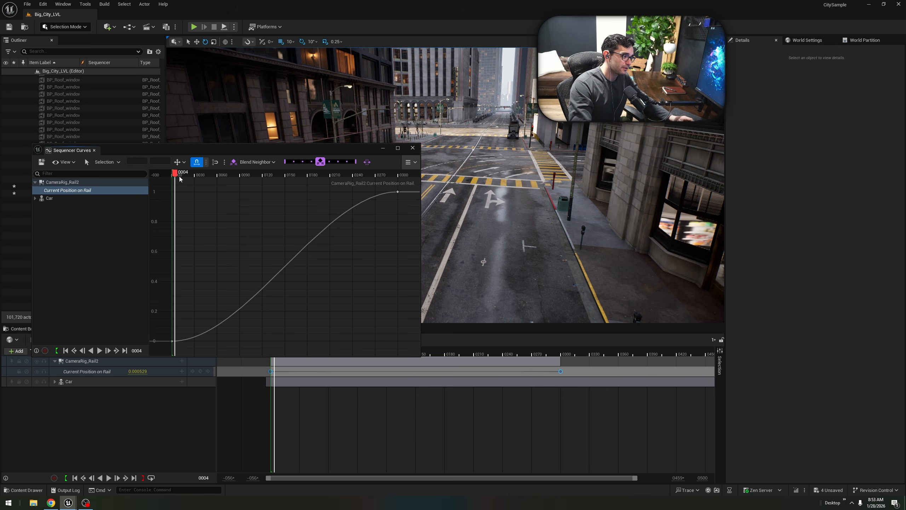
left_click_drag(180, 178, 286, 203)
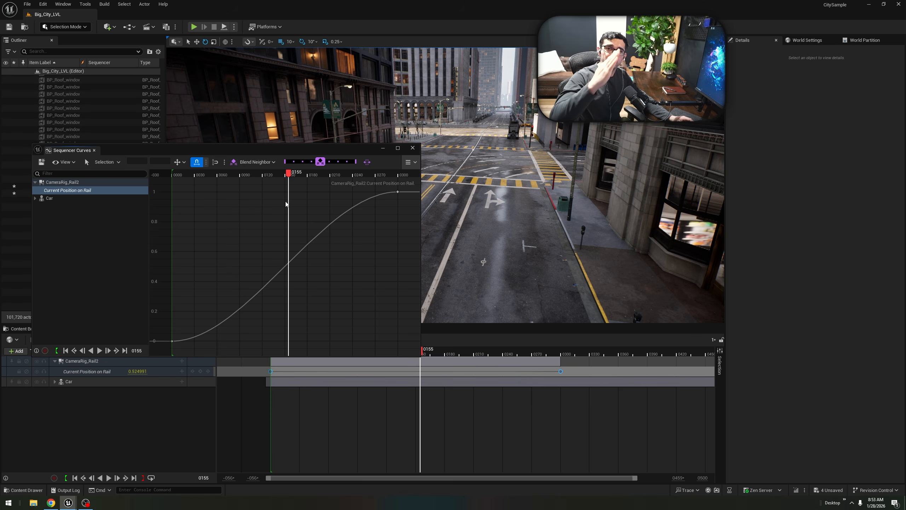
left_click_drag(291, 172, 399, 202)
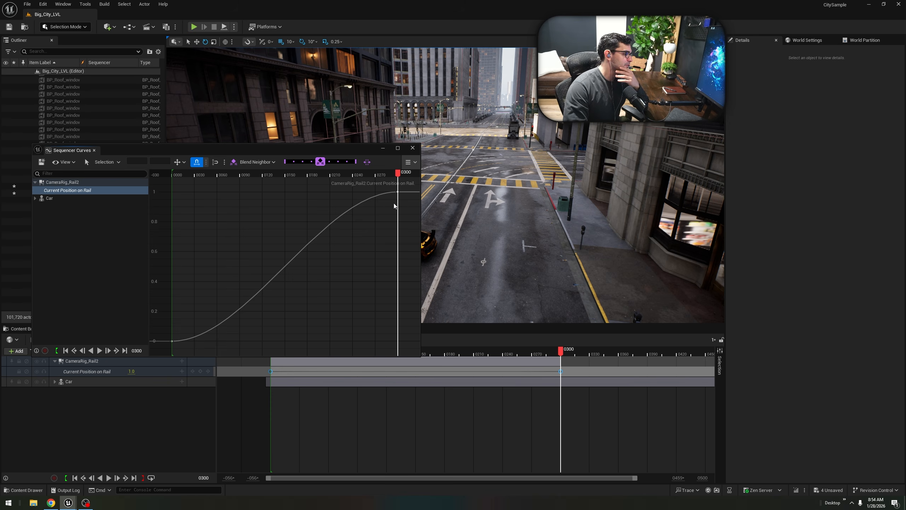
left_click_drag(398, 175, 321, 241)
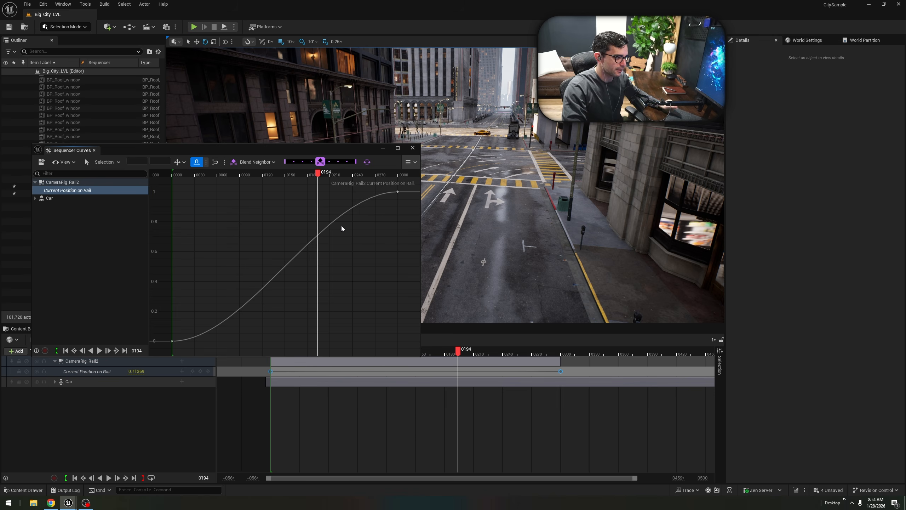
left_click(413, 148)
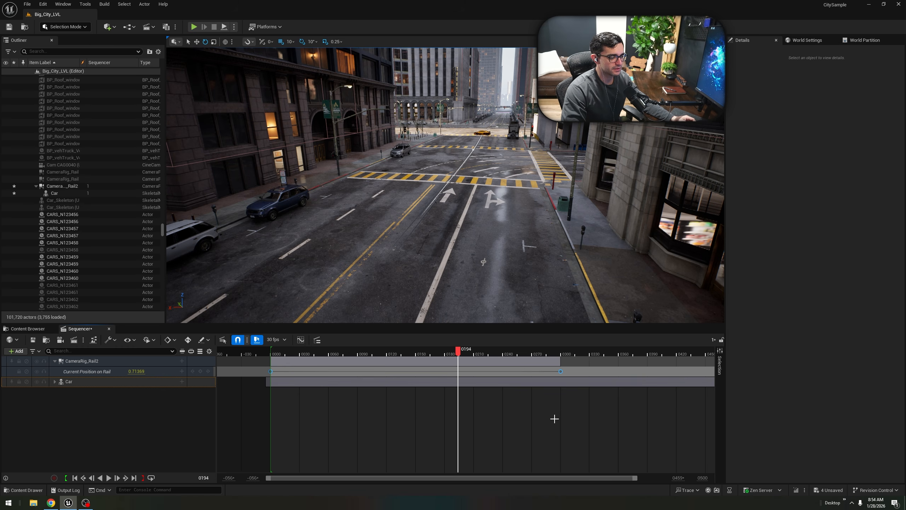
Set both Current Position on Rail keys to Linear interpolation and check the curve's shape in the curve editor.
right_click(561, 370)
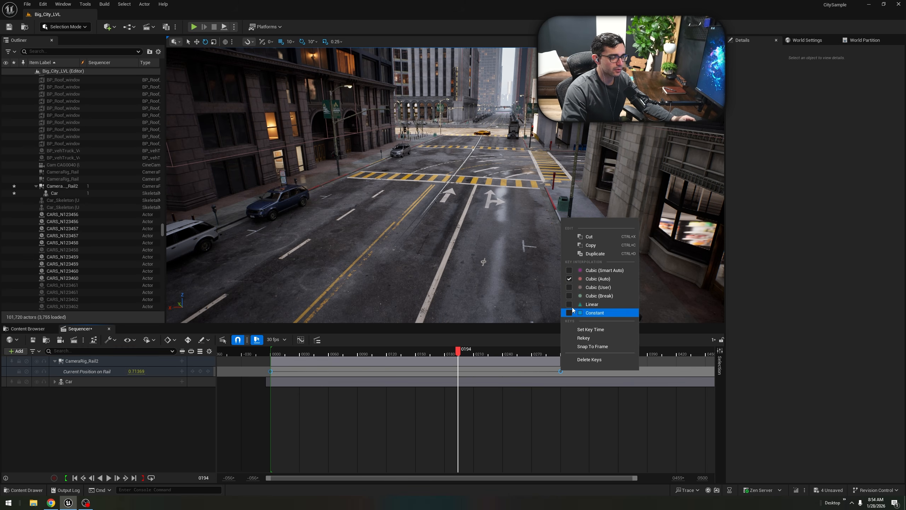
left_click(570, 307)
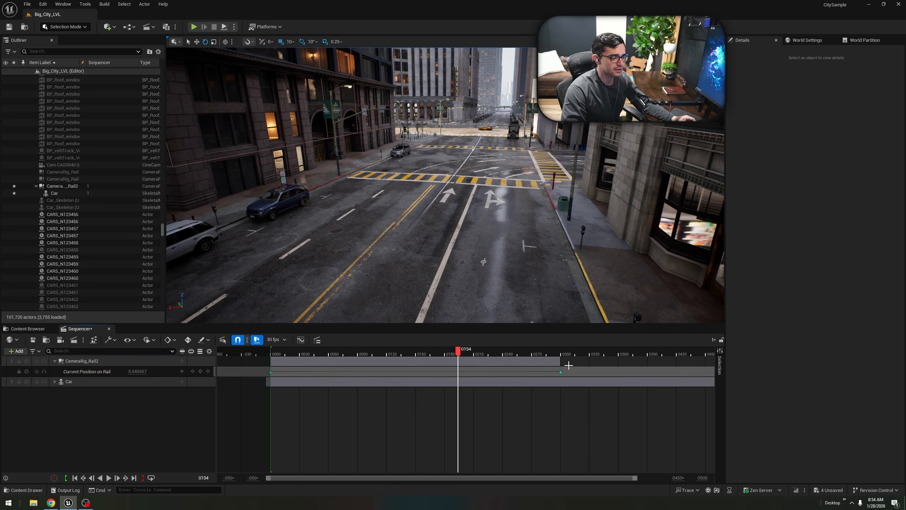
mouse_move(460, 350)
left_mouse_down()
mouse_move(475, 351)
mouse_move(468, 351)
left_mouse_up()
left_click_drag(585, 368, 228, 368)
left_click(301, 340)
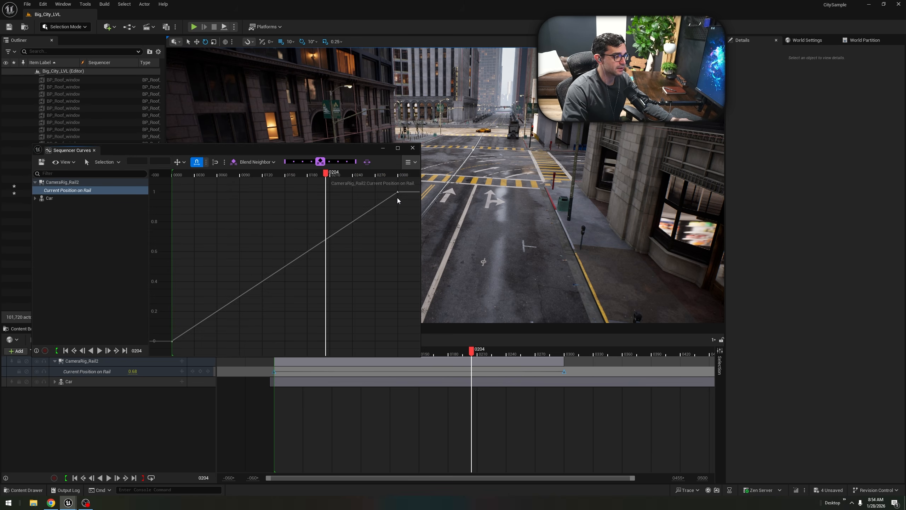
left_click(413, 147)
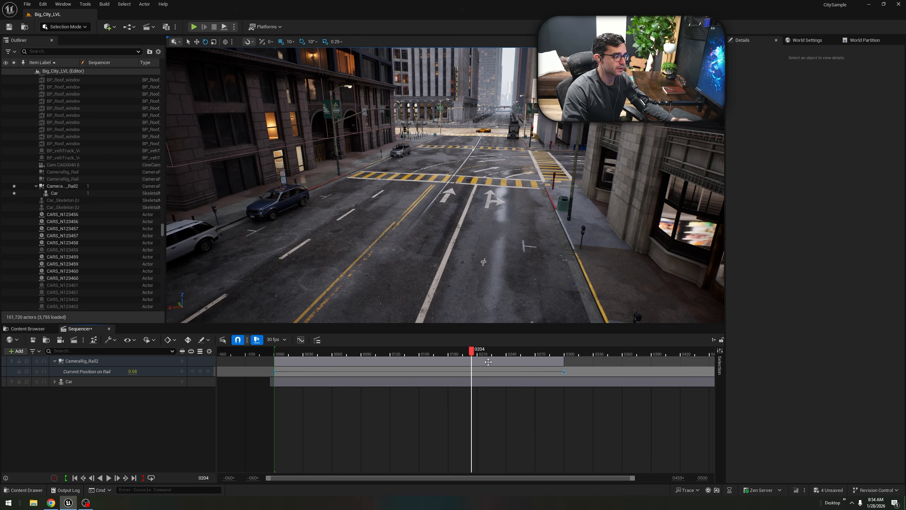
Play back the Car's movement through the corner with the linear rail keys.
left_click_drag(469, 350, 456, 350)
key("space")
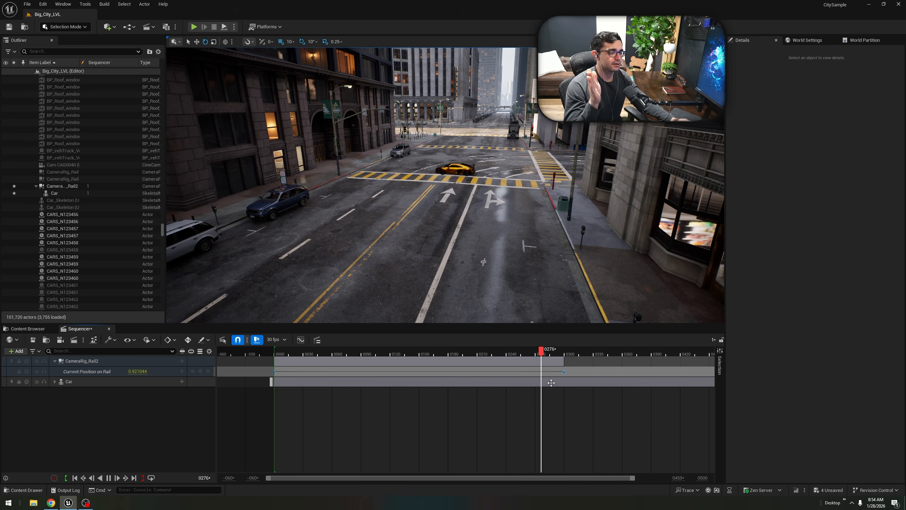
left_click_drag(603, 350, 427, 378)
Try Cubic (Auto) interpolation on the rail position keys and undo the accidental moves of keys and sections.
right_click(565, 372)
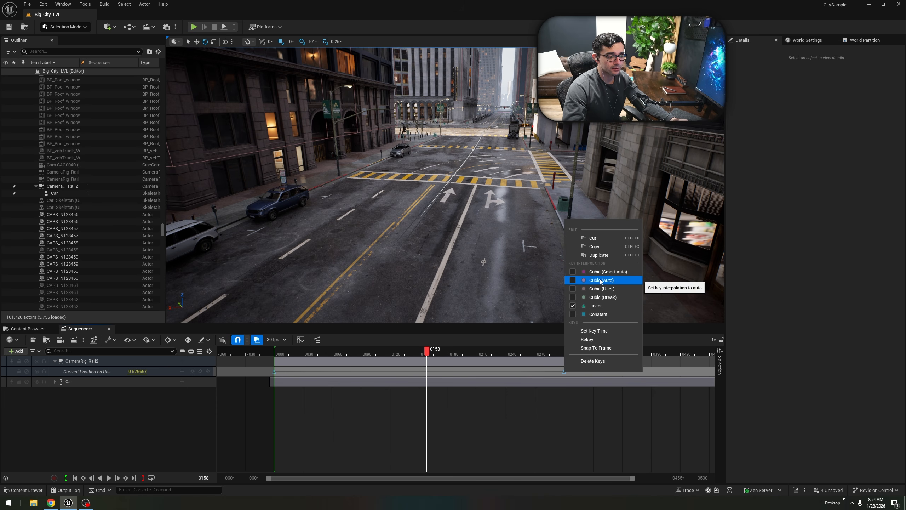
left_click(568, 280)
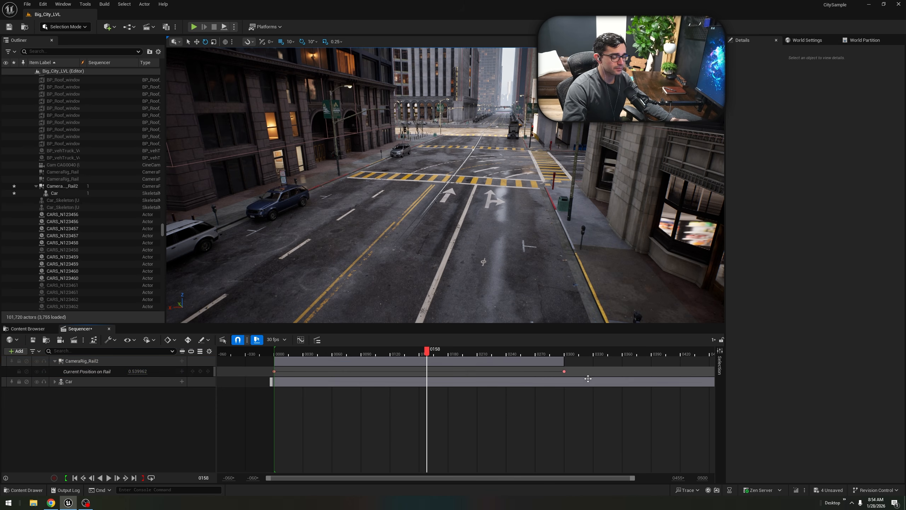
left_click(404, 378)
left_click_drag(404, 378, 450, 375)
key("ctrl+z")
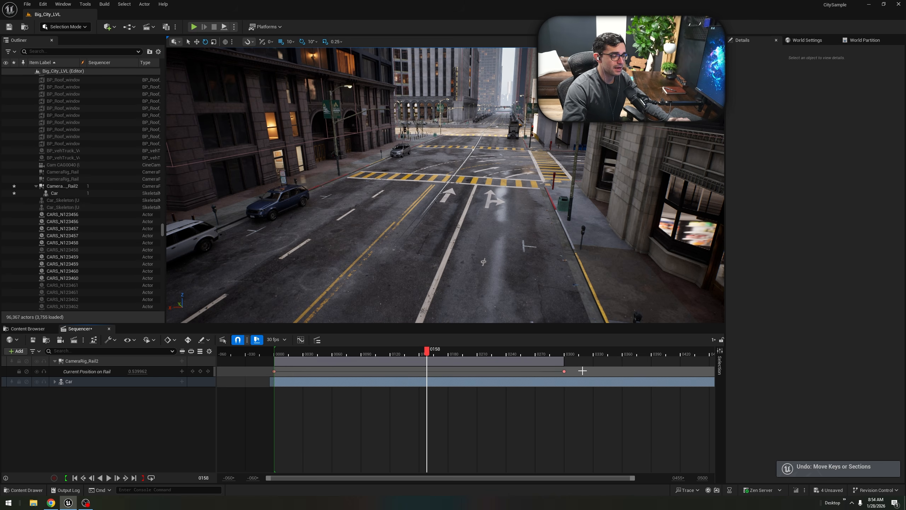
left_click_drag(583, 372, 407, 379)
key("ctrl+z")
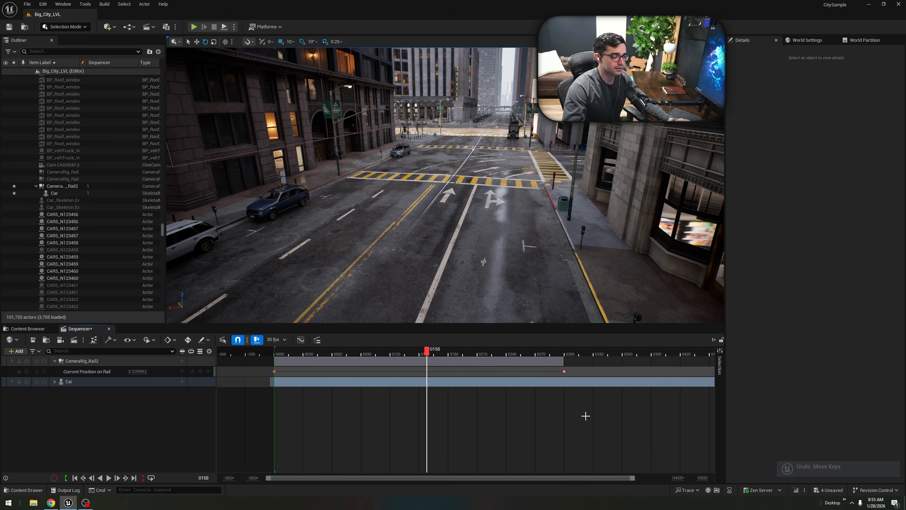
Select both rail position keys and set their interpolation back to Linear.
left_click(584, 415)
left_click_drag(478, 371, 271, 372)
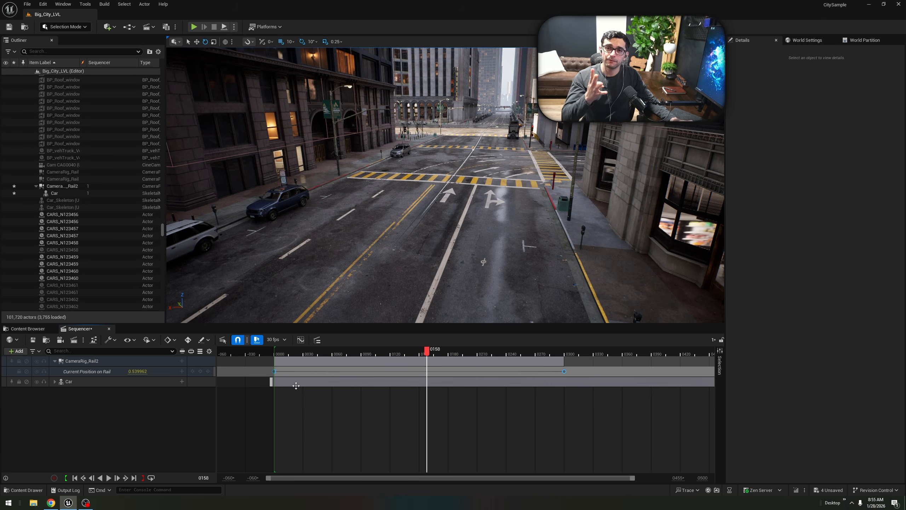
left_click(559, 422)
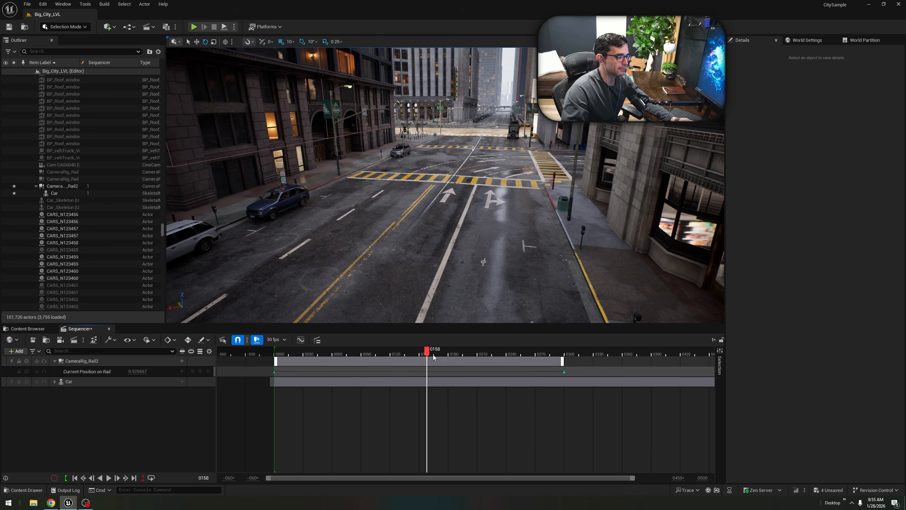
Focus the viewport on the Car at frame 0 and play back its whole drive along the rail.
left_click_drag(427, 352, 274, 356)
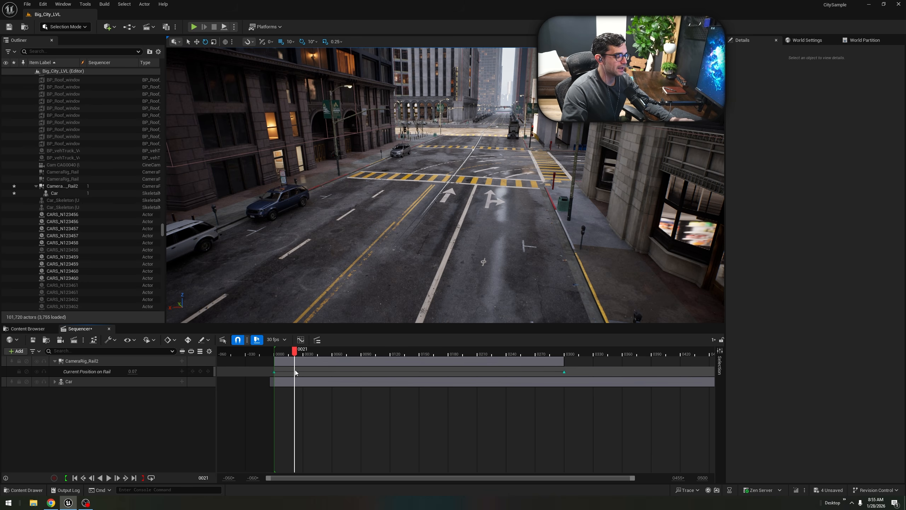
left_click(69, 201)
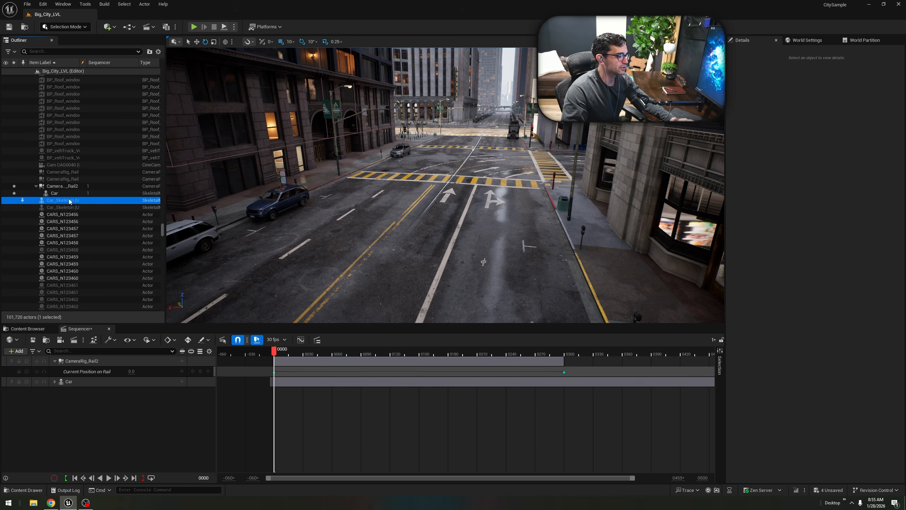
left_click(77, 194)
key("f")
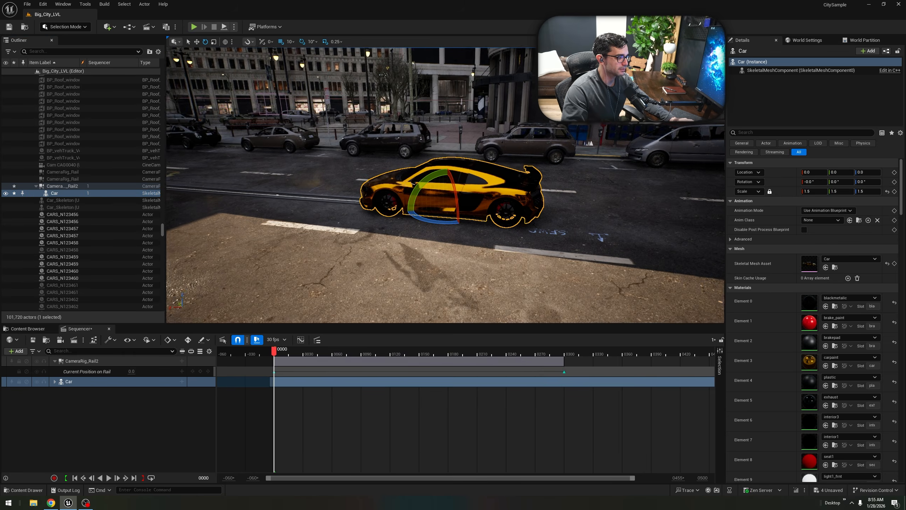
right_click_drag(395, 234, 214, 314)
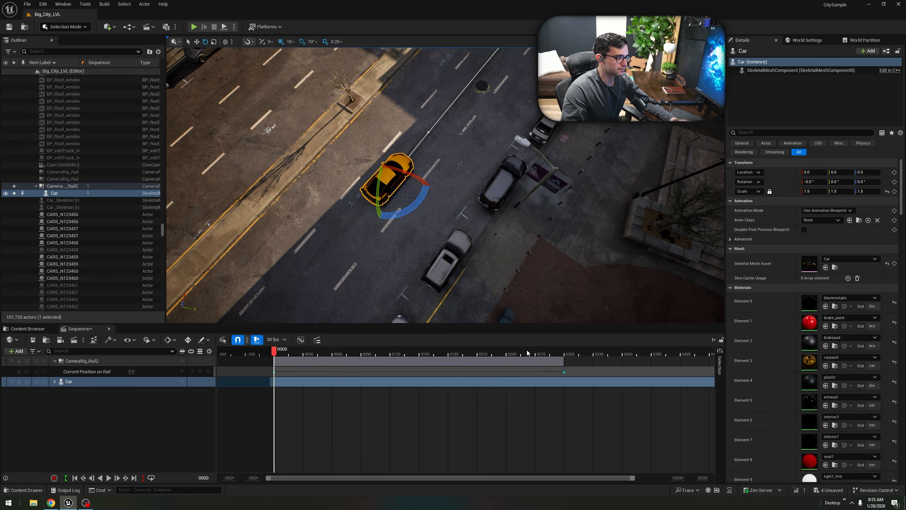
key("space")
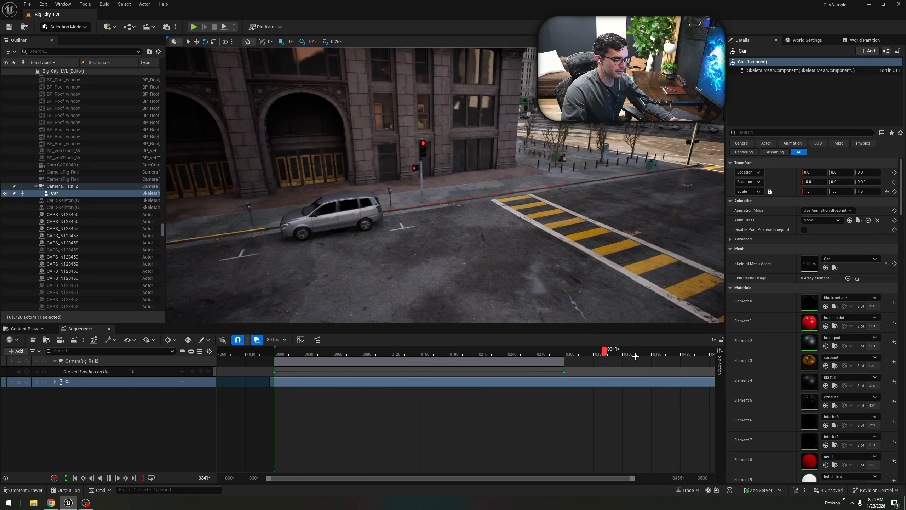
Return to frame 0 with the Car in view and convert the Car's sequencer binding to a Spawnable Actor.
left_click(284, 355)
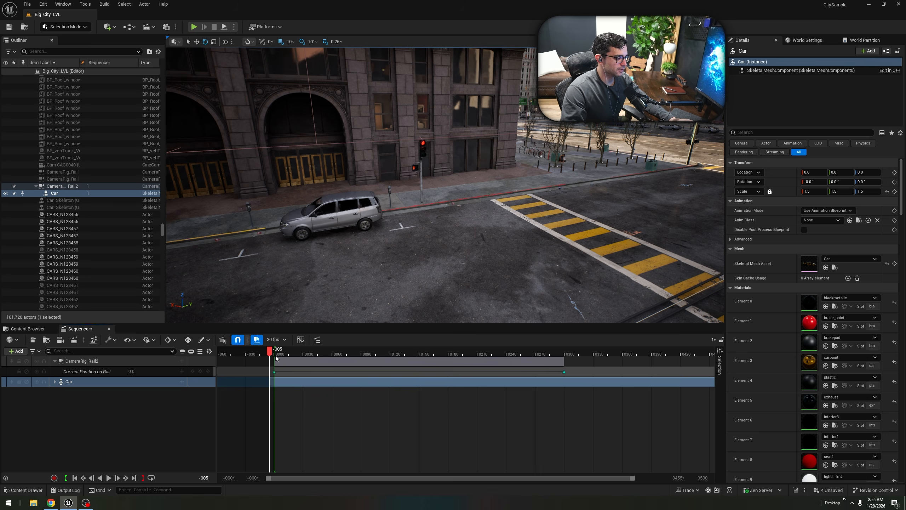
right_click_drag(321, 279, 412, 282)
key("Left")
key("Left")
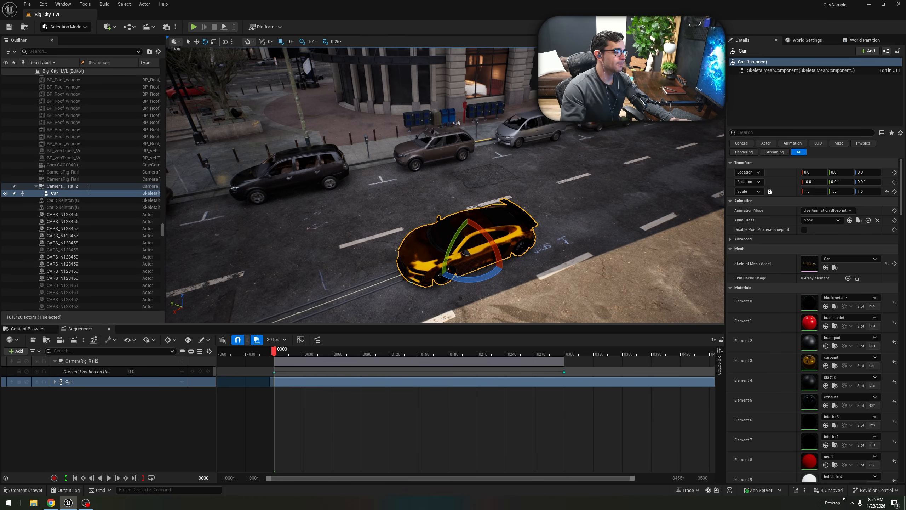
right_click(68, 382)
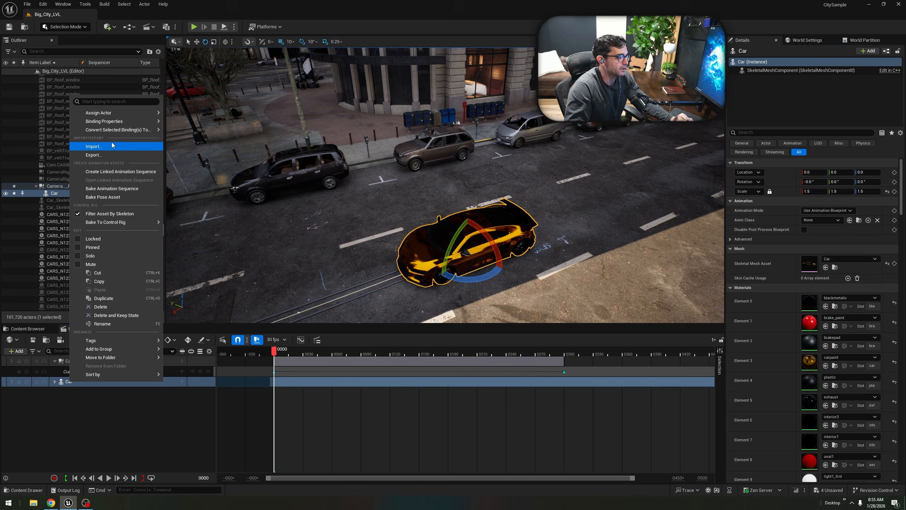
mouse_move(131, 133)
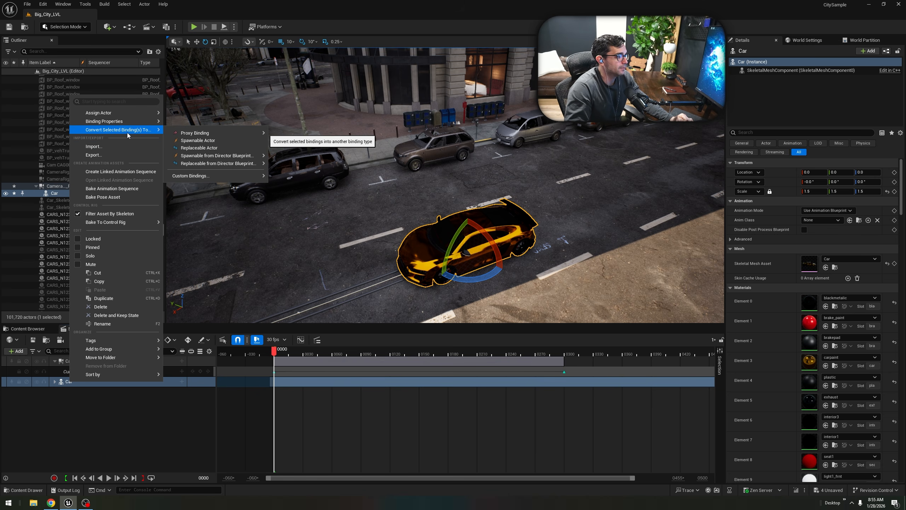
left_click(216, 142)
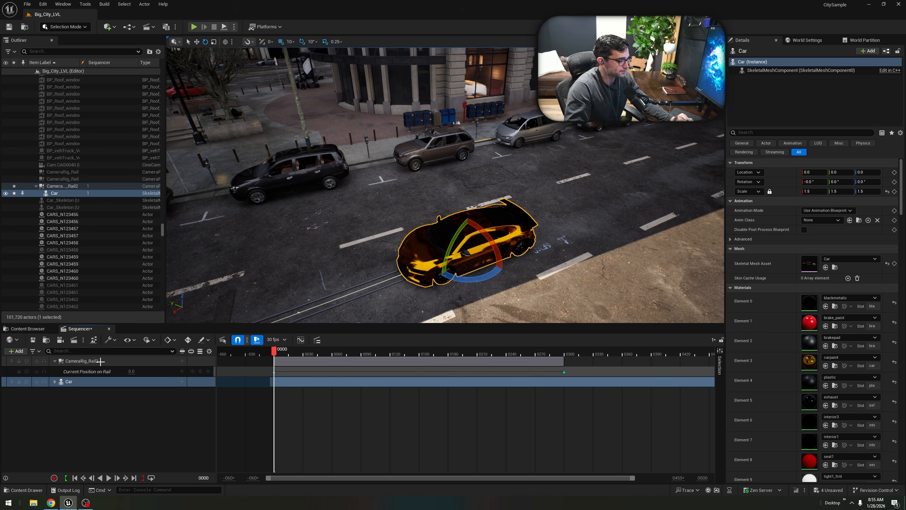
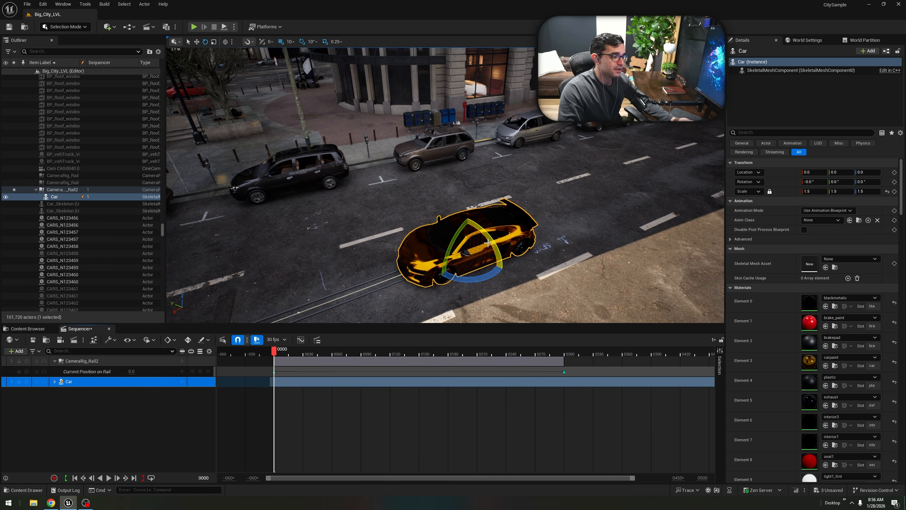
Add the Car_CtrlRig control rig track to the Car in the sequence.
left_click(182, 382)
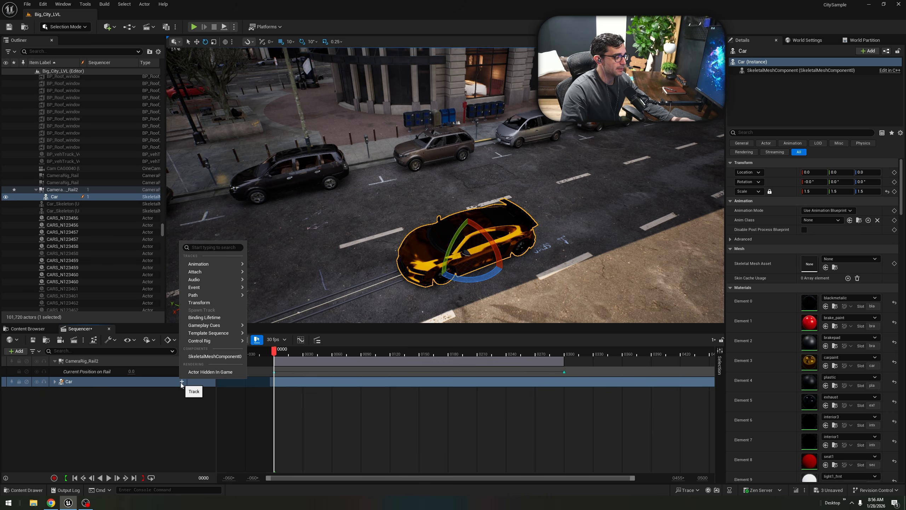
mouse_move(214, 341)
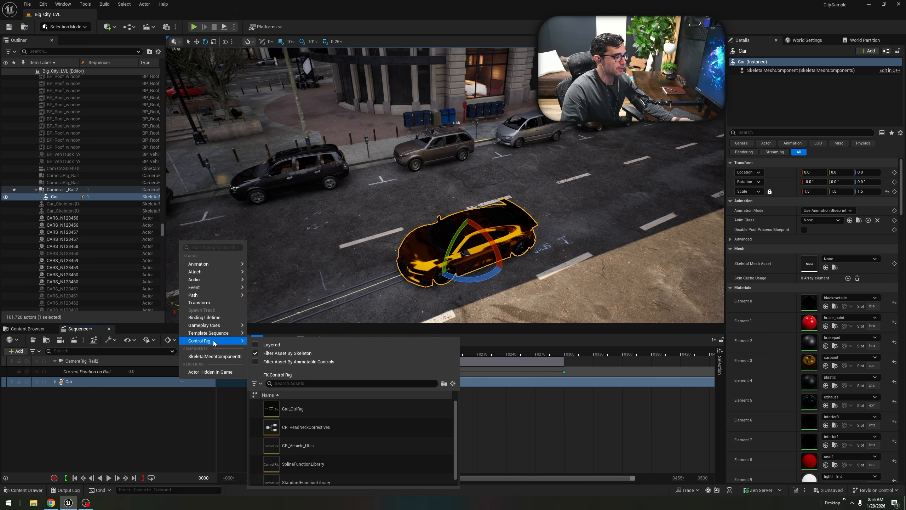
left_click(342, 412)
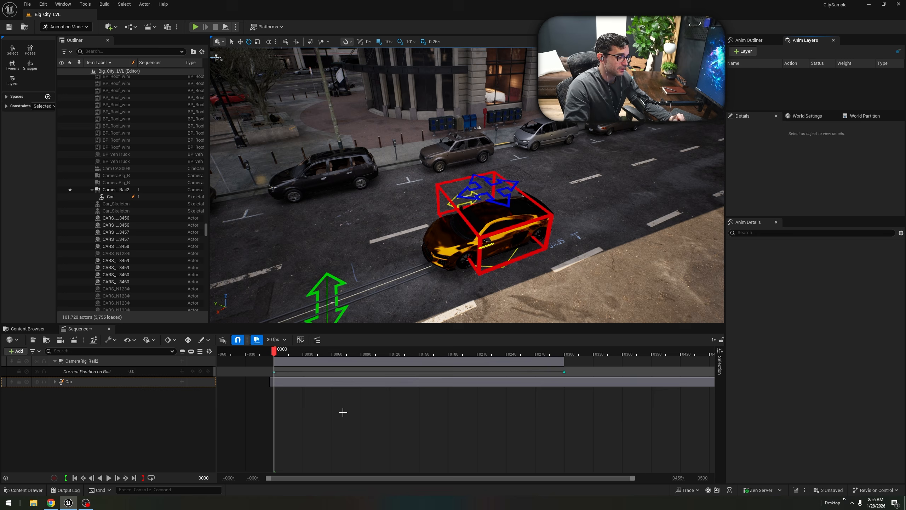
Select CameraRig_Rail2 beneath the Car and set its Z location to 0.
right_click_drag(467, 184, 466, 285)
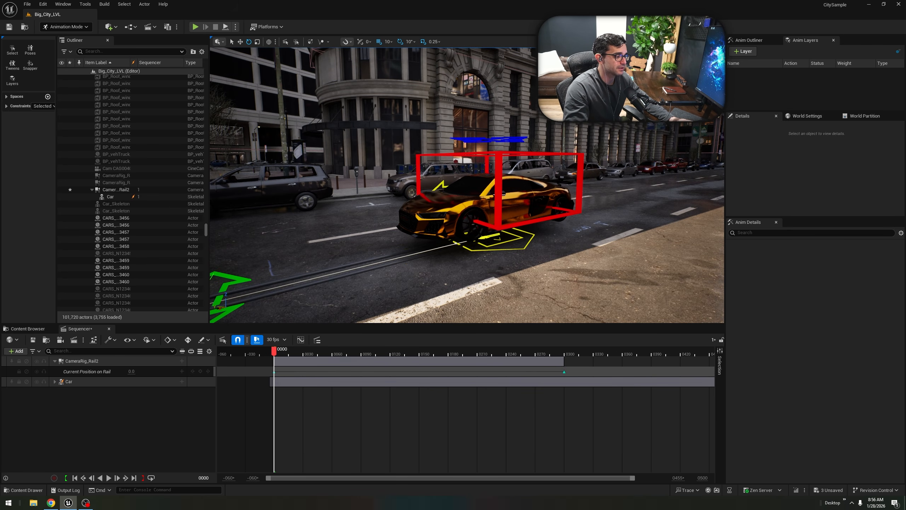
left_click(411, 261)
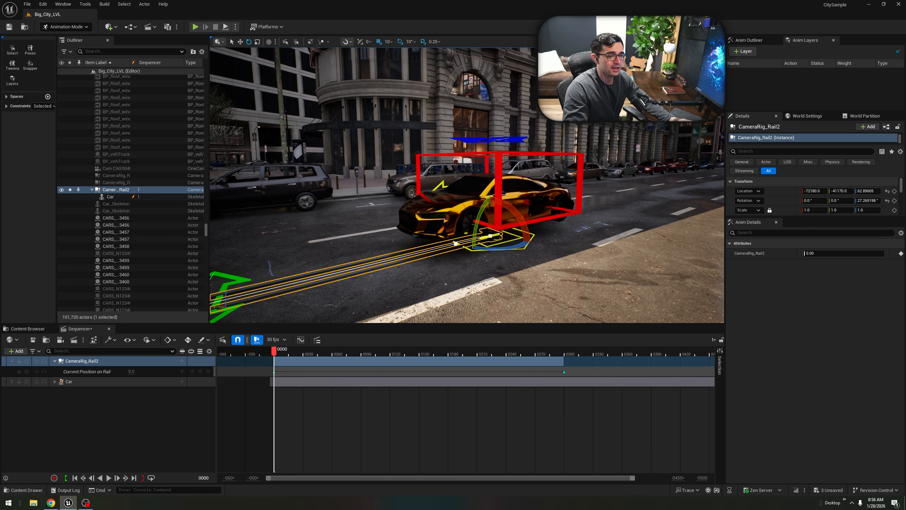
mouse_move(678, 234)
right_mouse_down()
mouse_move(528, 227)
mouse_move(678, 234)
right_mouse_up()
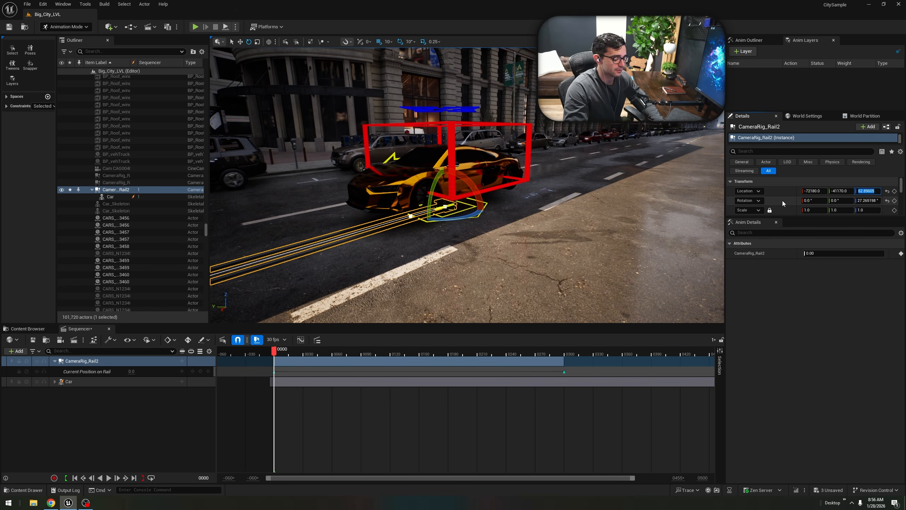
type("0")
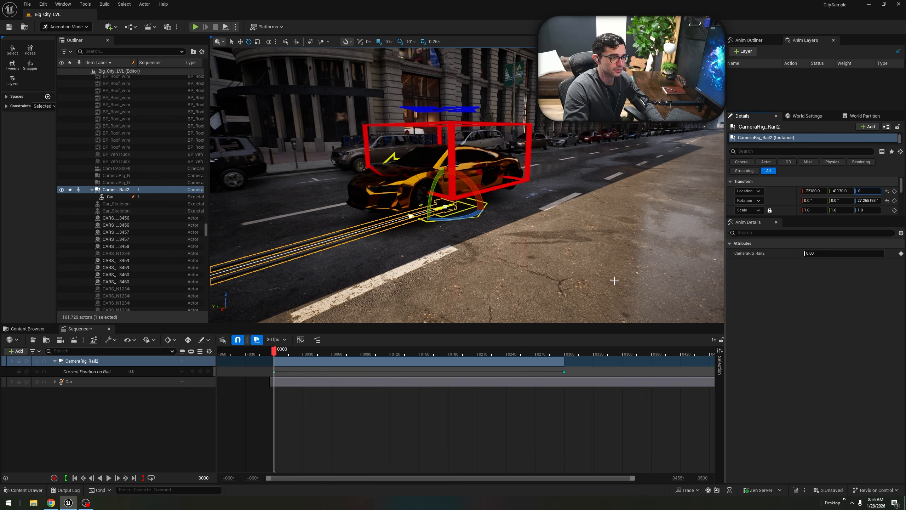
left_click(528, 264)
right_click_drag(528, 264, 425, 310)
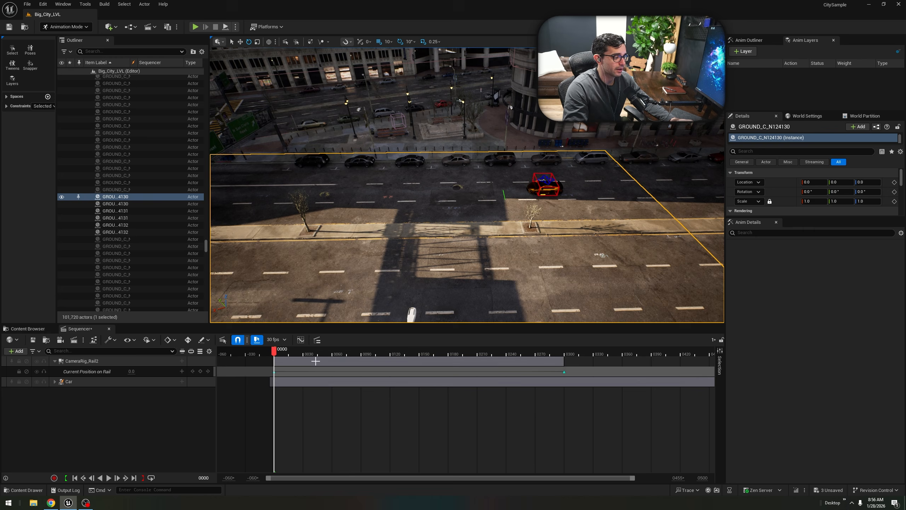
Scrub to frame 134 and play back the sequence from street level to check the Car's travel along the rail.
left_click_drag(275, 352, 403, 353)
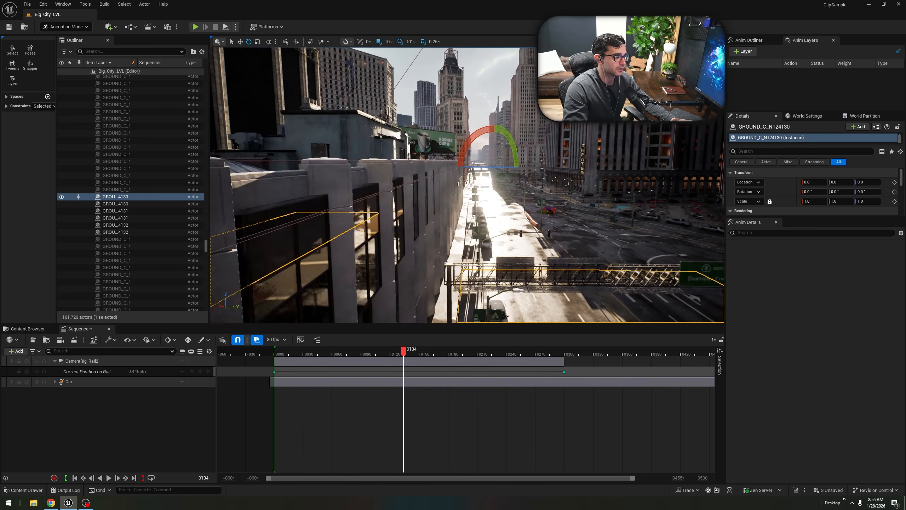
right_click_drag(446, 249, 289, 247)
key("g")
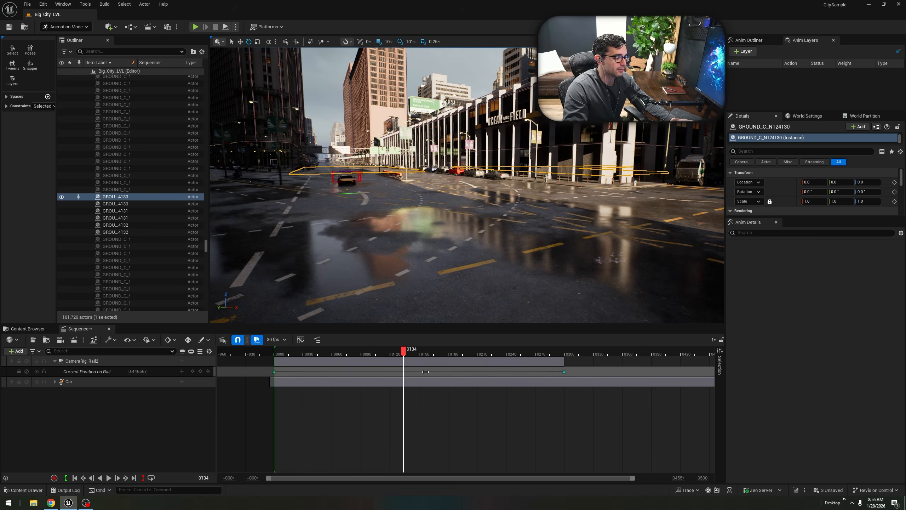
left_click(371, 353)
key("space")
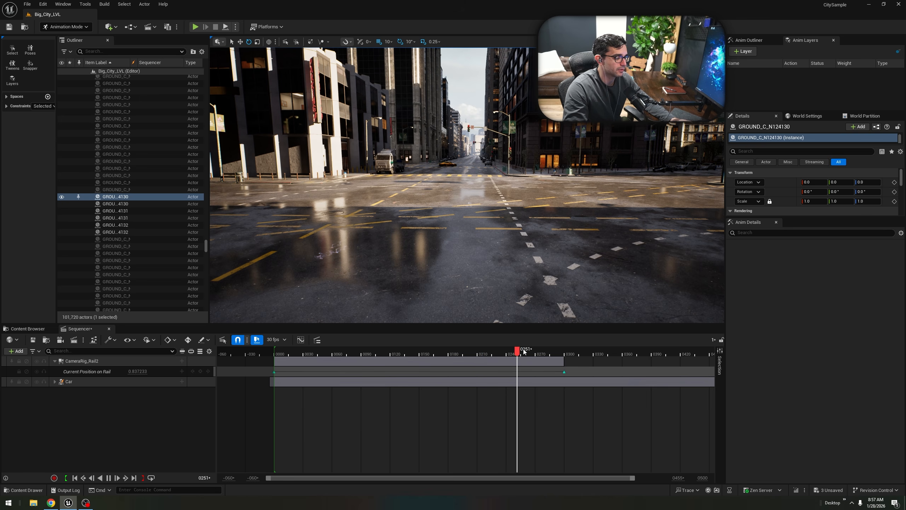
At frame 0, select the Car's Wheel Rotation control and move it to X 20, Y 121.96.
left_click_drag(517, 353, 276, 374)
key("w")
right_click_drag(467, 184, 464, 248)
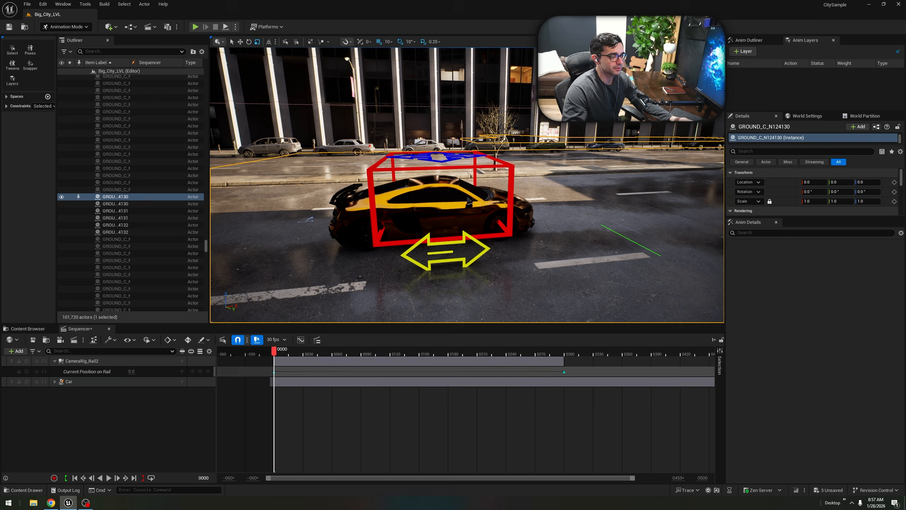
left_click(464, 244)
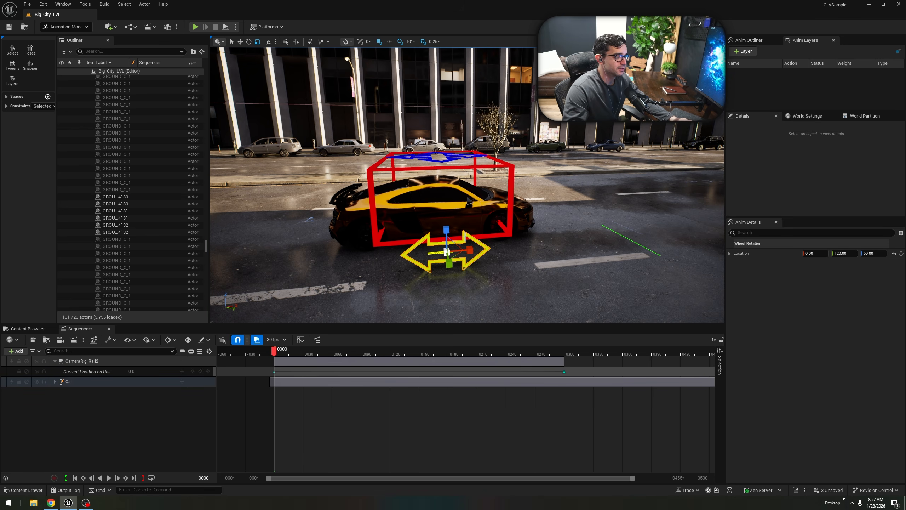
key("w")
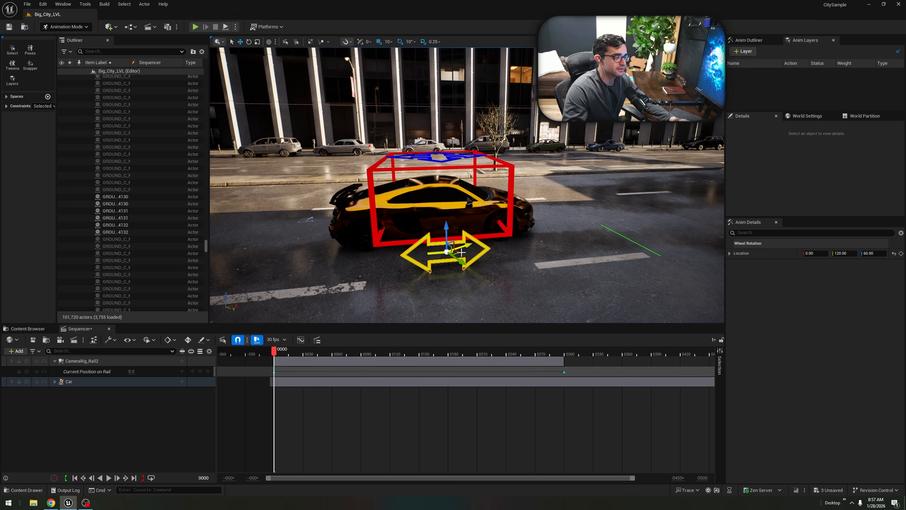
right_click_drag(469, 248, 582, 247)
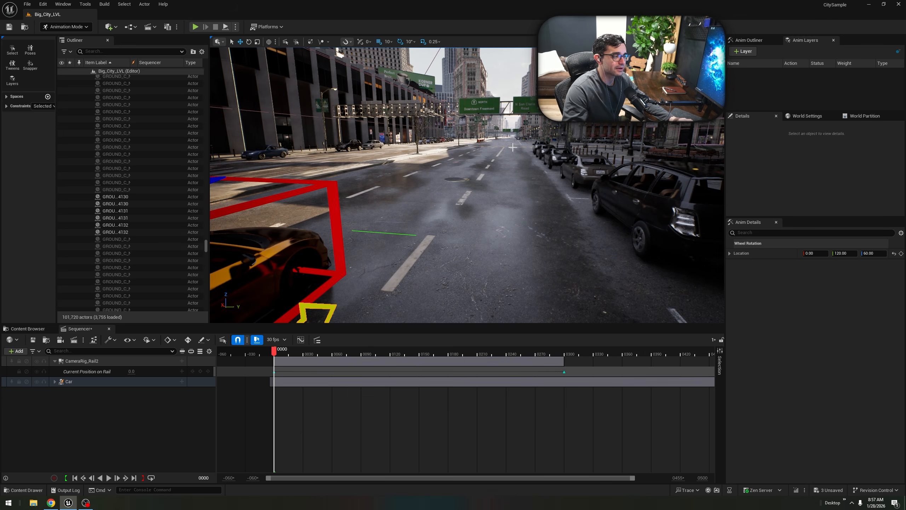
right_click_drag(513, 147, 446, 224)
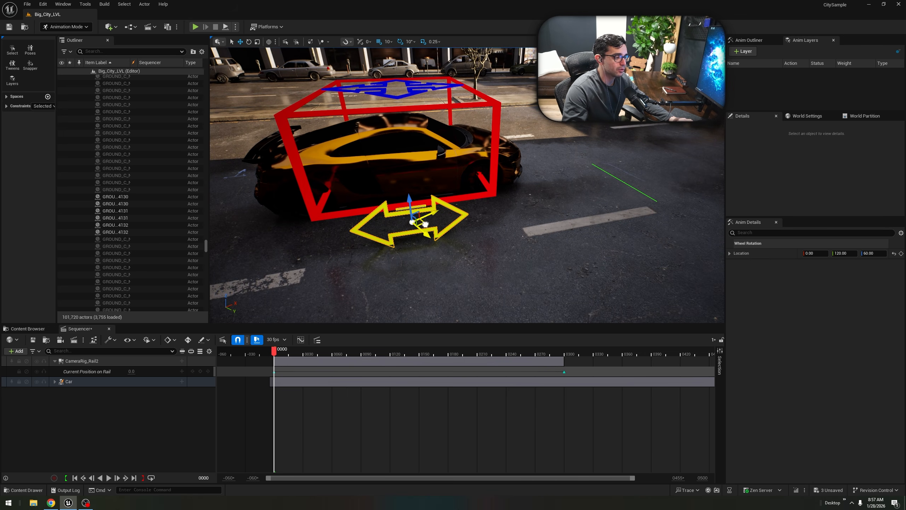
left_click_drag(426, 224, 458, 222)
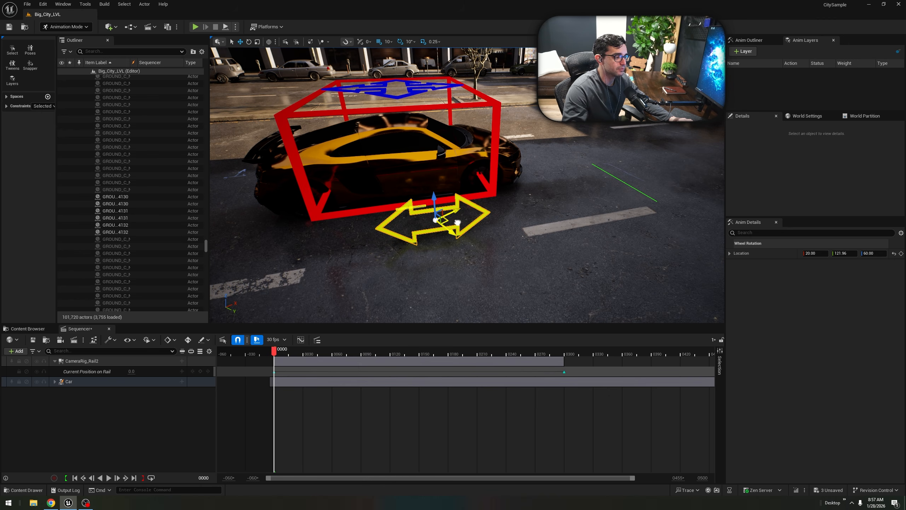
Examine the Car's sequencer tracks, including the Car_CtrlRig controls and the Transform location channels.
left_click(55, 383)
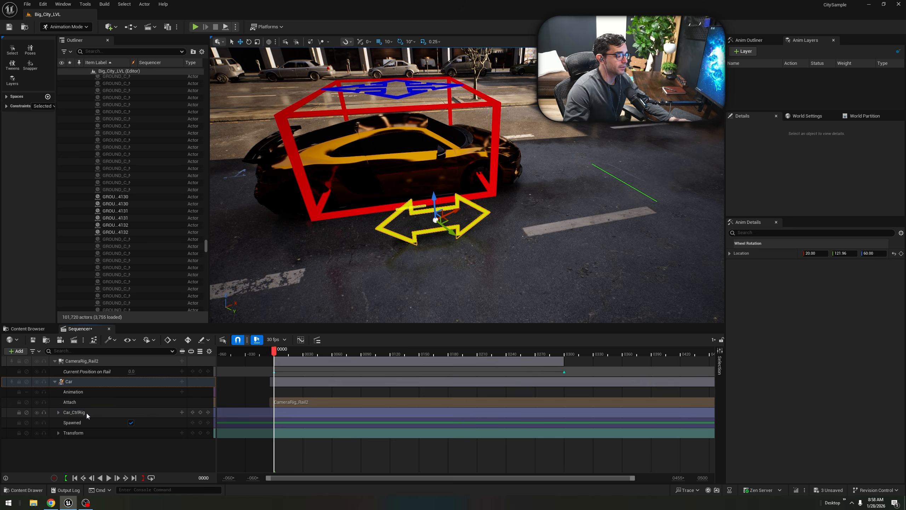
left_click(58, 412)
scroll(100, 429, "down", 3)
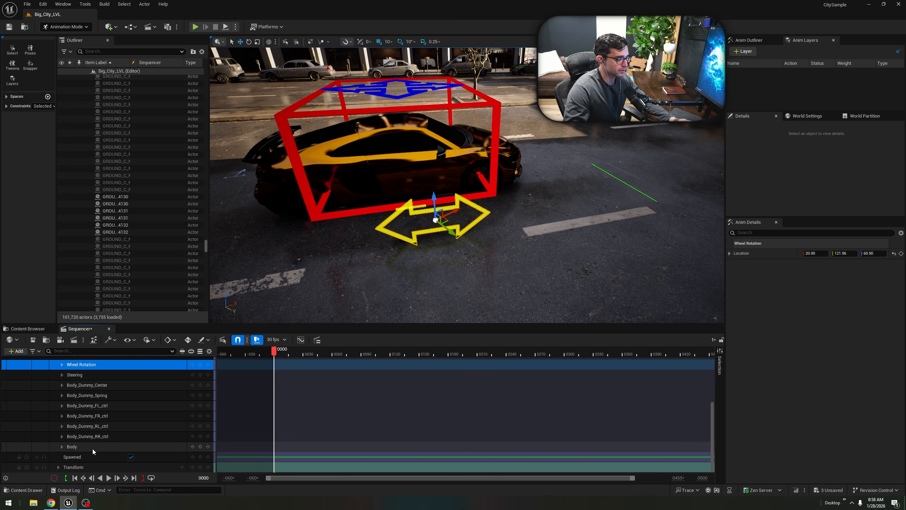
scroll(92, 443, "up", 2)
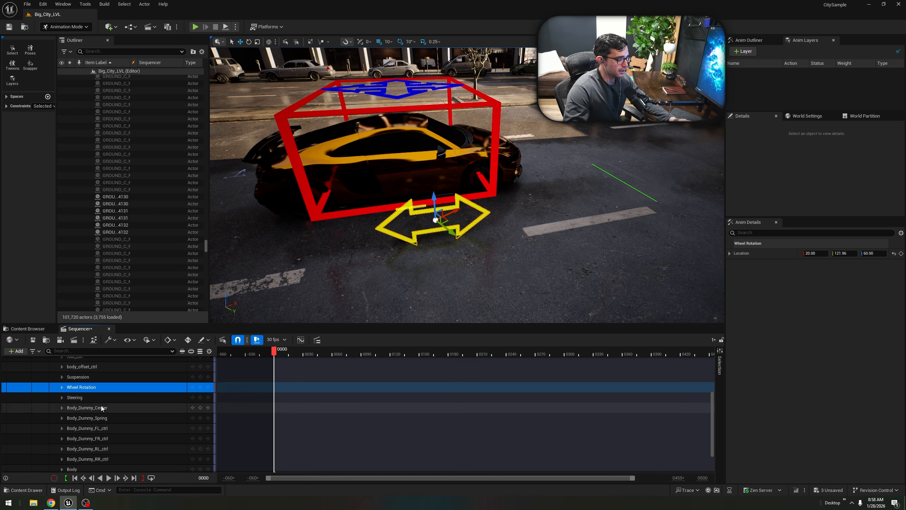
scroll(100, 408, "up", 3)
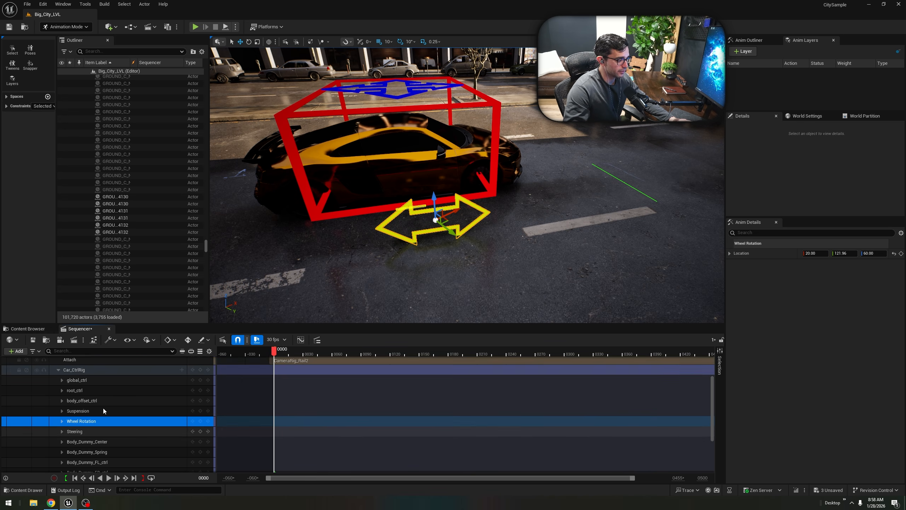
left_click(58, 370)
left_click(58, 433)
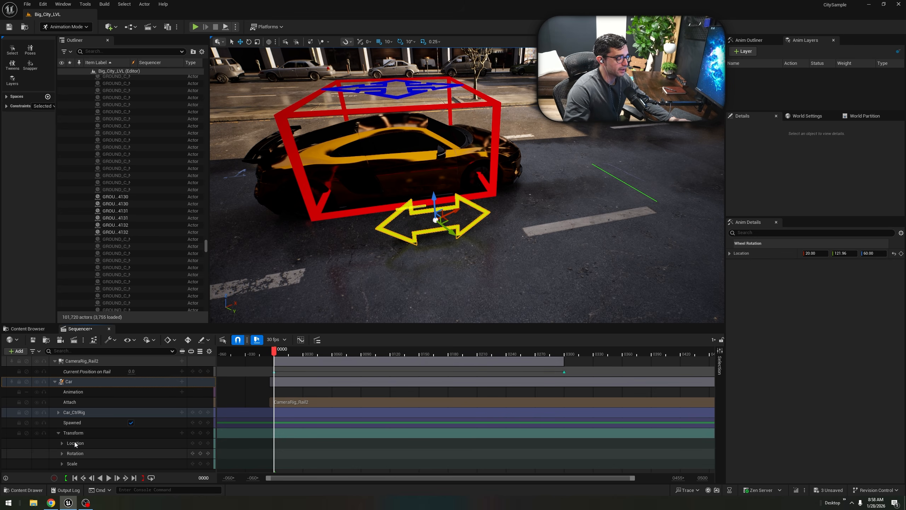
left_click(61, 443)
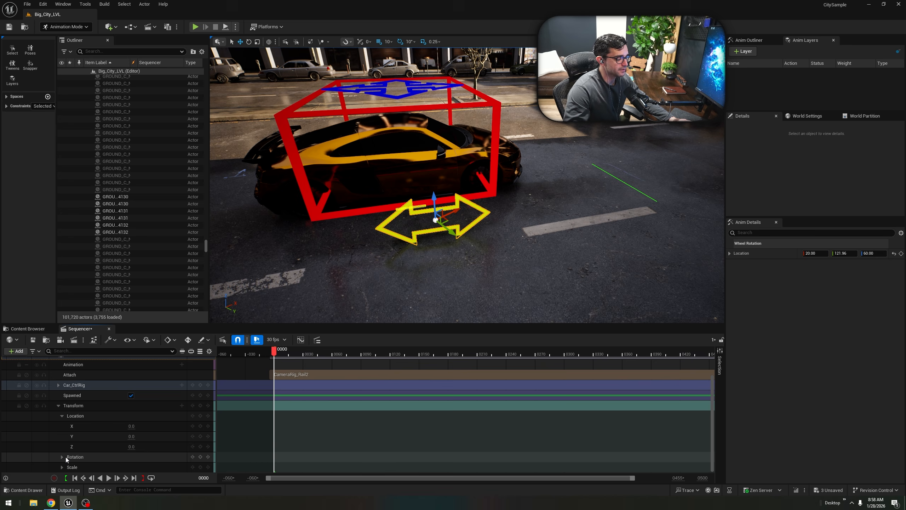
left_click(62, 415)
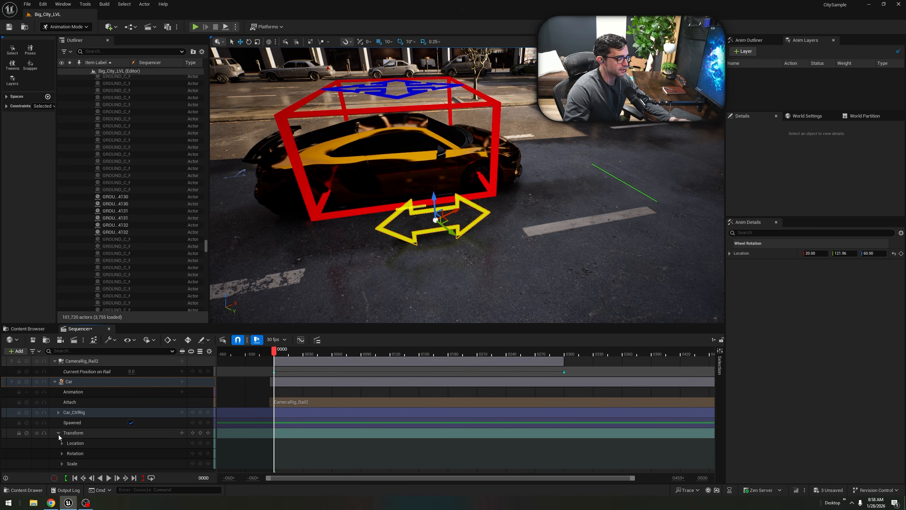
left_click(58, 432)
Reveal the Wheel Rotation channels under Car_CtrlRig and key the X value at frame 0.
left_click(58, 412)
left_click(84, 464)
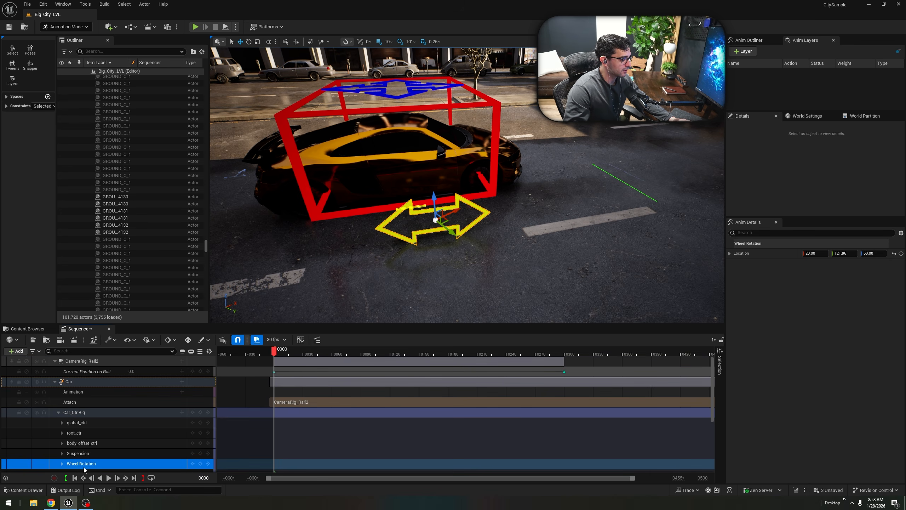
scroll(84, 464, "down", 2)
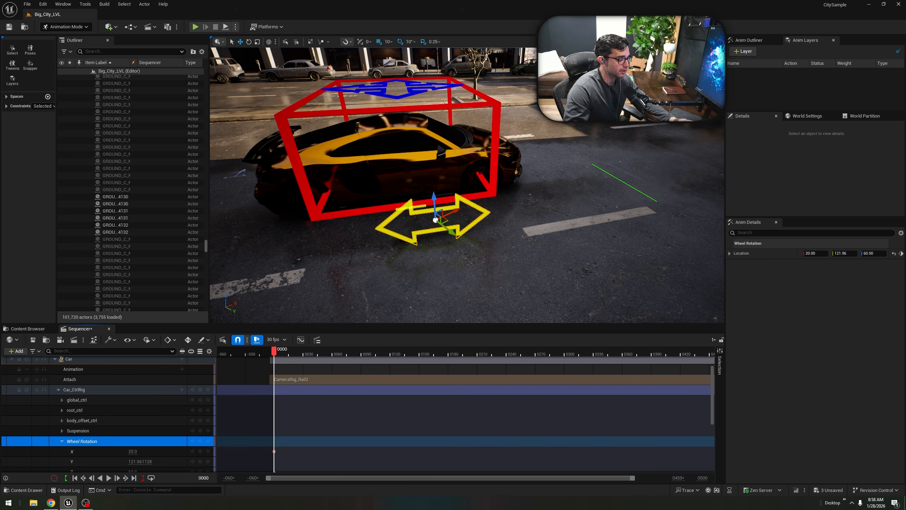
Select CameraRig_Rail2 above the intersection and move to frame 151, where the Car approaches the corner.
key("w")
right_click_drag(486, 289, 411, 292)
key("d")
key("w")
key("d")
key("s")
key("w")
key("s")
key("s")
key("s")
scroll(89, 418, "up", 2)
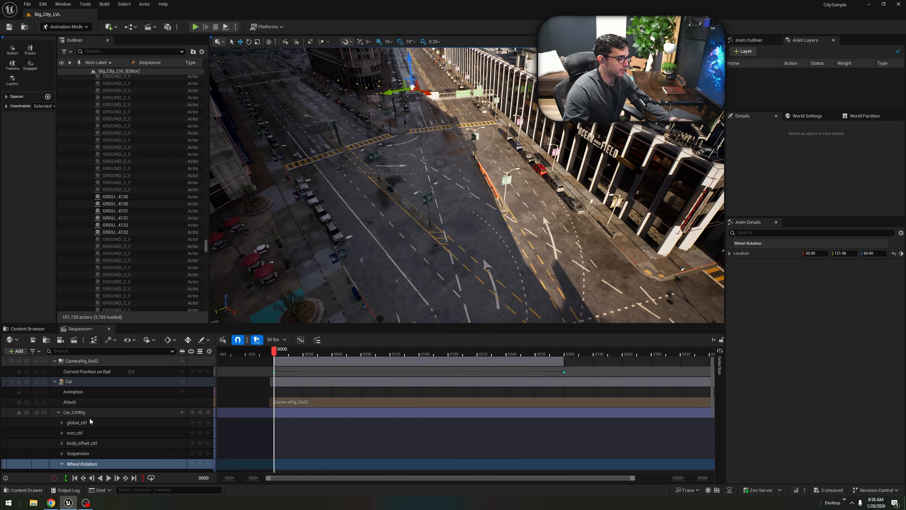
left_click(79, 362)
mouse_move(449, 257)
right_mouse_down()
mouse_move(536, 271)
mouse_move(449, 257)
right_mouse_up()
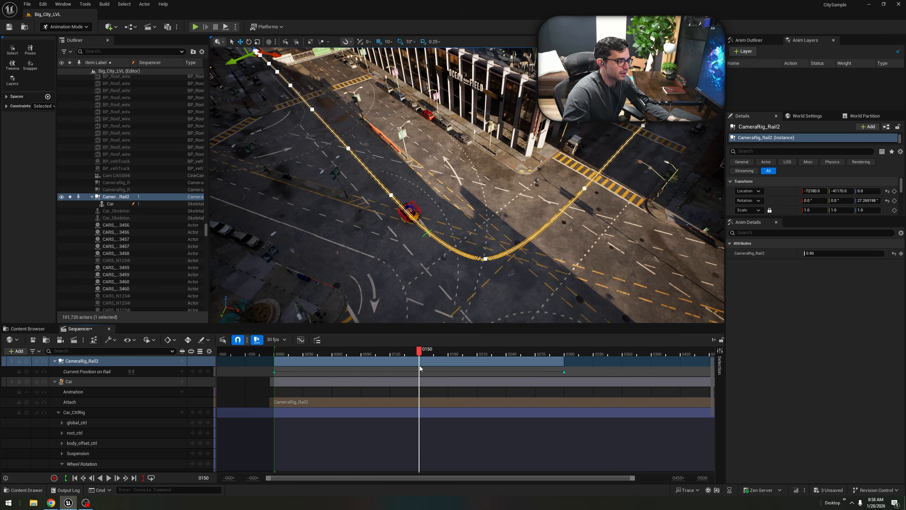
left_click_drag(420, 367, 422, 367)
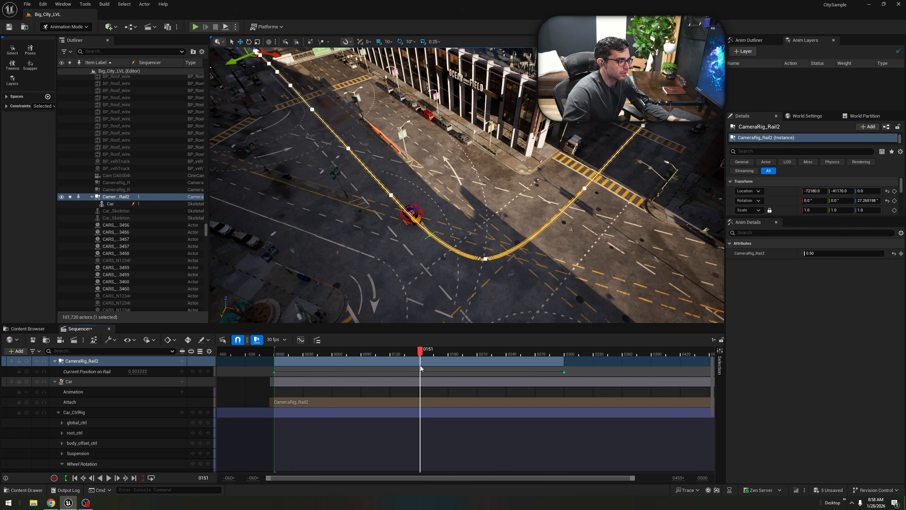
right_click_drag(421, 250, 391, 266)
key("w")
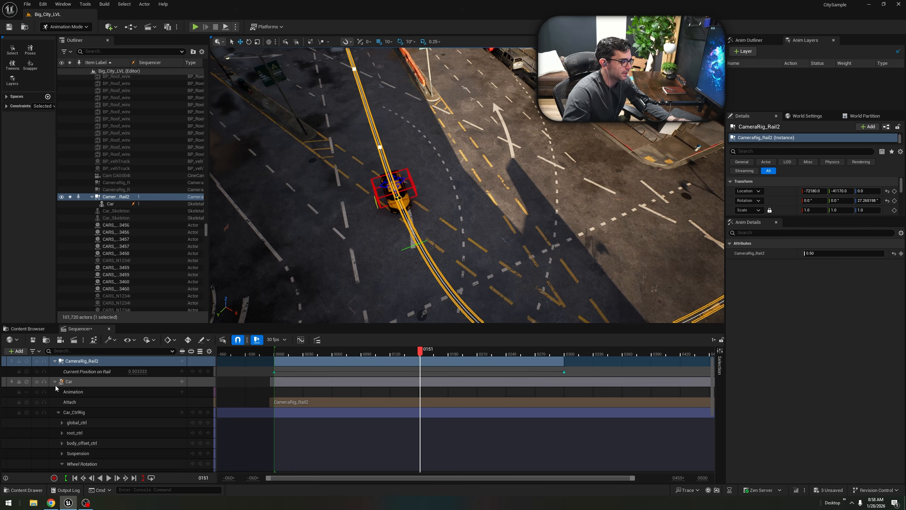
Add keys at frame 151 to the Steering and Body controls of Car_CtrlRig.
left_click(72, 382)
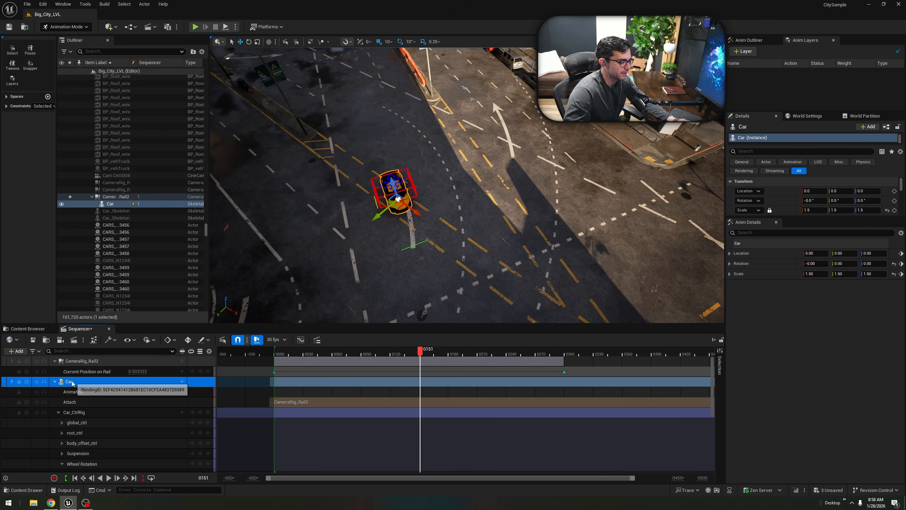
left_click(157, 413)
scroll(157, 416, "down", 2)
scroll(157, 416, "down", 3)
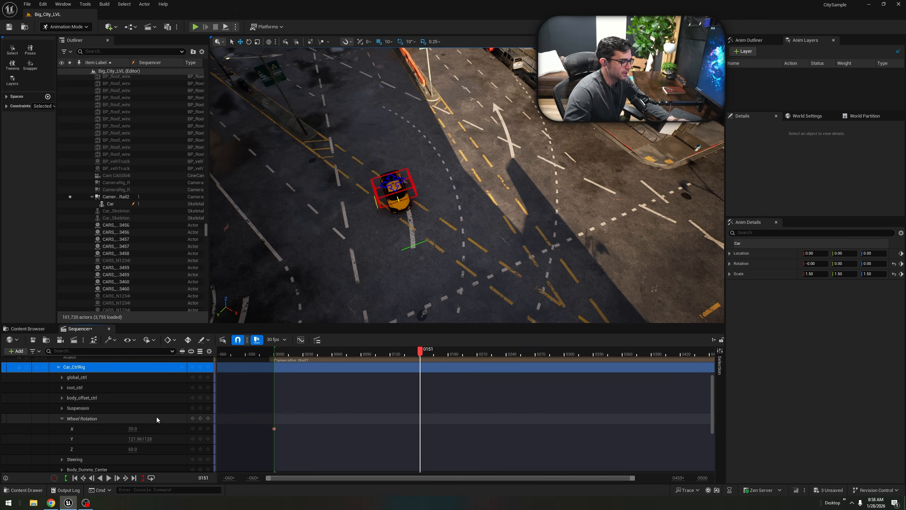
left_click(200, 436)
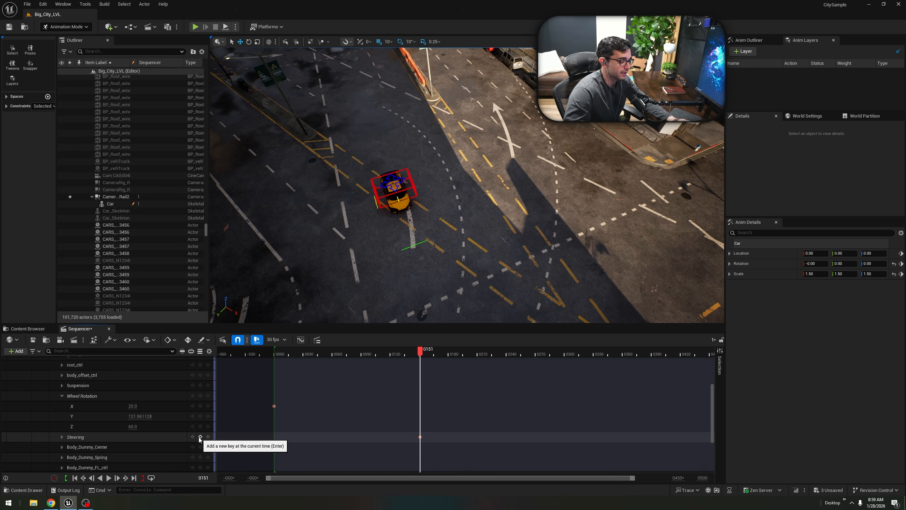
scroll(199, 446, "down", 4)
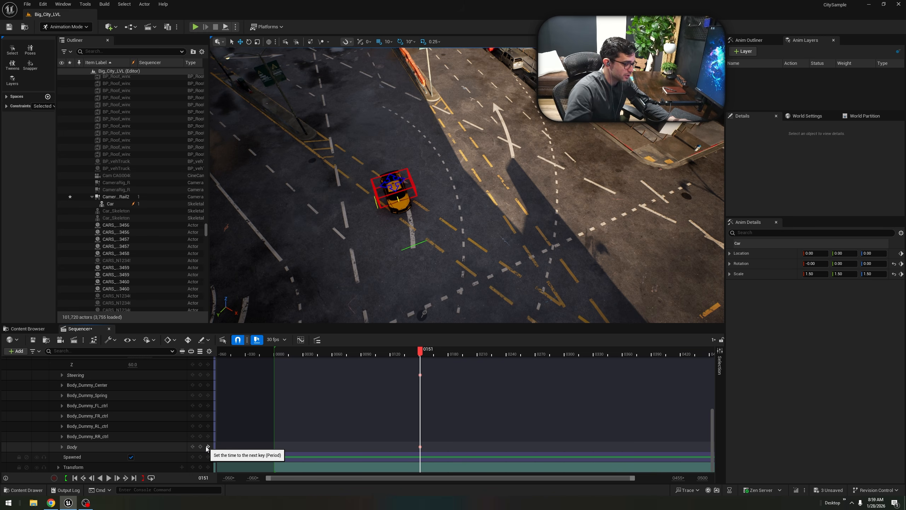
Key the Car's Transform location and rotation at frame 151, and collapse the Transform track.
left_click(62, 469)
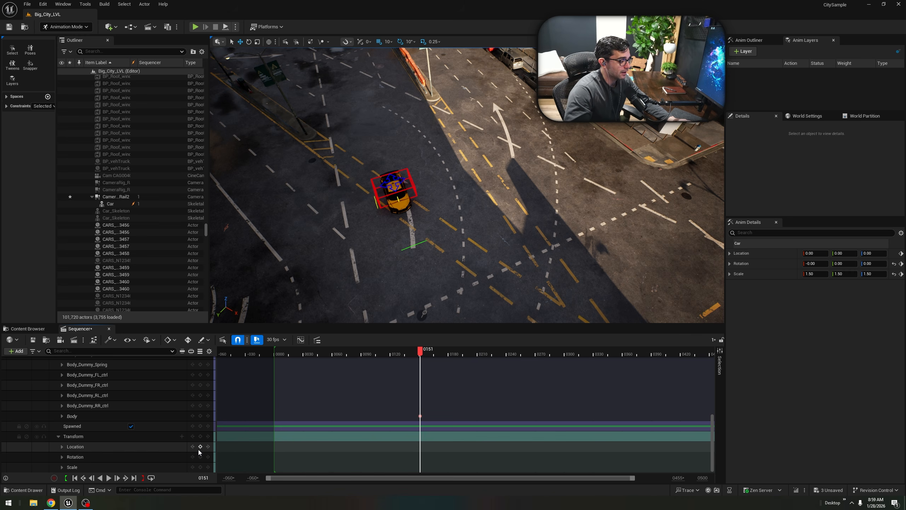
left_click(63, 447)
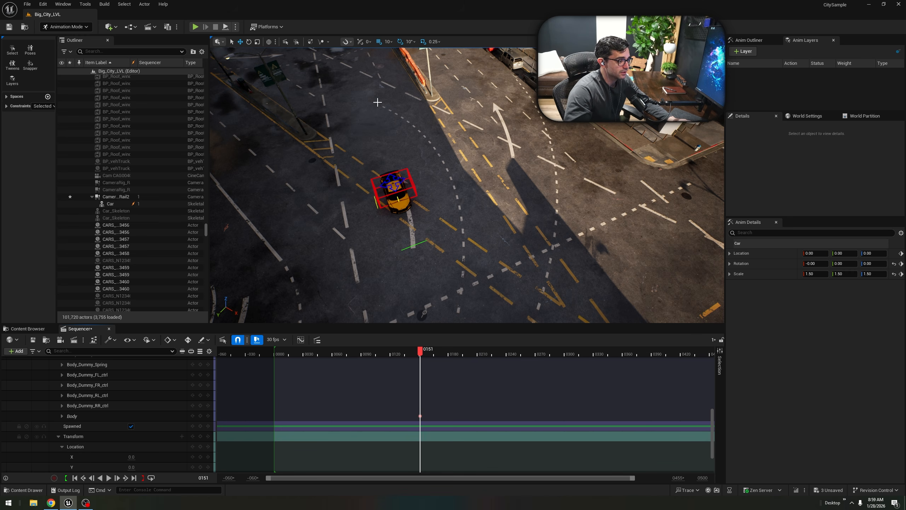
scroll(143, 443, "down", 2)
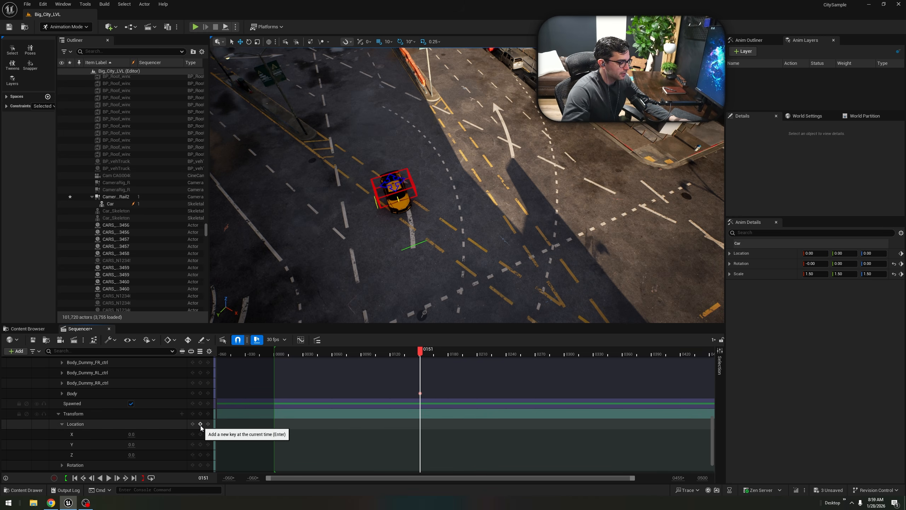
scroll(123, 439, "down", 1)
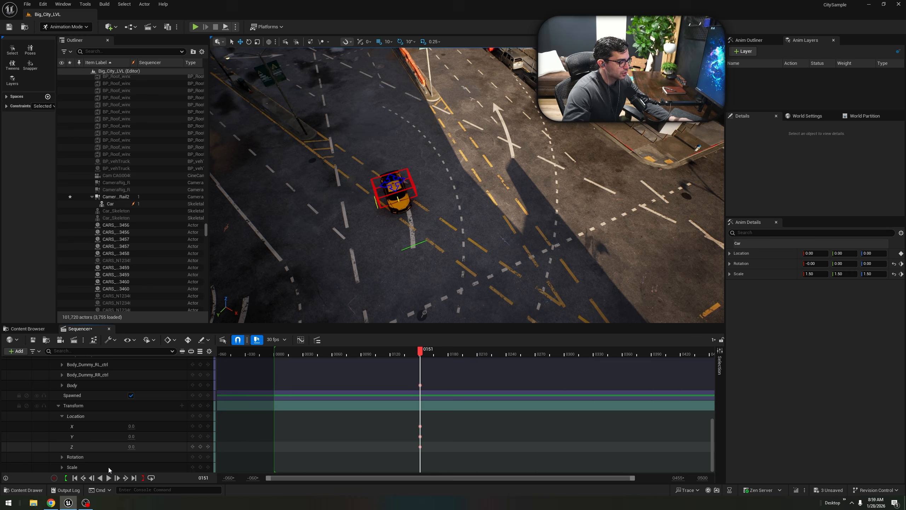
left_click(62, 457)
scroll(136, 447, "down", 3)
left_click(201, 435)
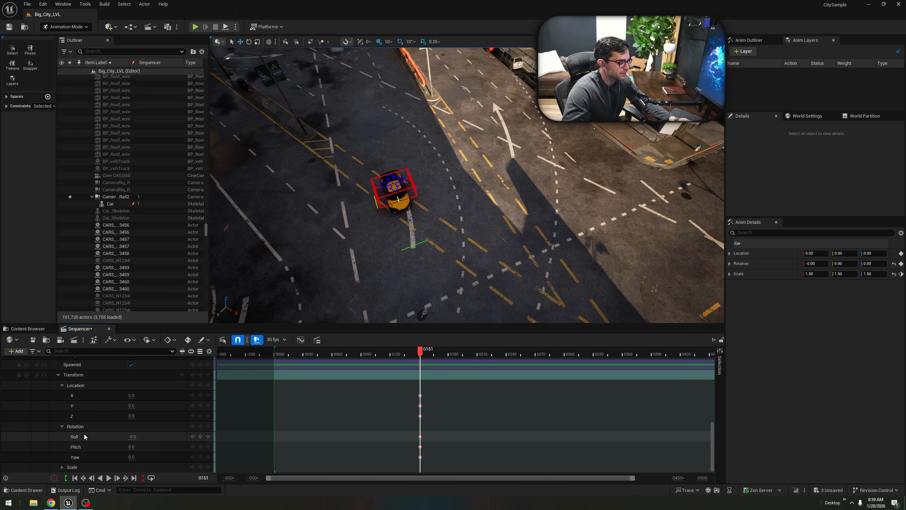
left_click(64, 425)
left_click(59, 408)
left_click(59, 409)
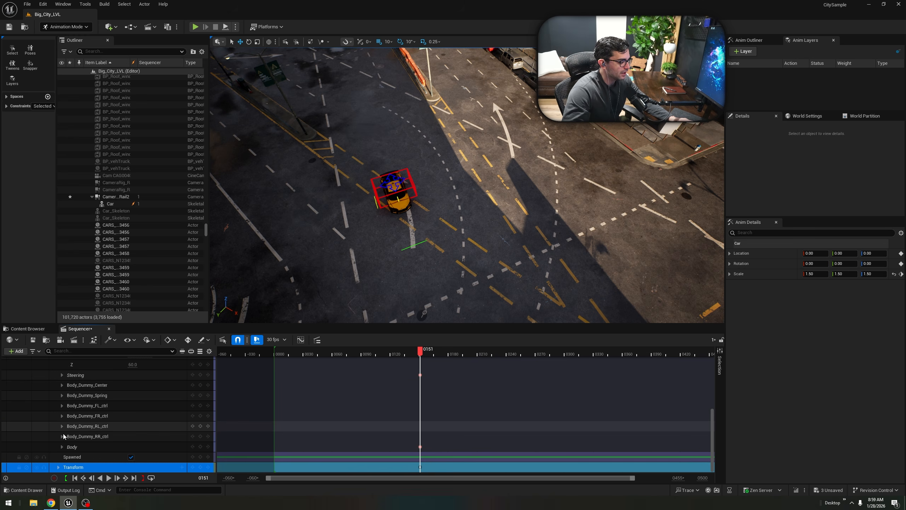
Play back the Car's approach and turn from near the start, and return to the keys at frame 151.
left_click_drag(420, 350, 360, 351)
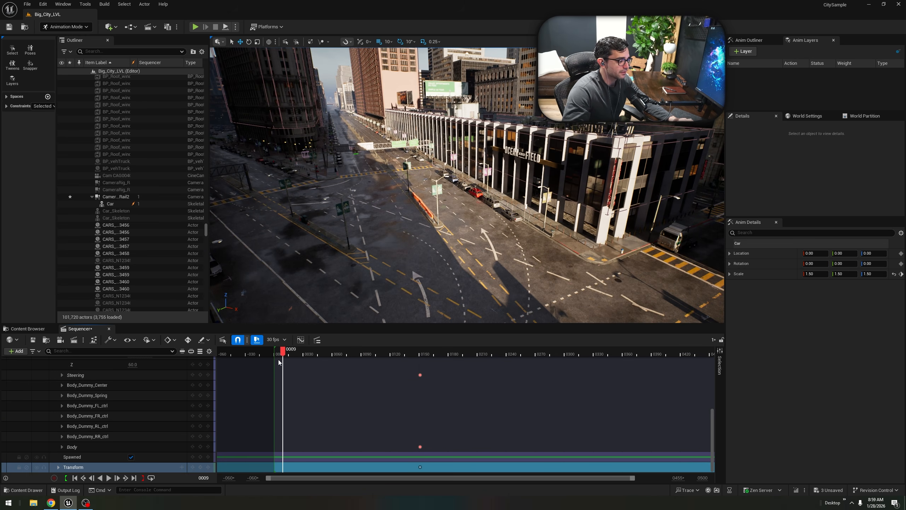
key("space")
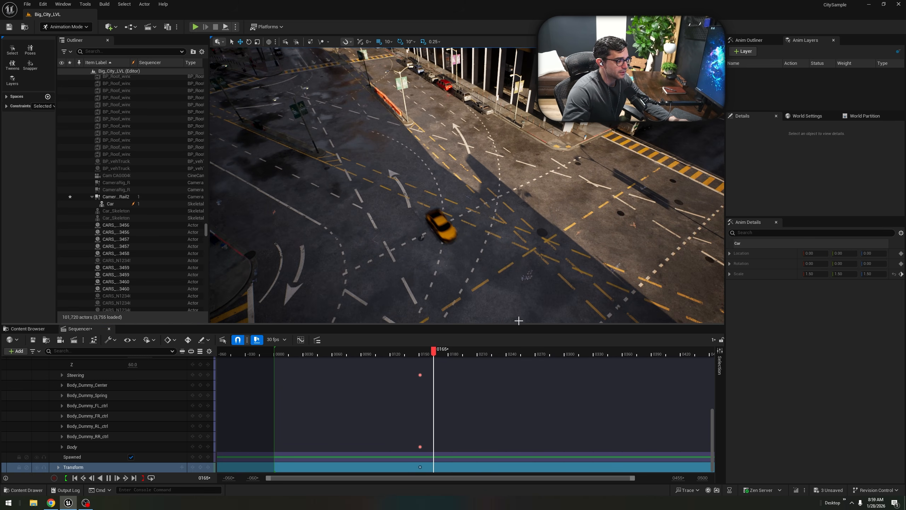
left_click_drag(466, 353, 421, 373)
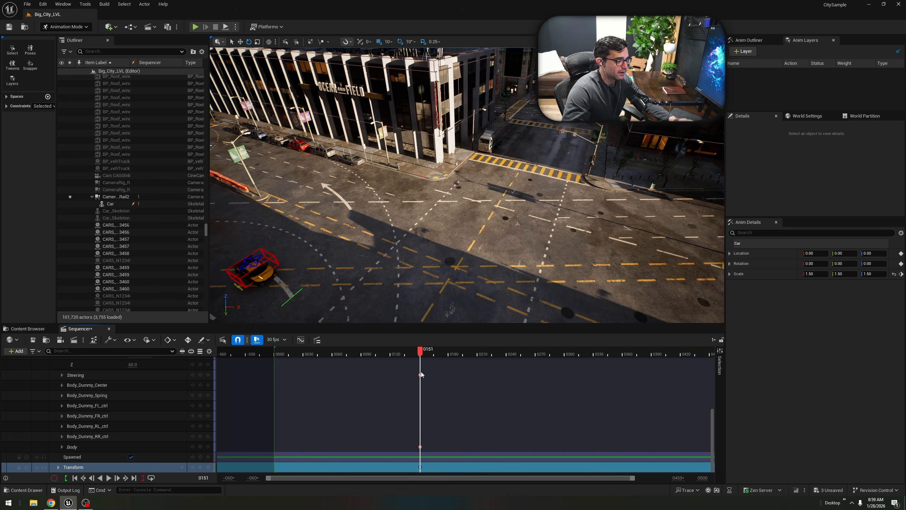
Select CameraRig_Rail2 and move to frame 173, where the Car is in the middle of the corner.
scroll(67, 375, "up", 10)
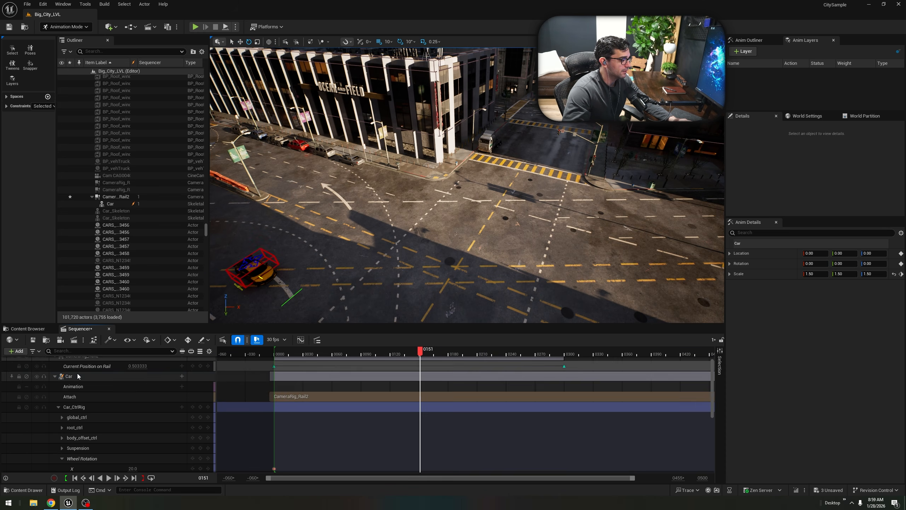
left_click(82, 361)
key("f")
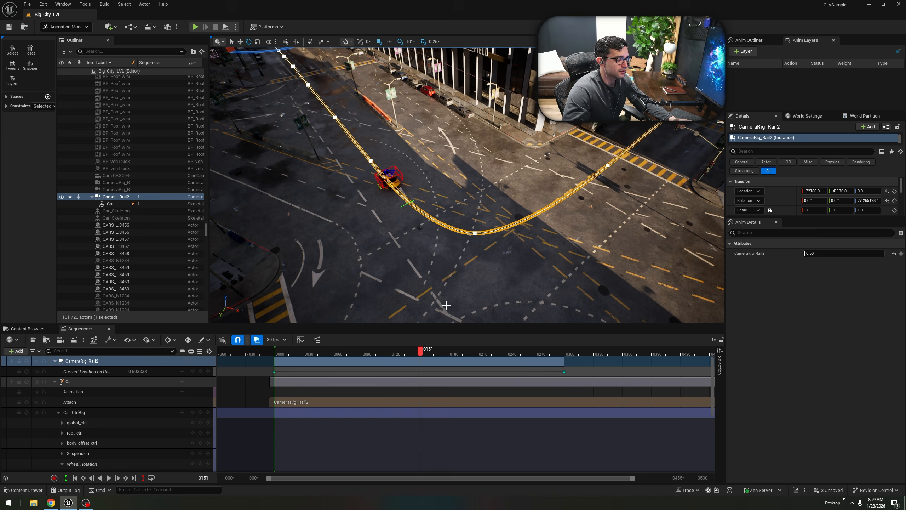
left_click_drag(422, 358, 442, 364)
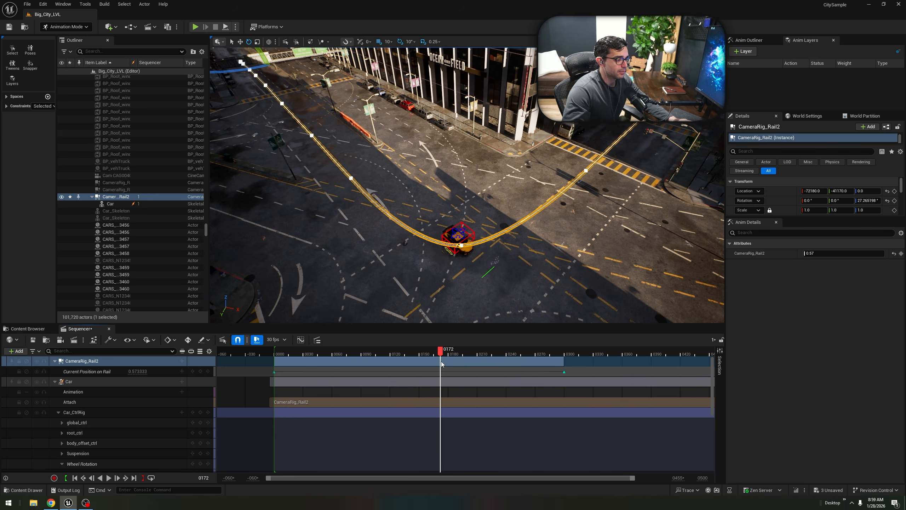
right_click_drag(463, 214, 414, 235)
right_click_drag(473, 298, 473, 298)
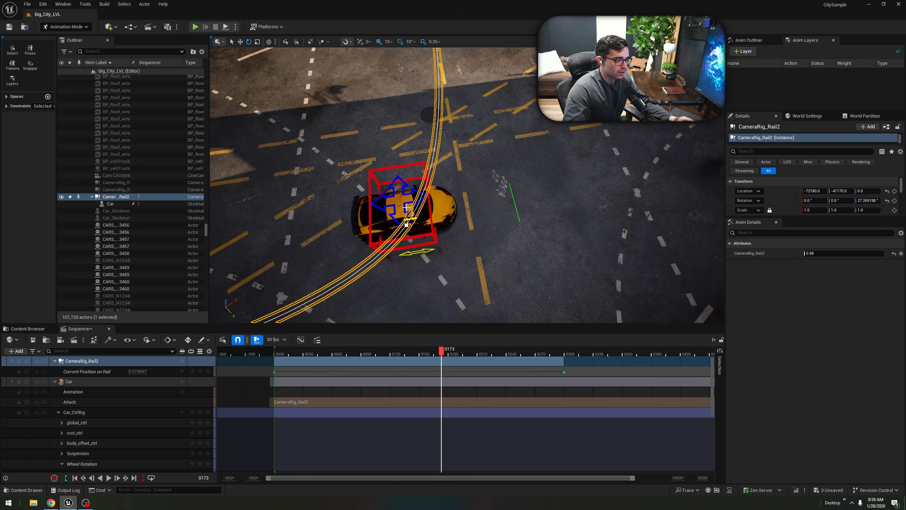
Expand the Car's Transform location and rotation, and key its Yaw at frame 173 with -149.
scroll(104, 403, "down", 8)
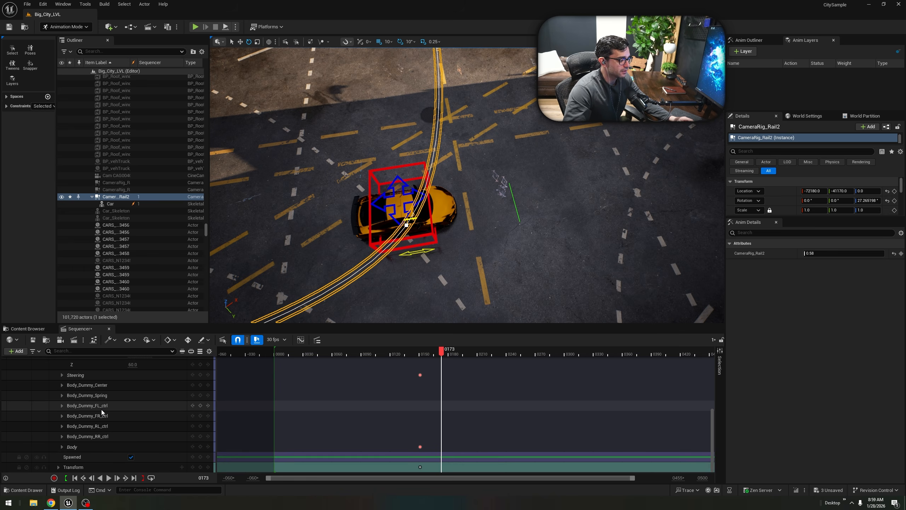
left_click(58, 468)
scroll(82, 456, "down", 3)
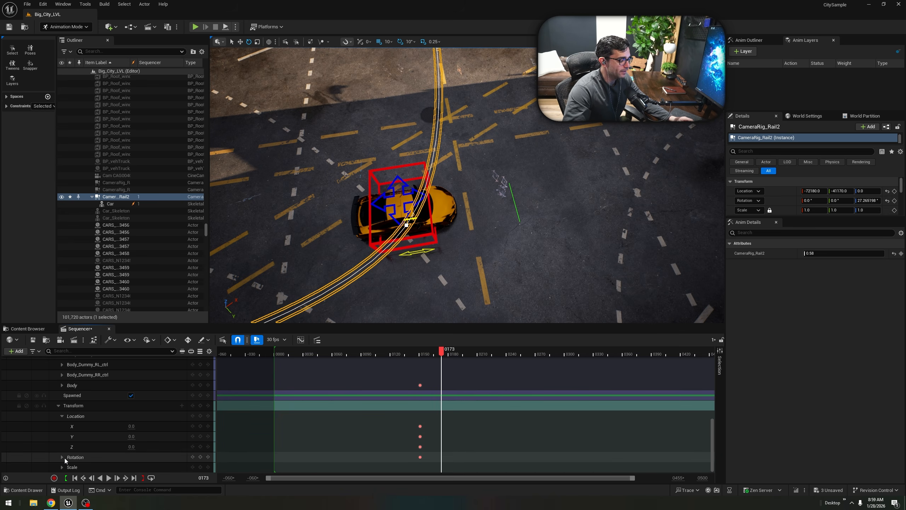
left_click(62, 457)
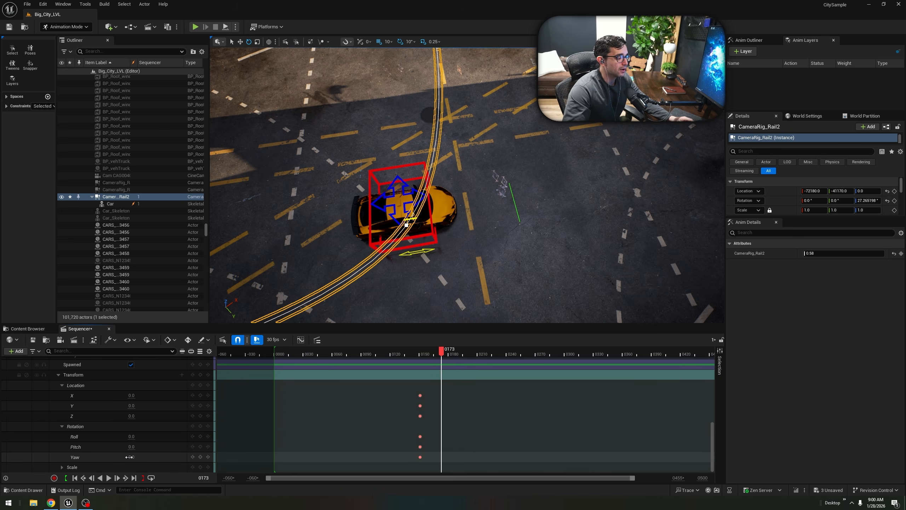
left_click_drag(129, 457, 88, 457)
right_click_drag(360, 250, 414, 250)
key("s")
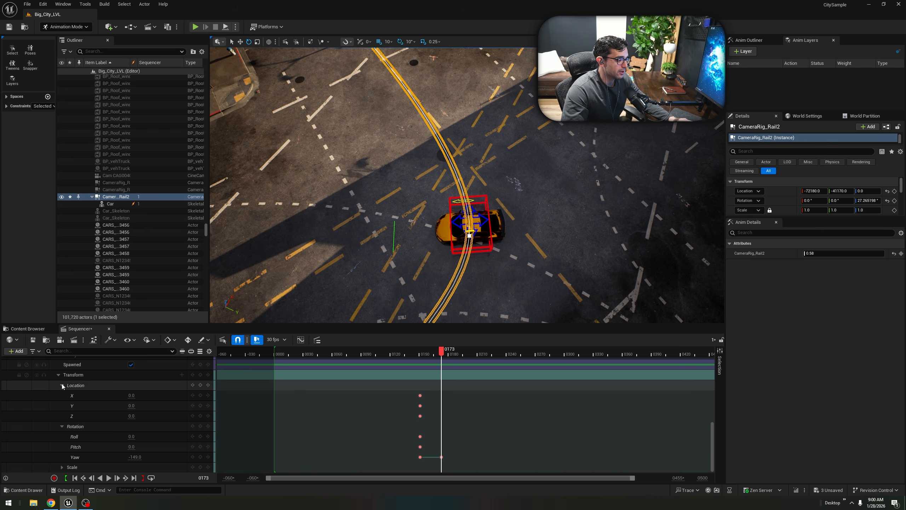
Shift the Car sideways onto the rail at frame 173 with Location X 139 and Y 78.
left_click_drag(133, 395, 152, 395)
mouse_move(443, 221)
right_mouse_down()
mouse_move(489, 218)
mouse_move(436, 228)
right_mouse_up()
key("w")
key("w")
mouse_move(498, 259)
right_mouse_down()
mouse_move(477, 258)
mouse_move(498, 259)
right_mouse_up()
key("w")
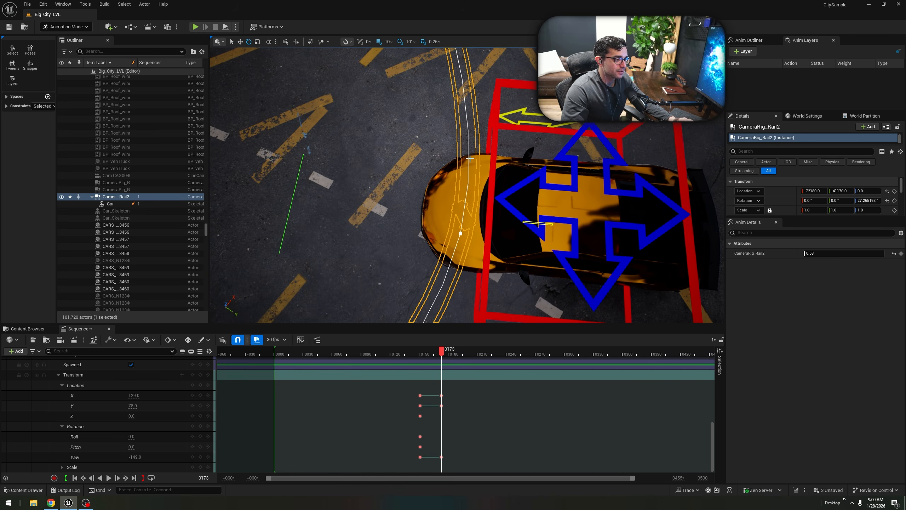
Adjust the Car's location at frame 173 to X 148 and Y 126.
scroll(468, 171, "down", 10)
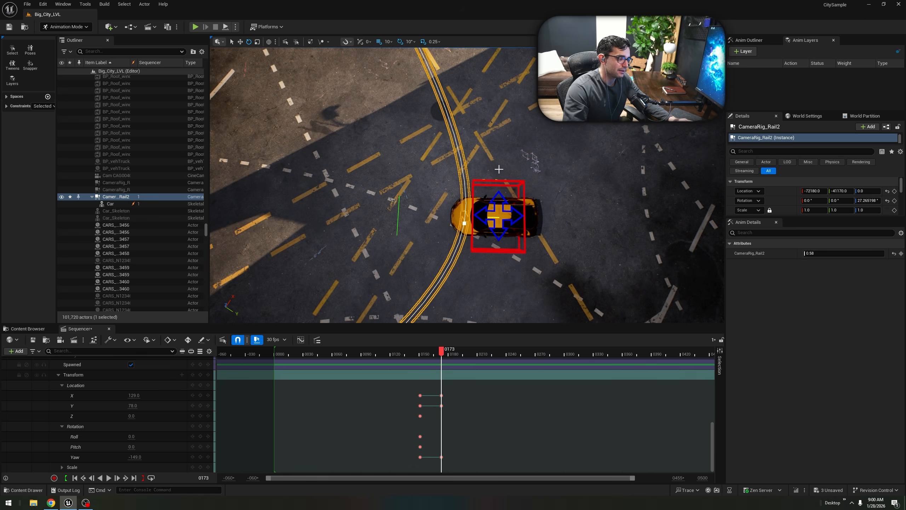
key("w")
mouse_move(499, 170)
right_mouse_down()
mouse_move(473, 171)
mouse_move(482, 169)
right_mouse_up()
key("s")
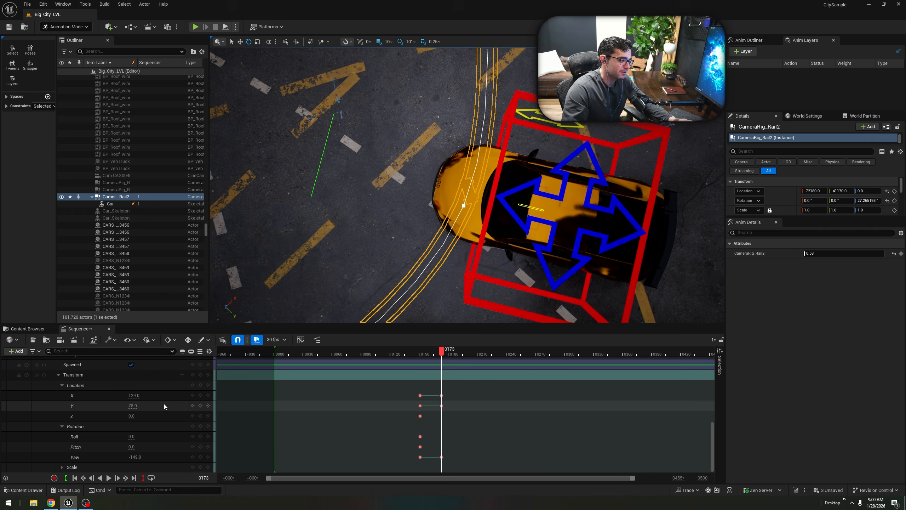
mouse_move(134, 396)
left_mouse_down()
mouse_move(142, 397)
mouse_move(134, 406)
mouse_move(151, 407)
mouse_move(142, 395)
left_mouse_up()
left_click(152, 409)
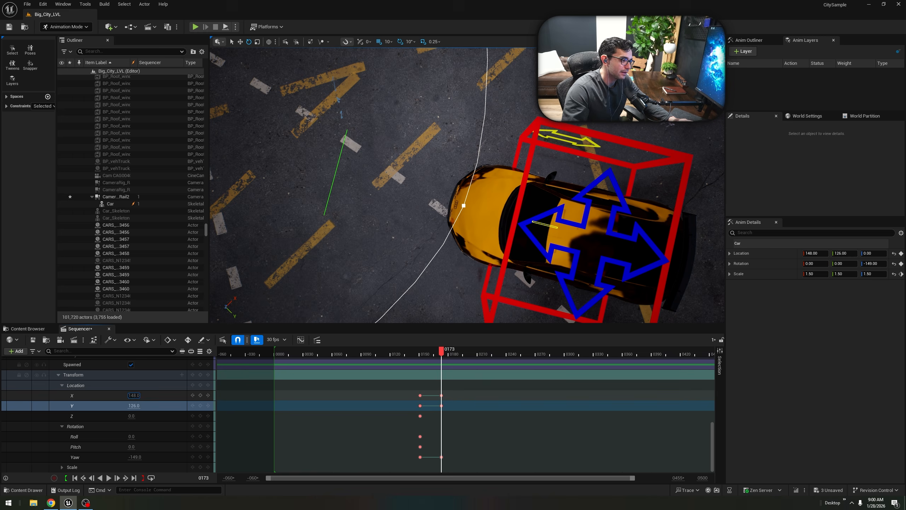
left_click(502, 216)
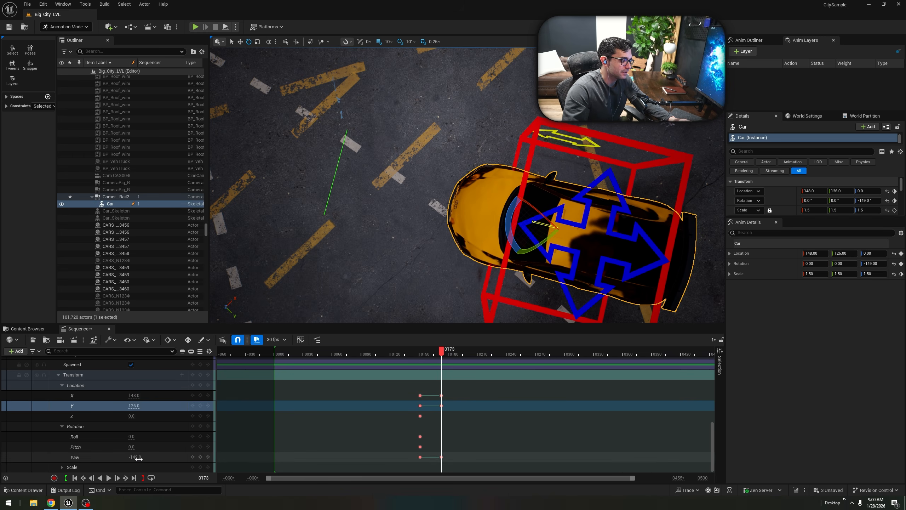
Set the Car's Yaw to -130 and its Location to X 121 and Y 114 at frame 173.
left_click_drag(133, 458, 147, 458)
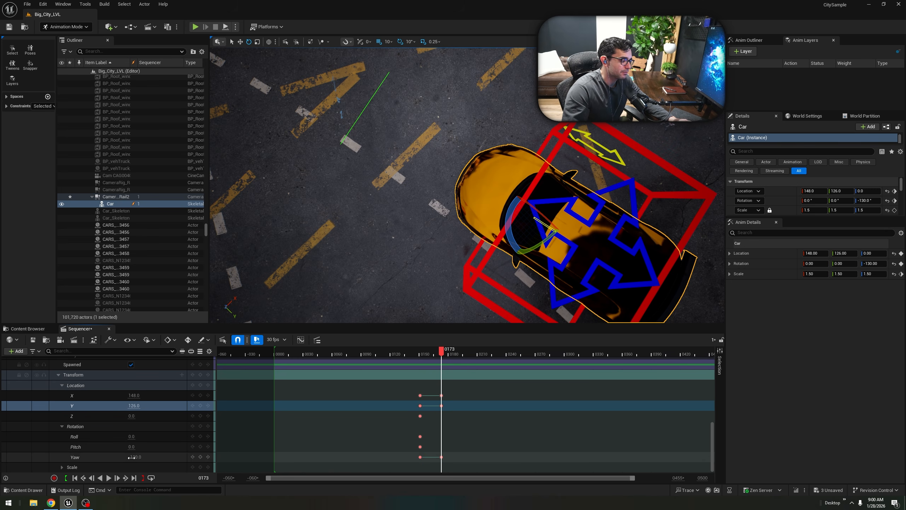
scroll(89, 404, "up", 12)
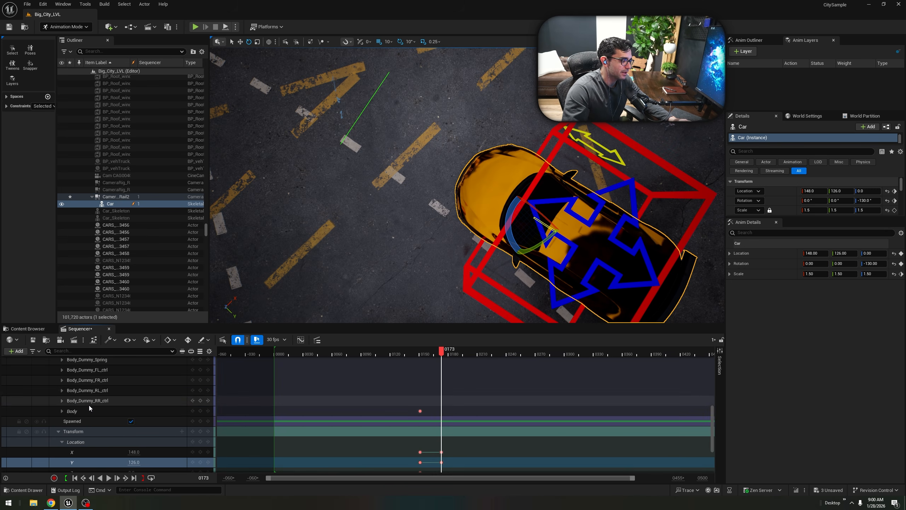
left_click(86, 363)
scroll(126, 380, "down", 10)
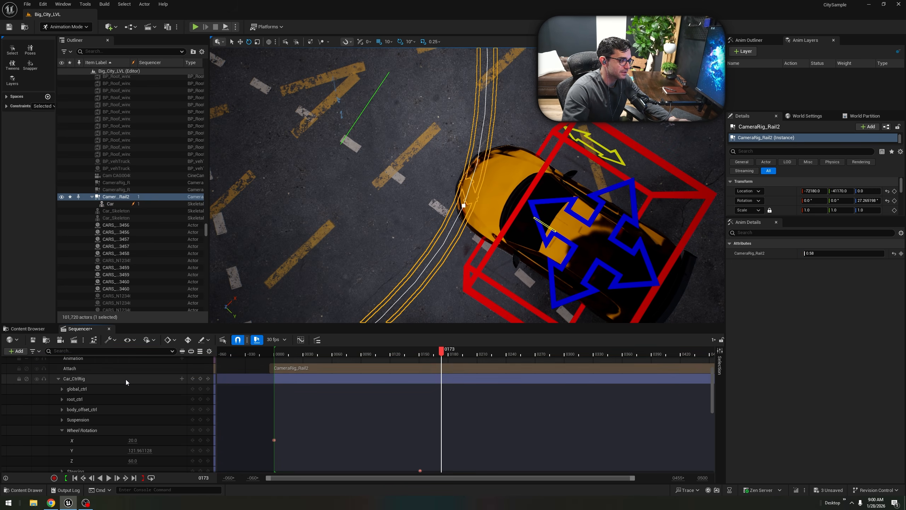
scroll(117, 397, "up", 1)
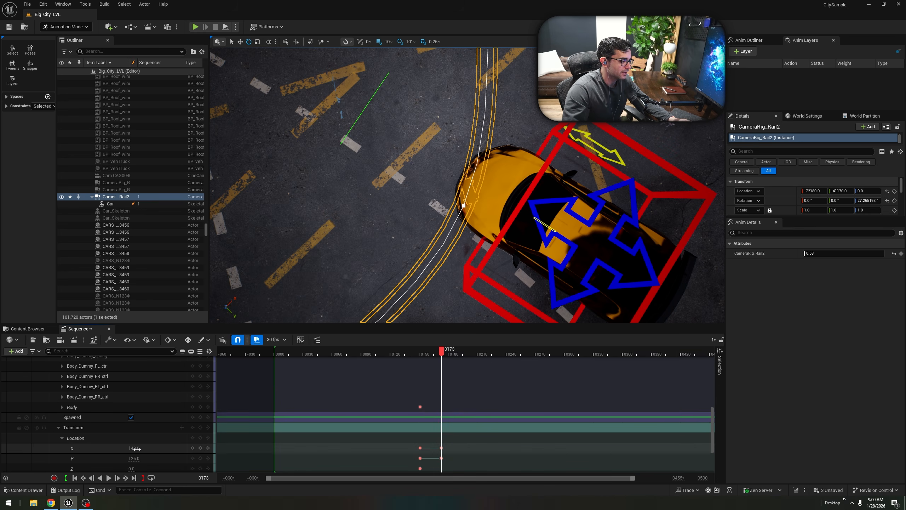
left_click(129, 449)
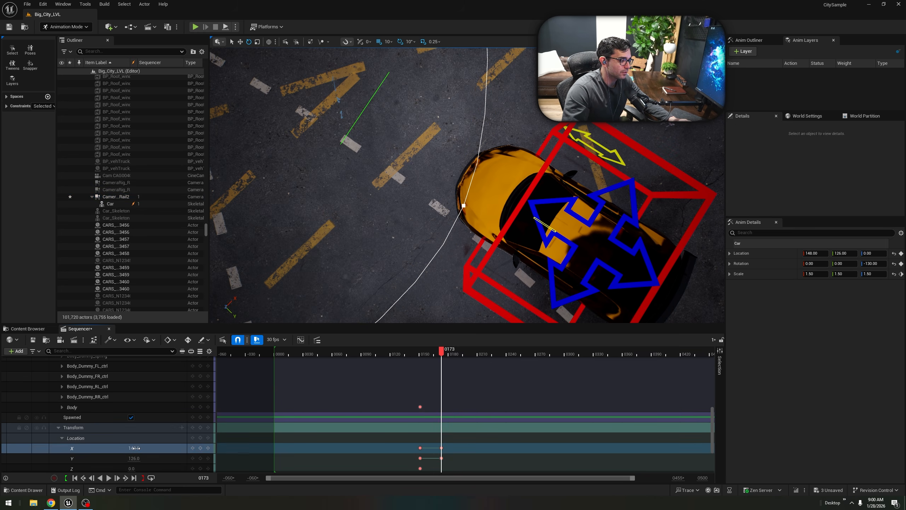
mouse_move(127, 449)
left_mouse_down()
mouse_move(120, 448)
mouse_move(130, 459)
left_mouse_up()
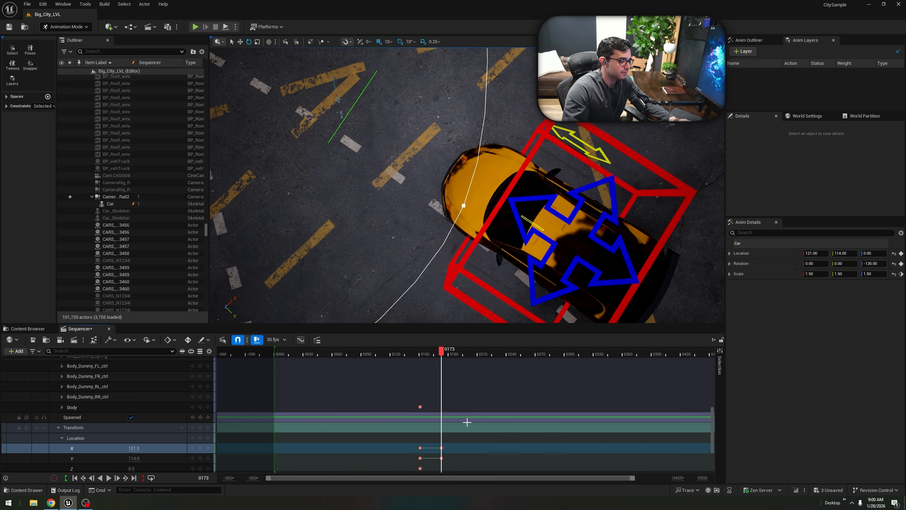
scroll(464, 415, "down", 3)
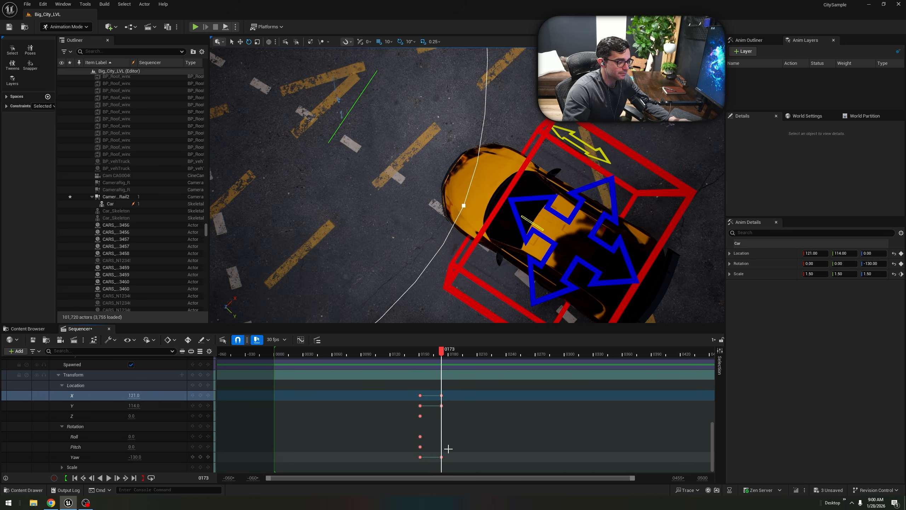
left_click(420, 436)
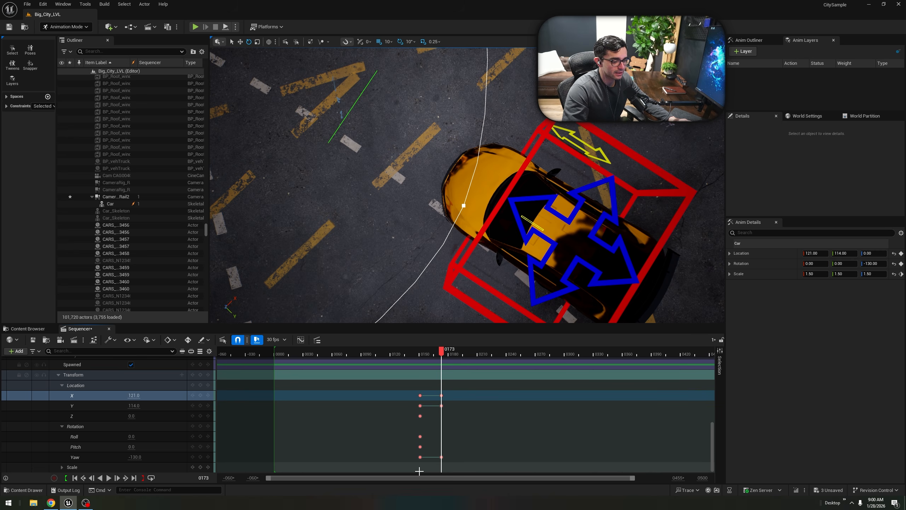
scroll(424, 439, "up", 5)
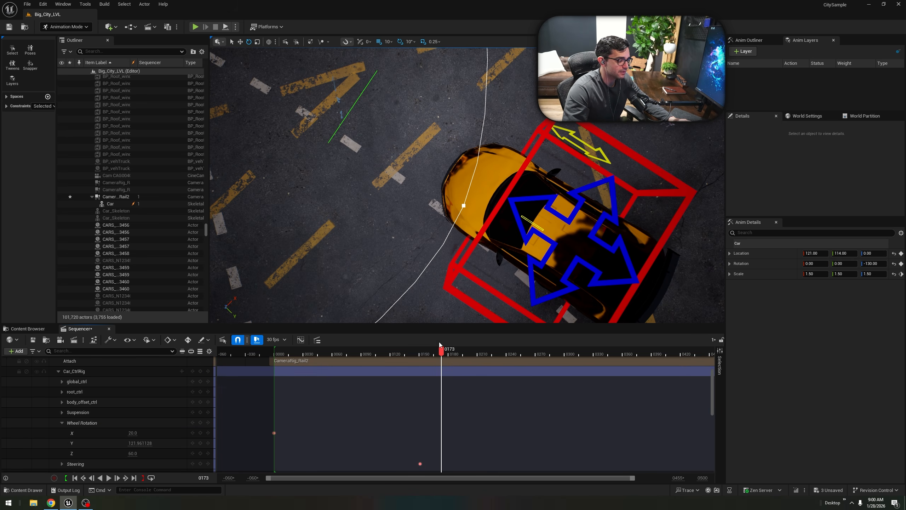
Move to frame 190 as the Car leaves the corner and key its Yaw at -146.
key("s")
right_click_drag(408, 292, 343, 221)
left_click_drag(442, 353, 459, 352)
key("f")
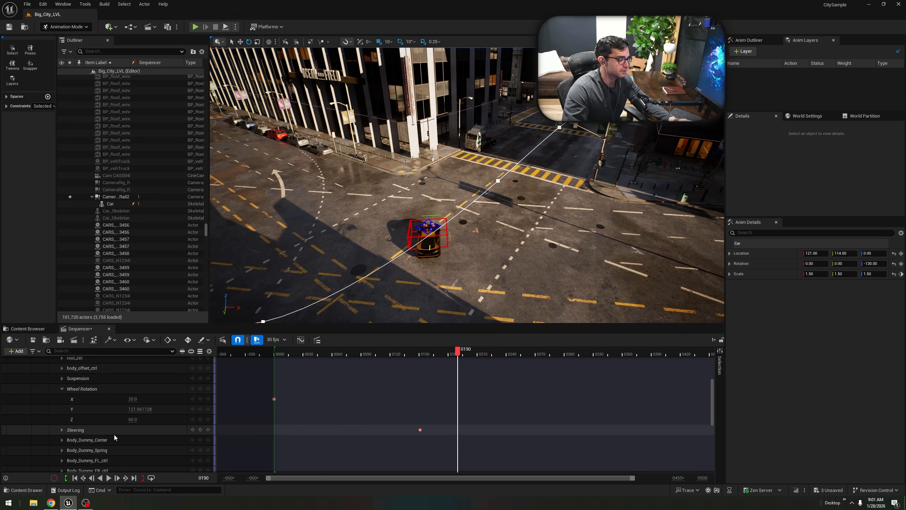
scroll(114, 435, "down", 6)
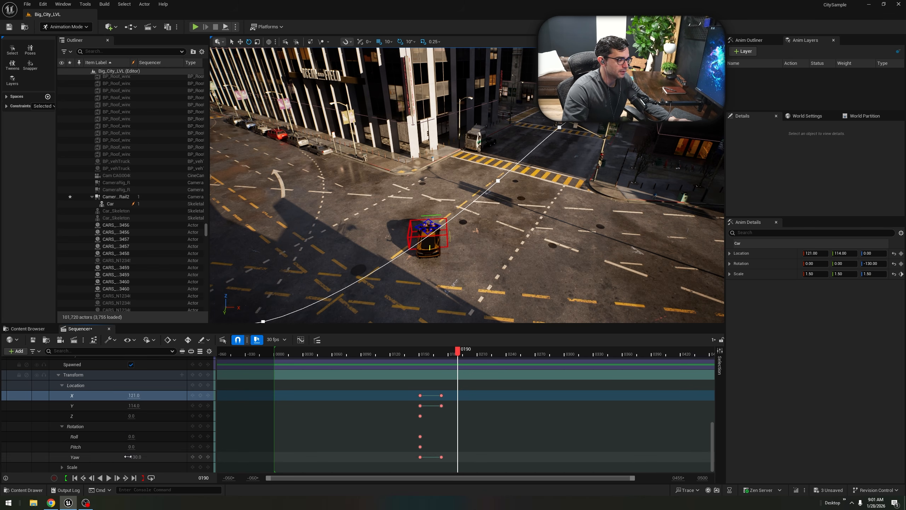
right_click_drag(410, 214, 366, 305)
key("w")
scroll(475, 225, "down", 10)
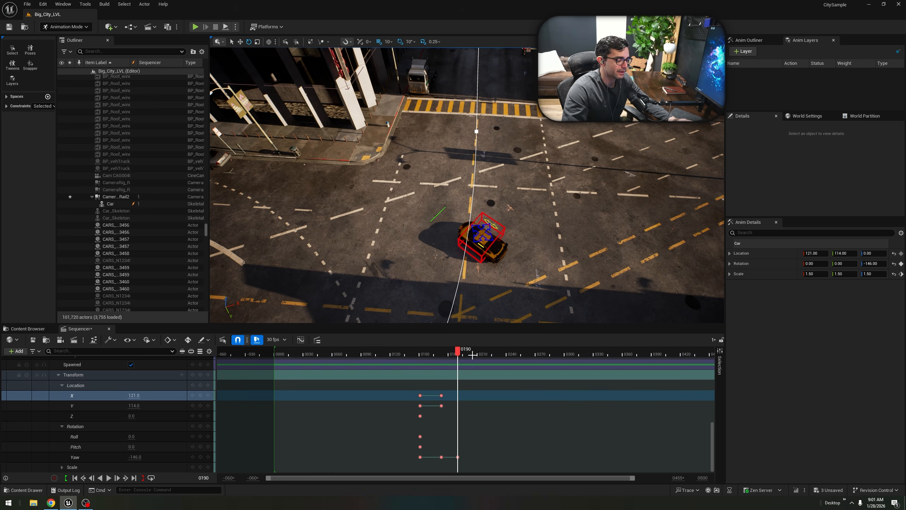
Move to frame 219 past the crosswalk and key the Car's Yaw at -92 to align it with the rail.
left_click_drag(462, 356, 486, 353)
right_click_drag(478, 250, 494, 191)
key("w")
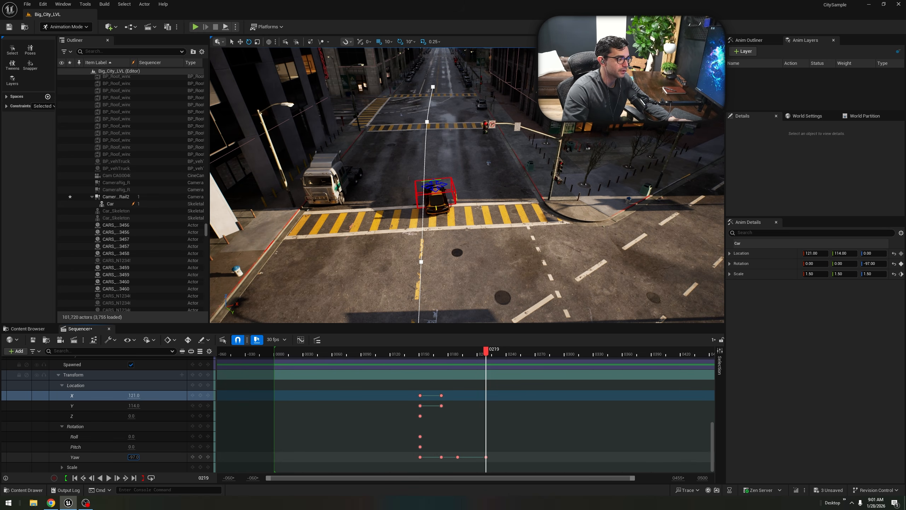
key("f")
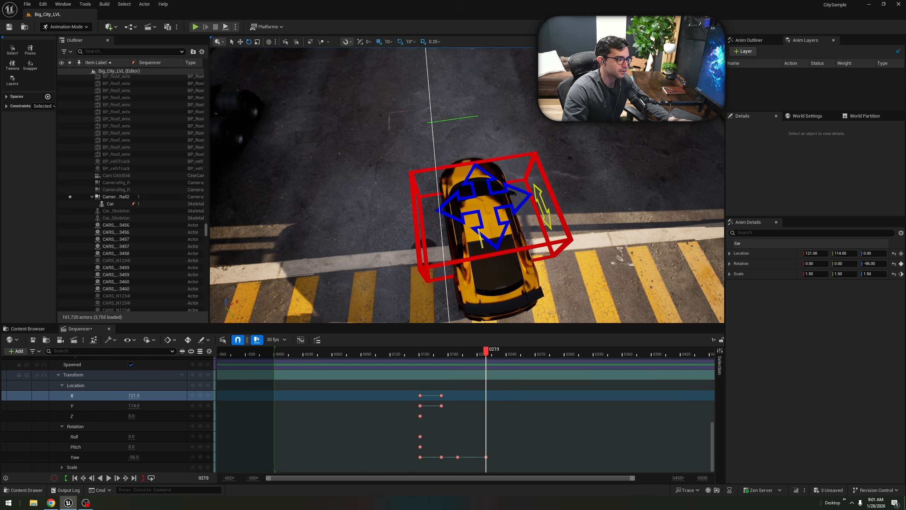
left_click_drag(133, 457, 135, 457)
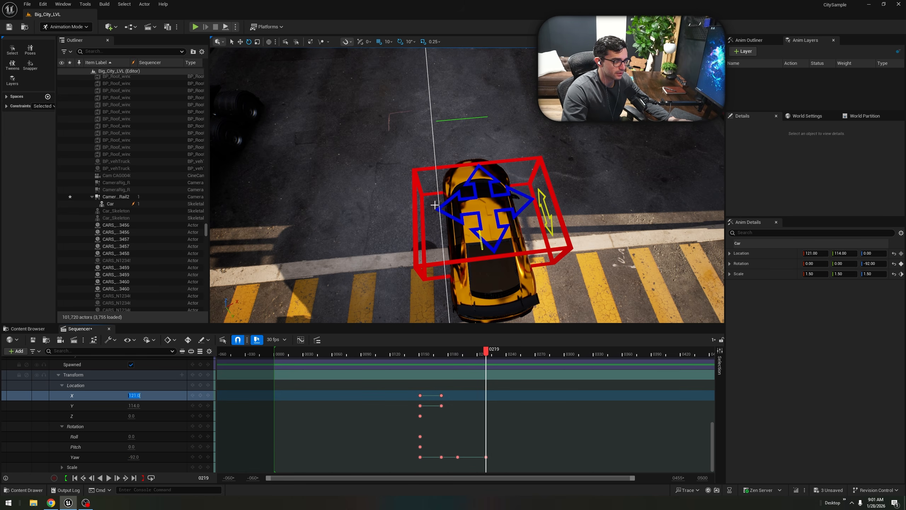
Key the Car's Location X and Y at 0 on frame 219.
type("0")
key("Return")
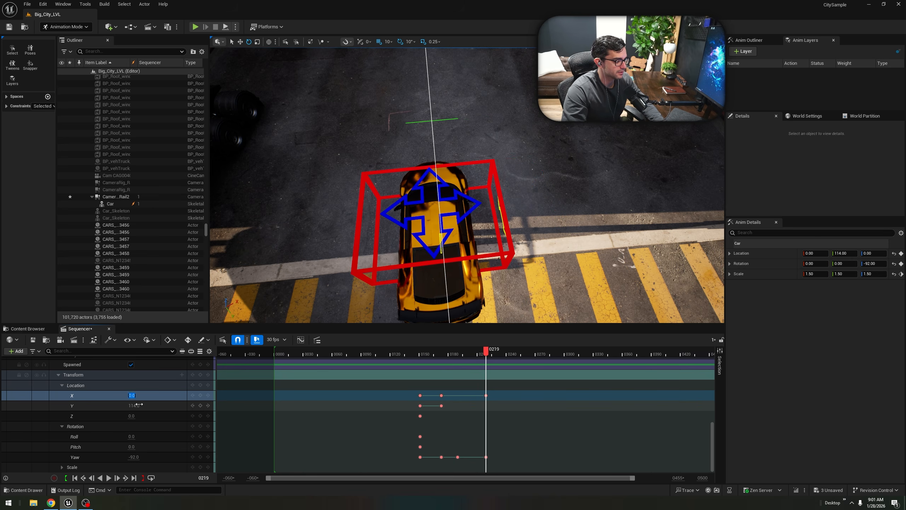
type("0")
key("Return")
Play back the Car's drift around the corner twice from before the turn, viewed from high above the intersection.
key("s")
right_click_drag(467, 186, 429, 148)
key("w")
key("s")
key("w")
key("s")
key("s")
key("s")
key("a")
left_click_drag(490, 353, 385, 367)
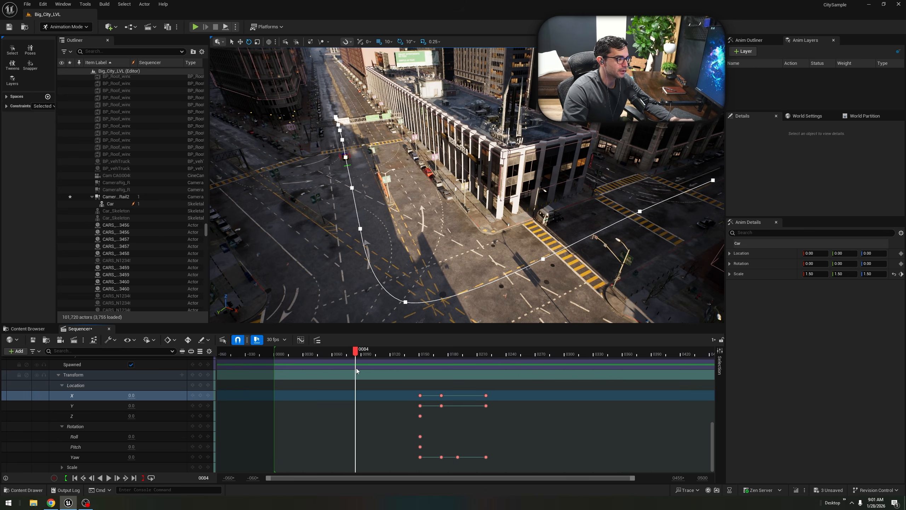
key("space")
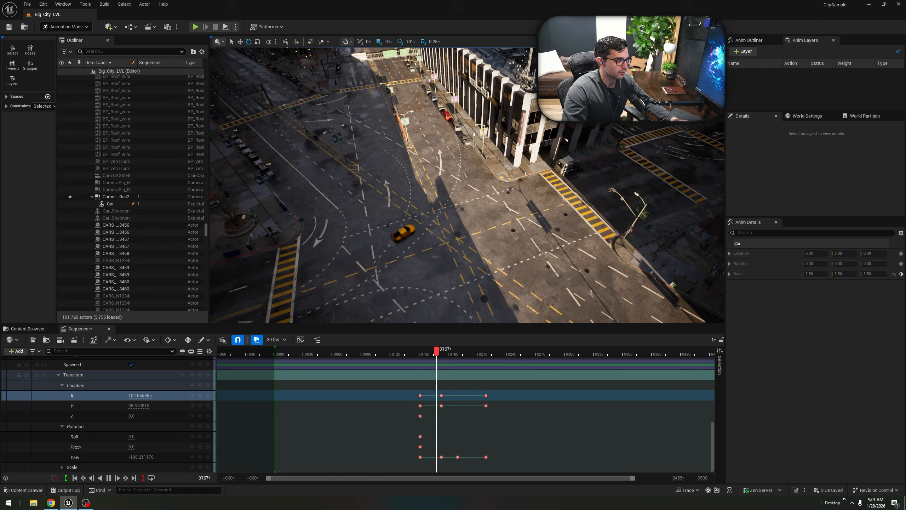
right_click_drag(468, 186, 443, 168)
left_click_drag(528, 354, 370, 367)
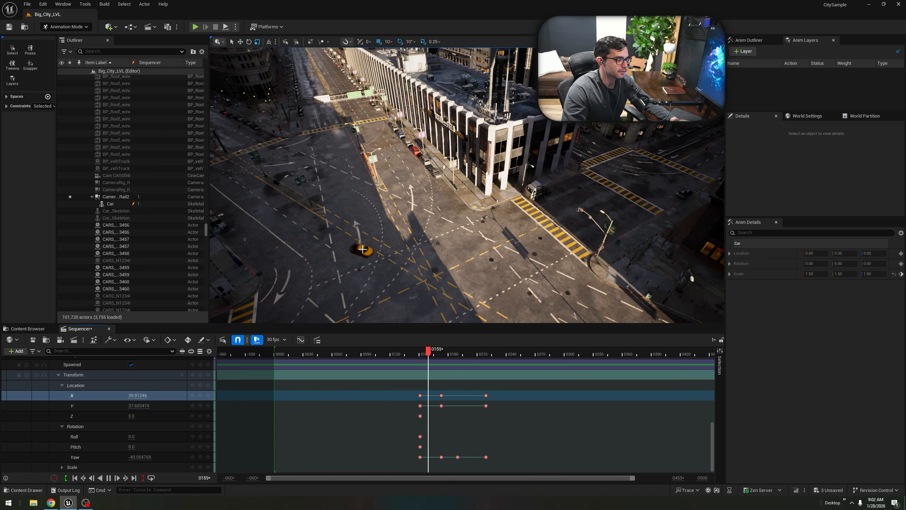
key("space")
Move to frame 150, select the Car's first location, roll and pitch keys, and collapse its Transform track.
left_click_drag(456, 352, 422, 364)
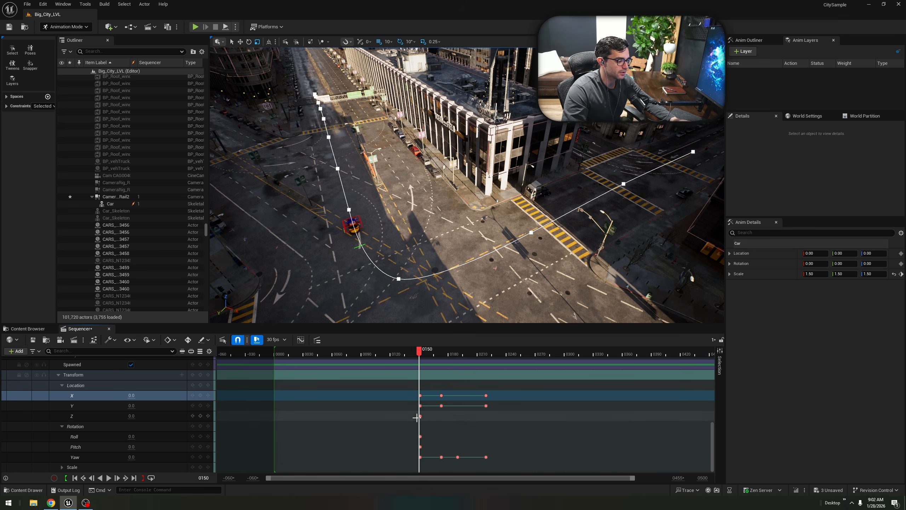
left_click_drag(415, 397, 422, 447)
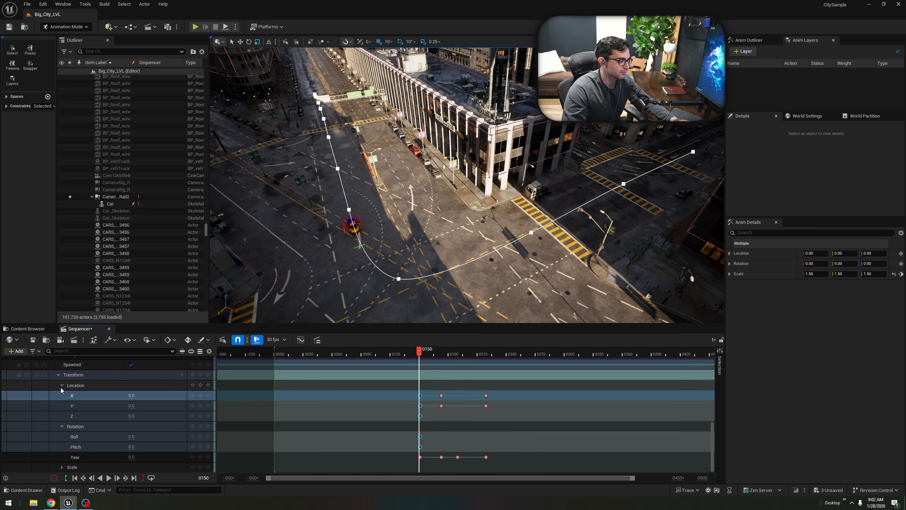
left_click(62, 385)
left_click(59, 406)
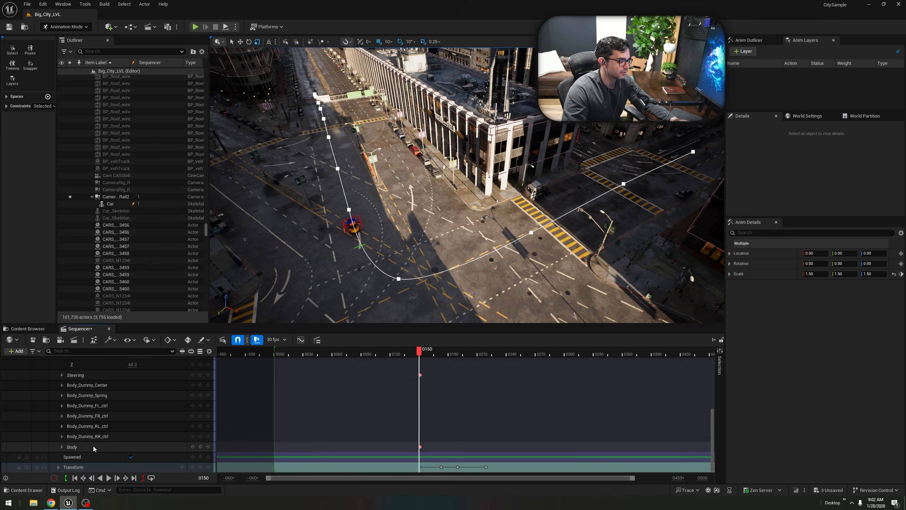
Add the Car's first Yaw key to the selected location, roll and pitch keys and move them all to frame 145.
scroll(147, 429, "up", 5)
left_click(62, 380)
scroll(59, 394, "up", 4)
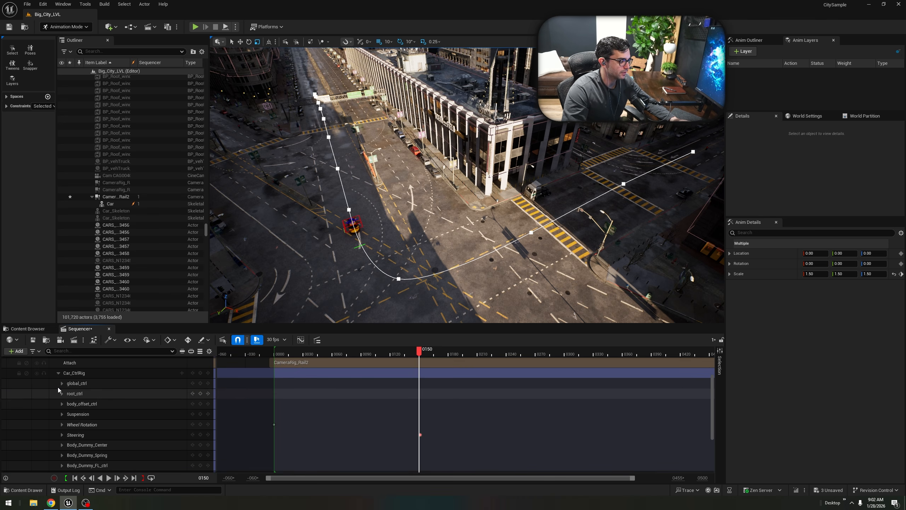
left_click(58, 373)
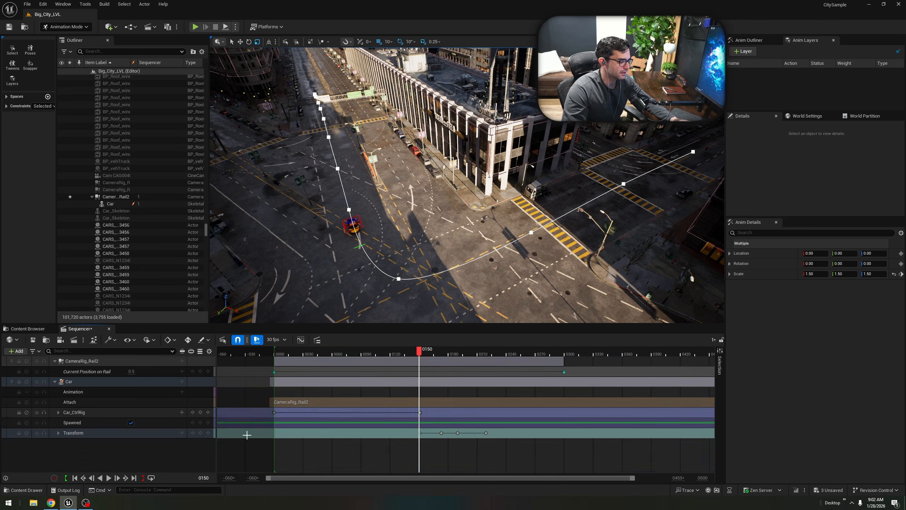
left_click(58, 413)
scroll(82, 452, "down", 5)
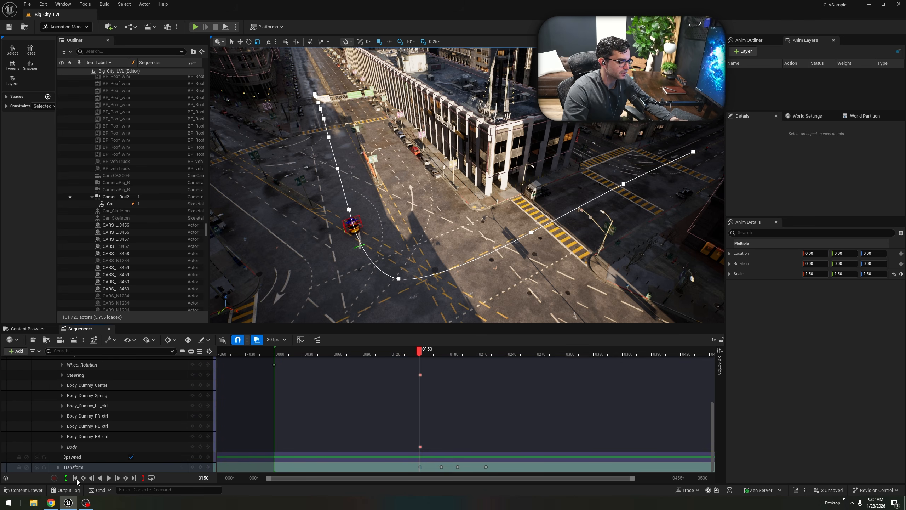
left_click(58, 467)
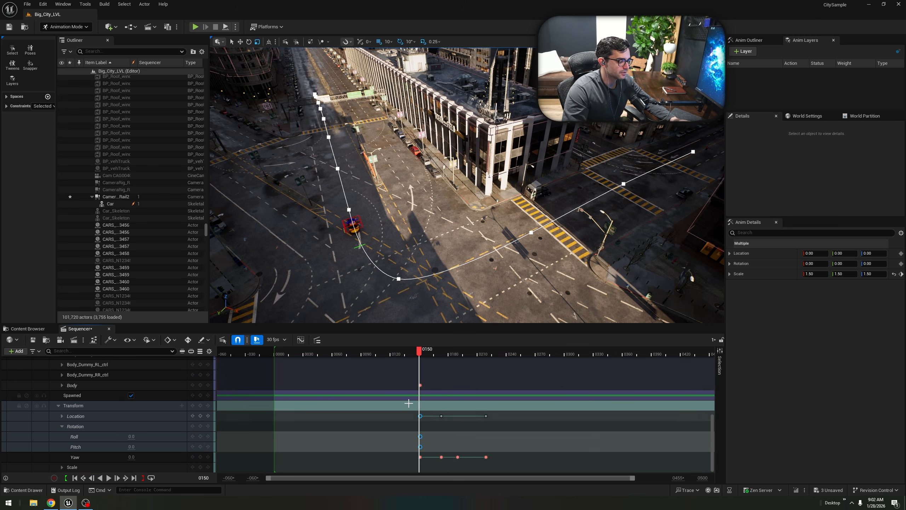
left_click(421, 458, "shift")
scroll(427, 460, "up", 1)
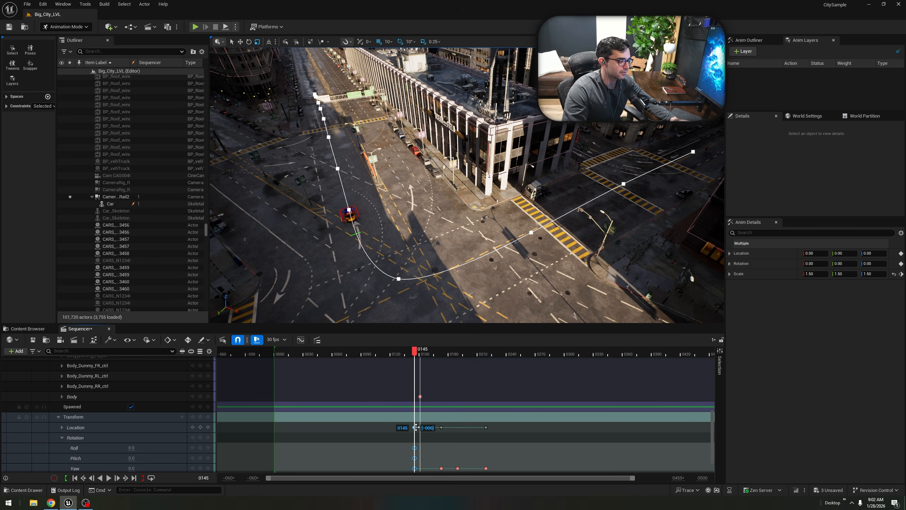
left_click_drag(416, 427, 414, 427)
Select the Car's second Location X, Location Y and Yaw keys and move them to frame 171.
left_click_drag(423, 355, 436, 357)
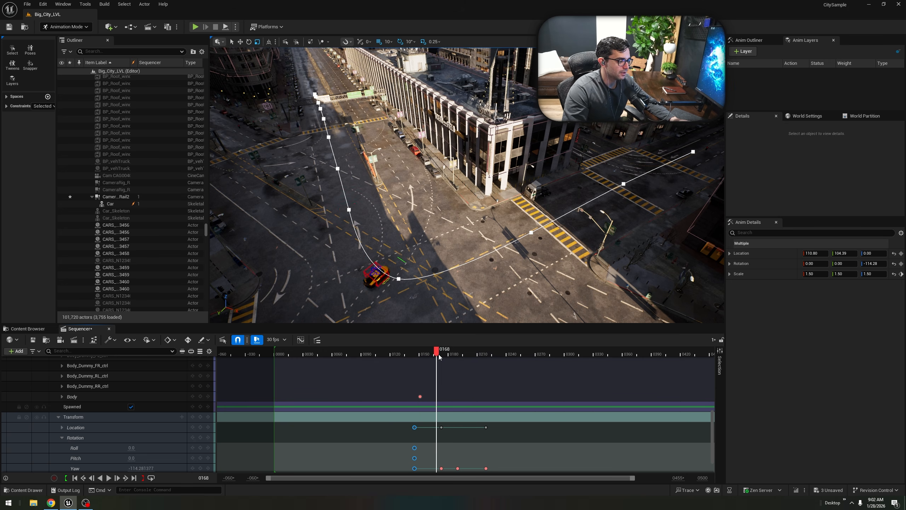
scroll(450, 445, "down", 1)
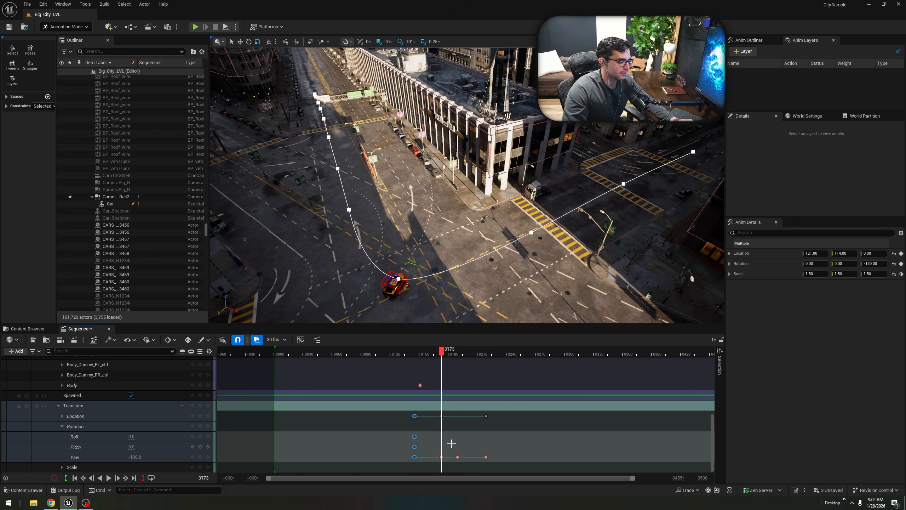
left_click(441, 457)
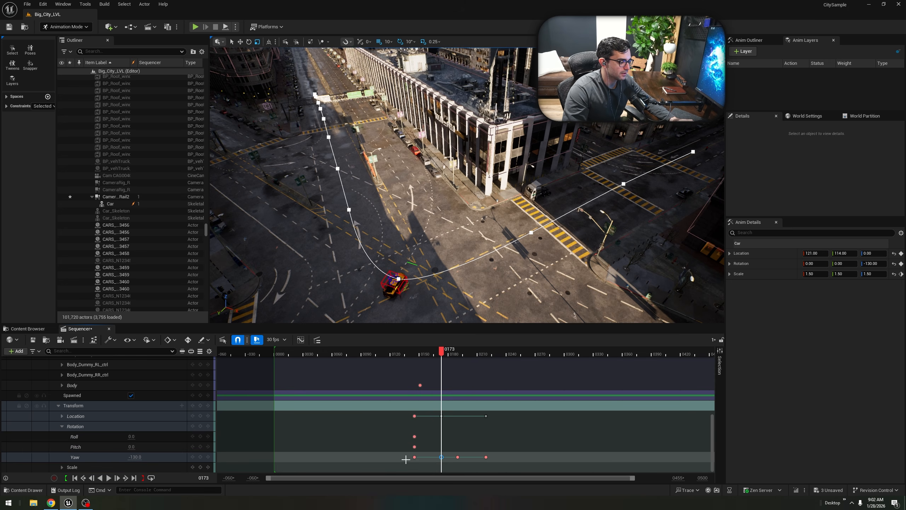
left_click(62, 416)
scroll(435, 429, "down", 3)
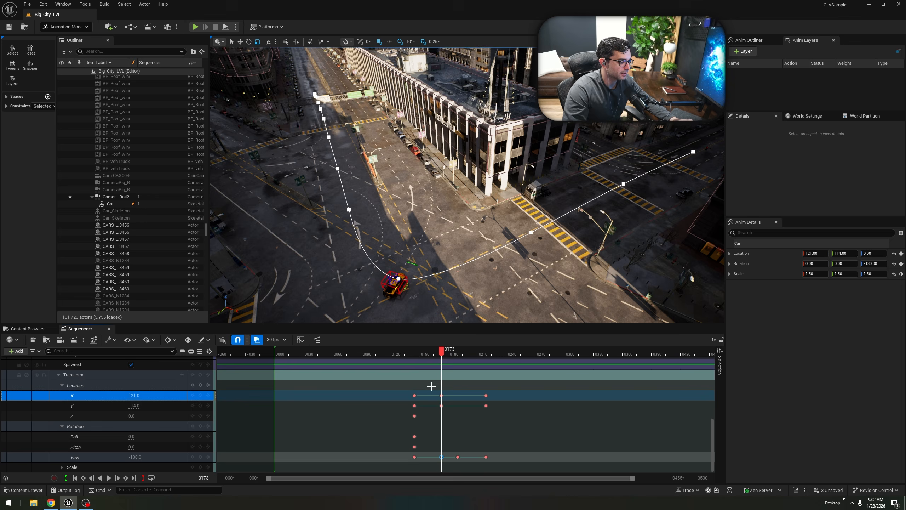
left_click_drag(428, 386, 447, 468)
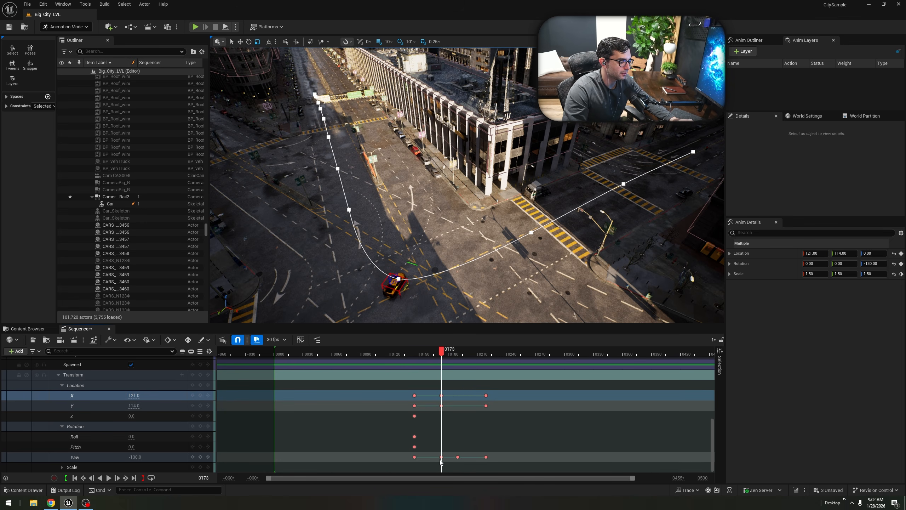
left_click(442, 458)
left_click(441, 406, "shift")
left_click(441, 395, "shift")
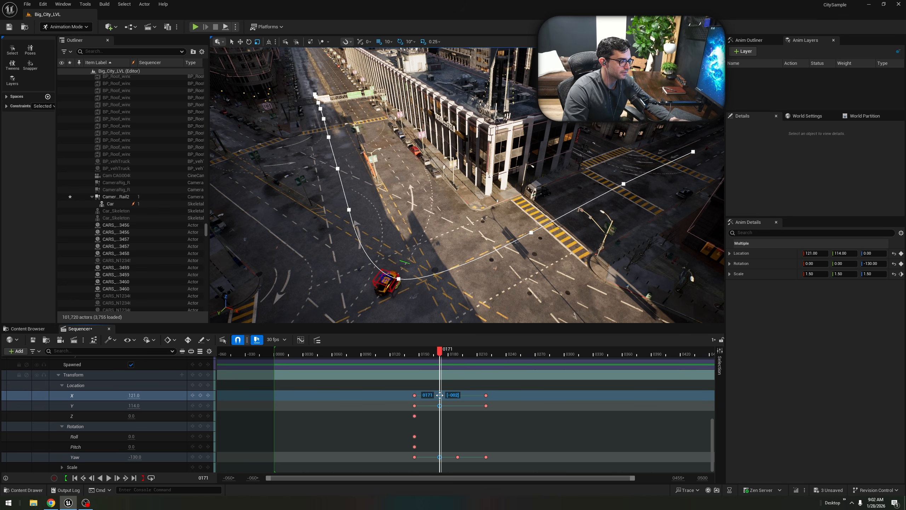
left_click_drag(439, 395, 439, 395)
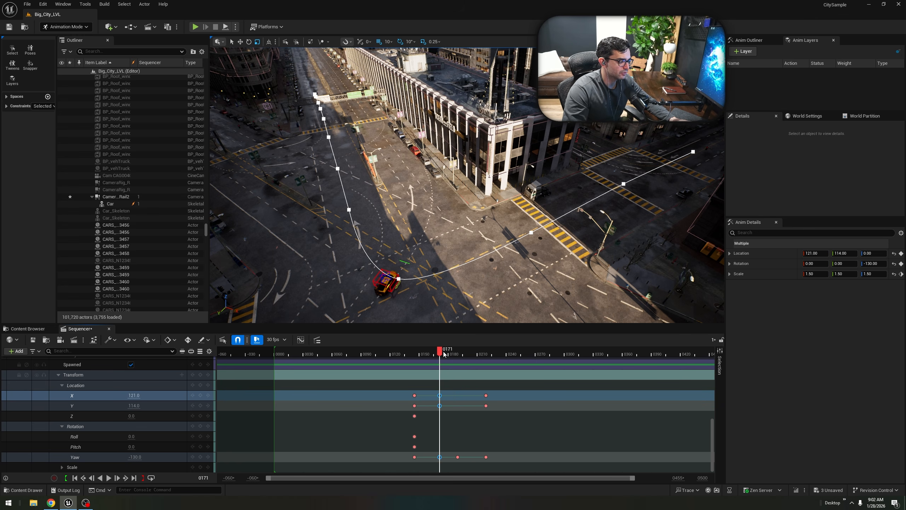
Play back the Car's drift from before the turn and check its path up to frame 210.
left_click_drag(443, 352, 383, 354)
key("space")
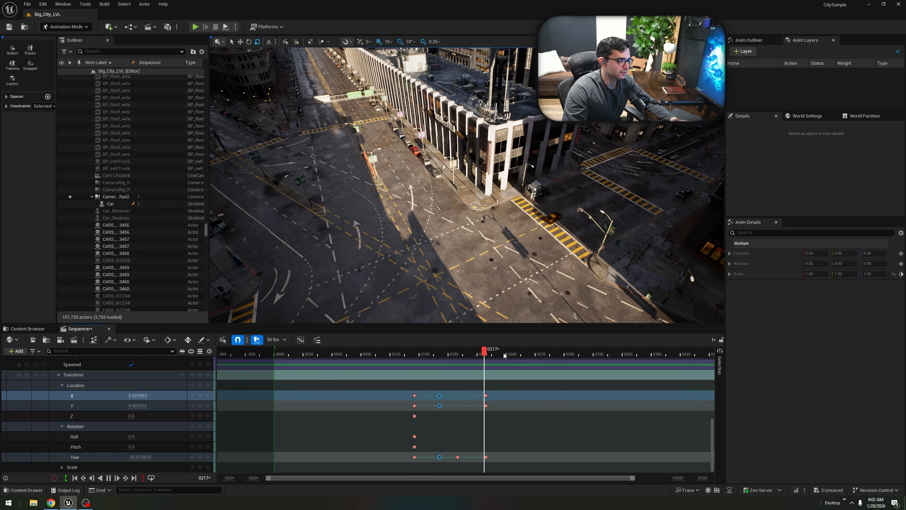
left_click(489, 357)
key("space")
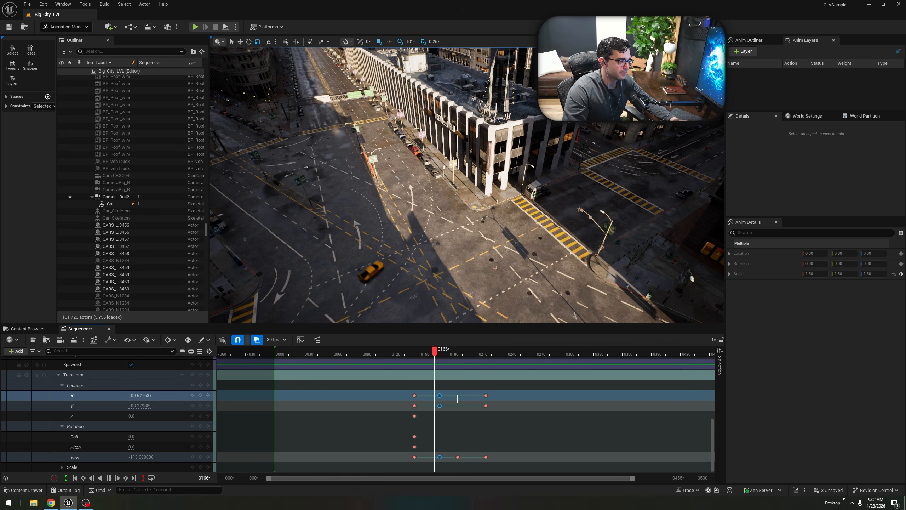
left_click(465, 357)
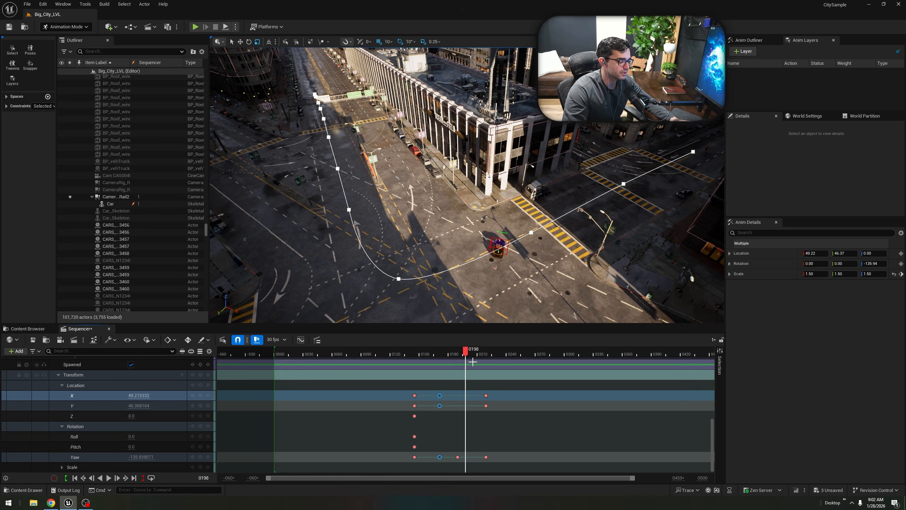
left_click_drag(466, 357, 477, 354)
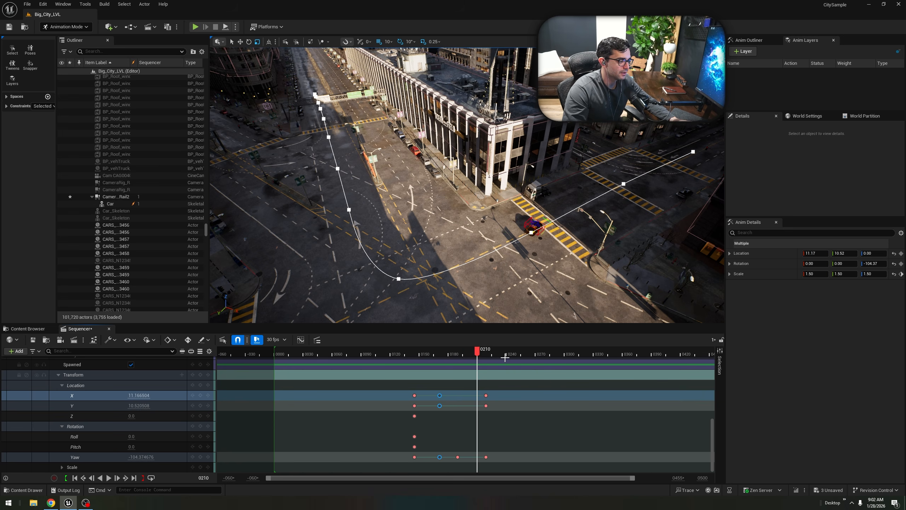
Move the Car's last Location X, Location Y and Yaw keys to frame 216 and play back the turn.
left_click_drag(496, 462, 495, 391)
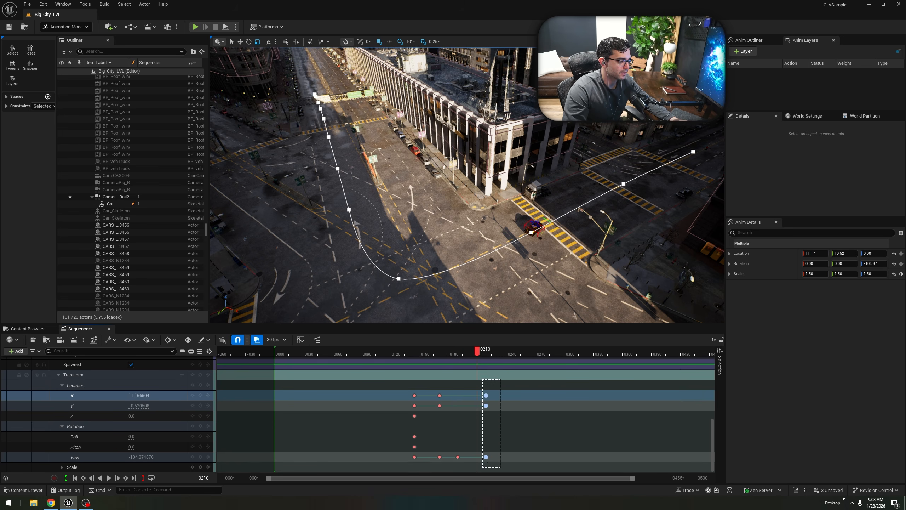
left_click(489, 397)
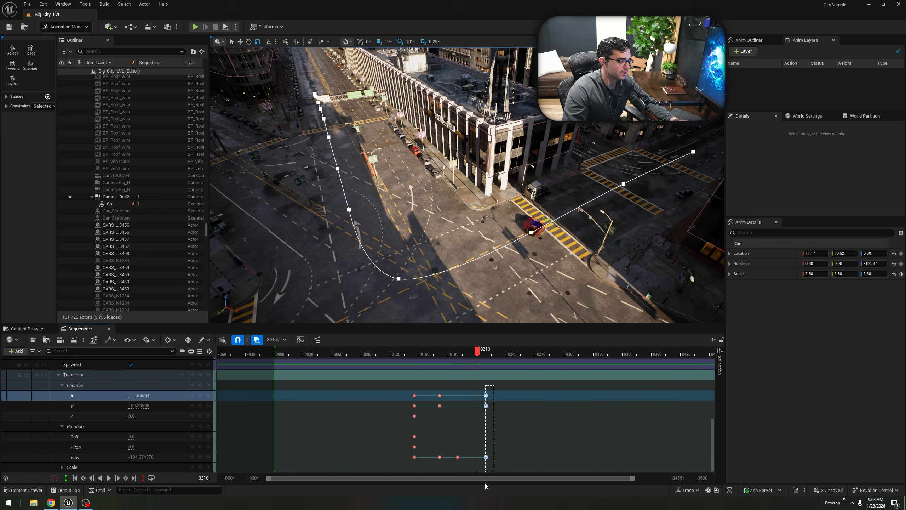
left_click(486, 395)
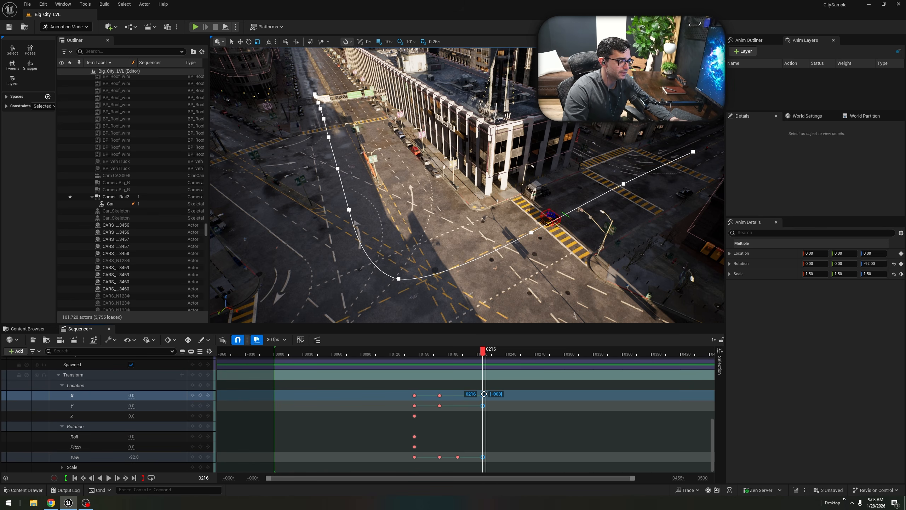
left_click_drag(491, 353, 396, 352)
key("space")
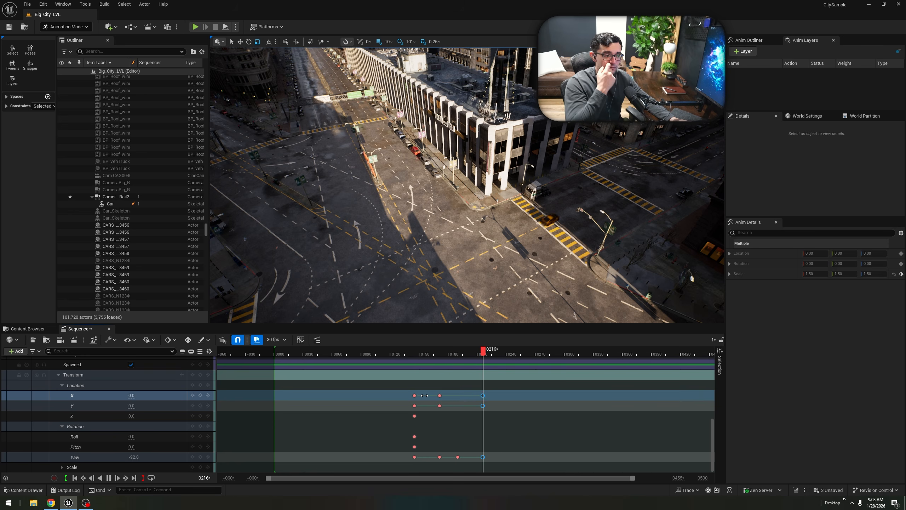
key("space")
Collapse the Car's Transform track and move the Steering and Body keys to frame 145.
scroll(61, 411, "up", 3)
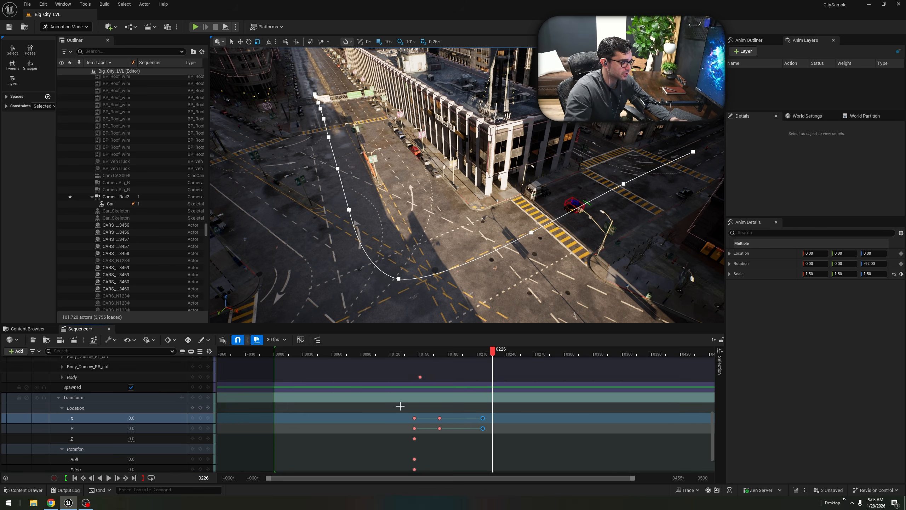
left_click(59, 421)
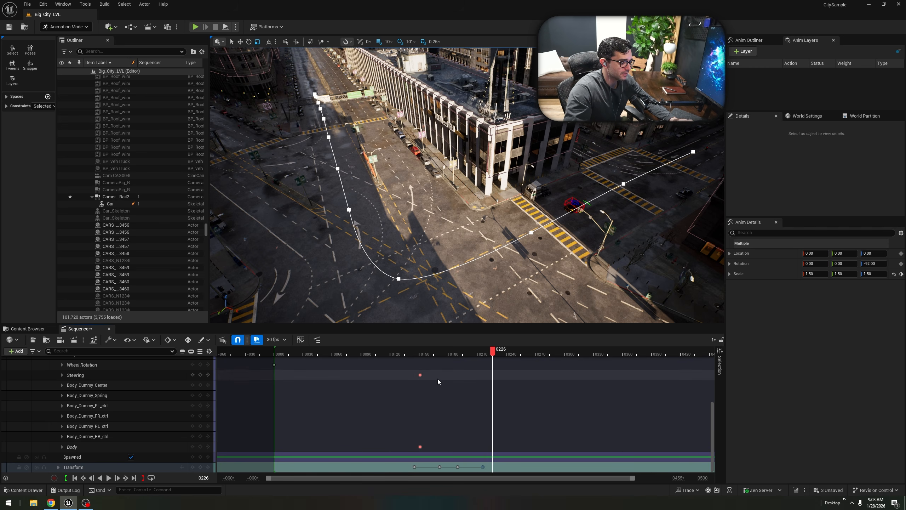
left_click(423, 375)
left_click_drag(423, 374, 415, 379)
scroll(461, 431, "up", 3)
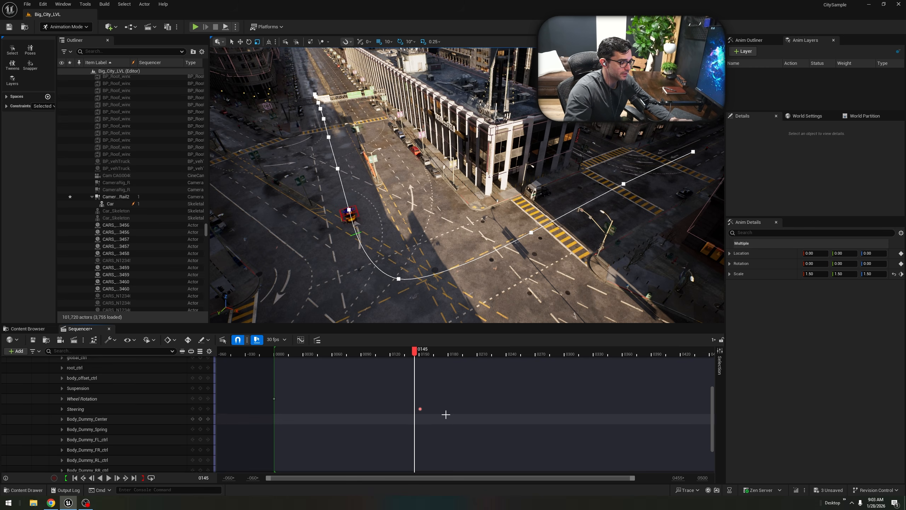
scroll(445, 415, "down", 2)
left_click_drag(450, 468, 418, 386)
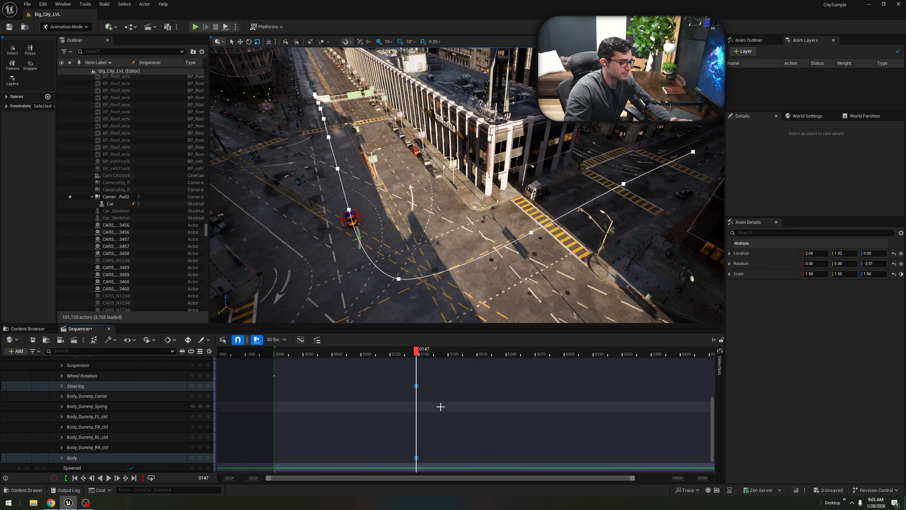
scroll(439, 405, "down", 1)
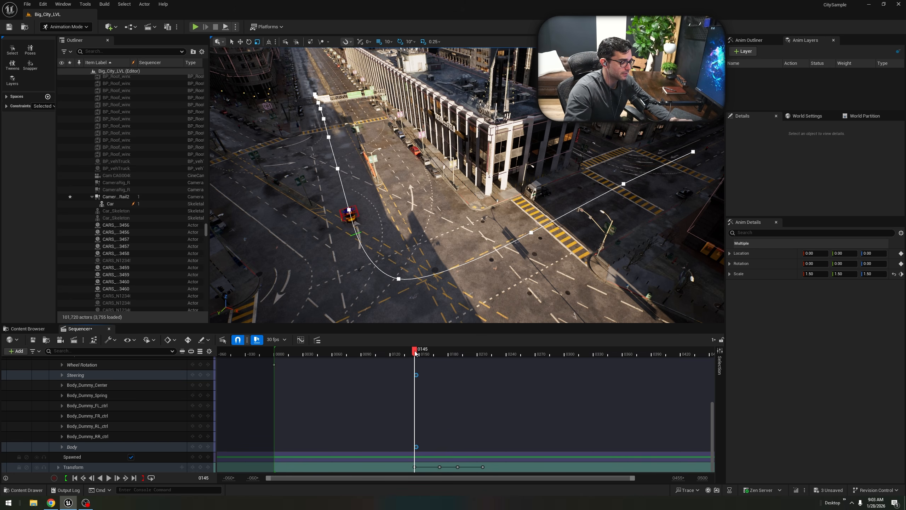
left_click(416, 375)
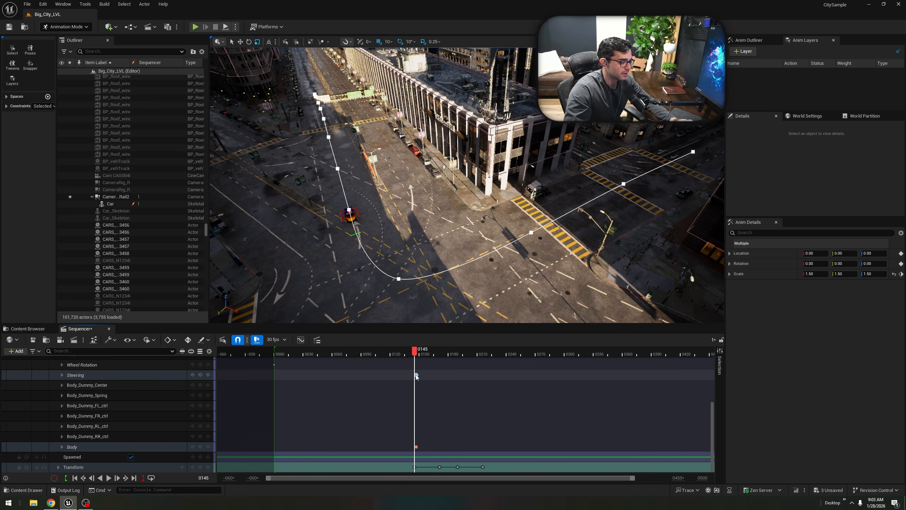
left_click_drag(410, 376, 426, 456)
left_click(393, 354)
mouse_move(416, 375)
left_mouse_down()
mouse_move(431, 379)
mouse_move(423, 381)
left_mouse_up()
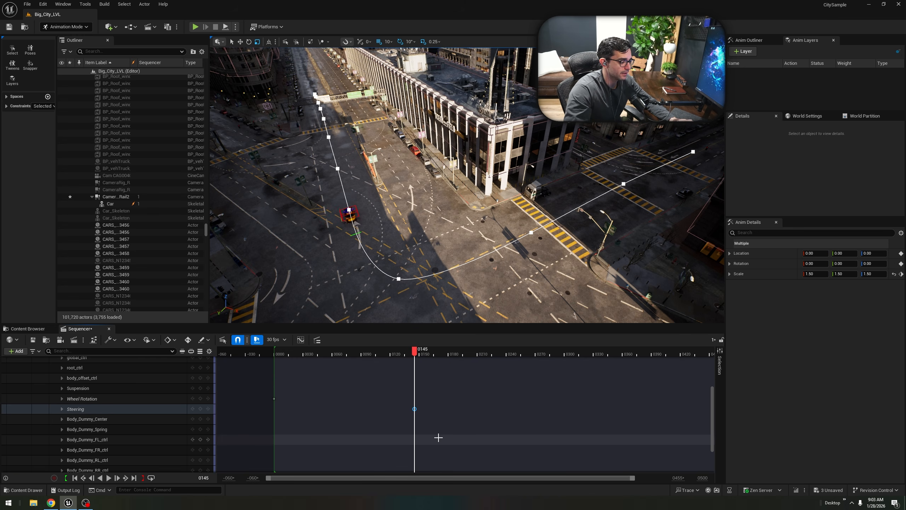
scroll(438, 439, "up", 3)
scroll(439, 449, "down", 5)
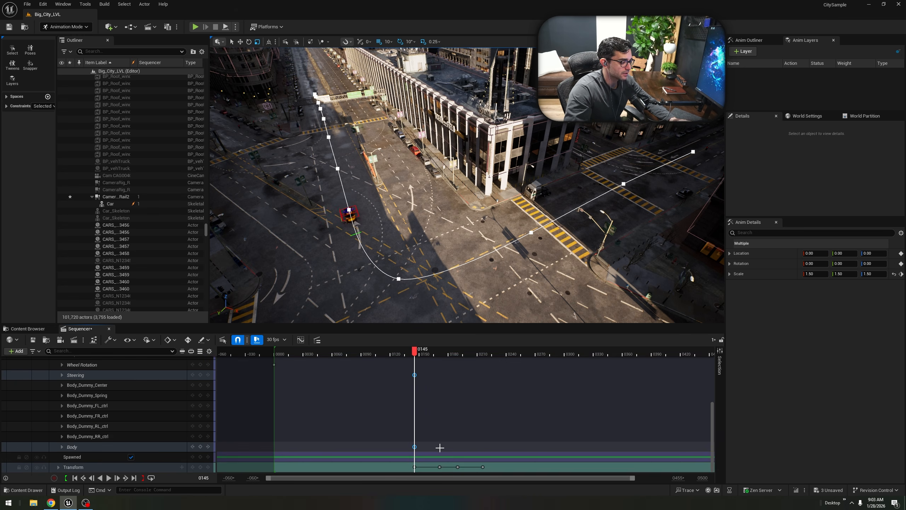
At frame 150, shift the Car's Steering control sideways to about -8.5 in X and -70 in Y, viewed close to the car.
right_click_drag(428, 271, 508, 218)
key("w")
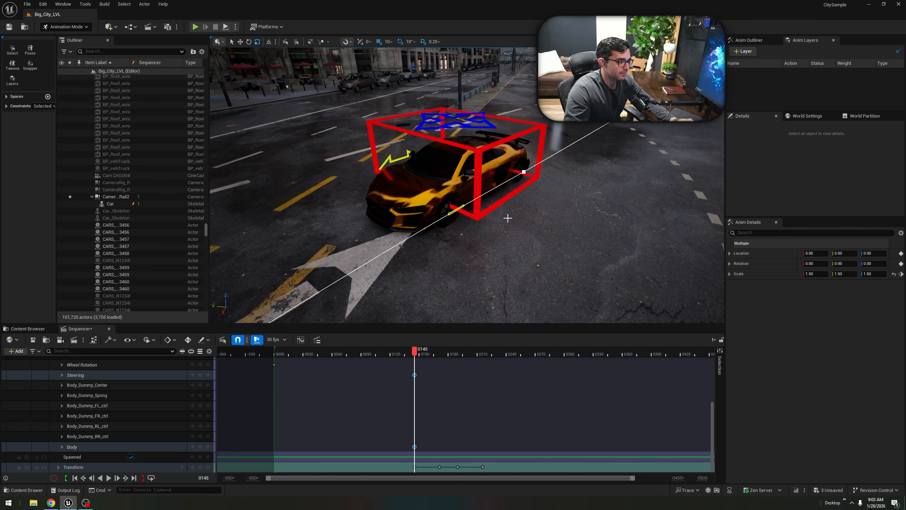
right_click_drag(437, 221, 467, 360)
mouse_move(415, 352)
left_mouse_down()
mouse_move(440, 353)
mouse_move(421, 356)
left_mouse_up()
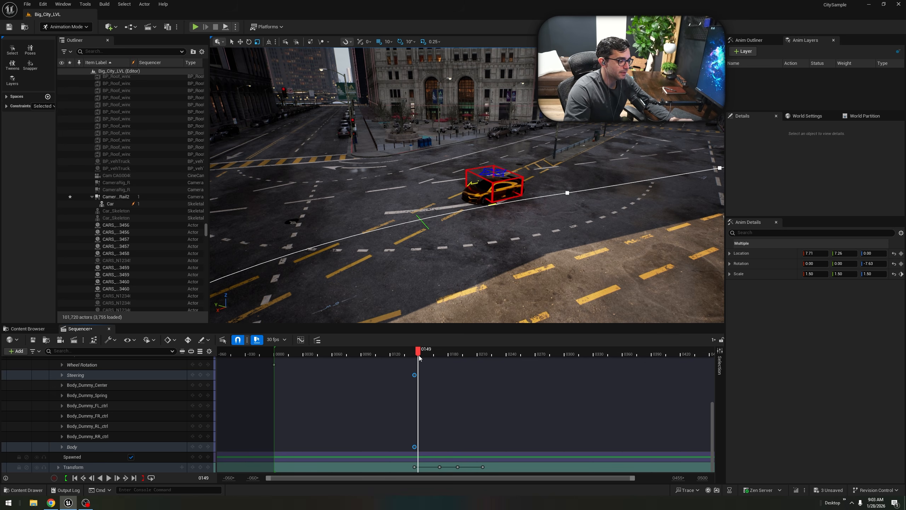
left_click_drag(419, 358, 420, 358)
right_click_drag(486, 243, 485, 243)
key("w")
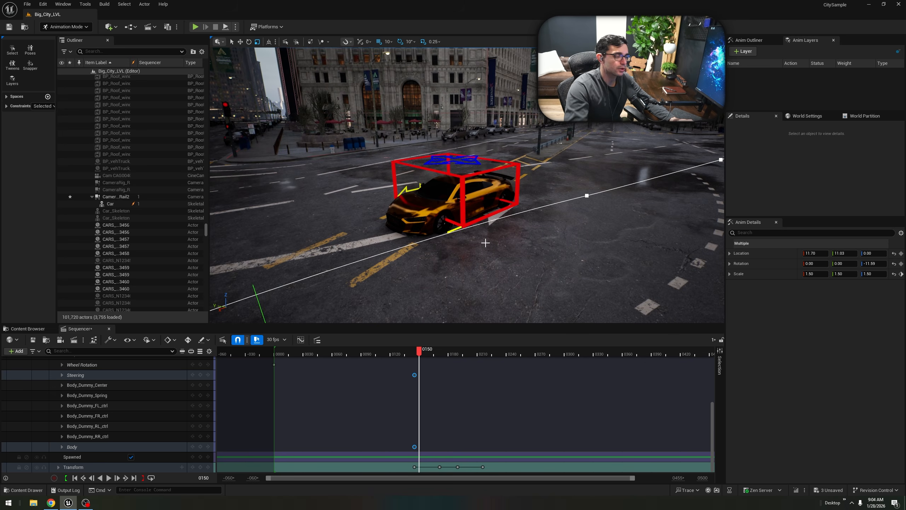
left_click(74, 377)
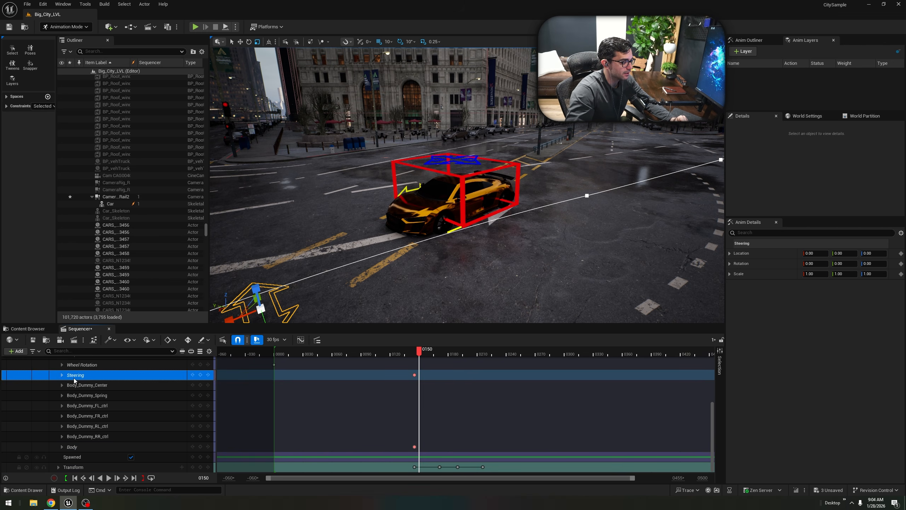
left_click(61, 376)
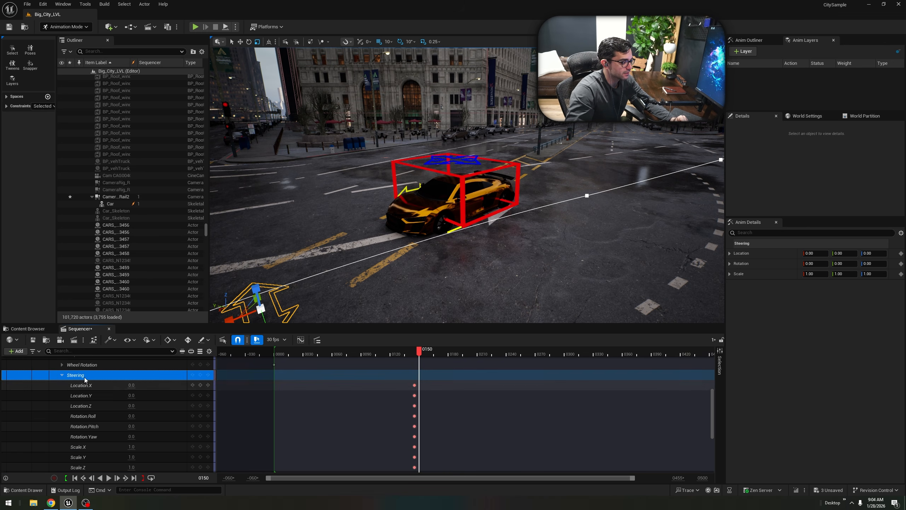
right_click_drag(382, 273, 357, 270)
left_click(62, 375)
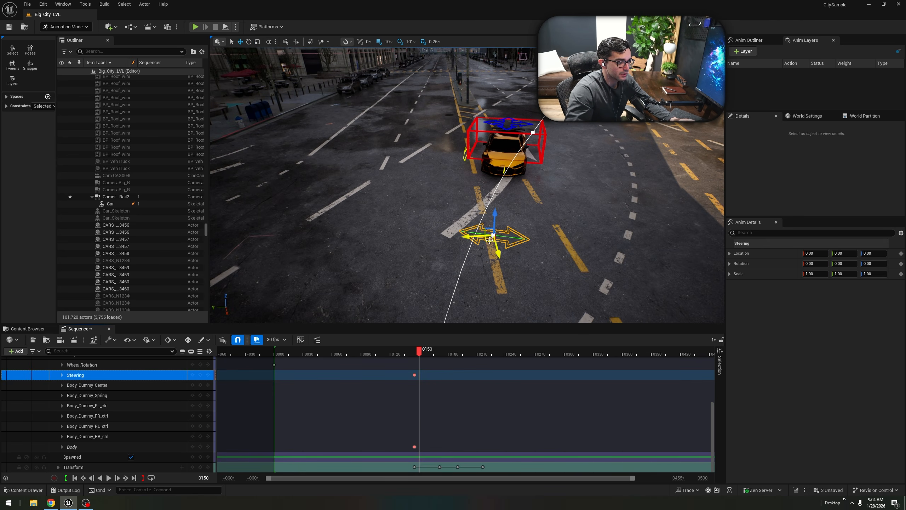
left_click_drag(491, 240, 503, 241)
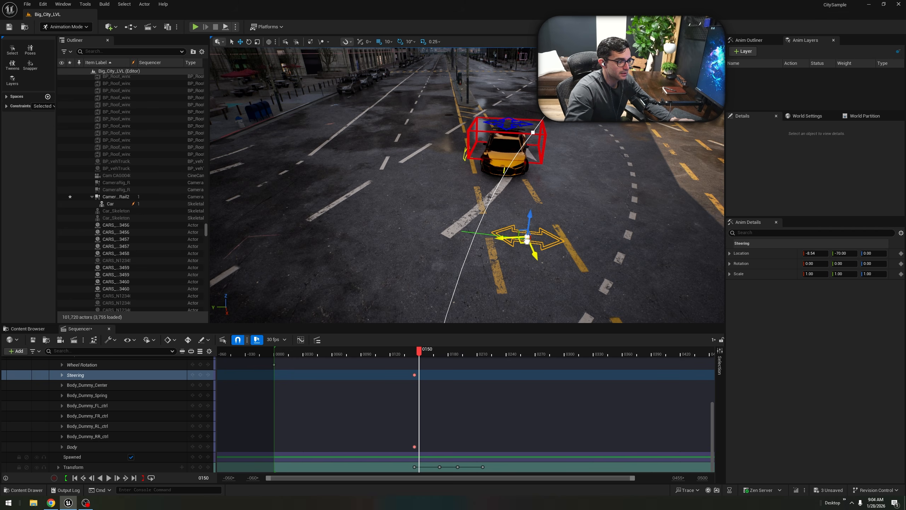
Check the turned front wheels up close and key the Car's Steering control at frame 150.
right_click_drag(503, 241, 516, 183)
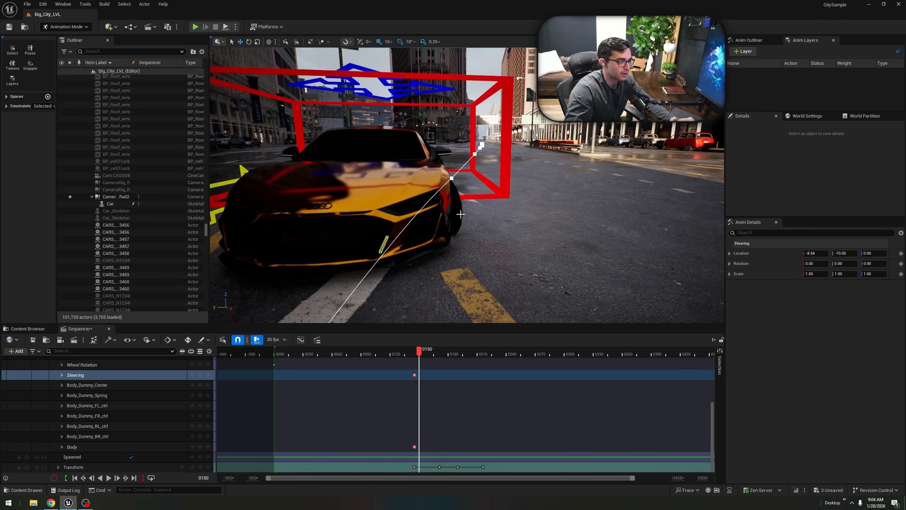
right_click_drag(461, 214, 462, 241)
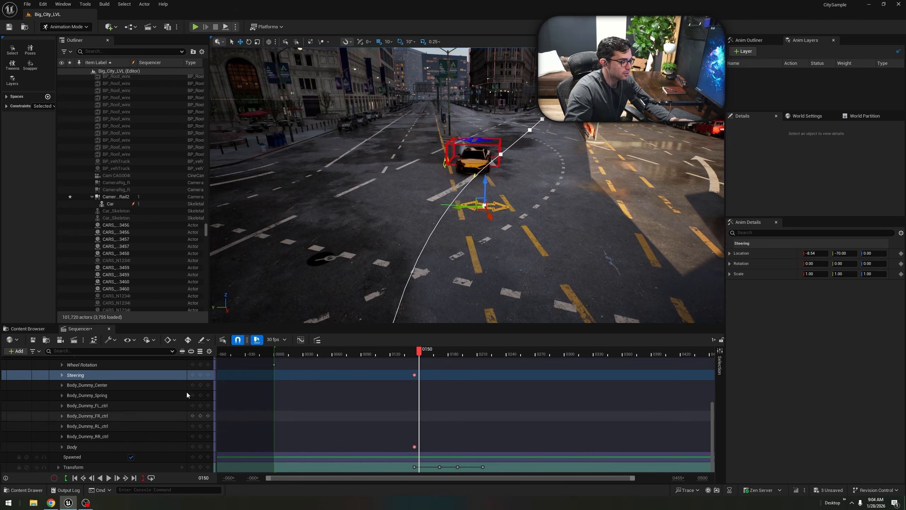
left_click(200, 375)
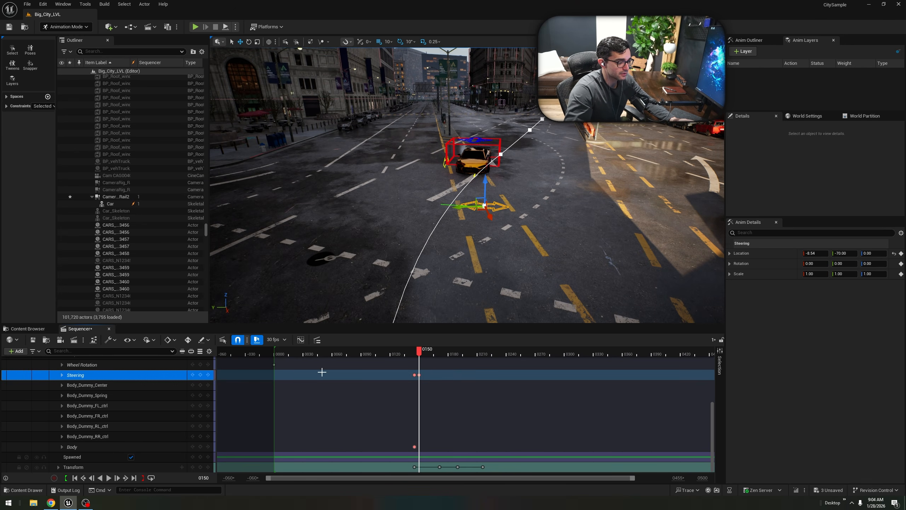
At frame 171, counter-steer the Steering control to about 5.9 in X and 70 in Y, and key it.
left_click(426, 356)
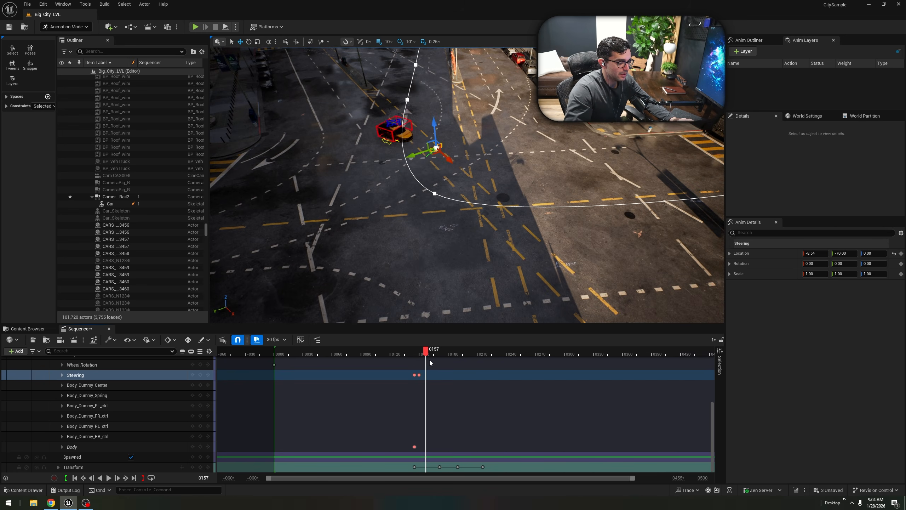
left_click(440, 354)
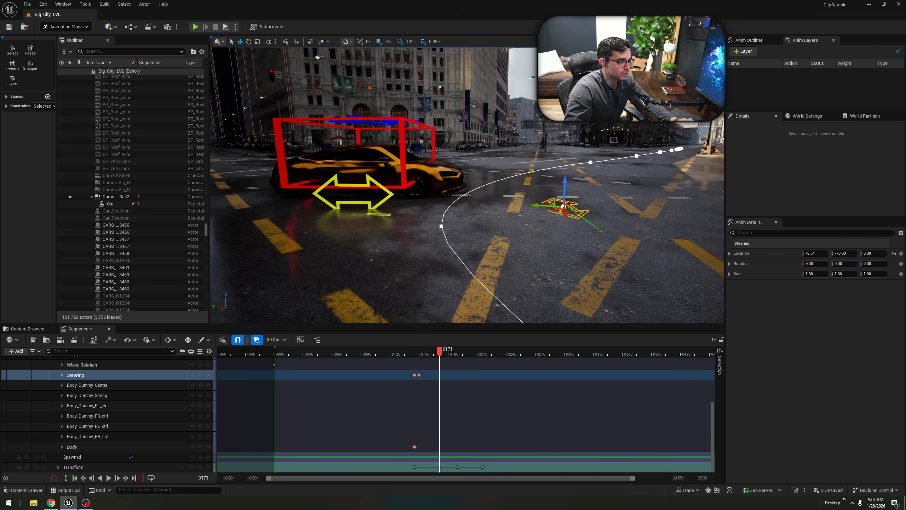
right_click_drag(462, 238, 463, 238)
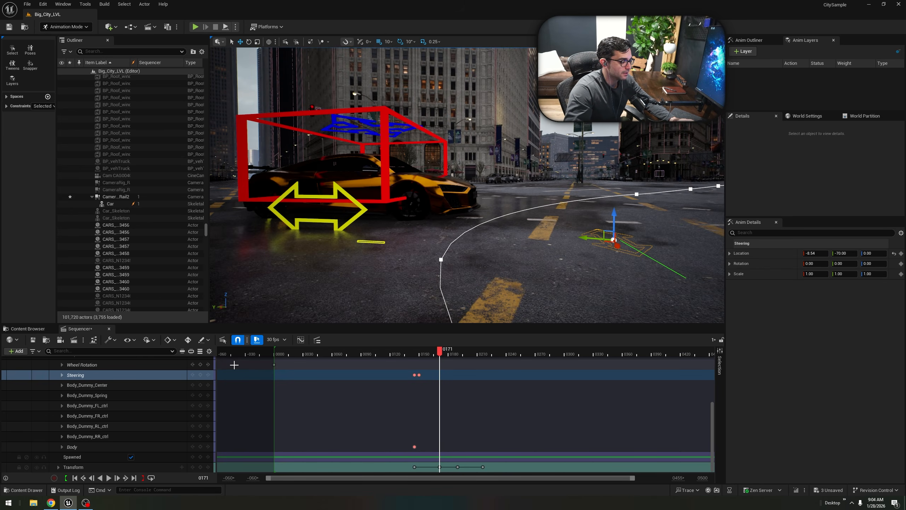
key("f")
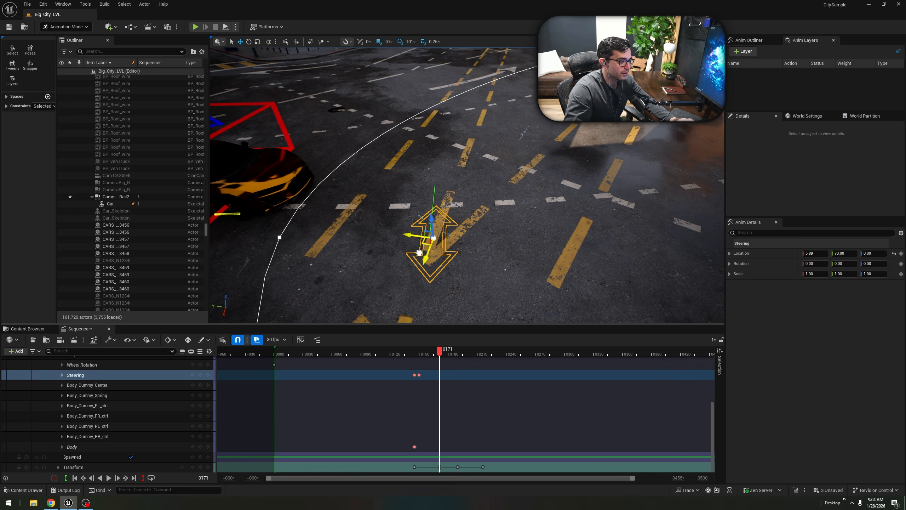
right_click_drag(485, 267, 437, 241)
key("w")
key("s")
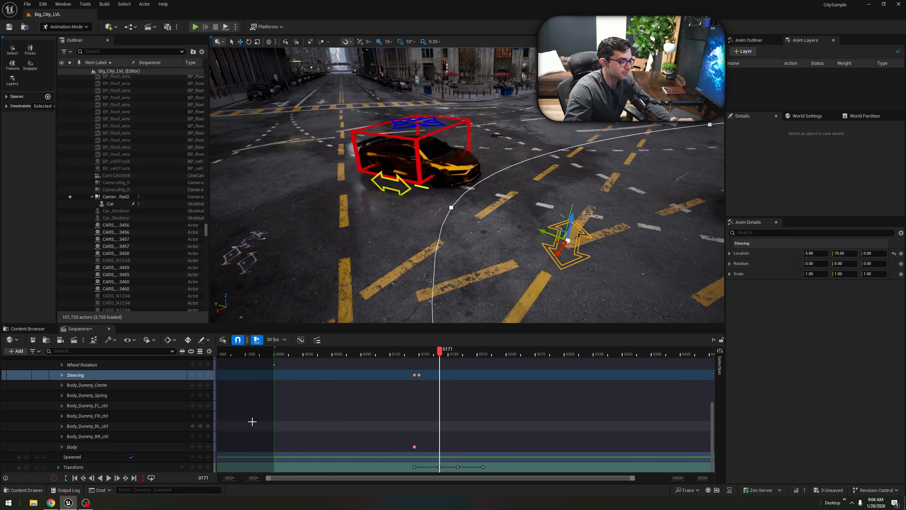
left_click(200, 374)
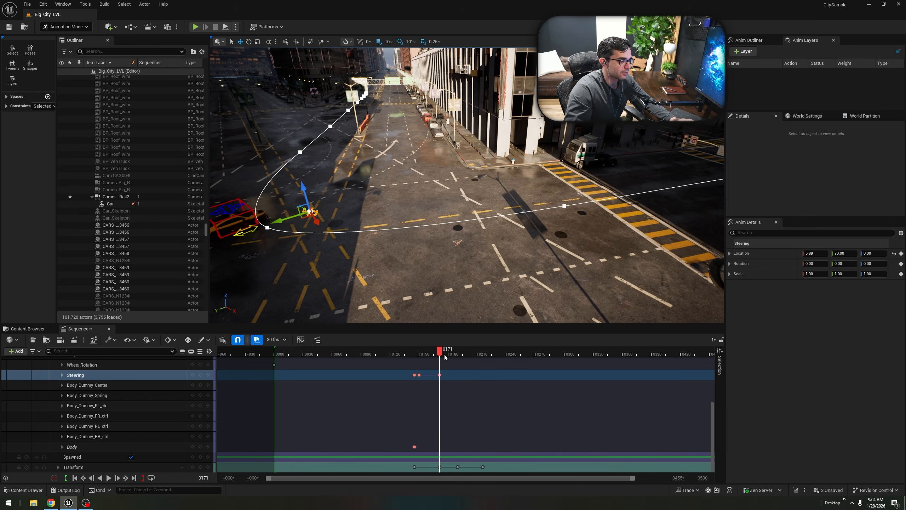
At frame 209, where the car leaves the turn, key the Steering control's Location X and Y at 0.
left_click_drag(442, 354, 481, 361)
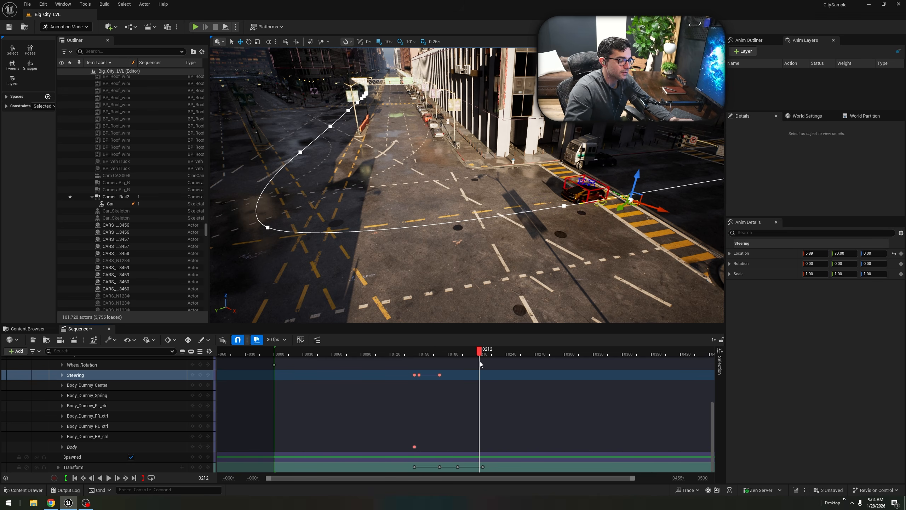
right_click_drag(500, 228, 439, 241)
mouse_move(480, 356)
left_mouse_down()
mouse_move(467, 355)
mouse_move(477, 361)
left_mouse_up()
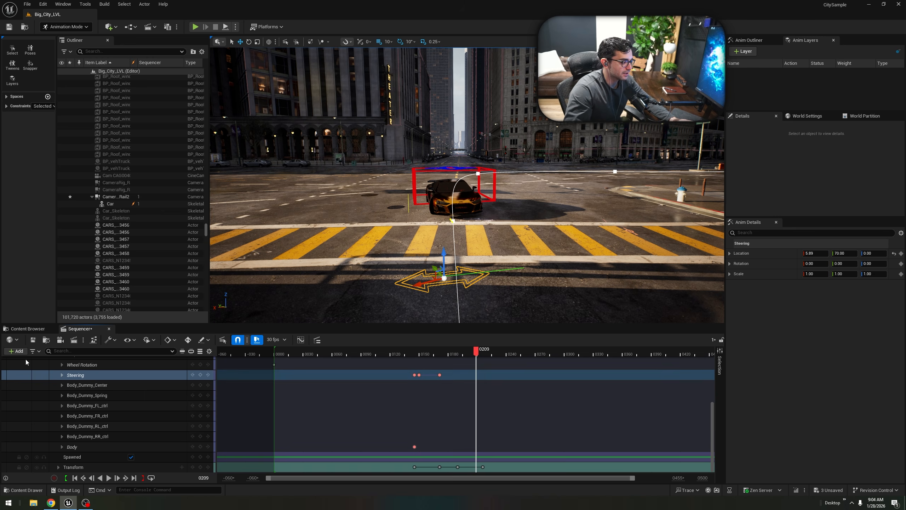
left_click(62, 375)
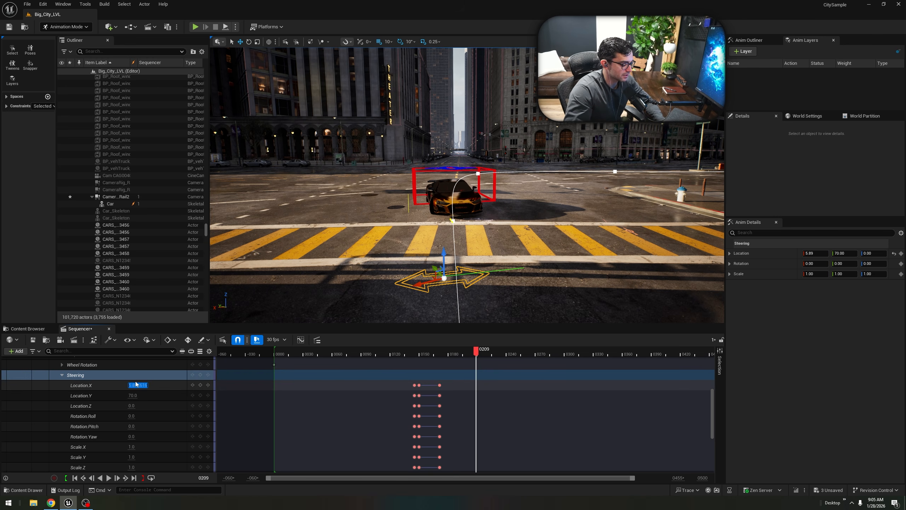
type("0")
key("Tab")
type("0")
key("Return")
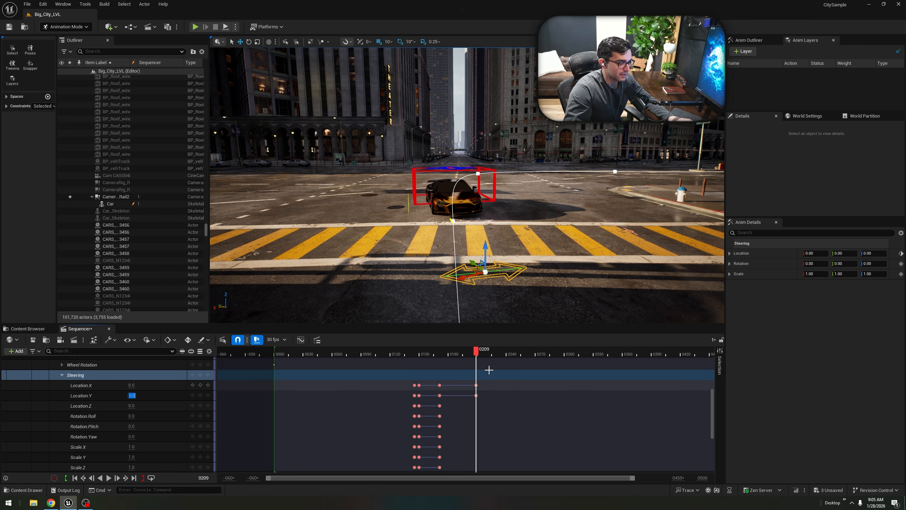
Play back the turn twice from around frame 145 to check the car's steering.
left_click_drag(476, 351, 423, 352)
key("space")
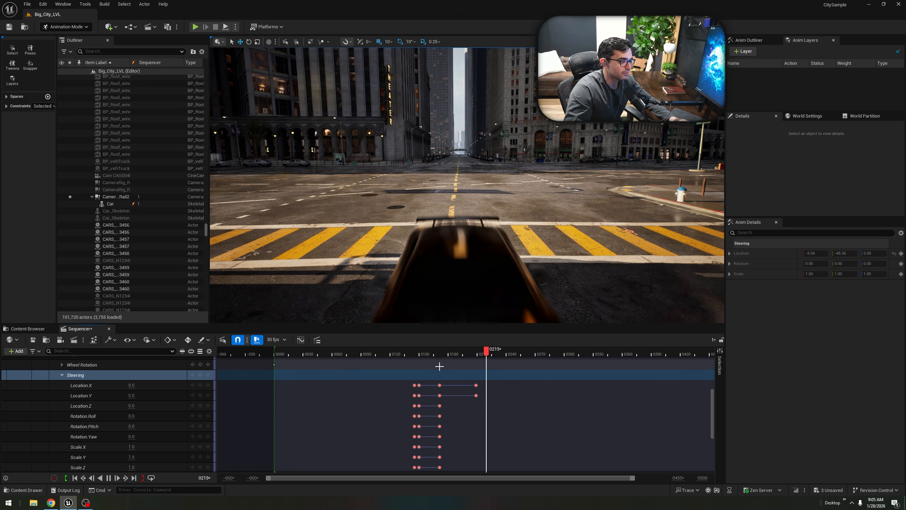
key("space")
left_click_drag(496, 353, 413, 380)
key("space")
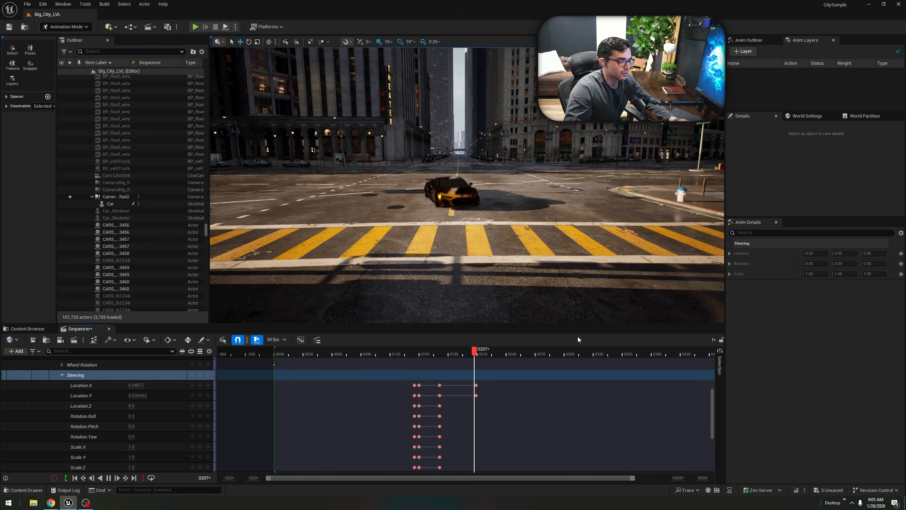
key("space")
Return to frame 145 with the car viewed at the start of the turn, and collapse the Steering track.
left_click_drag(483, 370, 414, 377)
key("w")
right_click_drag(440, 286, 636, 289)
key("a")
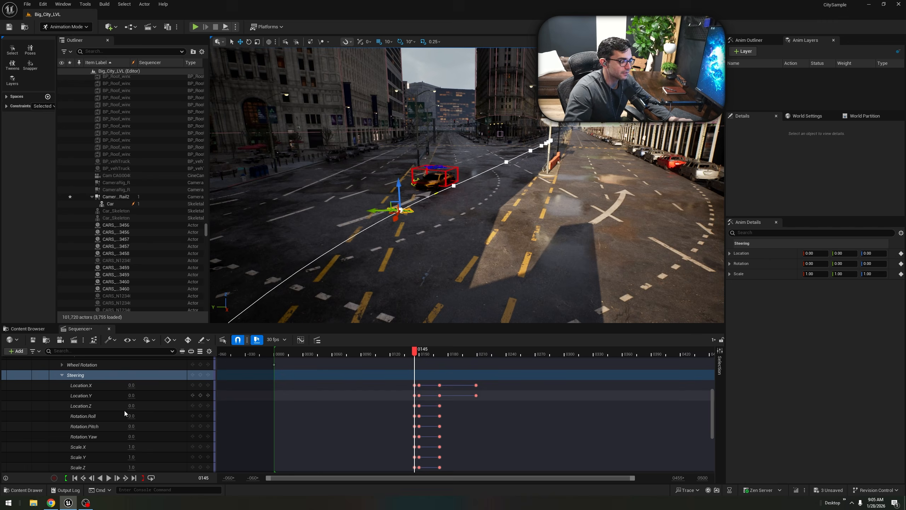
left_click(61, 375)
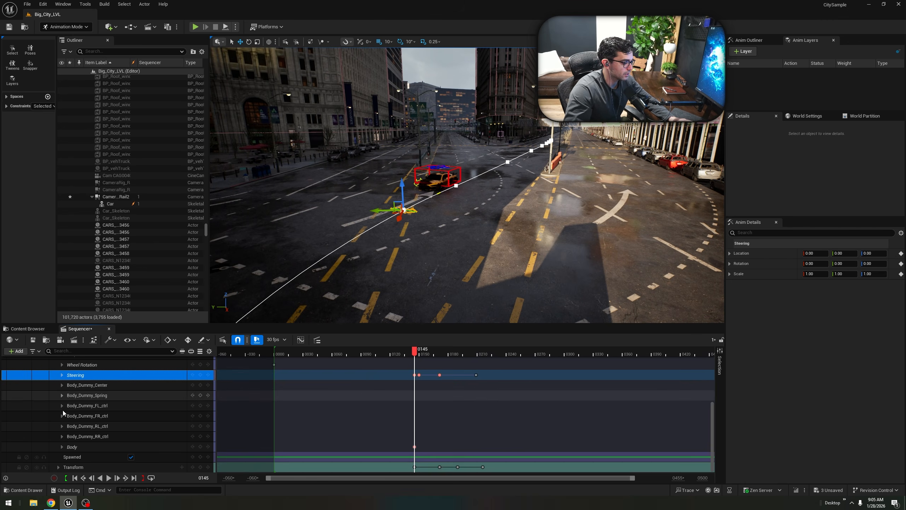
Key the Body control's X rotation at 5 on frame 163, where the car is in the curve.
left_click(71, 447)
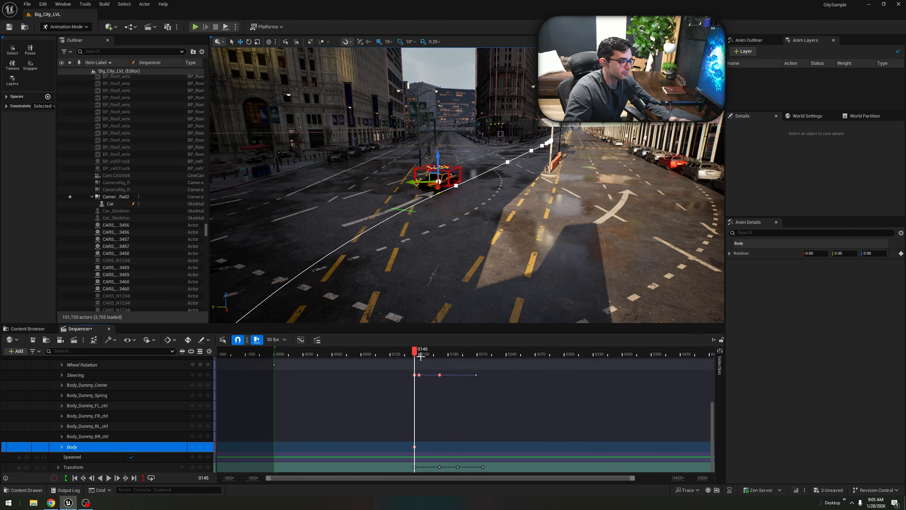
left_click_drag(414, 352, 427, 357)
right_click_drag(443, 257, 364, 259)
key("d")
right_click_drag(456, 286, 452, 286)
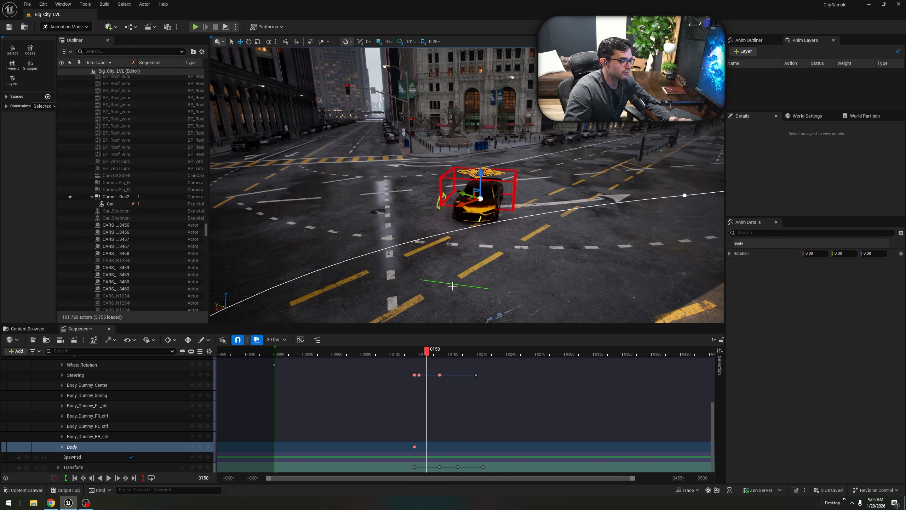
left_click_drag(427, 353, 432, 353)
right_click_drag(436, 285, 389, 284)
key("s")
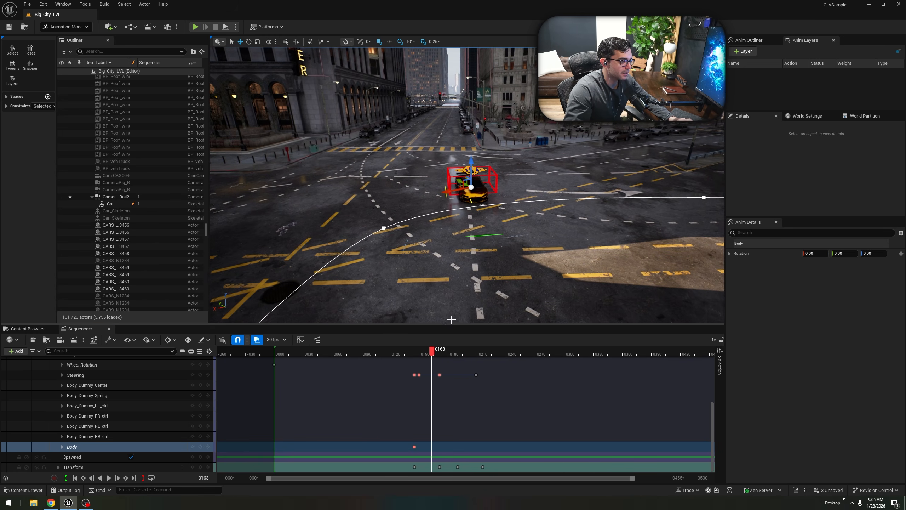
left_click(63, 447)
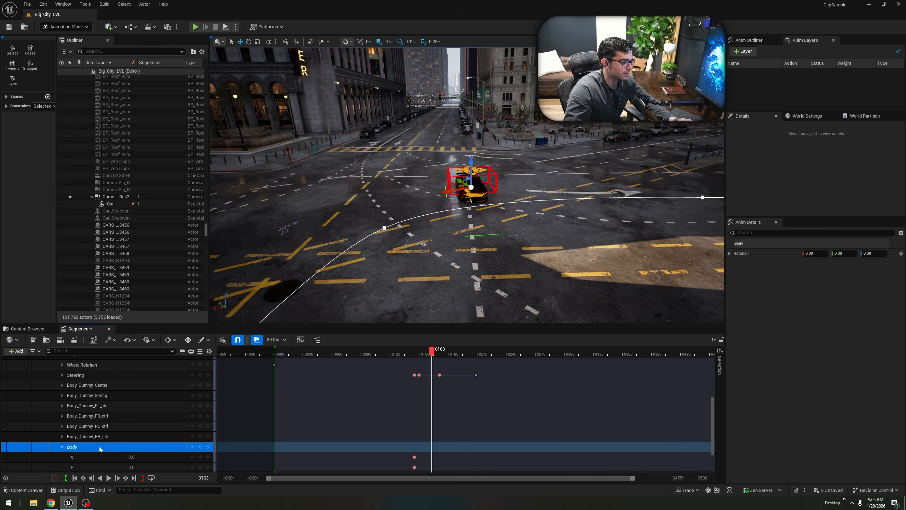
left_click(62, 447)
left_click(130, 436)
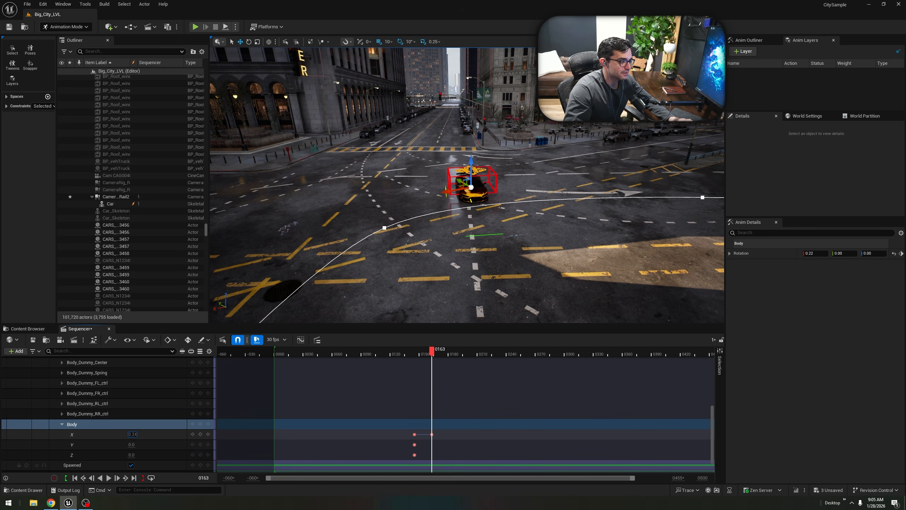
left_click_drag(132, 434, 150, 434)
type("5")
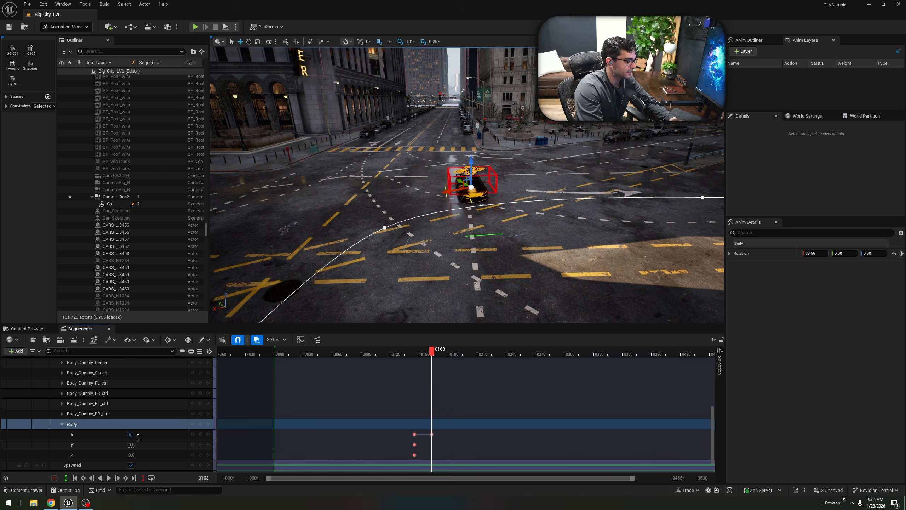
Key the Body control's X rotation at -1 on frame 208 and at 0 on frame 212.
key("w")
mouse_move(434, 211)
right_mouse_down()
mouse_move(436, 220)
mouse_move(439, 207)
mouse_move(433, 211)
right_mouse_up()
right_click_drag(467, 301, 455, 315)
key("s")
key("w")
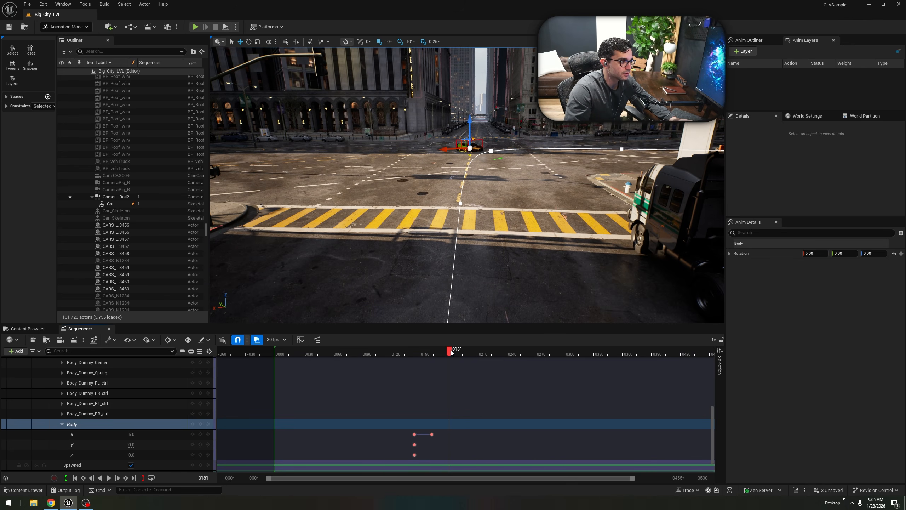
left_click_drag(452, 353, 477, 352)
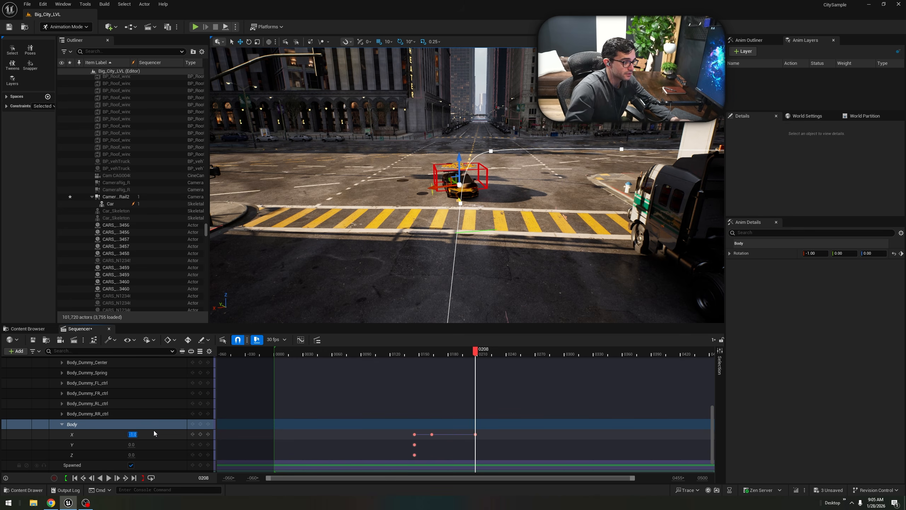
left_click_drag(478, 353, 480, 354)
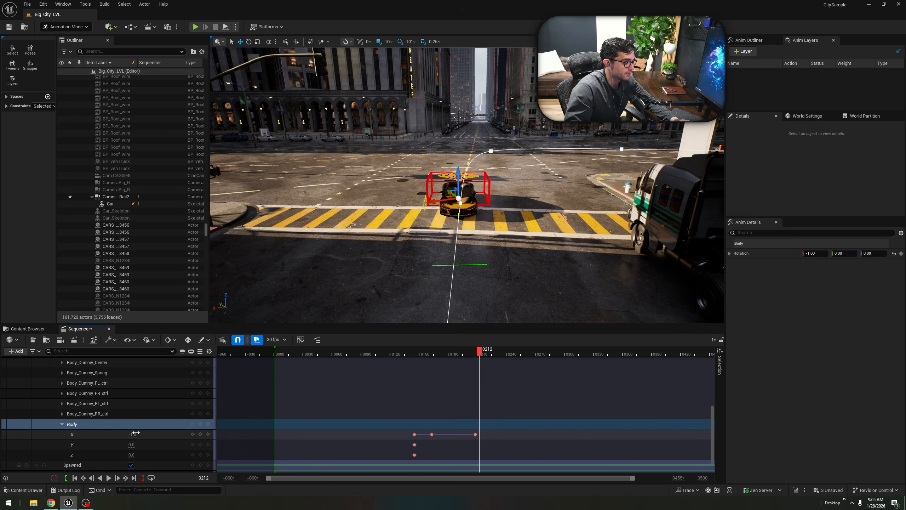
key("Return")
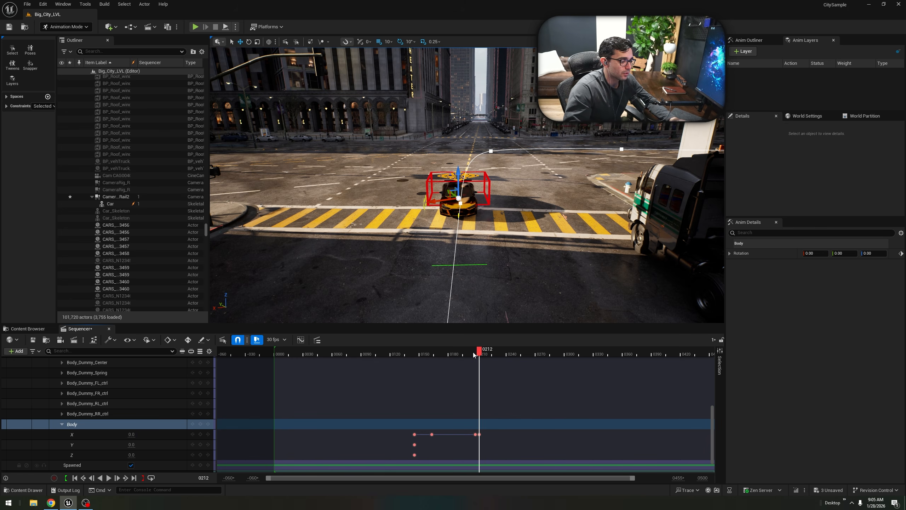
Play the car animation from frame 131 at a low street-level view and scrub back through it to check the body roll.
left_click(401, 353)
key("q")
right_click_drag(478, 322, 496, 264)
key("e")
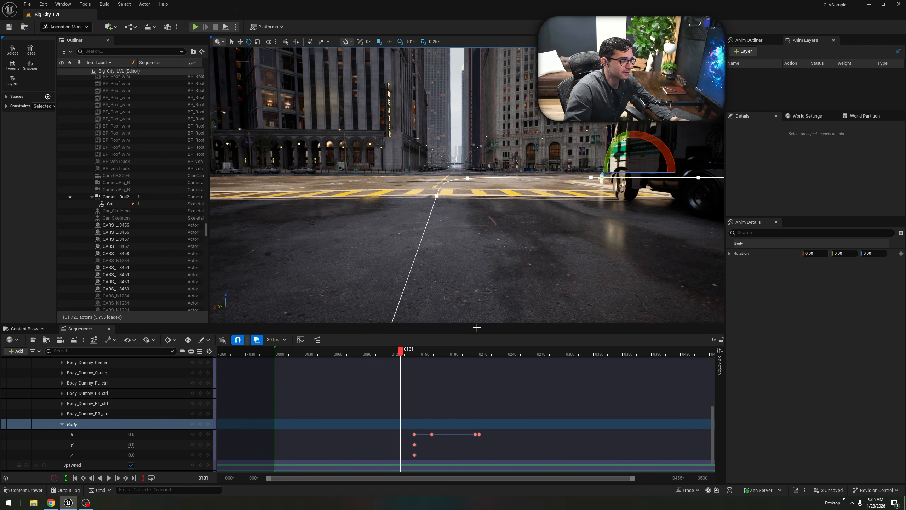
left_click(445, 338)
key("space")
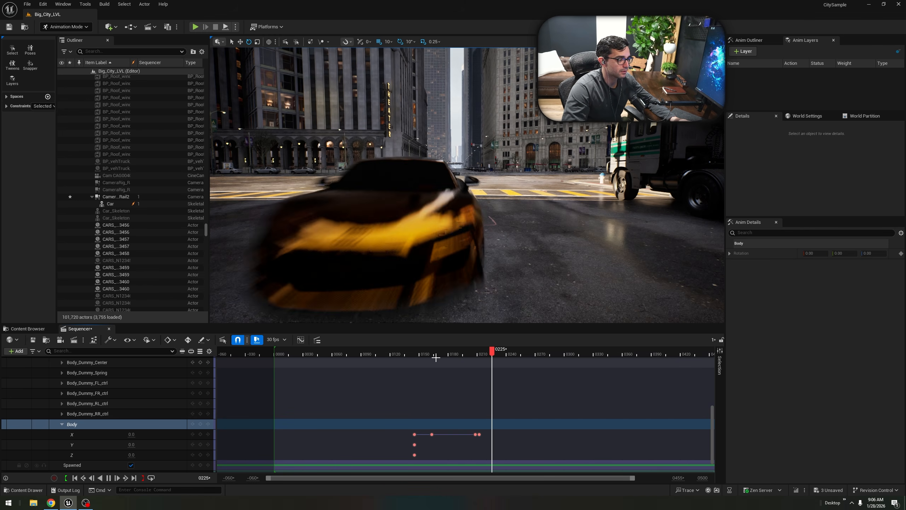
left_click(506, 354)
left_click_drag(506, 355, 369, 354)
right_click_drag(400, 282, 424, 216)
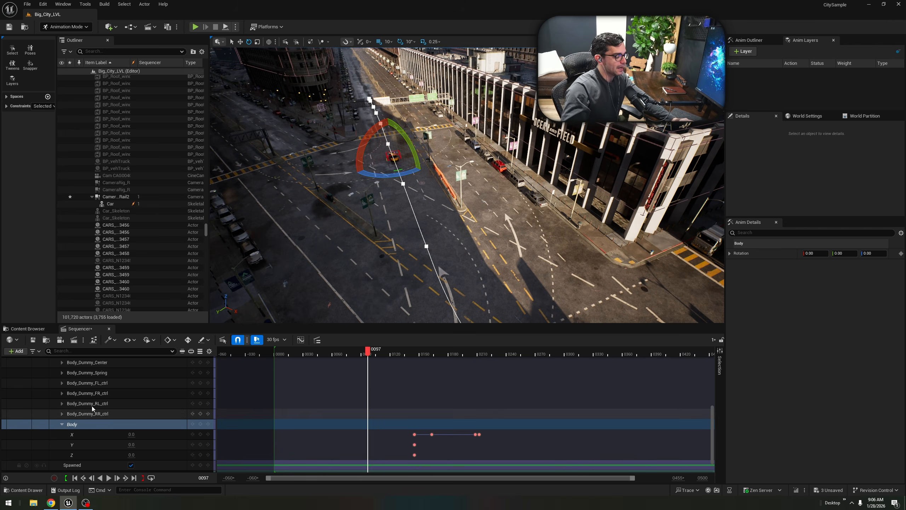
Collapse the Body, Car_CtrlRig, Car and CameraRig_Rail2 tracks in the sequence.
left_click(62, 425)
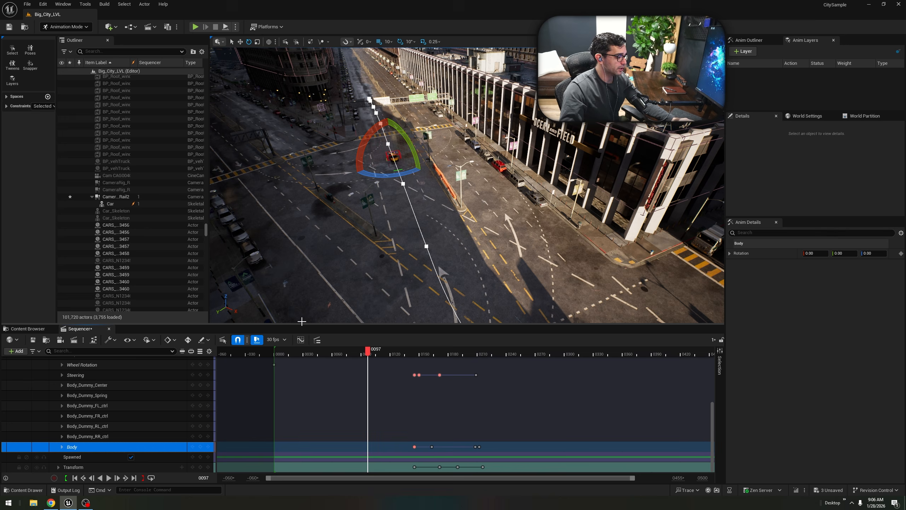
scroll(56, 432, "up", 3)
scroll(59, 411, "up", 2)
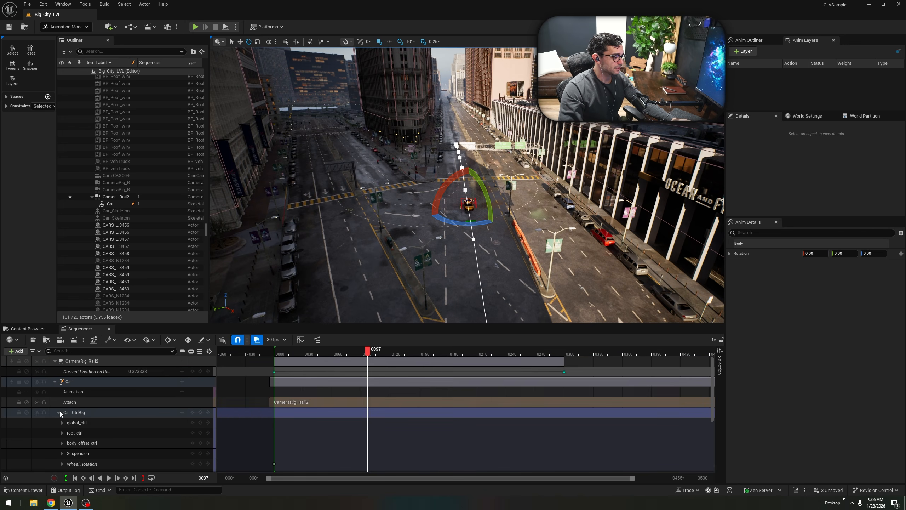
left_click(58, 413)
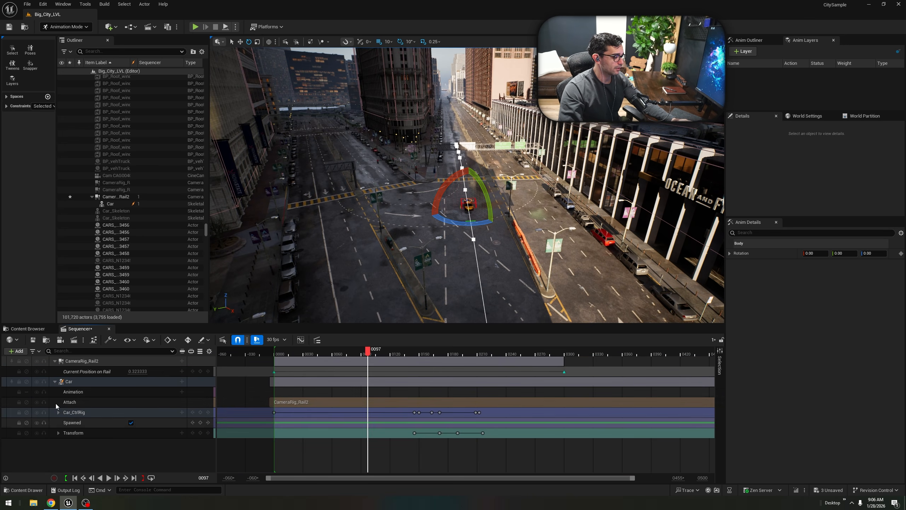
left_click(54, 382)
left_click(54, 365)
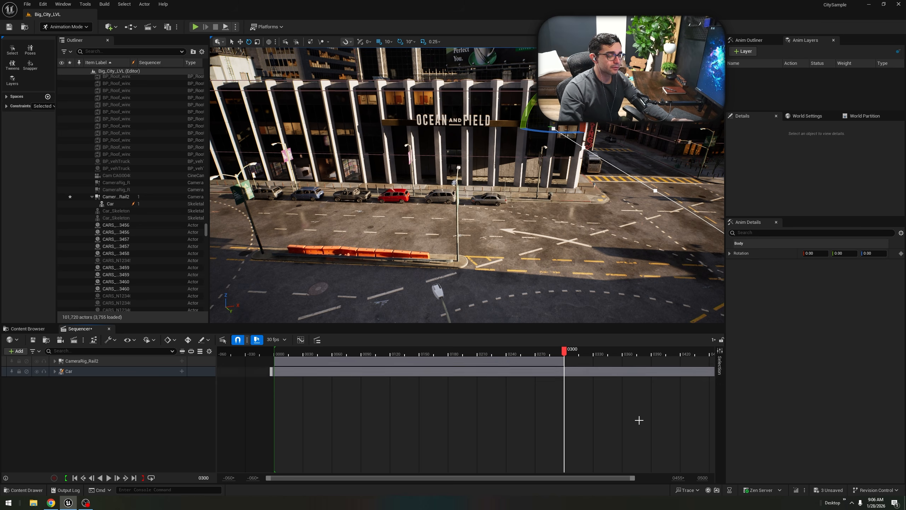
Set the end frame of the sequence's timeline range to 0400.
left_click(702, 473)
type("0400")
key("Return")
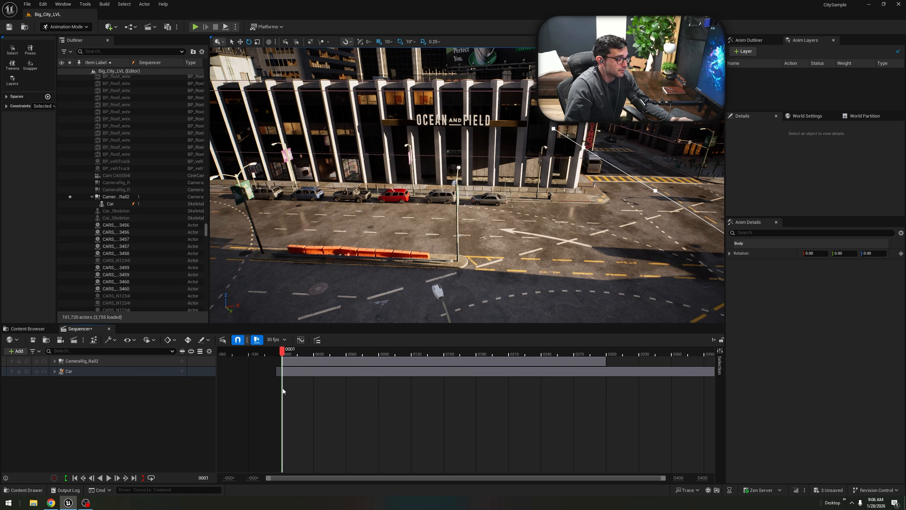
Create a new cine camera with a camera cut at frame 0 and fly it to a high view over the street.
left_click_drag(283, 389, 281, 389)
right_click_drag(539, 286, 418, 272)
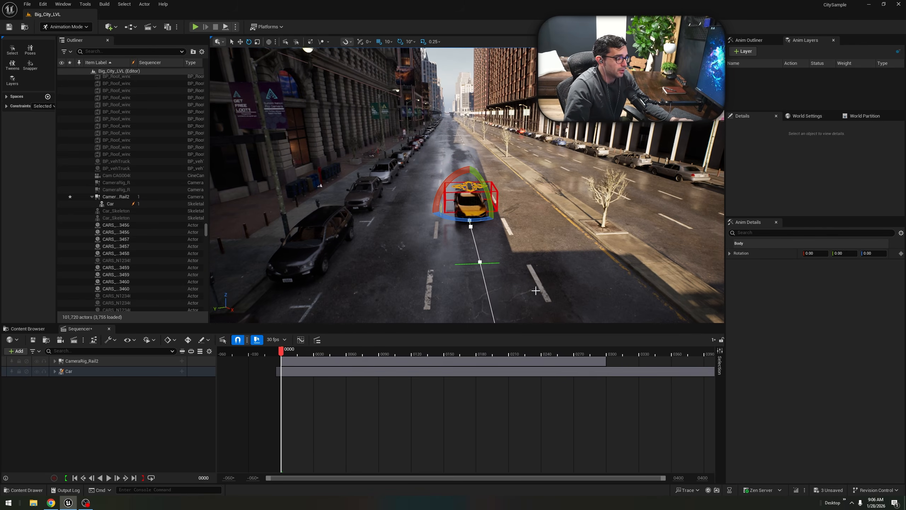
left_click(60, 341)
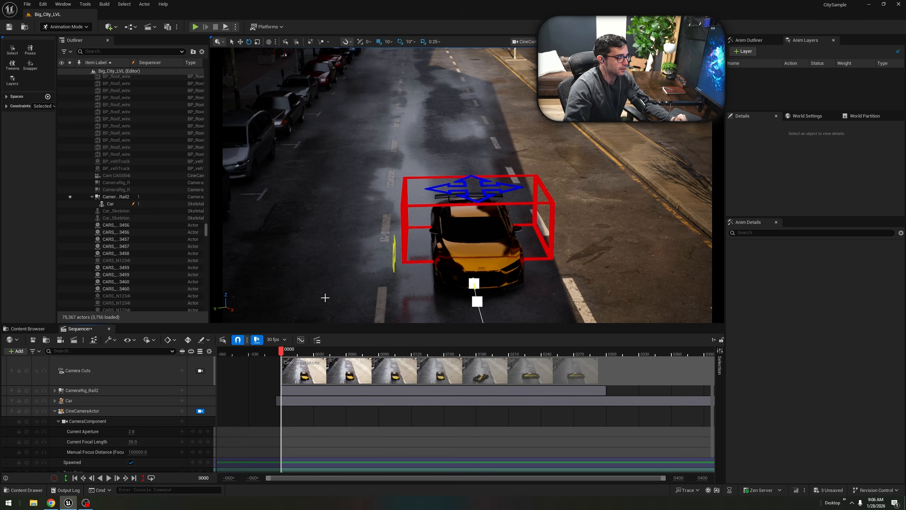
right_click_drag(468, 185, 329, 260)
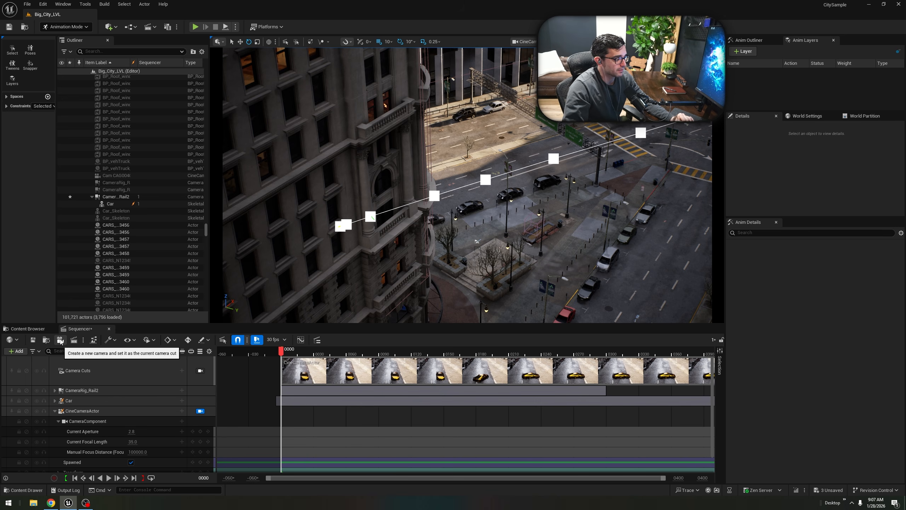
Release the viewport from the cine camera, look around the city freely, and return to the camera's view.
left_click(201, 411)
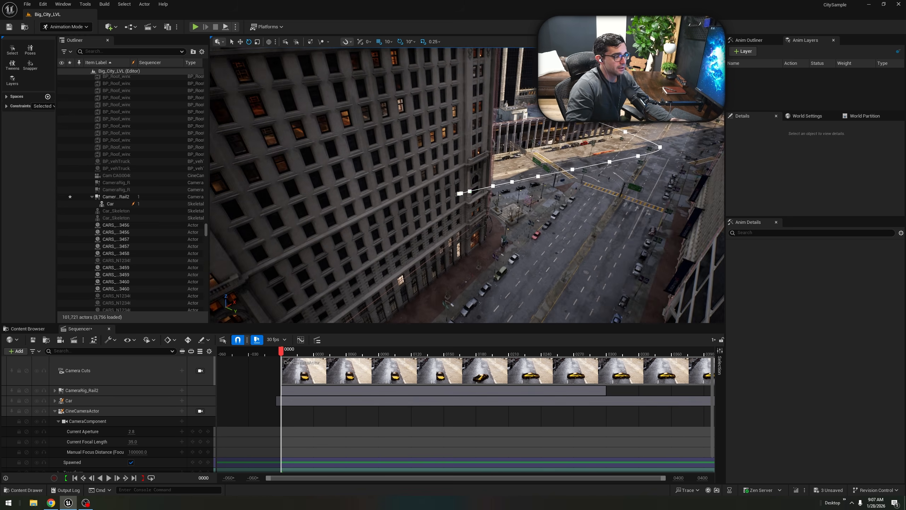
right_click_drag(488, 244, 372, 289)
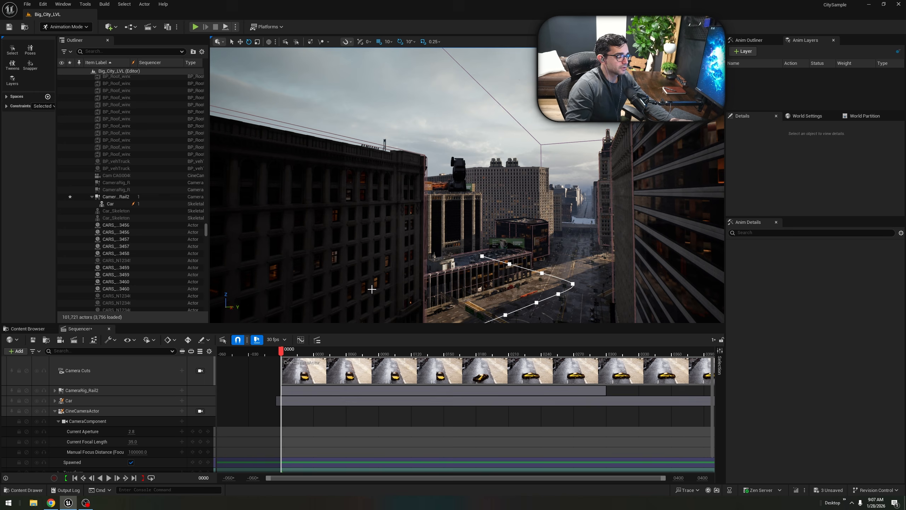
left_click(201, 411)
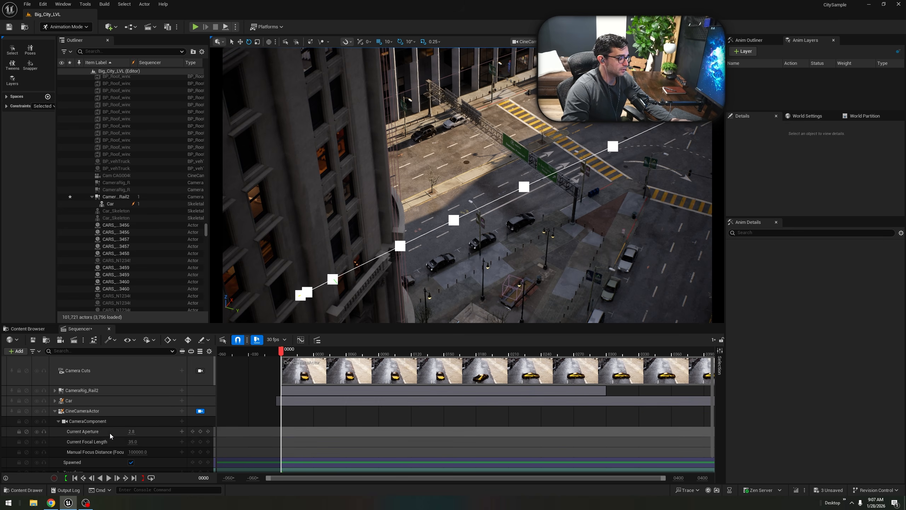
Try out different values for the camera's aperture, focal length and manual focus distance, undoing each change.
scroll(106, 437, "down", 1)
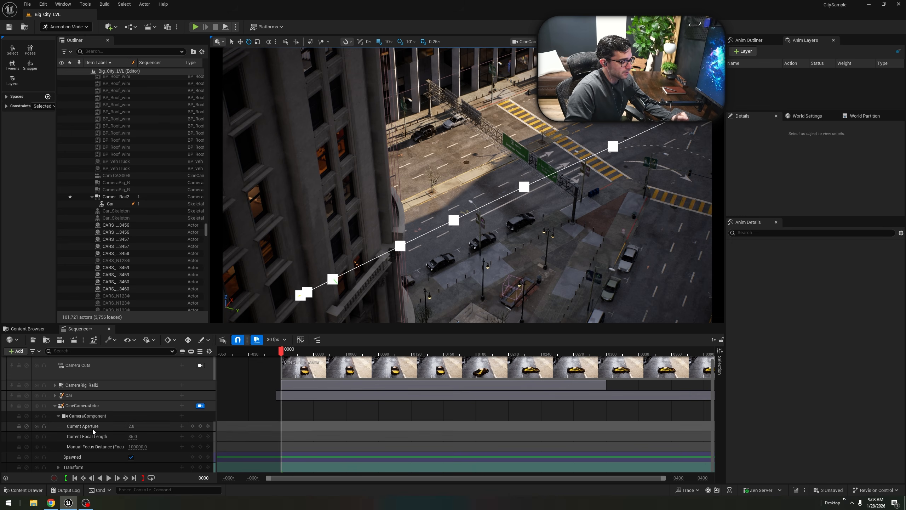
left_click_drag(133, 426, 173, 424)
key("ctrl+z")
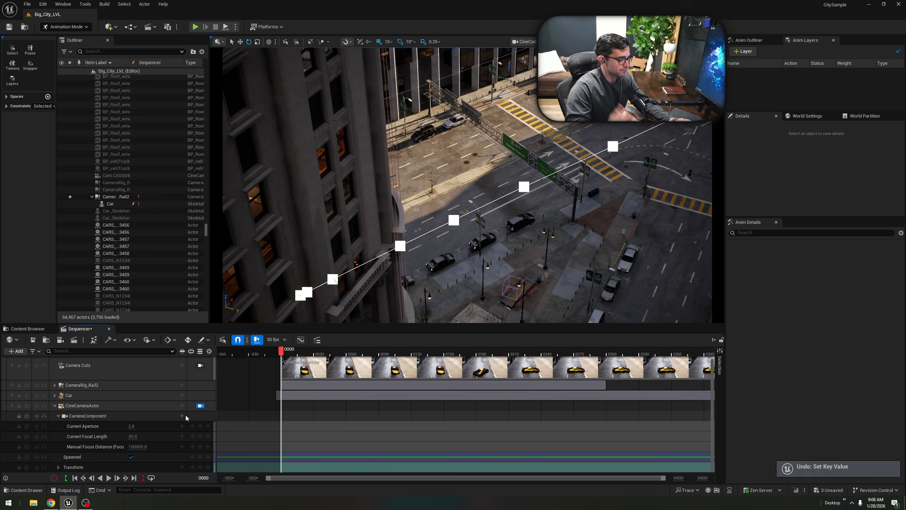
mouse_move(133, 436)
left_mouse_down()
mouse_move(109, 436)
mouse_move(131, 436)
left_mouse_up()
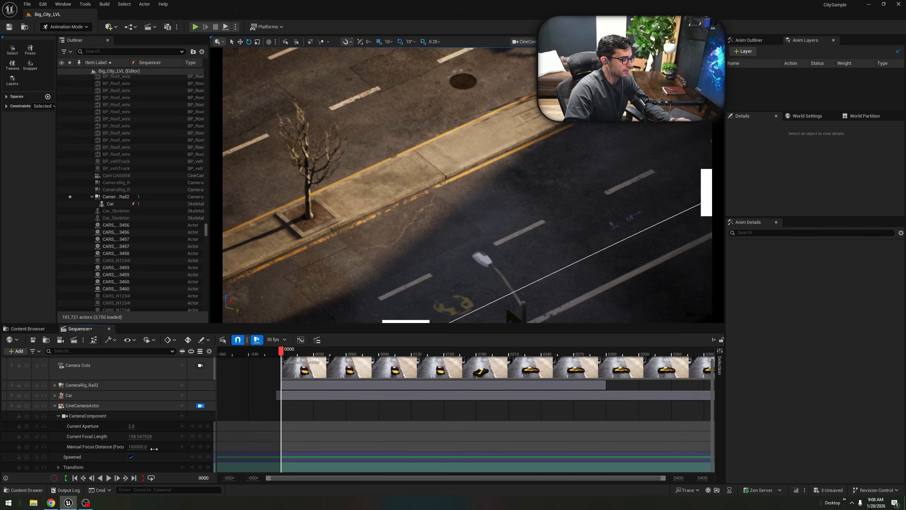
key("ctrl+z")
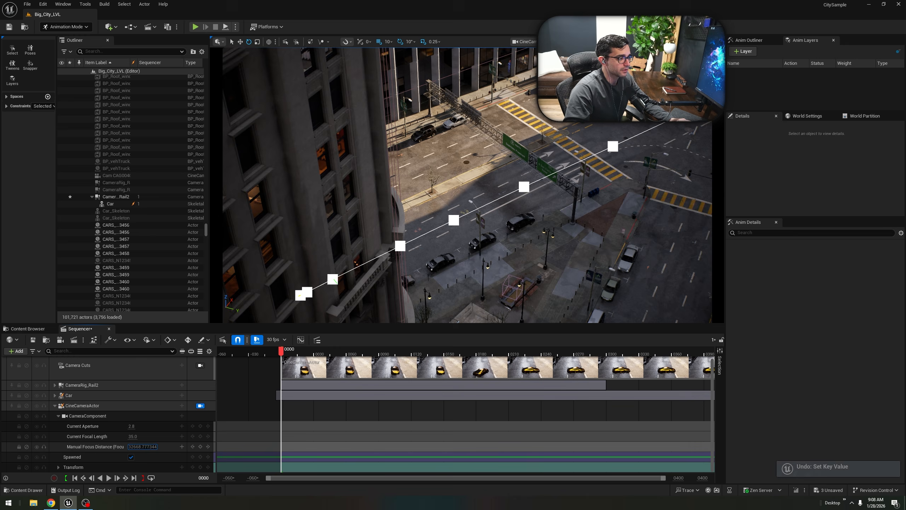
mouse_move(138, 447)
left_mouse_down()
mouse_move(122, 447)
mouse_move(155, 444)
left_mouse_up()
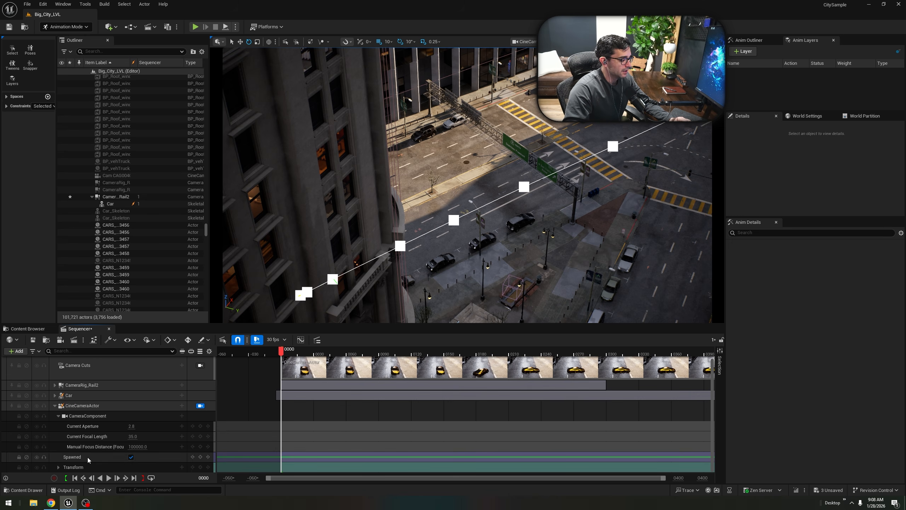
Expand the cine camera's Transform track and key the transform at frame 0.
left_click(60, 467)
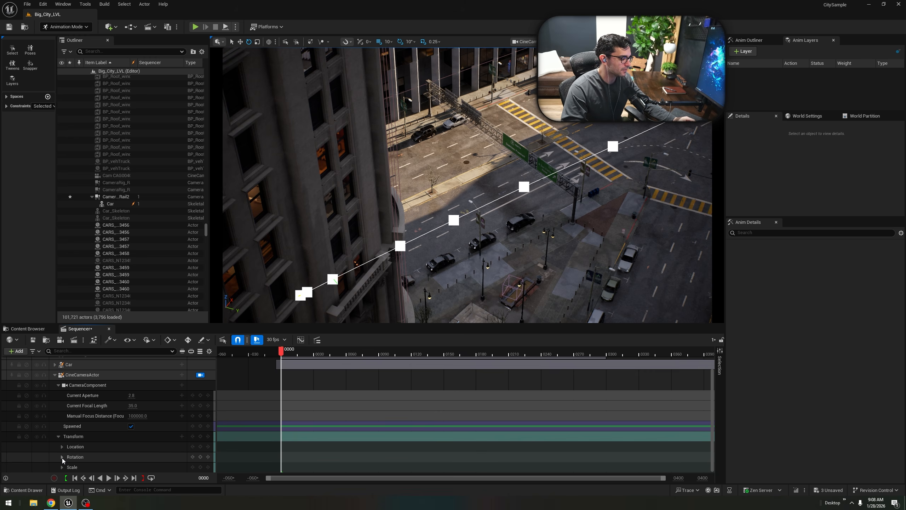
left_click(200, 436)
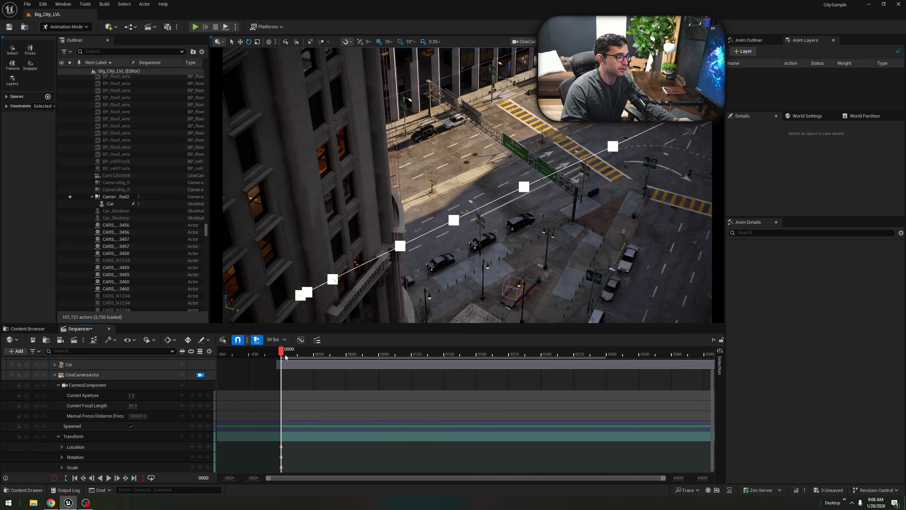
At frame 50, fly the camera down to street level facing the oncoming car and key its transform.
left_click_drag(304, 355, 336, 348)
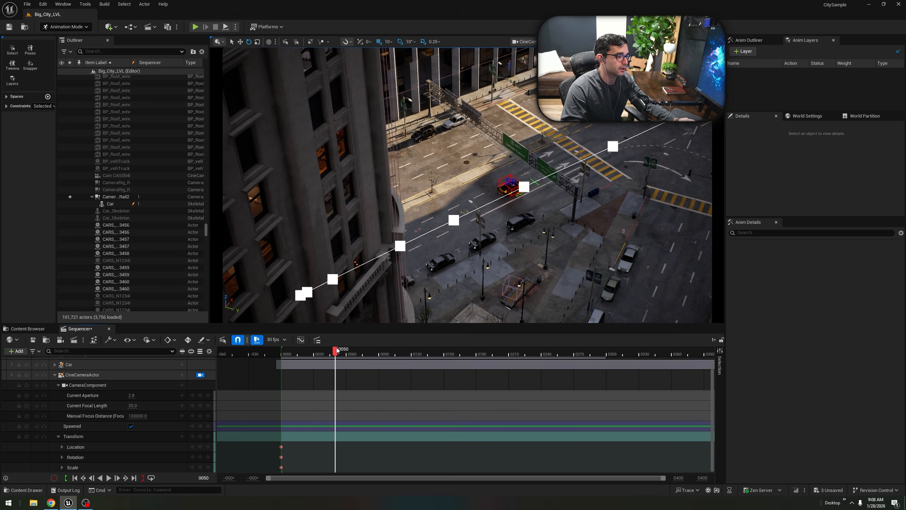
key("w")
right_click_drag(446, 200, 459, 145)
key("d")
key("q")
key("q")
right_click_drag(467, 185, 489, 218)
key("e")
right_click_drag(467, 186, 443, 159)
key("q")
key("s")
key("a")
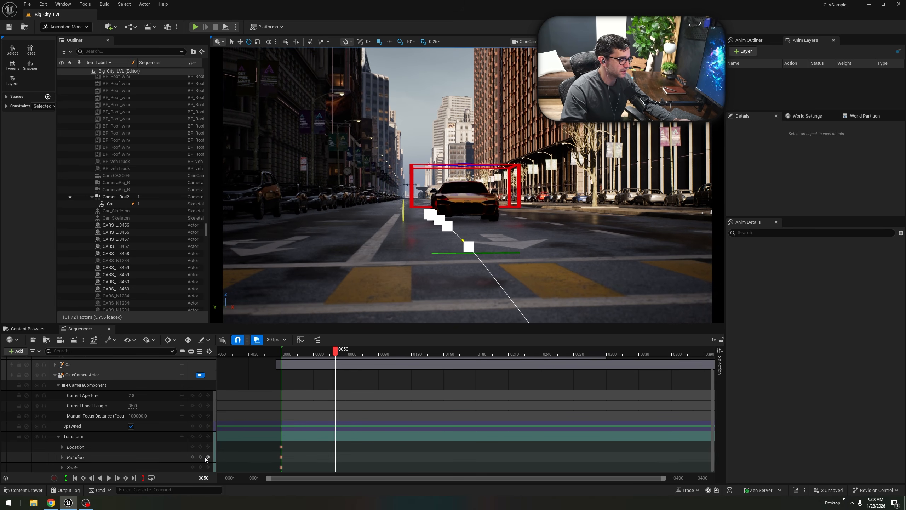
left_click(200, 436)
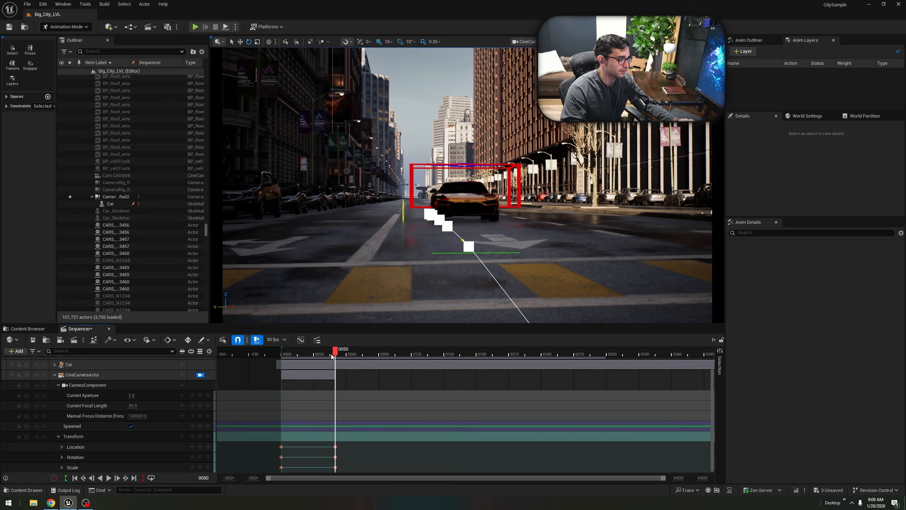
Play the sequence from frame 0 to review the camera move.
key("comma")
key("space")
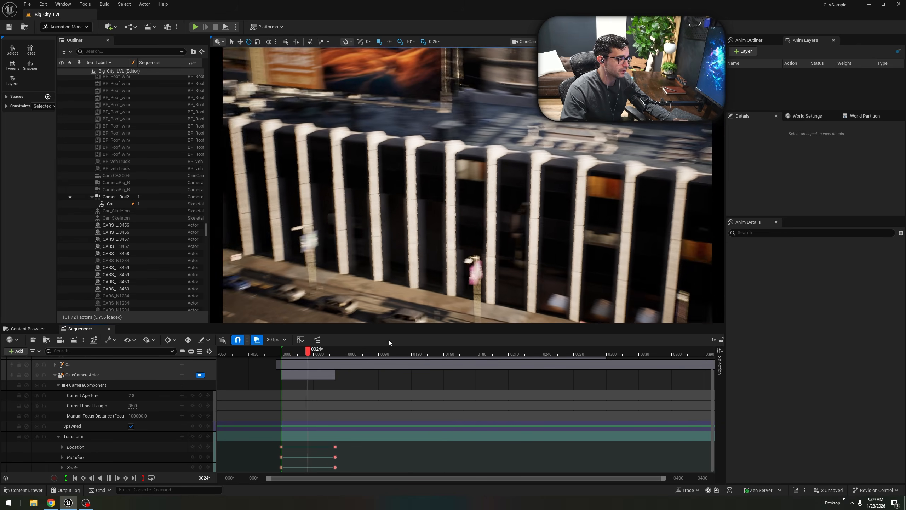
Replay the camera's sweep down to the street from the start of the sequence to check its motion.
key("space")
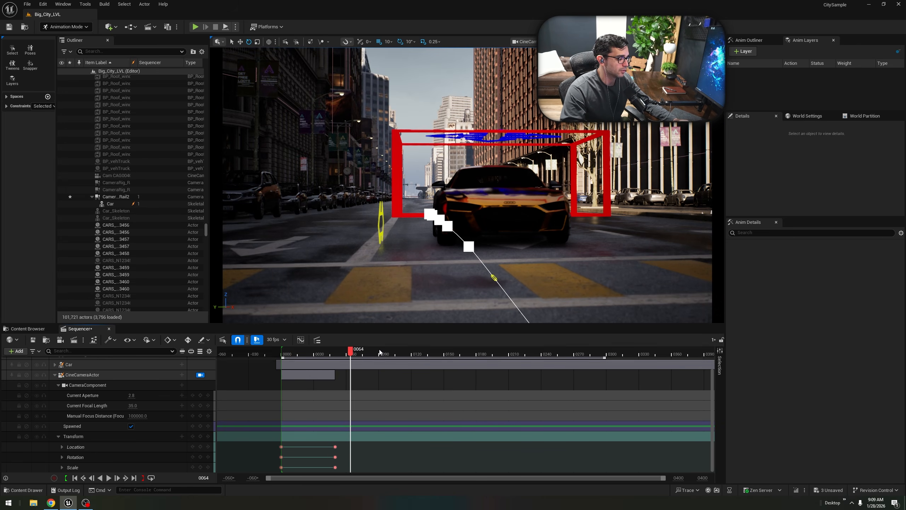
left_click_drag(352, 354, 282, 371)
key("space")
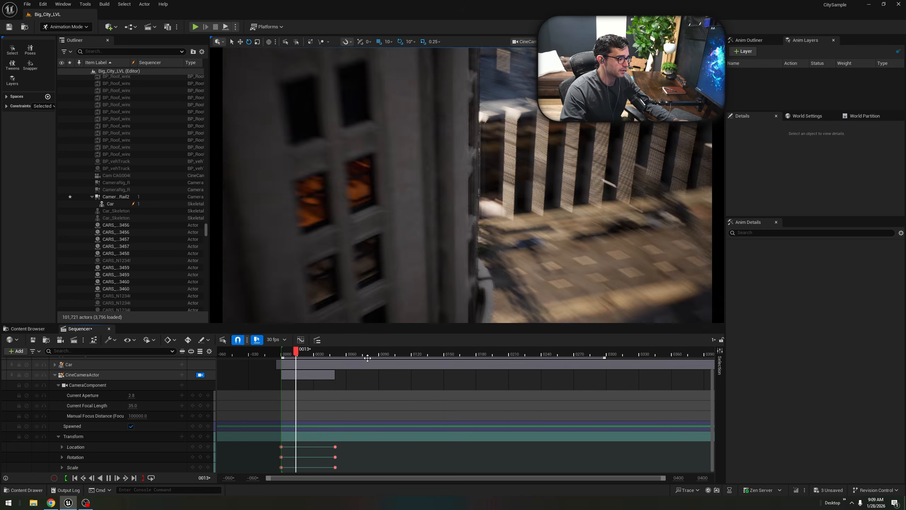
key("space")
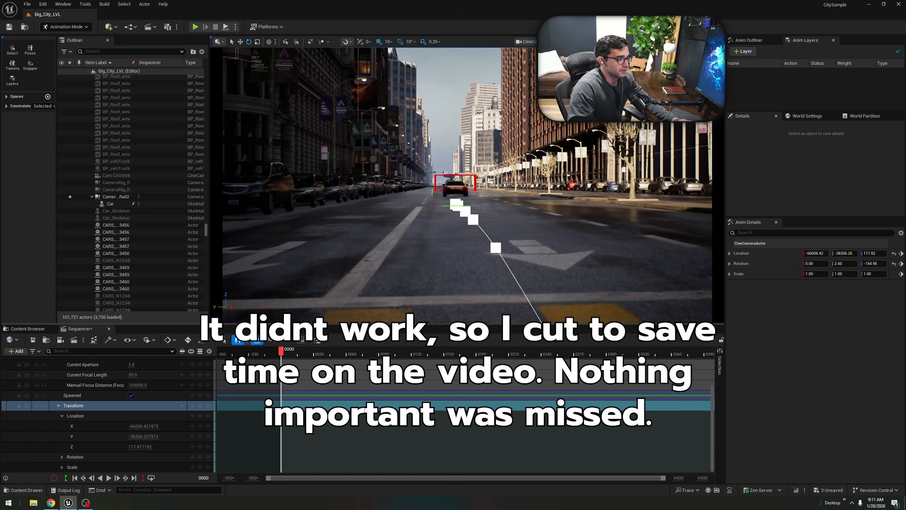
At frame 0, fly the camera back and lower over the street facing the oncoming car and key its transform.
key("s")
right_click_drag(467, 185, 469, 181)
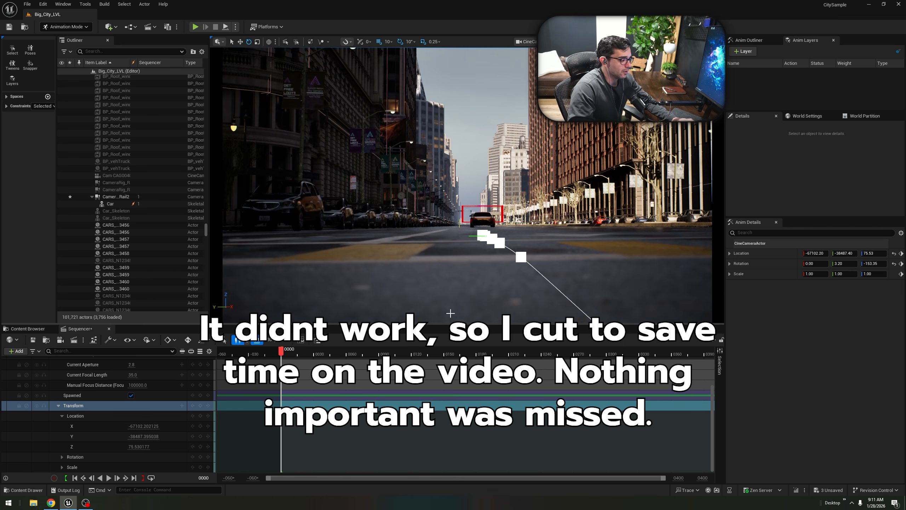
left_click(201, 407)
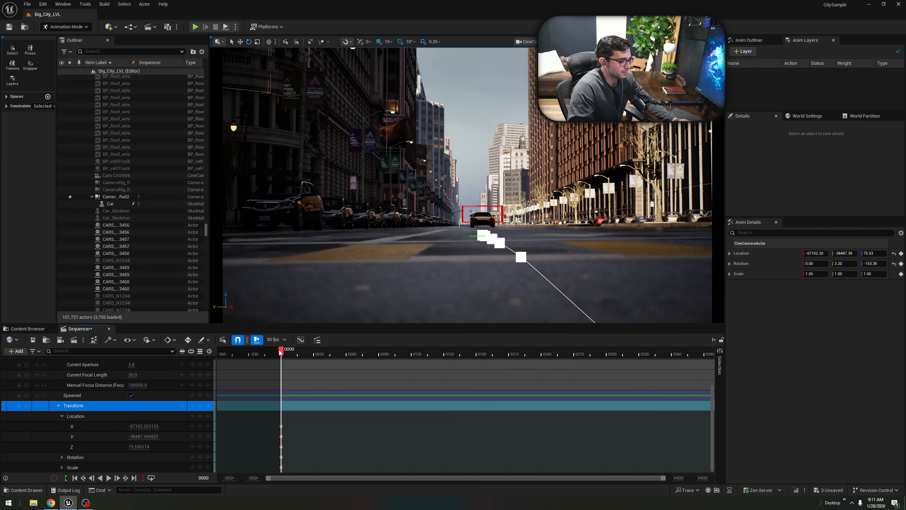
At frame 45, try shifting the camera's X location and undo the change.
left_click_drag(285, 353, 330, 356)
left_click_drag(136, 427, 156, 427)
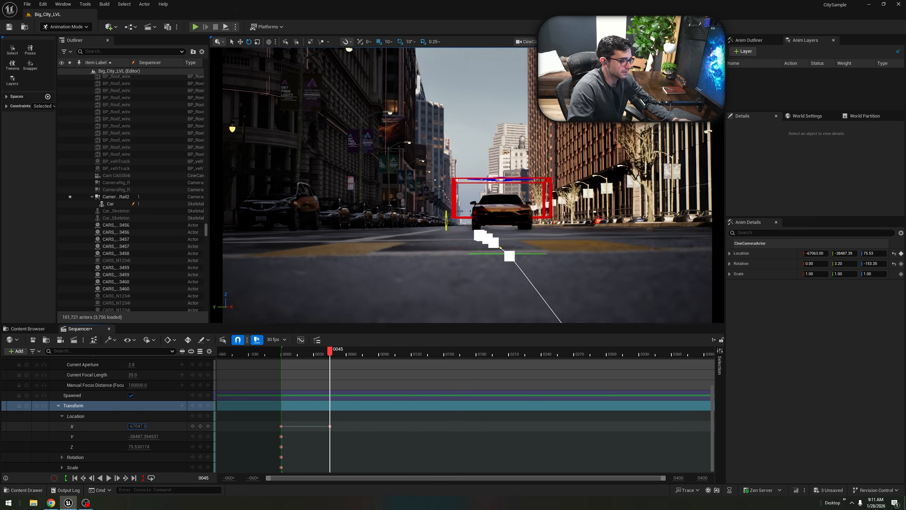
key("ctrl+z")
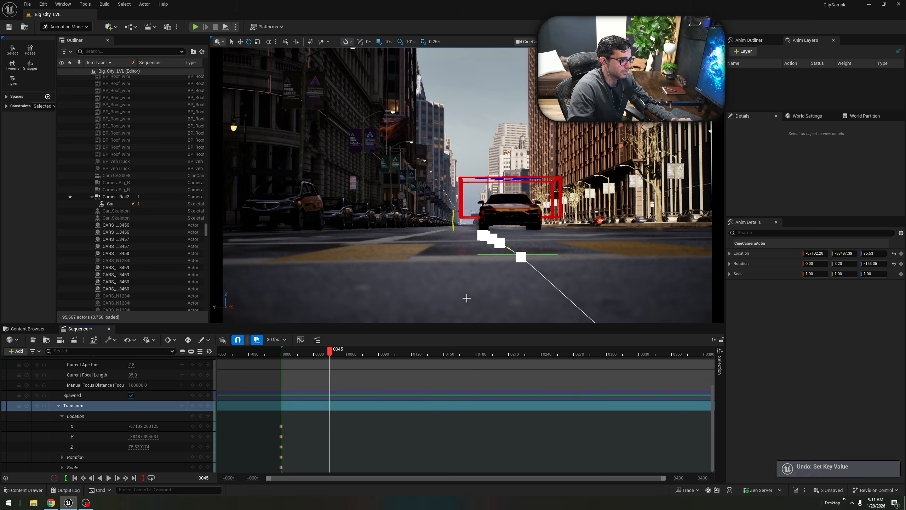
Reframe the camera low over the crosswalk facing the distant car at frame 0 and key its transform.
right_click_drag(467, 298, 477, 278)
key("w")
key("s")
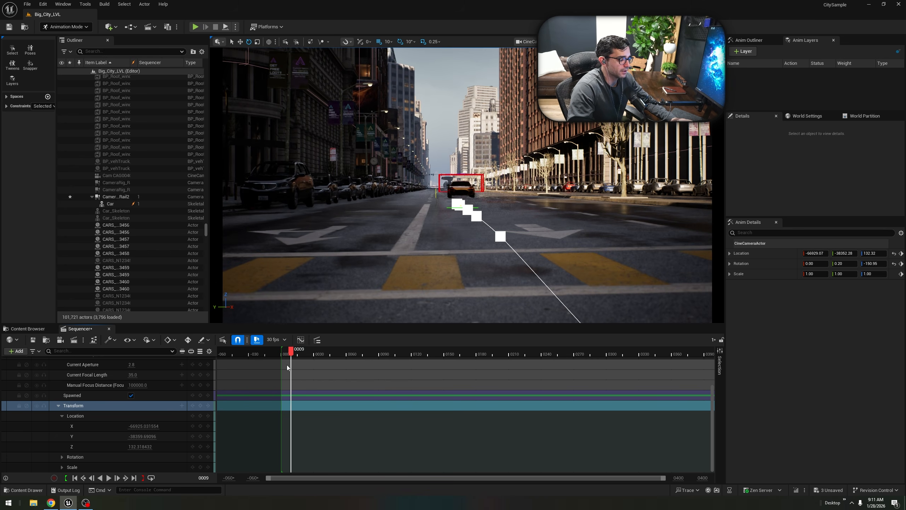
left_click_drag(287, 365, 281, 366)
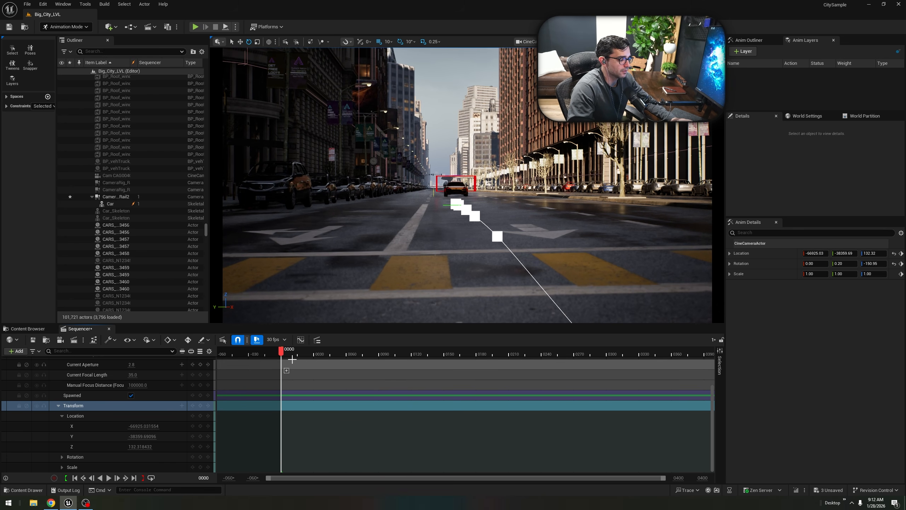
right_click_drag(410, 271, 408, 266)
key("q")
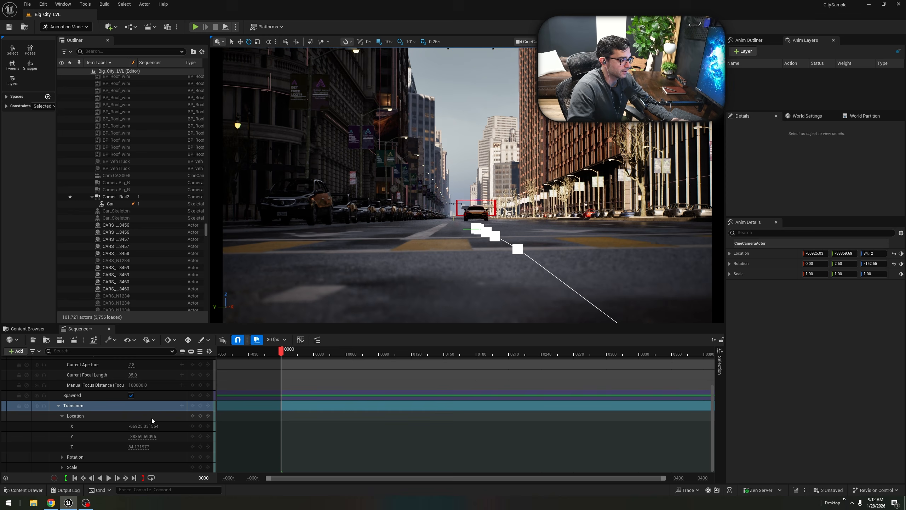
left_click(201, 416)
At frame 45, fly the camera forward down the street past the car, tilt it slightly, and key its transform.
left_click_drag(282, 355, 304, 359)
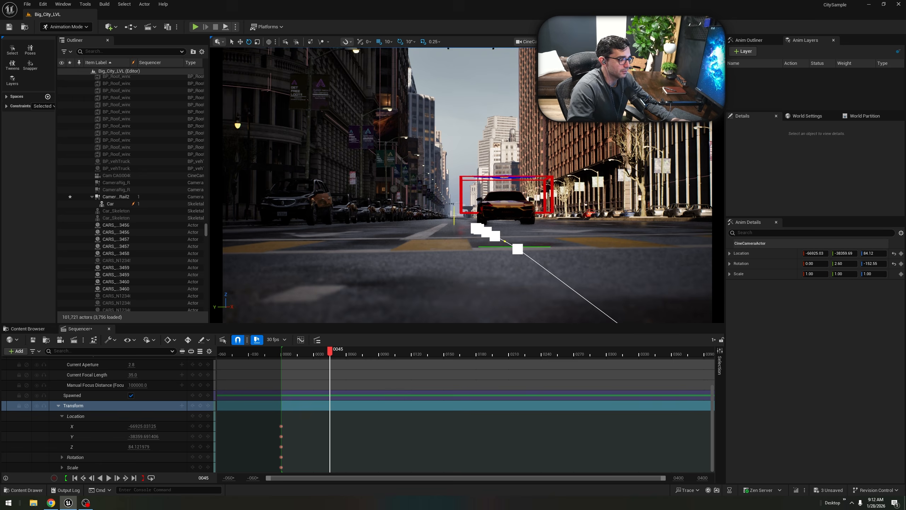
key("w")
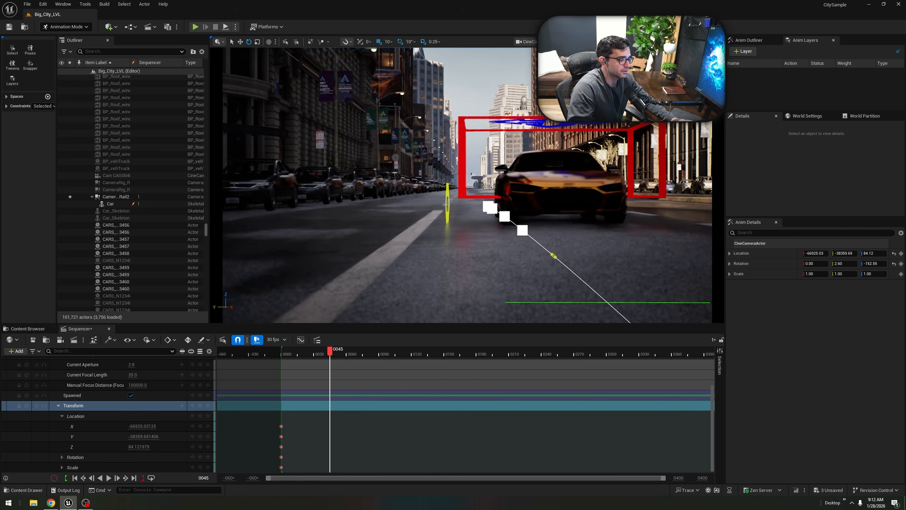
key("w")
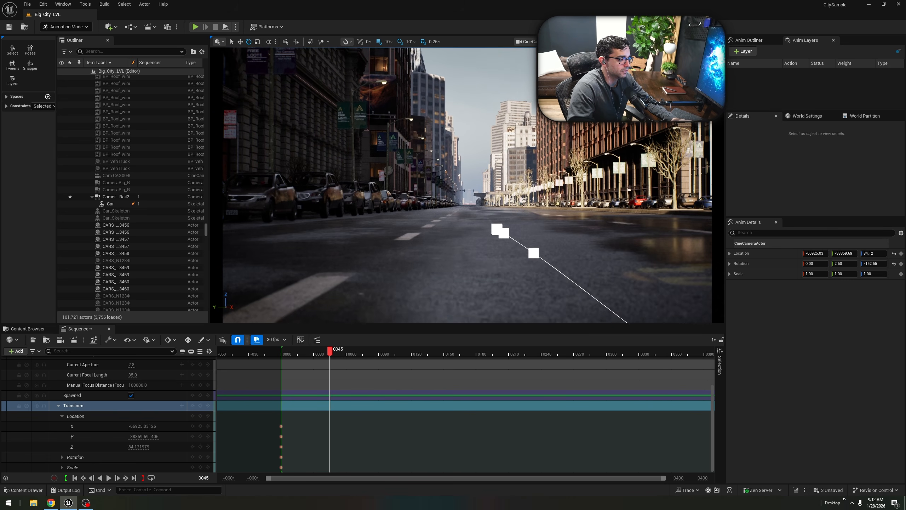
right_click_drag(464, 214, 464, 200)
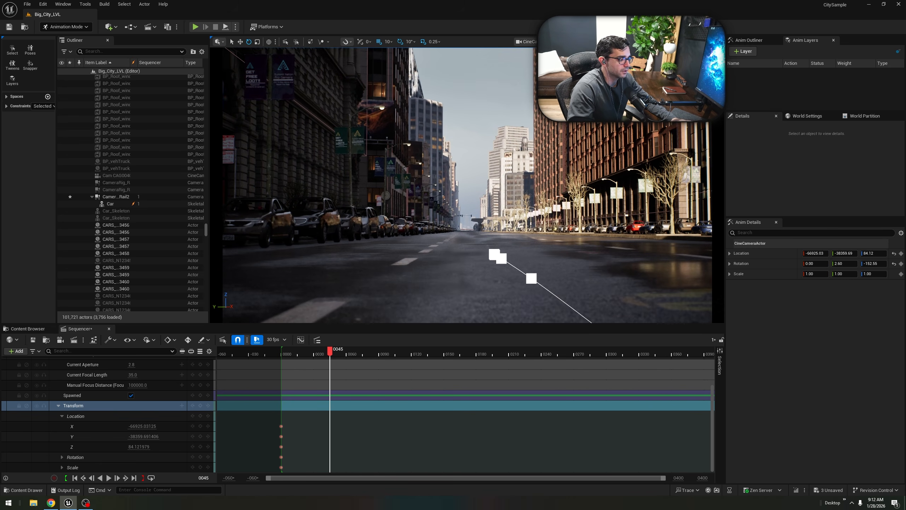
left_click(200, 406)
Play the new low street shot from frame 0 to review the camera passing the car.
left_click_drag(334, 354, 275, 381)
key("space")
key("space")
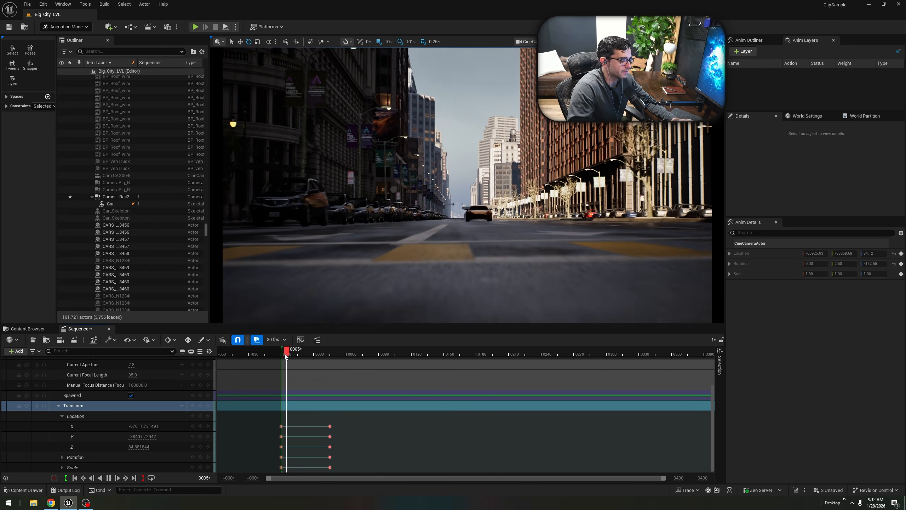
key("space")
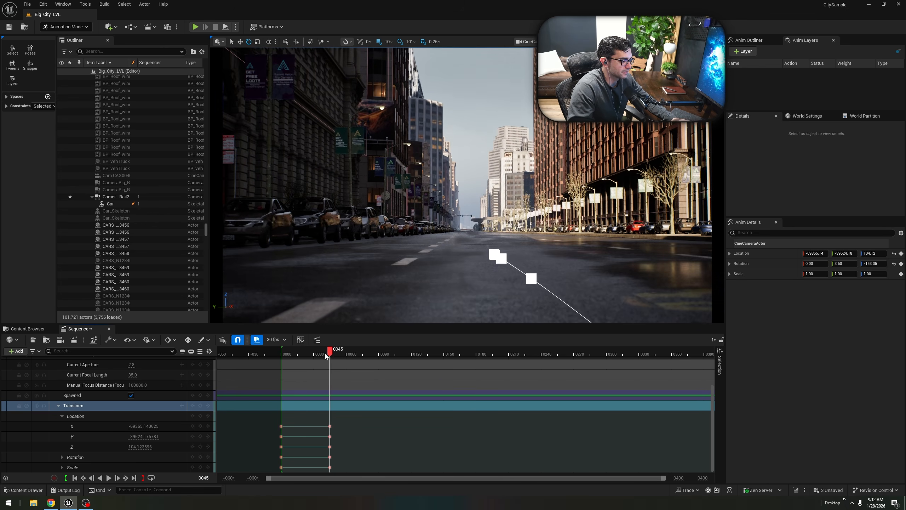
left_click_drag(325, 355, 283, 368)
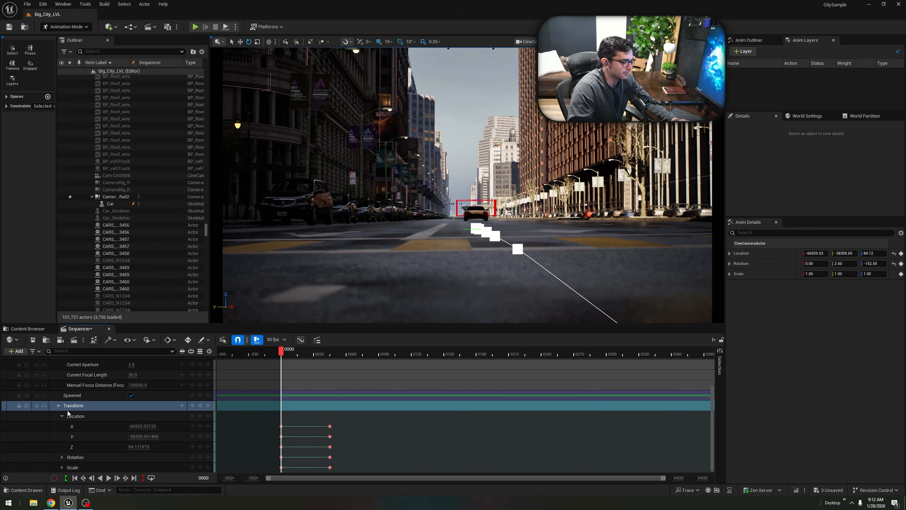
Key the camera's current focal length at frame 0 and set it to 20 at frame 50.
scroll(89, 406, "up", 2)
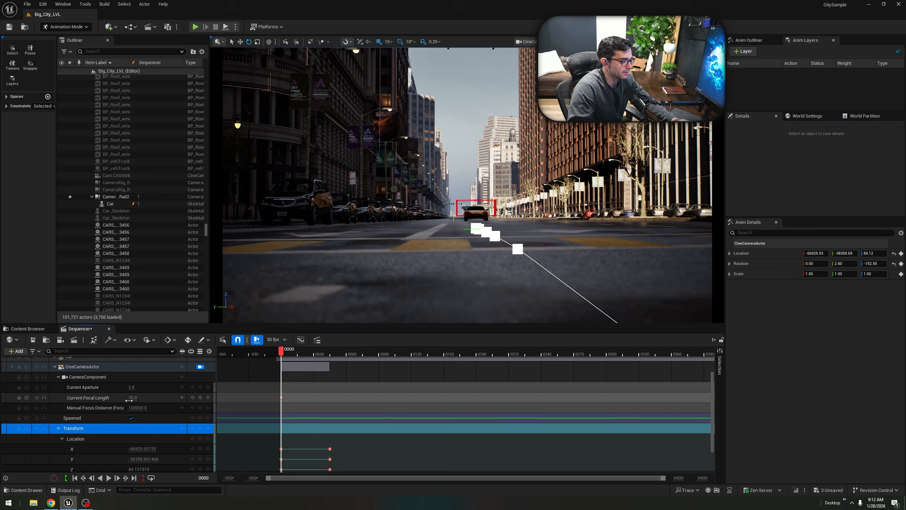
left_click(201, 397)
left_click_drag(281, 351, 331, 362)
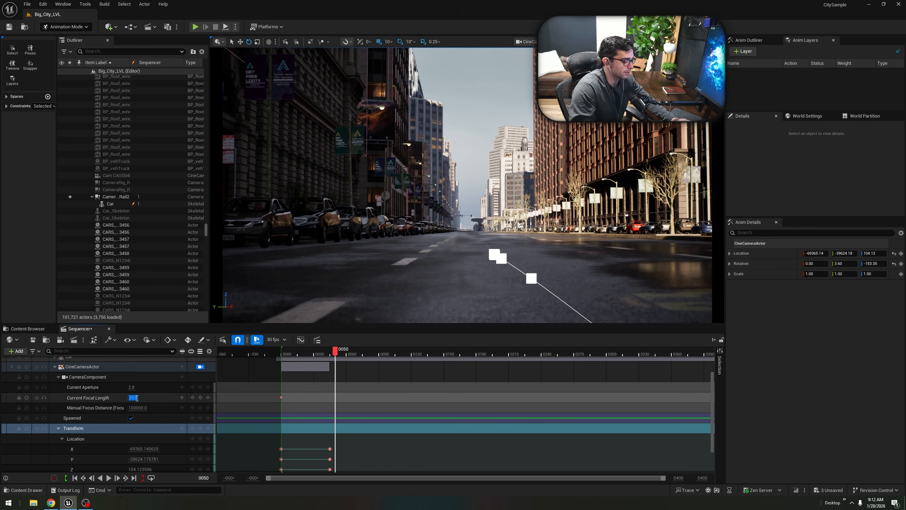
key("Return")
Play the shot from the start to review the focal length change during the camera move.
mouse_move(336, 351)
left_mouse_down()
mouse_move(275, 379)
mouse_move(305, 356)
mouse_move(283, 357)
mouse_move(337, 357)
mouse_move(277, 357)
mouse_move(323, 358)
left_mouse_up()
key("space")
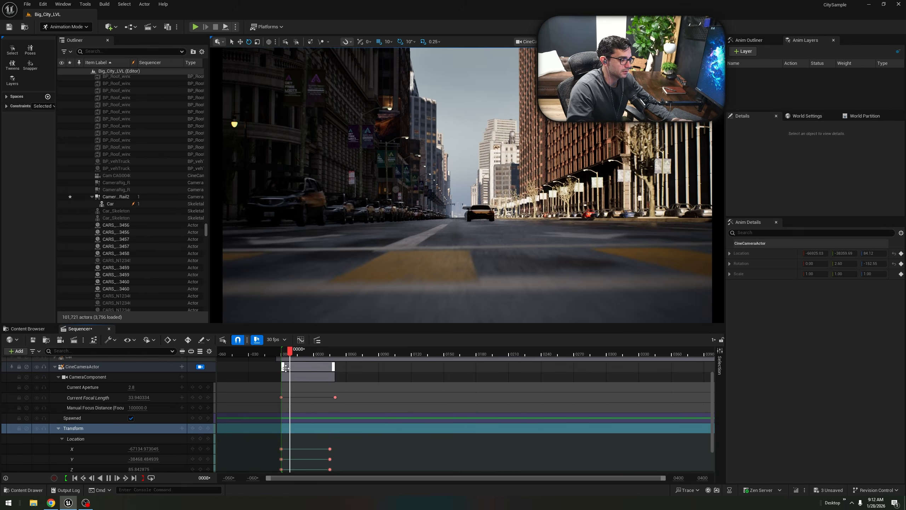
key("space")
key("space")
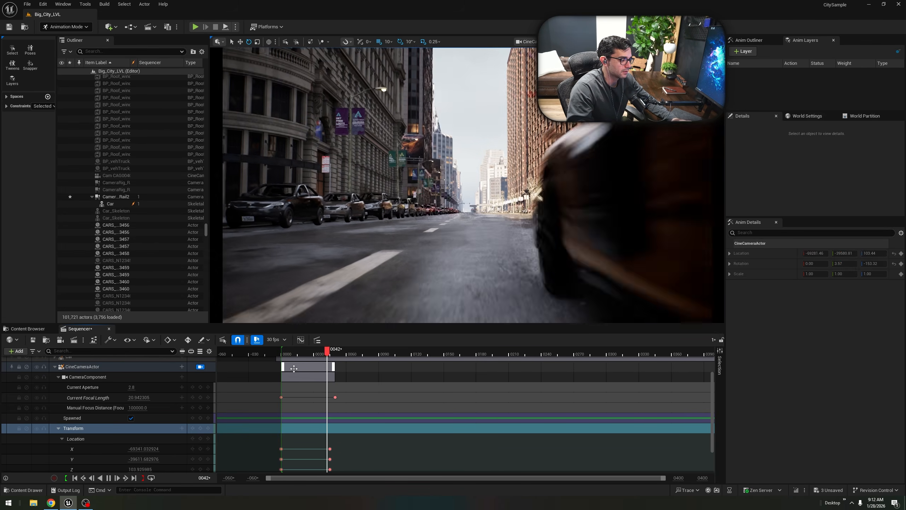
key("space")
Try moving the second focal length key earlier to frame 36 and play the shot.
left_click_drag(328, 358, 324, 358)
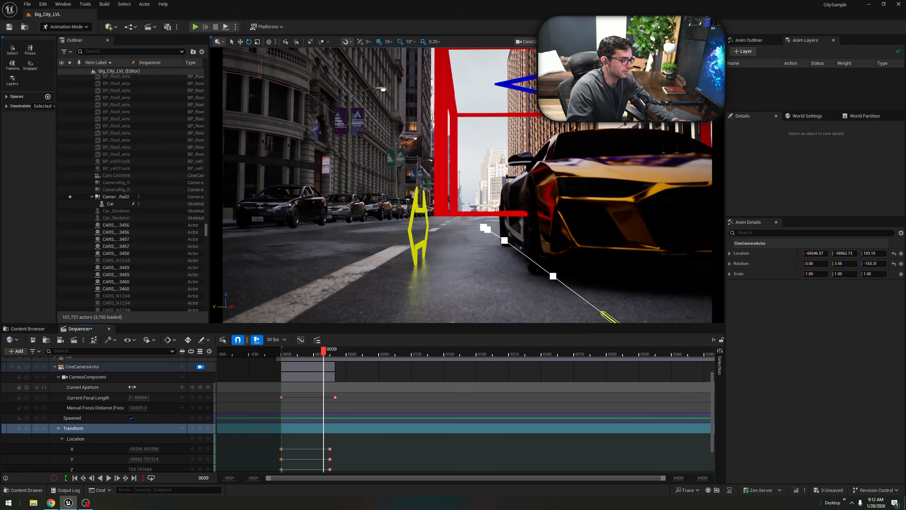
left_click_drag(336, 396, 320, 397)
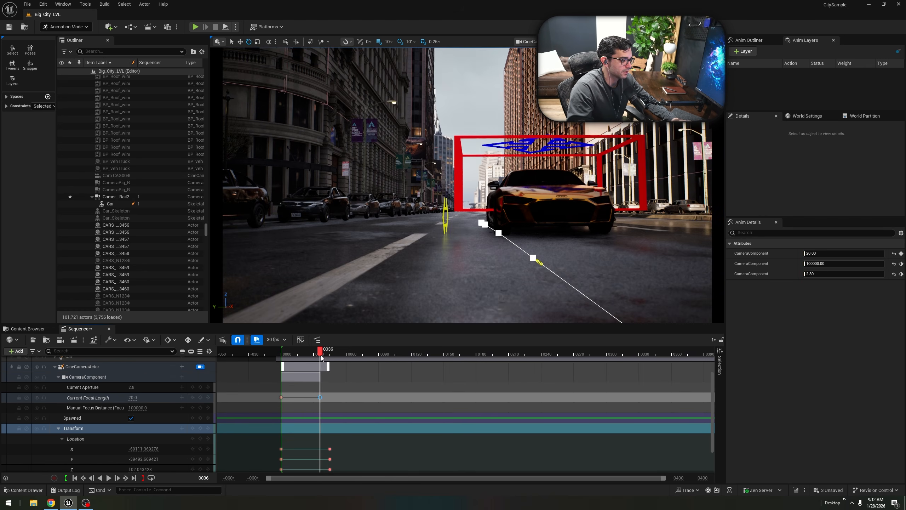
key("space")
key("space")
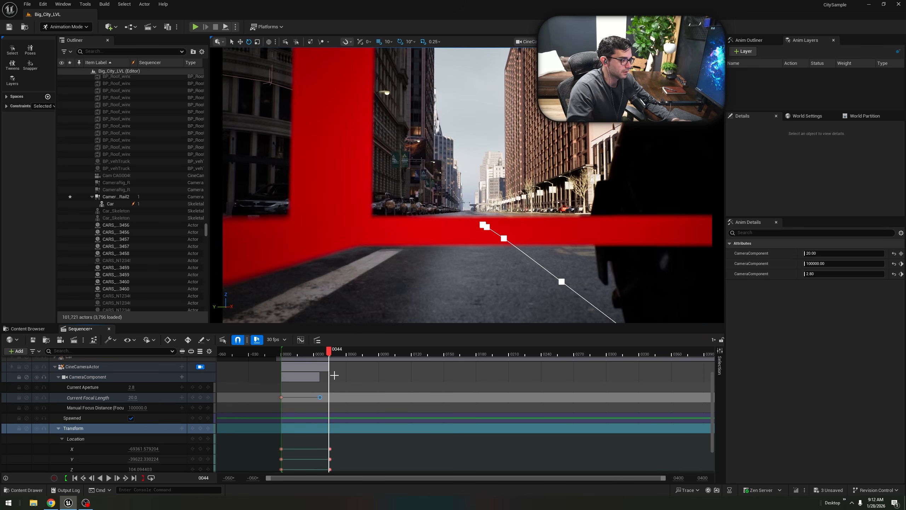
Set the second focal length key to 15 at frame 45 and replay the shot.
left_click(316, 357)
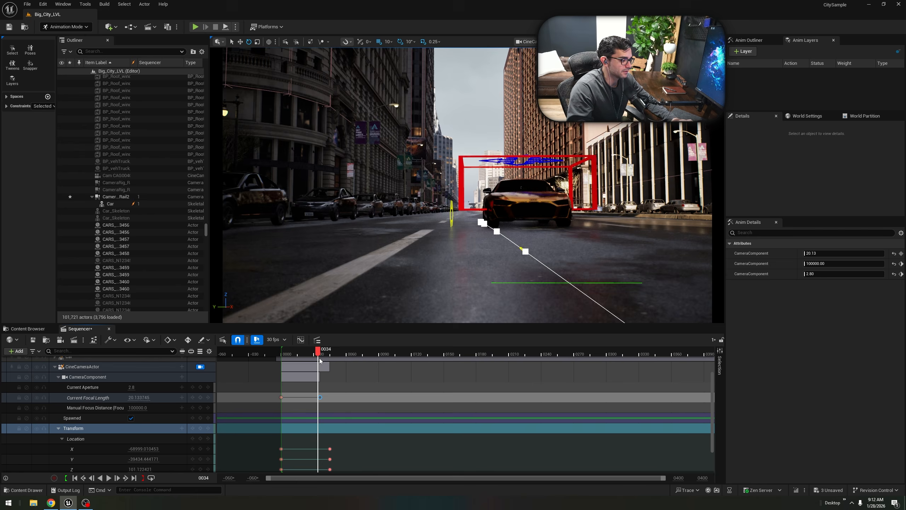
left_click_drag(320, 358, 331, 358)
left_click_drag(320, 397, 330, 398)
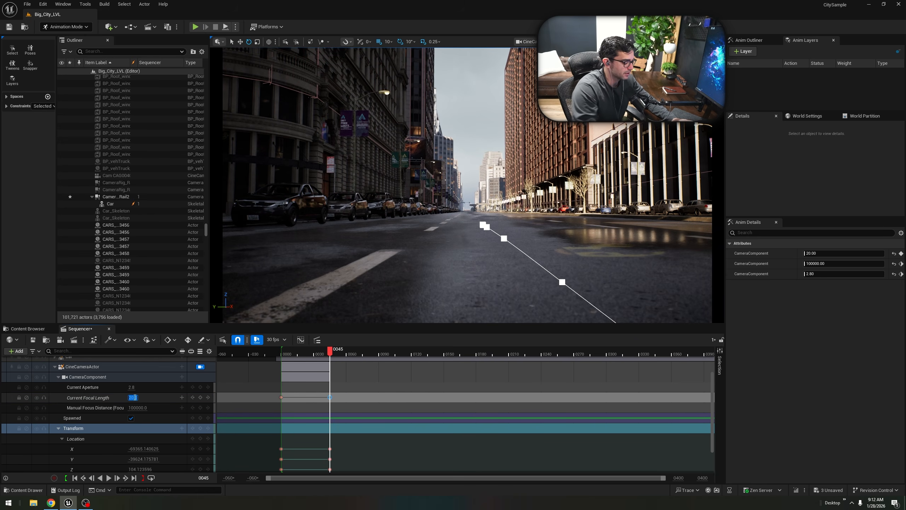
key("space")
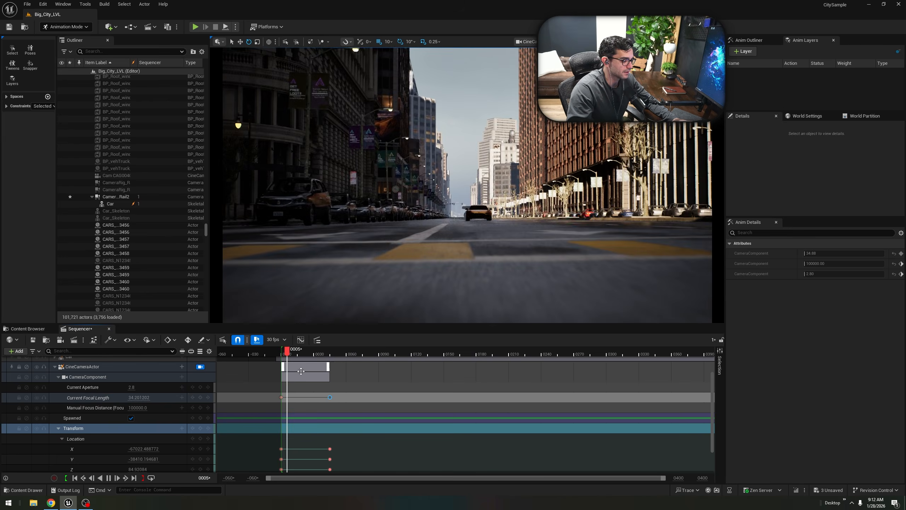
key("space")
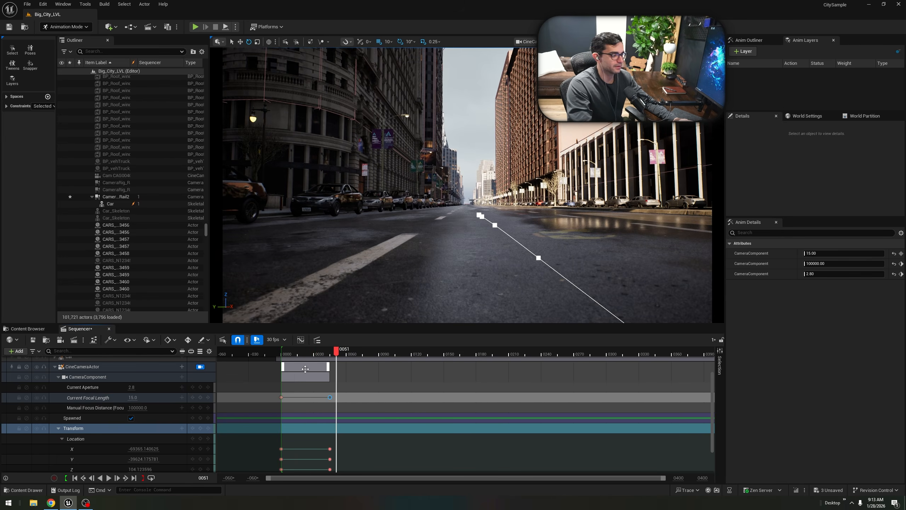
Change both focal length keys to linear interpolation and play the shot from frame 0.
left_click(304, 359)
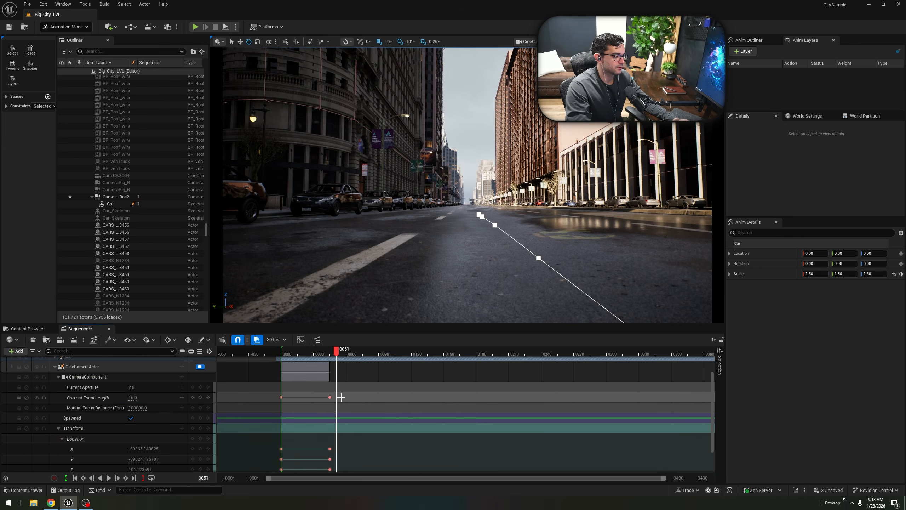
left_click_drag(277, 397, 273, 402)
key("4")
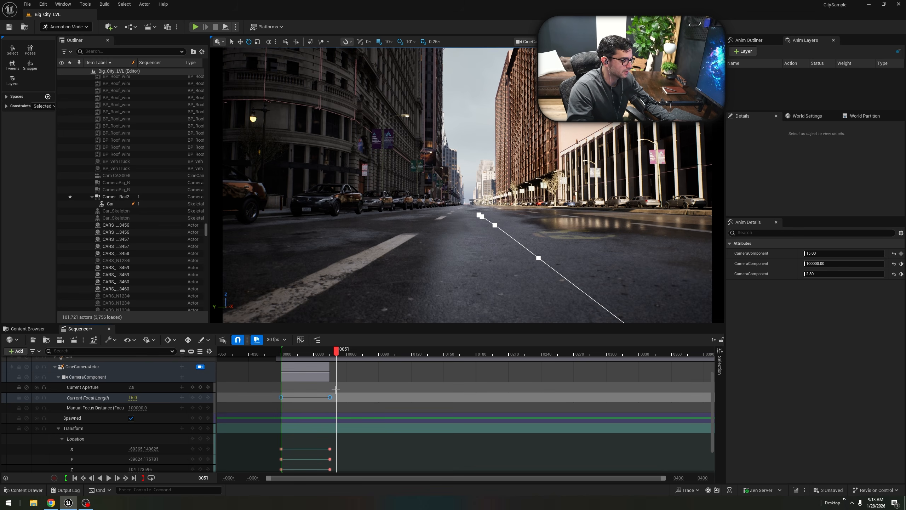
left_click_drag(314, 358, 277, 358)
key("space")
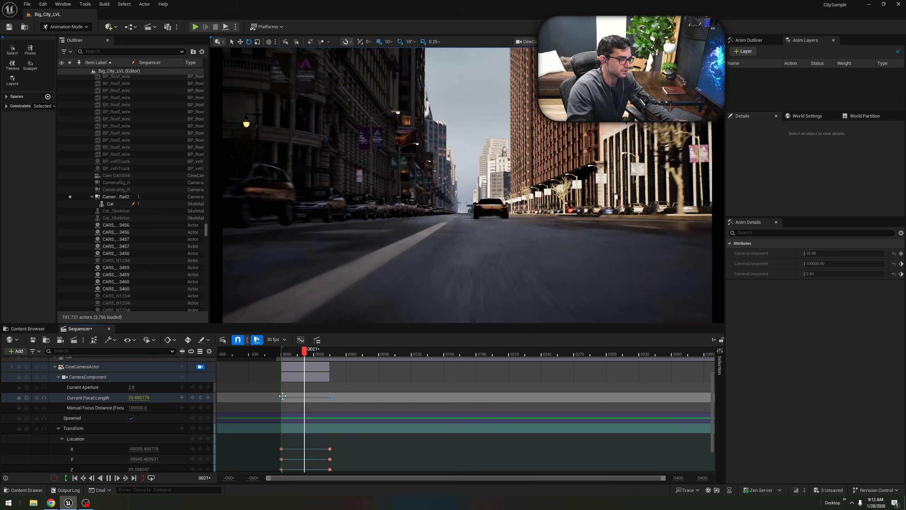
key("space")
Change all of the camera's transform keys to linear interpolation and replay the shot.
scroll(354, 449, "down", 2)
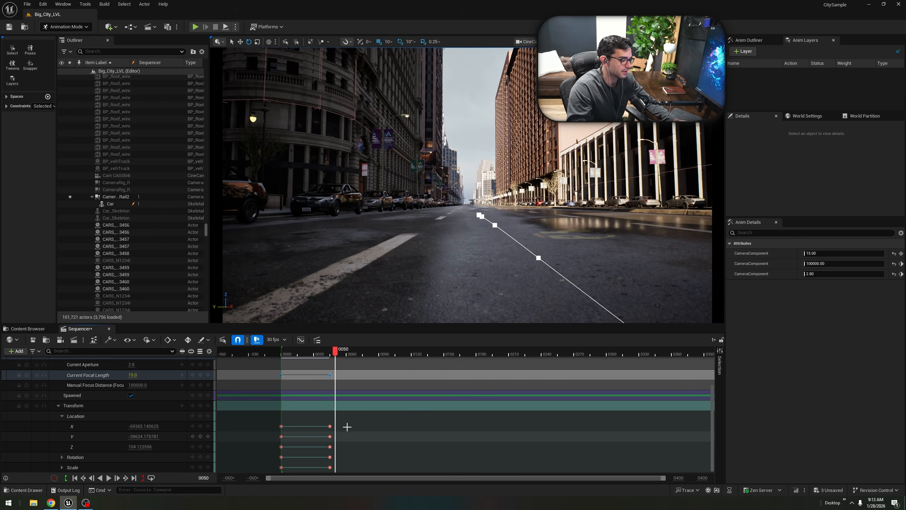
left_click_drag(348, 424, 275, 472)
key("4")
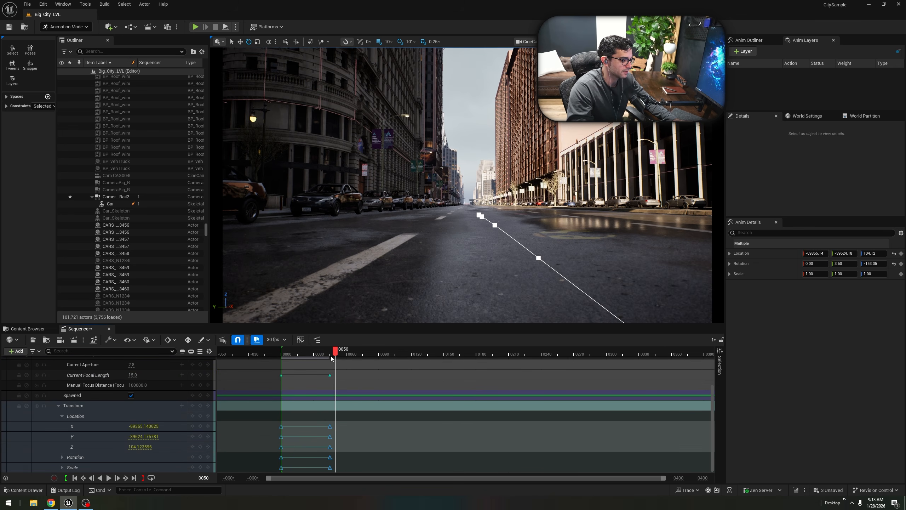
key("space")
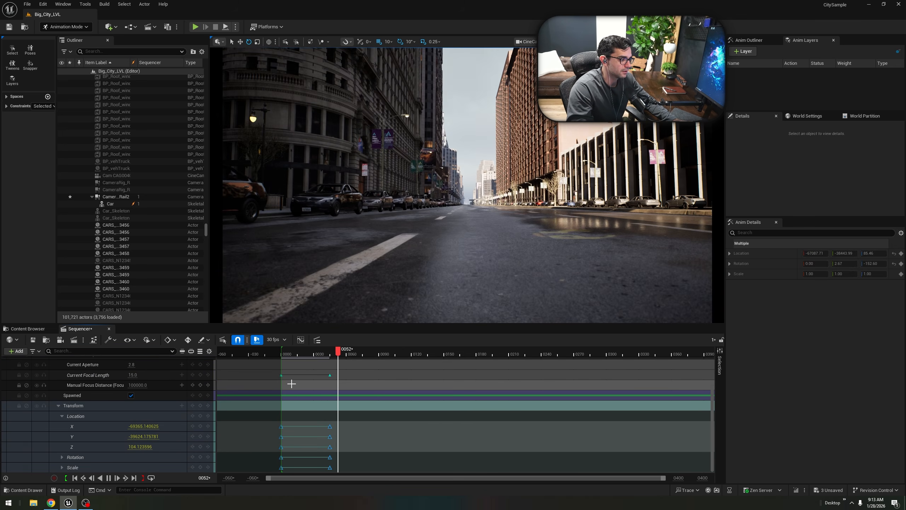
key("space")
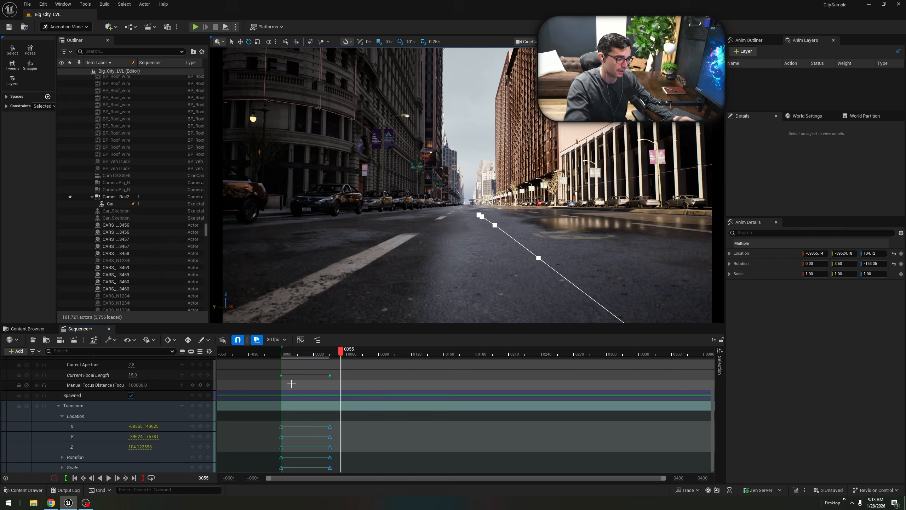
Set the sequence's playback end to frame 50, then save the sequence and all unsaved project files.
left_click_drag(342, 354, 338, 356)
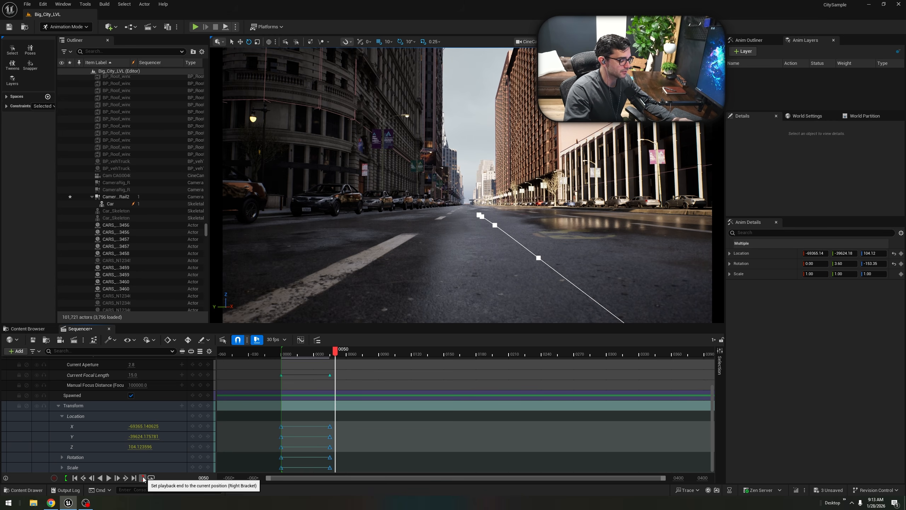
left_click(143, 478)
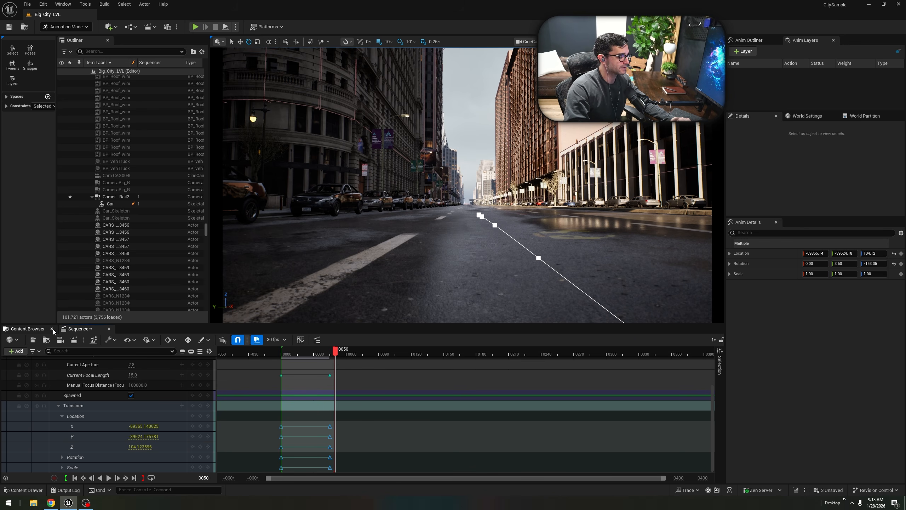
left_click(33, 339)
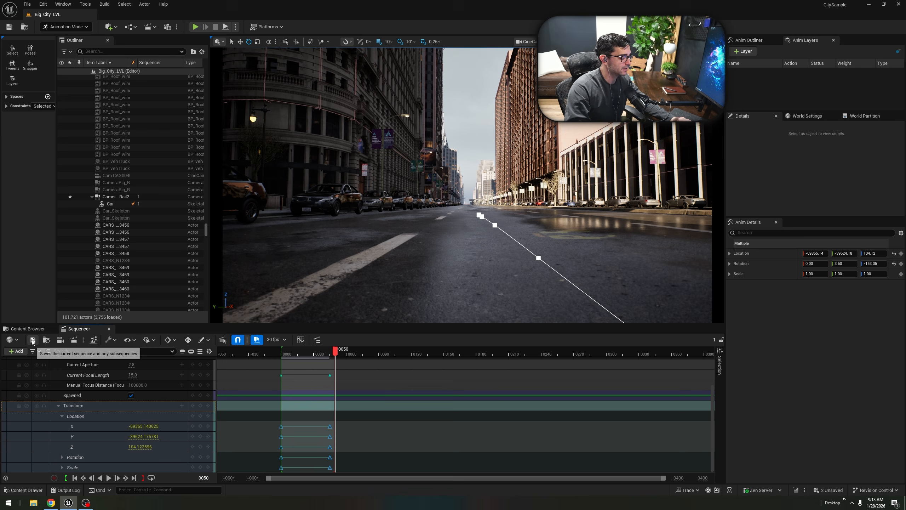
left_click(27, 3)
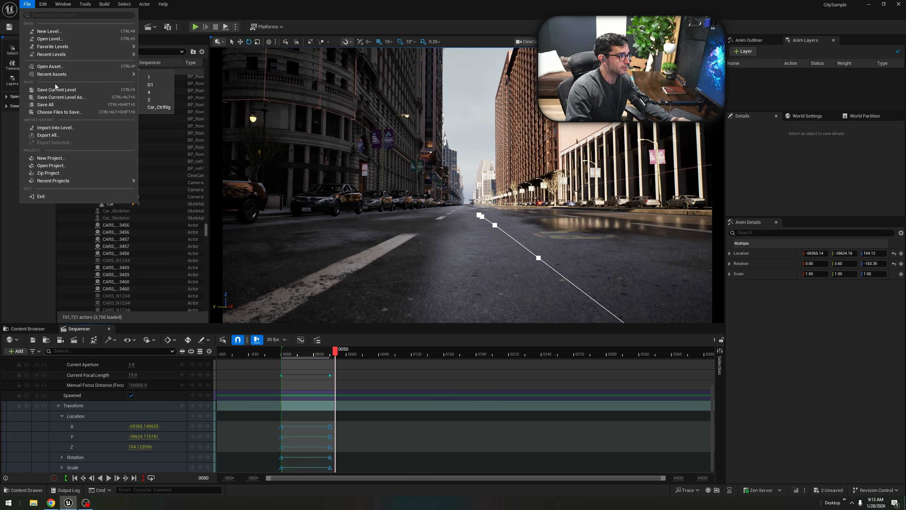
left_click(53, 105)
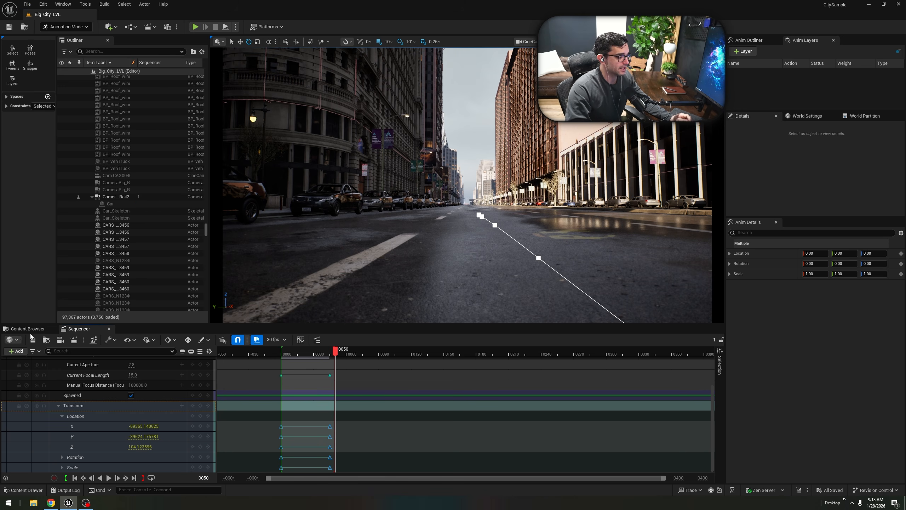
Create a new level sequence named 2 in the MyStuff/Sequences folder.
left_click(35, 331)
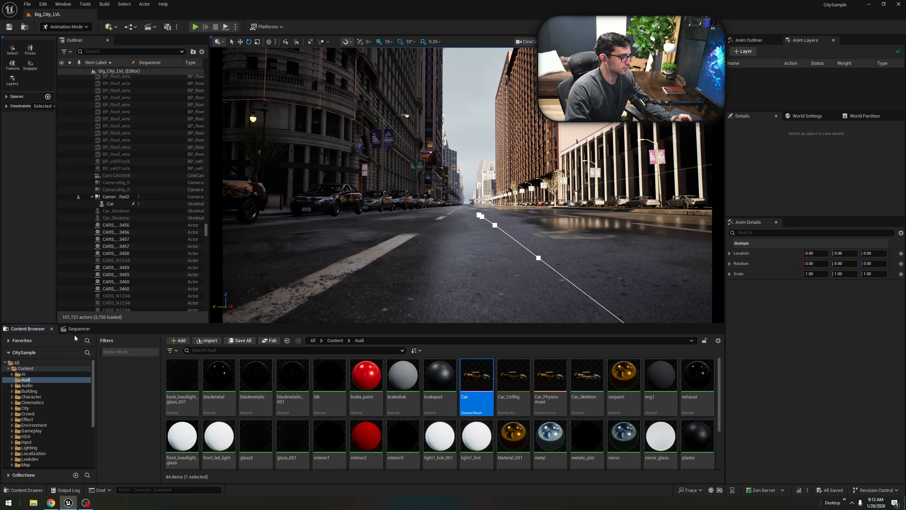
left_click(25, 368)
double_click(366, 435)
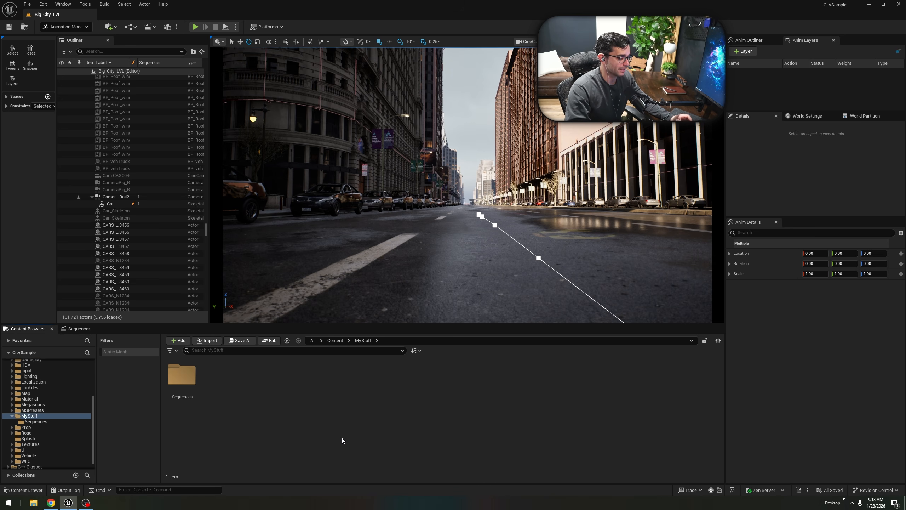
double_click(180, 375)
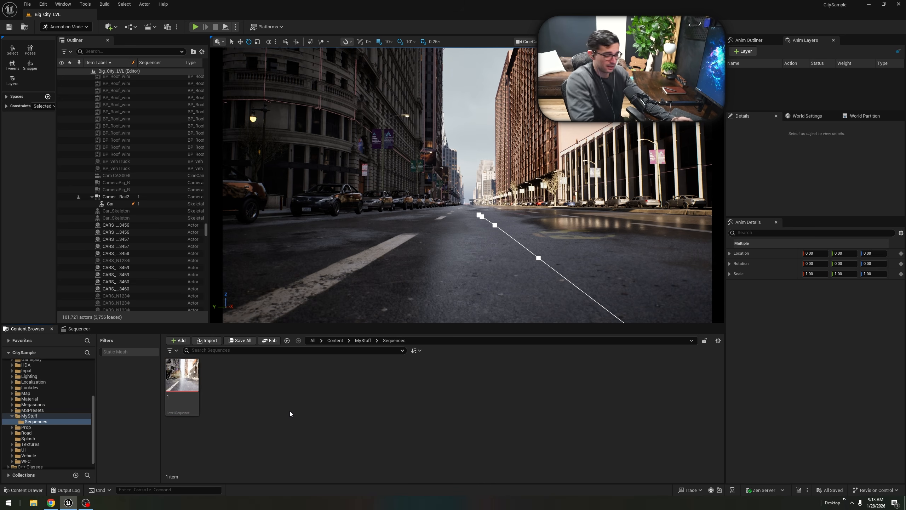
right_click(252, 383)
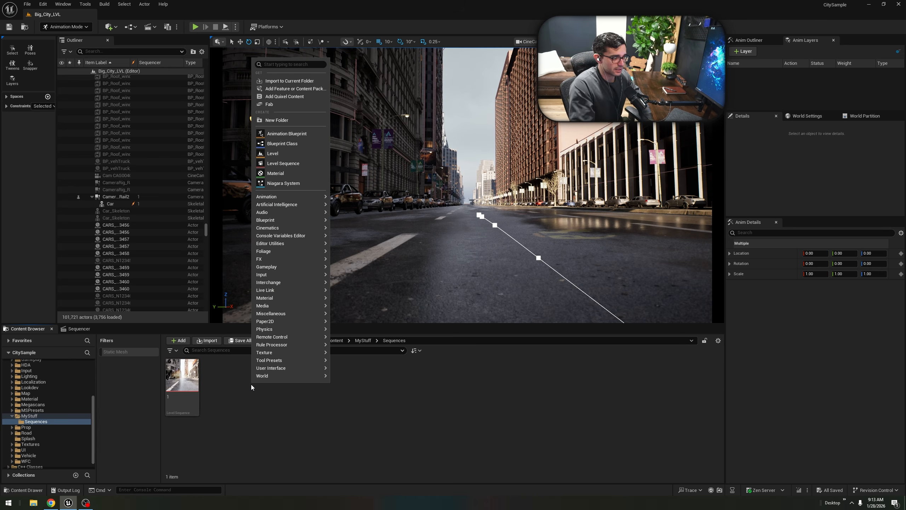
left_click(303, 165)
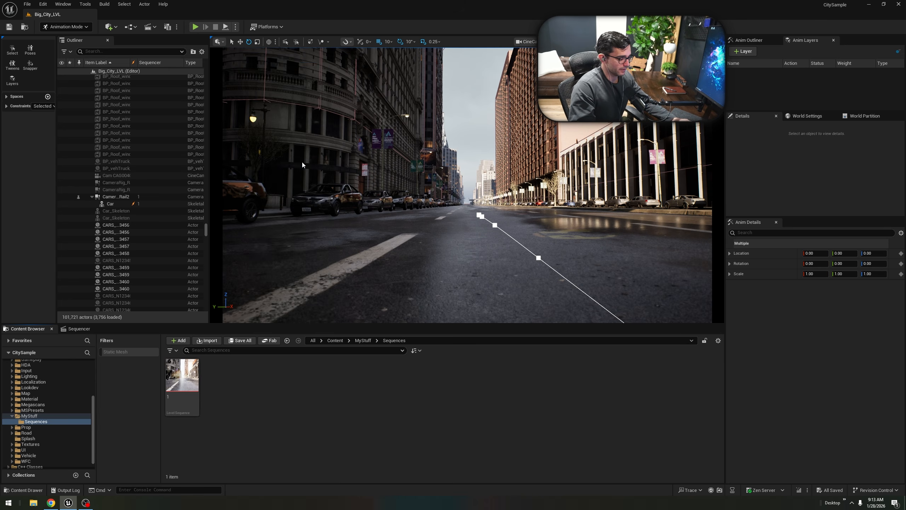
key("Return")
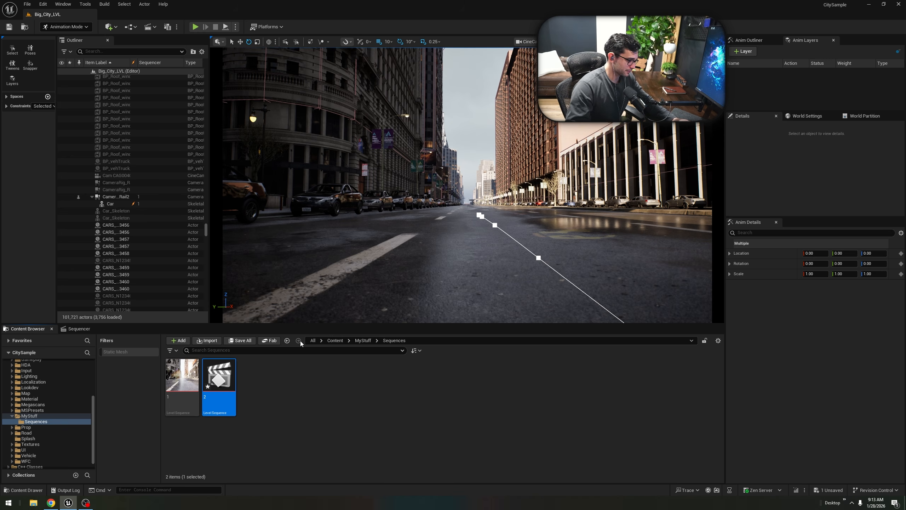
Copy the CameraRig_Rail2 and Car tracks from sequence 1 into sequence 2.
double_click(217, 380)
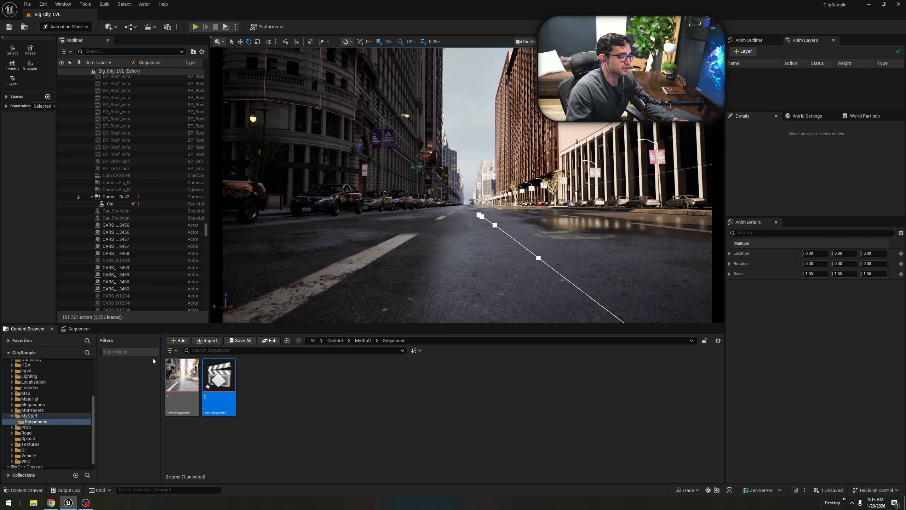
scroll(55, 417, "up", 3)
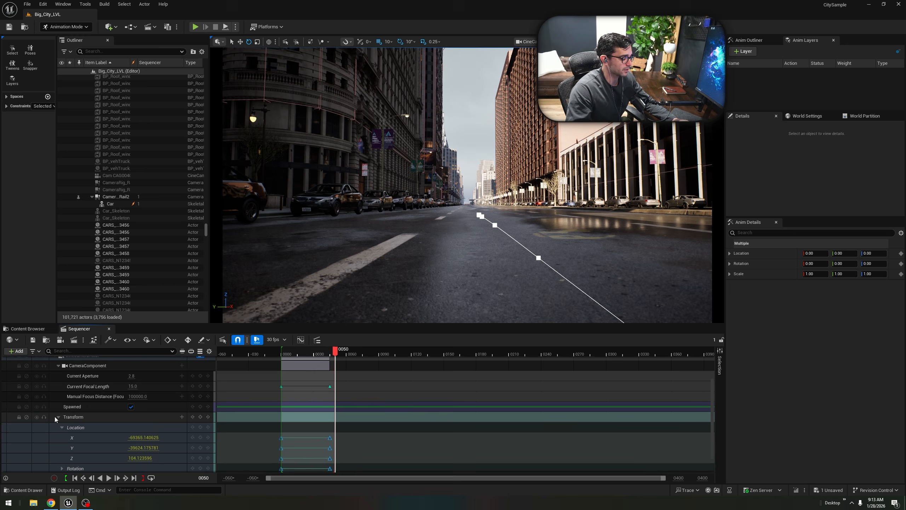
left_click(55, 379)
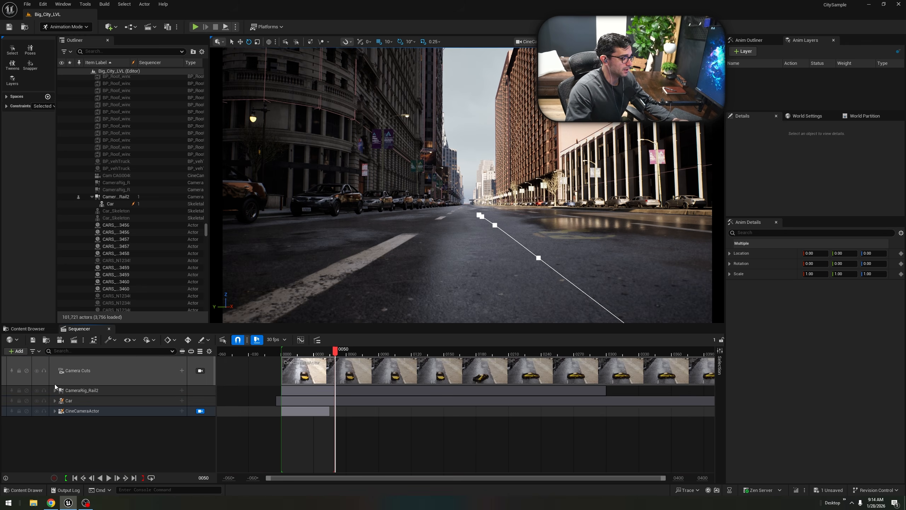
left_click(75, 400)
left_click(92, 392, "ctrl")
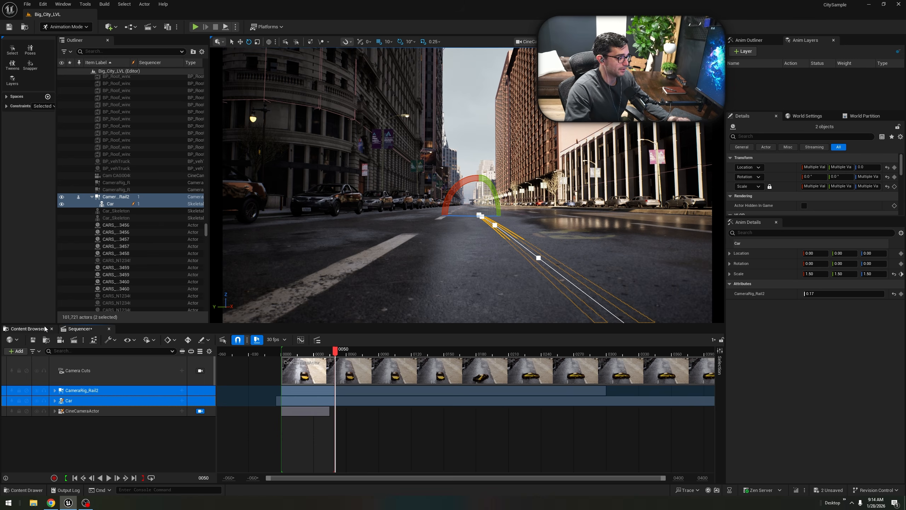
left_click(28, 328)
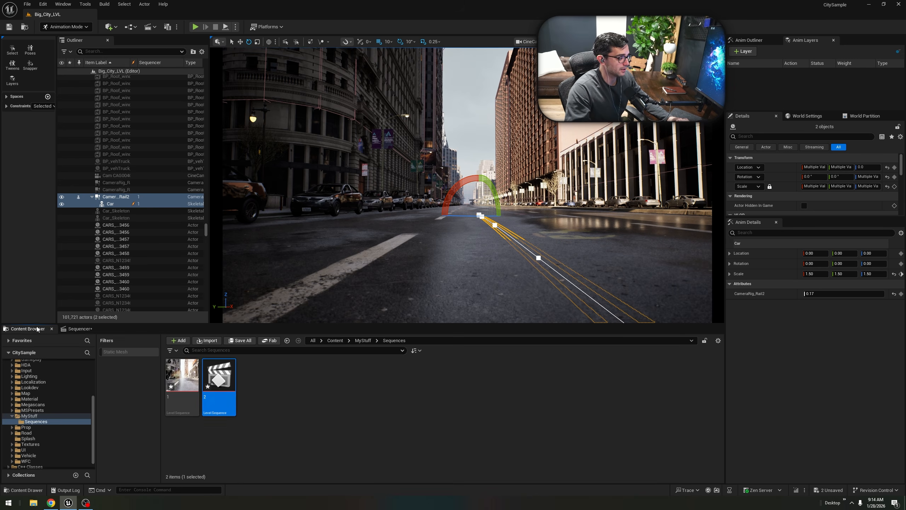
double_click(220, 376)
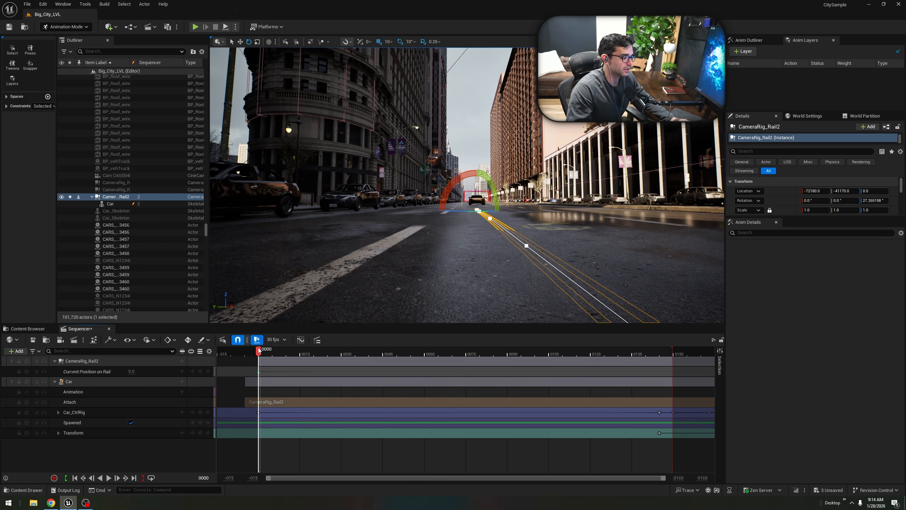
Set the playback start of sequence 2 to frame 35 and add a new cine camera there.
left_click_drag(259, 351, 356, 365)
left_click(66, 479)
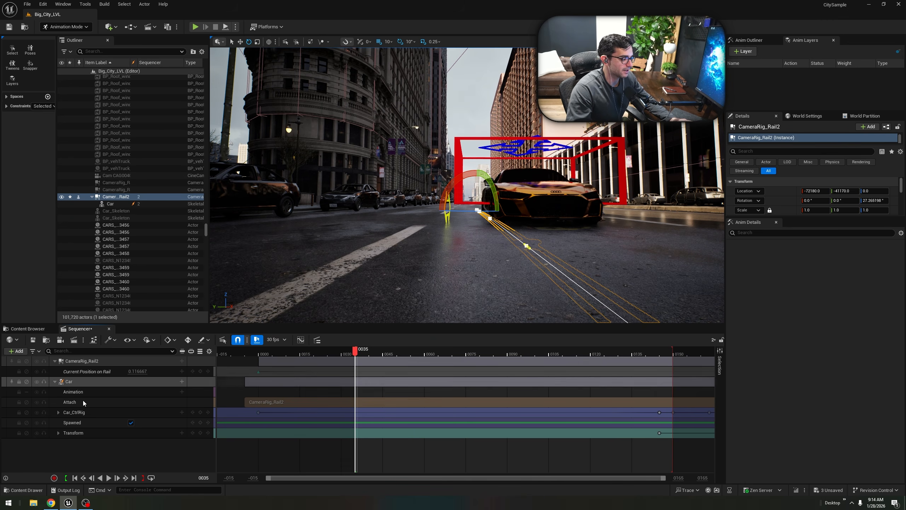
left_click(60, 342)
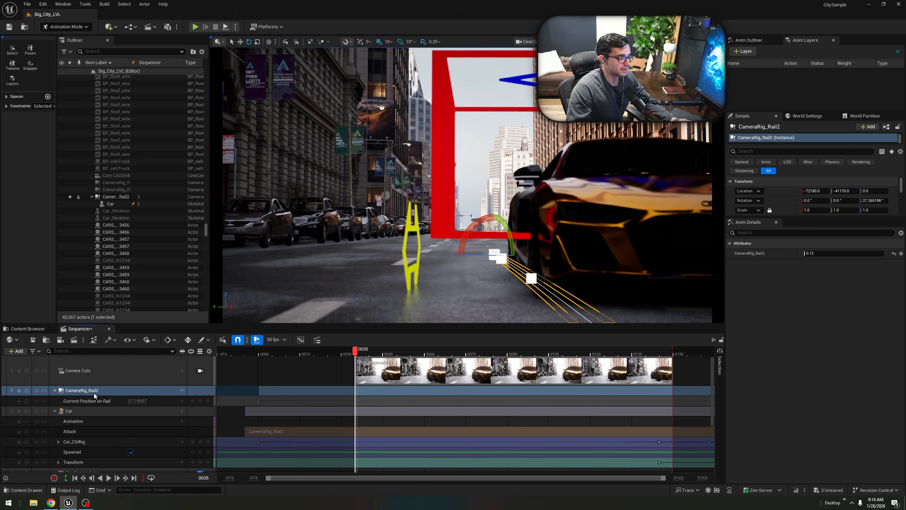
Attach the CineCameraActor to CameraRig_Rail2 and extend the start of the attach section to slightly before frame 35.
scroll(67, 431, "down", 1)
scroll(67, 431, "down", 2)
left_click(54, 378)
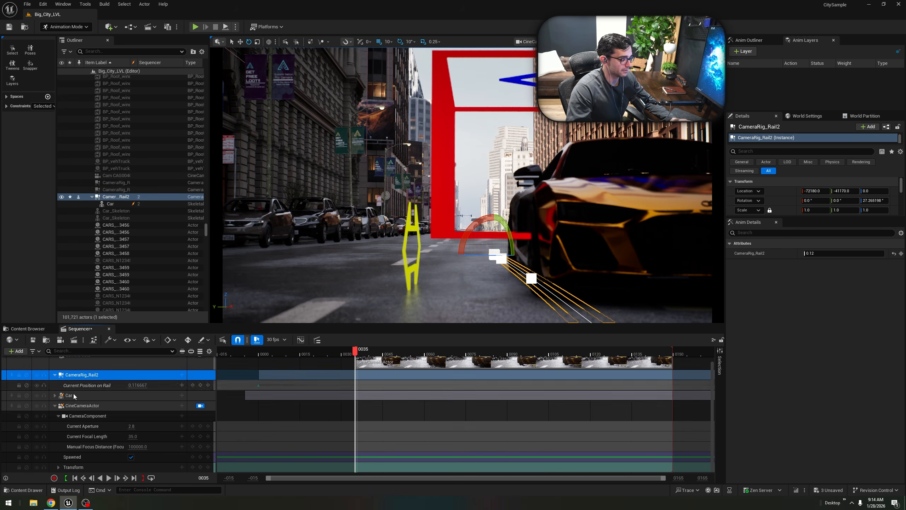
left_click(87, 406)
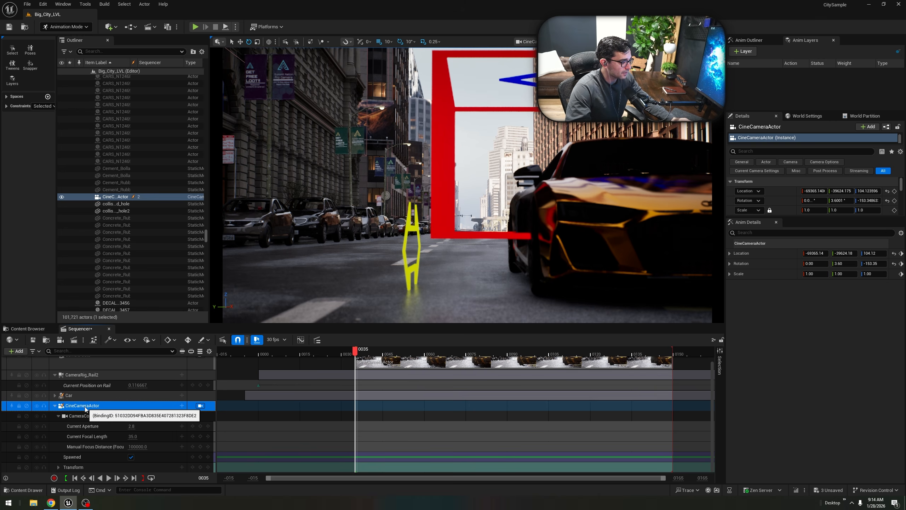
left_click(182, 406)
left_click(107, 409)
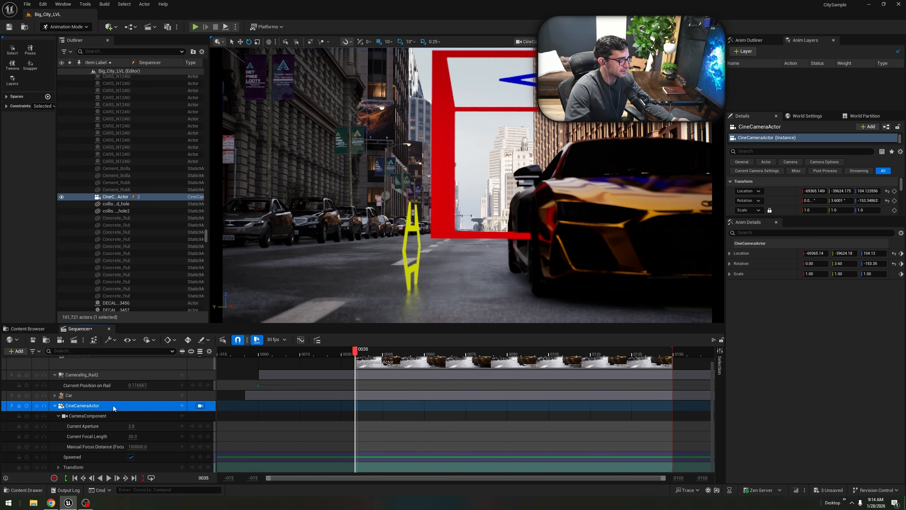
left_click(182, 407)
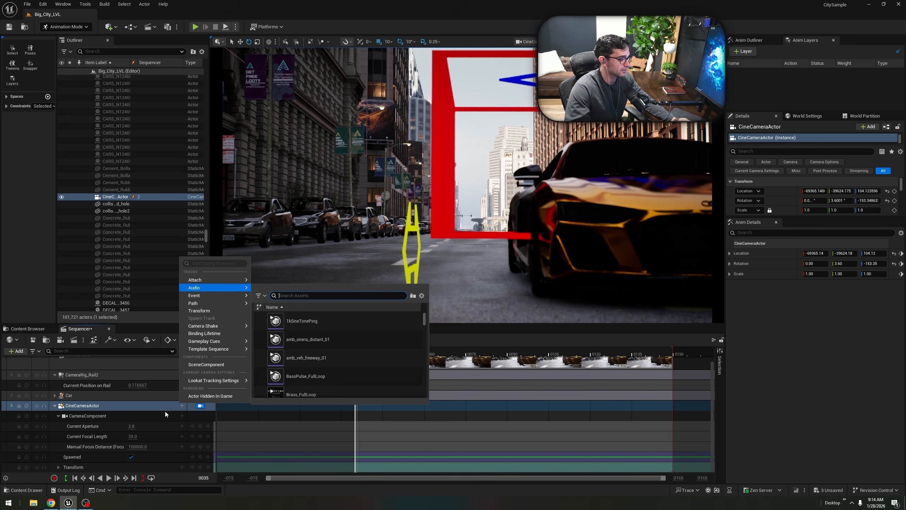
left_click(186, 410)
left_click(186, 410)
mouse_move(209, 280)
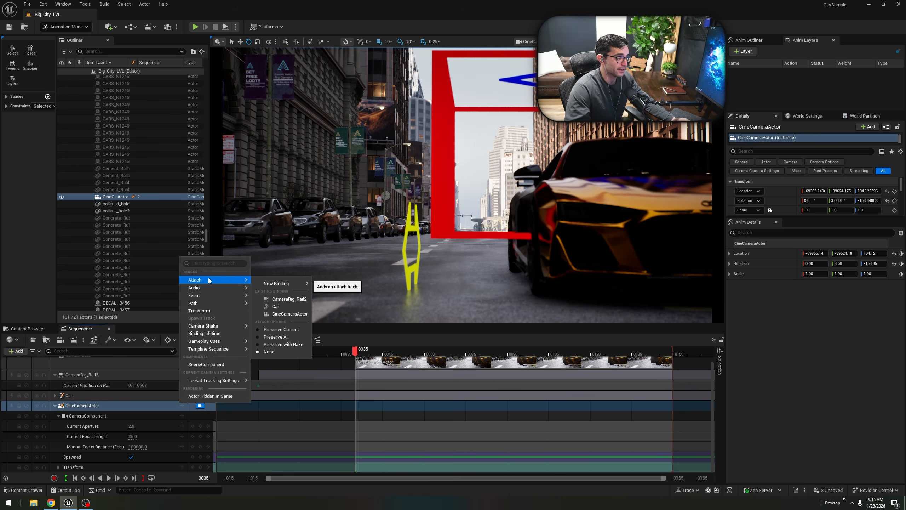
left_click(289, 300)
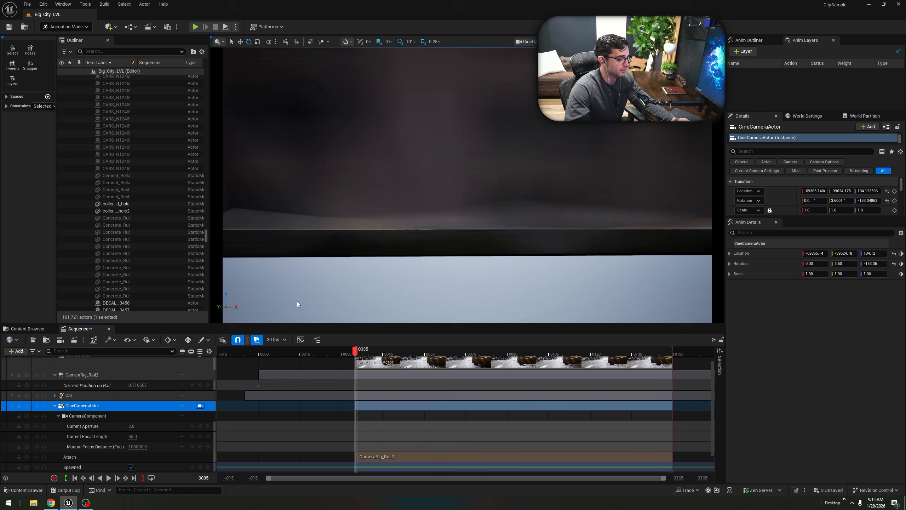
left_click(383, 458)
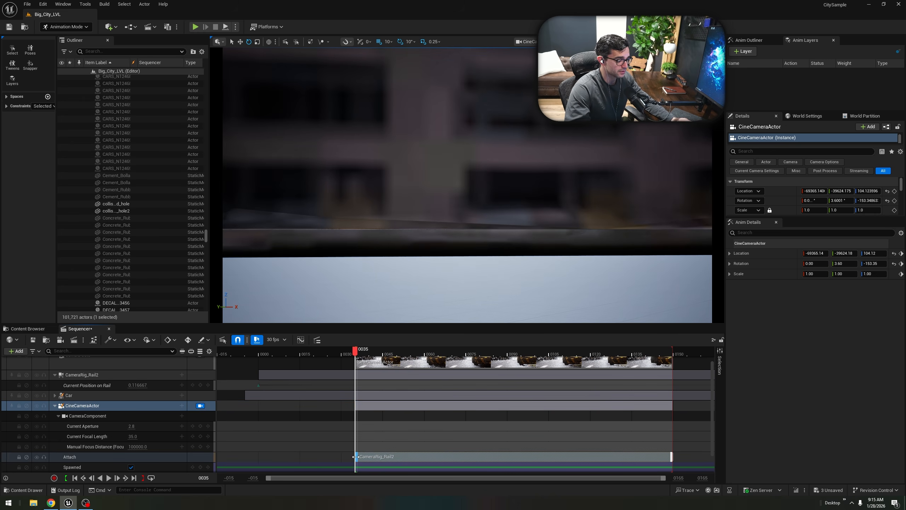
left_click_drag(357, 457, 345, 459)
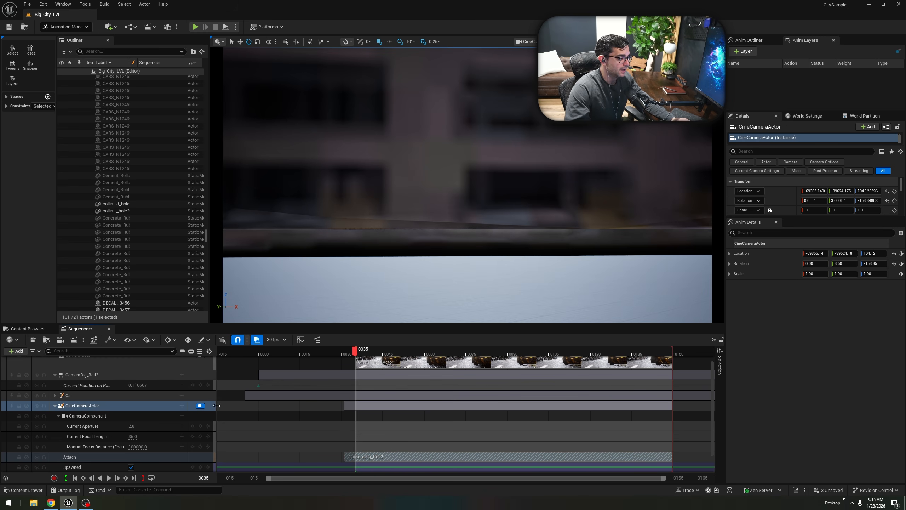
Reset the attached camera's location and rotation to 0 after trying to reposition it by flying.
right_click_drag(539, 222, 567, 207)
key("e")
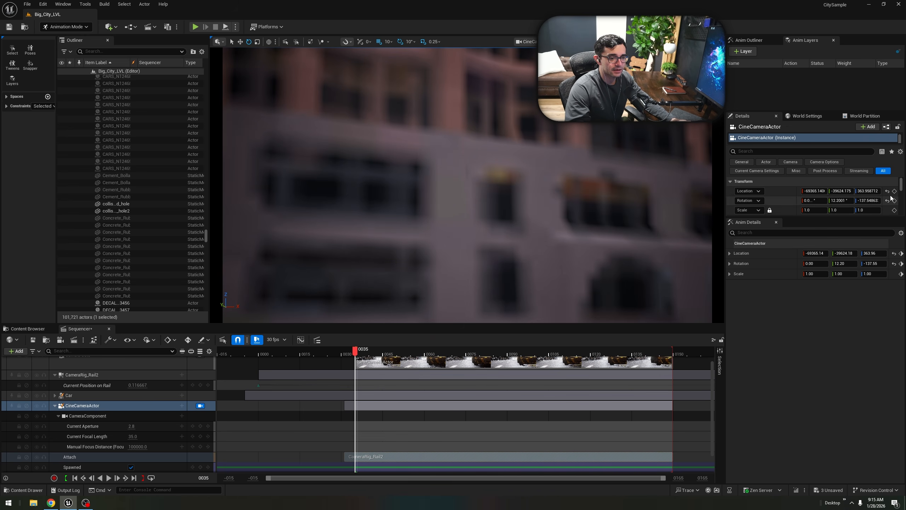
left_click(888, 191)
left_click(887, 201)
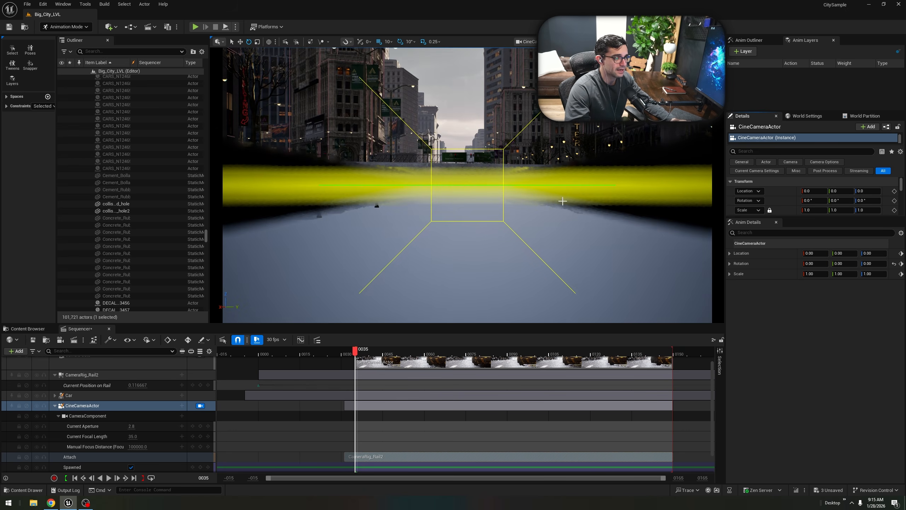
Fly the camera to a low rear three-quarter view of the car, at location about -418, 312, 88.
right_click_drag(563, 201, 530, 211)
key("e")
key("d")
key("s")
key("a")
key("s")
key("s")
key("s")
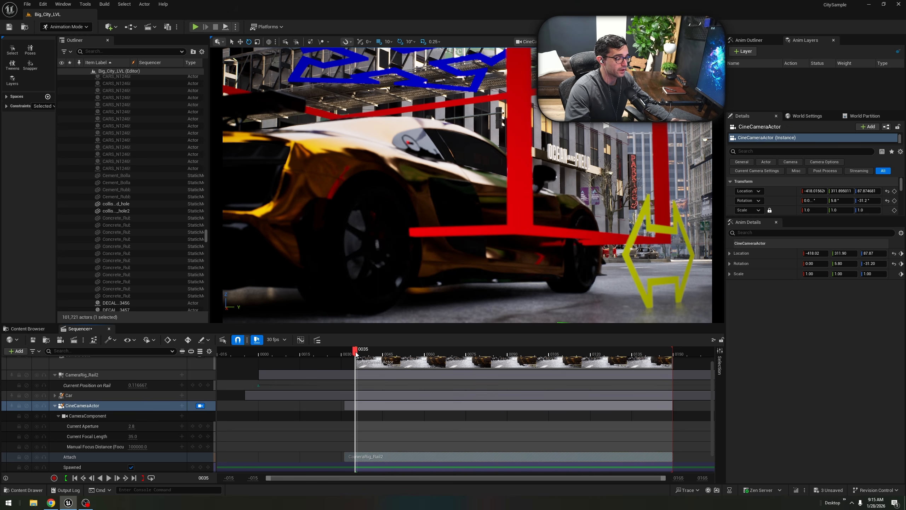
Play and scrub the attached camera shot, then return to frame 35.
key("space")
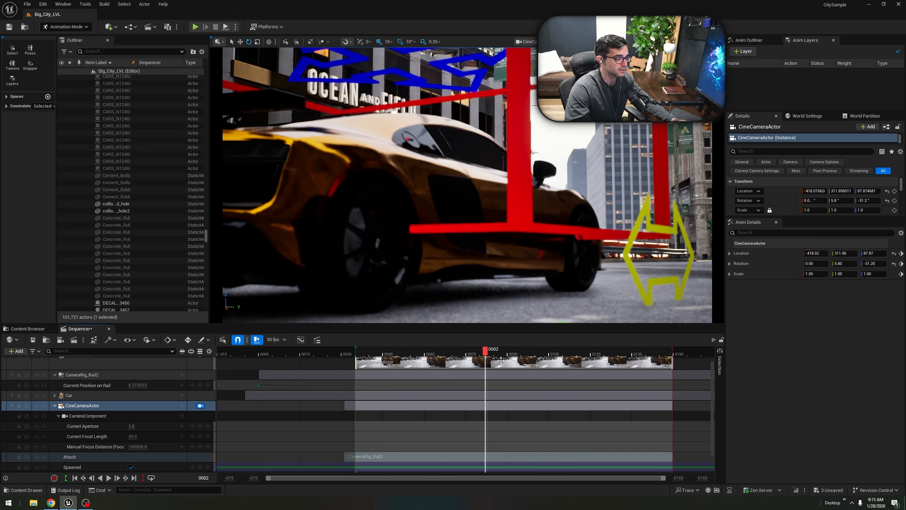
left_click(543, 353)
left_click(462, 354)
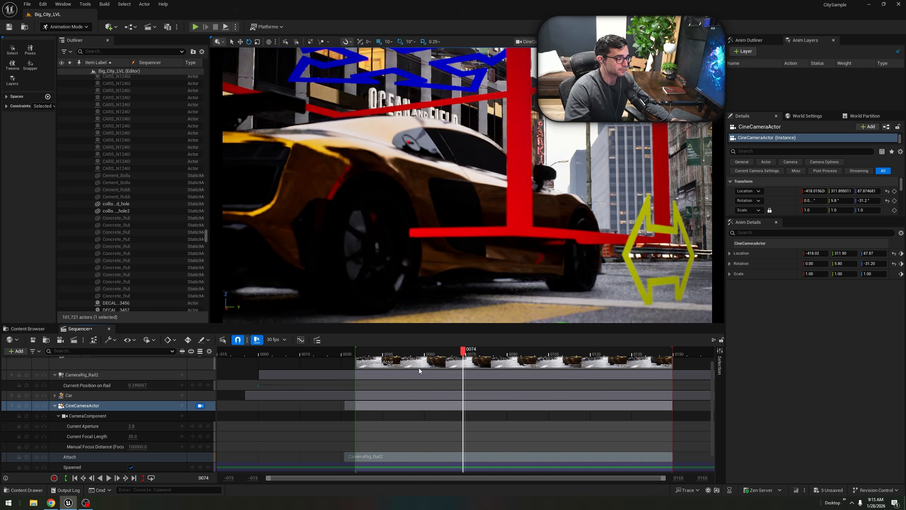
key("Up")
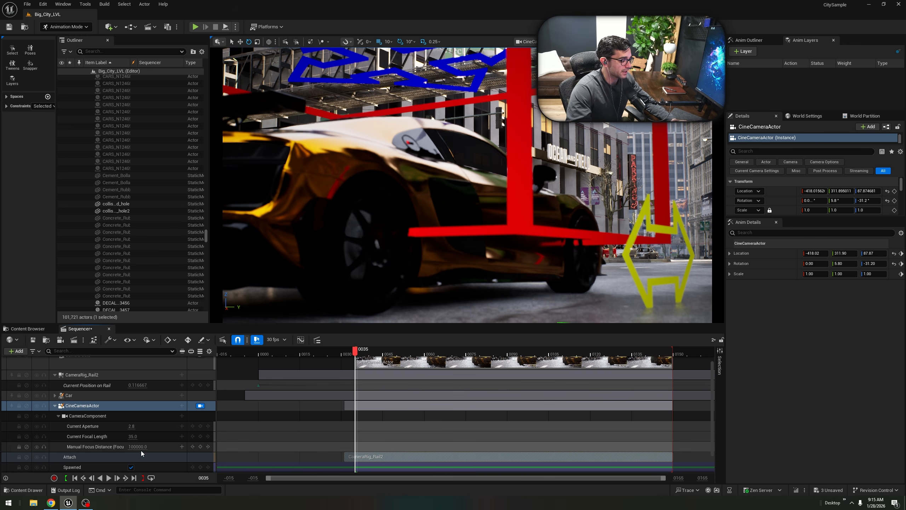
Set the camera's manual focus distance to about 266.7 to focus on the car, and play the shot.
mouse_move(142, 447)
left_mouse_down()
mouse_move(123, 447)
mouse_move(131, 447)
left_mouse_up()
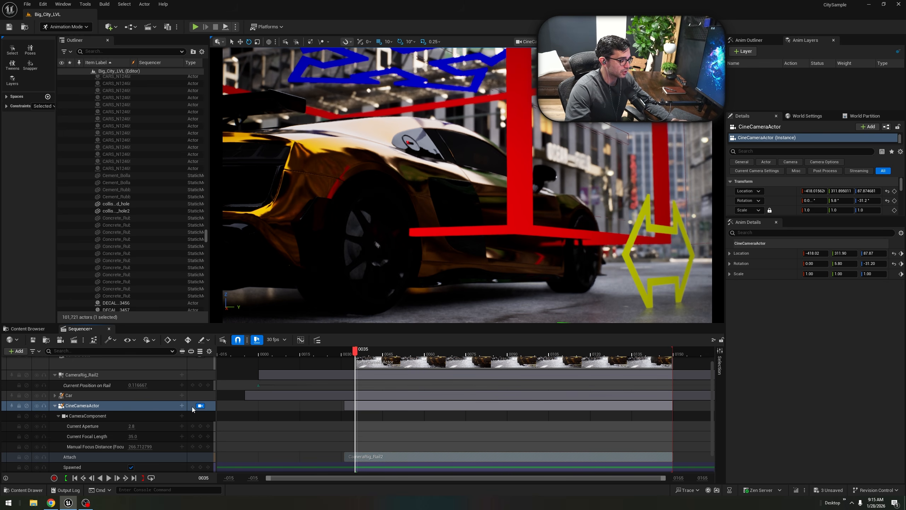
key("space")
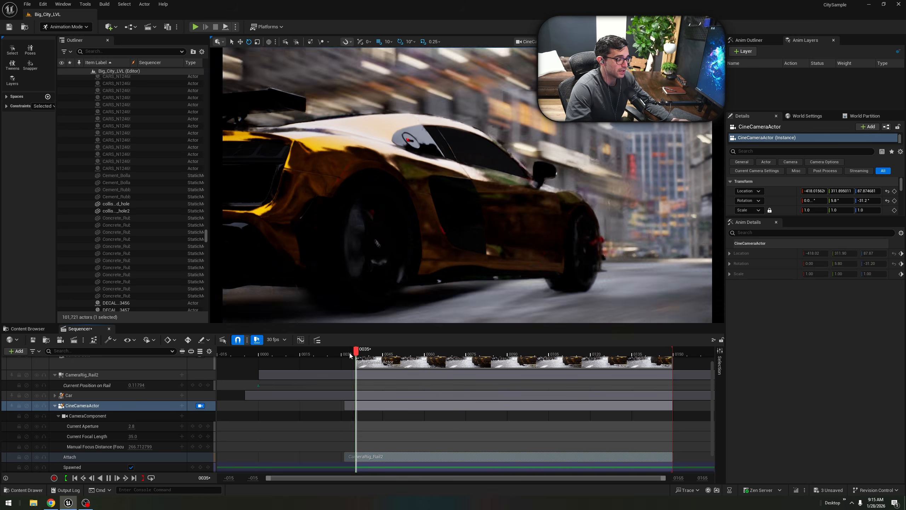
End the shot's playback range at frame 75, play the shortened shot, and save the level sequence.
key("space")
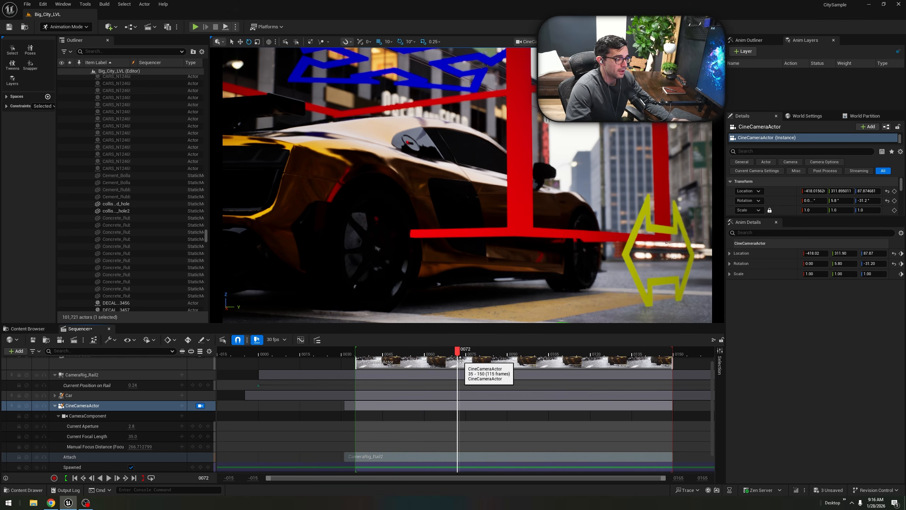
left_click_drag(458, 354, 467, 354)
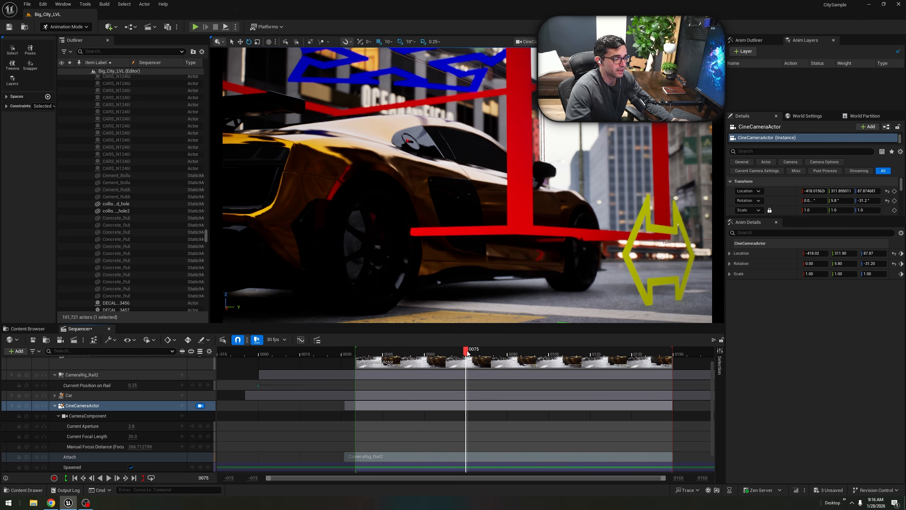
left_click(142, 477)
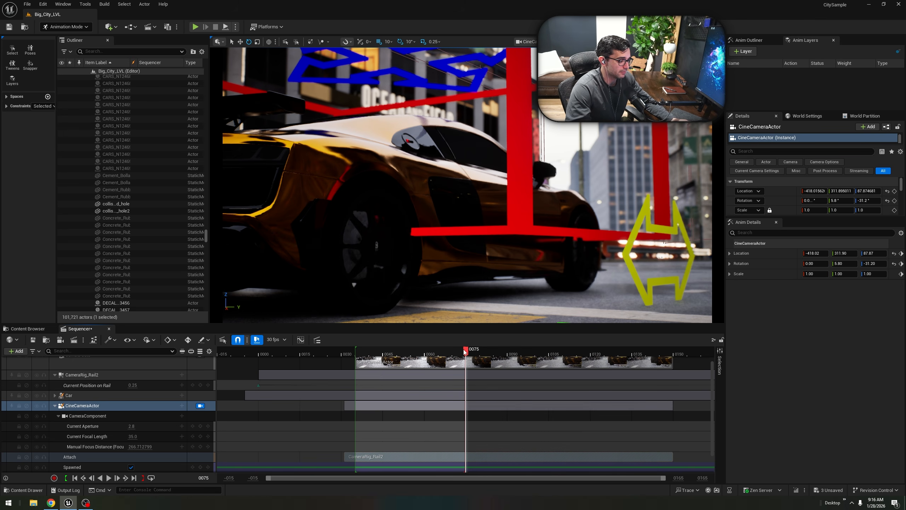
left_click(109, 478)
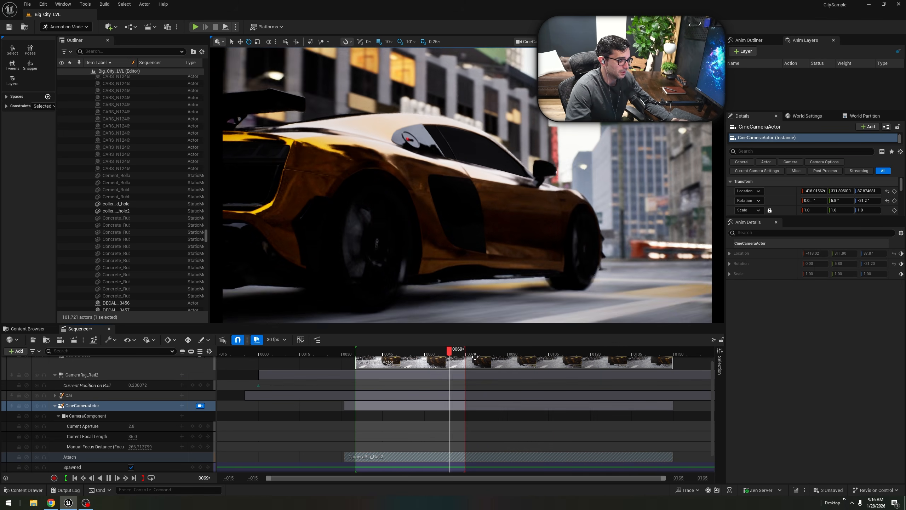
key("space")
left_click(32, 340)
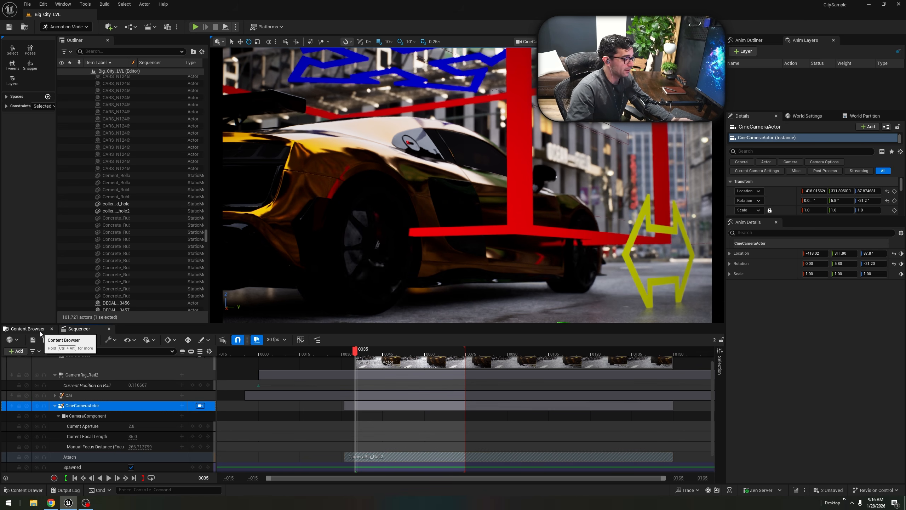
Copy the CameraRig_Rail2 and Car tracks from sequence 2 into a new level sequence named 3 in the Sequences folder.
left_click(56, 408)
left_click(71, 411)
left_click(80, 390, "shift")
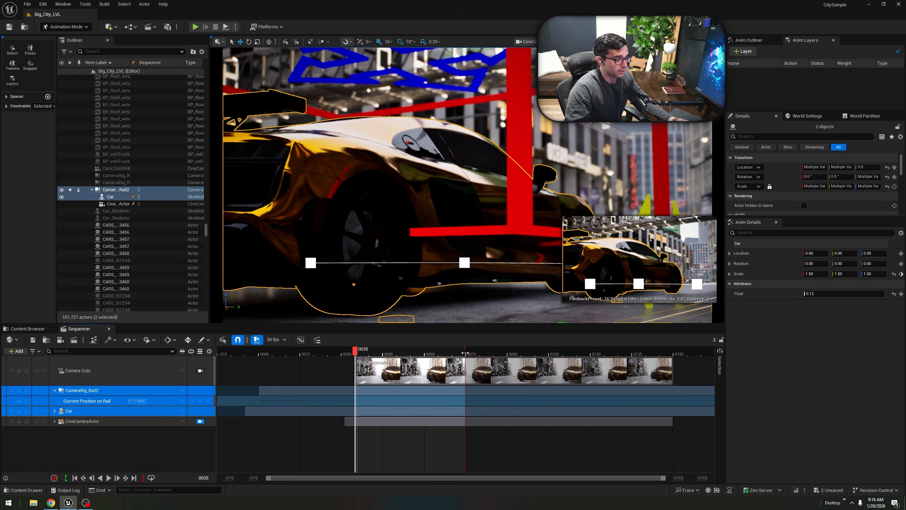
left_click(42, 330)
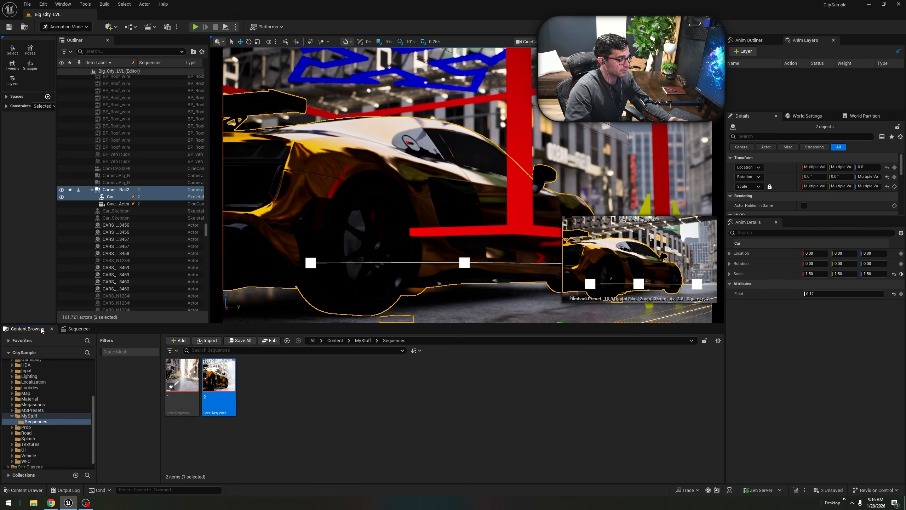
right_click(281, 394)
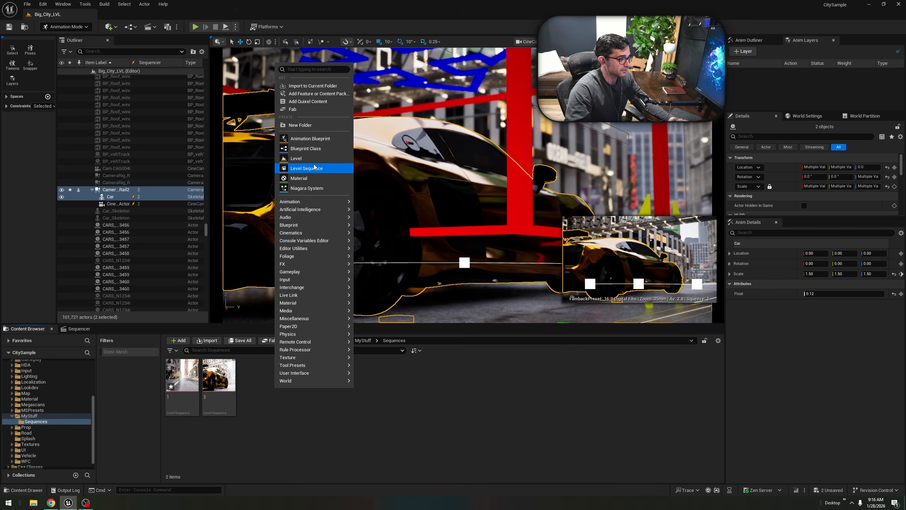
left_click(313, 167)
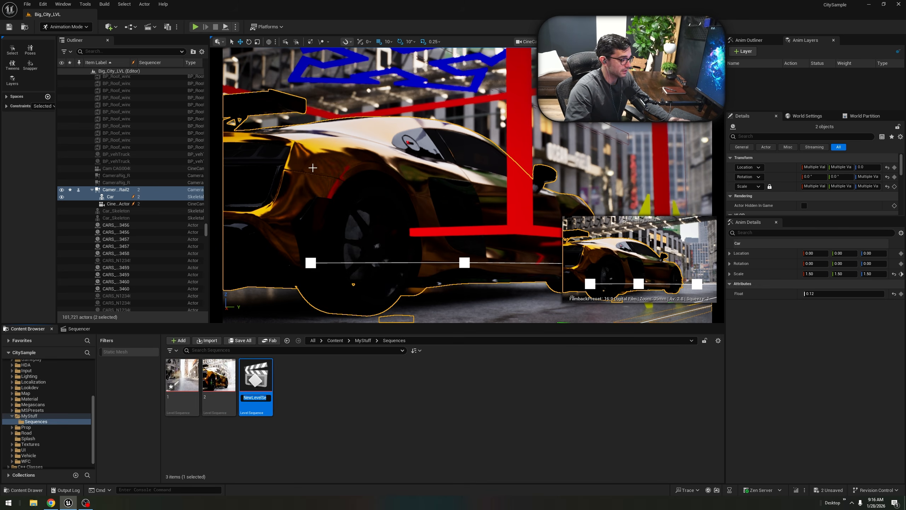
double_click(257, 374)
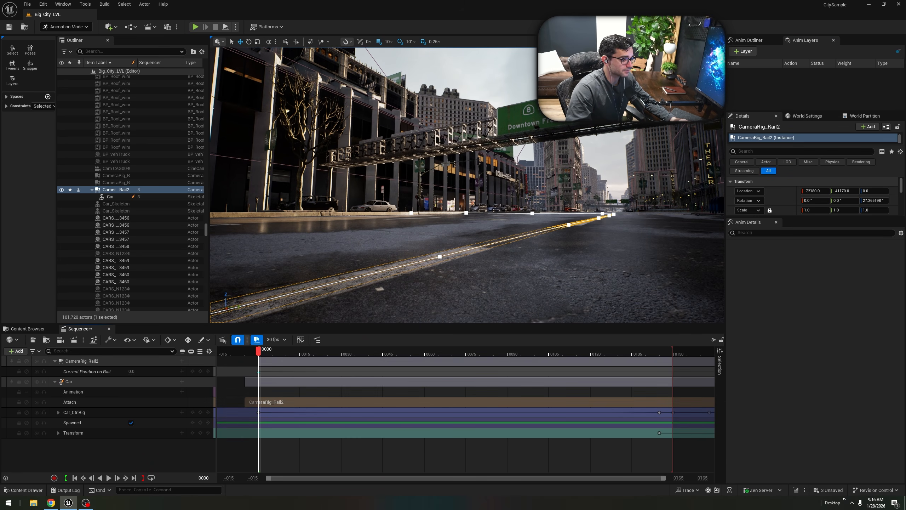
Add a cine camera to the new sequence and start its playback range at frame 70.
key("w")
right_click_drag(467, 184, 513, 182)
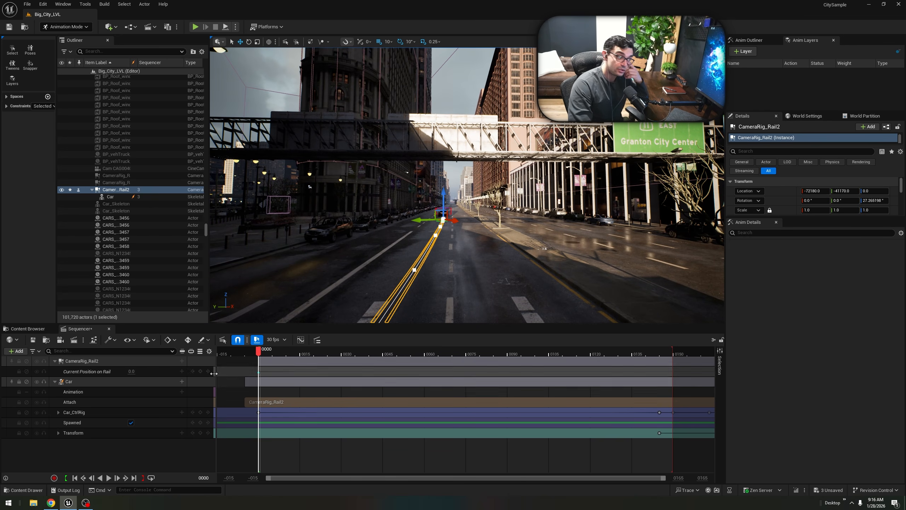
left_click(59, 340)
left_click_drag(258, 352, 452, 356)
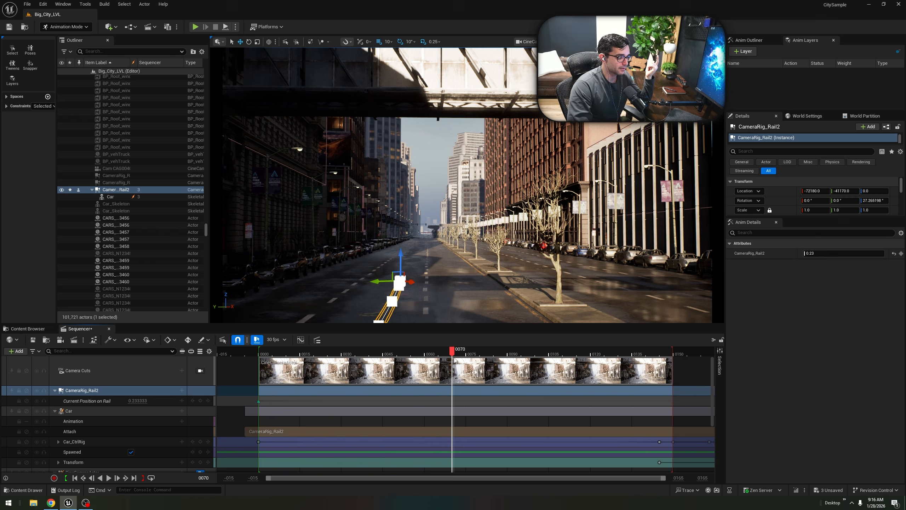
left_click(67, 478)
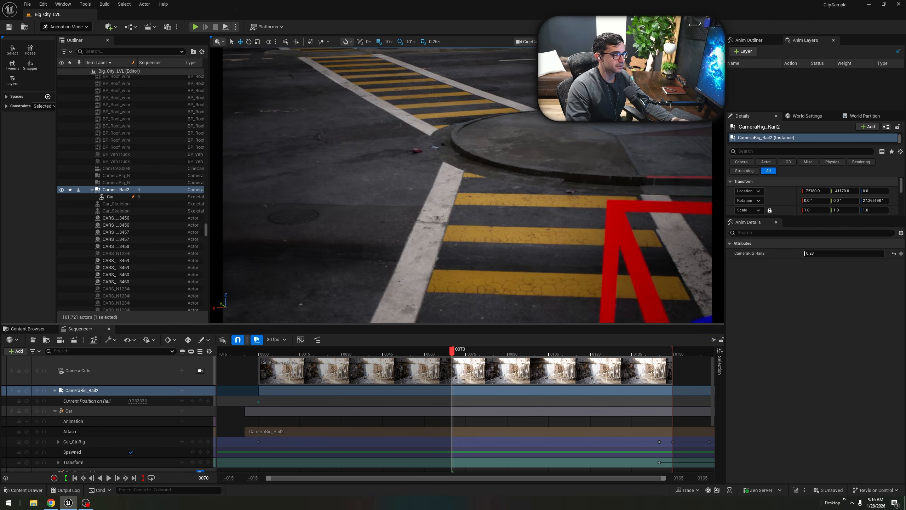
Fly the camera to a raised front three-quarter view of the car and attach it to the Car's Body bone.
right_click_drag(472, 306, 472, 306)
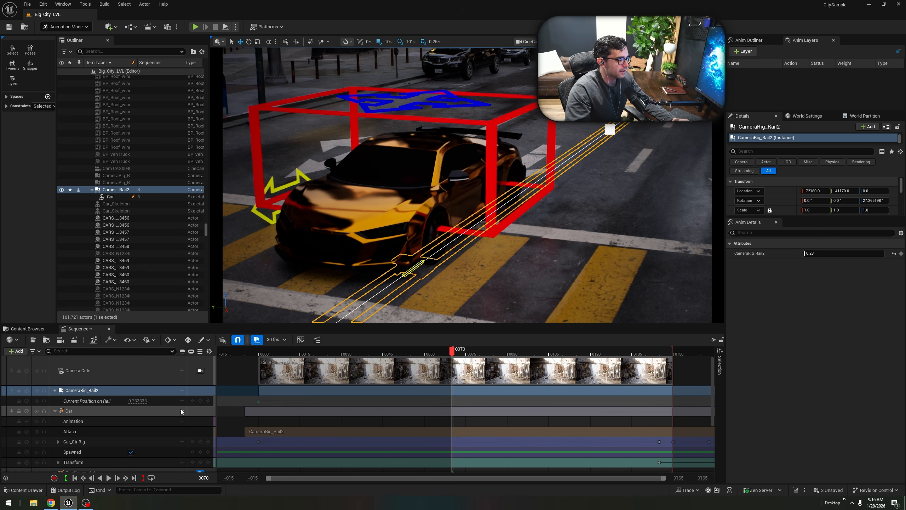
scroll(105, 427, "down", 3)
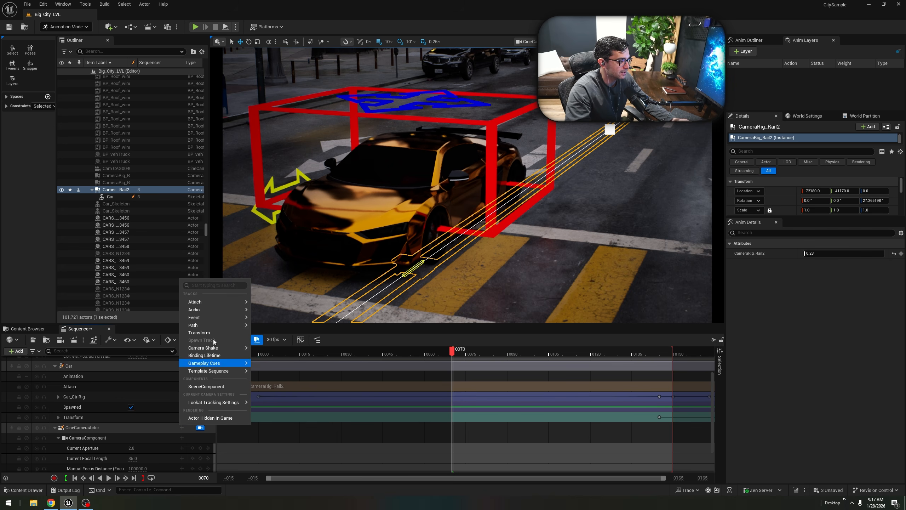
mouse_move(214, 302)
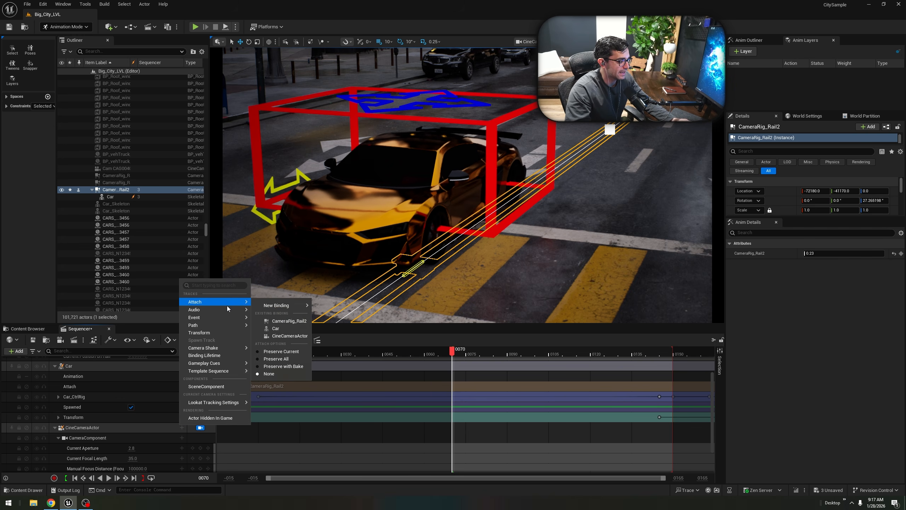
left_click(274, 329)
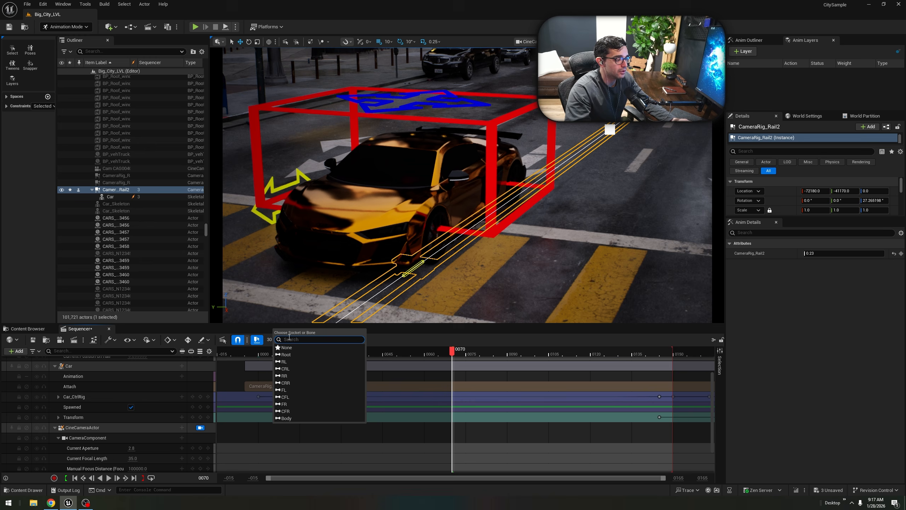
left_click(303, 418)
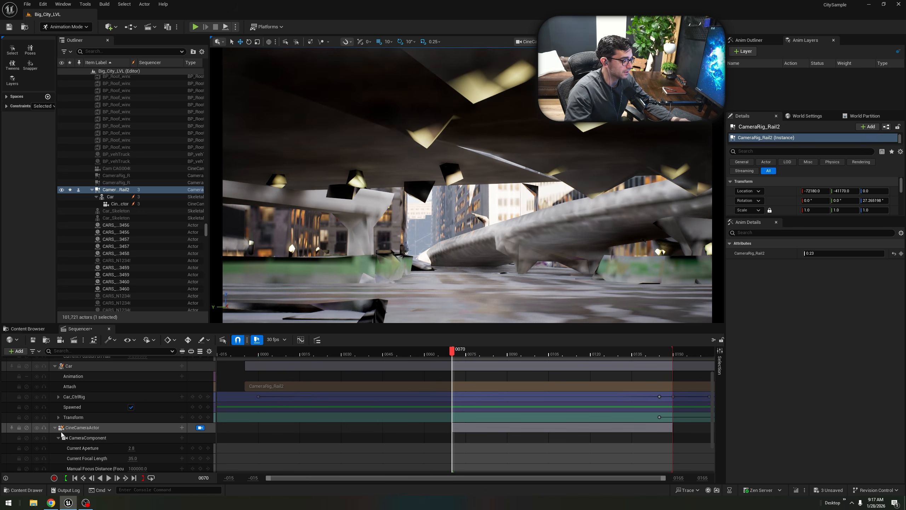
Extend the start of the camera's Attach section to slightly before frame 70.
scroll(87, 443, "down", 3)
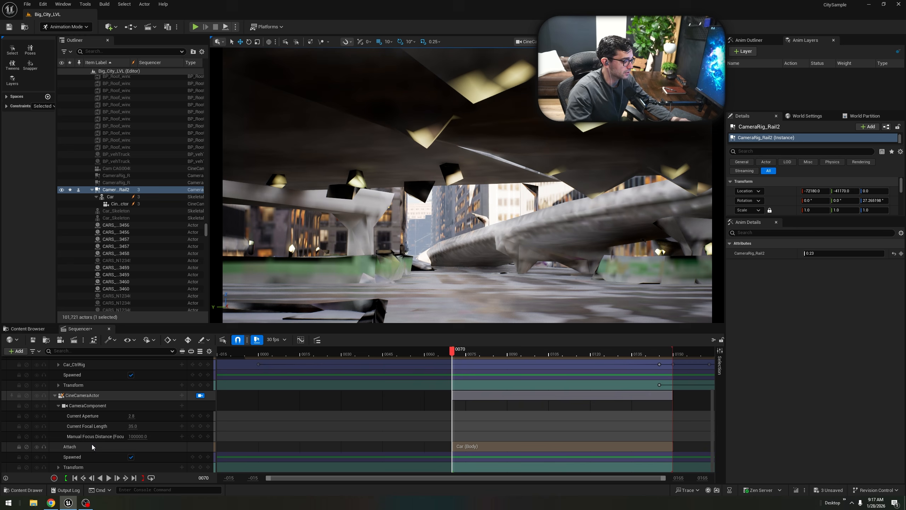
left_click(456, 447)
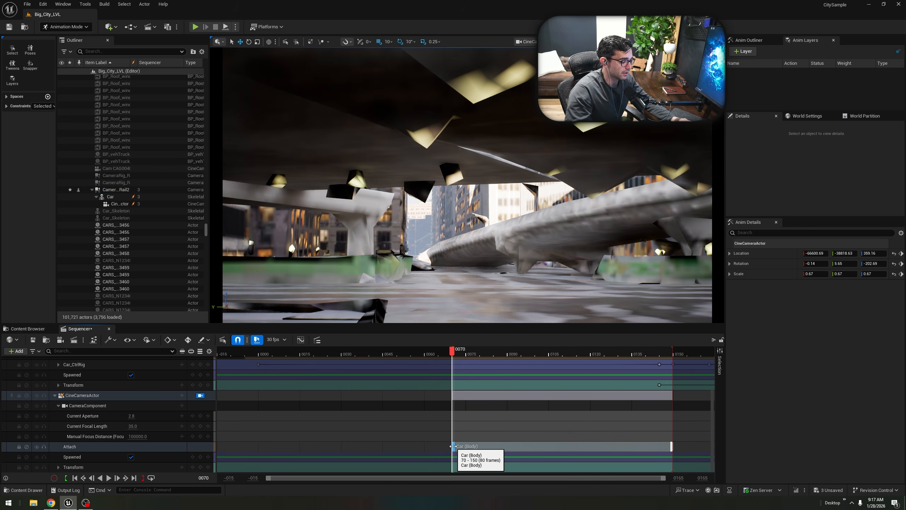
left_click_drag(456, 449, 445, 447)
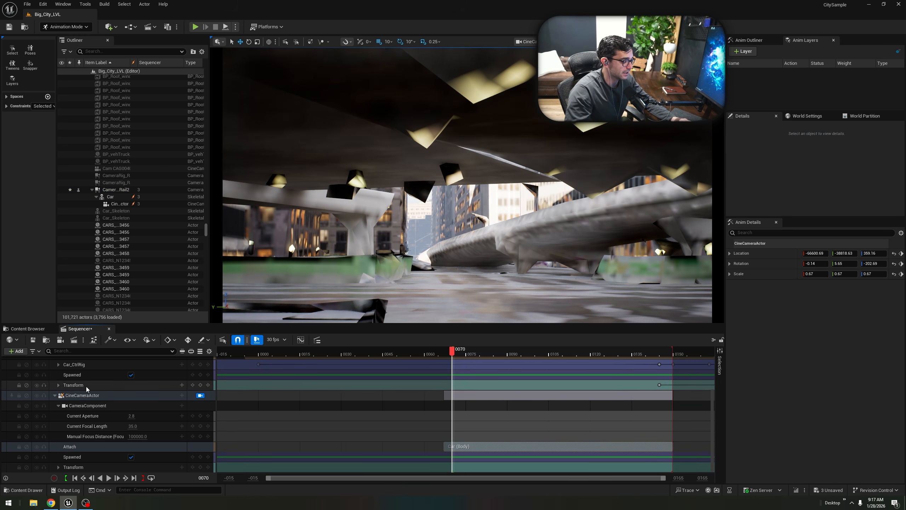
Reset the attached camera's location and rotation to 0, and fly it into the cabin behind the windshield, at about -71, 0, 41.
left_click(86, 395)
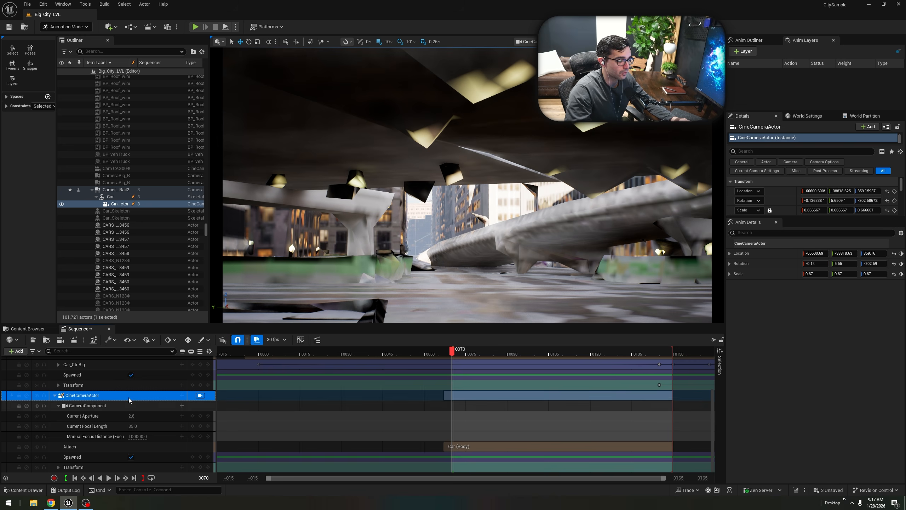
left_click(888, 191)
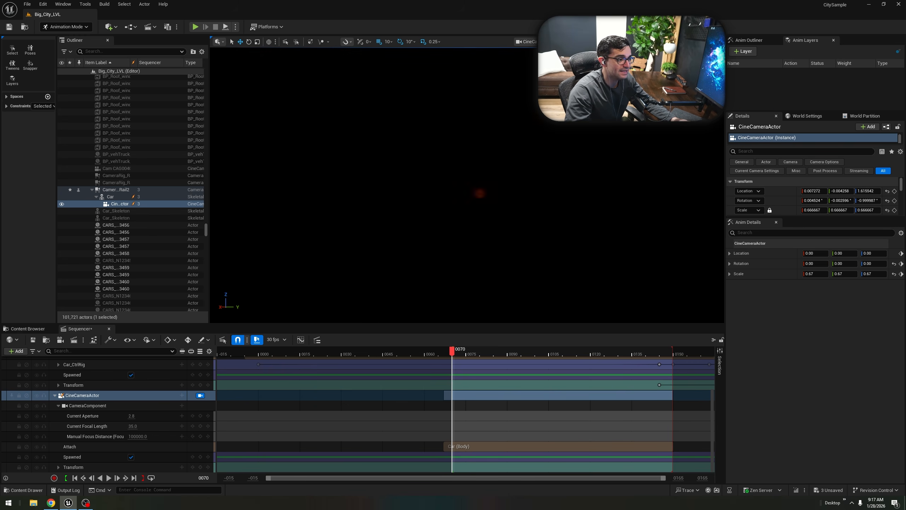
key("e")
mouse_move(468, 185)
right_mouse_down()
mouse_move(469, 206)
mouse_move(469, 185)
right_mouse_up()
key("s")
key("q")
key("w")
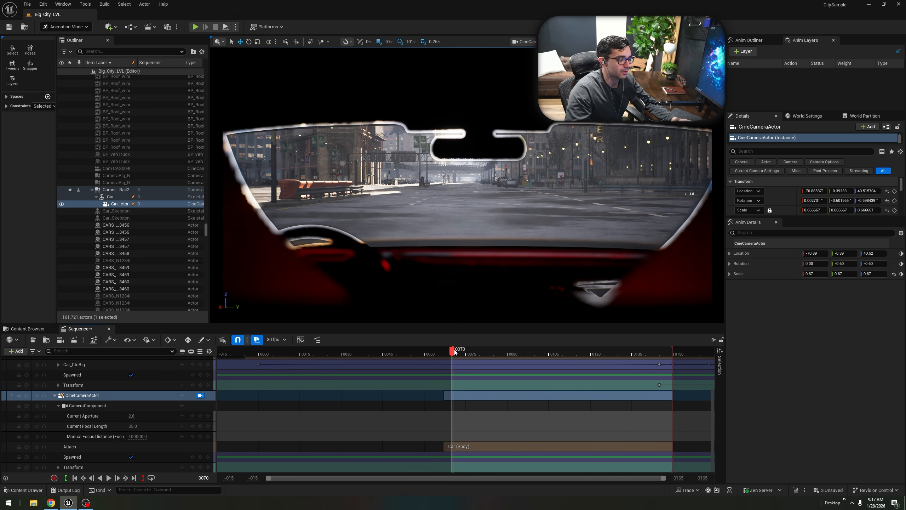
mouse_move(455, 352)
left_mouse_down()
mouse_move(557, 352)
mouse_move(452, 356)
left_mouse_up()
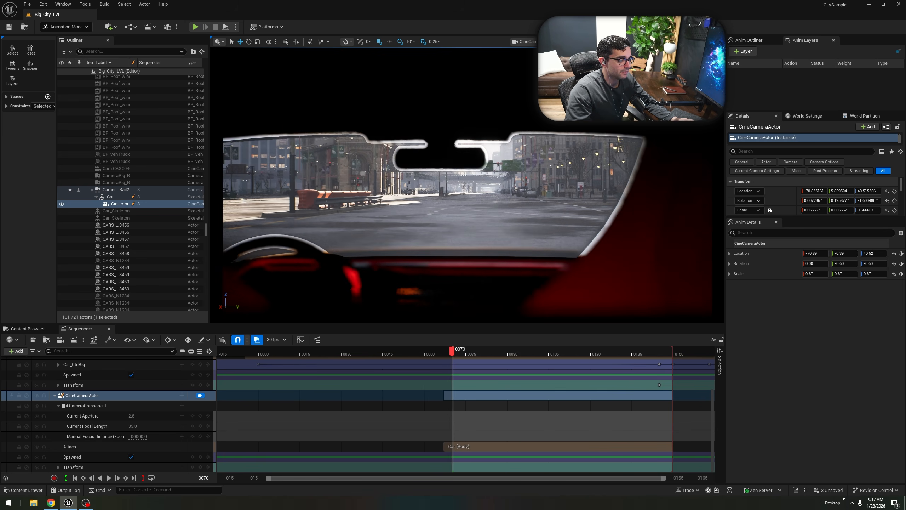
Fly the attached camera toward the car's side, at location about -87, -68, 30, and try different viewing directions.
key("d")
mouse_move(468, 185)
right_mouse_down()
mouse_move(371, 189)
mouse_move(346, 209)
mouse_move(297, 187)
mouse_move(228, 180)
mouse_move(189, 199)
mouse_move(154, 191)
mouse_move(145, 179)
mouse_move(168, 170)
mouse_move(141, 166)
mouse_move(459, 183)
right_mouse_up()
key("d")
key("d")
key("s")
key("d")
key("d")
key("w")
key("q")
key("w")
key("d")
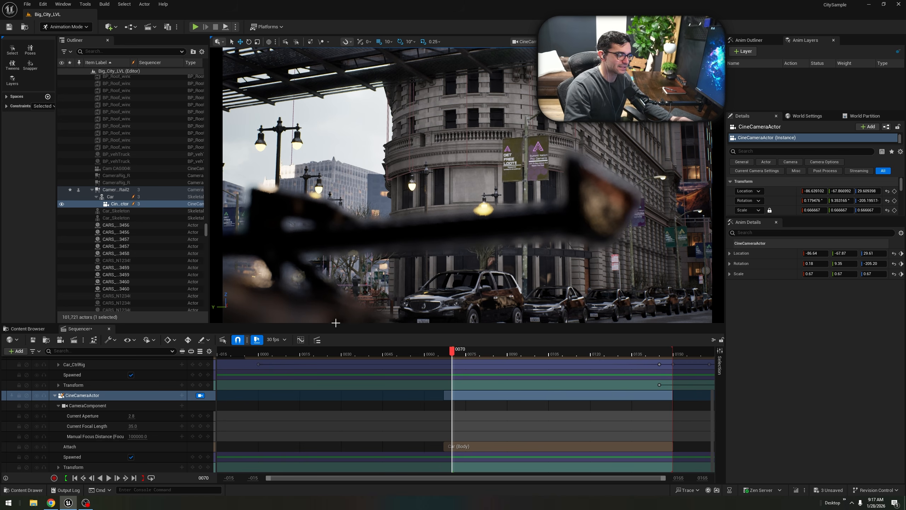
right_click_drag(387, 310, 350, 317)
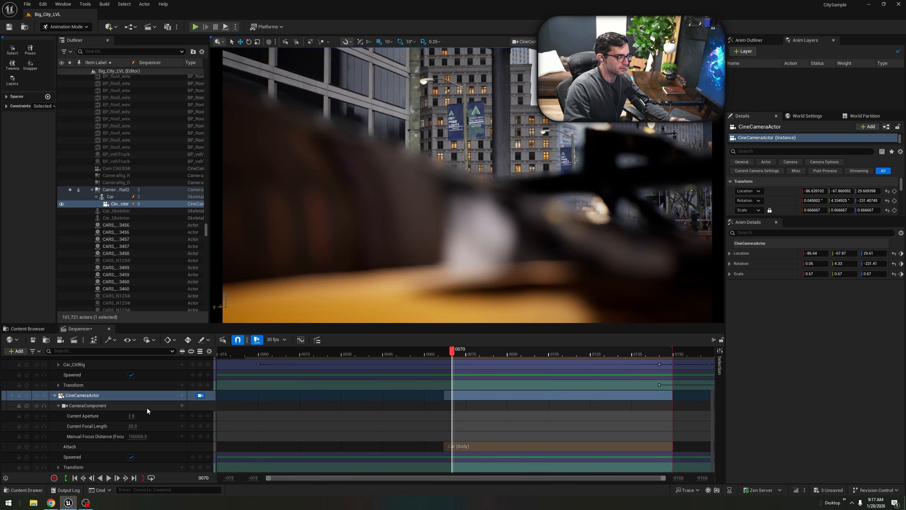
right_click(322, 326)
right_click_drag(485, 281, 523, 286)
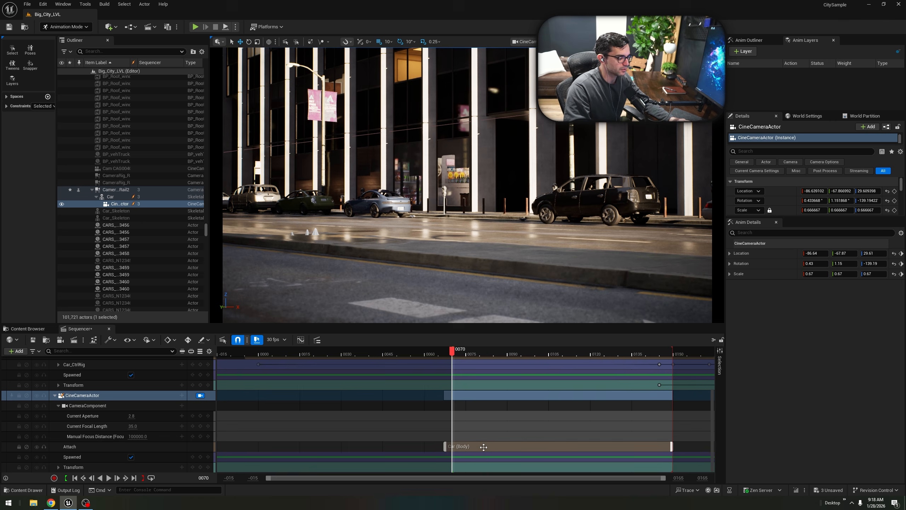
Delete the camera's Attach track and look around for the car through the detached camera.
left_click(484, 448)
left_click(72, 448)
key("Delete")
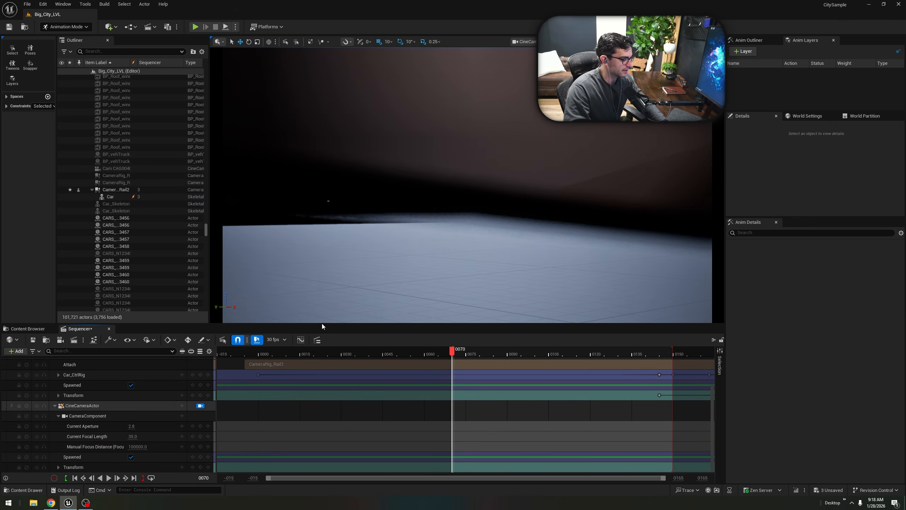
right_click_drag(389, 257, 226, 246)
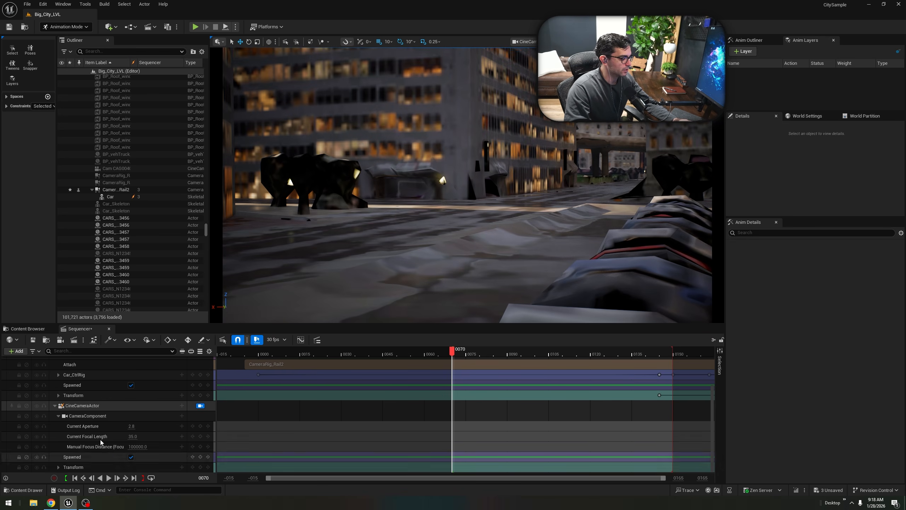
left_click(86, 407)
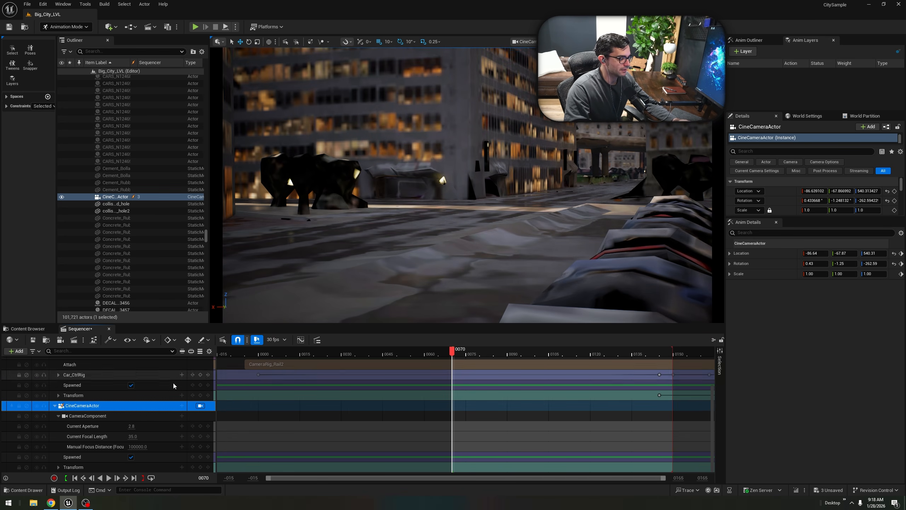
right_click_drag(464, 297, 374, 281)
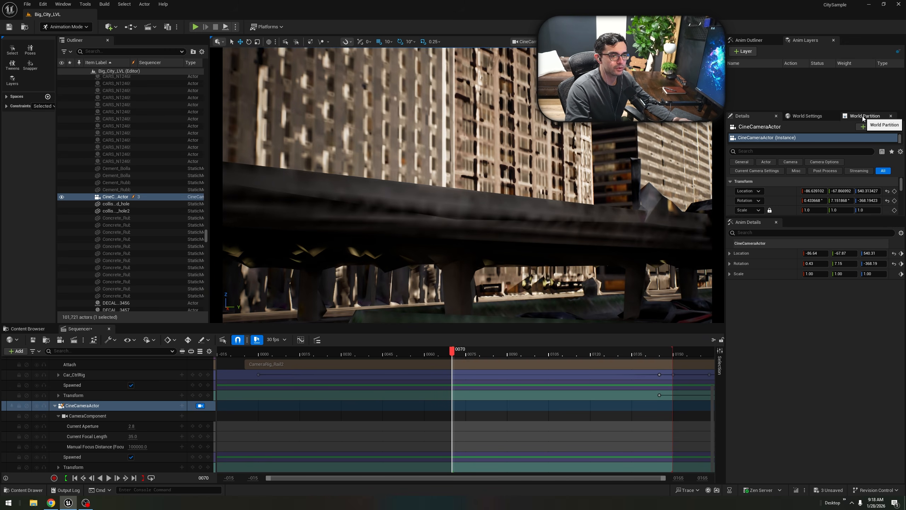
Switch the editor from Animation Mode to Selection Mode.
left_click(87, 28)
left_click(87, 28)
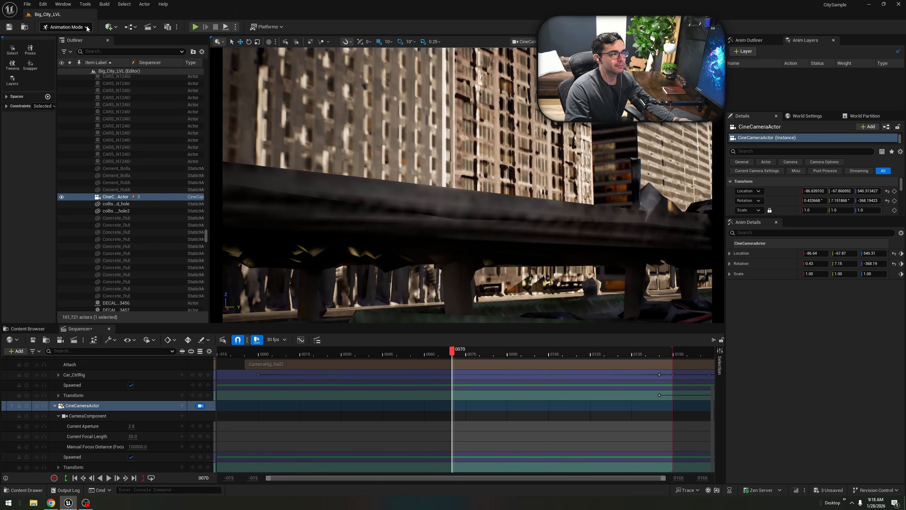
left_click(87, 28)
left_click(66, 39)
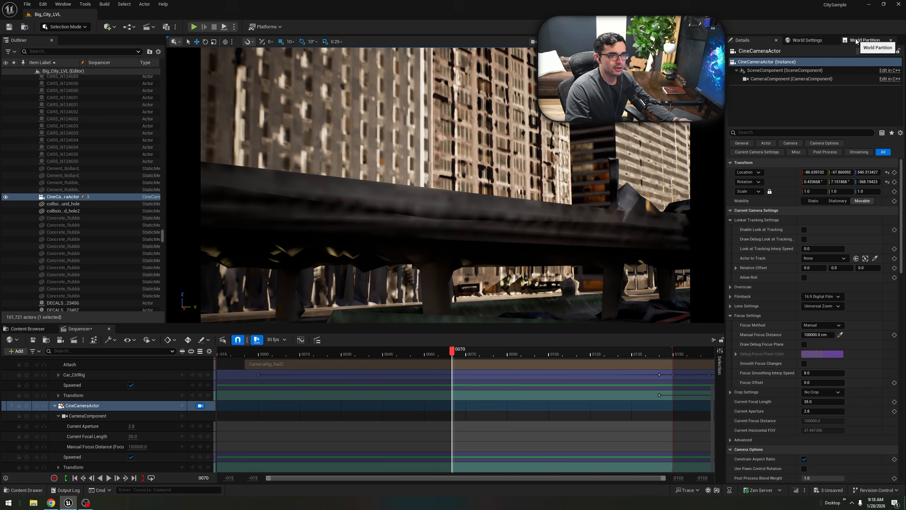
Use the World Partition map to move the camera to the last loaded region, and fly it low over the street to about -63800, -37500, 128.
left_click(857, 41)
scroll(831, 330, "down", 4)
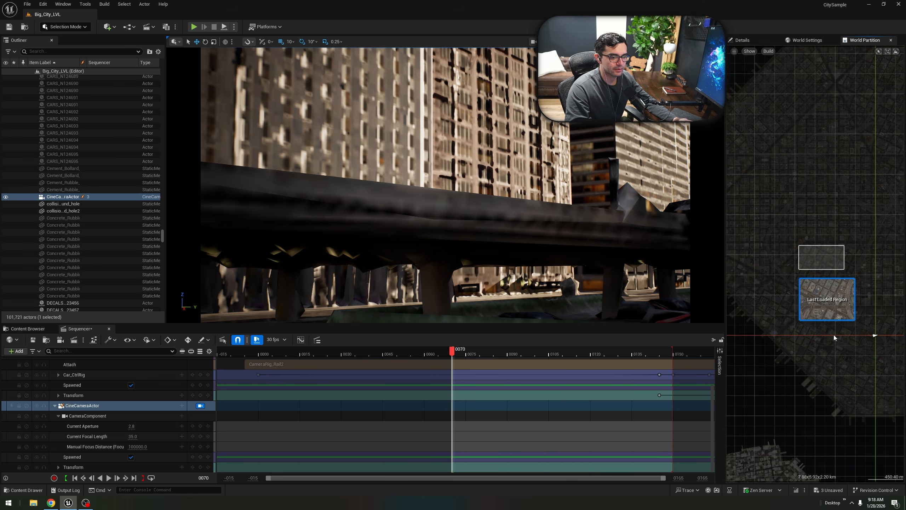
right_click_drag(574, 255, 426, 253)
double_click(876, 336)
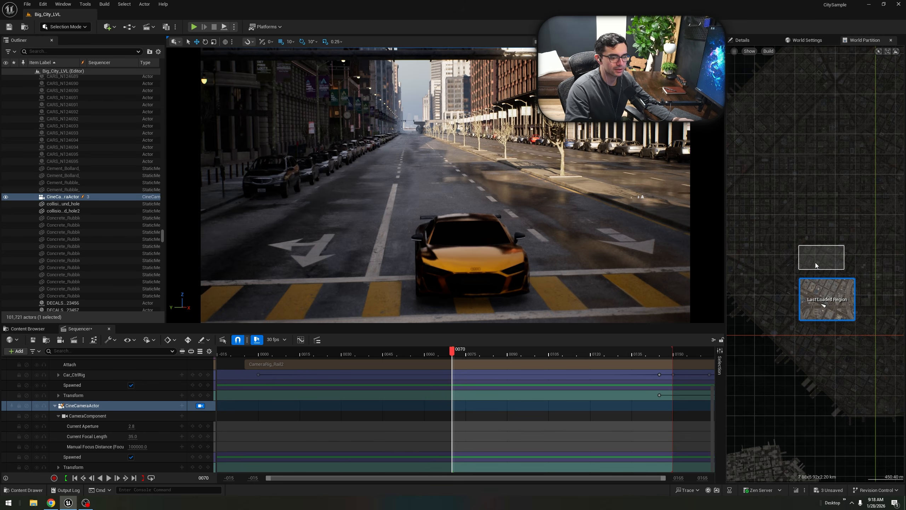
left_click(768, 43)
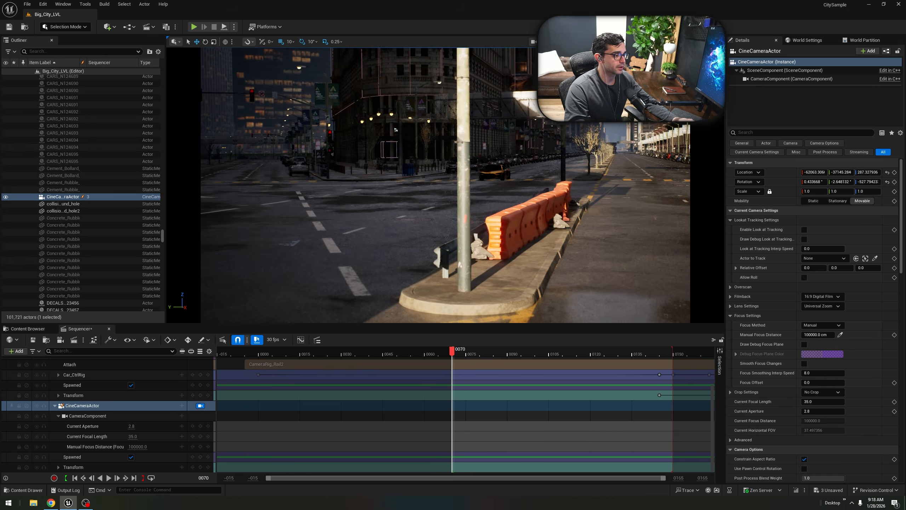
right_click_drag(313, 182, 328, 130)
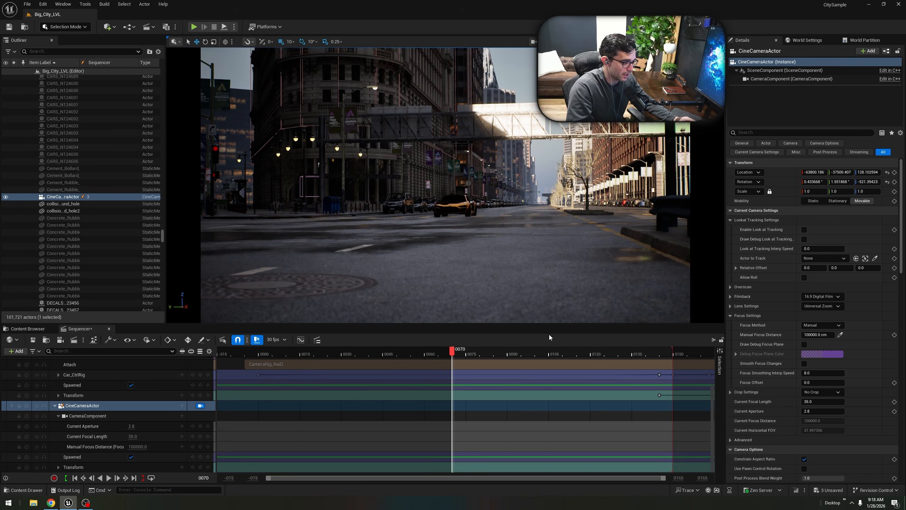
Set the CineCameraActor's focus method to Tracking and pick the Car in the viewport as the focus actor to track.
left_click(88, 407)
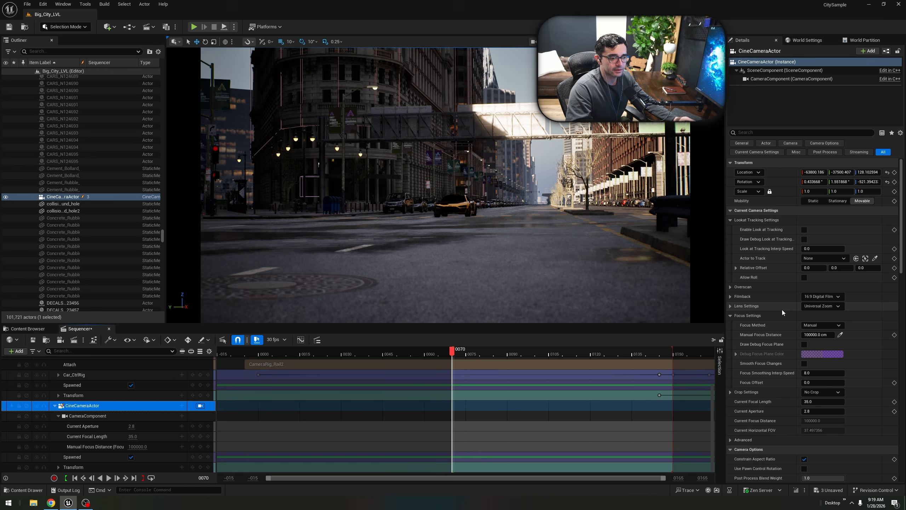
left_click(732, 316)
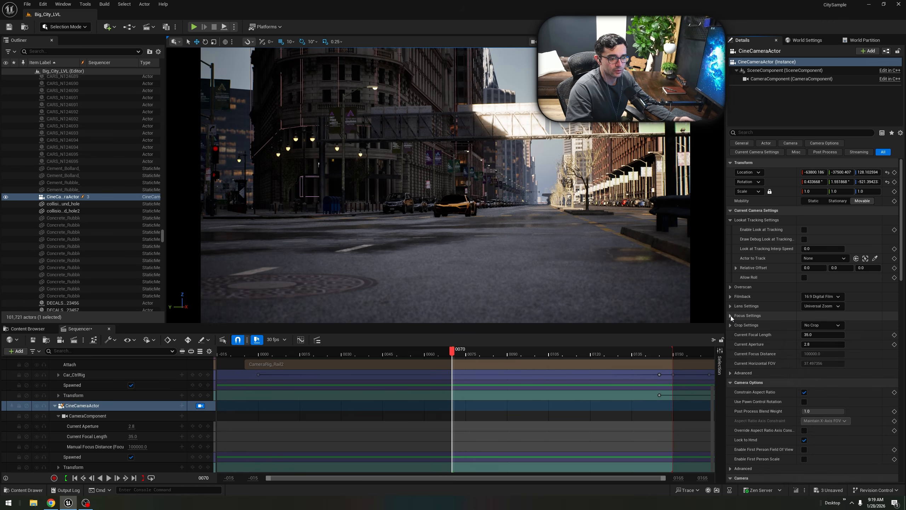
left_click(730, 316)
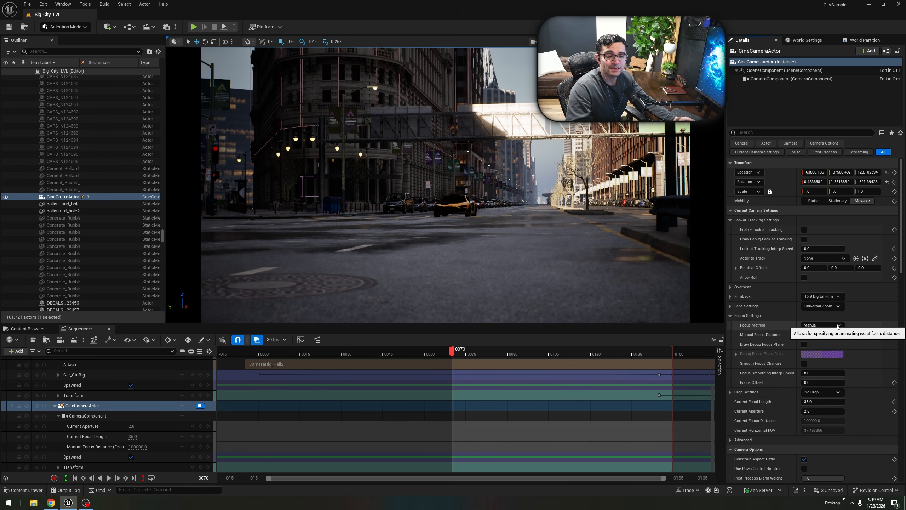
left_click(837, 326)
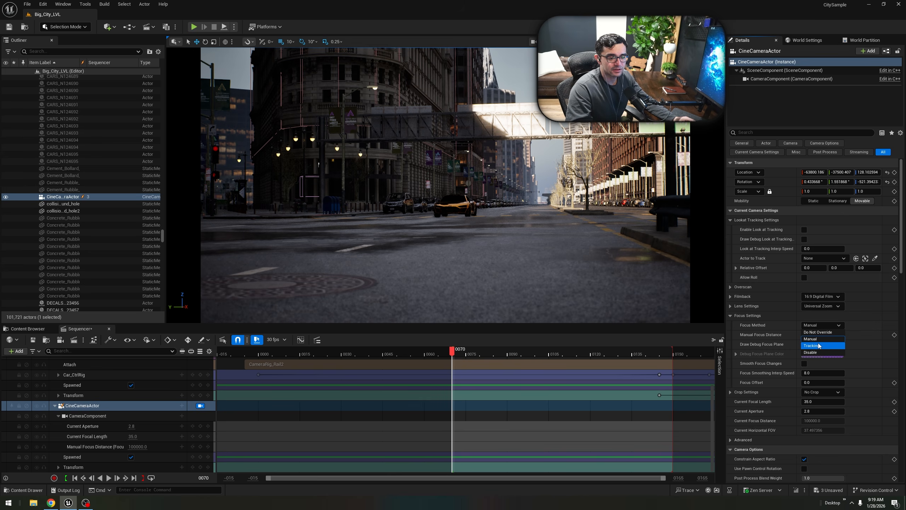
left_click(819, 345)
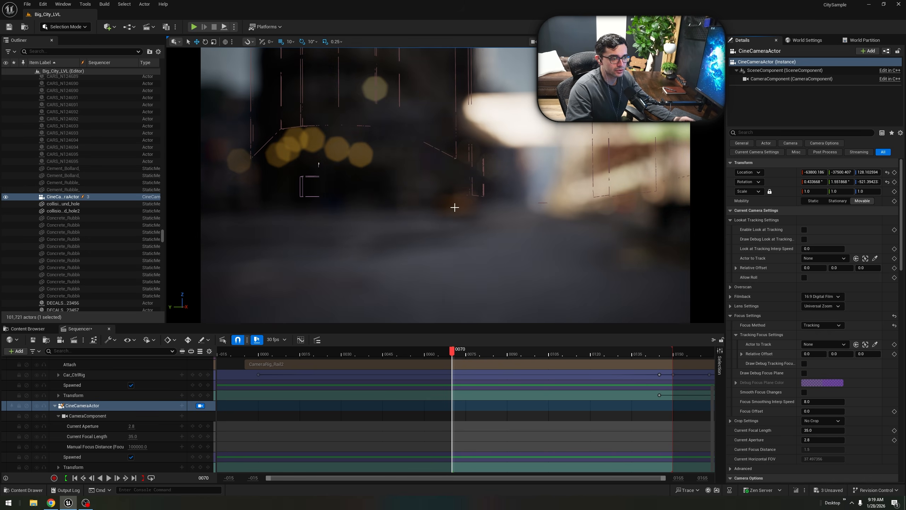
left_click(820, 345)
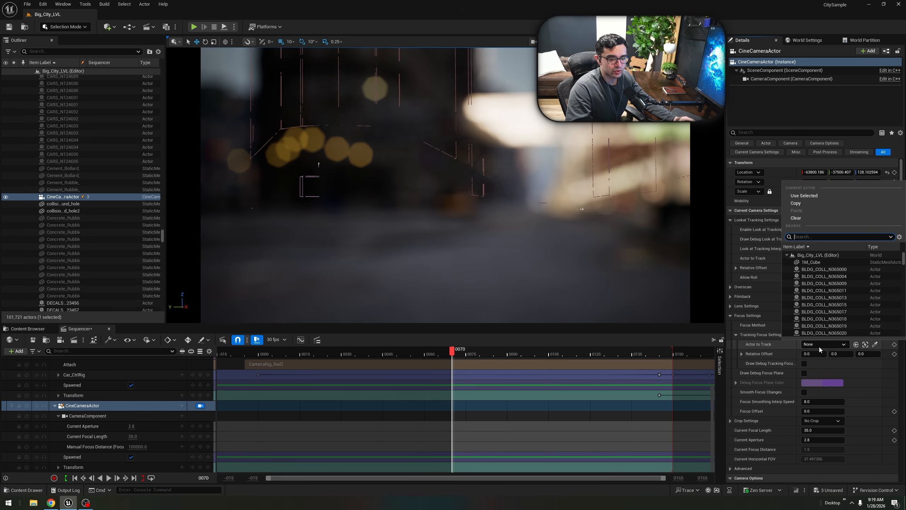
left_click(819, 345)
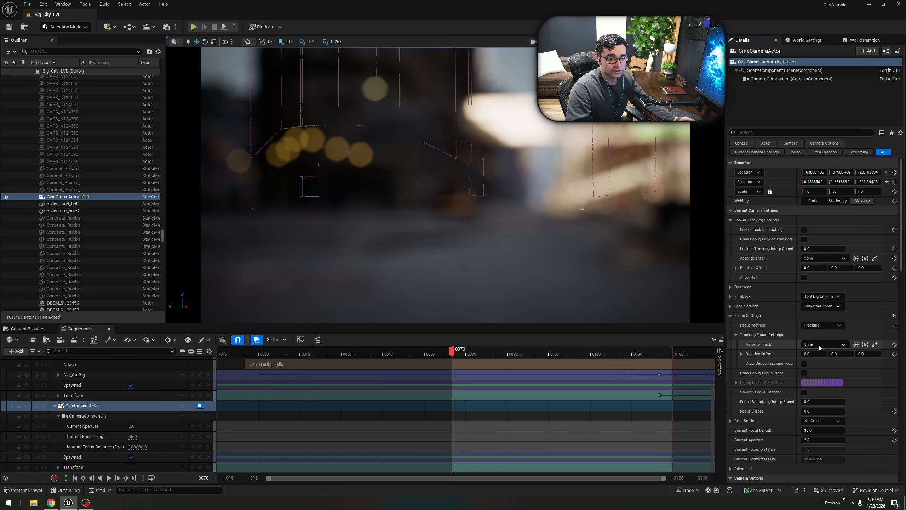
left_click(876, 345)
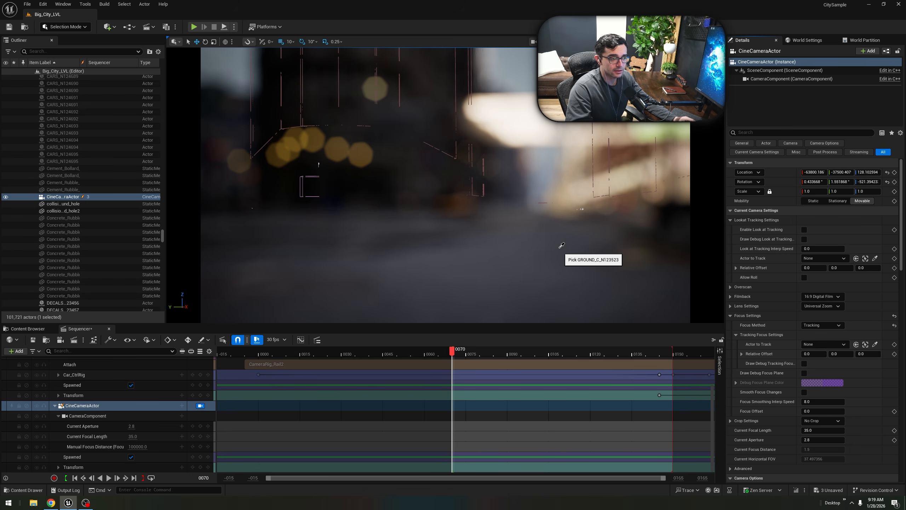
left_click(464, 208)
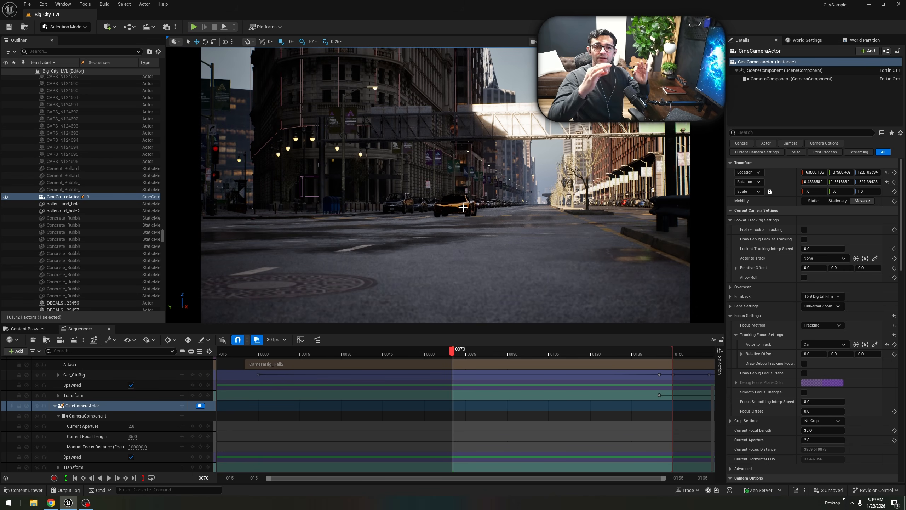
mouse_move(459, 353)
left_mouse_down()
mouse_move(608, 355)
mouse_move(469, 356)
mouse_move(452, 368)
left_mouse_up()
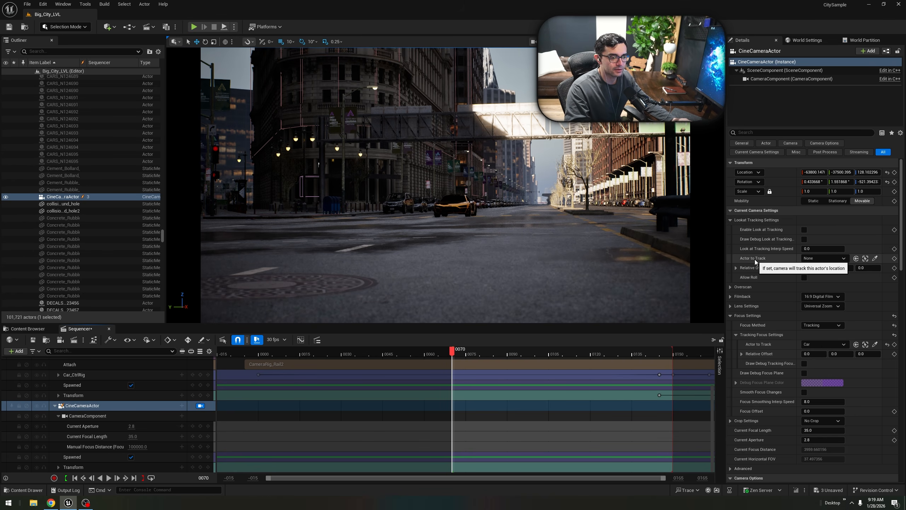
Pick the Car as the actor to track in the camera's look-at settings and enable look-at tracking.
left_click(807, 262)
left_click(808, 262)
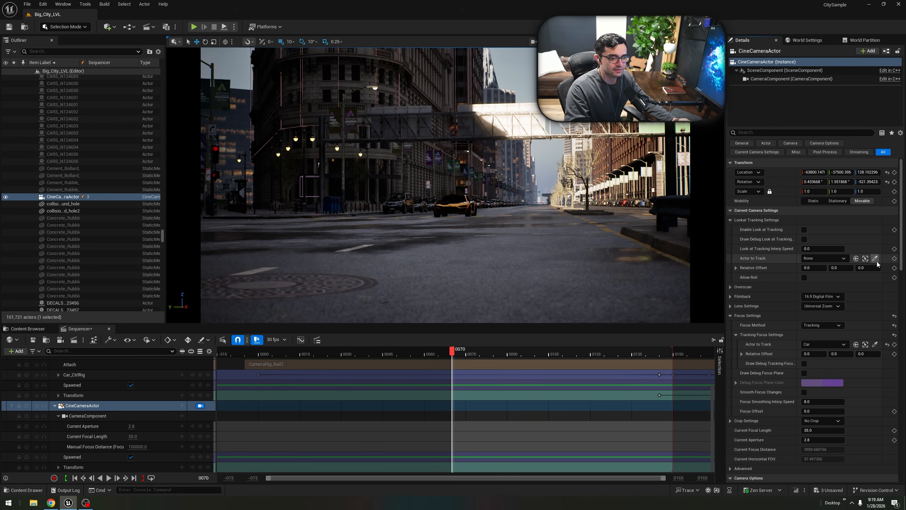
left_click(866, 259)
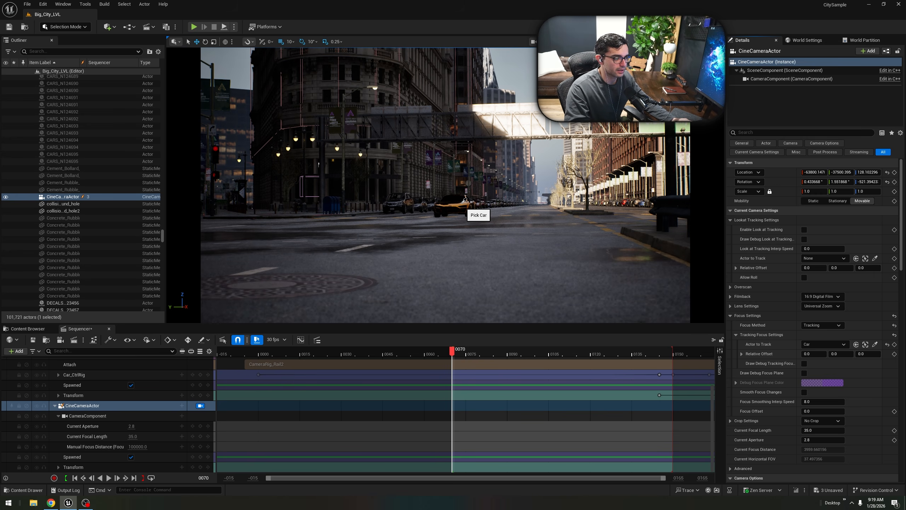
left_click(461, 204)
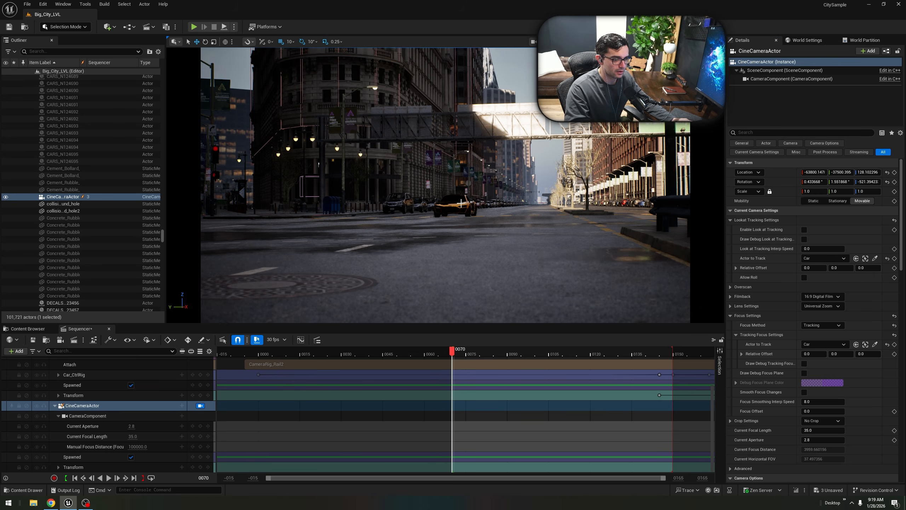
left_click(804, 230)
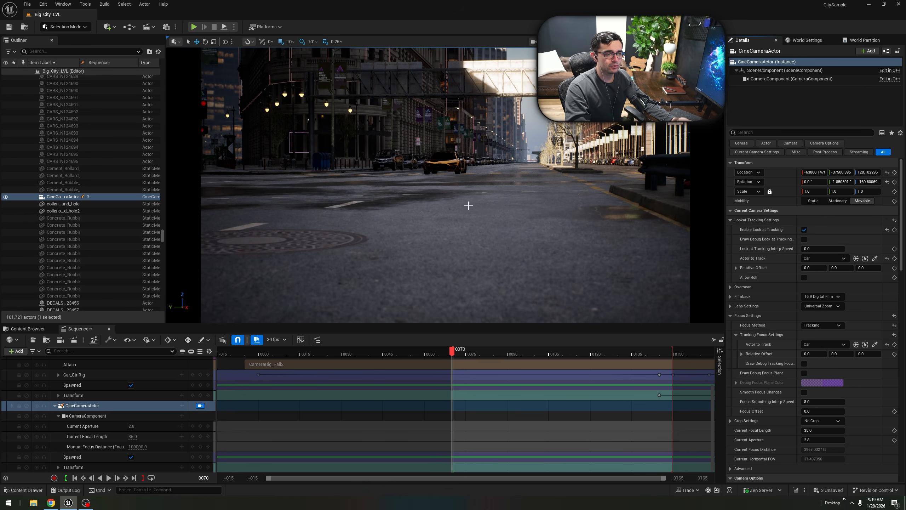
At frame 123, raise the look-at relative offset in Z to about 53.88, and play the shot back from near frame 70.
left_click_drag(452, 352, 599, 340)
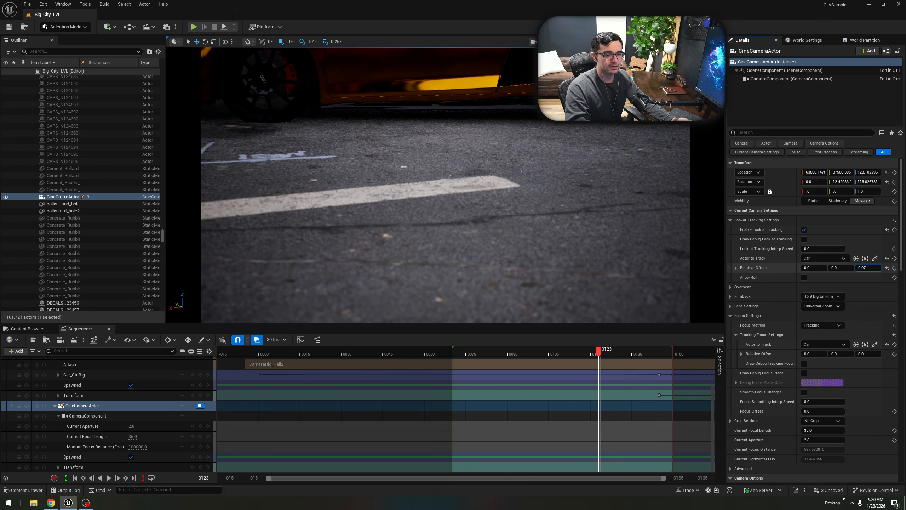
left_click_drag(856, 268, 868, 269)
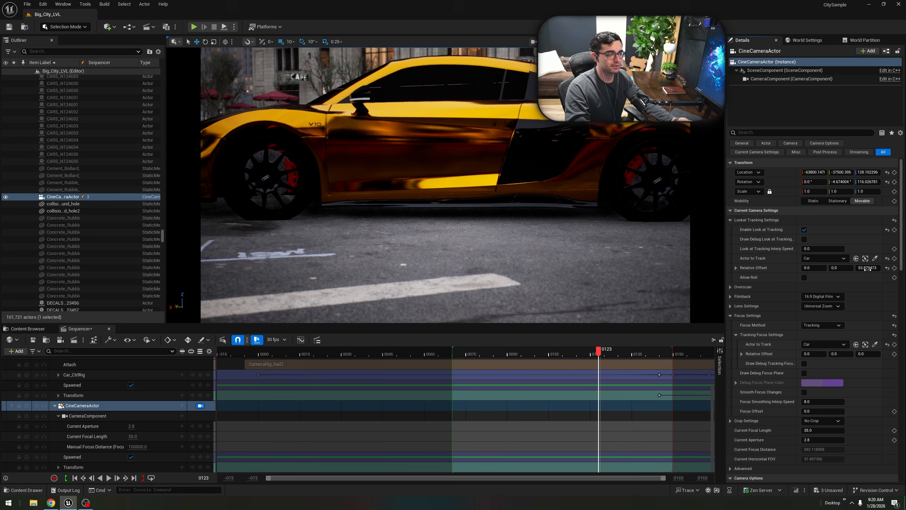
left_click_drag(599, 351, 462, 357)
key("space")
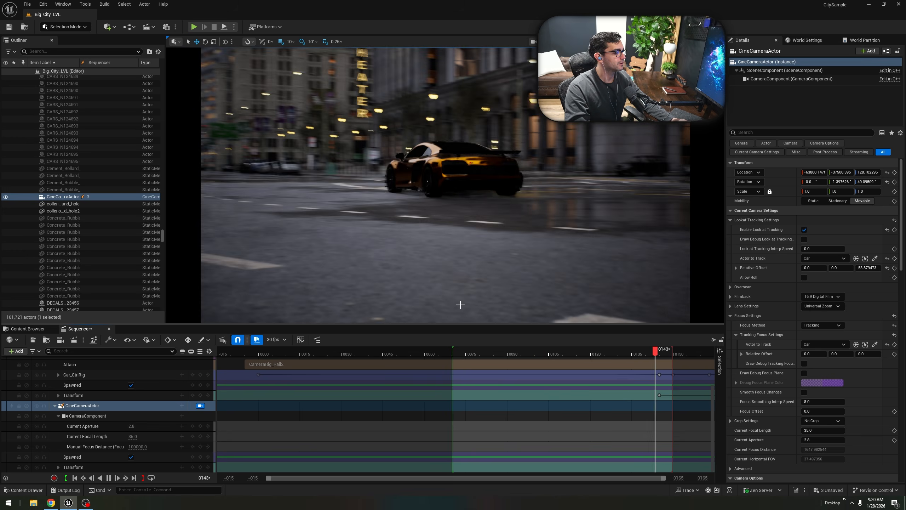
key("space")
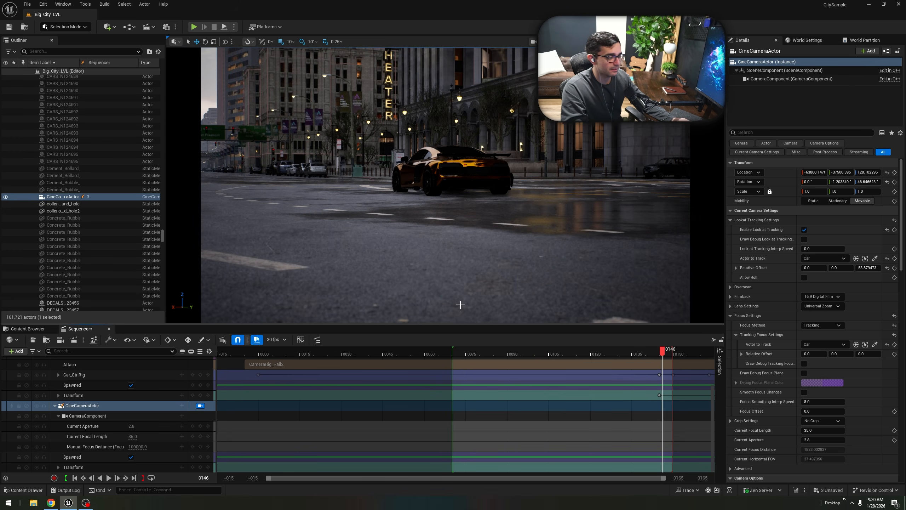
Move the tracking camera closer to the car, to about -65071, -38033, 91, and replay the shot from frame 70.
left_click_drag(460, 374, 453, 374)
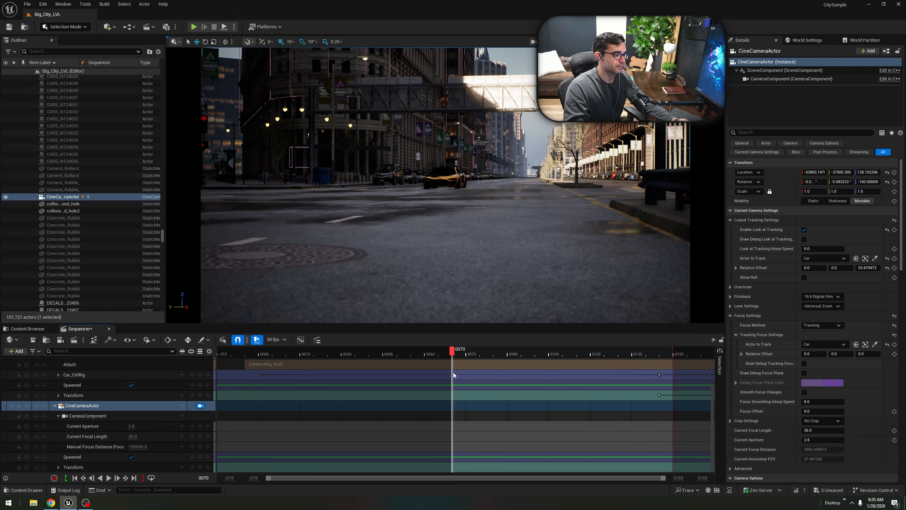
key("space")
left_click_drag(548, 364, 452, 361)
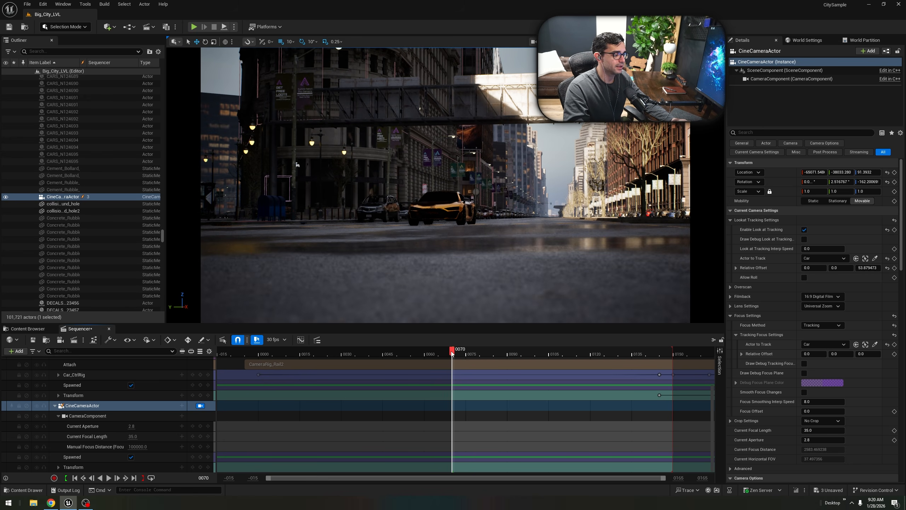
key("space")
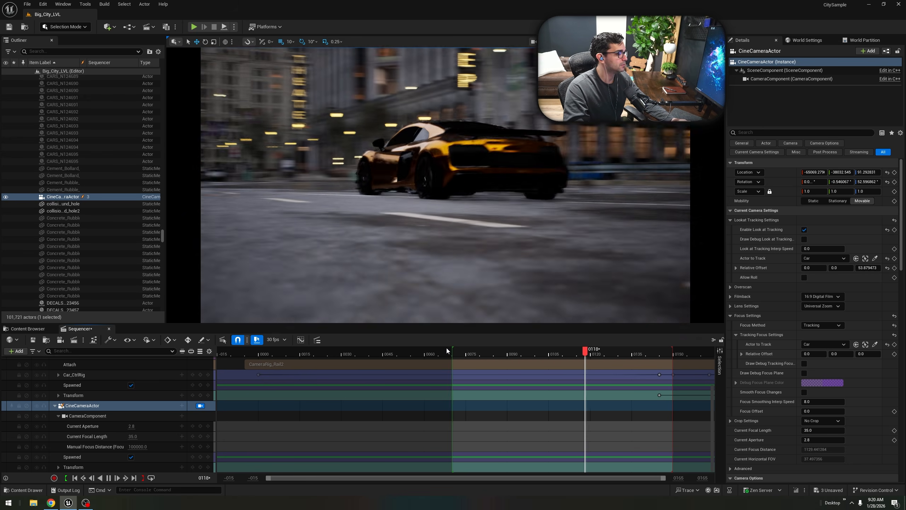
key("space")
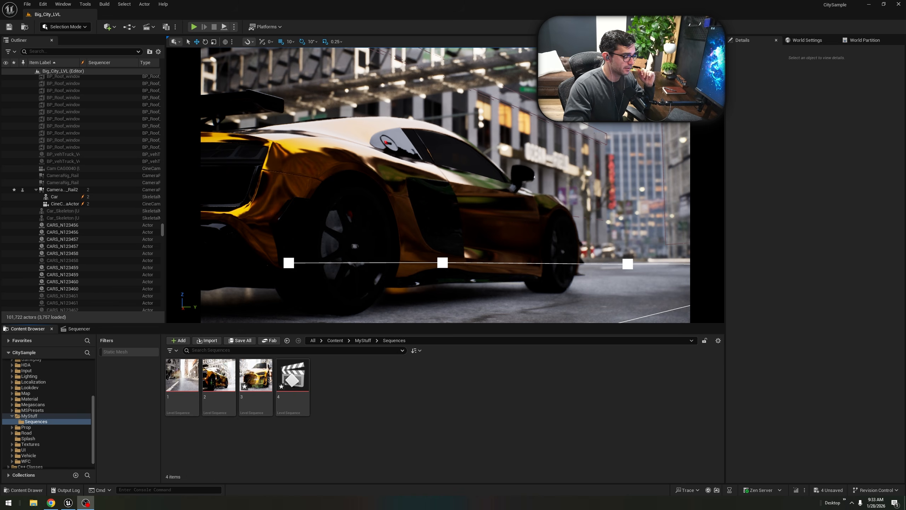
Open level sequence 4 to view its tracks, and return to the Sequences folder.
left_click(293, 376)
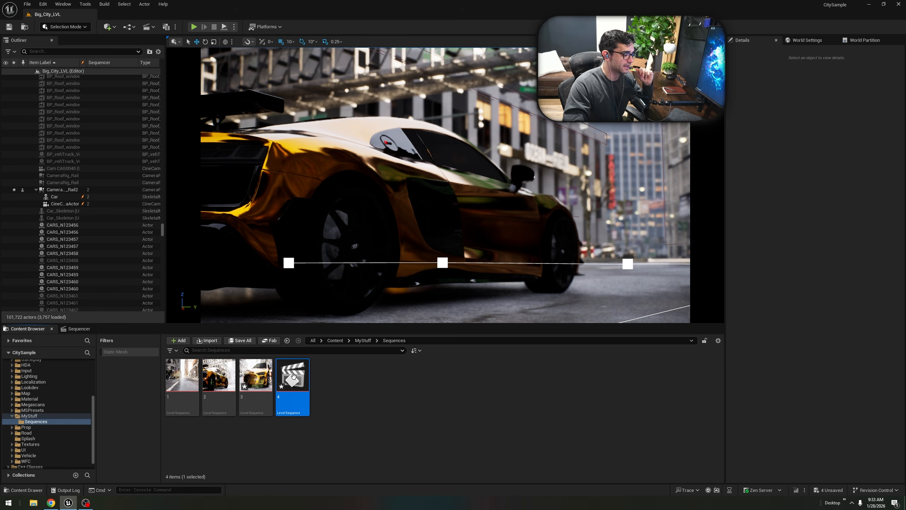
double_click(293, 377)
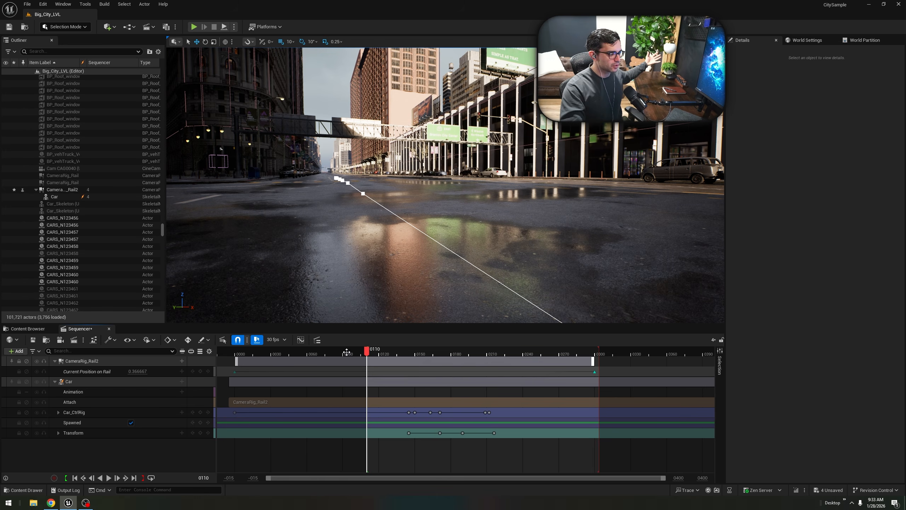
left_click(36, 329)
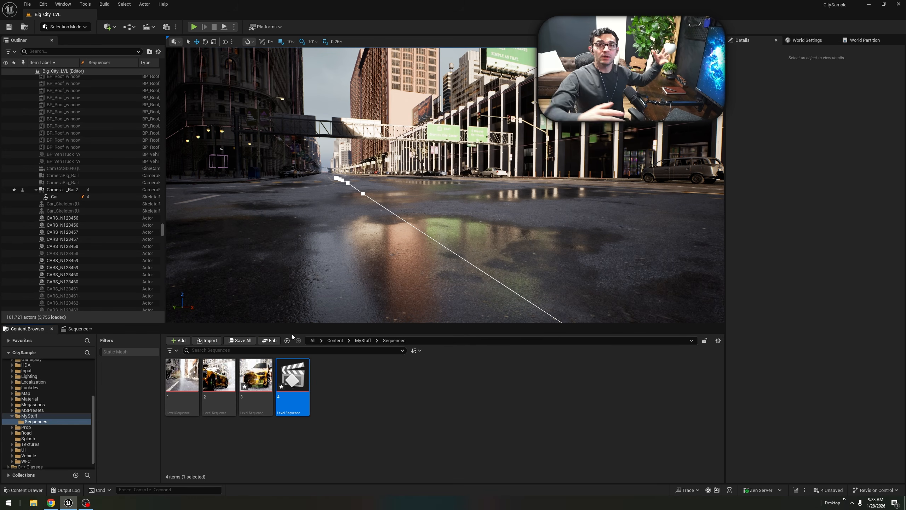
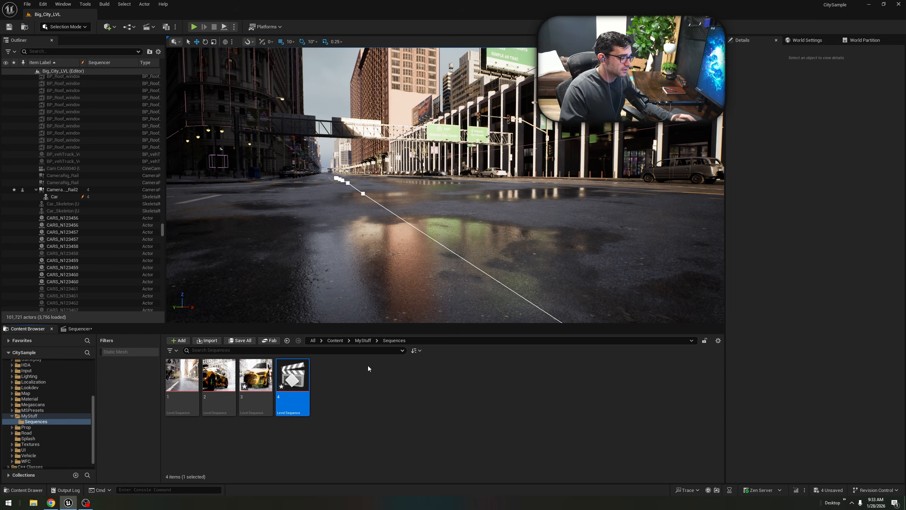
Create a level sequence named Main in the MyStuff Sequences folder and open it.
left_click(373, 394)
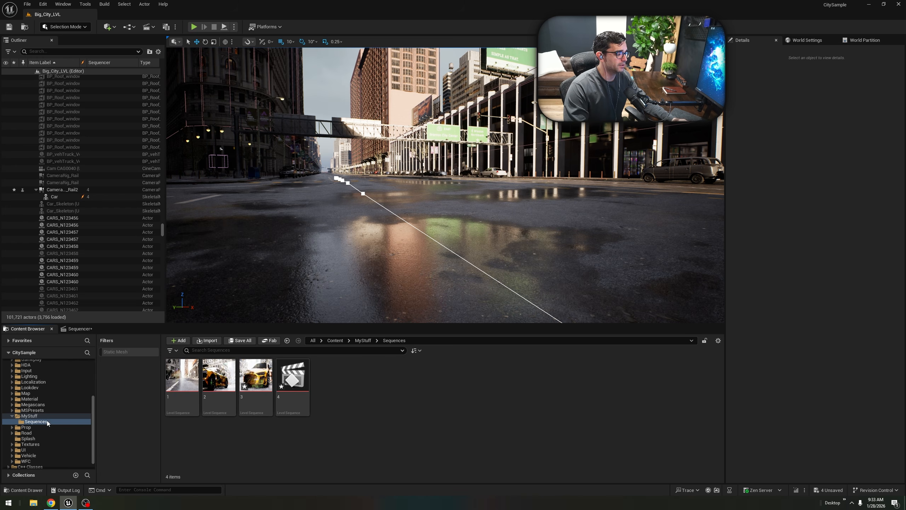
left_click(32, 415)
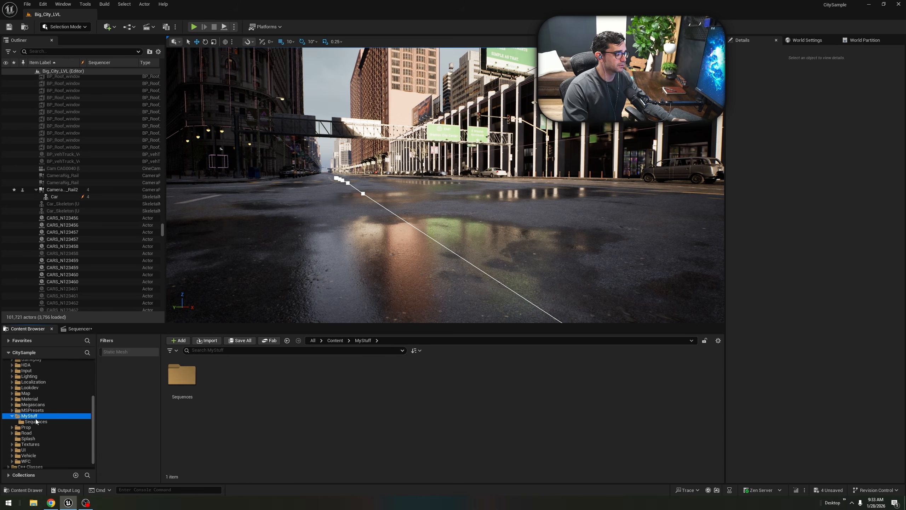
double_click(186, 383)
right_click(378, 404)
left_click(435, 182)
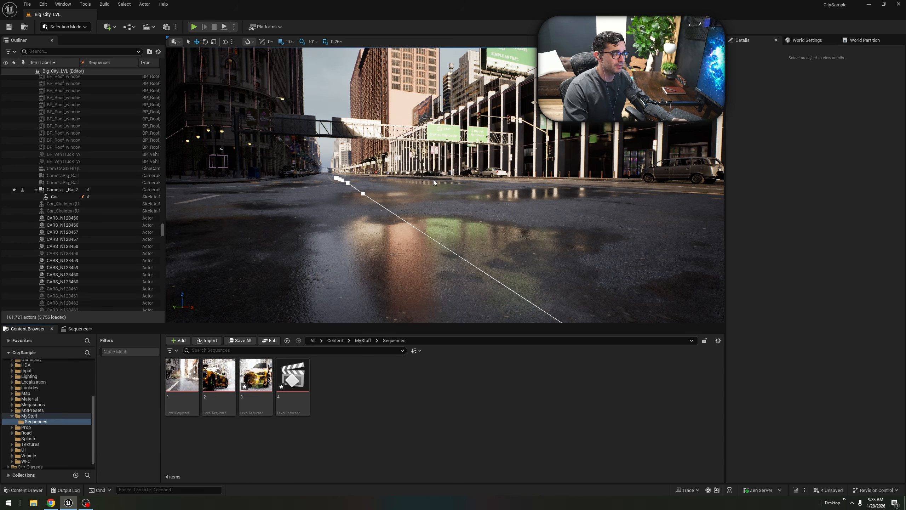
key("Return")
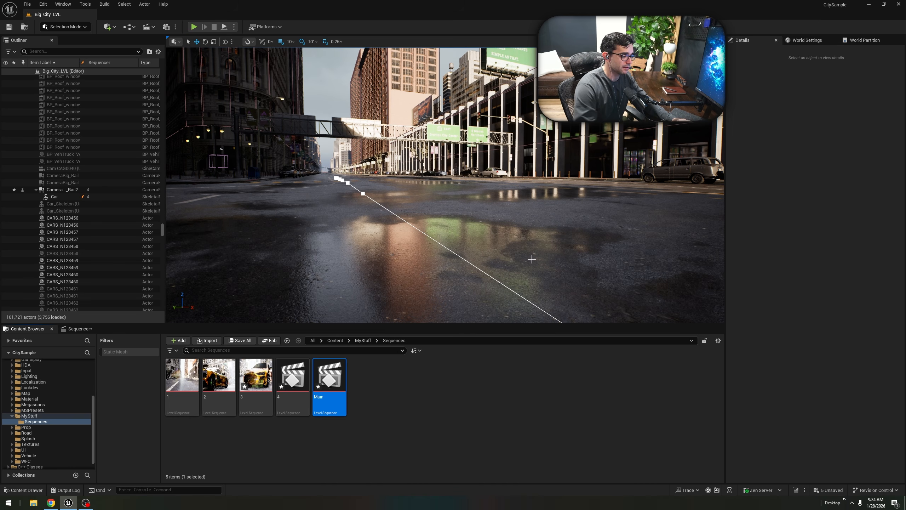
double_click(339, 385)
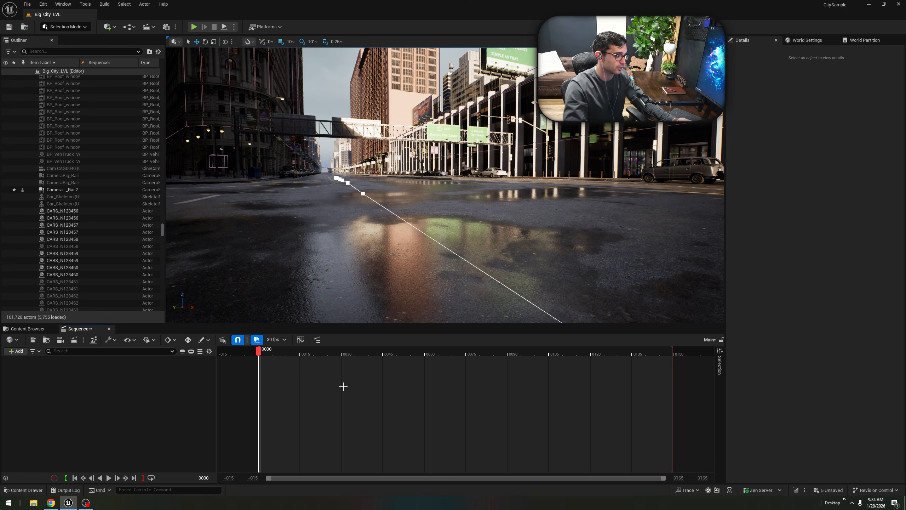
Add a shot track to the Main sequence and insert level sequence 1 at frame 0.
left_click(12, 353)
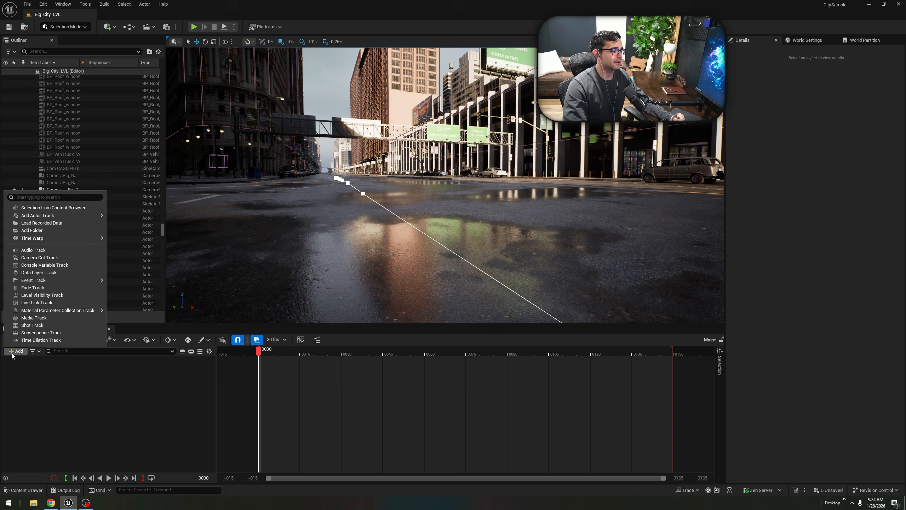
left_click(39, 325)
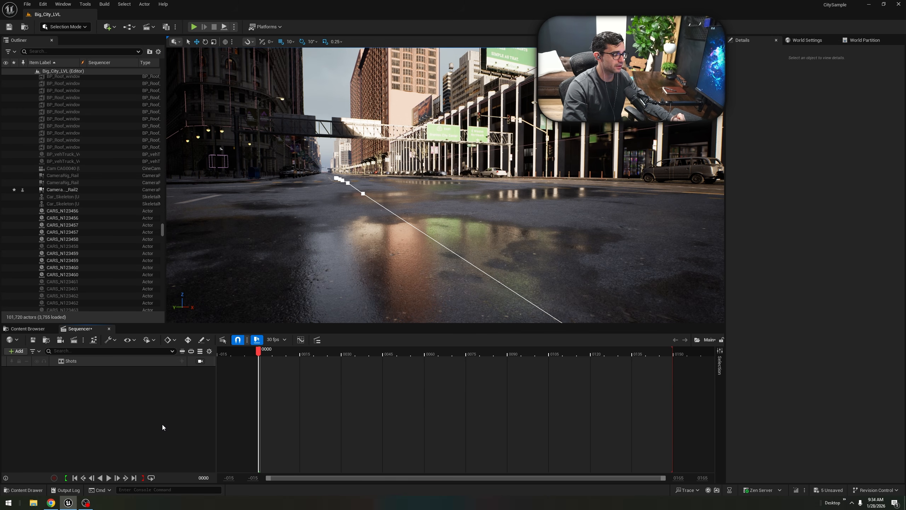
left_click(182, 362)
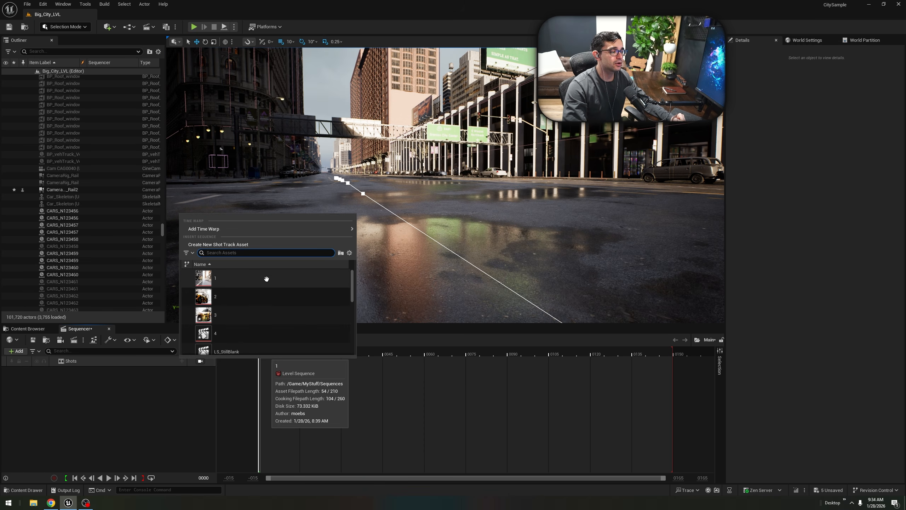
left_click(244, 280)
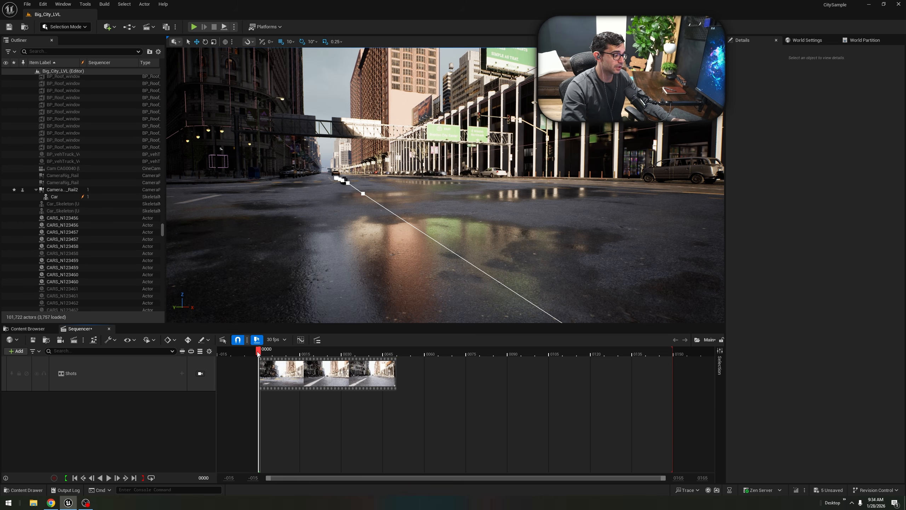
Lock the viewport to the Shots track and play shot 1 from frame 0 to frame 45.
left_click_drag(259, 353, 259, 383)
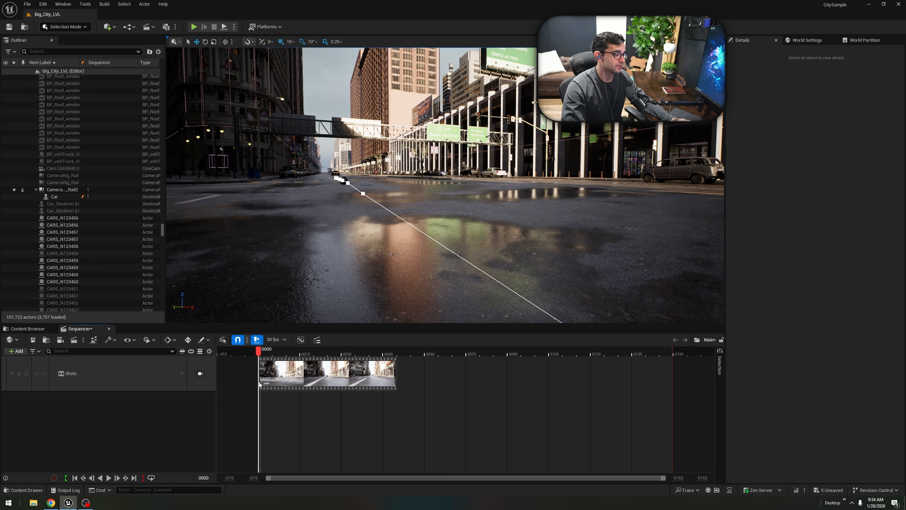
left_click(200, 373)
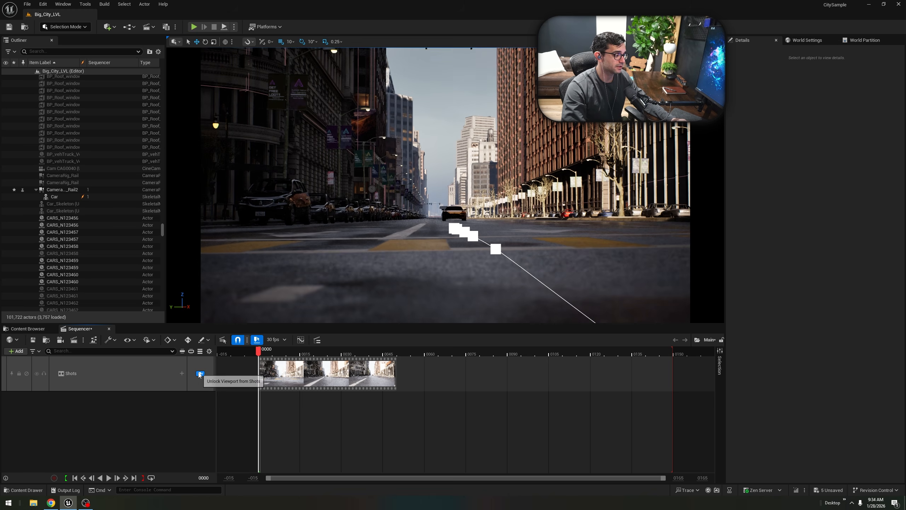
key("space")
key("space")
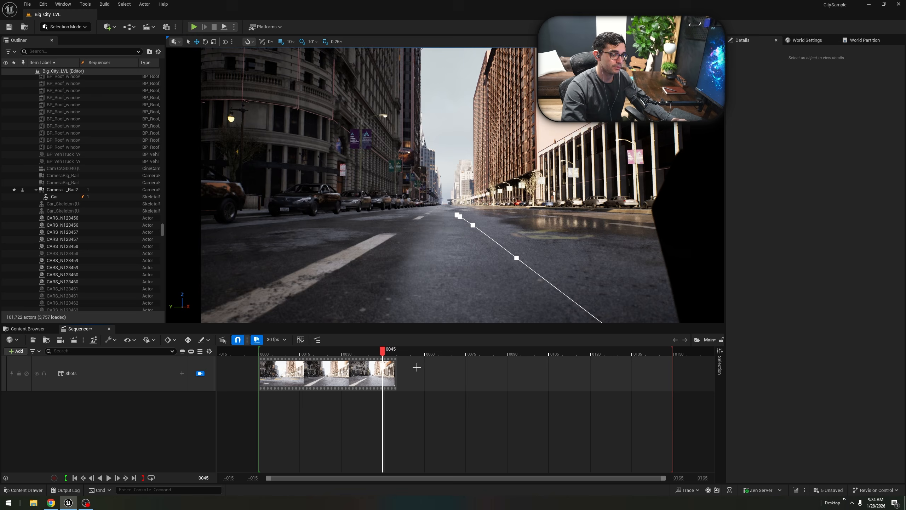
Insert level sequence 2 as a shot and place it directly behind shot 1 in the same row.
left_click(182, 373)
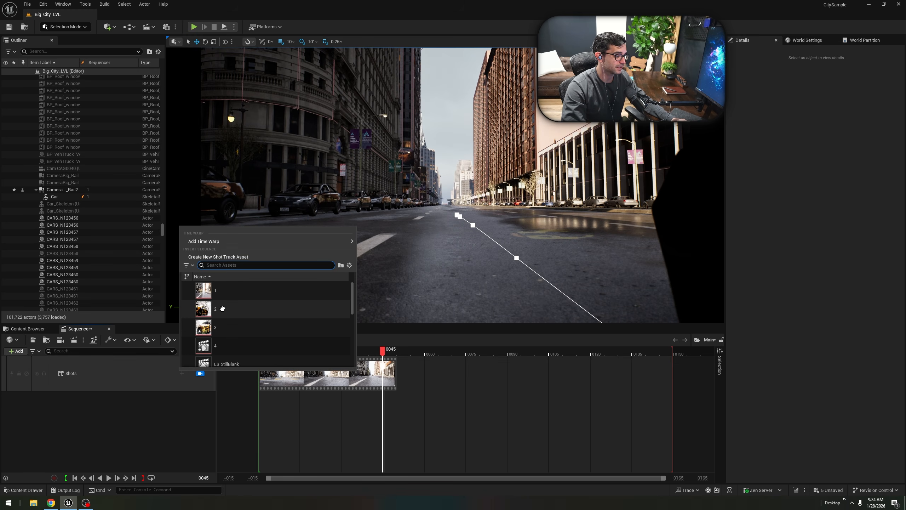
left_click(219, 307)
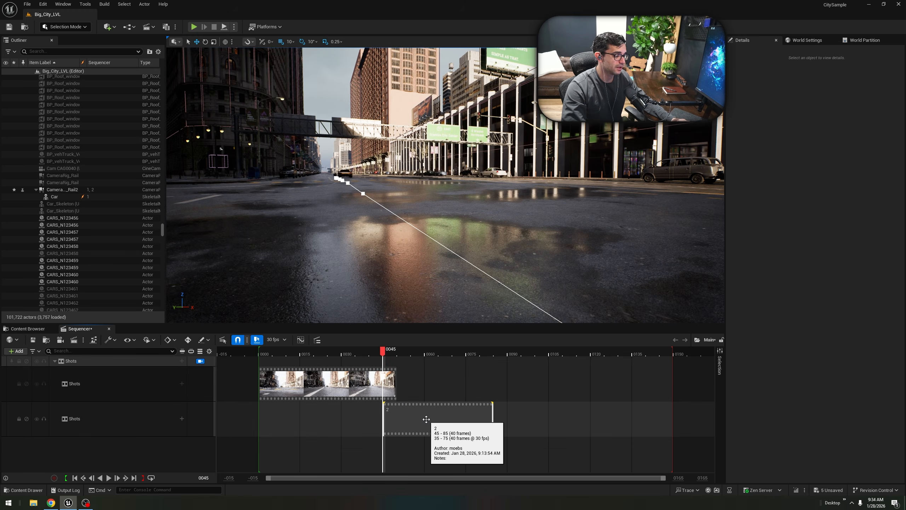
left_click_drag(428, 420, 439, 389)
Step through the frames around 45 to find the cut point, and trim the end of shot 1 to frame 45.
mouse_move(383, 353)
left_mouse_down()
mouse_move(415, 355)
mouse_move(384, 365)
left_mouse_up()
key("Right")
key("Left")
key("Left")
key("Left")
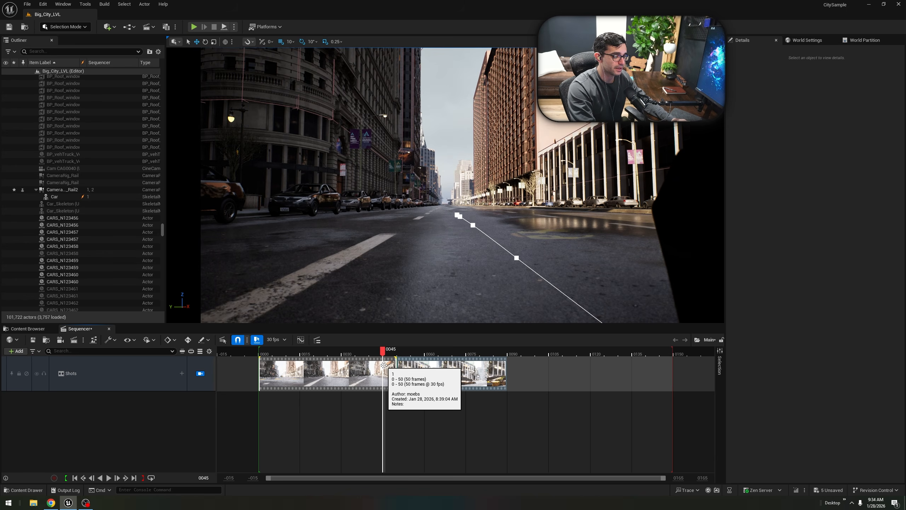
key("Right")
key("Right")
key("Right")
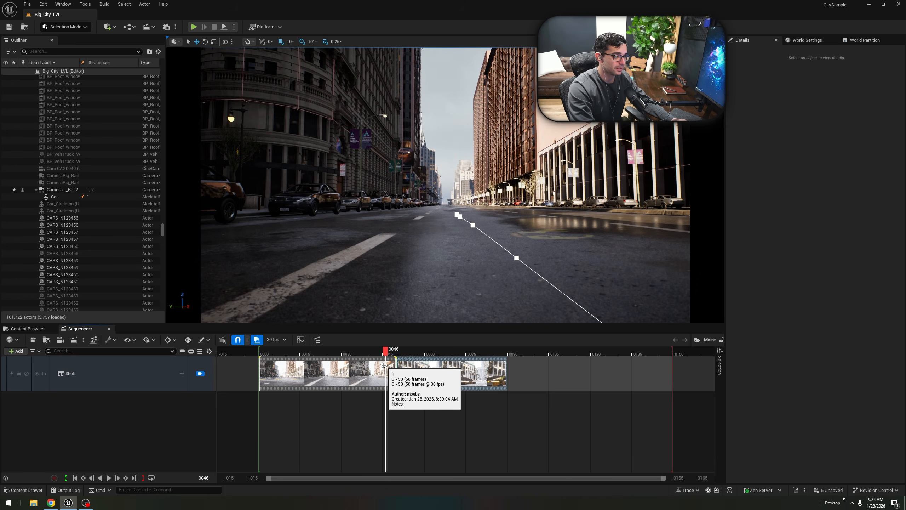
key("Left")
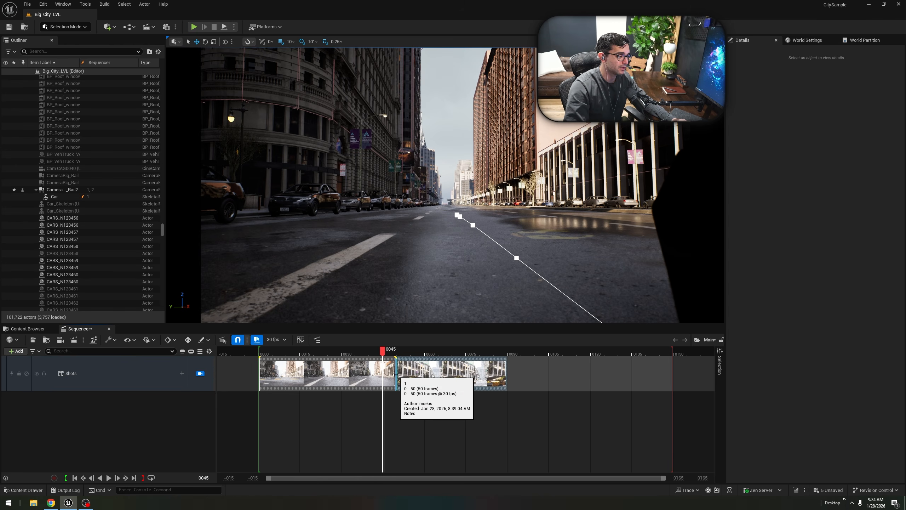
left_click_drag(396, 375, 423, 375)
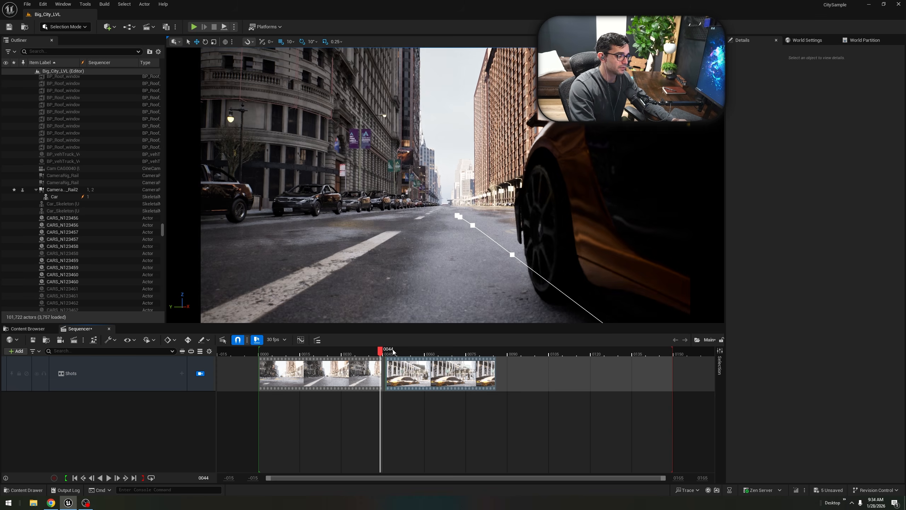
Check the frames at the end of shot 1 and move shot 2 to start at frame 45, closing the gap.
key("Left")
key("Right")
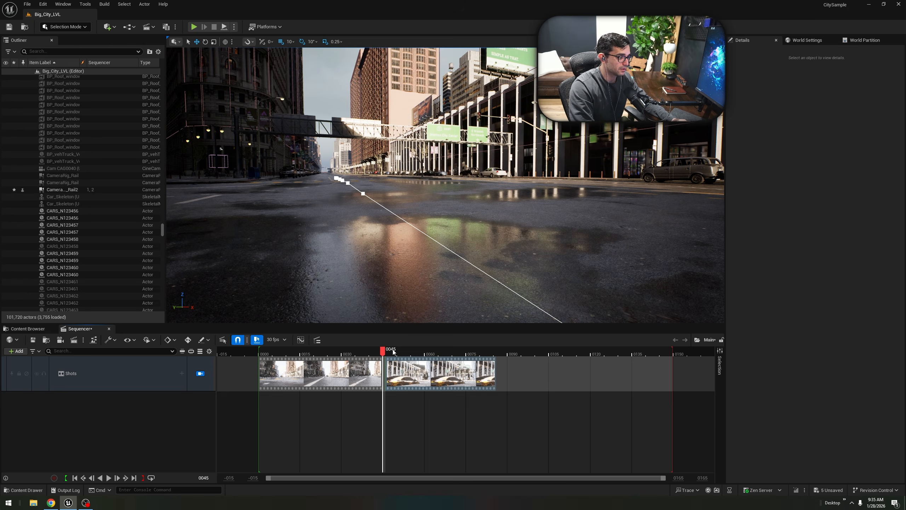
key("Left")
key("Right")
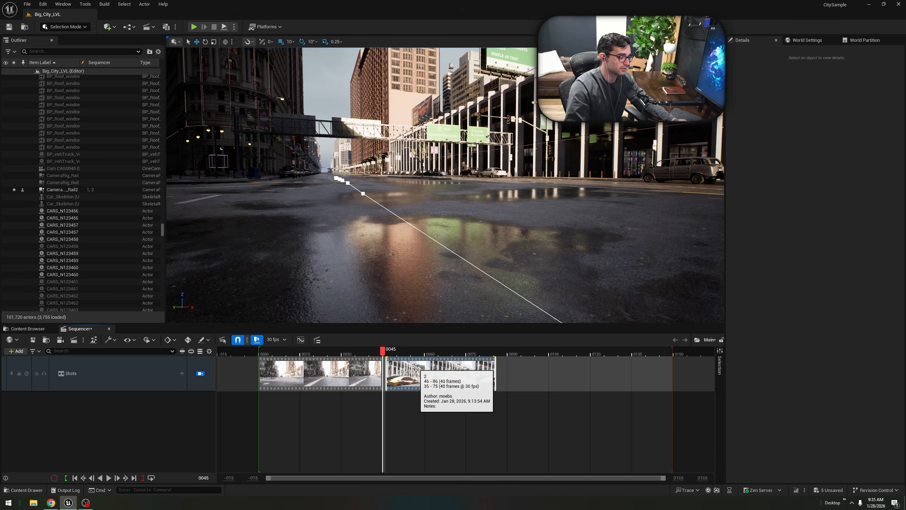
left_click_drag(416, 367, 413, 368)
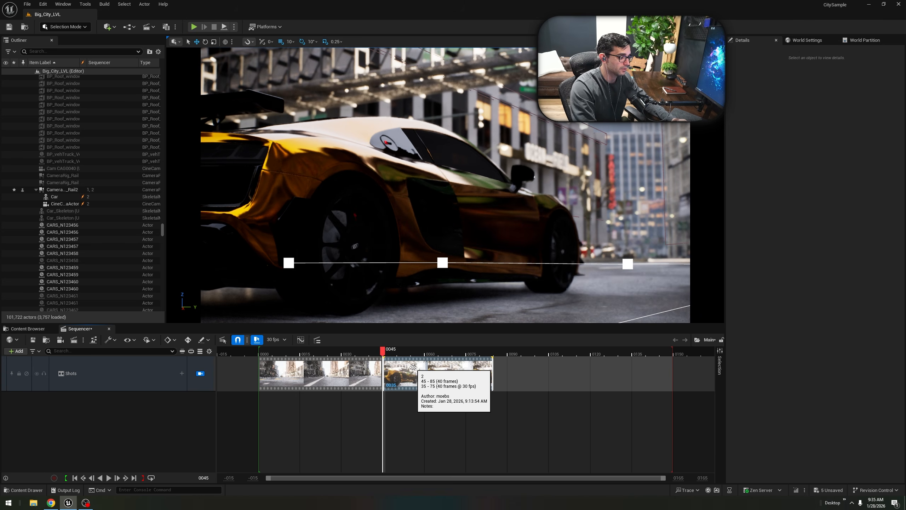
Step across the cut at frame 45 and replay the transition from shot 1 to shot 2 several times.
key("Left")
key("Right")
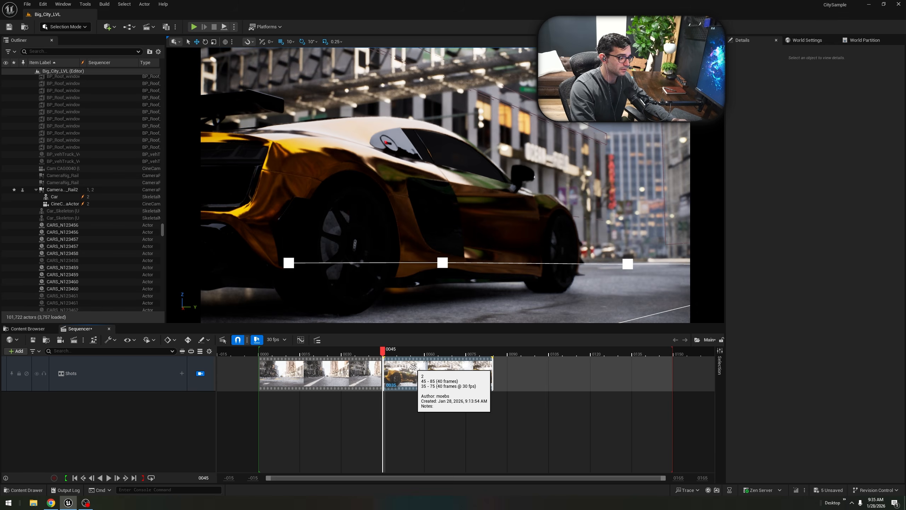
key("Left")
left_click_drag(381, 350, 279, 352)
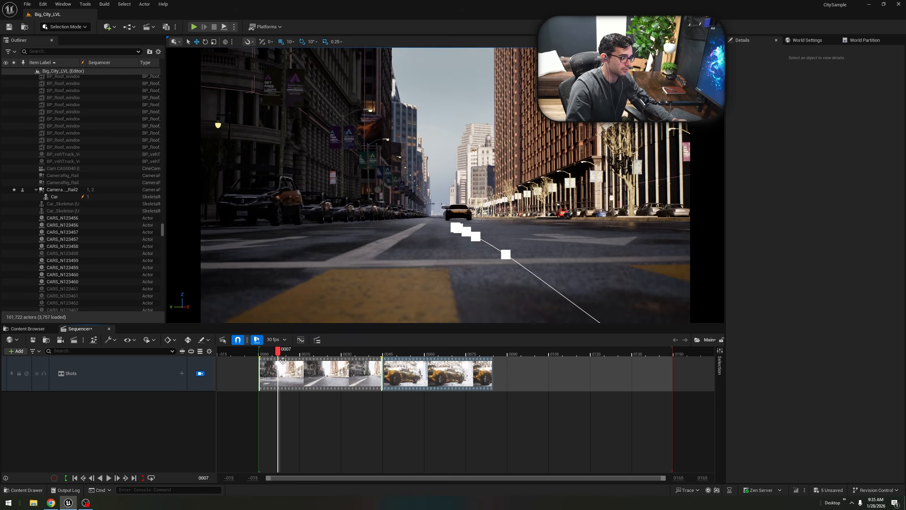
key("space")
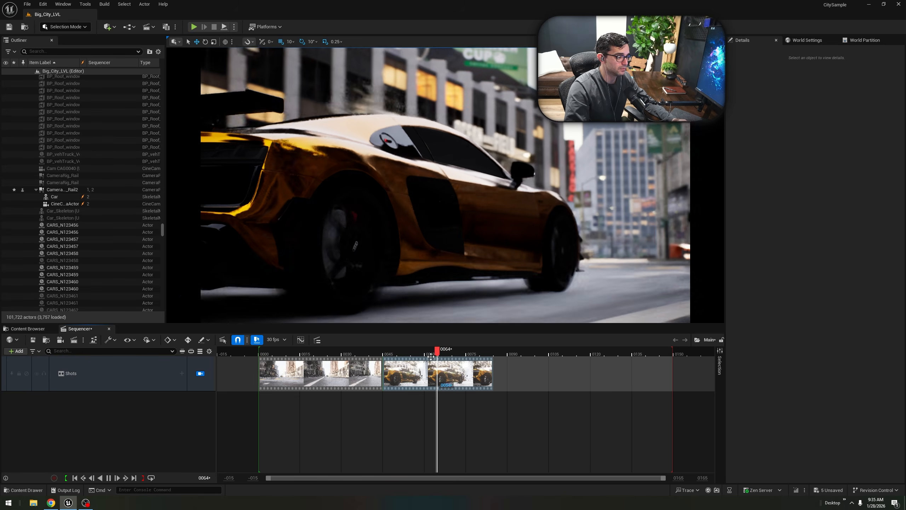
key("space")
left_click_drag(445, 352, 336, 353)
key("space")
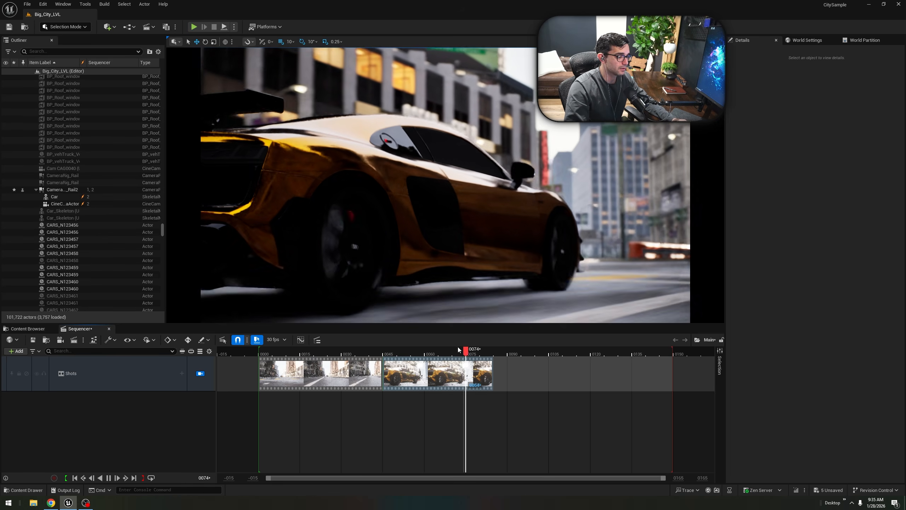
left_click_drag(464, 351, 320, 352)
key("space")
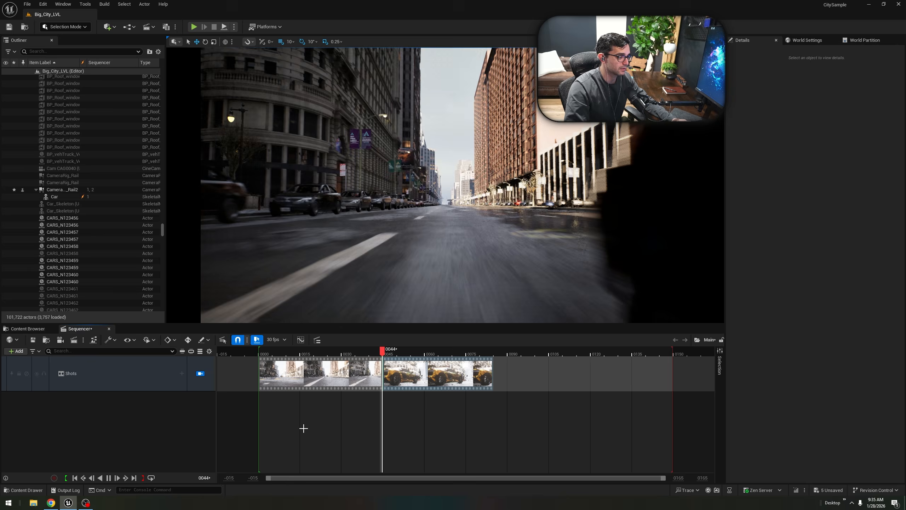
key("space")
left_click_drag(432, 353, 358, 450)
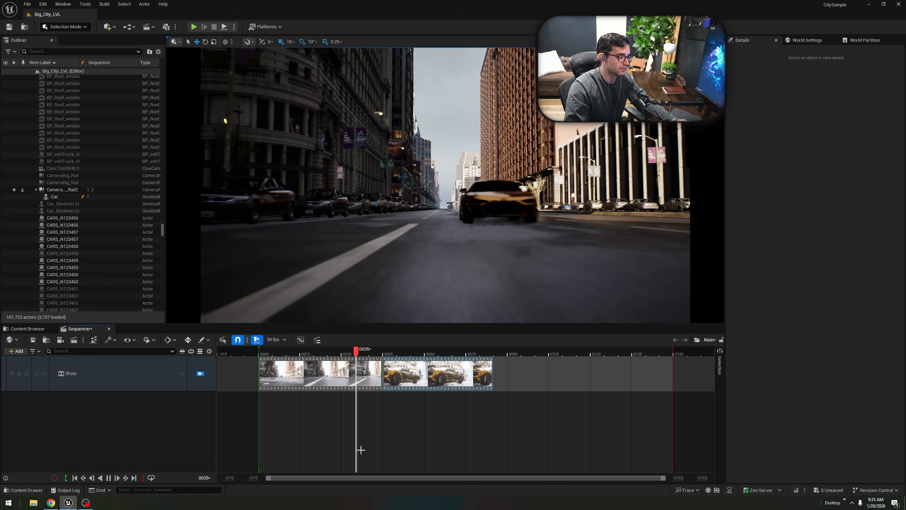
key("space")
key("space")
Examine the cut between shots 1 and 2 up close on the timeline, comparing frames 44 and 45.
left_click_drag(664, 478, 460, 476)
left_click_drag(516, 477, 407, 480)
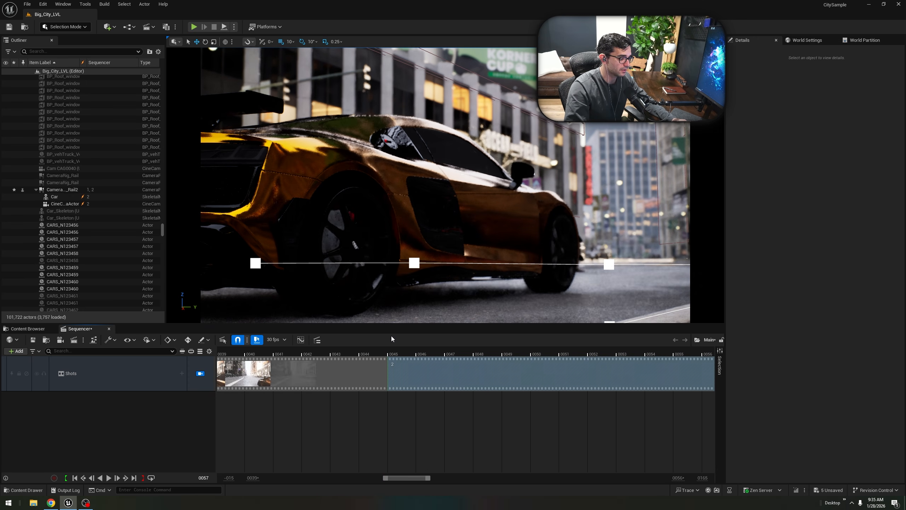
left_click(389, 352)
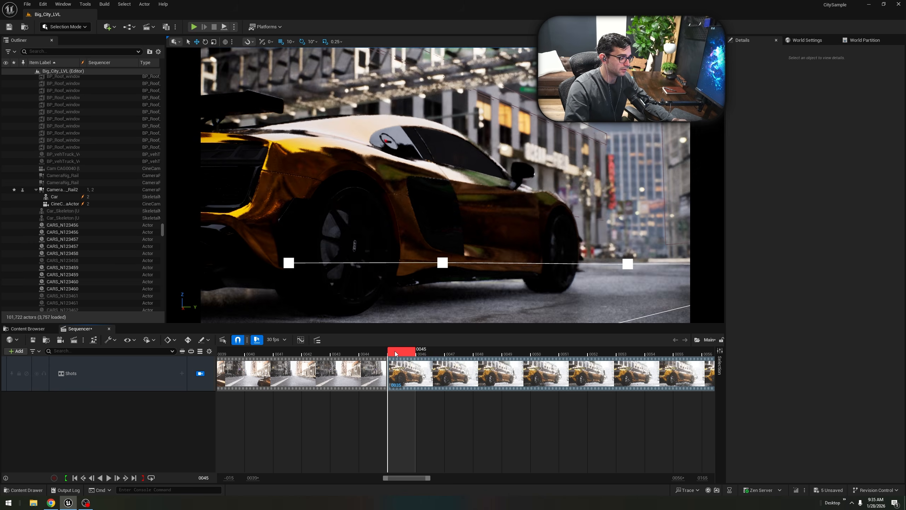
left_click(371, 356)
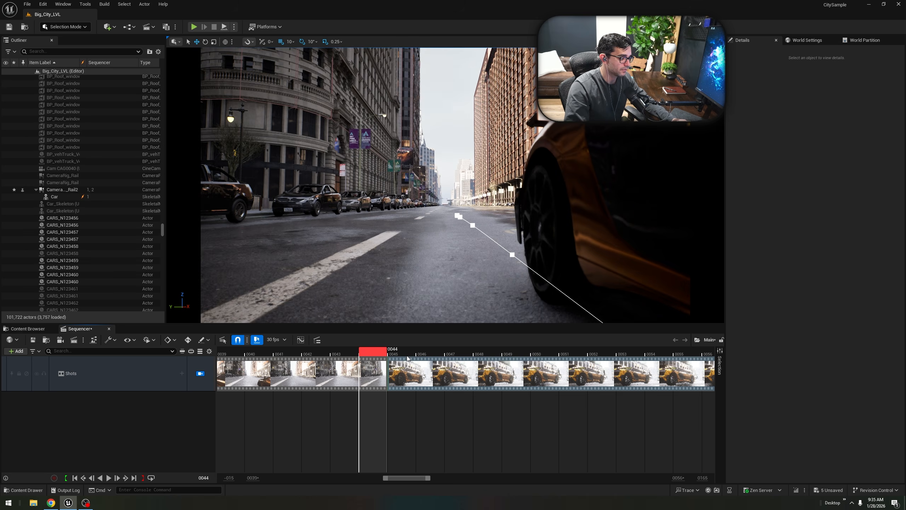
left_click_drag(408, 358, 344, 357)
key("space")
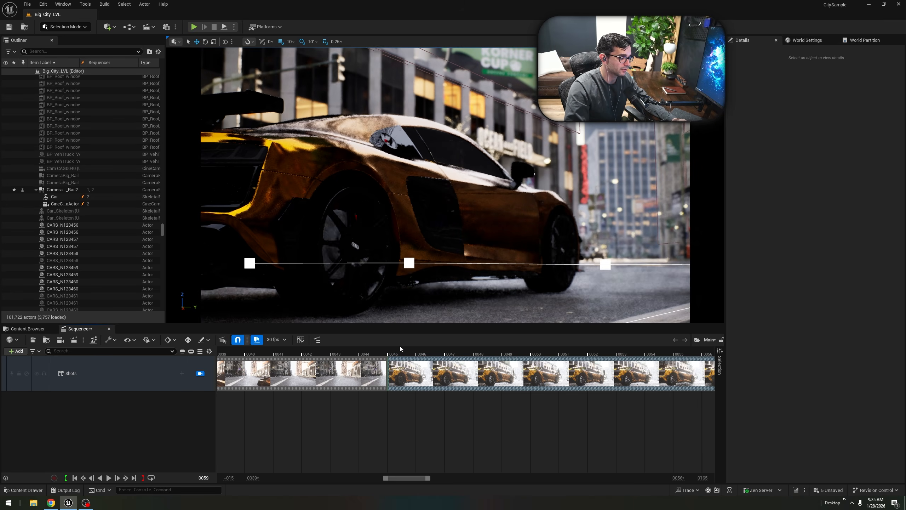
left_click(401, 352)
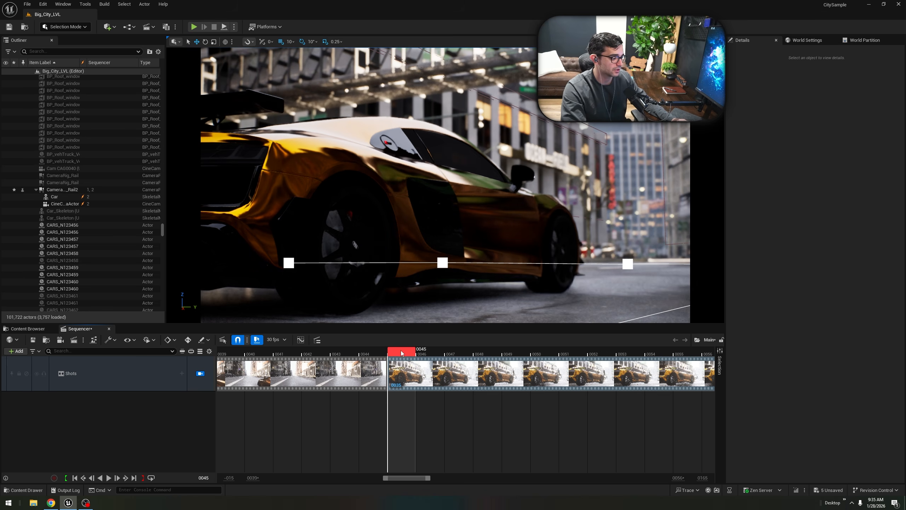
left_click_drag(402, 353, 345, 353)
Find the end of shot 2 and insert level sequence 3 as a shot at frame 82.
left_click_drag(430, 478, 600, 479)
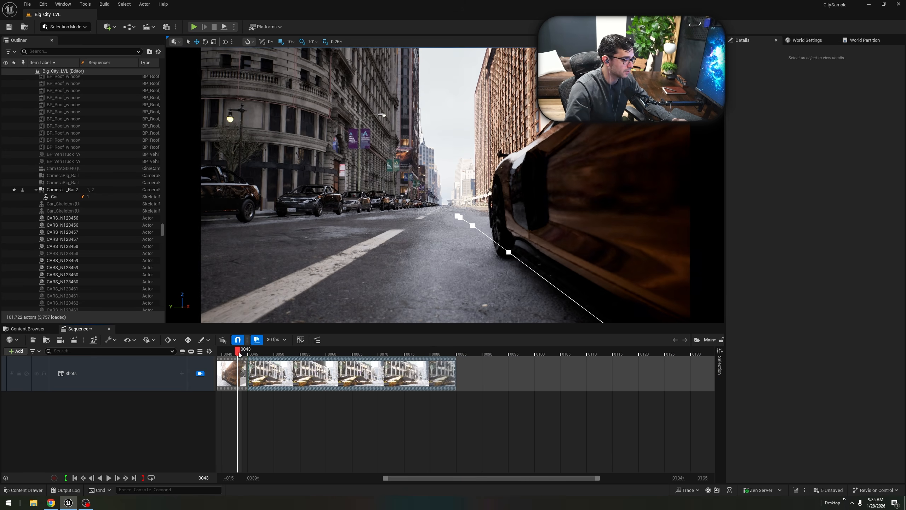
left_click_drag(239, 353, 441, 352)
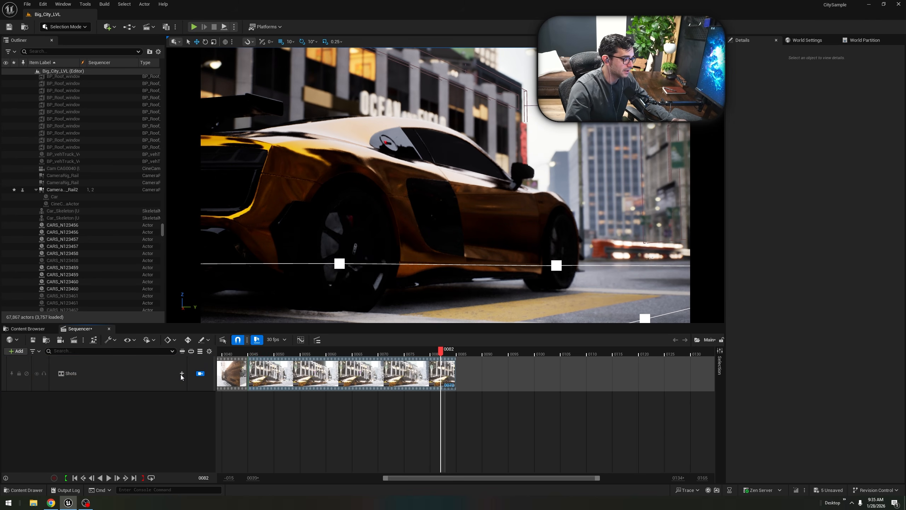
left_click(182, 373)
left_click(221, 340)
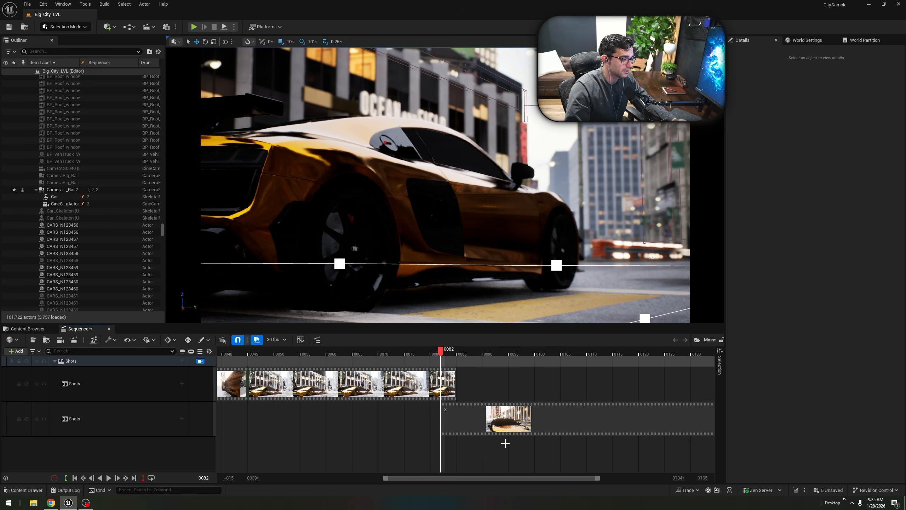
Move shot 3 onto the same row as shots 1 and 2, directly after shot 2, and play the cut from frame 67.
left_click_drag(506, 421, 525, 381)
left_click(364, 352)
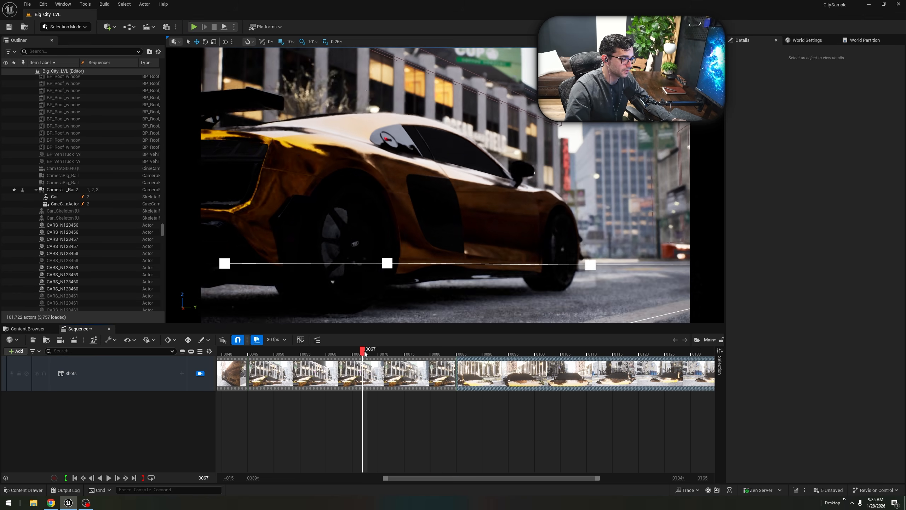
key("space")
key("space")
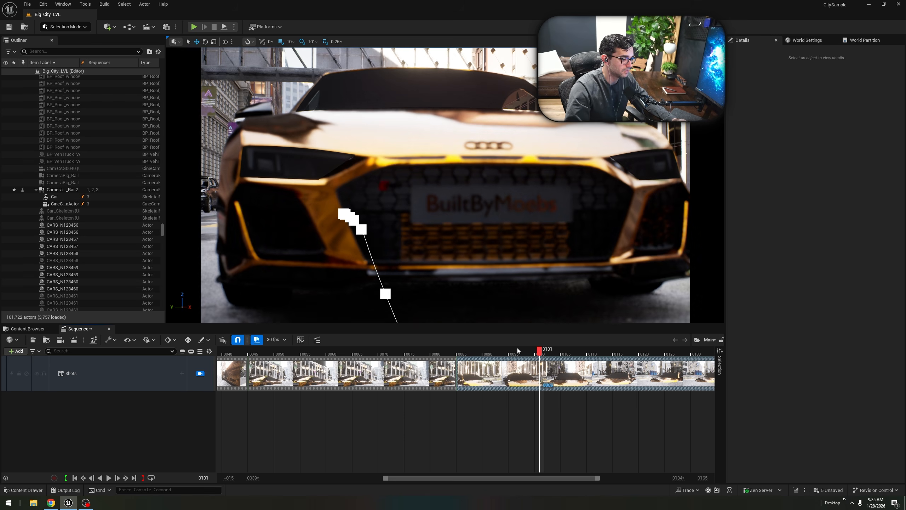
Replay the transition from shot 2 into shot 3 several times and check how shot 3 runs towards its end.
left_click(257, 362)
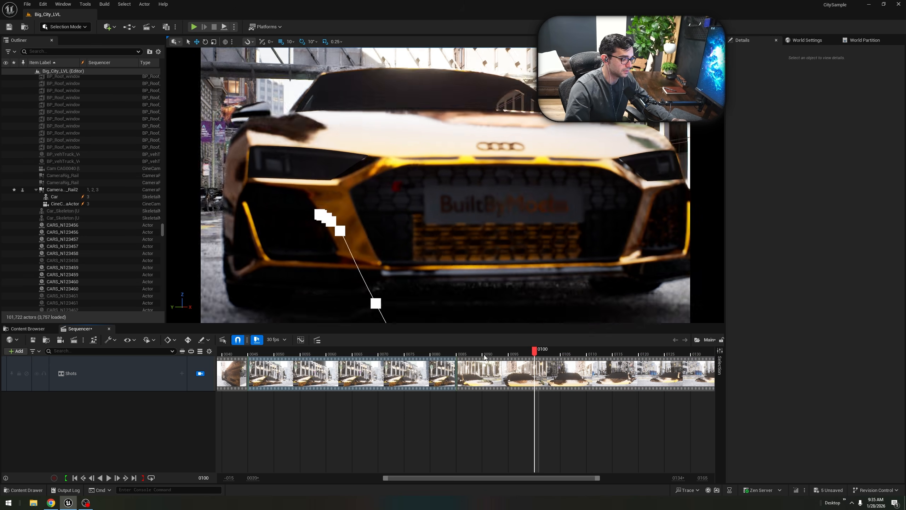
left_click(239, 354)
key("space")
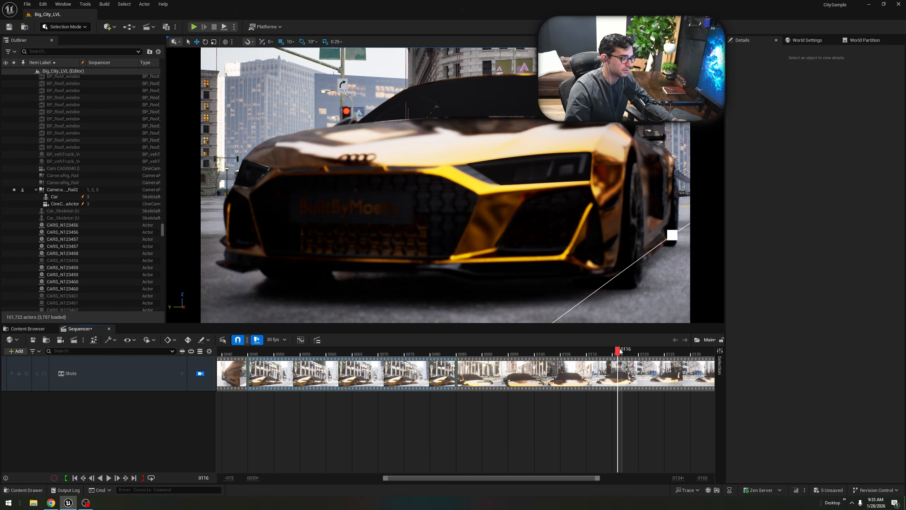
left_click_drag(617, 377, 416, 377)
key("space")
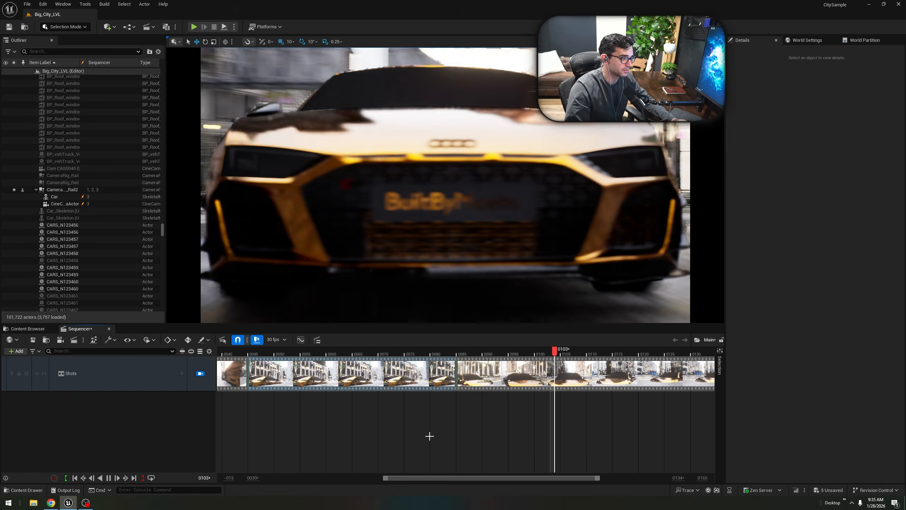
key("space")
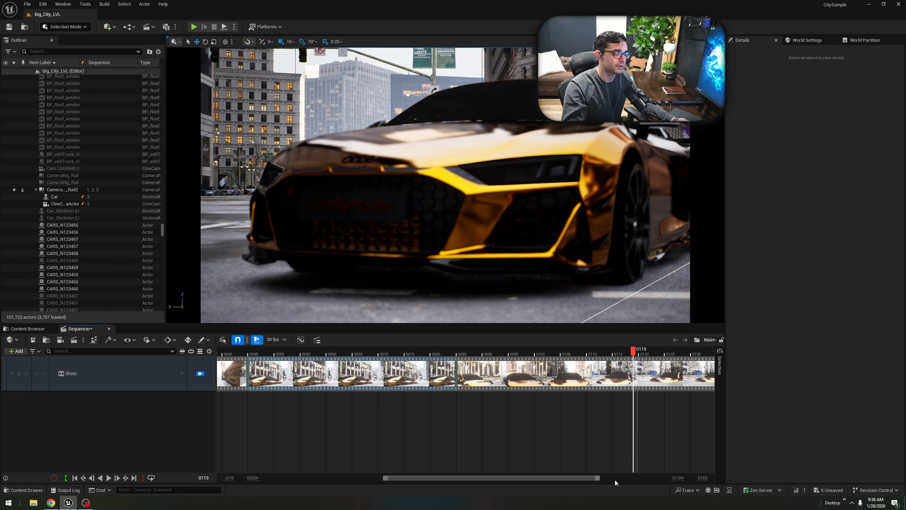
left_click_drag(599, 480, 666, 480)
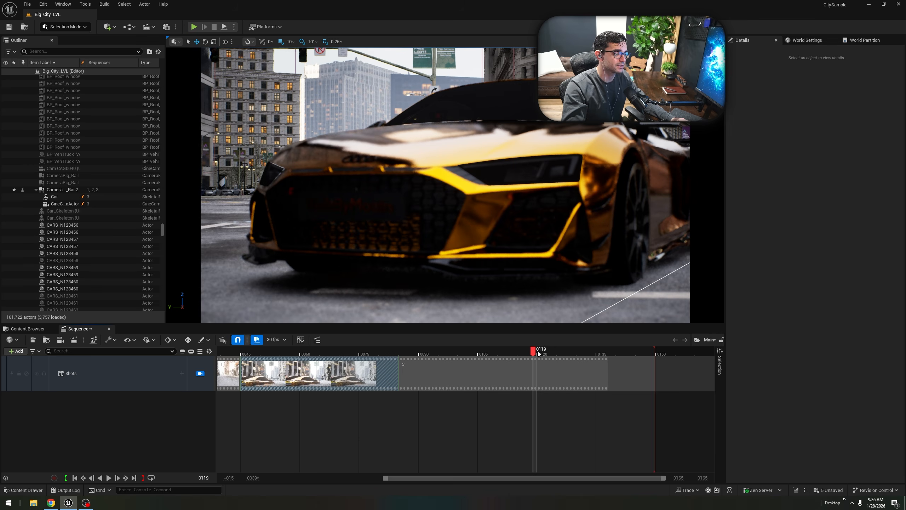
left_click(411, 352)
key("space")
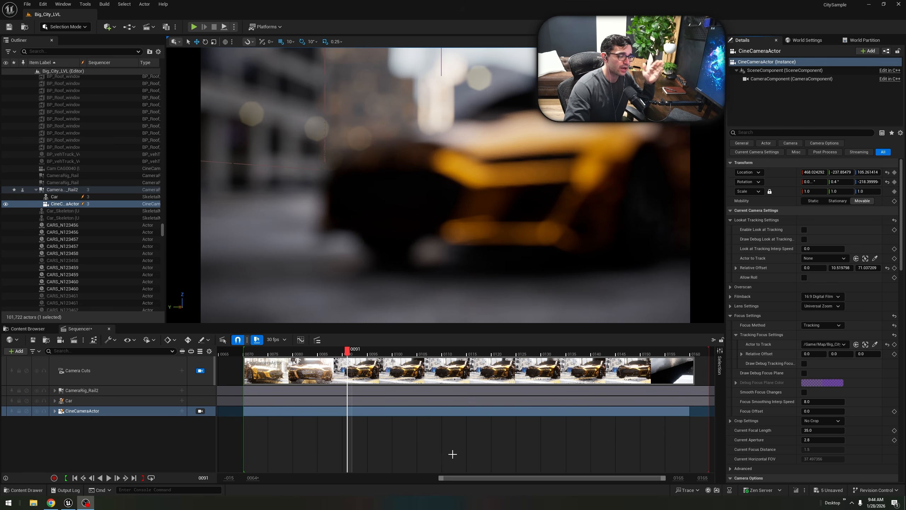
Set the shot 3 camera's focus method to Manual and play the shot from frame 70 to check the focus.
left_click_drag(351, 352, 307, 359)
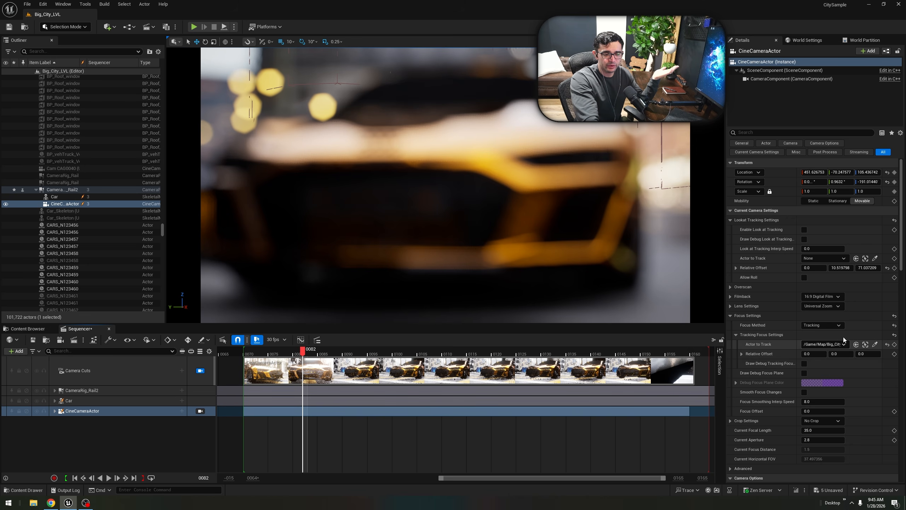
left_click(844, 326)
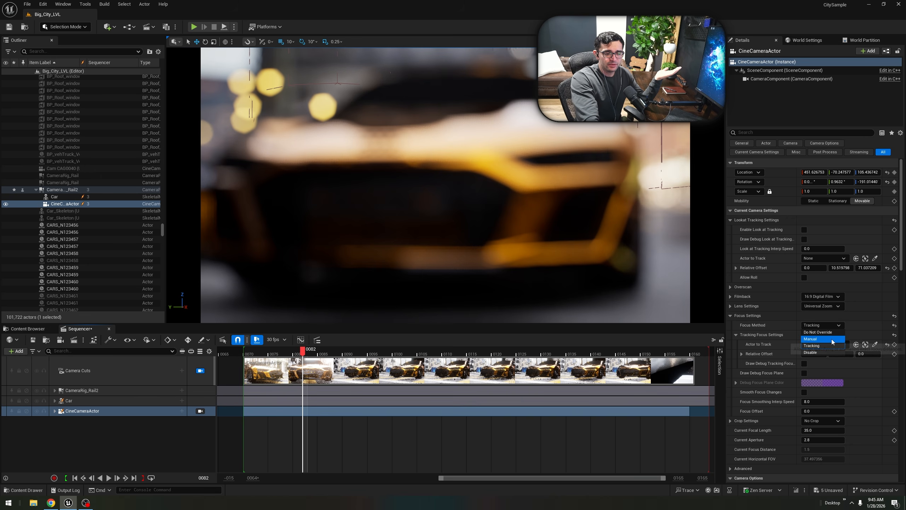
left_click(831, 339)
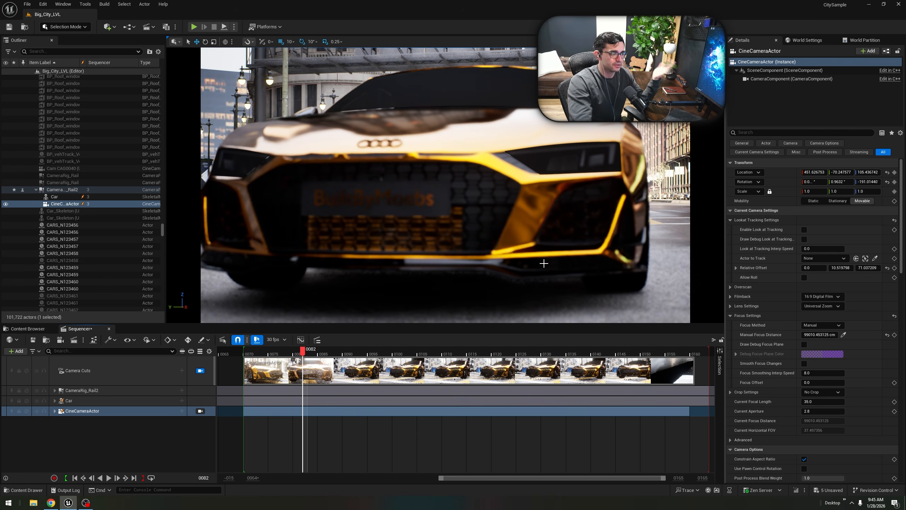
left_click_drag(303, 349, 247, 361)
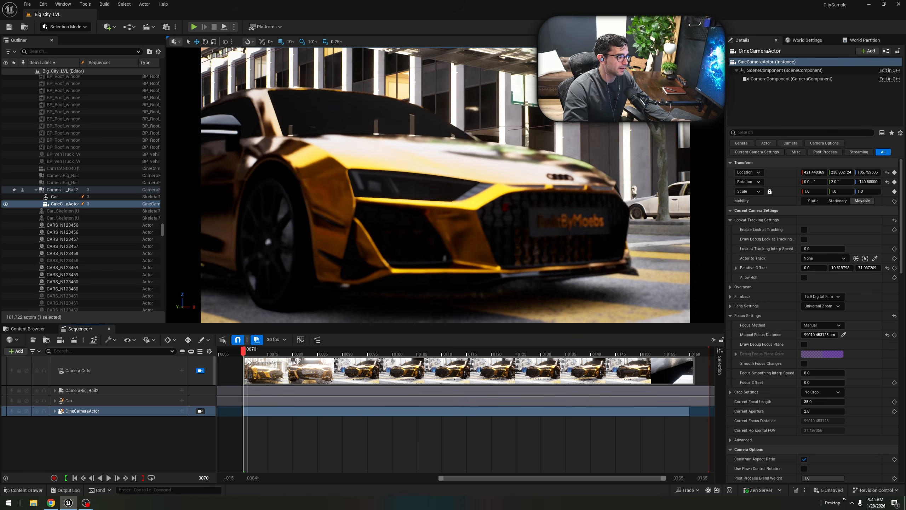
key("space")
key("space")
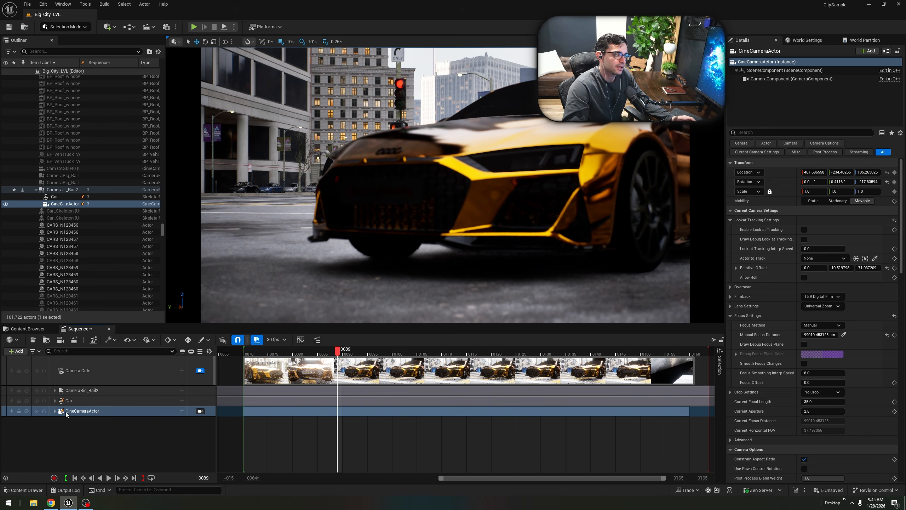
Adjust the Manual Focus Distance in the CineCameraActor track and replay the shot from its start.
left_click(54, 411)
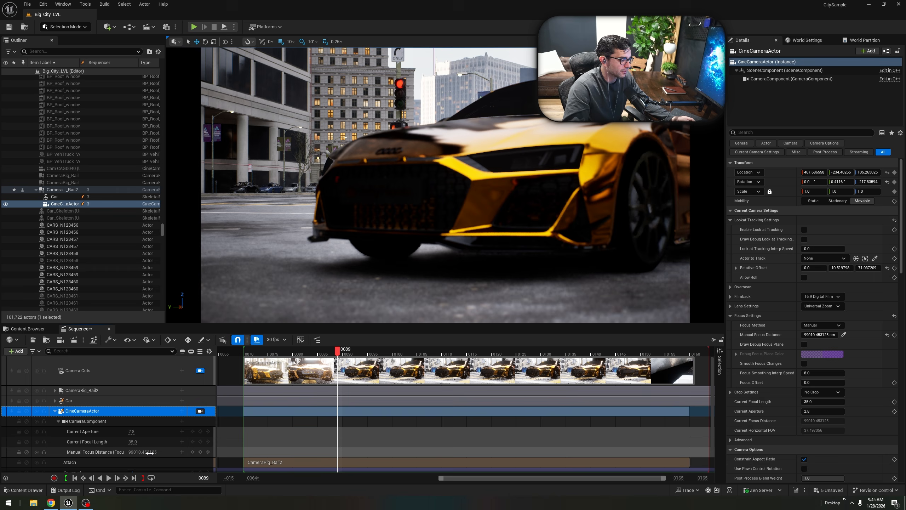
left_click_drag(139, 452, 119, 452)
left_click_drag(337, 352, 246, 364)
key("space")
key("space")
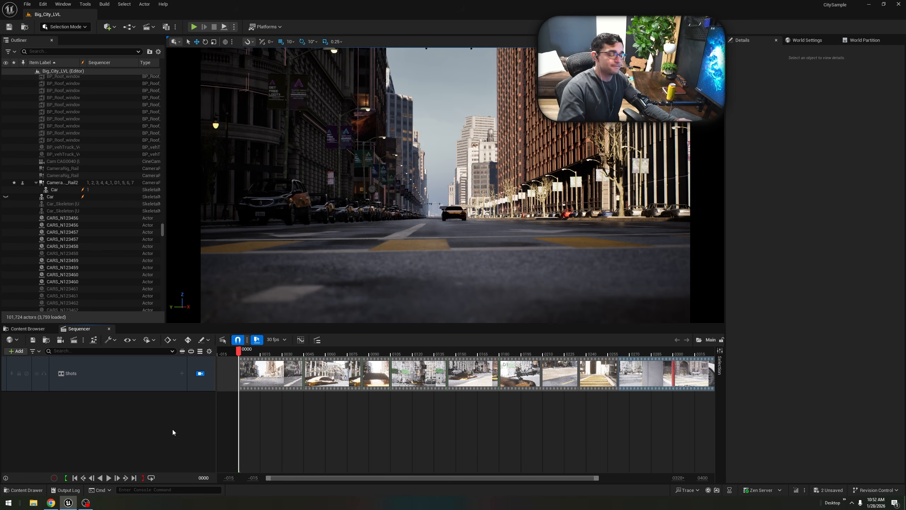
Look over the level sequences in the MyStuff/Sequences folder and return to the Main sequence's shot track.
left_click(43, 329)
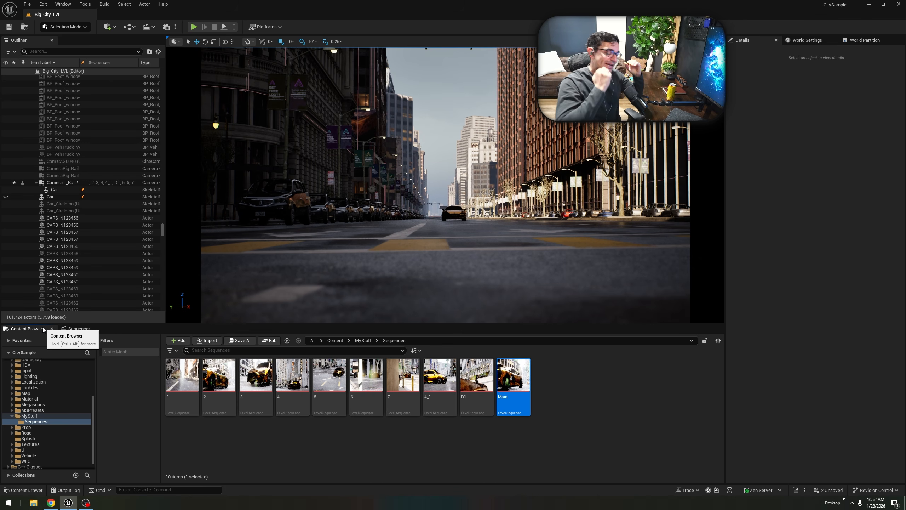
left_click(86, 329)
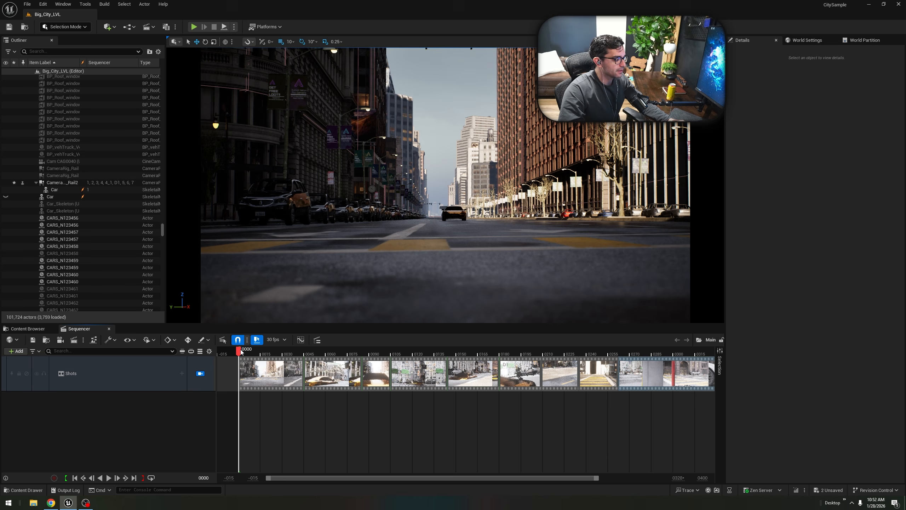
left_click(35, 331)
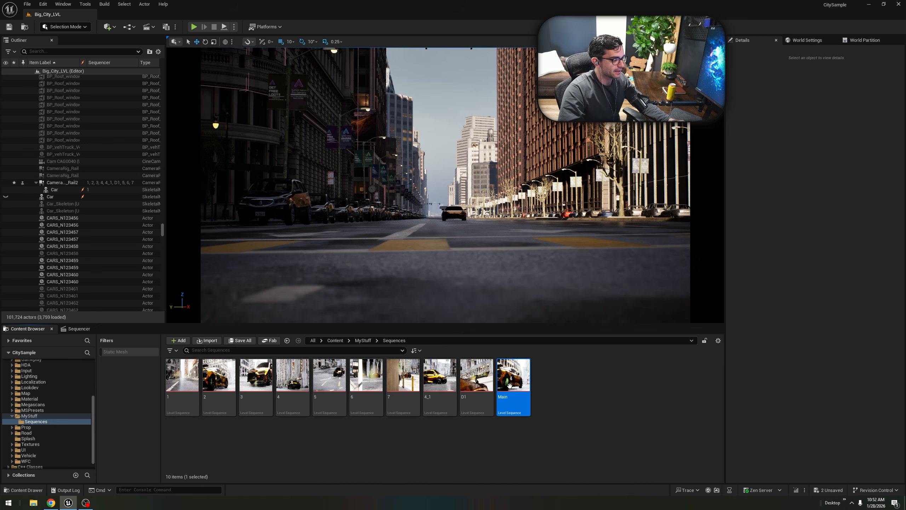
left_click(65, 329)
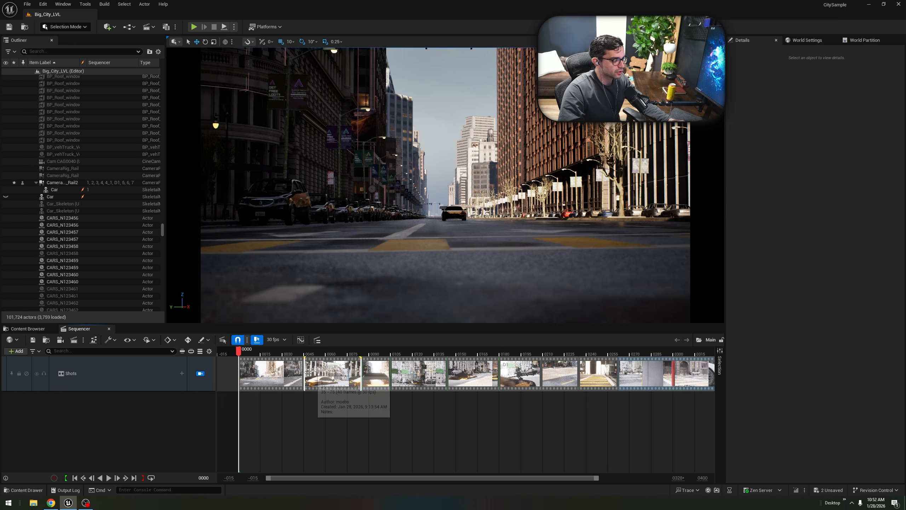
Play the Main edit with all shots through shot 7 in view, and scrub back to frame 64 in shot 2.
key("space")
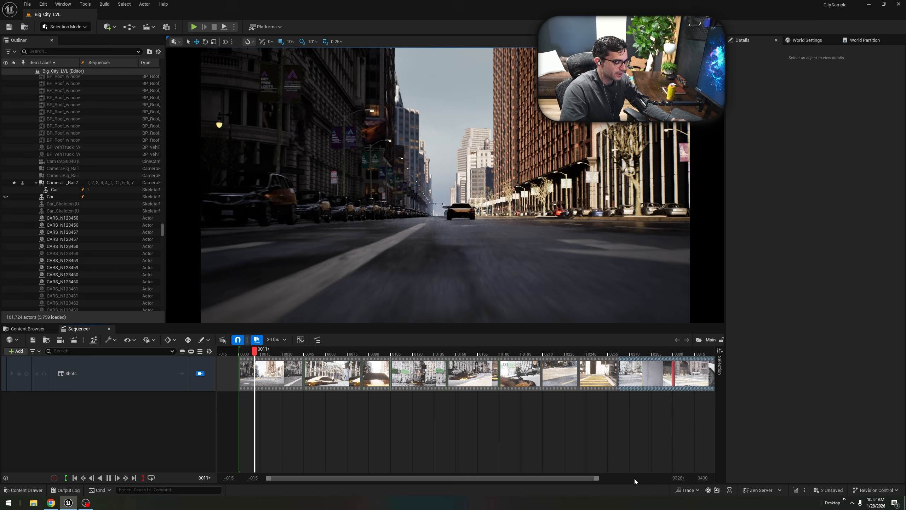
left_click_drag(599, 477, 639, 480)
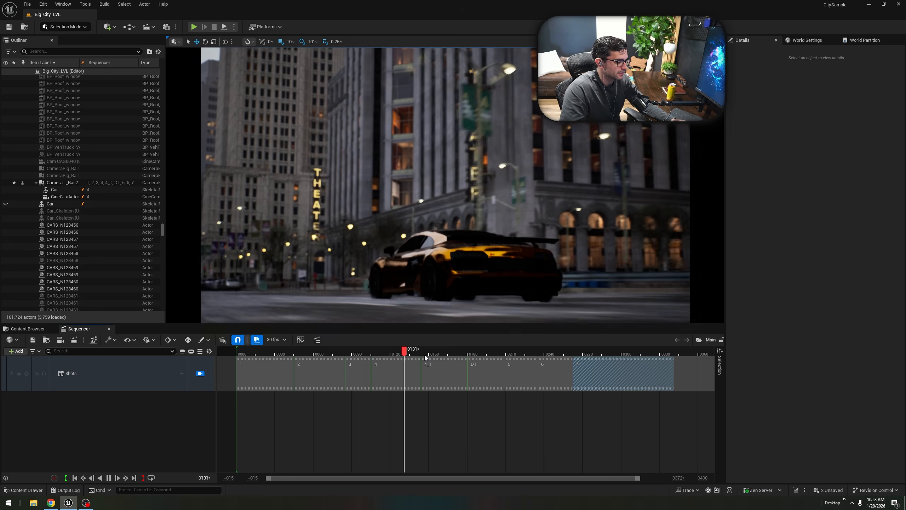
left_click_drag(432, 353, 320, 356)
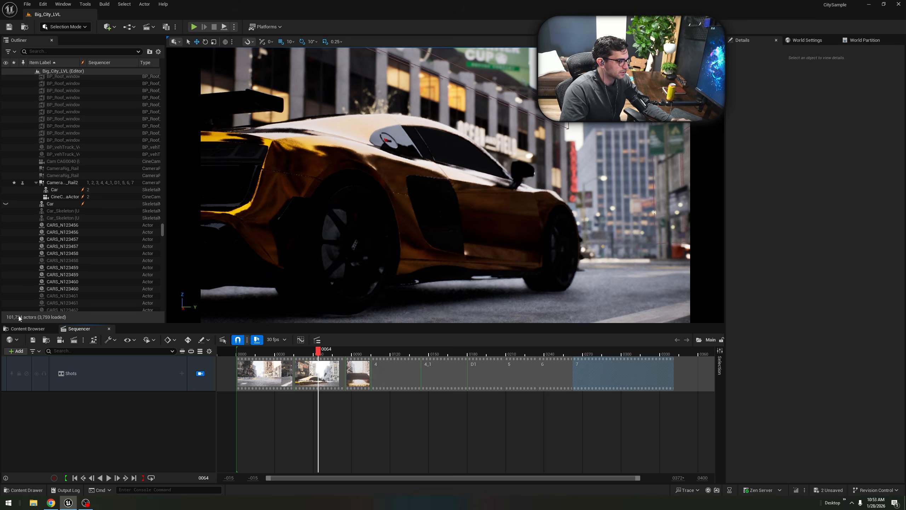
Open level sequence 1 and examine the focal length and location keys of its CineCameraActor.
left_click(28, 329)
double_click(173, 373)
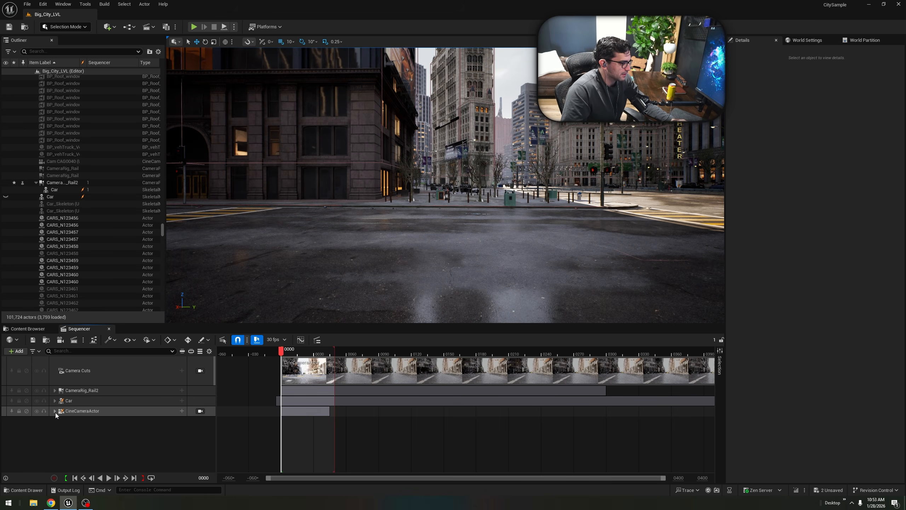
left_click(56, 411)
scroll(104, 425, "down", 3)
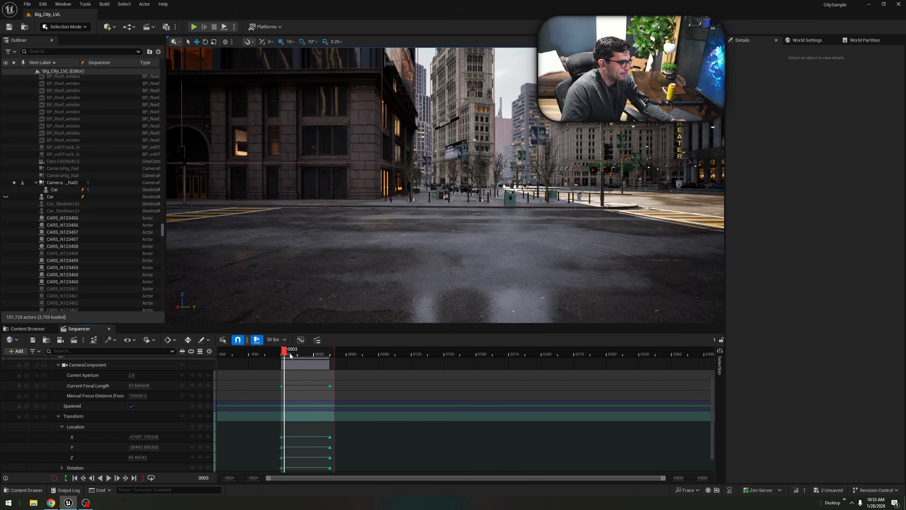
scroll(212, 385, "up", 3)
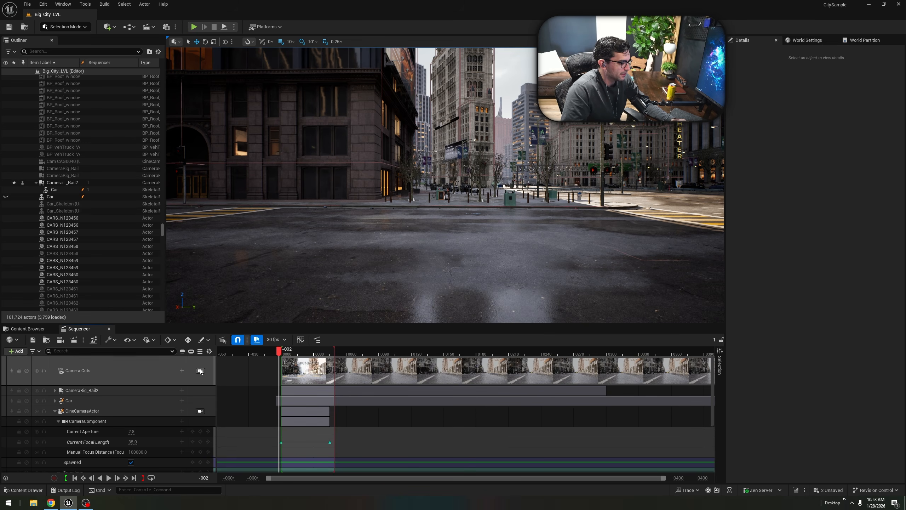
Lock the viewport to the Camera Cuts of sequence 1 and scrub to frame 7, checking the camera's transform keys.
left_click(200, 412)
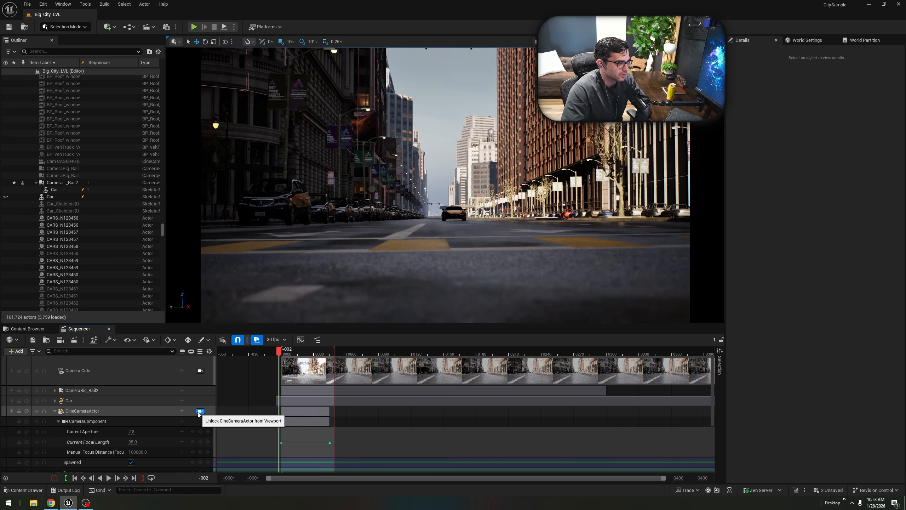
left_click(200, 371)
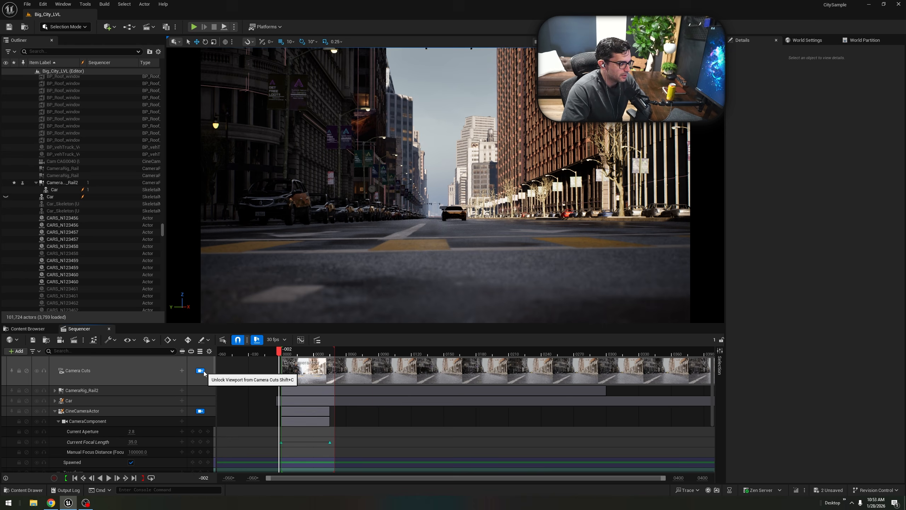
left_click(200, 412)
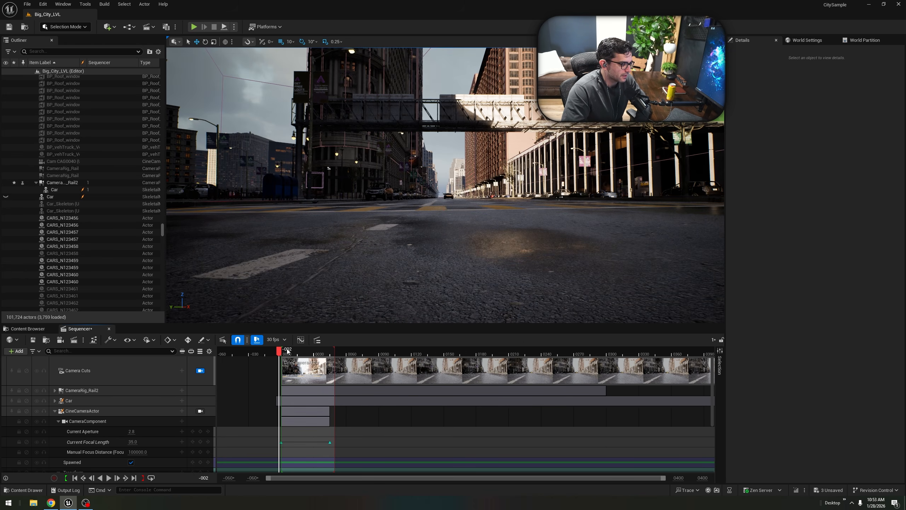
left_click_drag(280, 351, 288, 369)
scroll(110, 444, "down", 4)
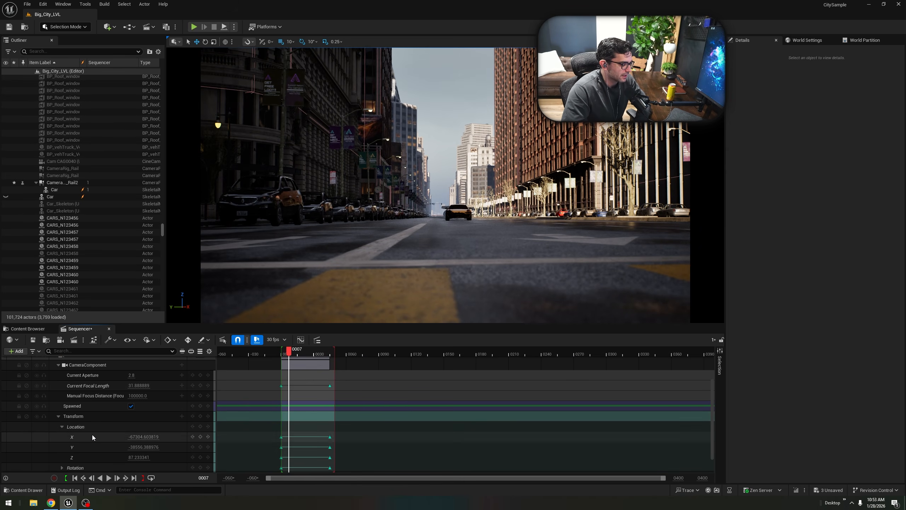
scroll(293, 457, "down", 1)
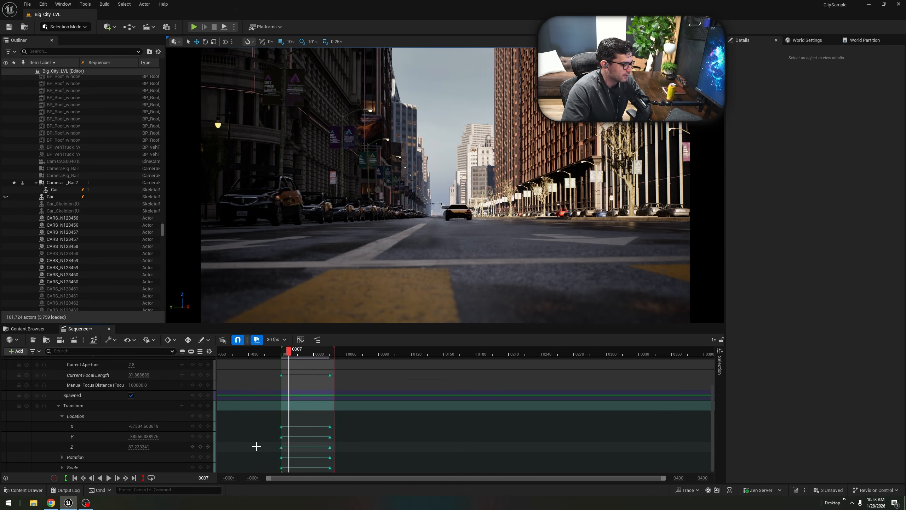
Open level sequence 2 and examine its CineCameraActor's lens, focus and CameraRig_Rail2 attach tracks.
left_click(34, 326)
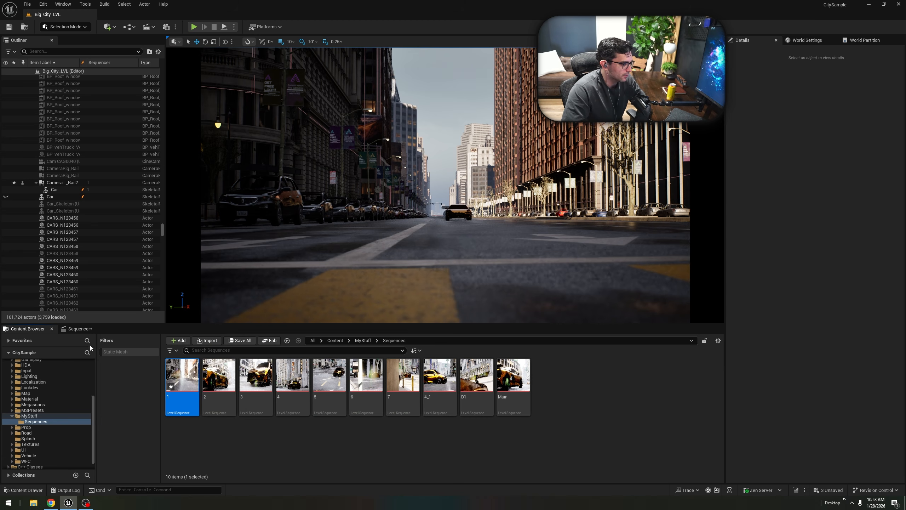
left_click(83, 329)
left_click(28, 328)
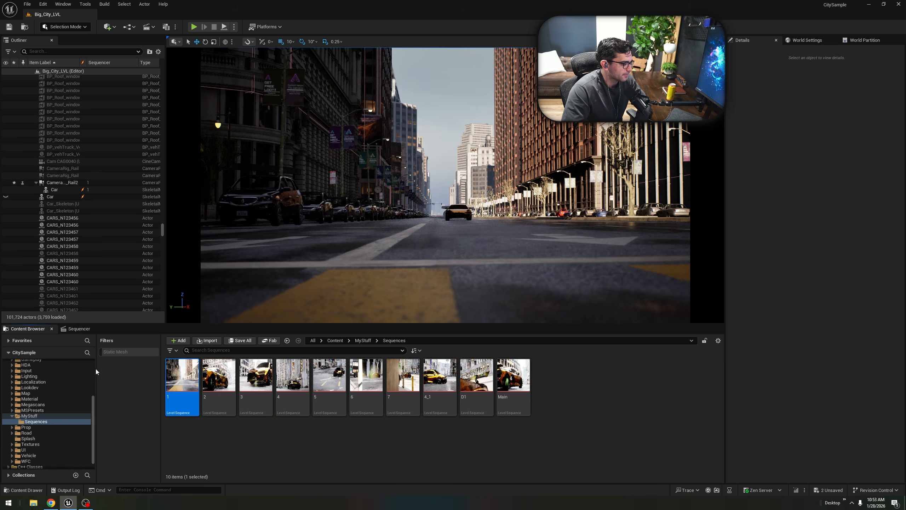
left_click(212, 381)
double_click(212, 381)
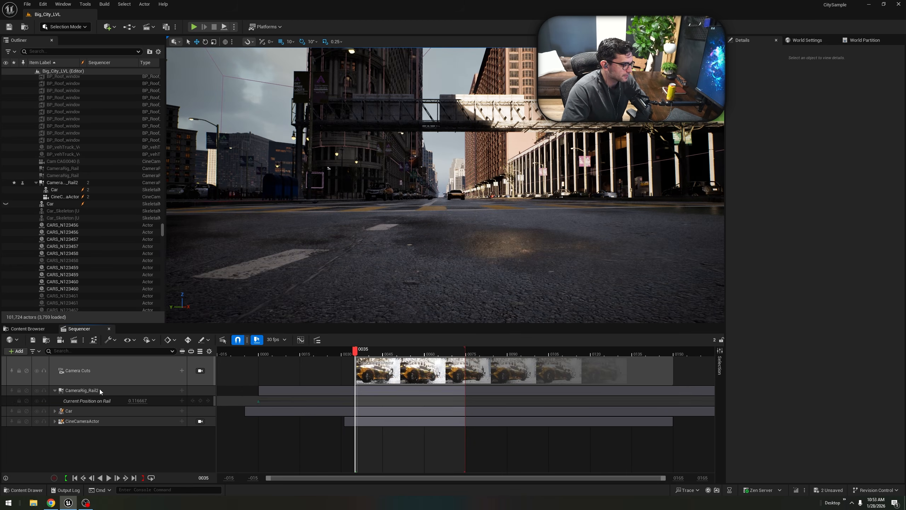
left_click(54, 422)
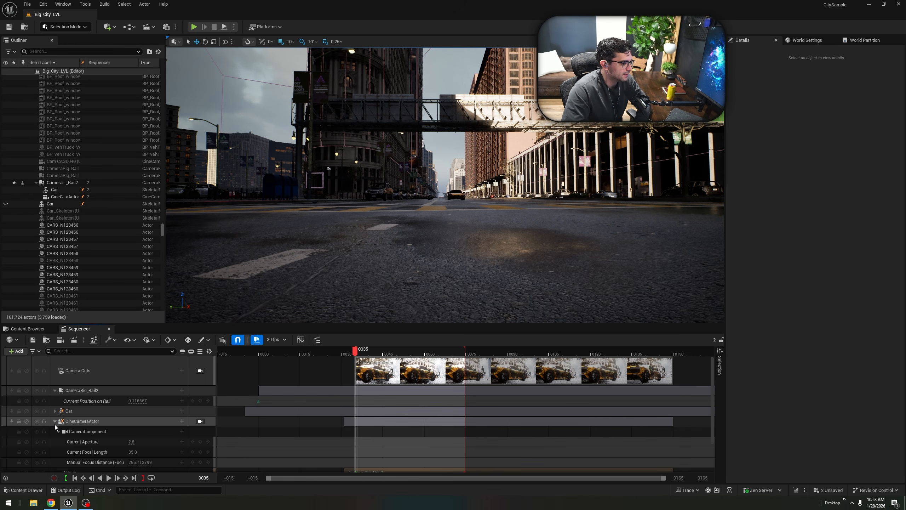
scroll(106, 443, "down", 2)
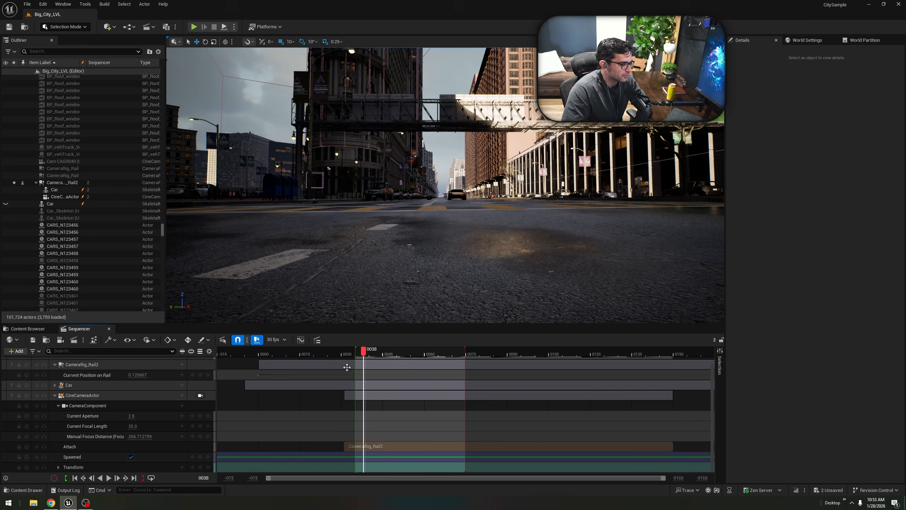
View sequence 2 through its CineCameraActor and scrub forward to frame 69 to review the shot.
left_click(200, 395)
left_click(383, 353)
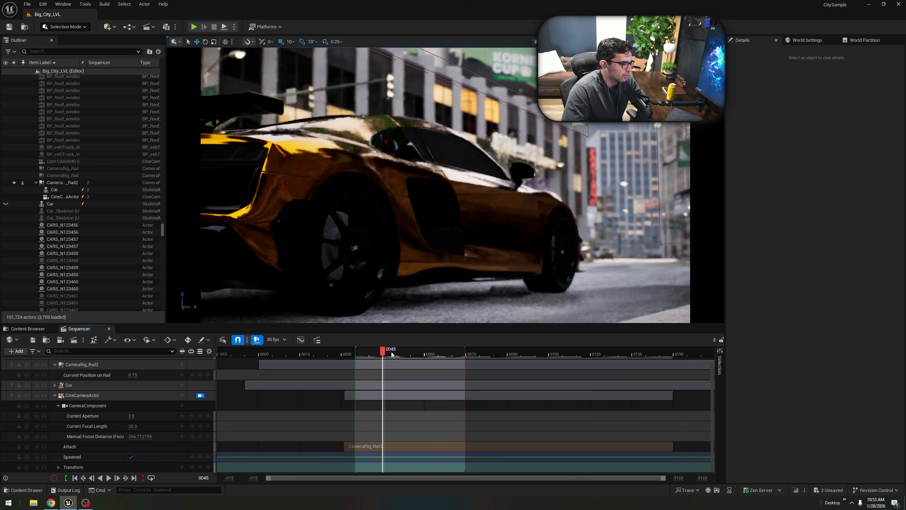
left_click_drag(392, 353, 454, 365)
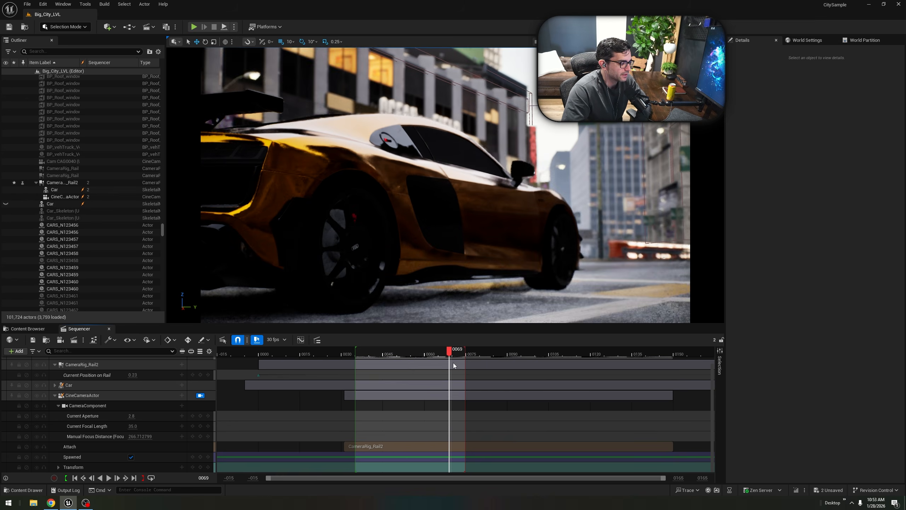
Open level sequence 3, view it through its CineCameraActor and scrub back to frame 70.
left_click(28, 328)
left_click(213, 388)
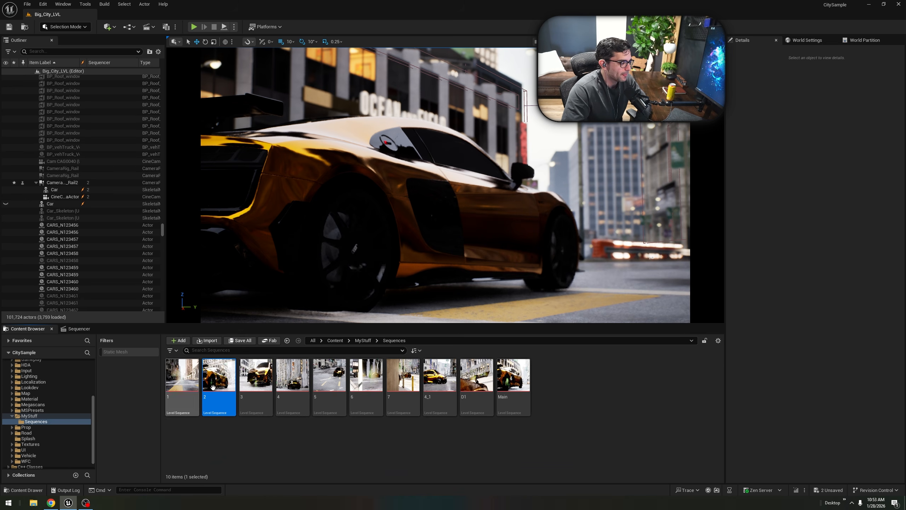
double_click(257, 375)
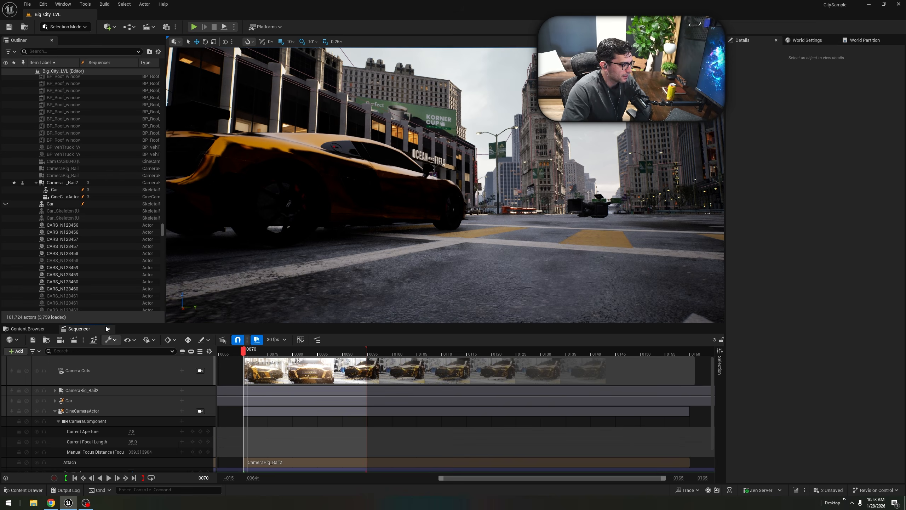
left_click_drag(245, 353, 278, 353)
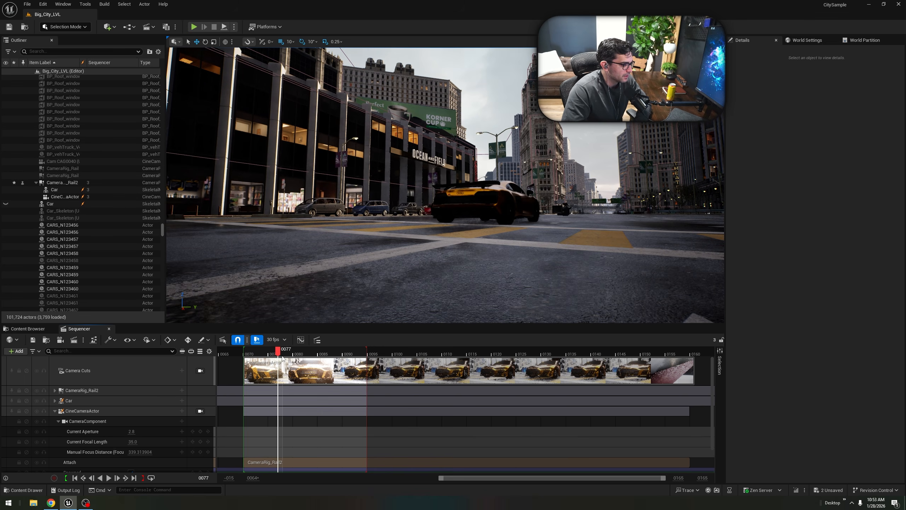
left_click(205, 411)
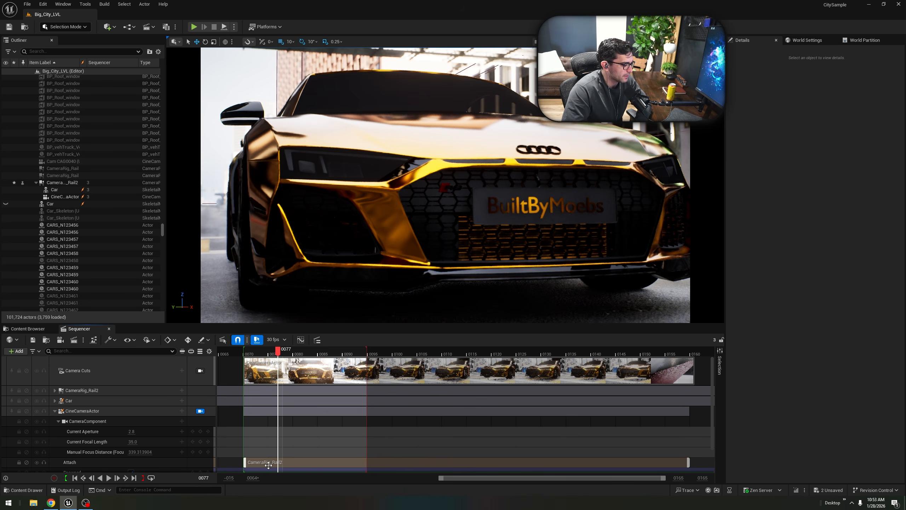
left_click_drag(279, 353, 244, 354)
Examine the transform and location keys of sequence 3's CineCameraActor and play the shot from frame 70.
scroll(121, 452, "down", 2)
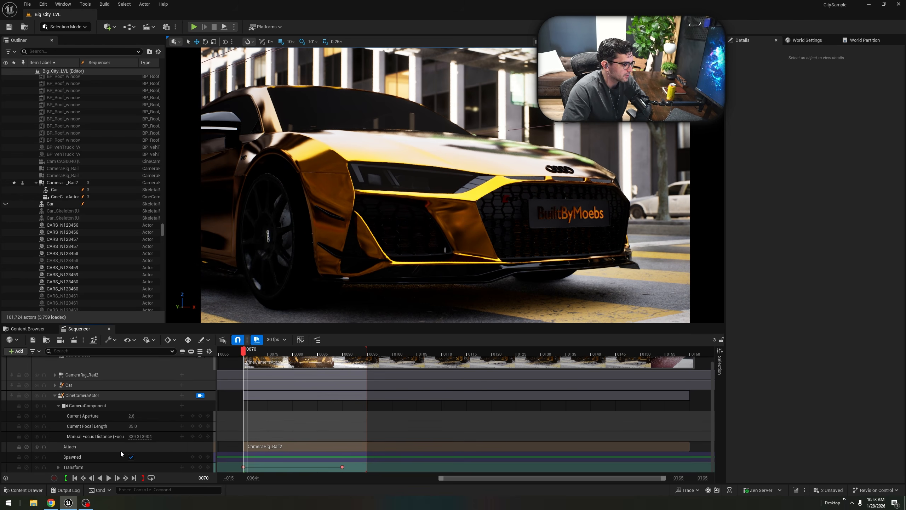
left_click(58, 467)
scroll(120, 439, "down", 4)
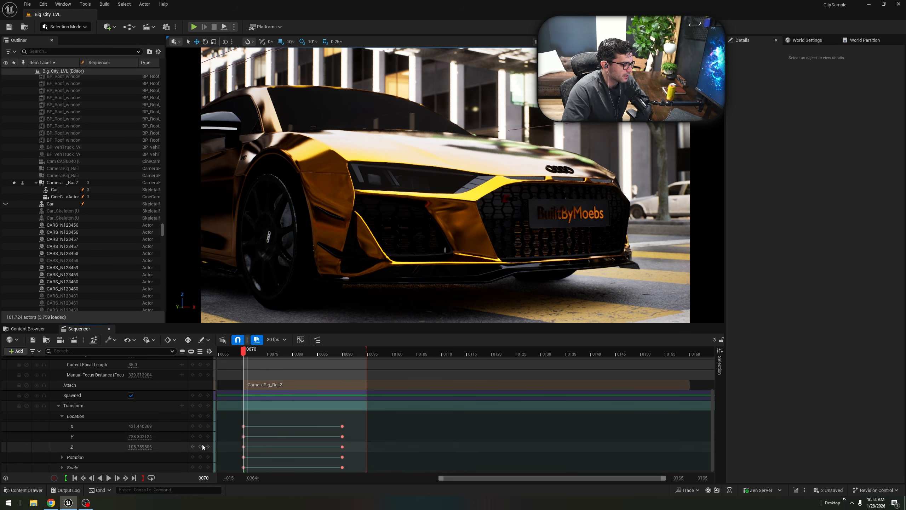
left_click_drag(243, 352, 245, 377)
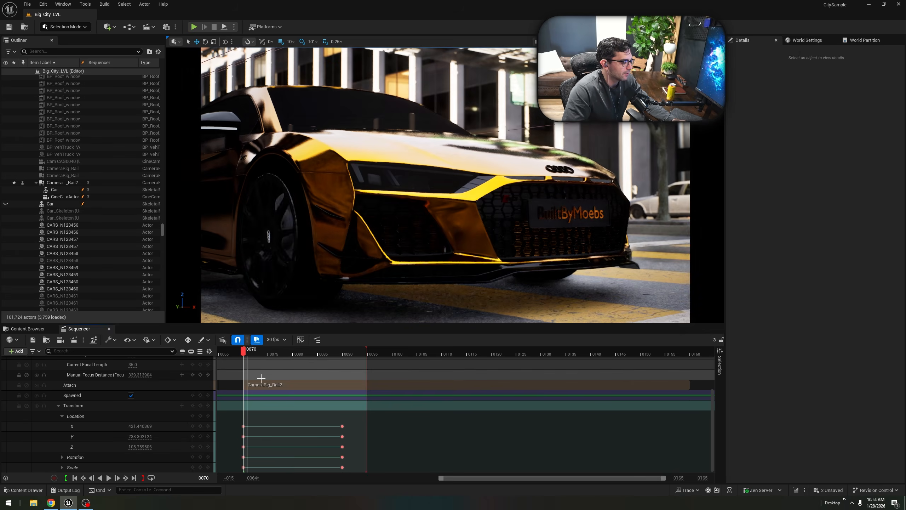
key("space")
key("space")
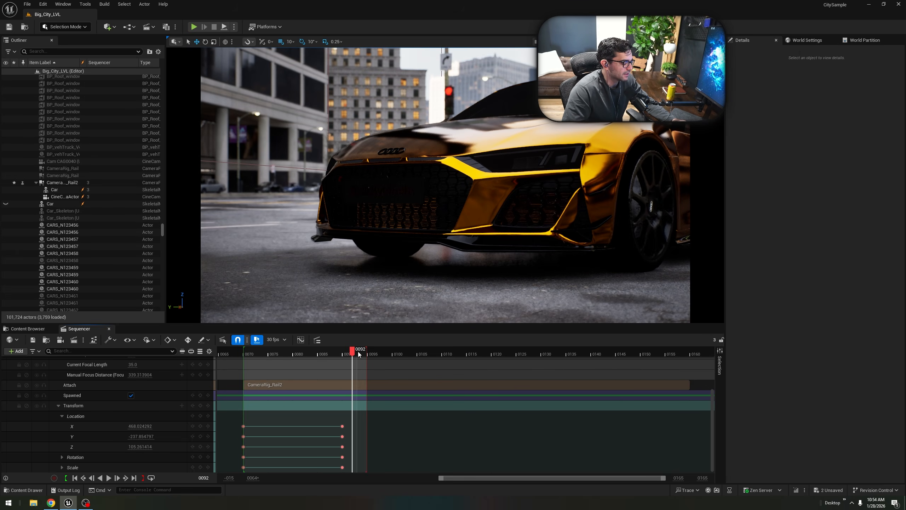
Move the CineCameraActor's end transform keys from frame 90 to frame 95, play the shot and save the sequence.
left_click_drag(359, 354, 343, 367)
left_click_drag(337, 419, 344, 461)
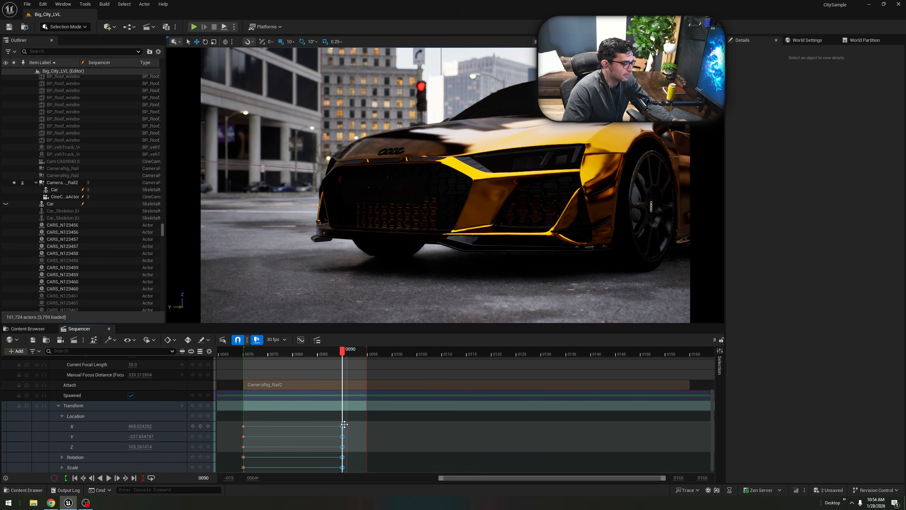
left_click_drag(347, 427, 367, 427)
left_click_drag(367, 354, 253, 362)
key("space")
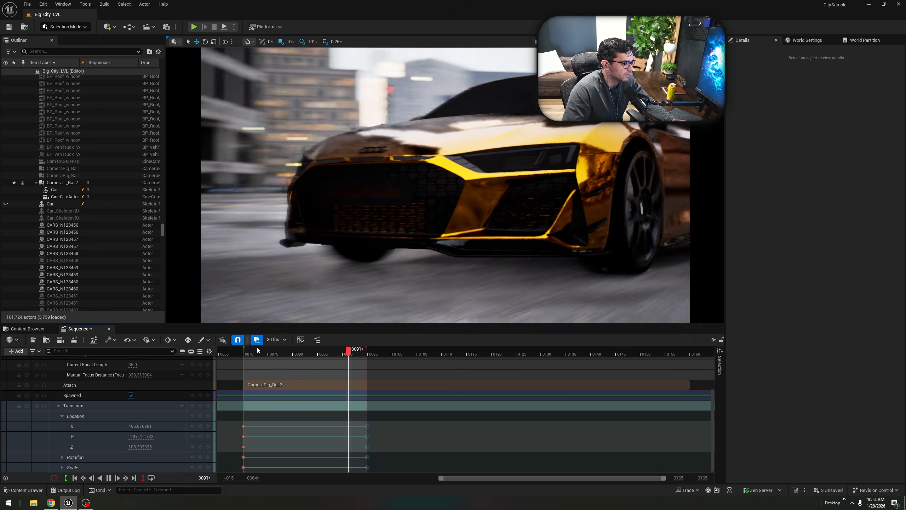
key("space")
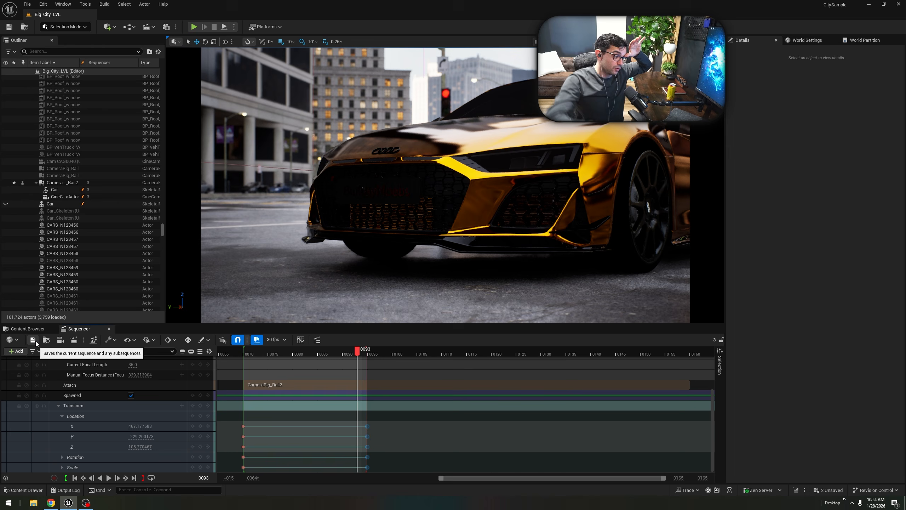
Open level sequence 4, expand its CineCameraActor's lens and attach tracks, and scrub the shot from frame 90 through that camera.
left_click(35, 328)
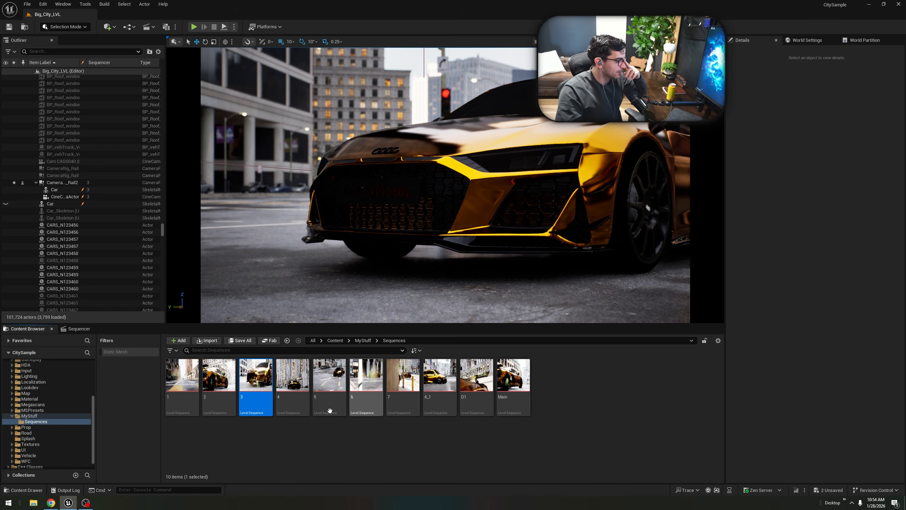
double_click(290, 384)
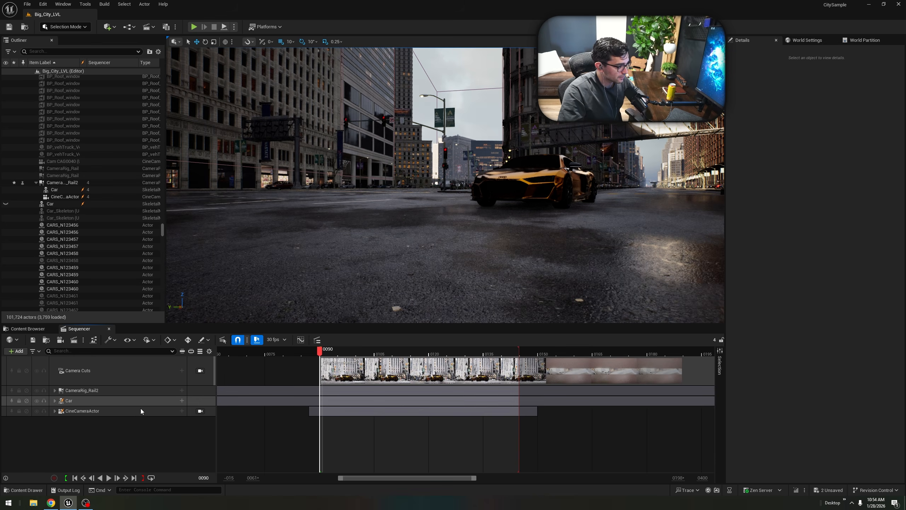
left_click(141, 411)
left_click(55, 411)
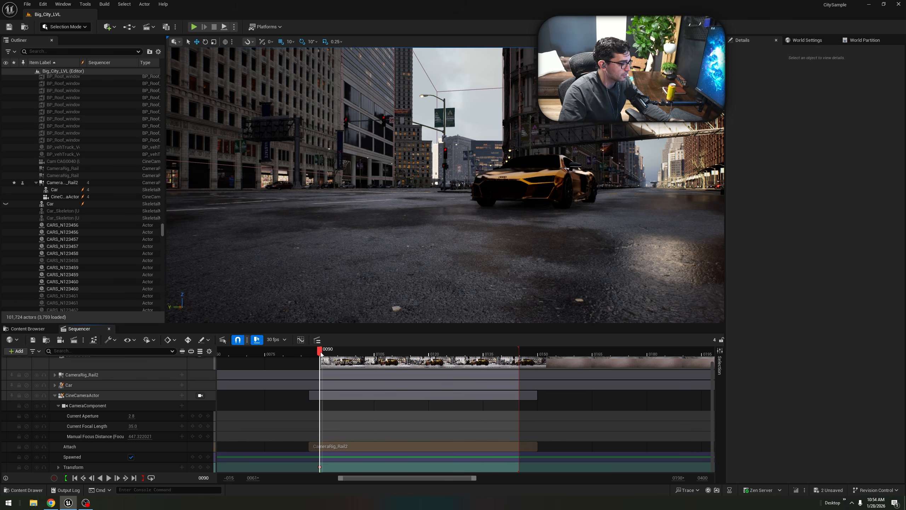
left_click_drag(321, 353, 327, 377)
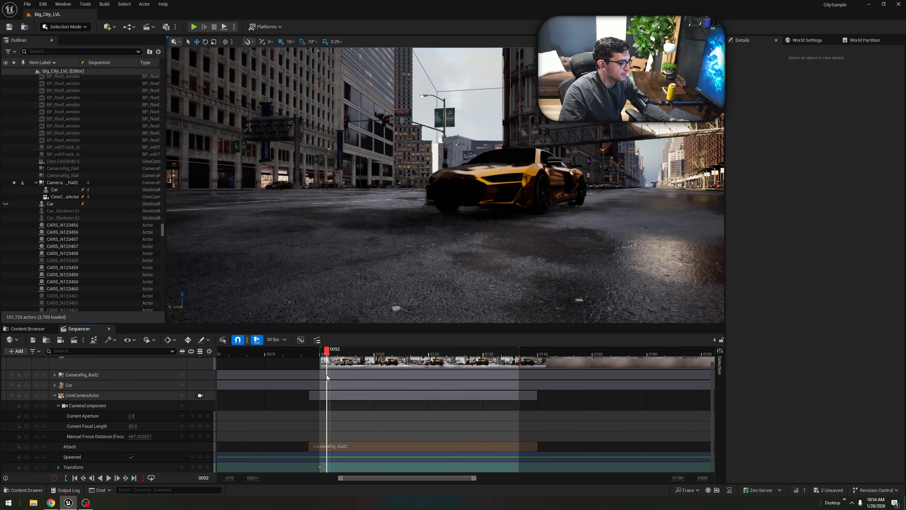
left_click(200, 395)
left_click(323, 357)
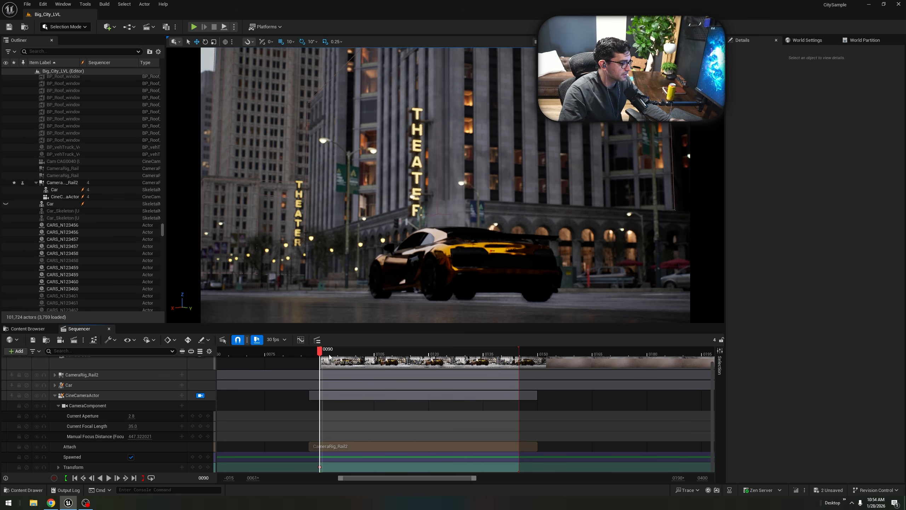
left_click_drag(356, 360, 323, 398)
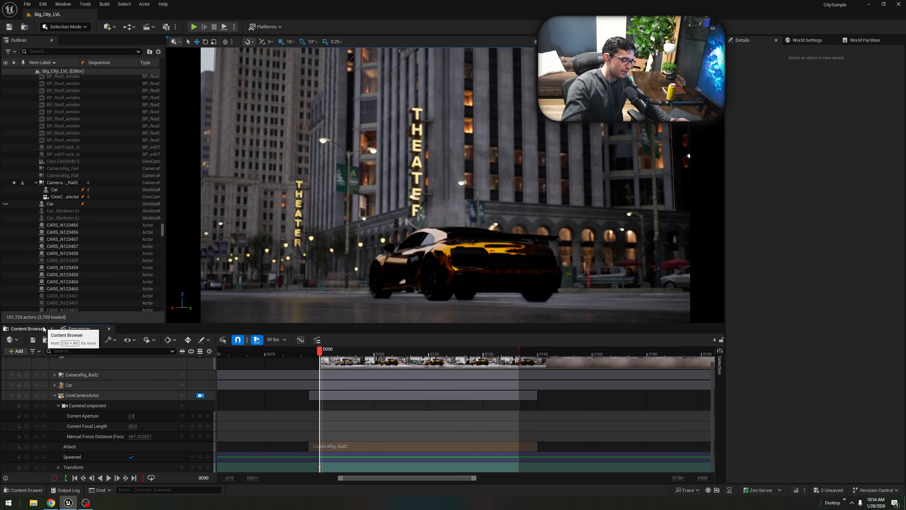
Open level sequence 5, examine its CineCameraActor's transform keys and scrub the shot from frame 150 through that camera.
left_click(28, 328)
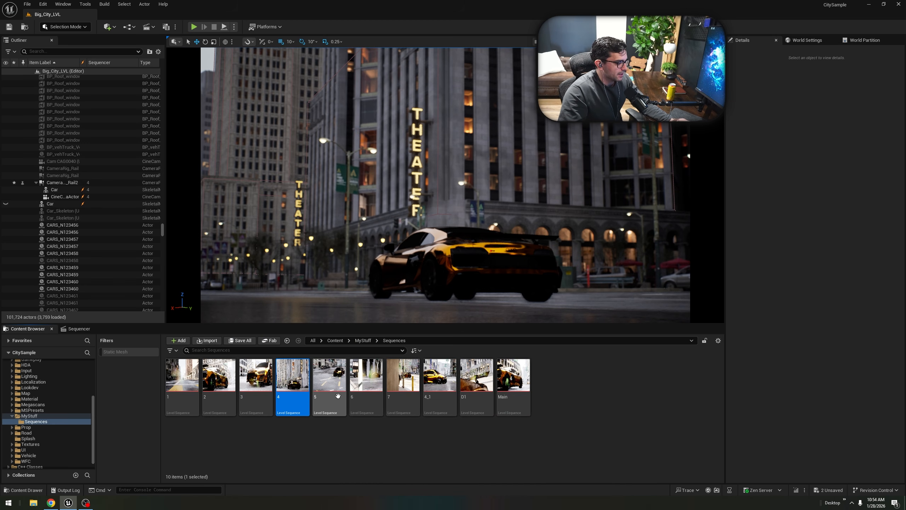
left_click(340, 382)
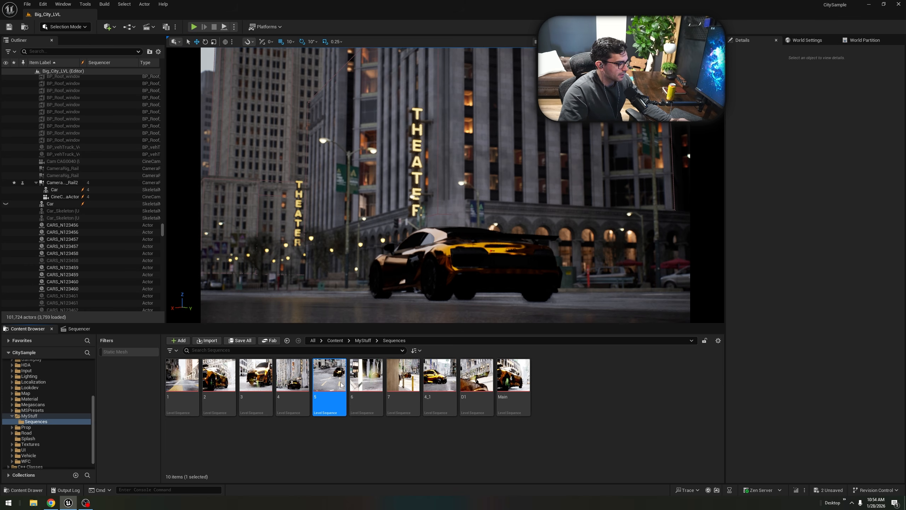
double_click(340, 382)
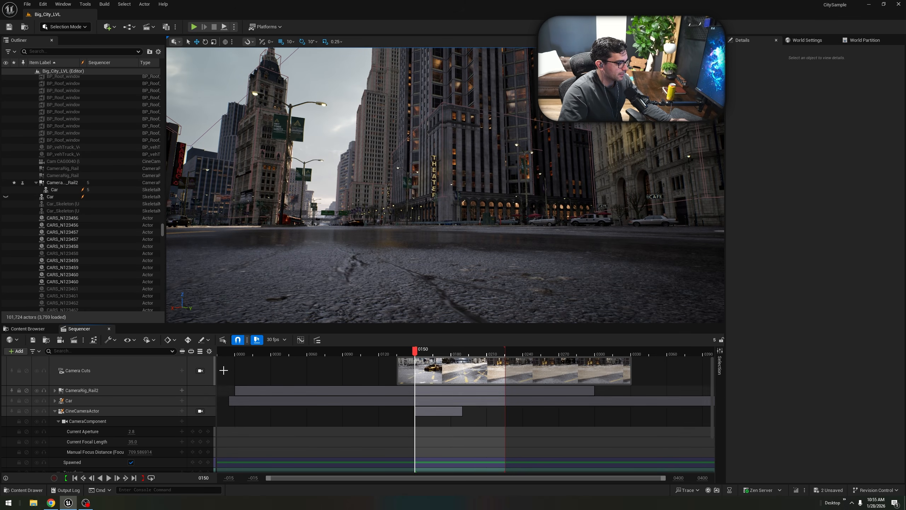
left_click(132, 411)
scroll(168, 427, "down", 2)
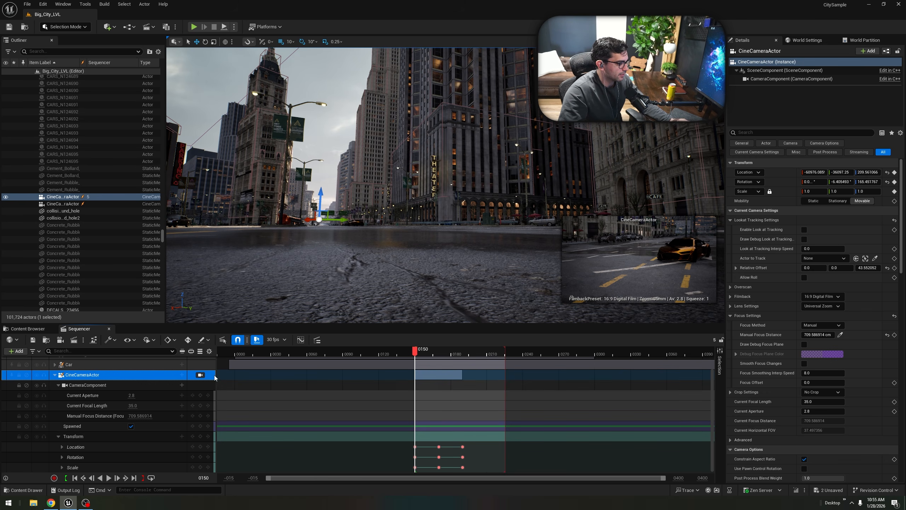
left_click(201, 374)
left_click_drag(416, 349, 484, 360)
Open level sequence 6, expand its CineCameraActor's lens tracks and scrub to frame 227 through that camera.
left_click(35, 330)
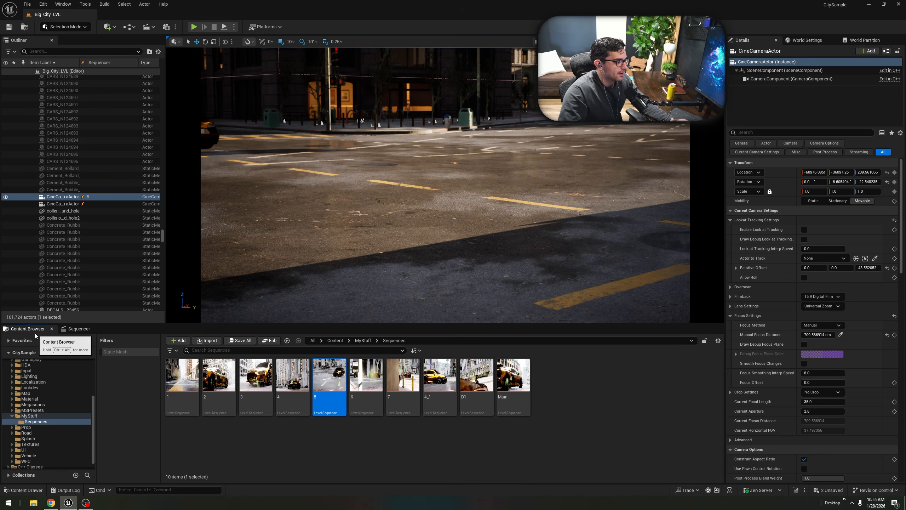
double_click(356, 385)
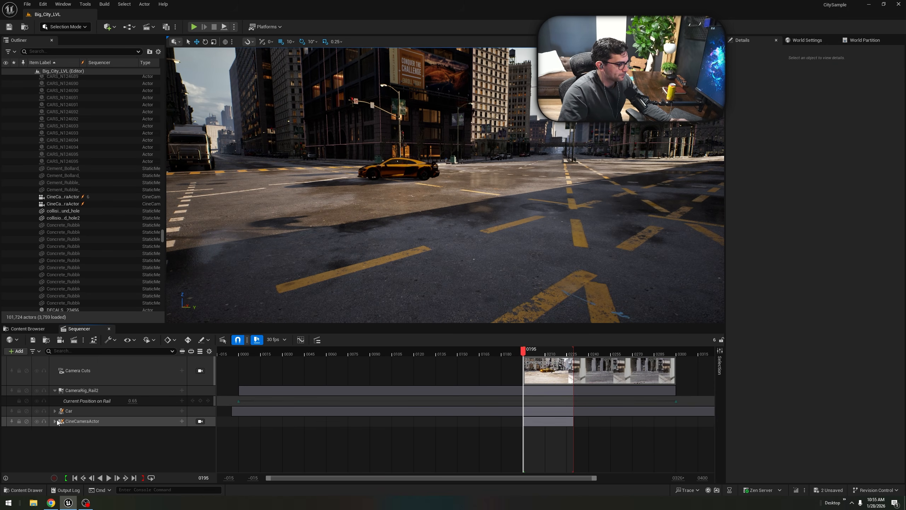
left_click(55, 422)
scroll(136, 433, "down", 1)
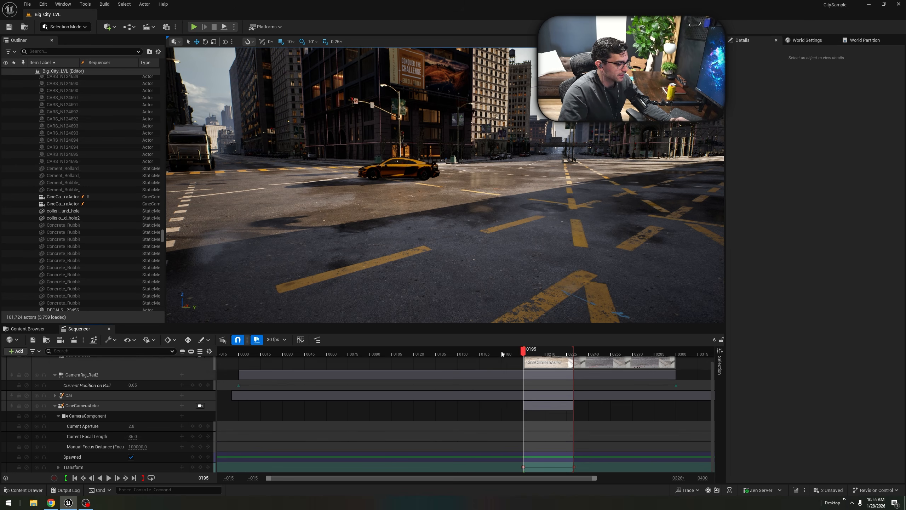
left_click(200, 406)
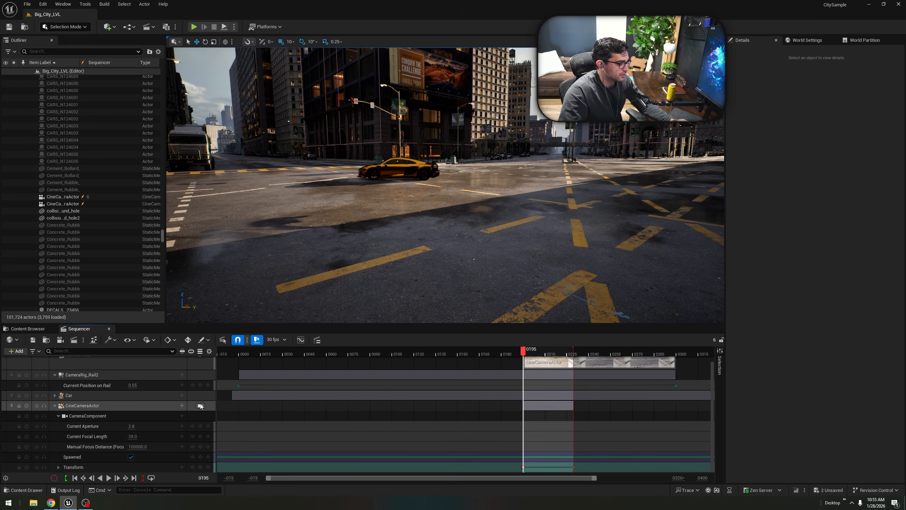
left_click_drag(530, 349, 570, 349)
Examine the location, rotation and scale keys of sequence 6's CineCameraActor and undo the accidental playback range change.
left_click(62, 467)
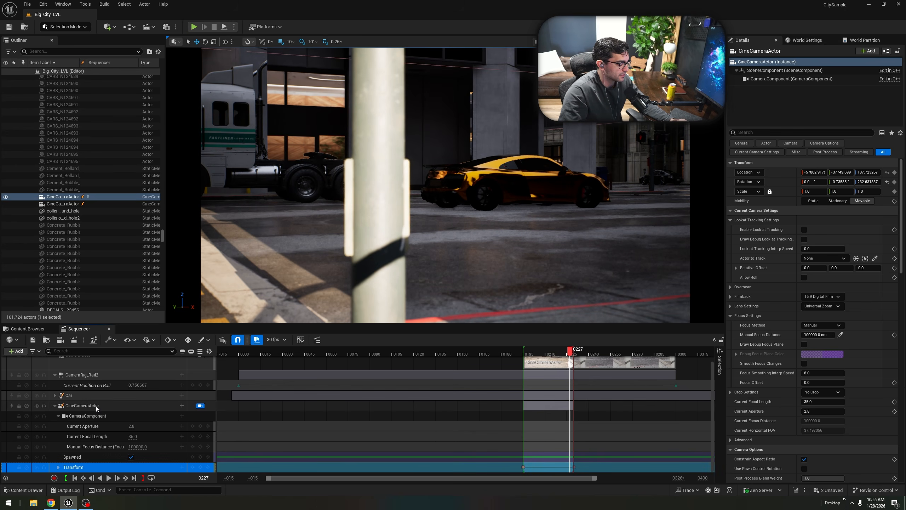
left_click(58, 467)
scroll(98, 454, "down", 2)
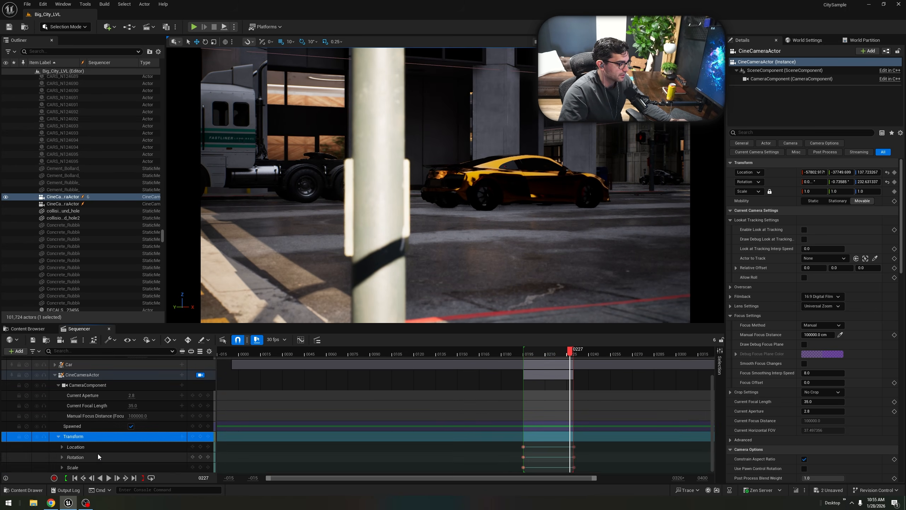
mouse_move(574, 352)
left_mouse_down()
mouse_move(541, 351)
mouse_move(576, 351)
left_mouse_up()
key("ctrl+z")
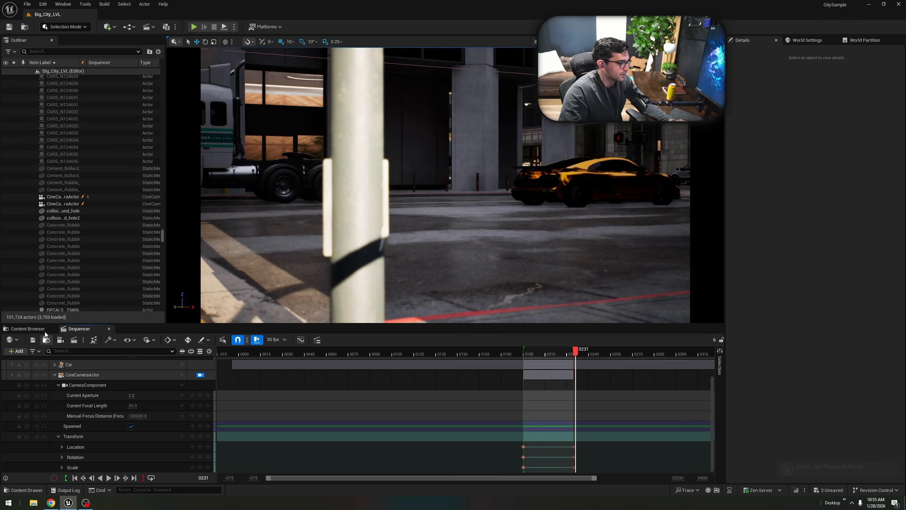
Open level sequence 7, lock the viewport to its Camera Cuts, scrub to frame 285 and examine the CineCameraActor's transform keys.
left_click(25, 331)
left_click(403, 385)
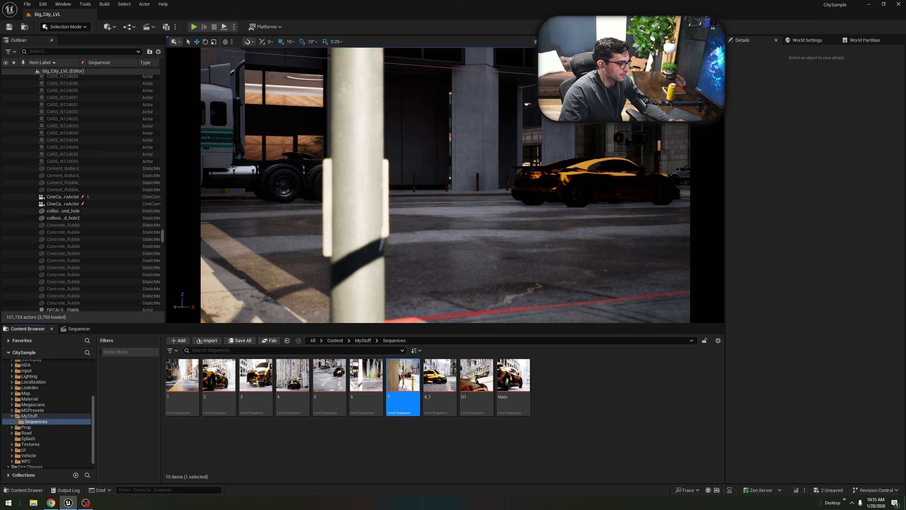
double_click(404, 385)
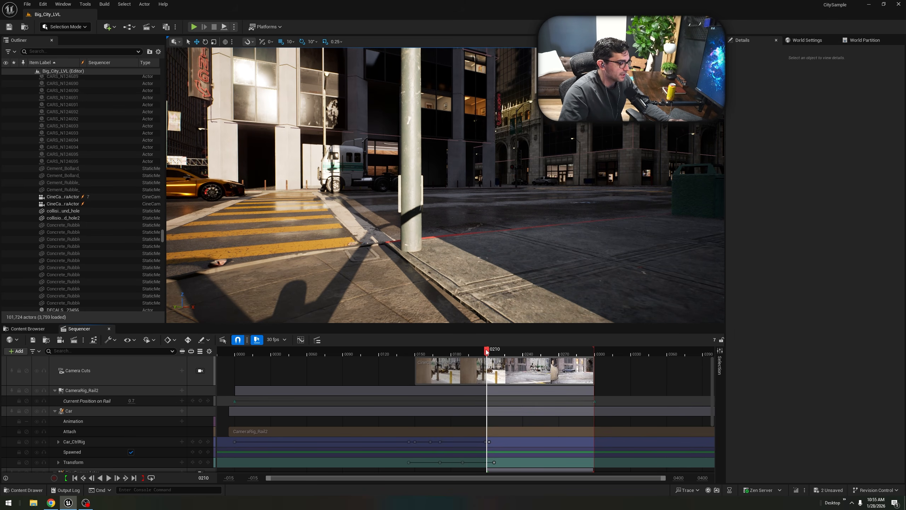
left_click(201, 370)
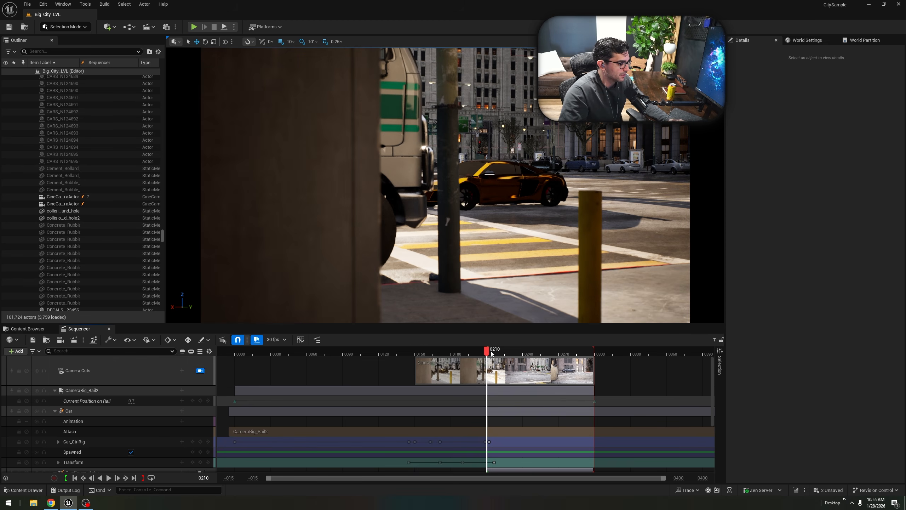
left_click_drag(489, 351, 583, 354)
scroll(136, 449, "down", 4)
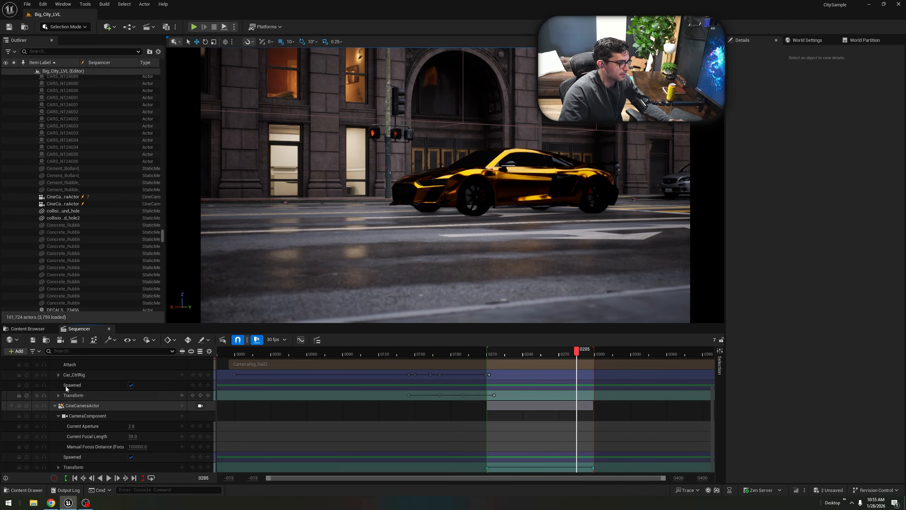
left_click(57, 467)
scroll(72, 461, "down", 3)
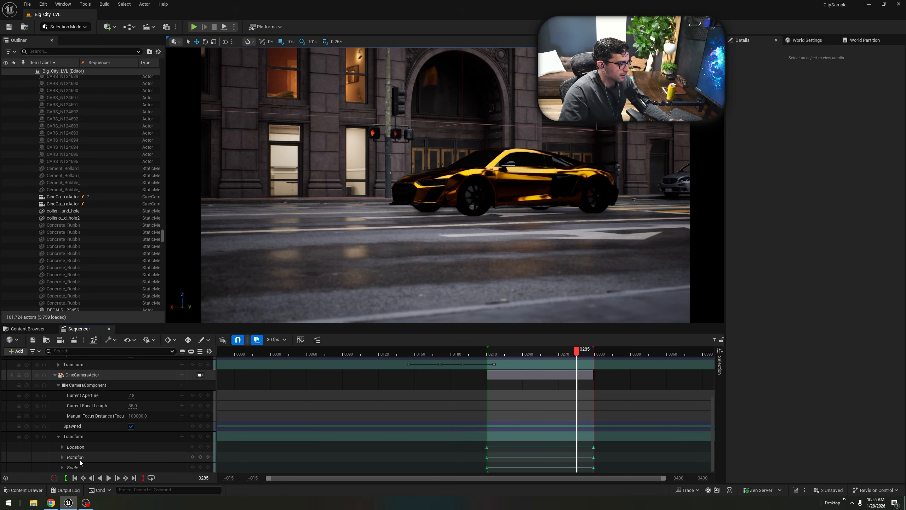
Scrub sequence 7 to frame 299 and back to frame 296 to review the end of the shot.
left_click_drag(577, 396, 593, 407)
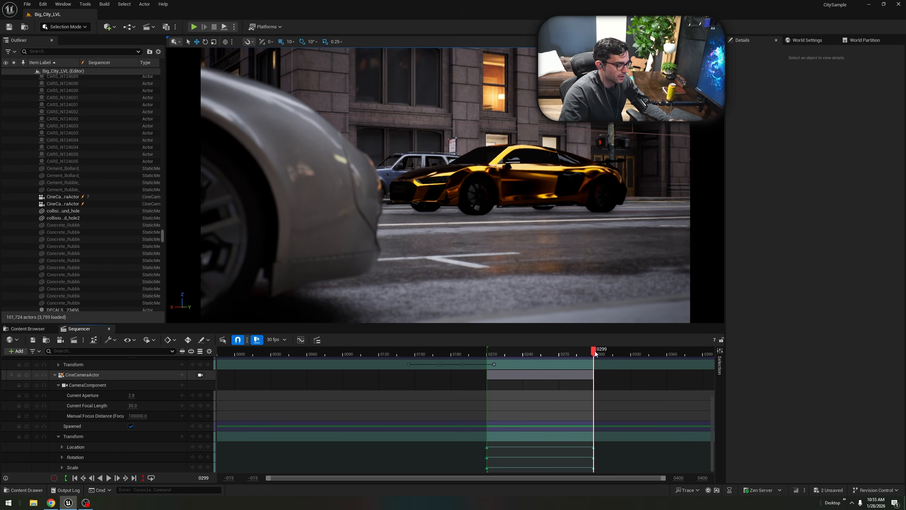
left_click_drag(595, 351, 591, 393)
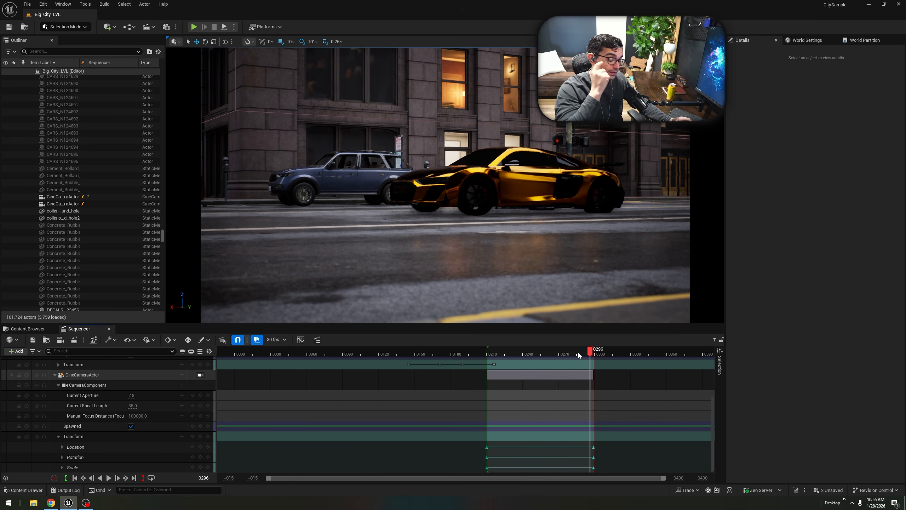
Open level sequence 4_1, lock the viewport to its Camera Cuts and scrub the shot to frame 173.
left_click(41, 333)
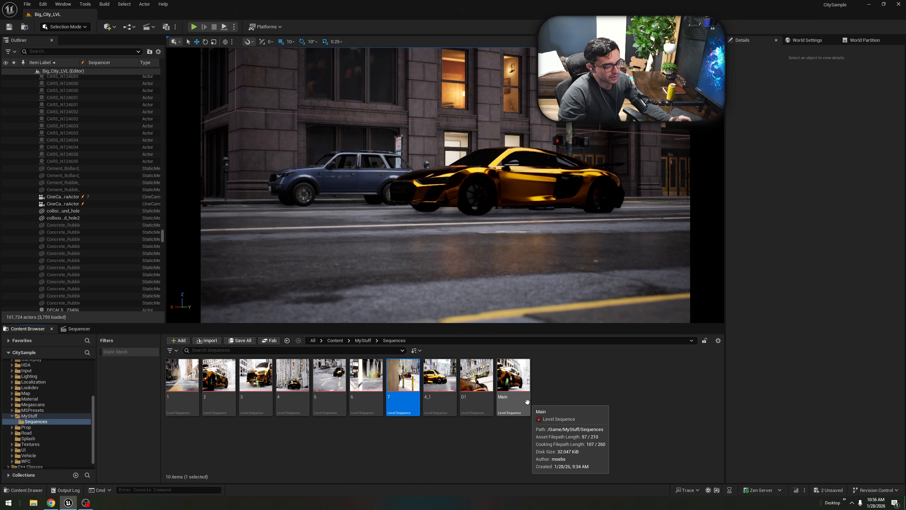
double_click(442, 374)
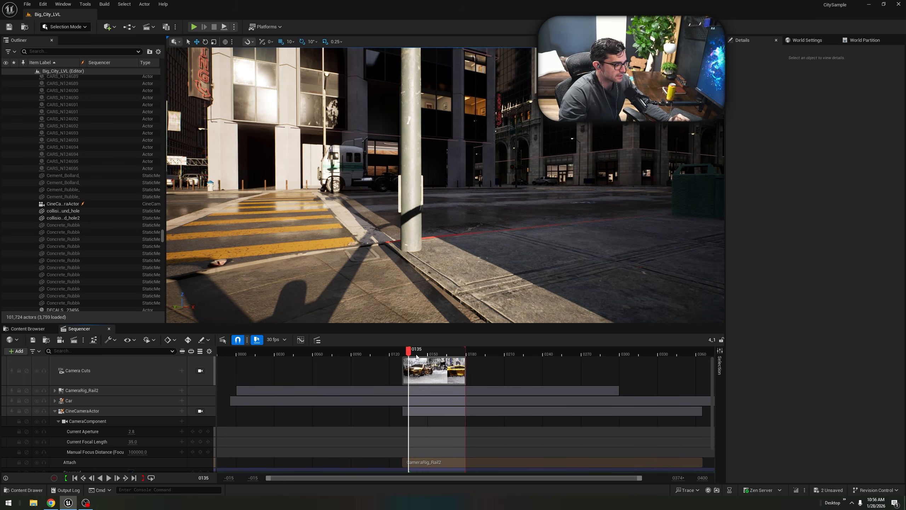
left_click(48, 330)
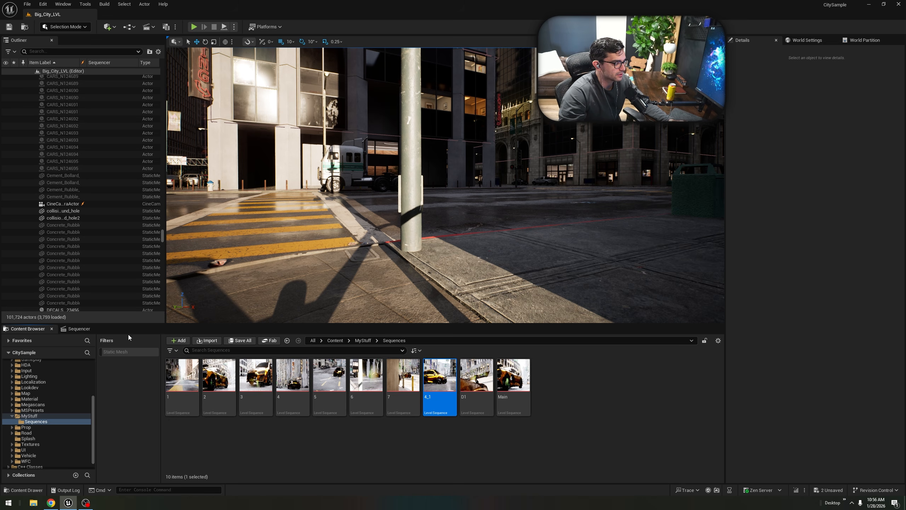
left_click(89, 330)
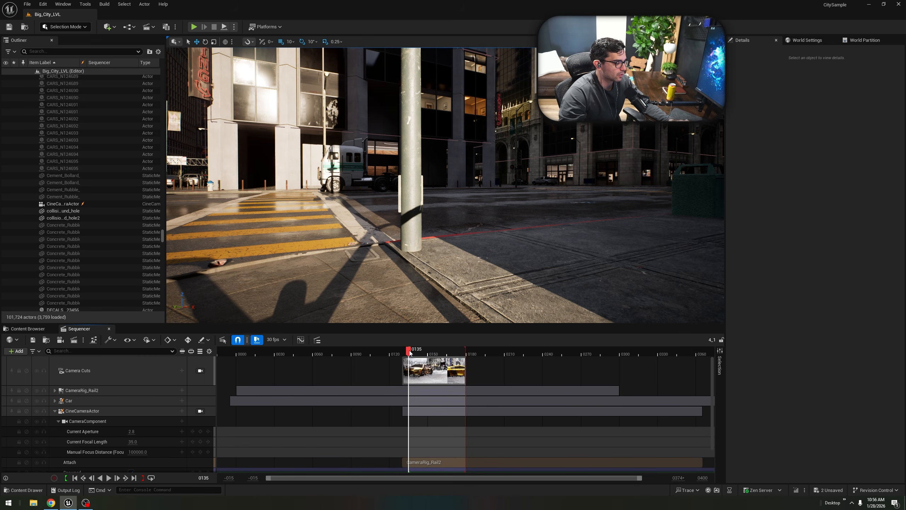
left_click(200, 370)
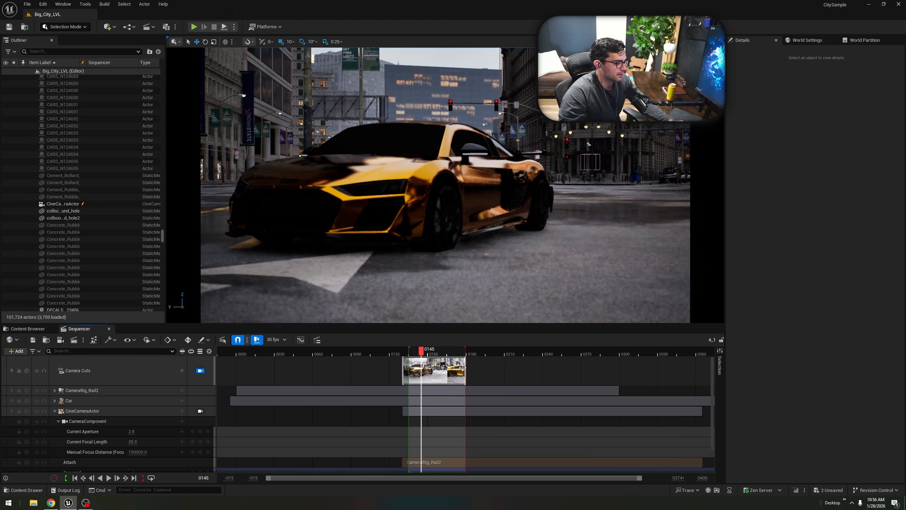
left_click_drag(422, 352, 457, 353)
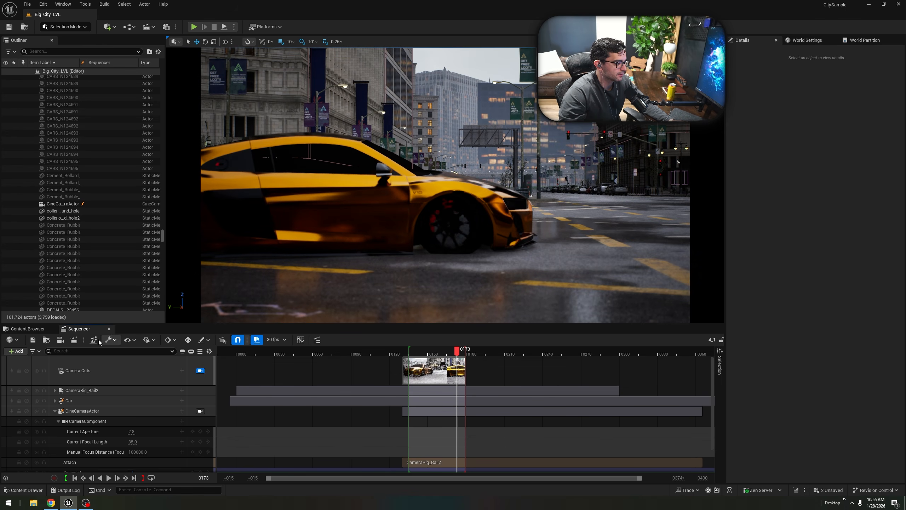
Open level sequence D1, scrub it through its Camera Cuts and examine the CineCameraActor's lens and attachment tracks.
left_click(29, 329)
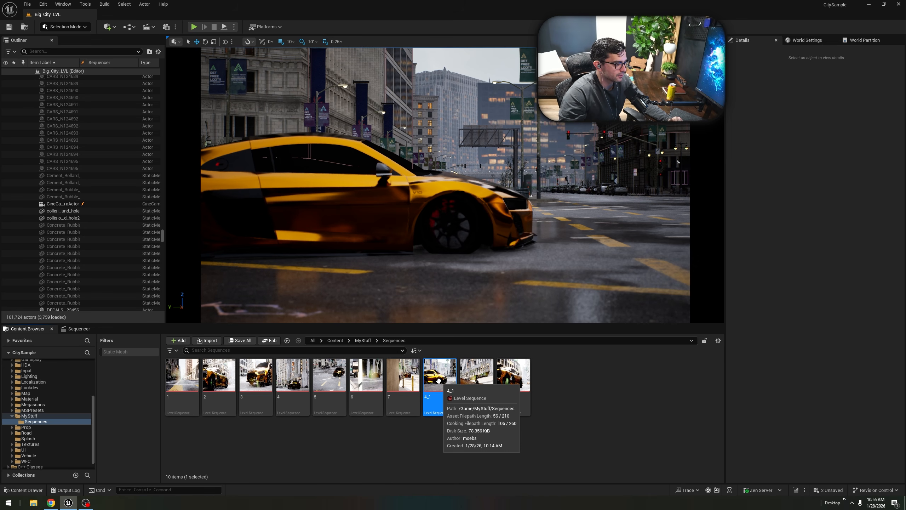
left_click(475, 389)
double_click(476, 389)
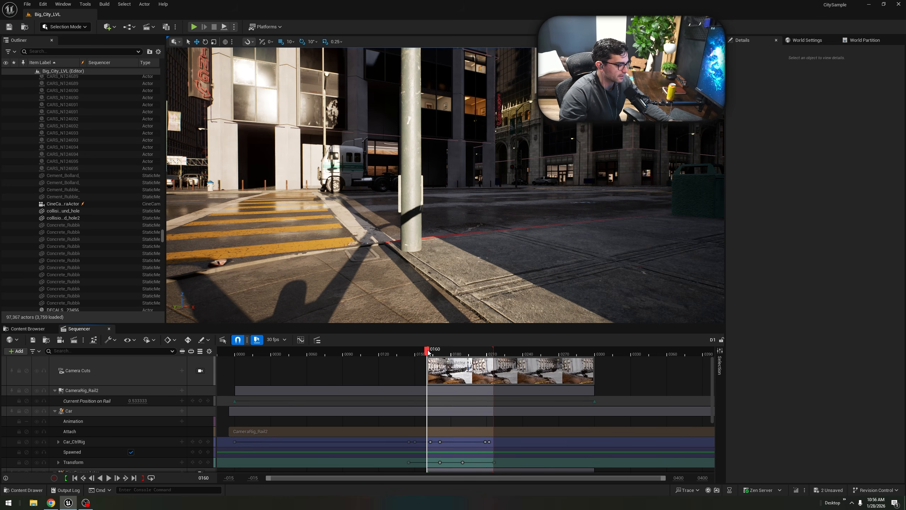
left_click(200, 371)
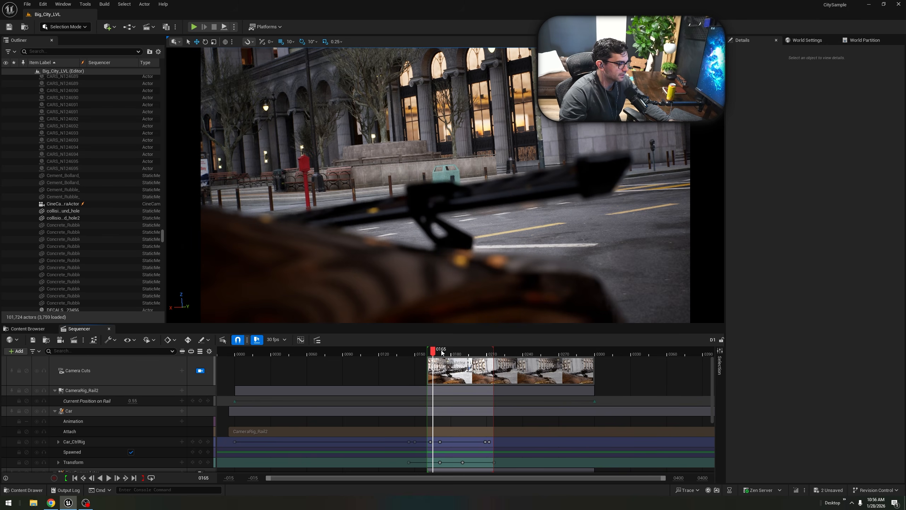
mouse_move(435, 353)
left_mouse_down()
mouse_move(482, 355)
mouse_move(438, 372)
left_mouse_up()
scroll(132, 425, "down", 2)
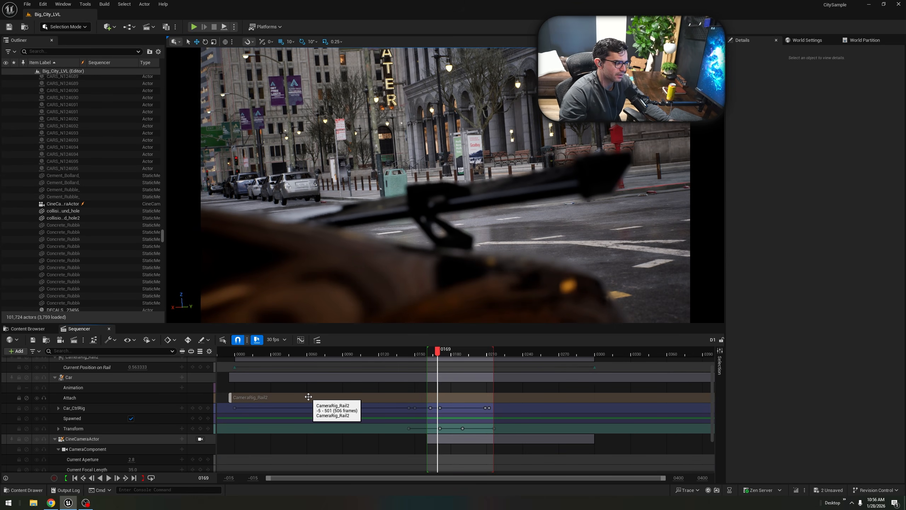
scroll(114, 426, "down", 3)
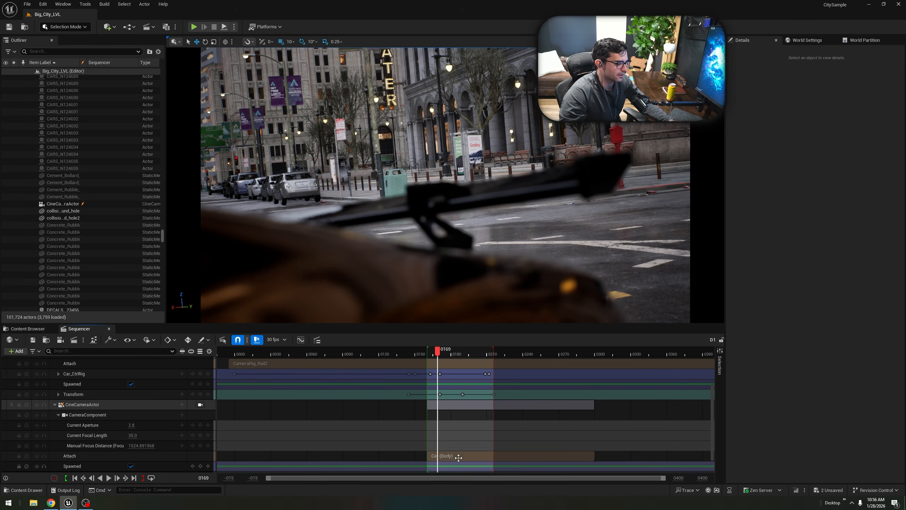
left_click_drag(438, 353, 481, 364)
Open the Main sequence, lock the viewport to its Shots track and scrub the full edit to frame 341.
left_click(31, 327)
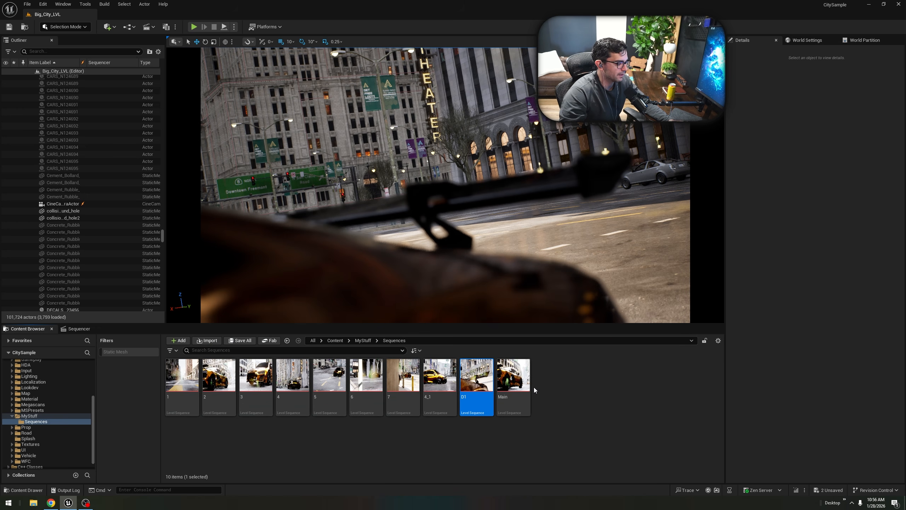
double_click(515, 386)
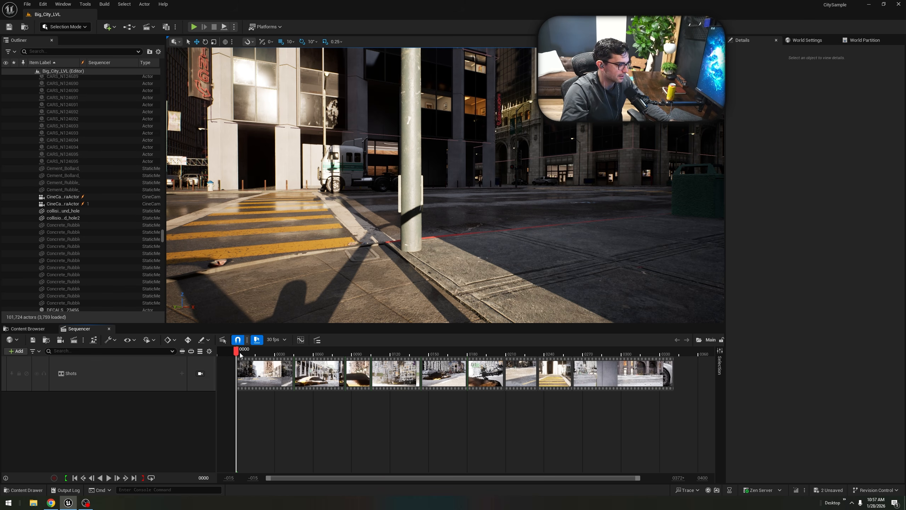
left_click(200, 373)
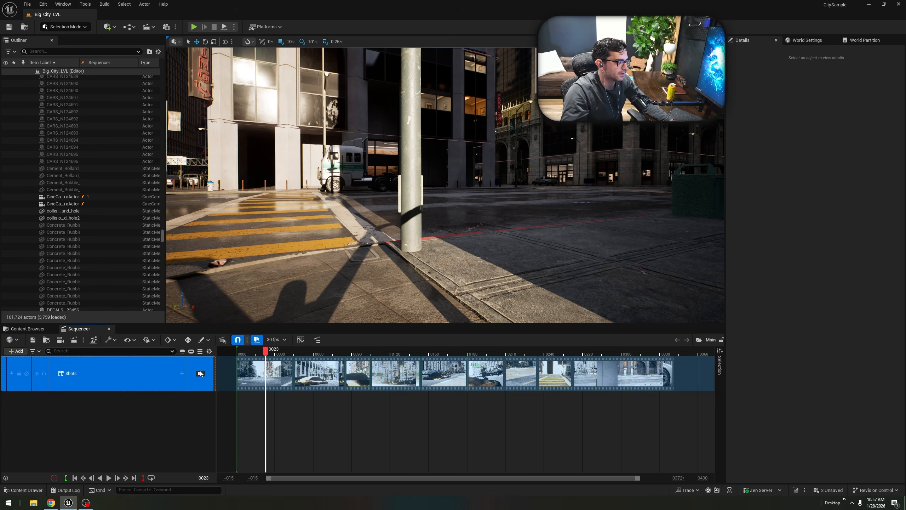
left_click(199, 375)
left_click_drag(266, 353, 389, 379)
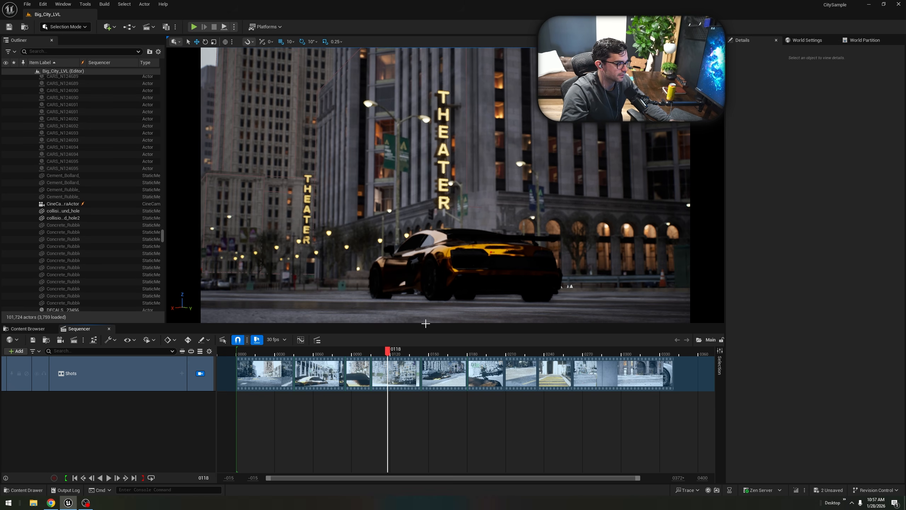
left_click_drag(390, 355, 394, 355)
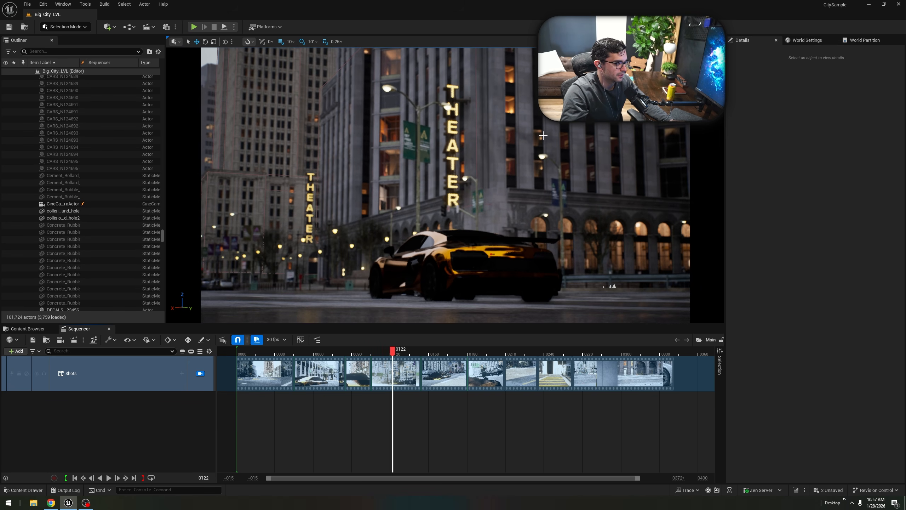
left_click_drag(394, 356, 678, 372)
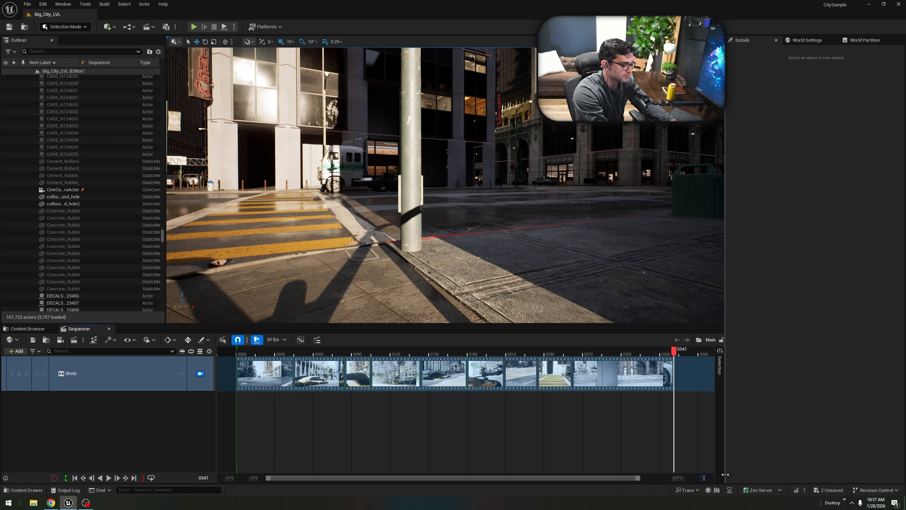
Set the Main sequence's working range end to 350 and its playback end to frame 341.
type("0")
key("Return")
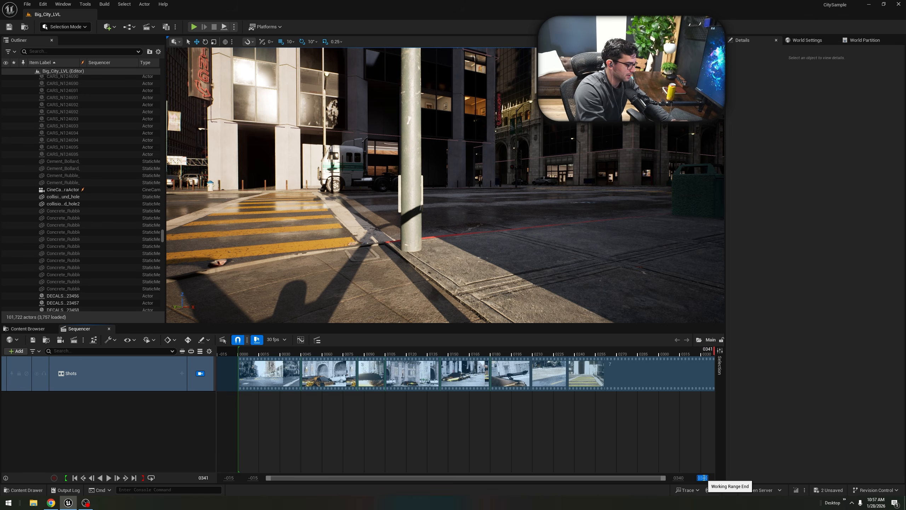
left_click_drag(654, 474, 666, 476)
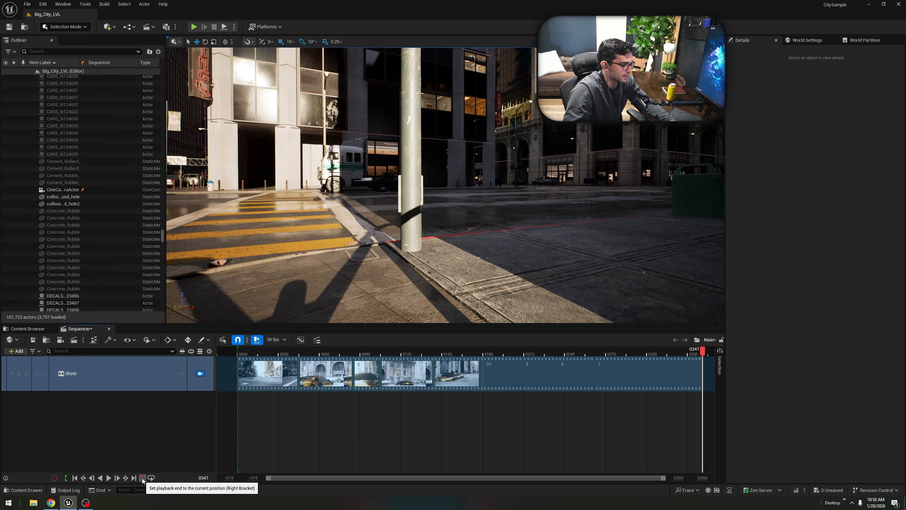
Return the Main sequence's playhead to frame 0 and save all modified assets.
left_click_drag(704, 349, 236, 350)
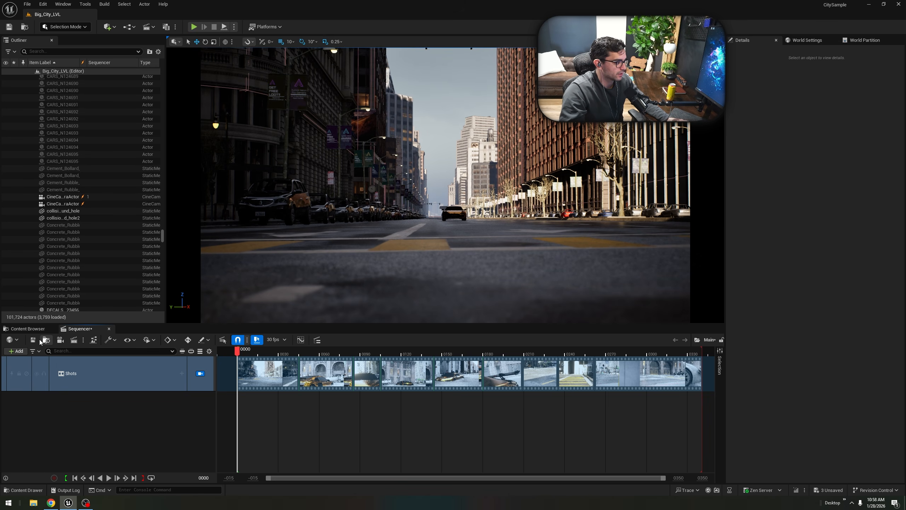
left_click(28, 4)
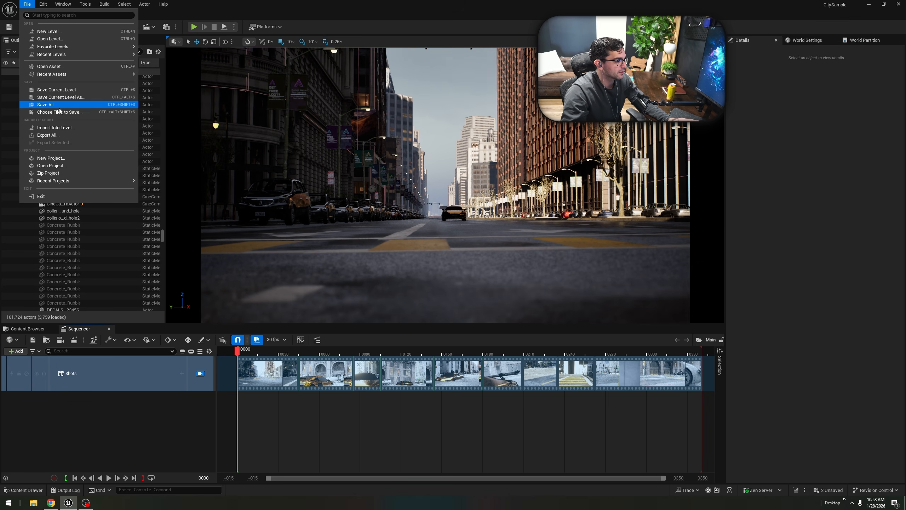
left_click(103, 180)
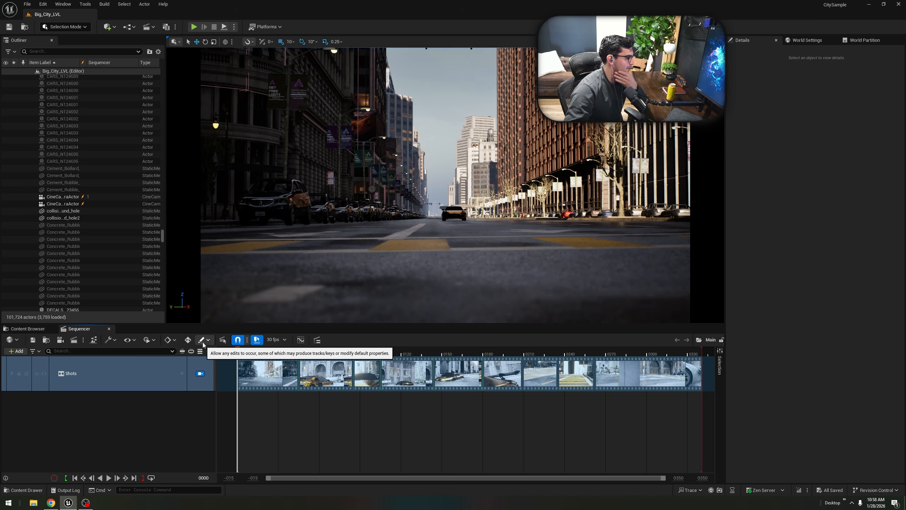
Open level sequence 4 and preview frame 90 through its Camera Cuts.
left_click(28, 329)
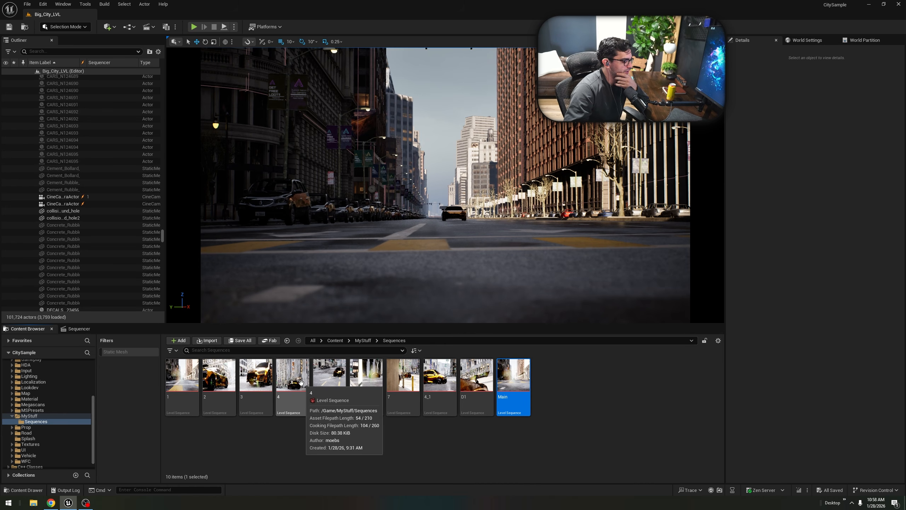
double_click(301, 383)
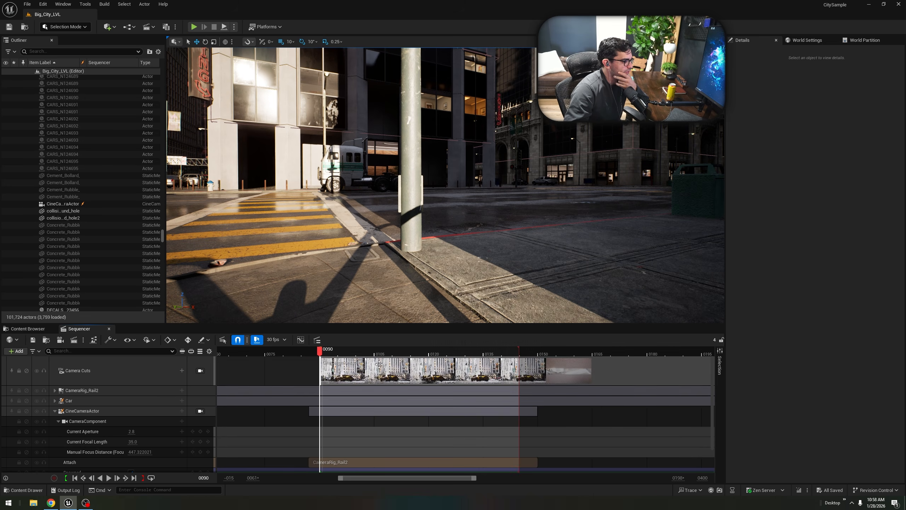
left_click(200, 370)
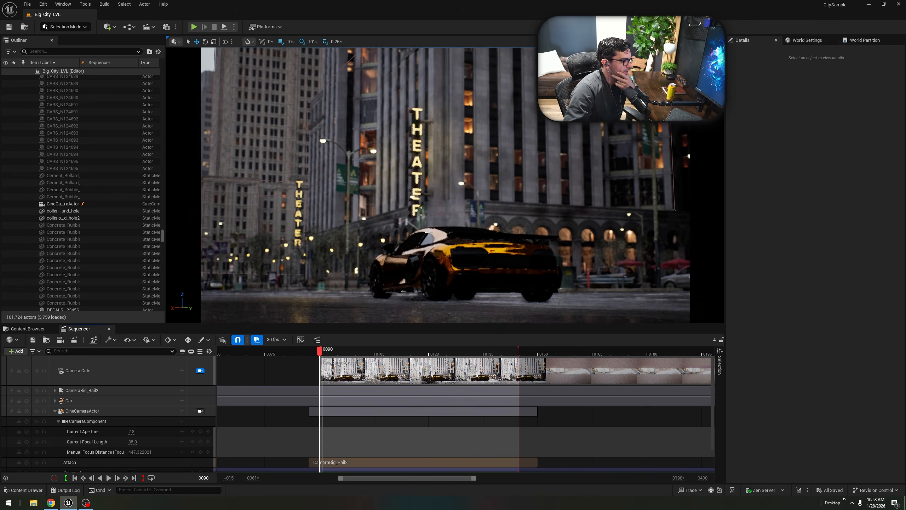
left_click(201, 371)
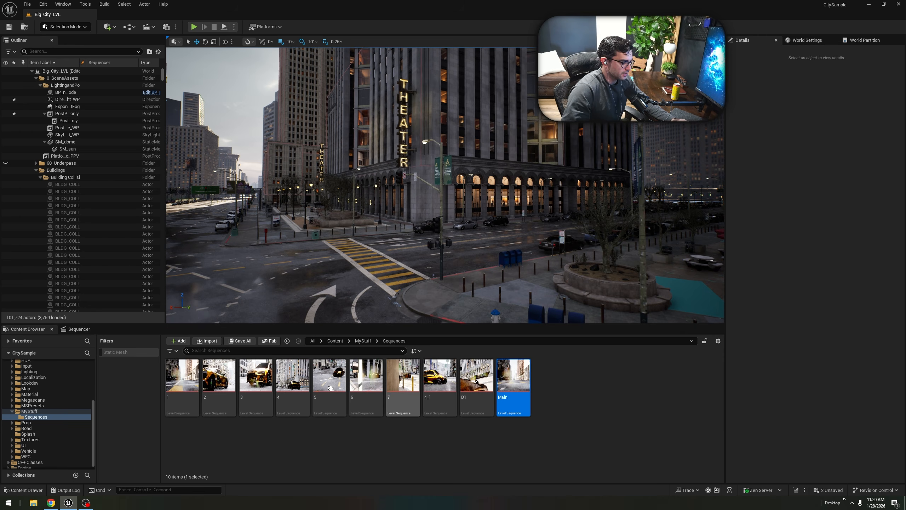
Reopen level sequence 4, check frame 90 through its Camera Cuts and release the viewport from the camera.
left_click(305, 389)
double_click(307, 393)
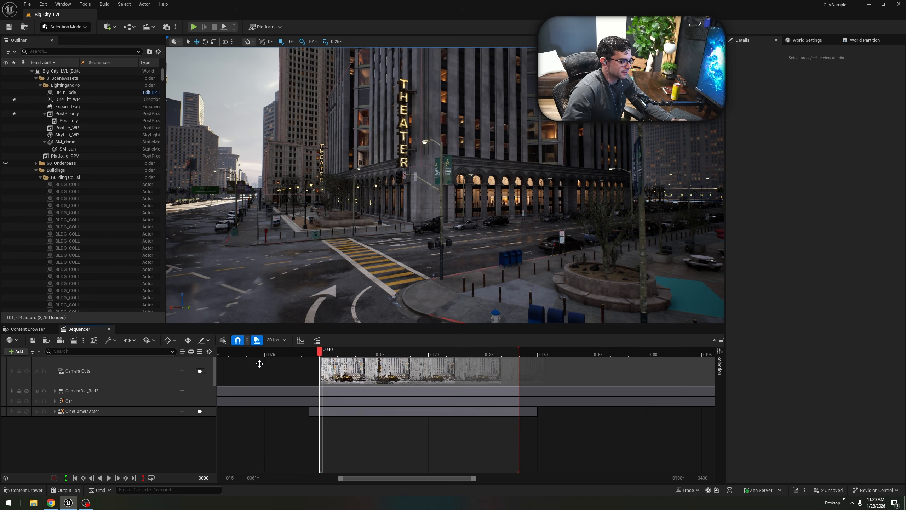
left_click(201, 370)
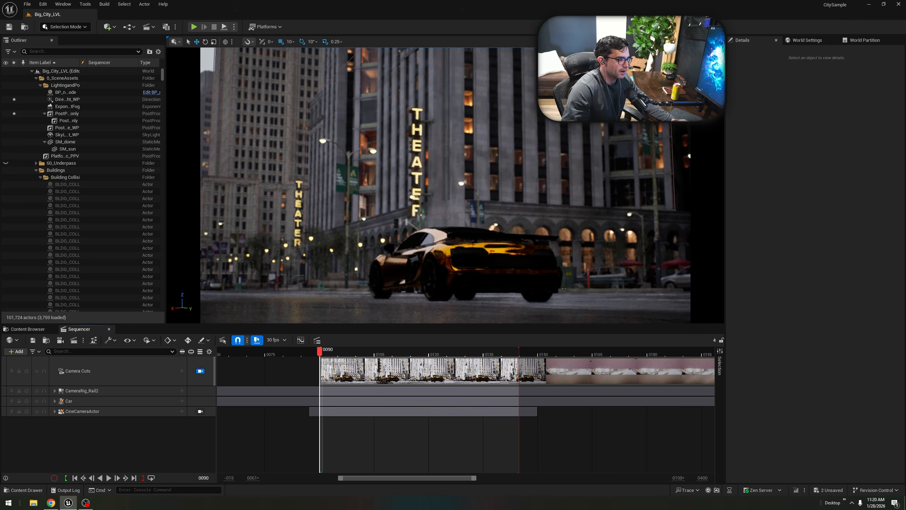
mouse_move(322, 351)
left_mouse_down()
mouse_move(391, 351)
mouse_move(323, 363)
left_mouse_up()
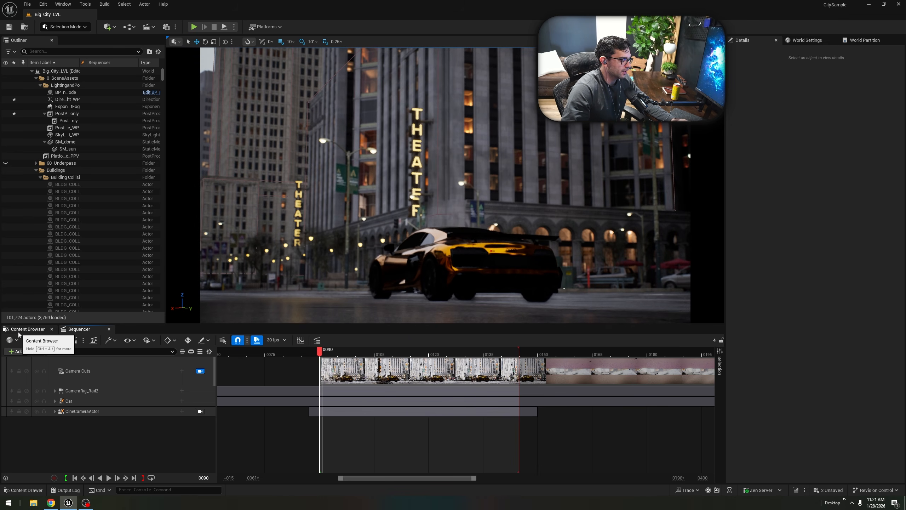
left_click(200, 371)
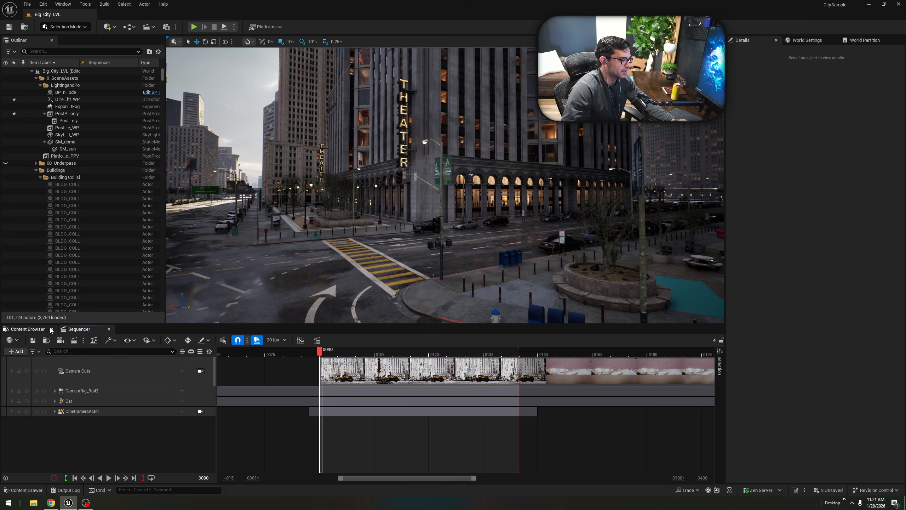
Create a File Media Source asset in the MyStuff folder.
left_click(39, 330)
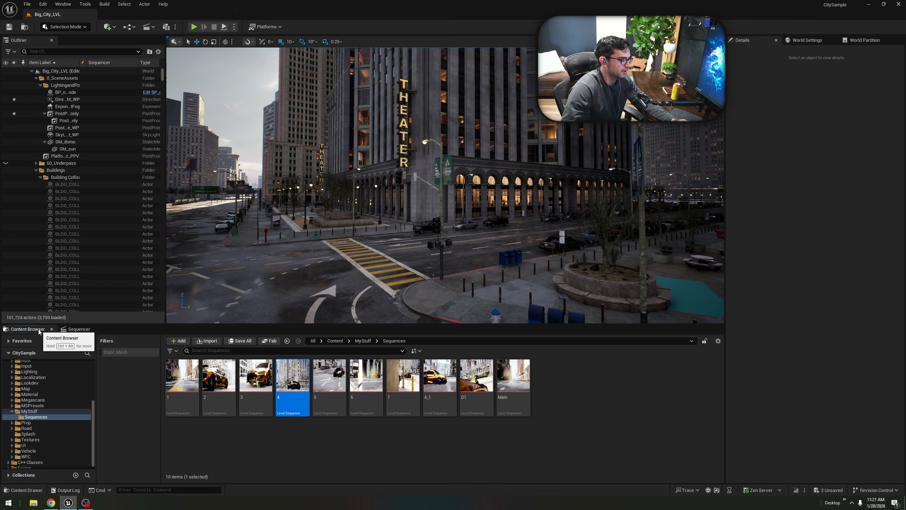
left_click(363, 341)
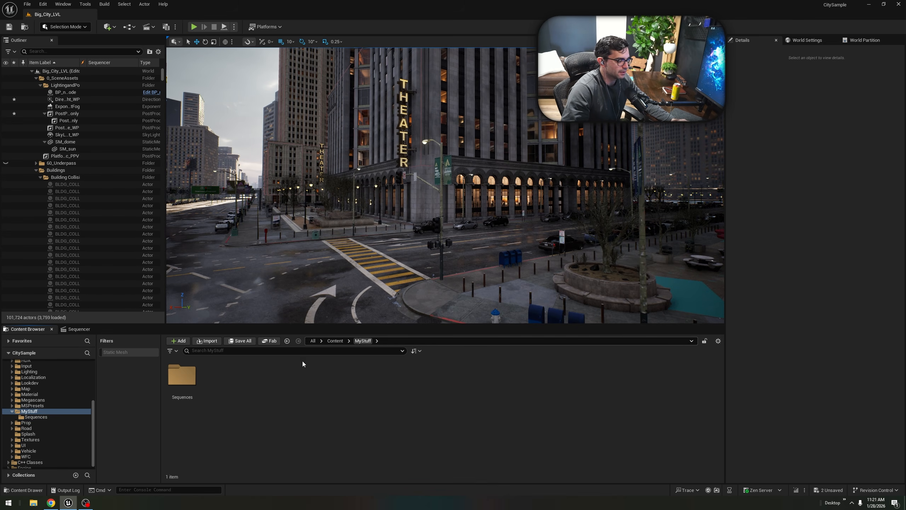
right_click(318, 390)
right_click(264, 404)
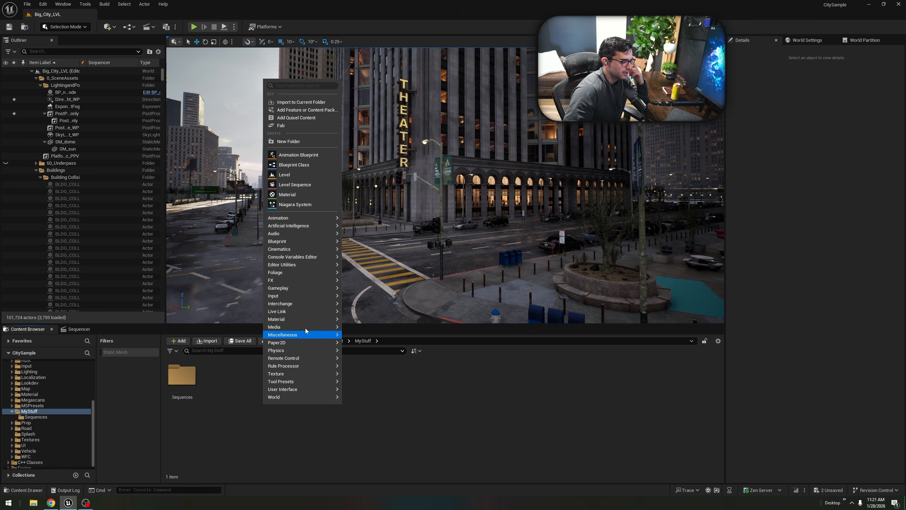
mouse_move(306, 328)
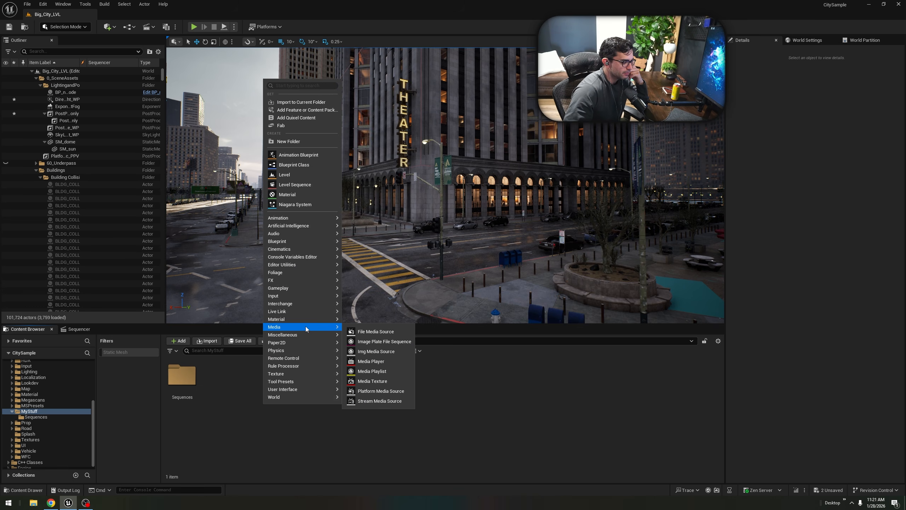
left_click(369, 332)
key("Return")
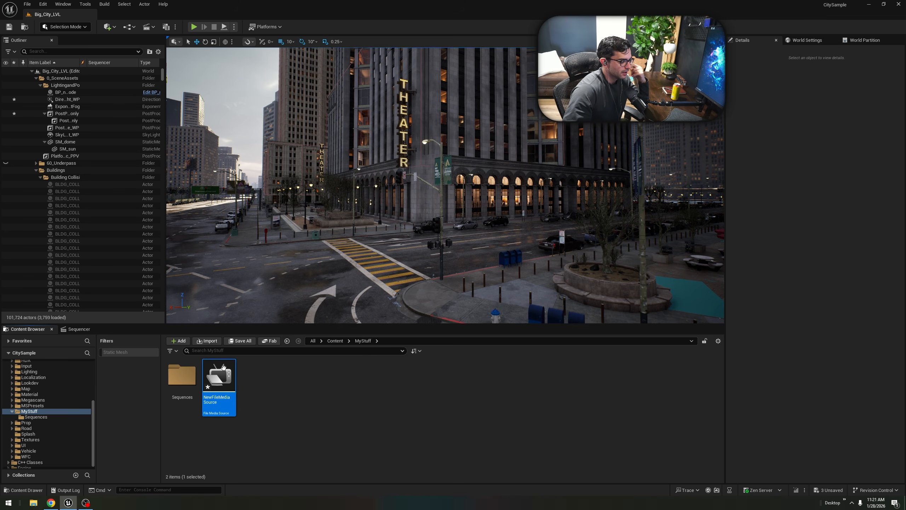
Rename the new file media source in MyStuff as Moebs.
key("F2")
type("Moe")
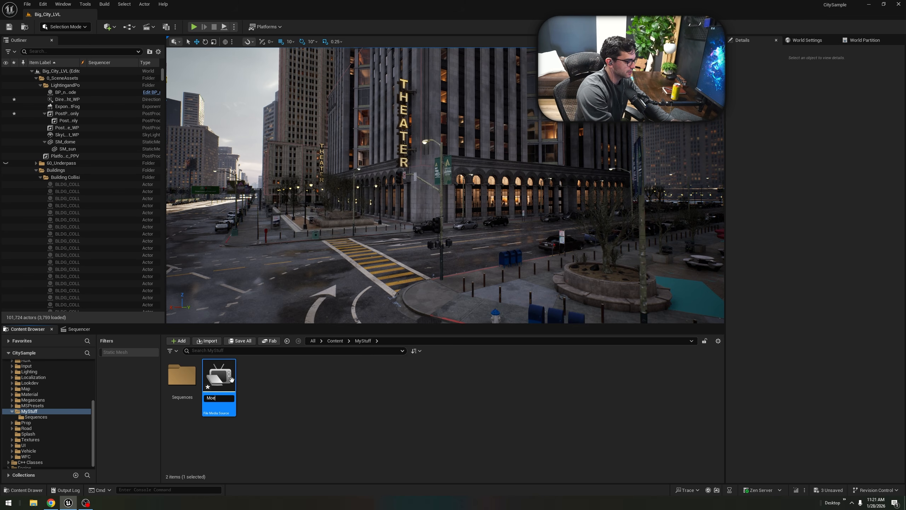
type("bn")
key("BackSpace")
type("s")
key("Return")
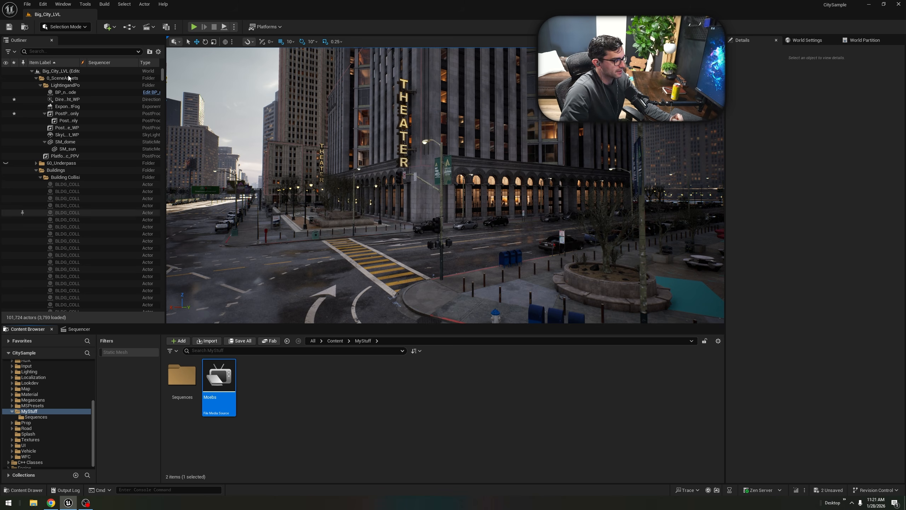
Open the Moebs media source, set its file path to Actions.mp4 on the Desktop, and save it.
double_click(235, 383)
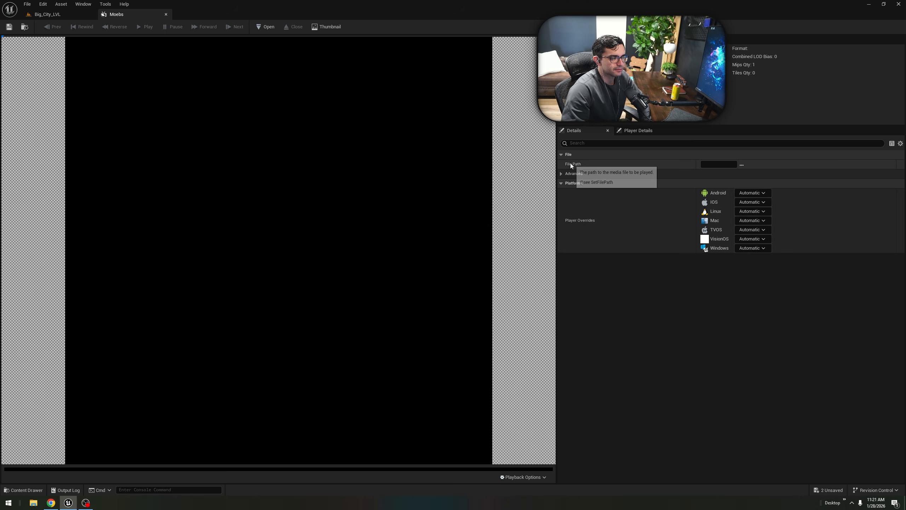
left_click(743, 164)
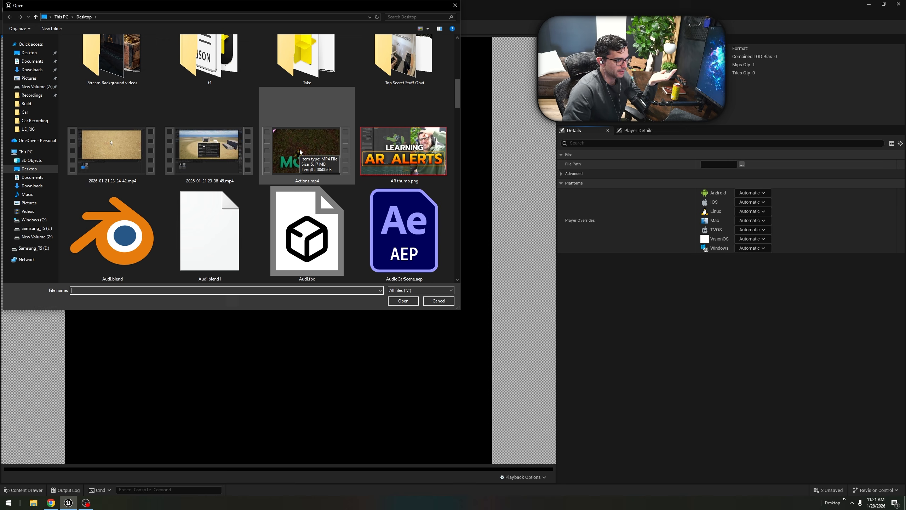
double_click(300, 151)
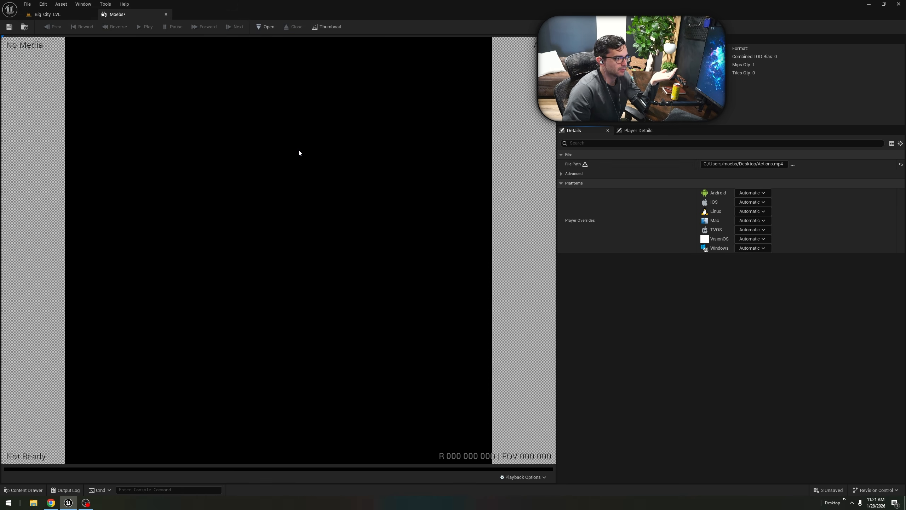
left_click(9, 27)
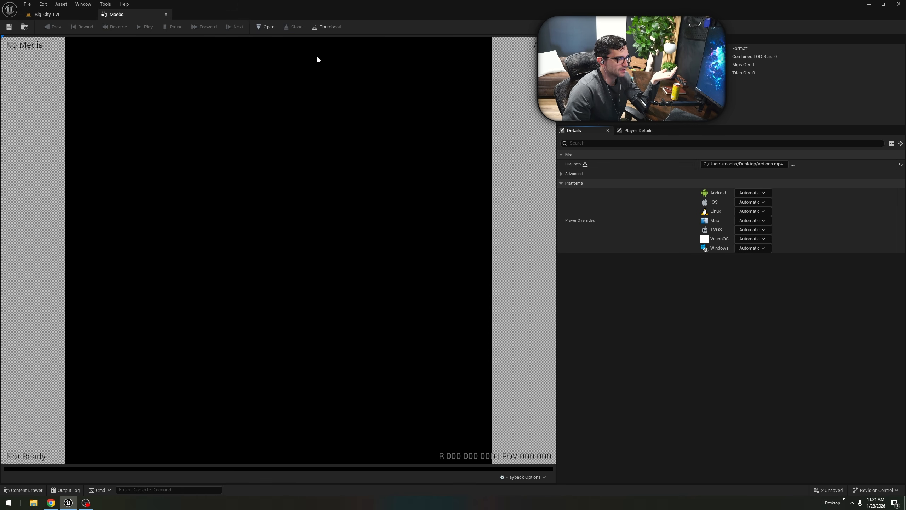
Preview the Moebs media source's video, close the media, and return to the Big_City_LVL level.
left_click(265, 28)
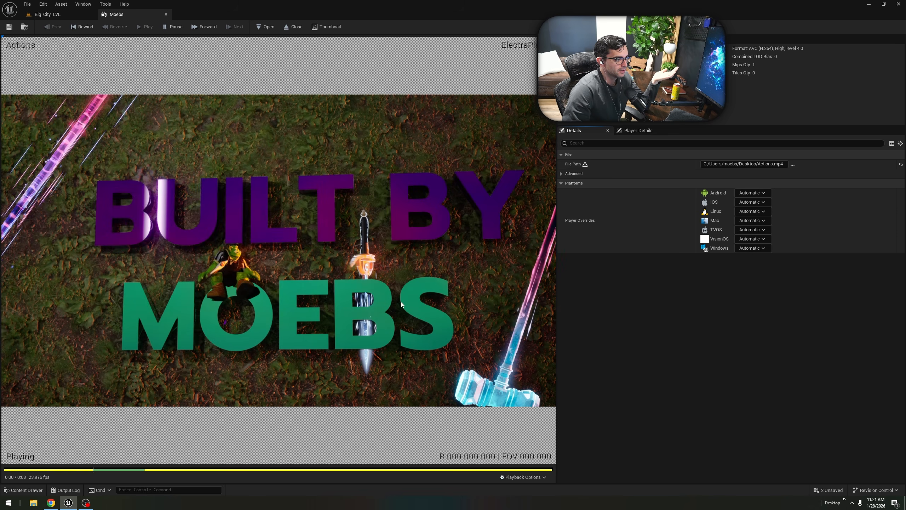
left_click(294, 27)
left_click(56, 14)
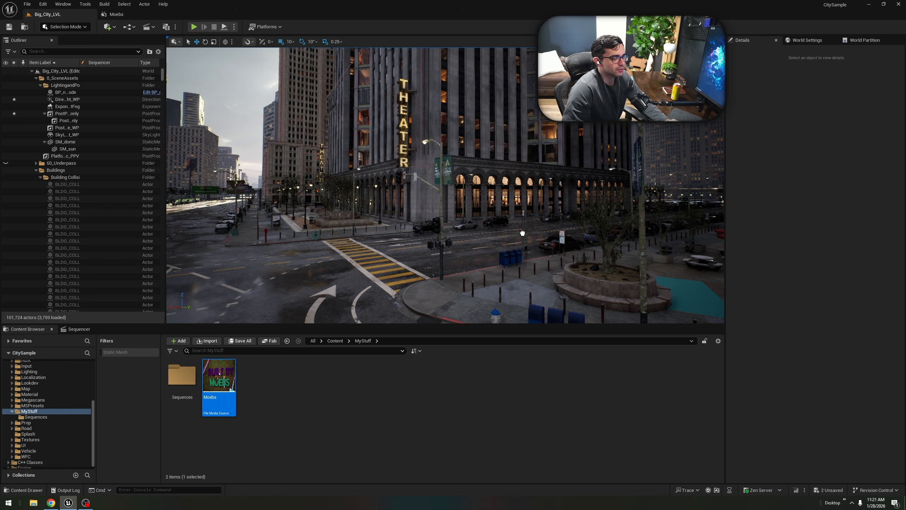
Place the Moebs media source in the level as a media plate on the street near the theater.
left_click_drag(493, 269, 493, 269)
key("f")
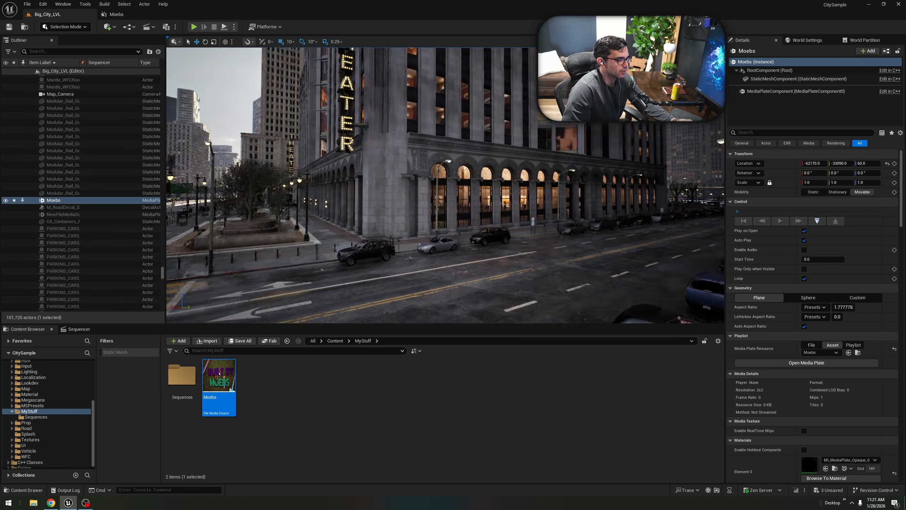
right_click_drag(408, 290, 415, 299)
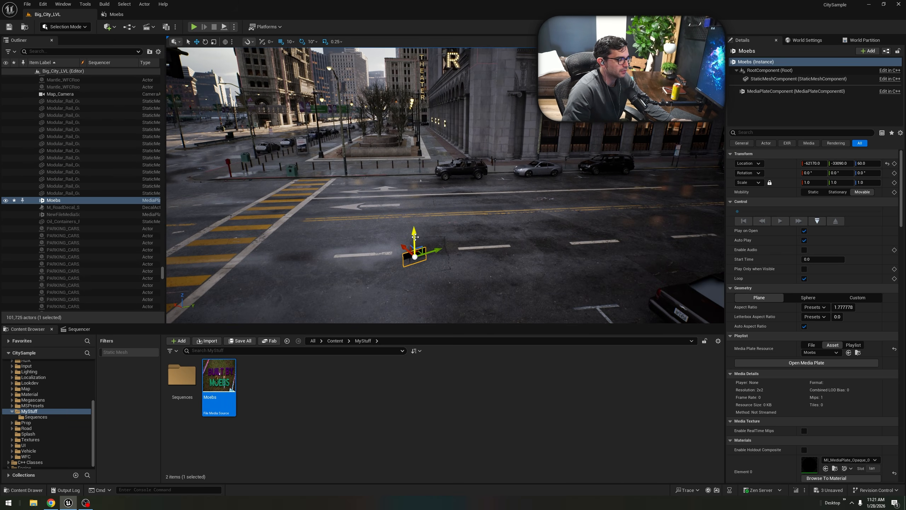
Raise the Moebs media plate to about Z 730 and shift it toward the theater building at about Y -30900.
left_click_drag(415, 237, 415, 53)
key("f")
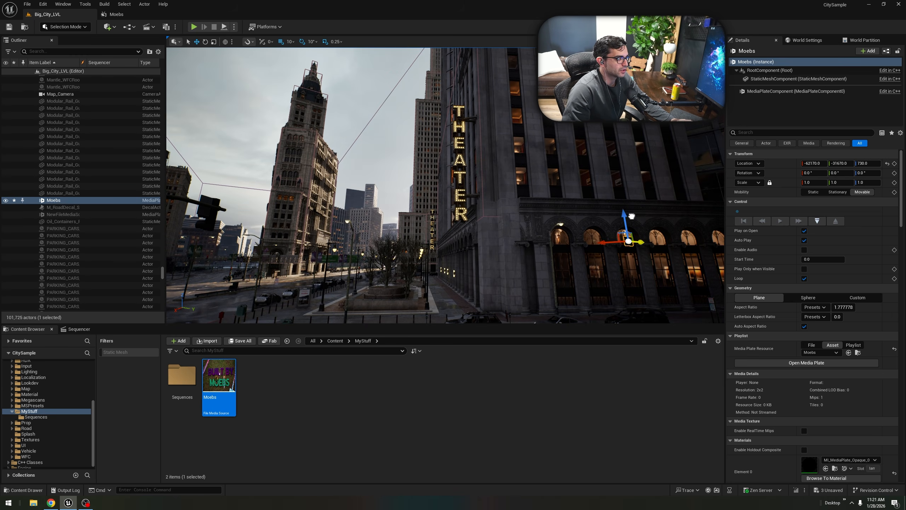
left_click_drag(632, 217, 659, 217)
right_click_drag(658, 217, 721, 259)
key("w")
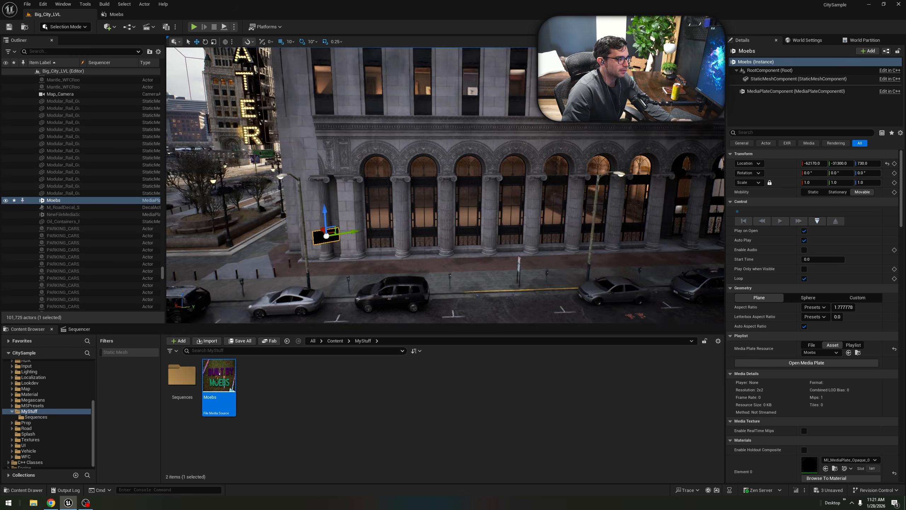
right_click_drag(508, 278, 496, 269)
key("s")
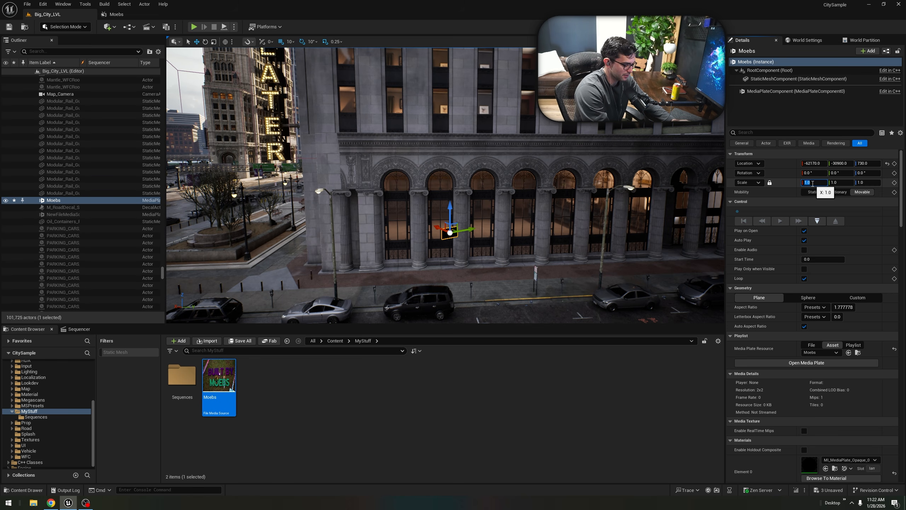
Scale the Moebs media plate uniformly to 20 and rotate it to 20° around Z.
key("Return")
key("s")
right_click_drag(516, 254, 494, 253)
key("e")
left_click_drag(503, 234, 519, 236)
Move the Moebs media plate across the street against the theater building's facade, to about X -61480, Y -30180.
right_click_drag(519, 236, 445, 205)
key("w")
key("d")
key("e")
key("w")
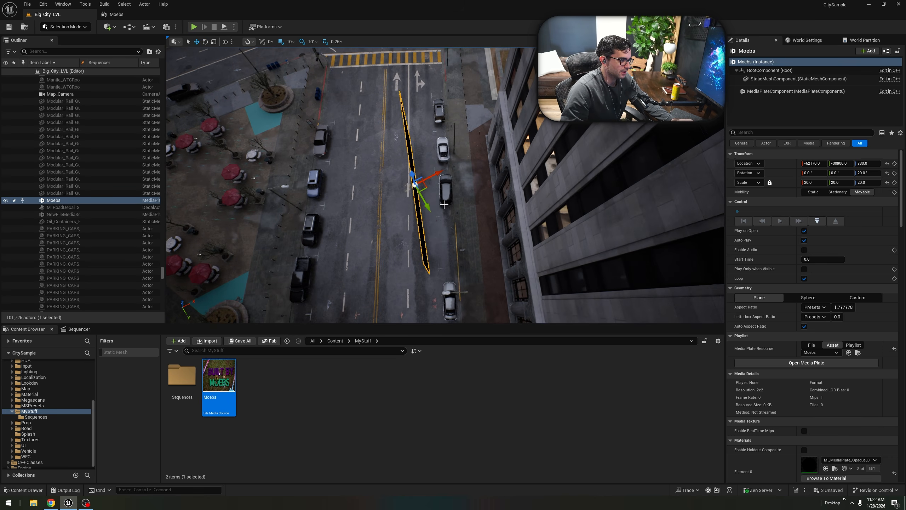
left_click_drag(424, 188, 513, 199)
Rotate the Moebs media plate to about 26.6° around Z so it runs parallel to the building's facade.
key("e")
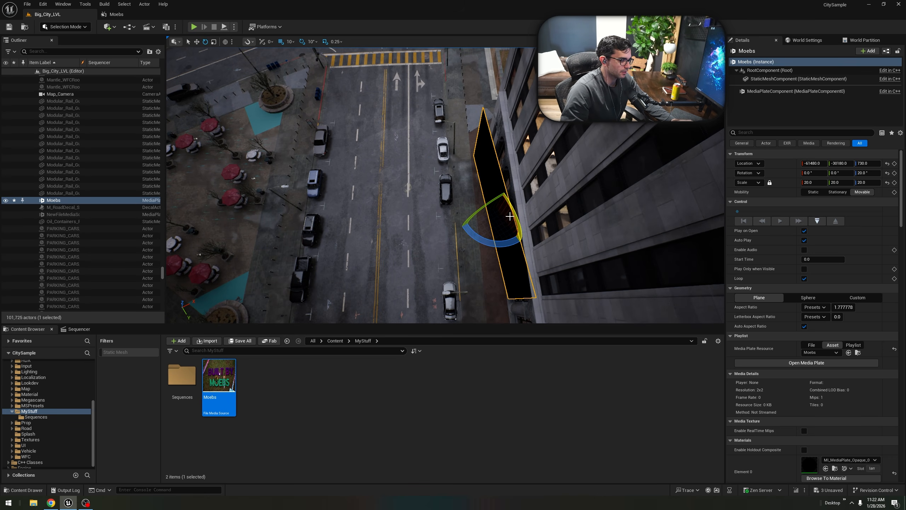
mouse_move(495, 240)
left_mouse_down()
mouse_move(477, 247)
mouse_move(493, 240)
left_mouse_up()
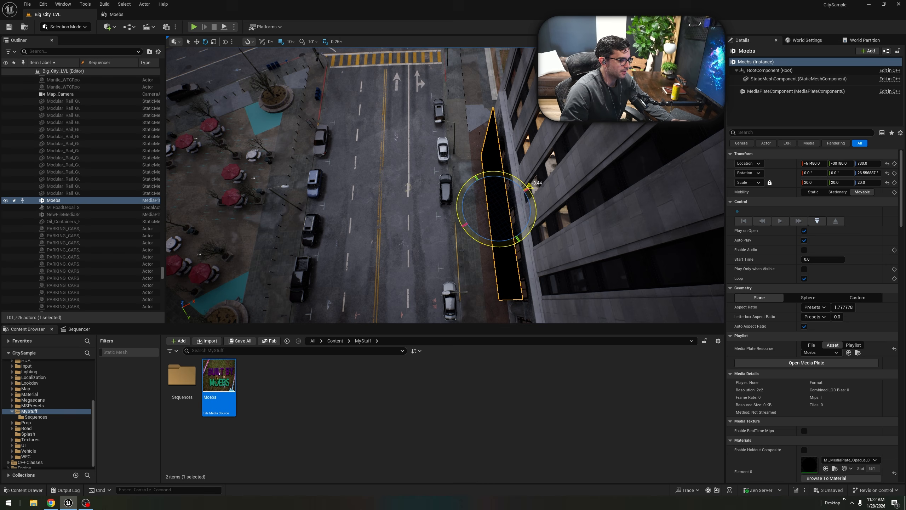
right_click_drag(442, 214, 475, 240)
Raise the Moebs media plate above the arched windows to about Z 1960, at about X -61460, Y -30260.
key("w")
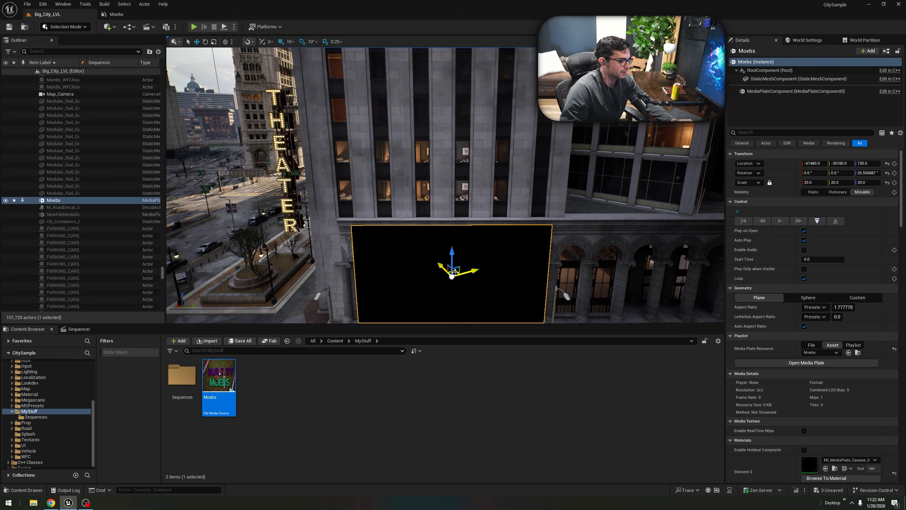
left_click_drag(455, 271, 451, 133)
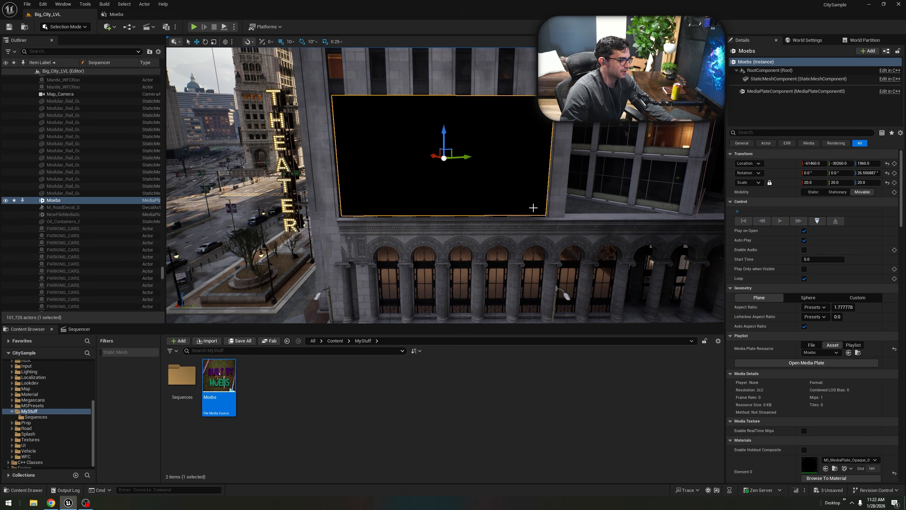
right_click_drag(533, 208, 575, 199)
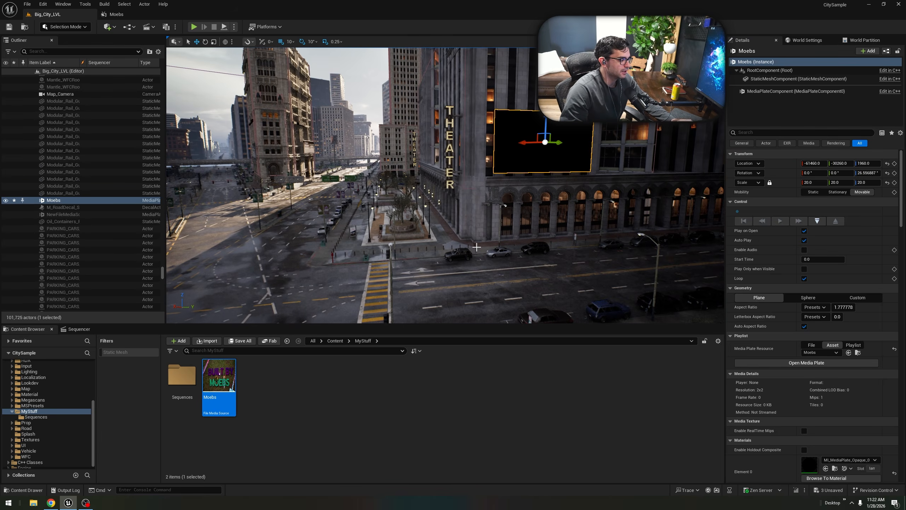
Check the media plate's placement at frame 90 through sequence 4's Camera Cuts and release the viewport.
left_click(79, 329)
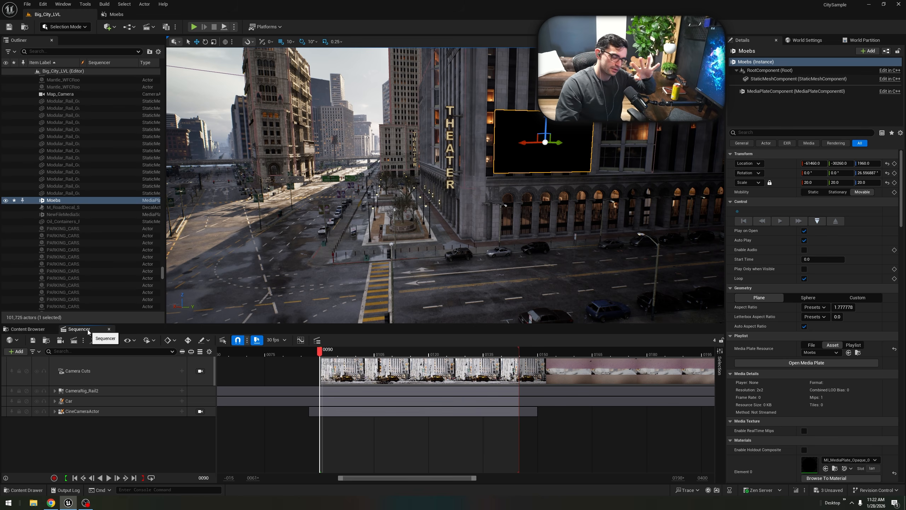
left_click(200, 371)
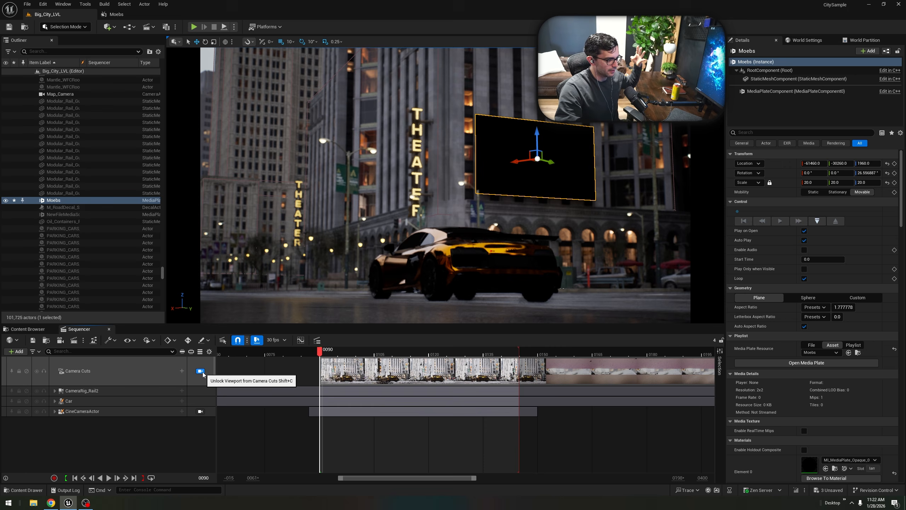
left_click(200, 371)
Add the Moebs media plate to sequence 4 and disable autoplay on the actor.
left_click(51, 201)
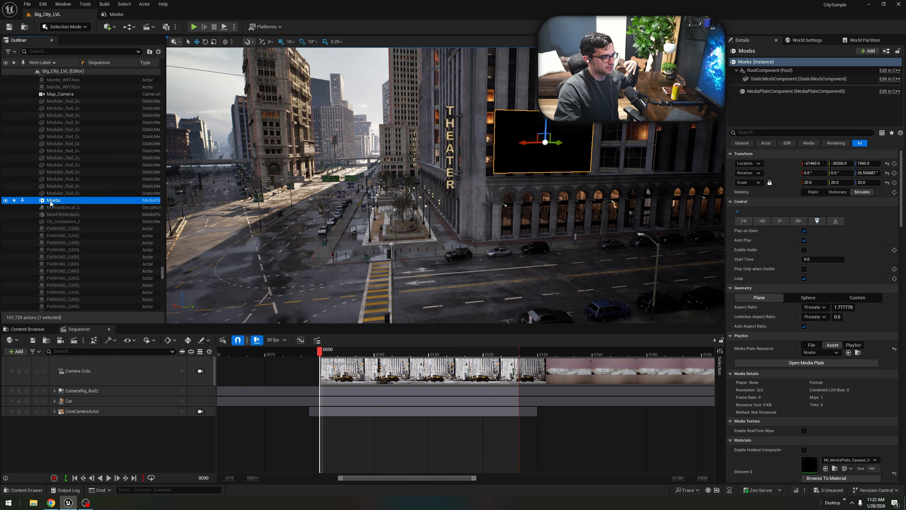
left_click_drag(99, 426, 98, 426)
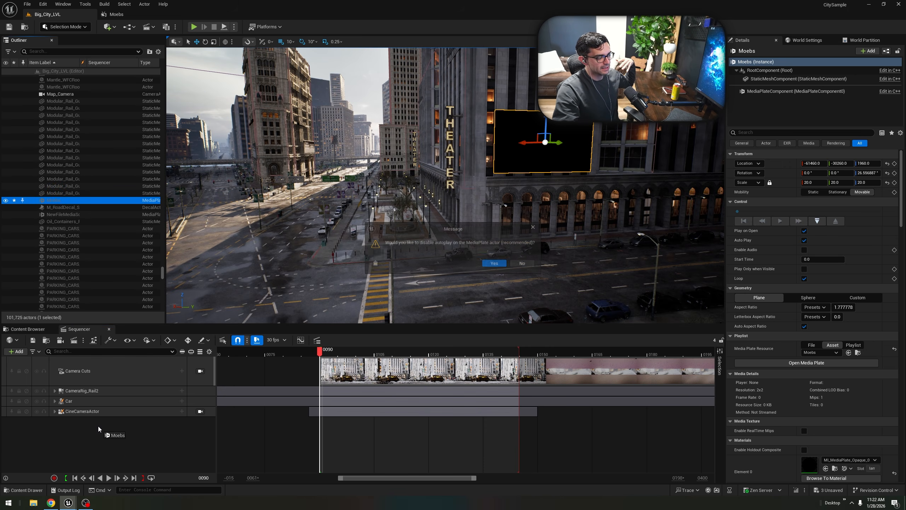
left_click(498, 263)
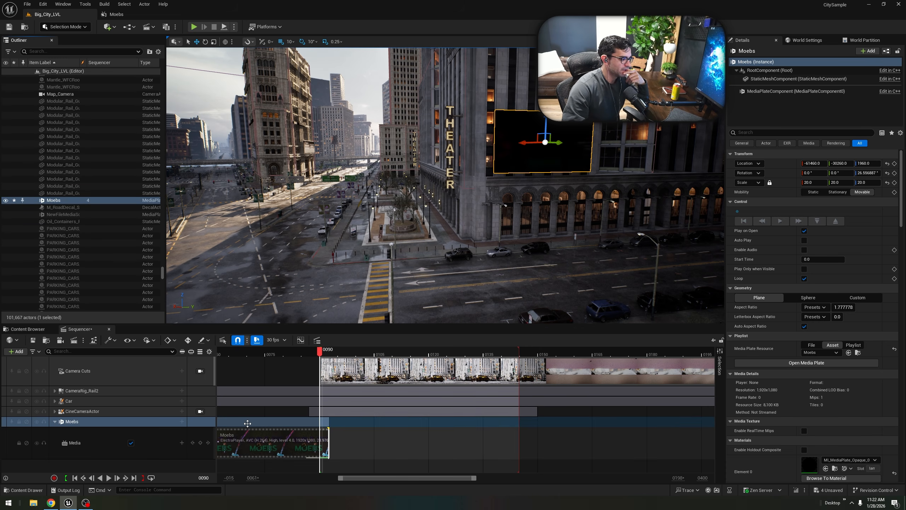
Shift the Moebs media section to start at about frame 89 and preview the video on the plate at frame 119.
left_click_drag(247, 424, 576, 421)
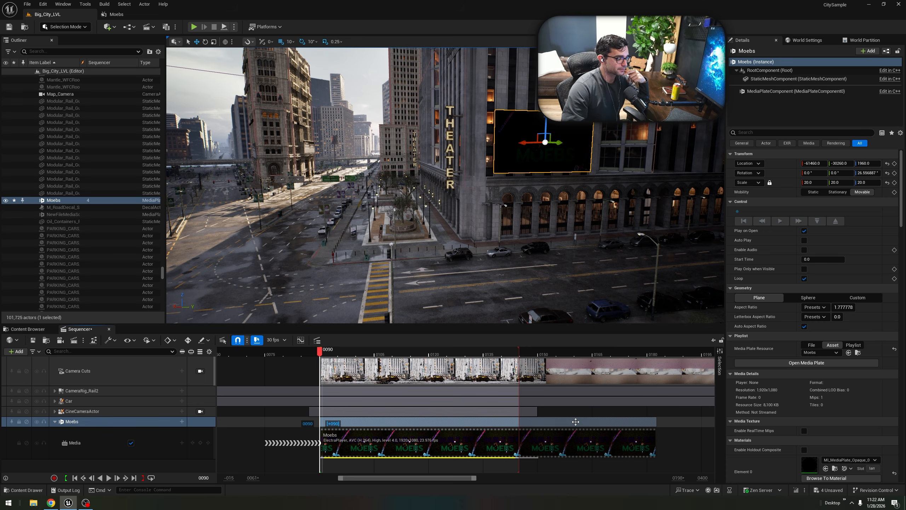
left_click_drag(348, 424, 344, 424)
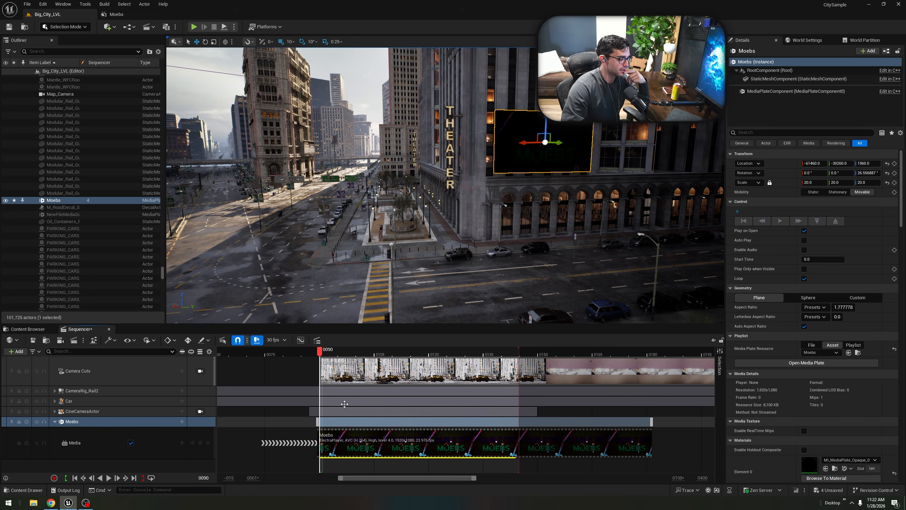
left_click_drag(320, 352, 425, 375)
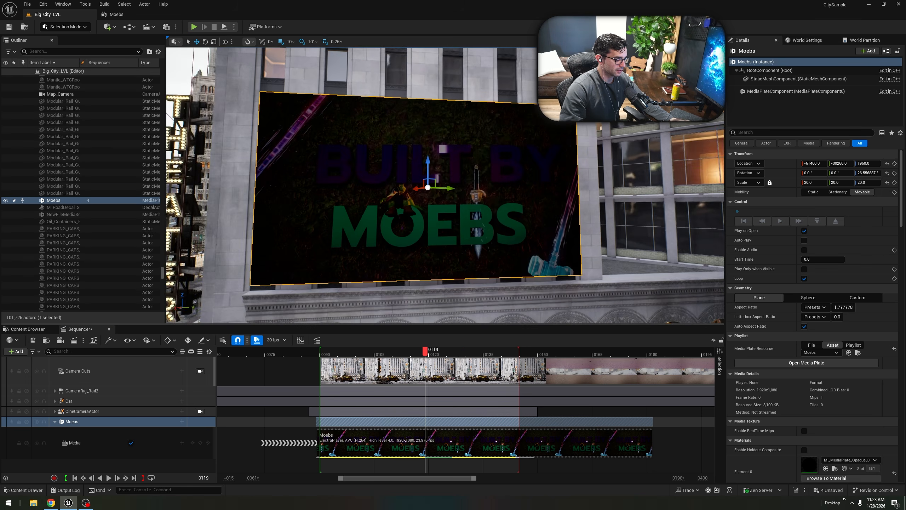
right_click_drag(445, 186, 392, 191)
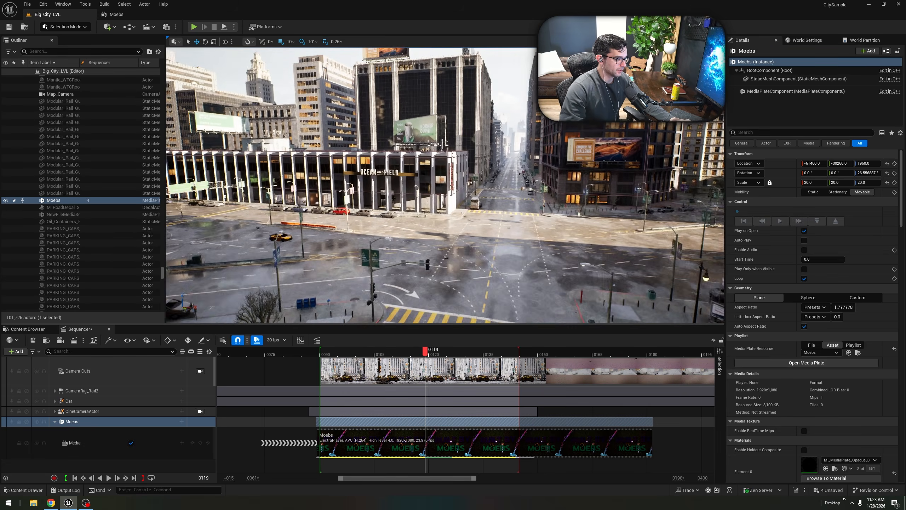
Scrub sequence 4 around frame 90 through its Camera Cuts, then release the viewport and look back at the theater's media plate.
left_click(199, 372)
left_click_drag(322, 371, 403, 371)
left_click_drag(320, 385, 316, 386)
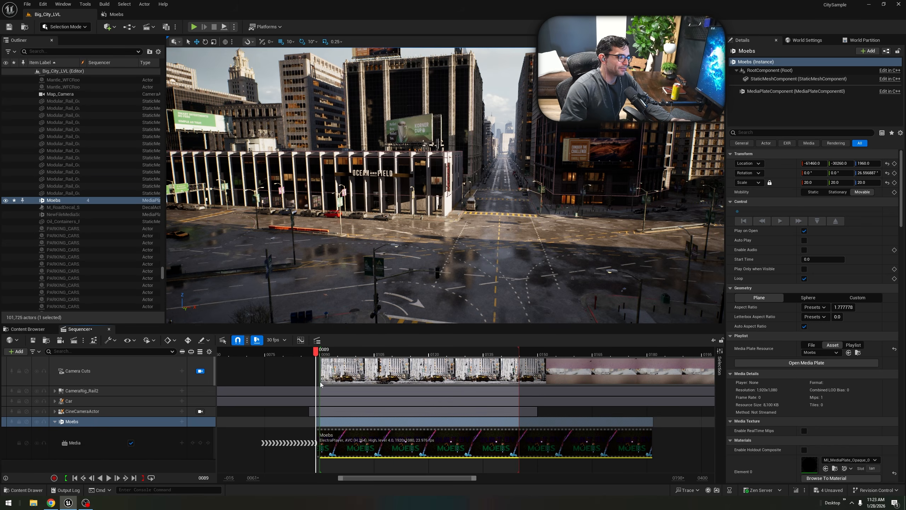
left_click(201, 371)
mouse_move(322, 258)
right_mouse_down()
mouse_move(271, 266)
mouse_move(303, 257)
right_mouse_up()
key("w")
right_click_drag(501, 240, 500, 240)
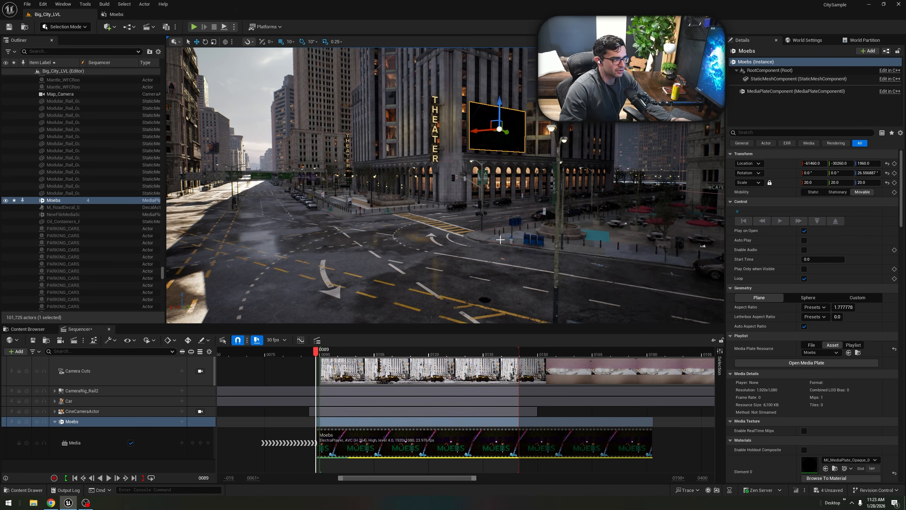
Find the directional light in the level and set its intensity to 20 lux.
right_click_drag(305, 211, 282, 219)
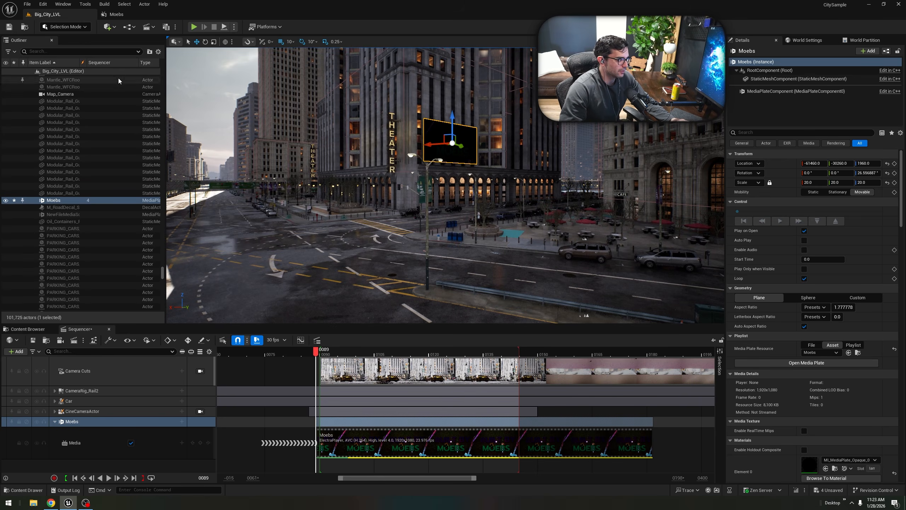
type("Dirctional li")
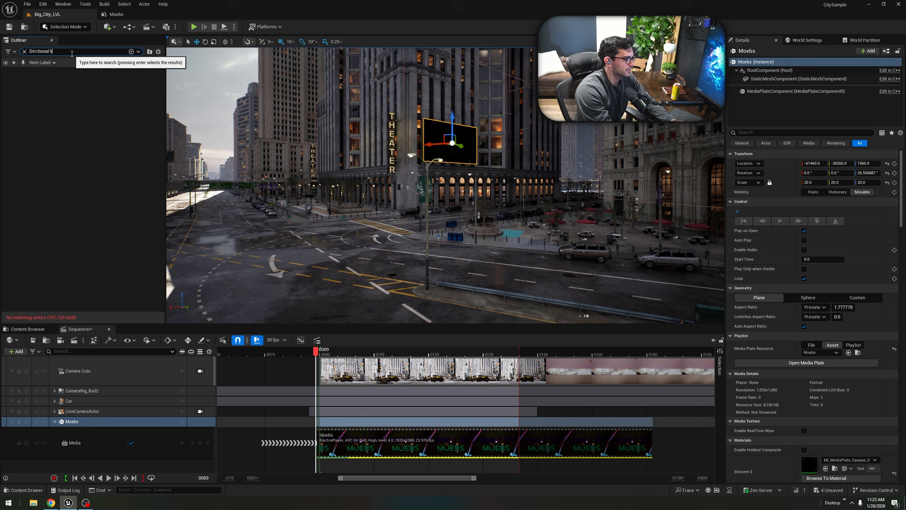
type("t")
key("BackSpace")
key("BackSpace")
type("ection")
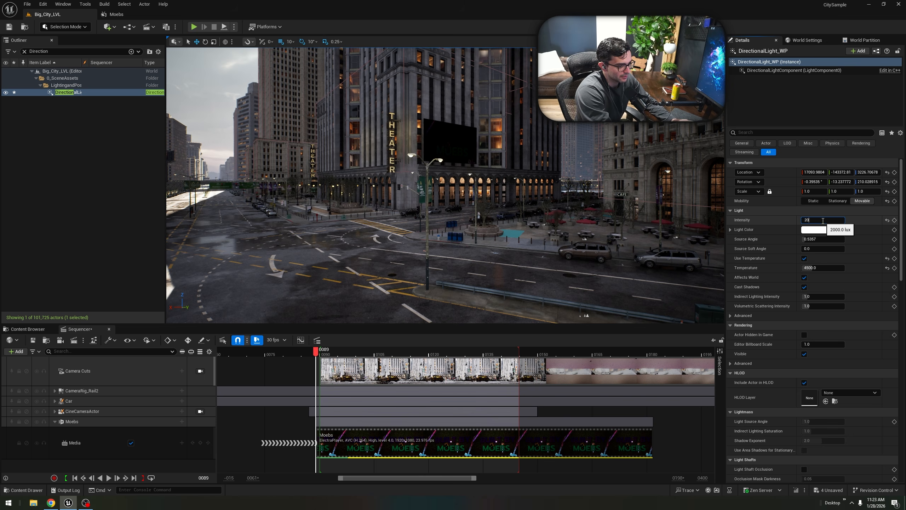
left_click(823, 221)
type("20")
key("Return")
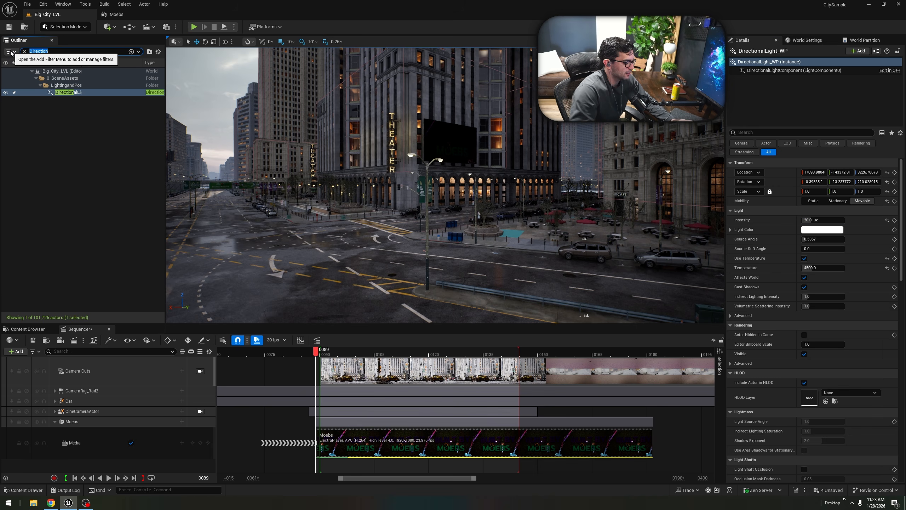
Find the sky light, set its intensity scale to 5, and look over the street and car under the dimmer light.
type("Skyl")
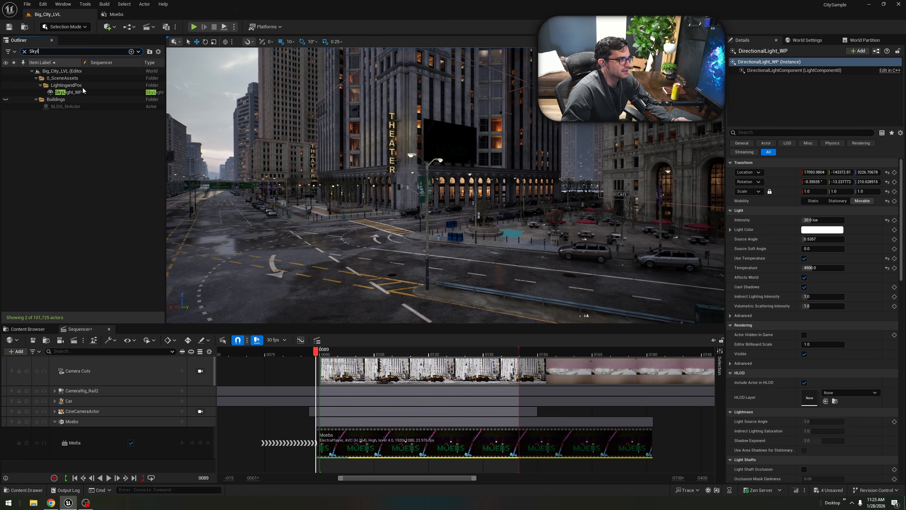
left_click(98, 93)
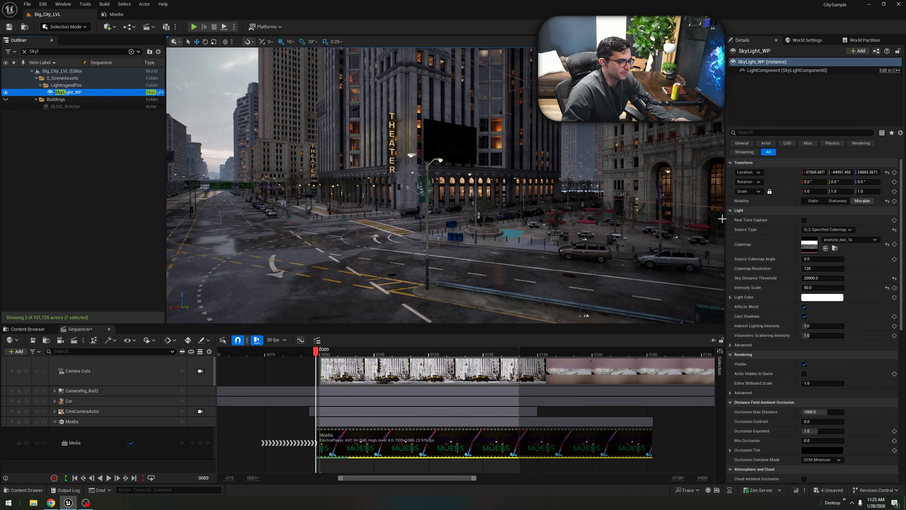
left_click(815, 290)
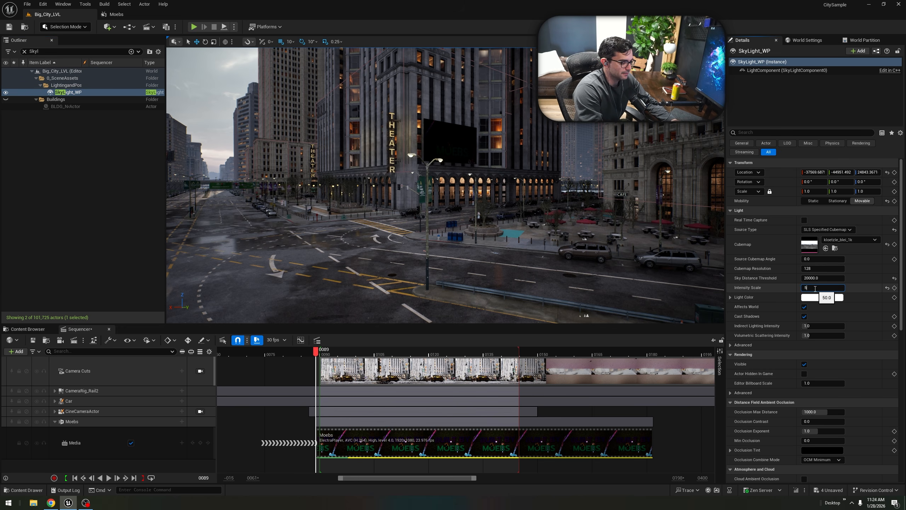
key("Return")
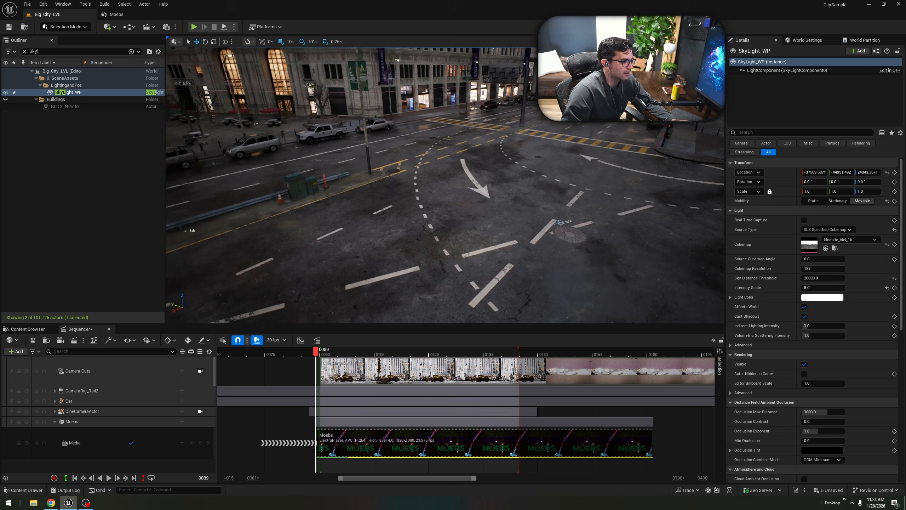
right_click_drag(445, 185, 500, 271)
right_click(453, 206)
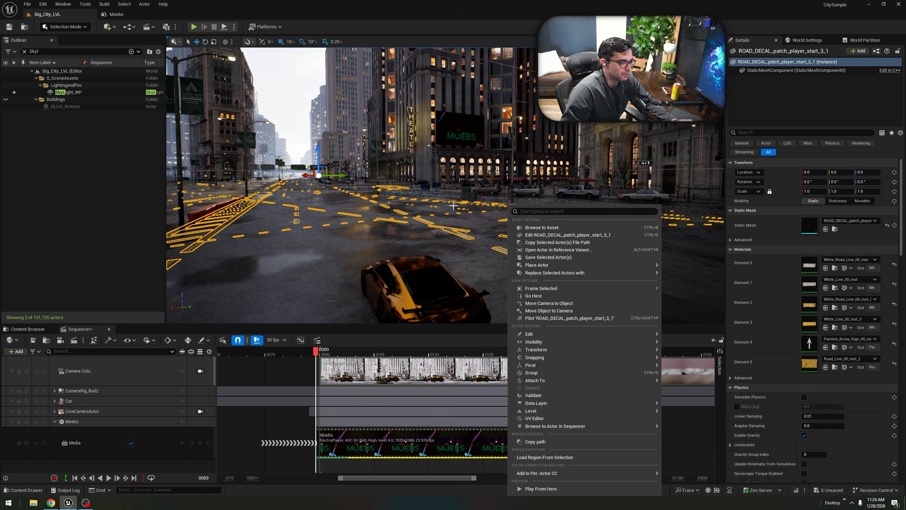
key("Escape")
Try an intensity scale of 0 on the sky light, compare the scene, and set the scale to 1.
left_click(84, 92)
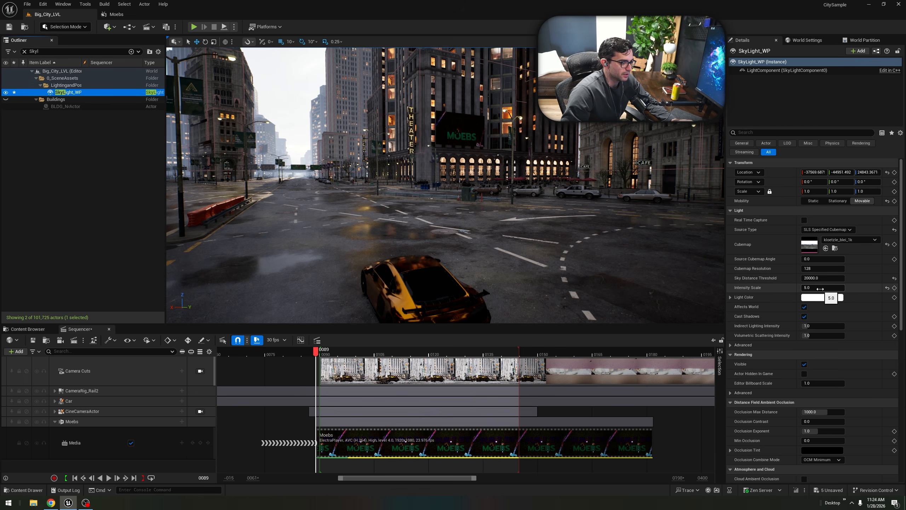
left_click_drag(820, 289, 796, 288)
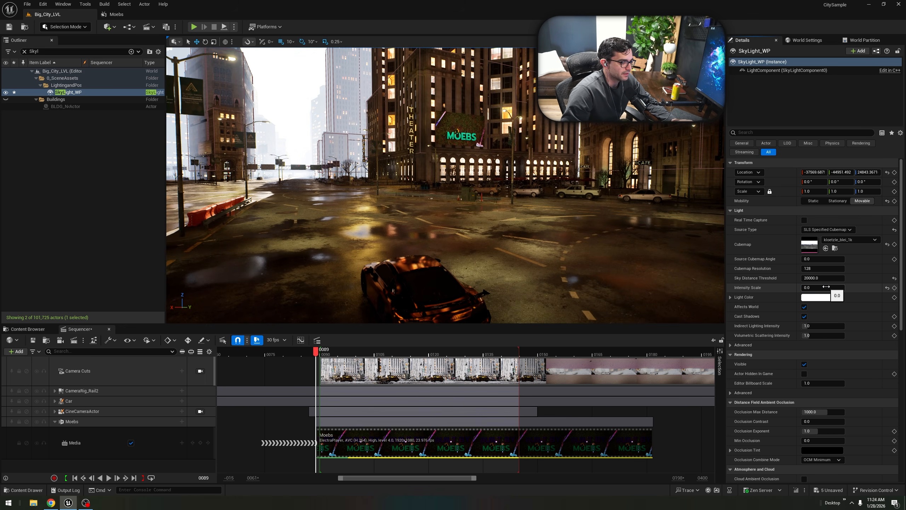
right_click_drag(581, 247, 532, 239)
left_click(820, 287)
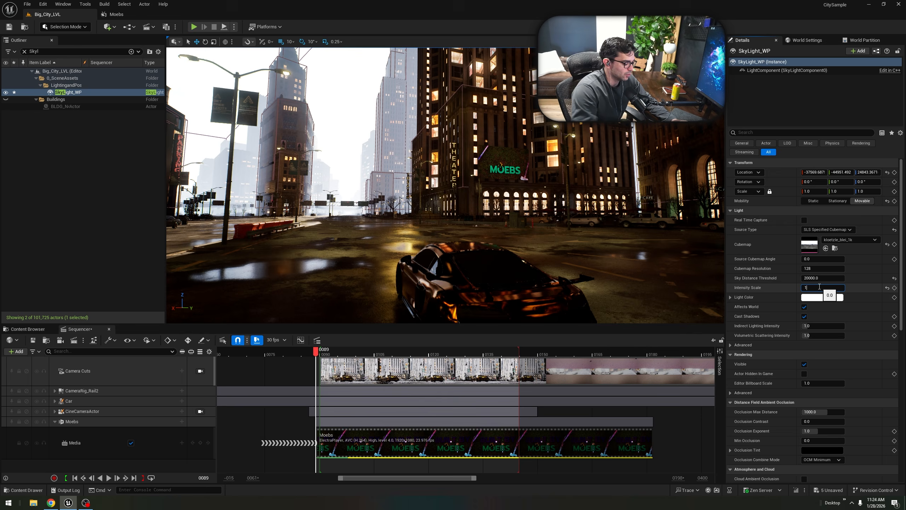
key("Return")
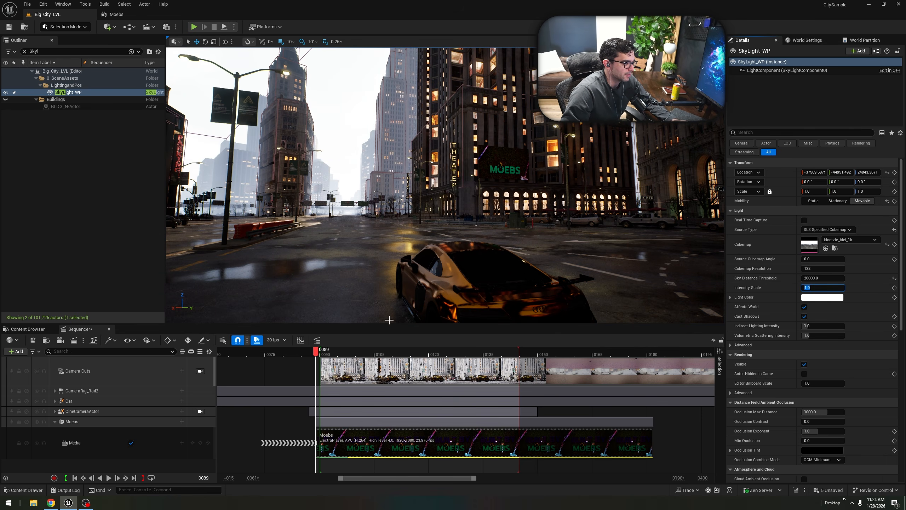
Play sequence 4 from frame 90 through its Camera Cuts to check the billboard and car under the new lighting.
left_click(200, 371)
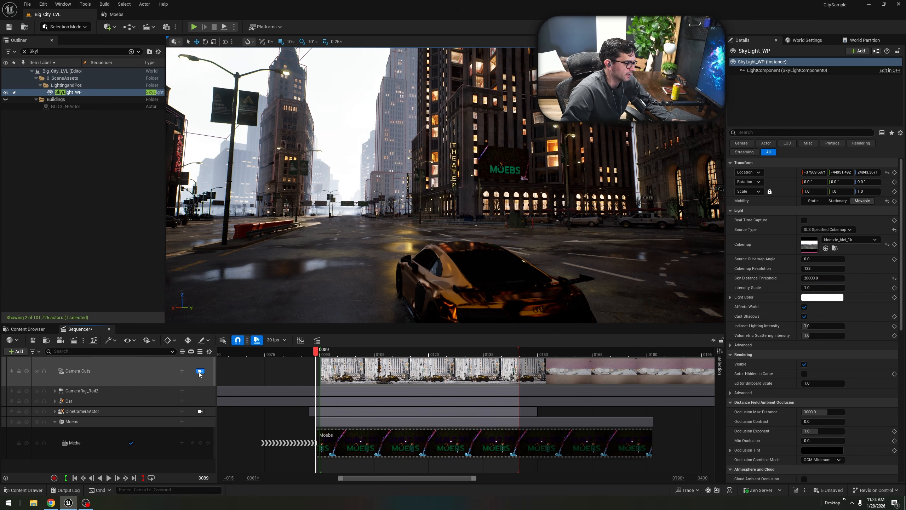
left_click(321, 354)
key("space")
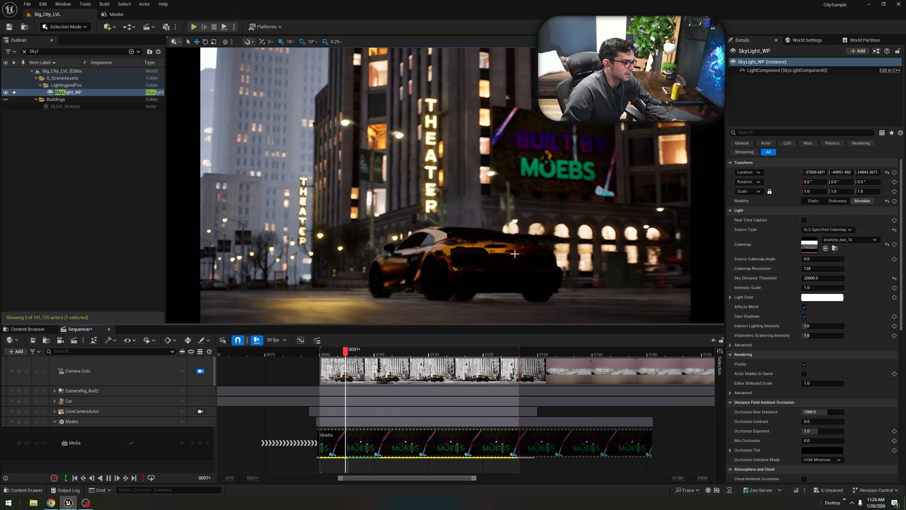
key("space")
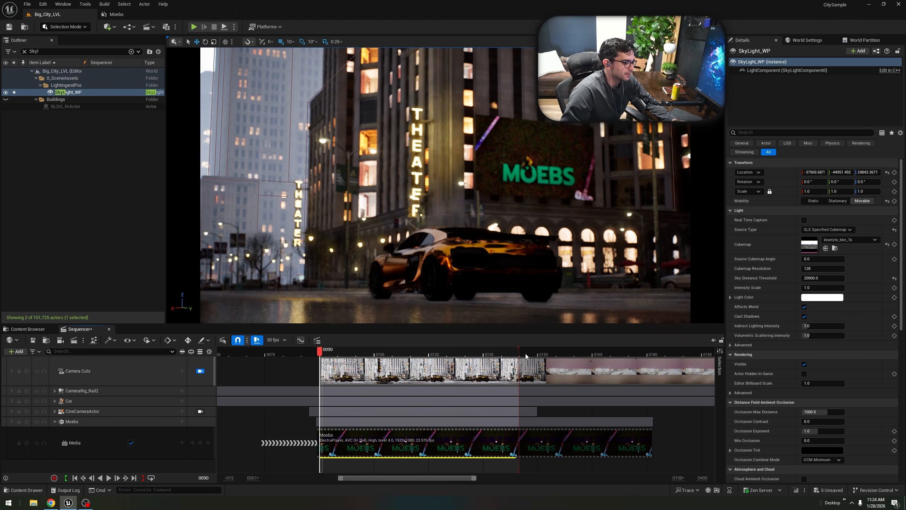
key("space")
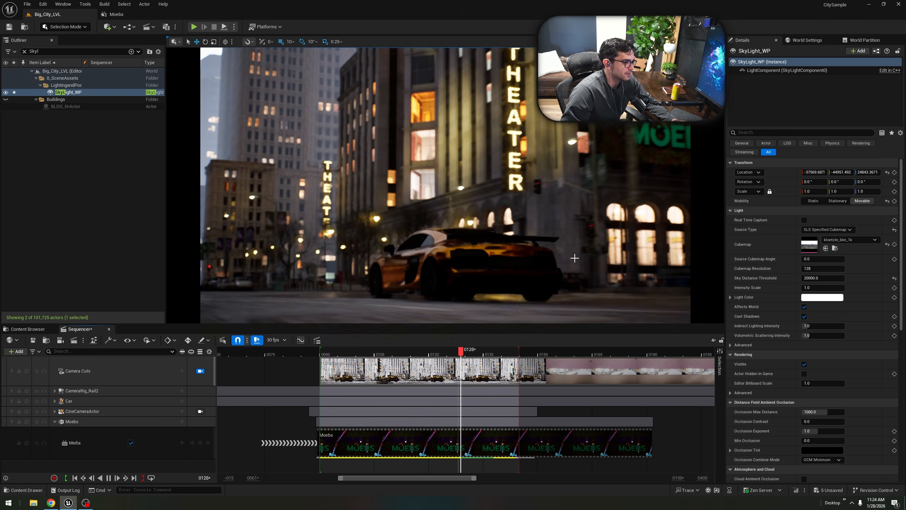
Scrub back to frame 103, replay the shot to frame 110, and save the sequence.
left_click(479, 355)
left_click_drag(478, 355, 367, 370)
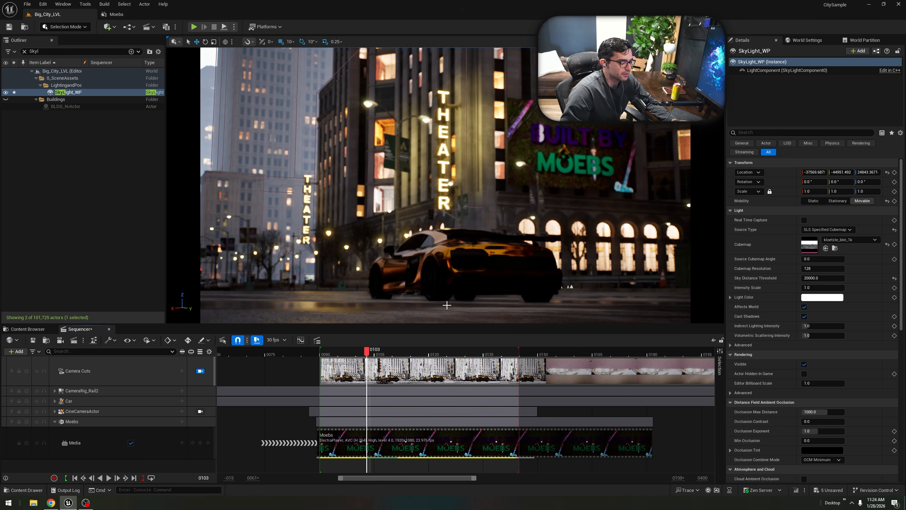
key("space")
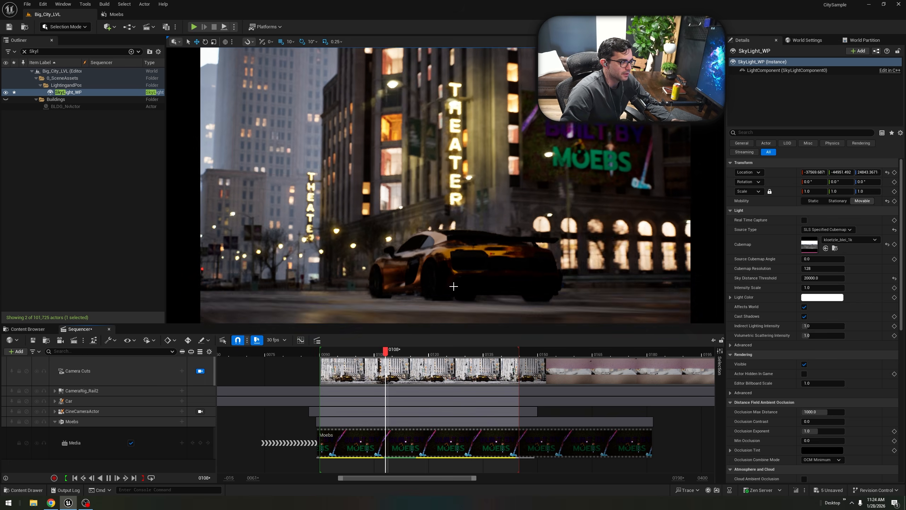
key("space")
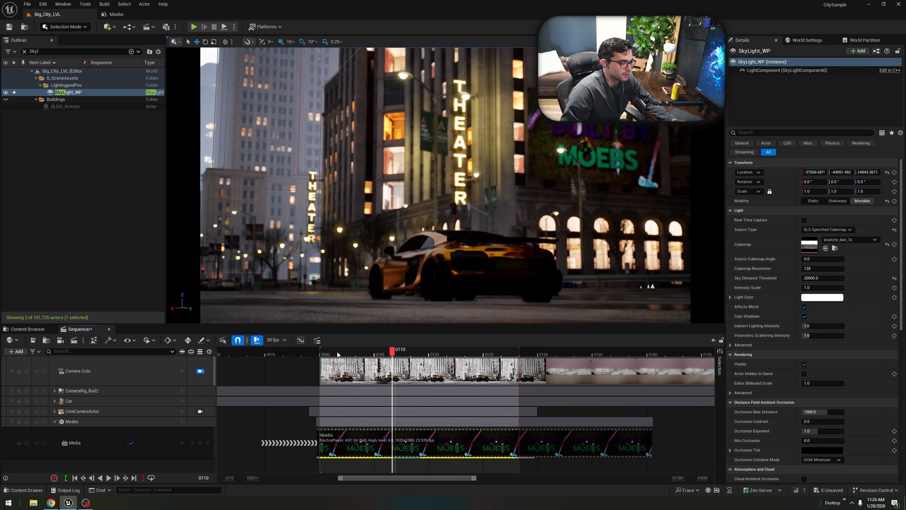
left_click(34, 339)
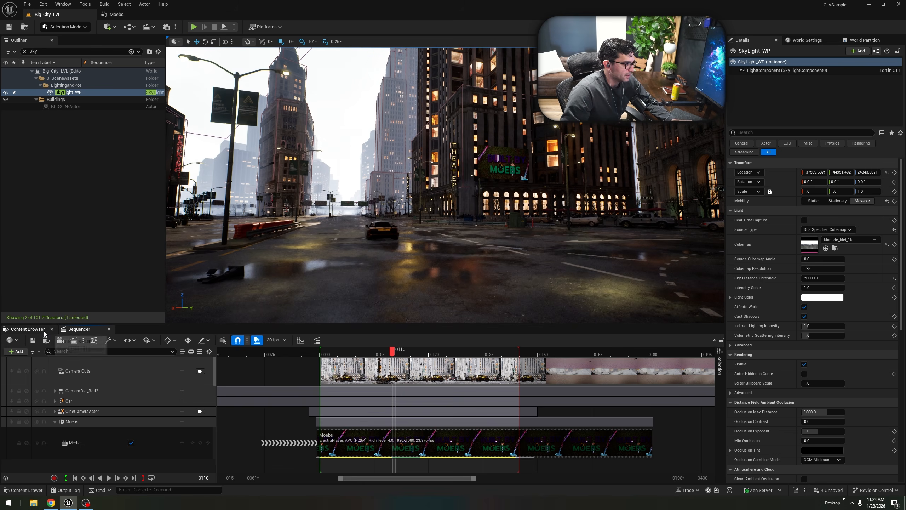
Search the plugin list for "3d text" and check whether the Text 3D plugin is enabled.
left_click(44, 332)
right_click_drag(447, 186, 416, 275)
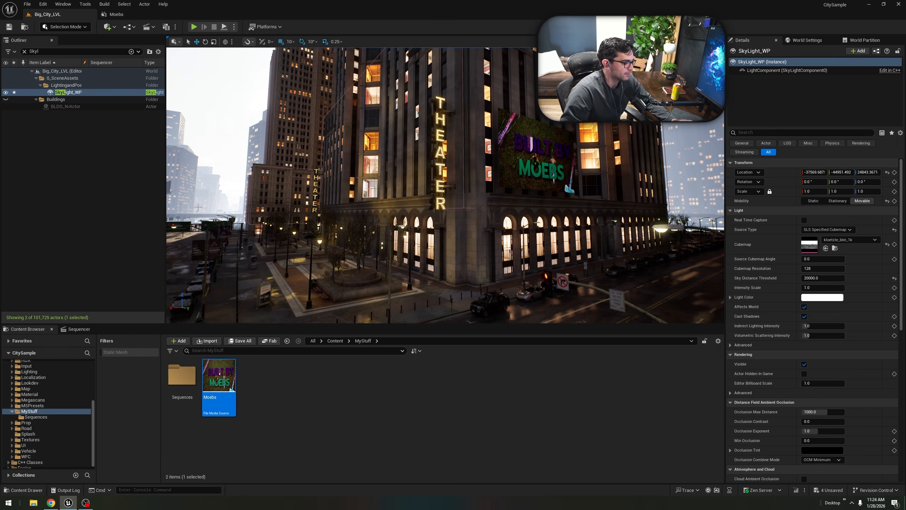
left_click(43, 4)
left_click(43, 5)
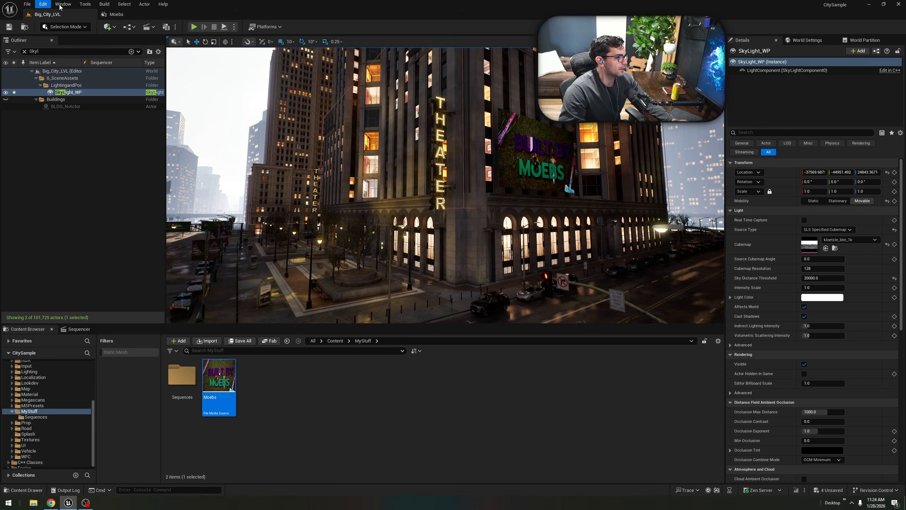
left_click(42, 5)
left_click(71, 122)
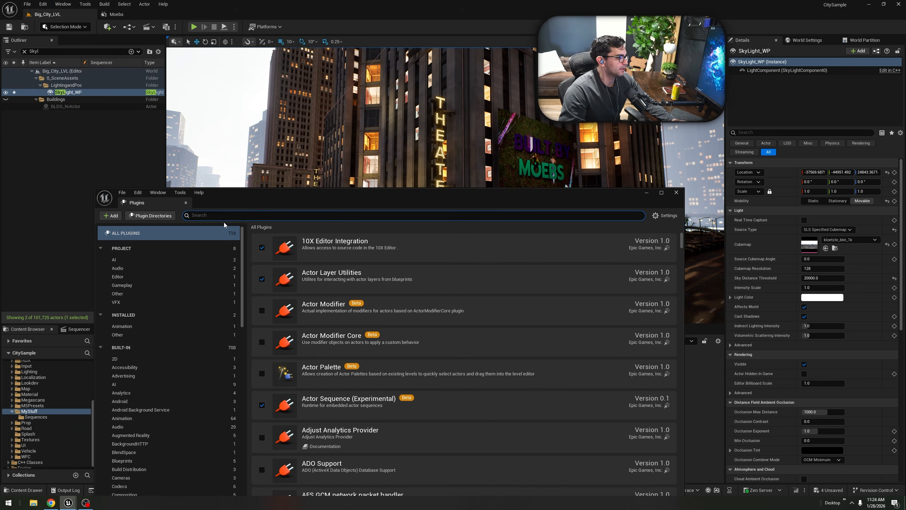
type("3d text")
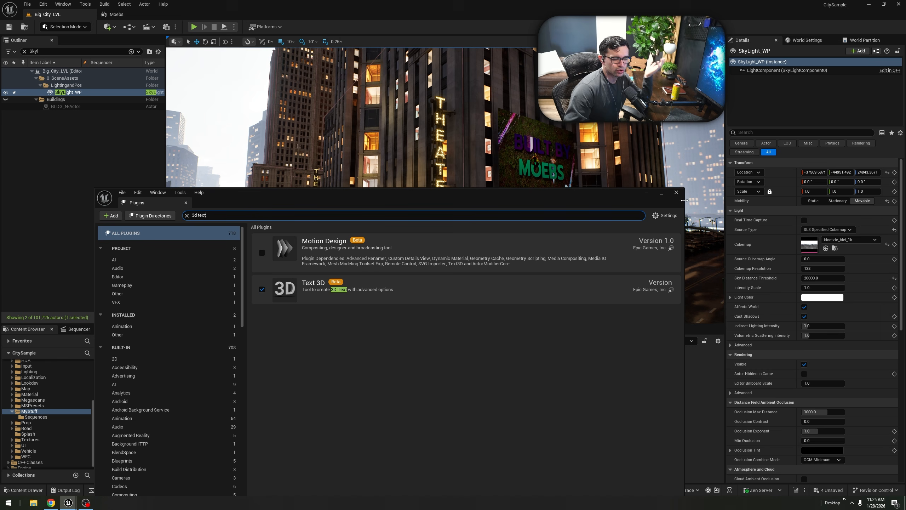
left_click(677, 193)
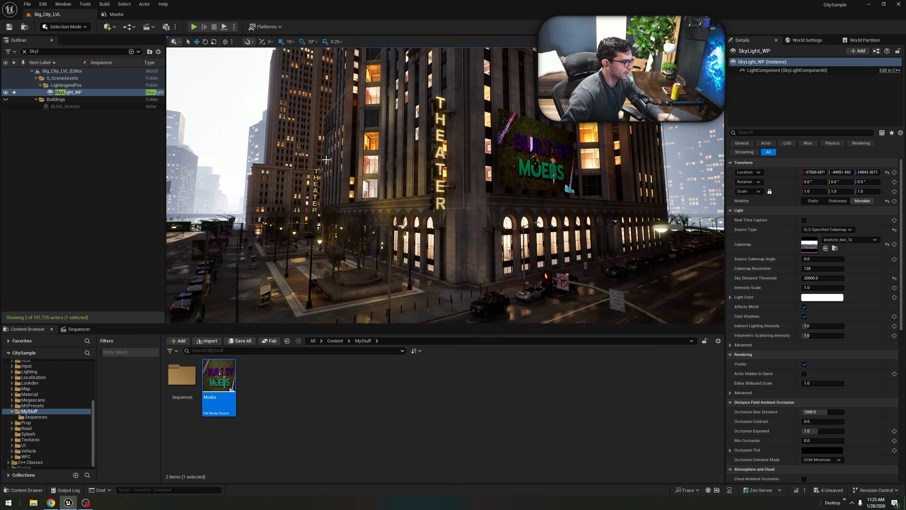
Add a Text 3D actor above the street intersection and set its text to "Starting Soon".
mouse_move(326, 160)
right_mouse_down()
mouse_move(500, 197)
mouse_move(453, 178)
mouse_move(321, 168)
right_mouse_up()
left_click(283, 385)
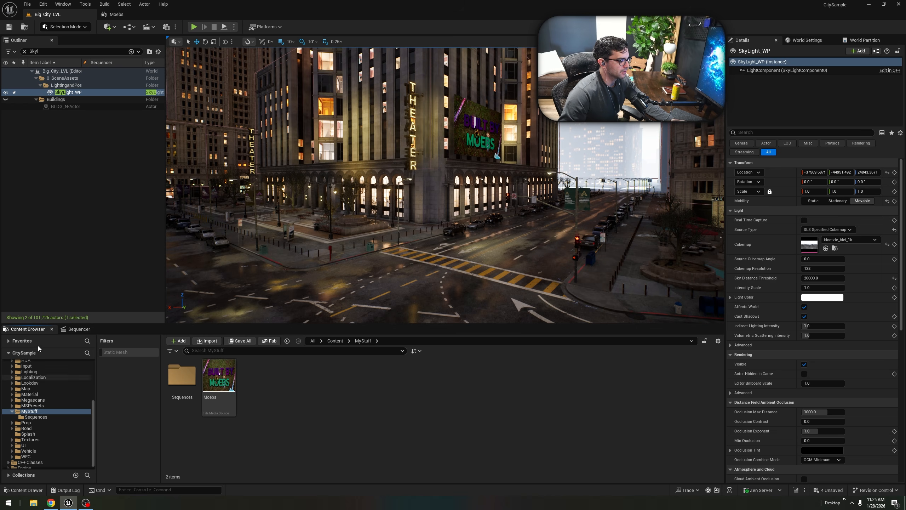
left_click(115, 27)
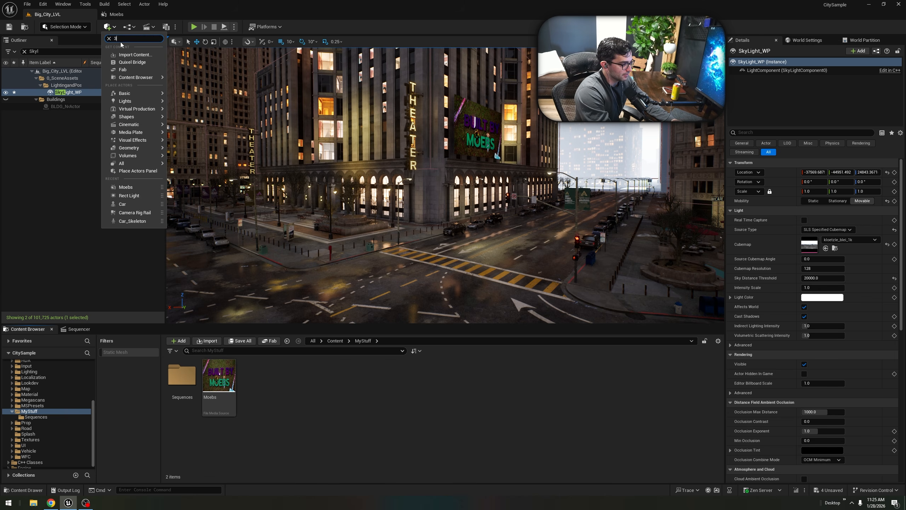
type("3d")
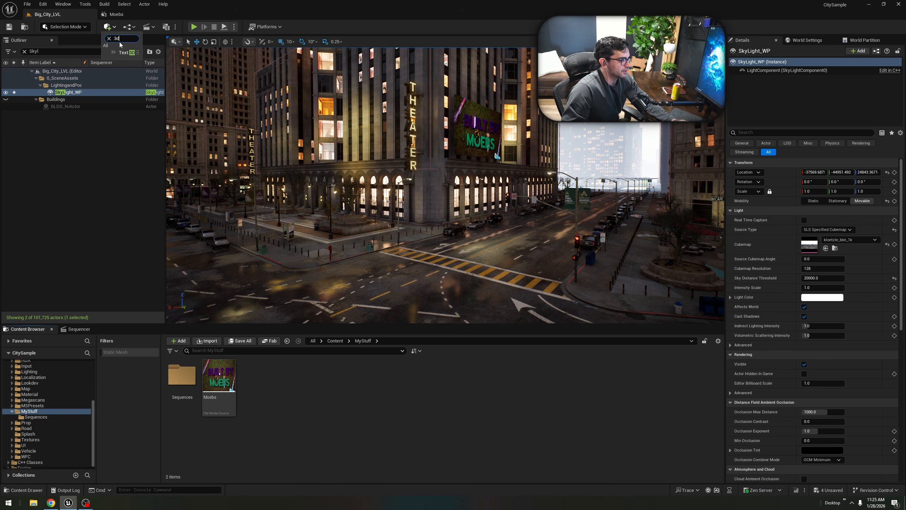
left_click(125, 53)
right_click_drag(444, 185, 442, 209)
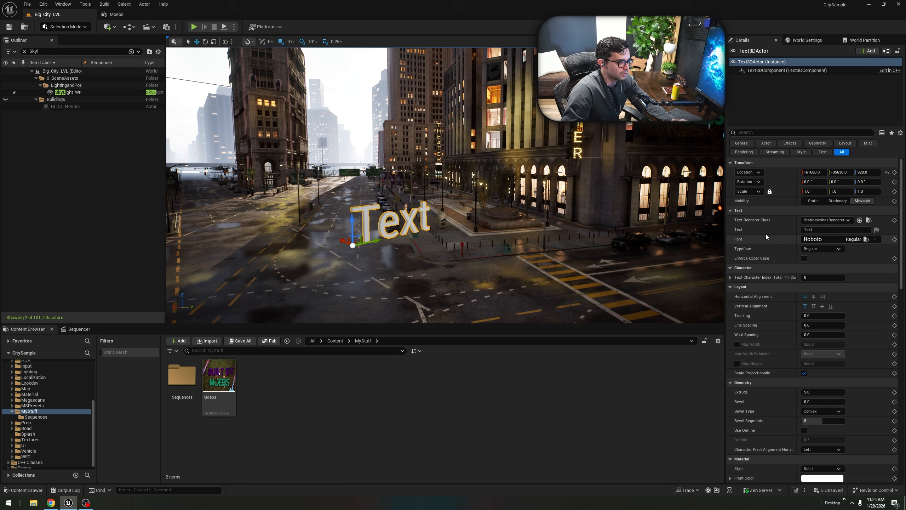
left_click(820, 229)
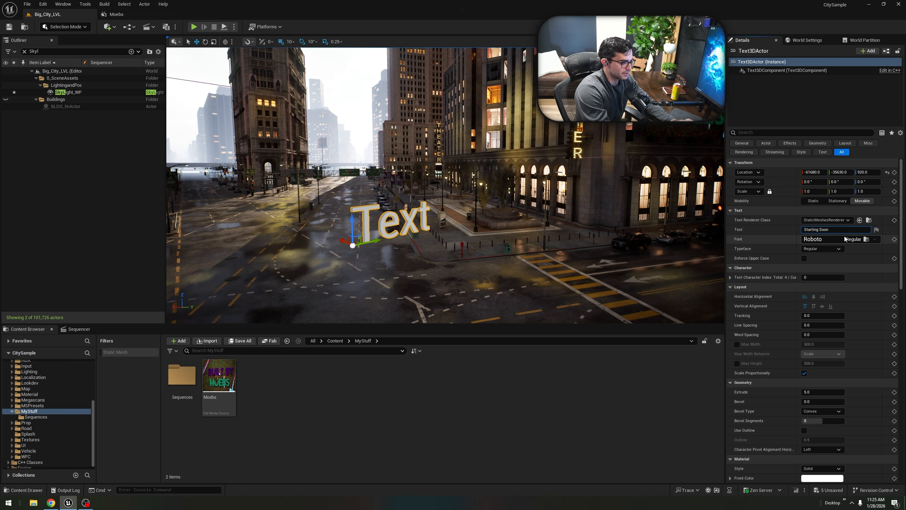
key("Return")
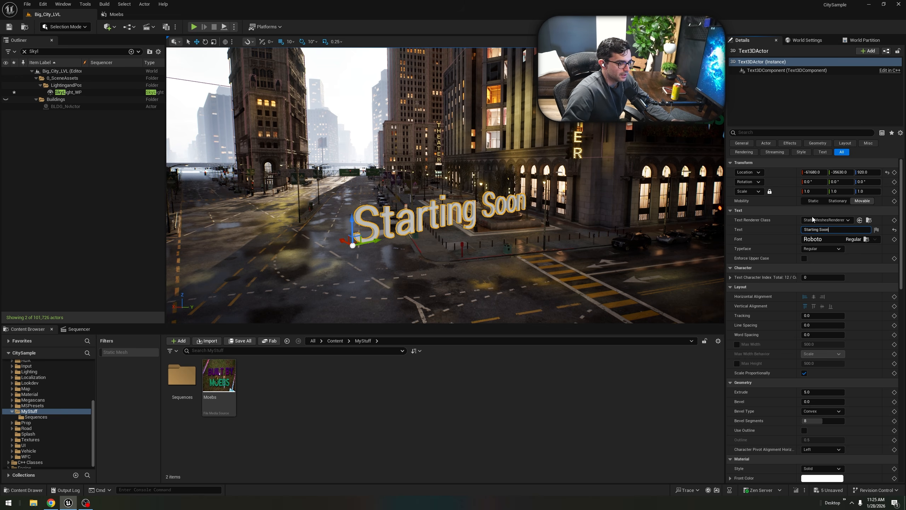
left_click(849, 241)
left_click(716, 249)
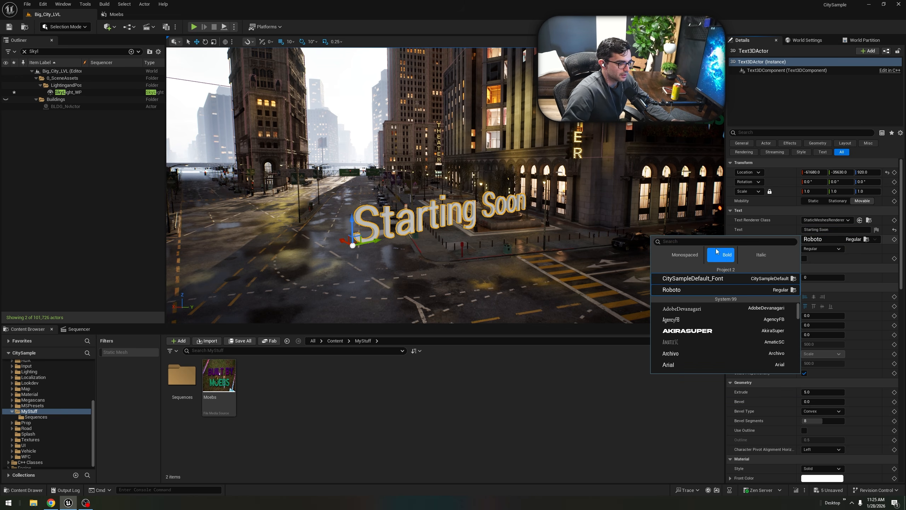
left_click(681, 259)
left_click(714, 257)
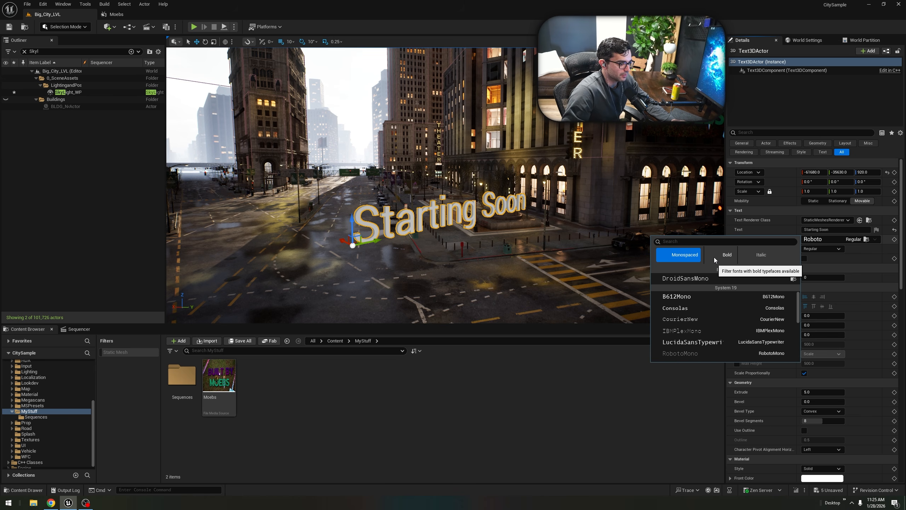
left_click(683, 257)
left_click(633, 243)
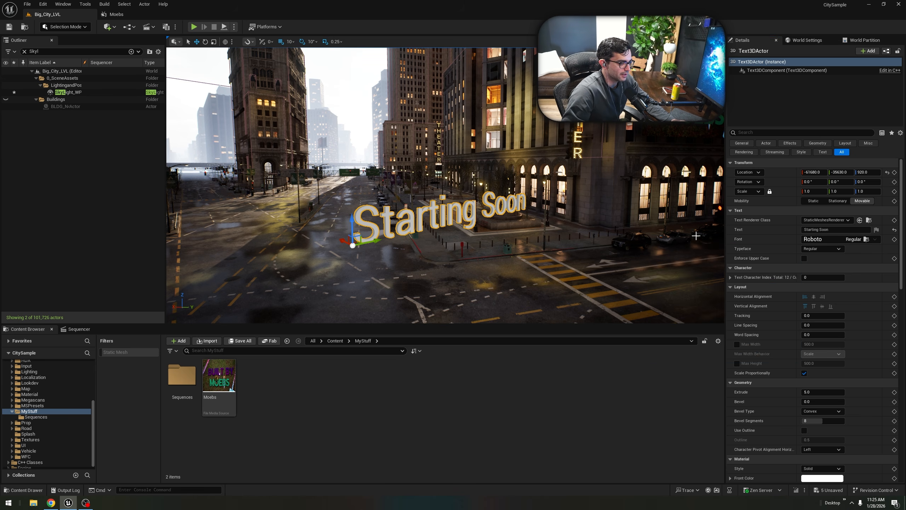
Set the font of the Starting Soon text to AkiraSuper.
left_click(494, 207)
left_click(828, 237)
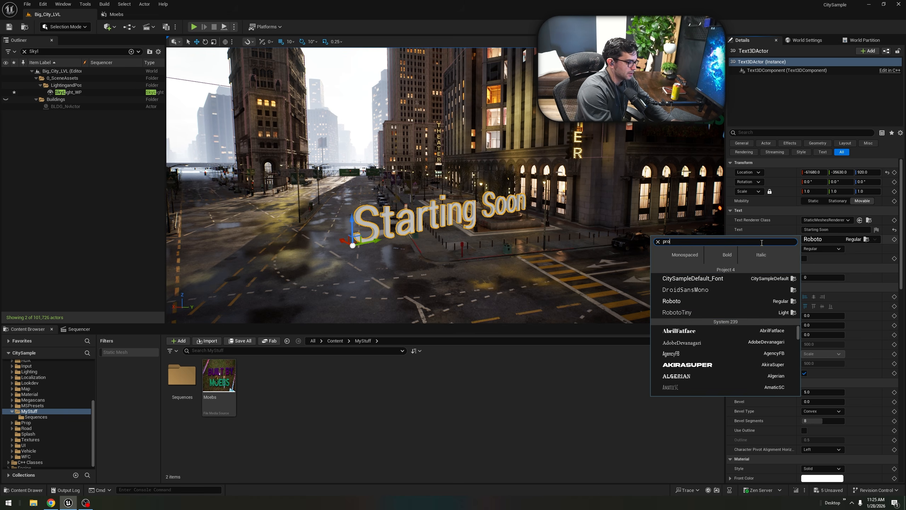
type("promo")
left_click(753, 255)
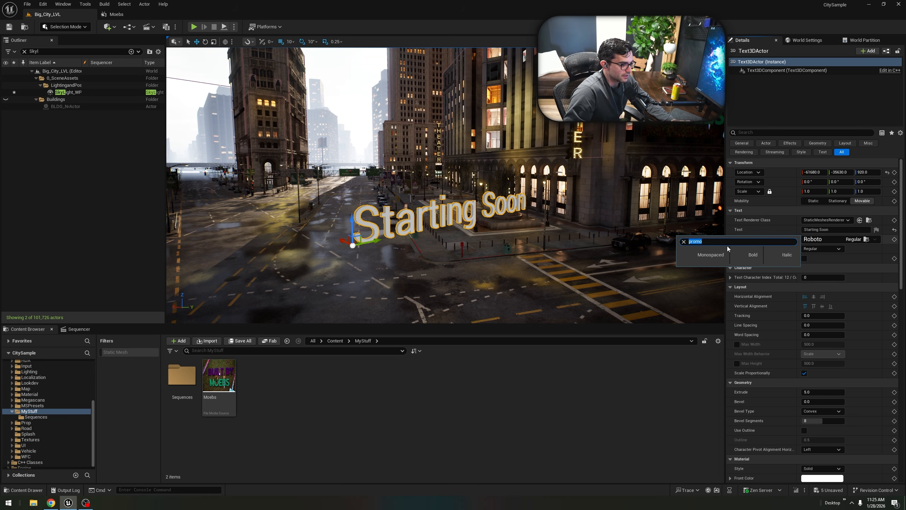
key("BackSpace")
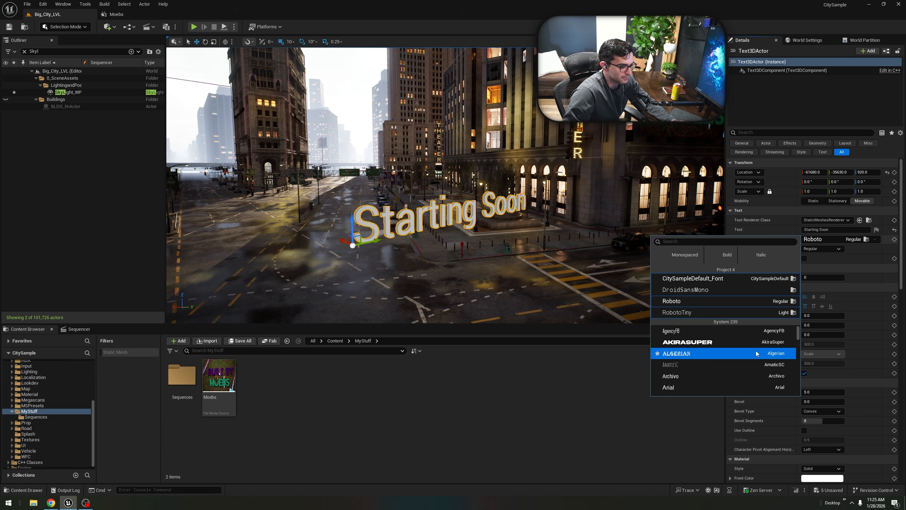
scroll(756, 350, "down", 2)
left_click(739, 341)
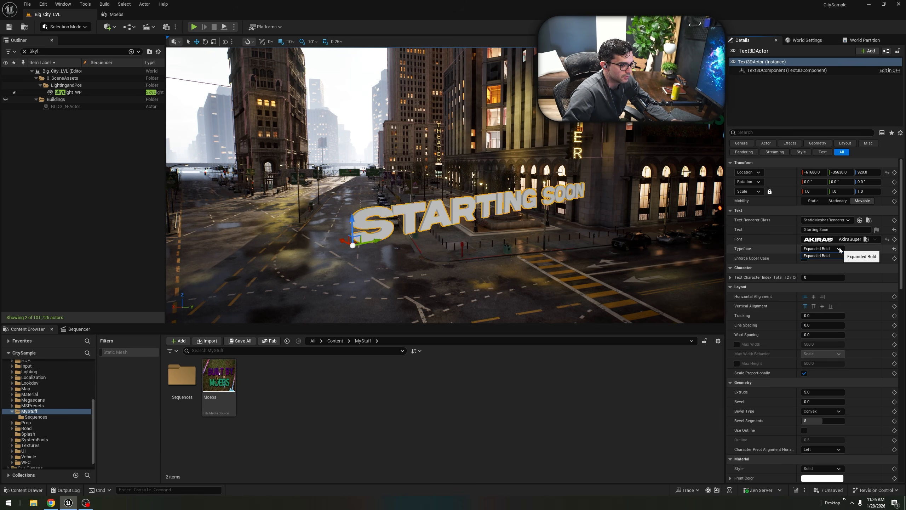
Place the Starting Soon text against the theater building's facade, rotated about 116.4° around Z and scaled uniformly to 5.
key("d")
right_click_drag(529, 240, 515, 214)
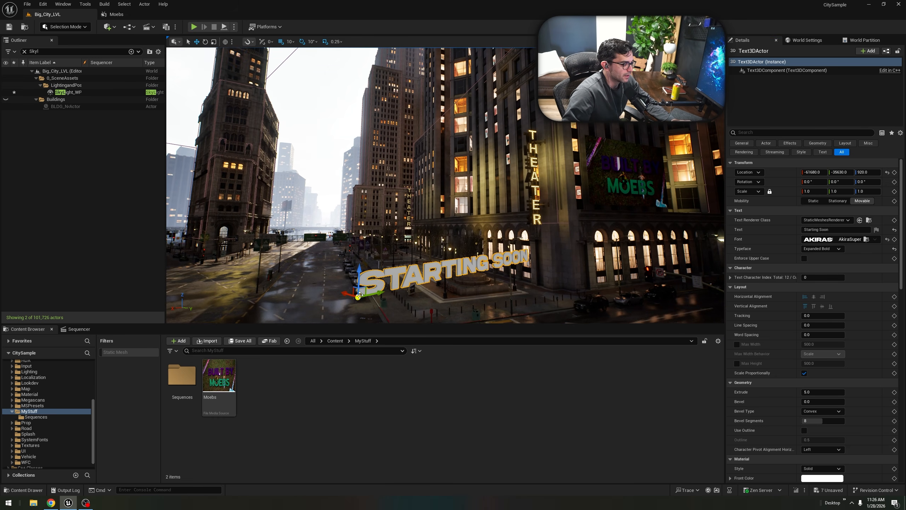
left_click_drag(357, 296, 368, 232)
right_click_drag(368, 232, 422, 251)
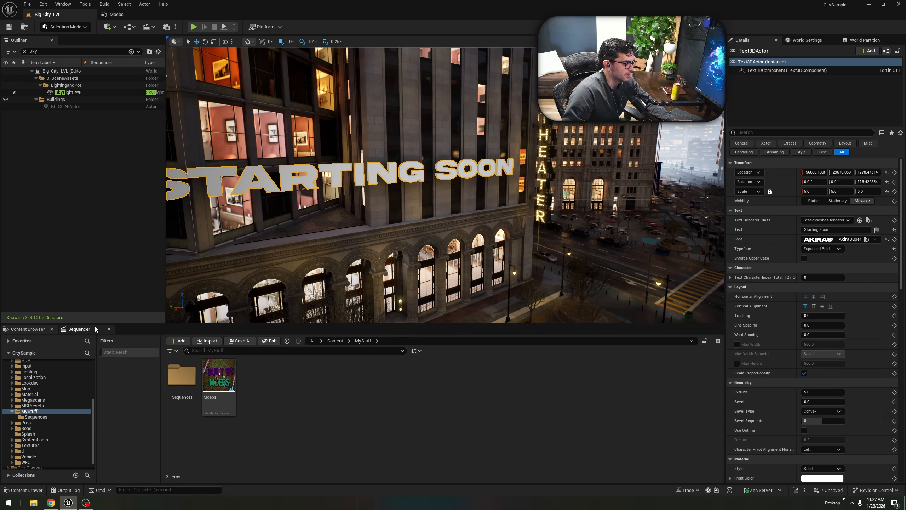
Play the sequence from frame 0090 through the camera cuts to check how the 3D text sits in the shot.
left_click(79, 329)
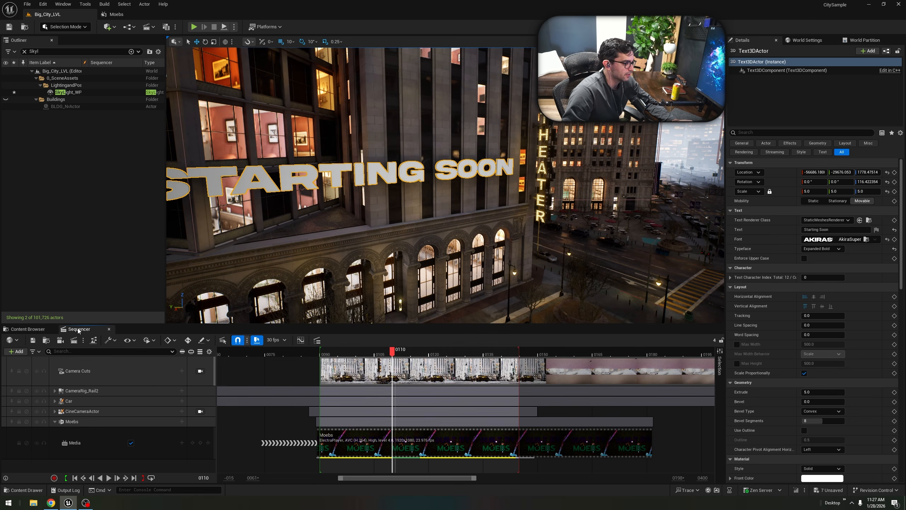
key("shift+c")
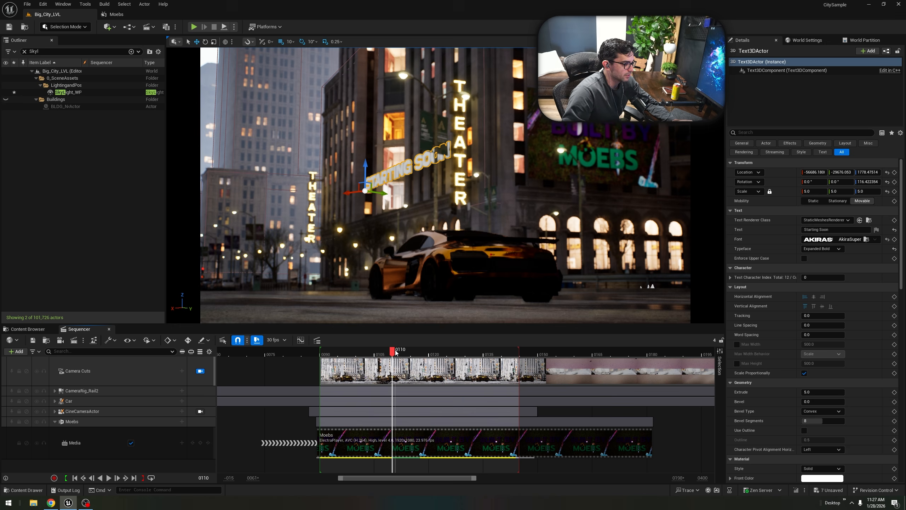
left_click_drag(392, 352, 320, 351)
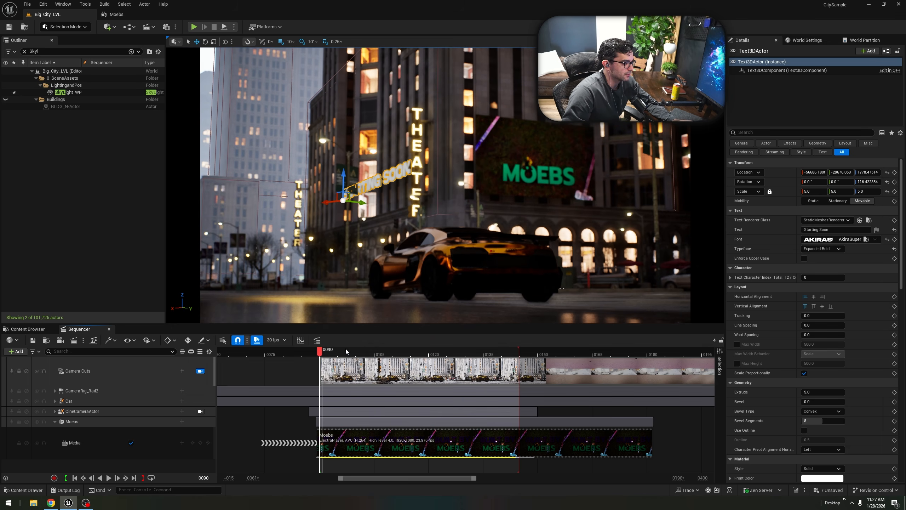
left_click(447, 293)
left_click(626, 286)
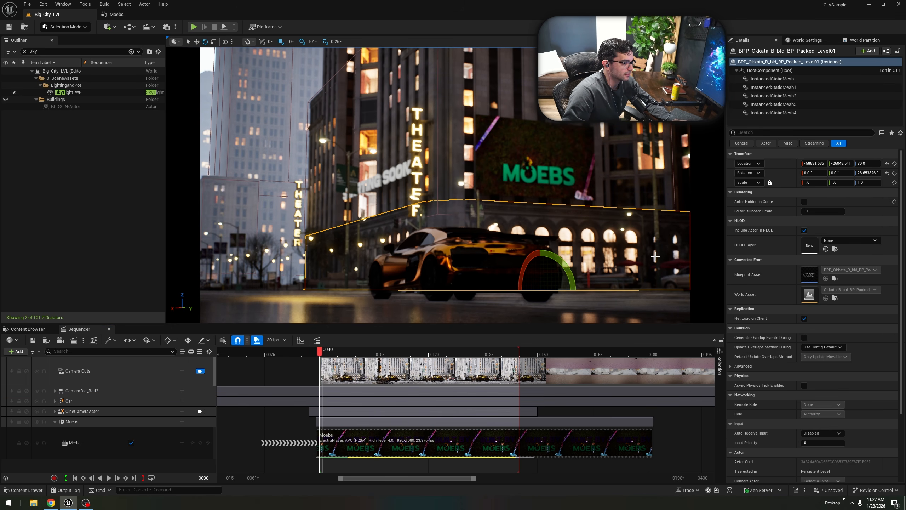
left_click(655, 247)
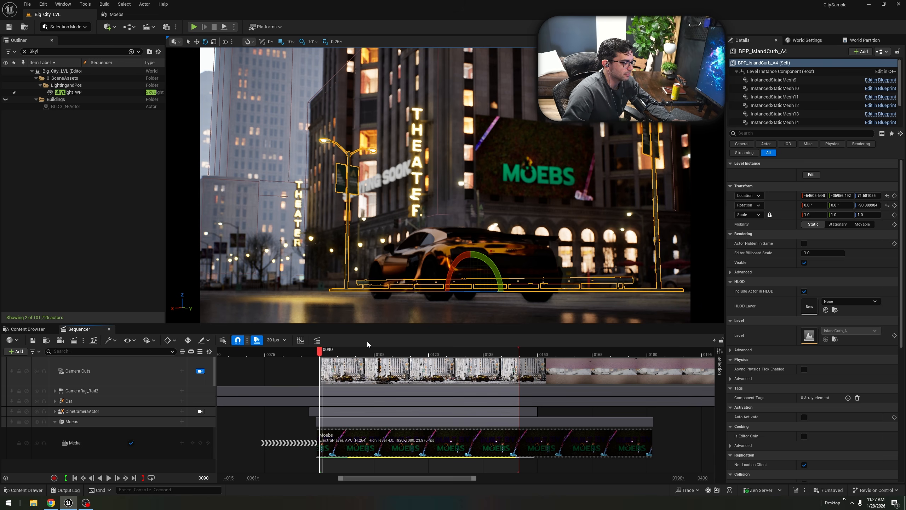
key("space")
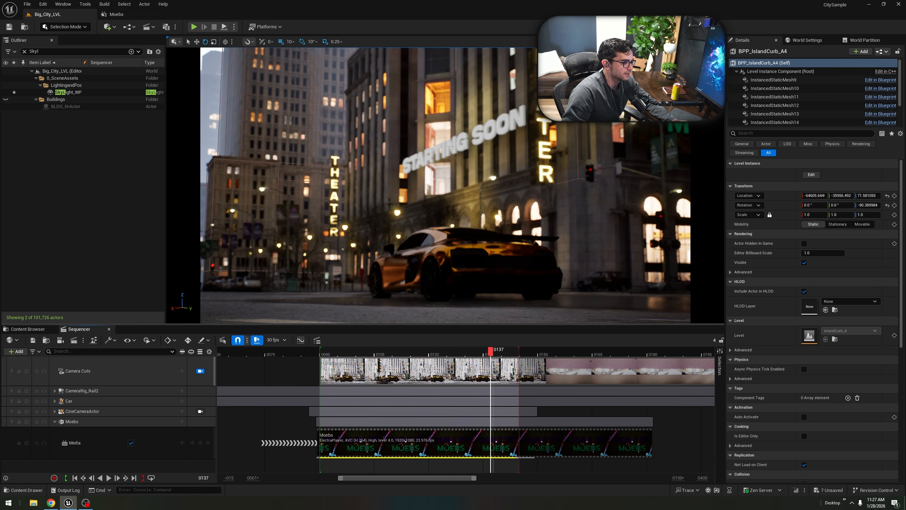
key("space")
left_click_drag(491, 353, 320, 354)
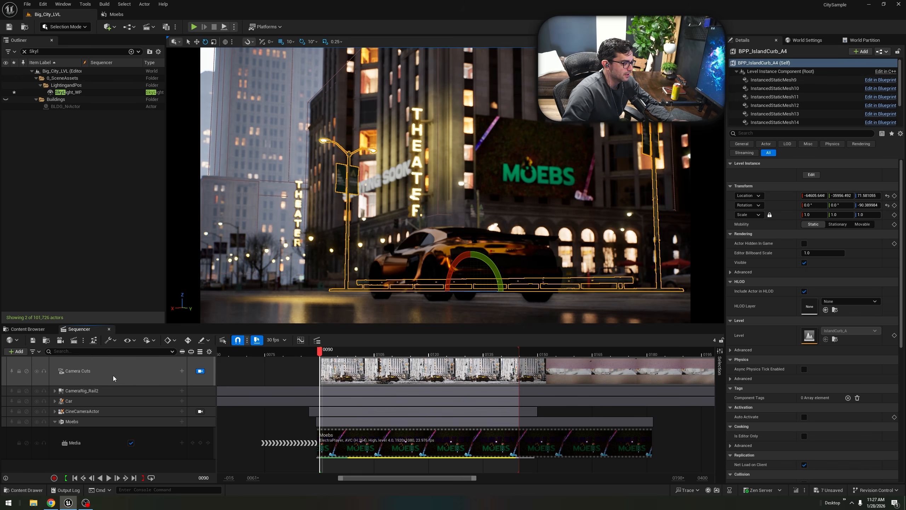
Leave the camera cuts view and raise the Starting Soon text higher up the building facade, to a Z location of about 3253.
left_click(114, 376)
left_click(40, 332)
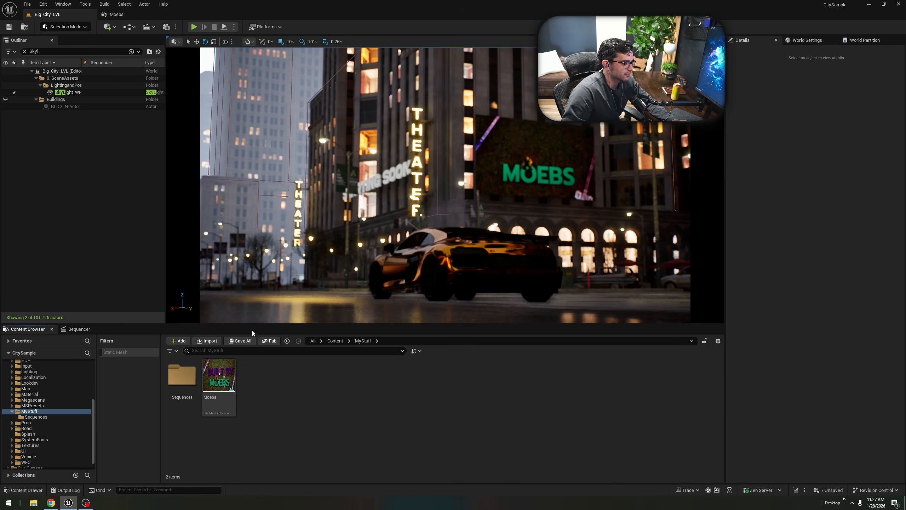
left_click(79, 331)
left_click(200, 371)
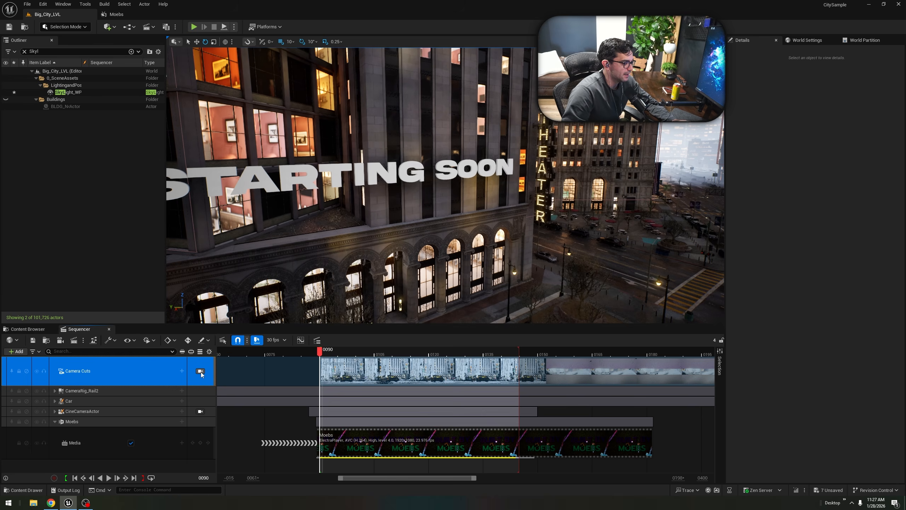
left_click(408, 171)
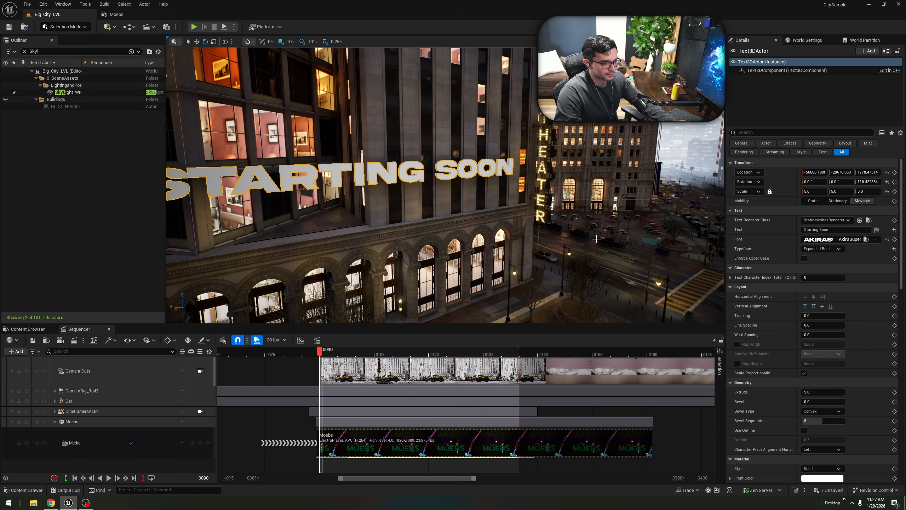
key("f")
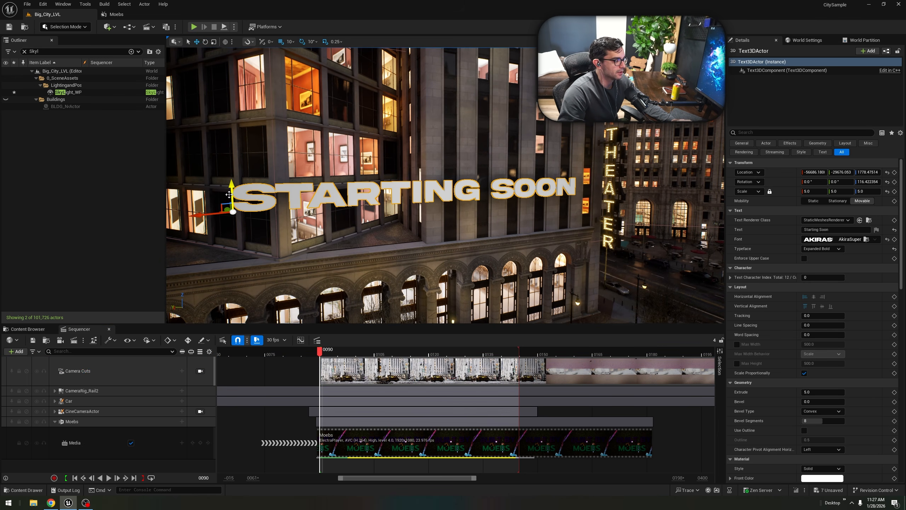
left_click_drag(230, 194, 229, 50)
mouse_move(229, 57)
right_mouse_down()
mouse_move(343, 86)
mouse_move(364, 122)
mouse_move(321, 89)
mouse_move(214, 54)
mouse_move(216, 45)
mouse_move(222, 65)
right_mouse_up()
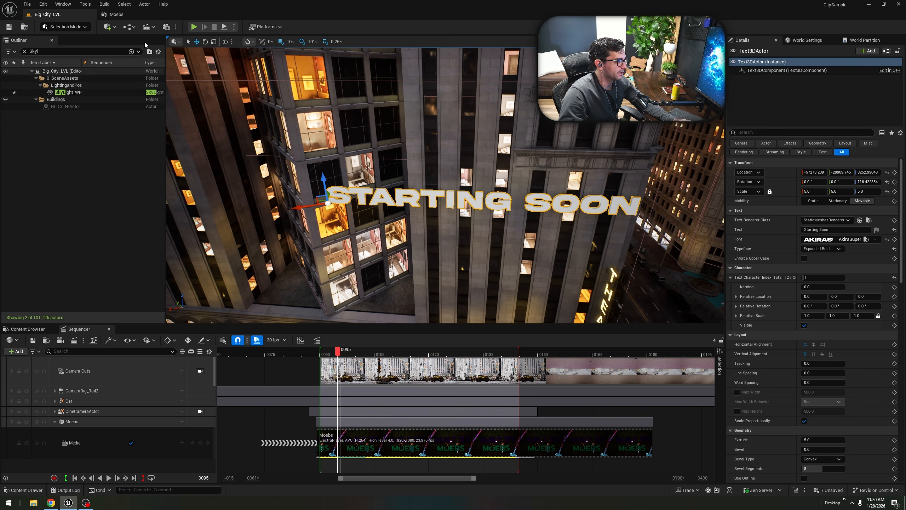
Add a Rect Light to the level in front of the Starting Soon text.
left_click(109, 27)
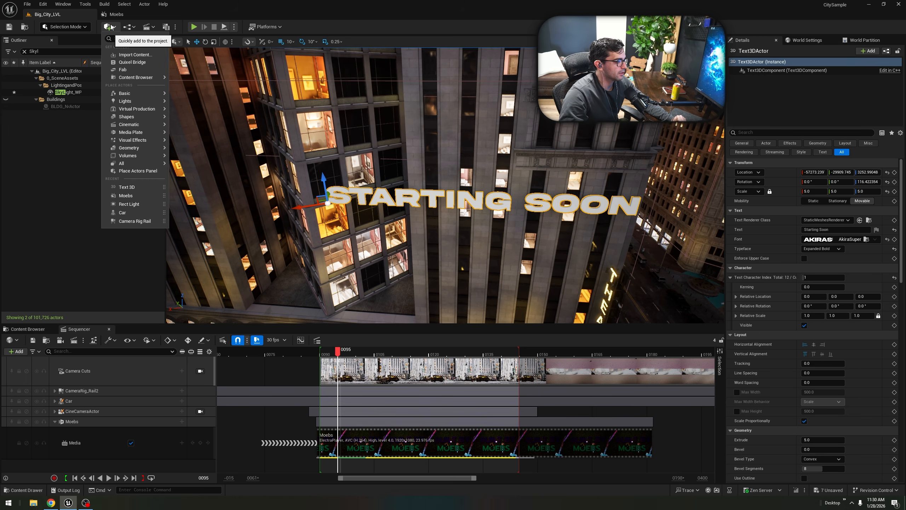
mouse_move(142, 103)
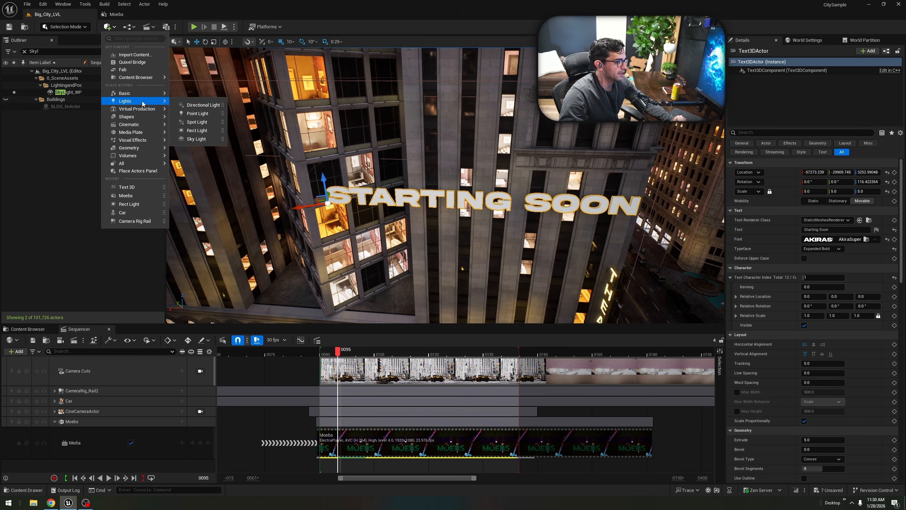
left_click(192, 131)
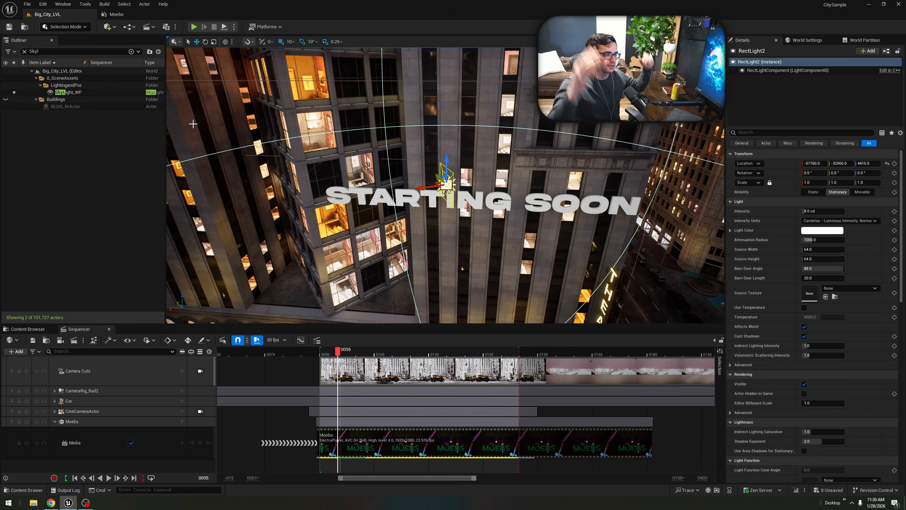
Set the Rect Light's source width and source height both to 120.
key("f")
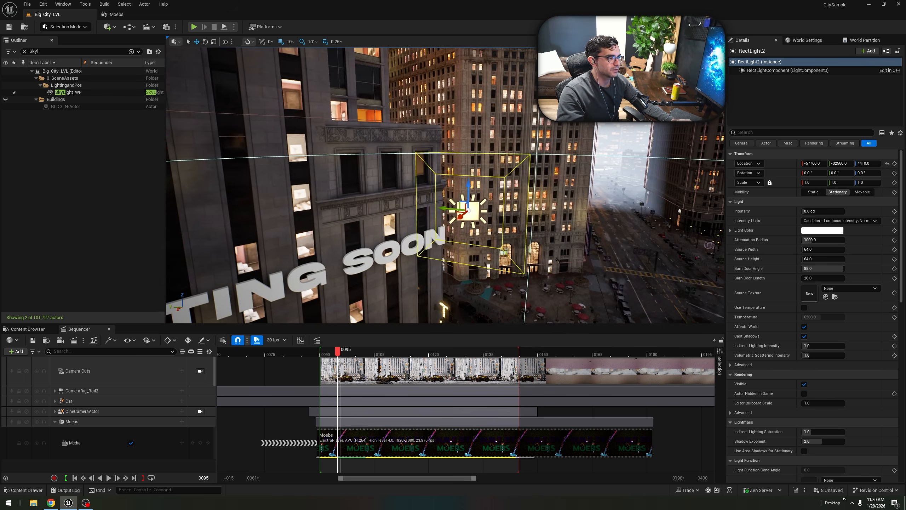
left_click(823, 249)
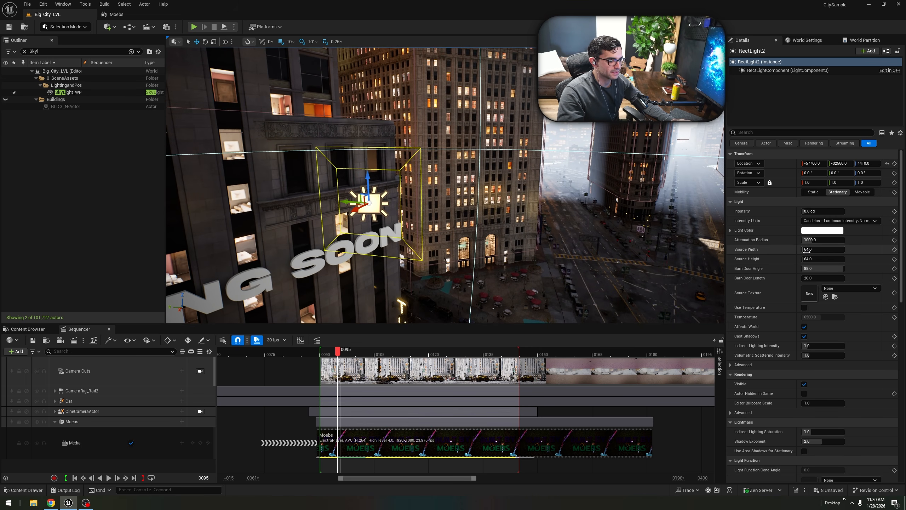
type("1000")
key("Return")
type("120")
key("Return")
left_click(823, 259)
type("144")
key("Return")
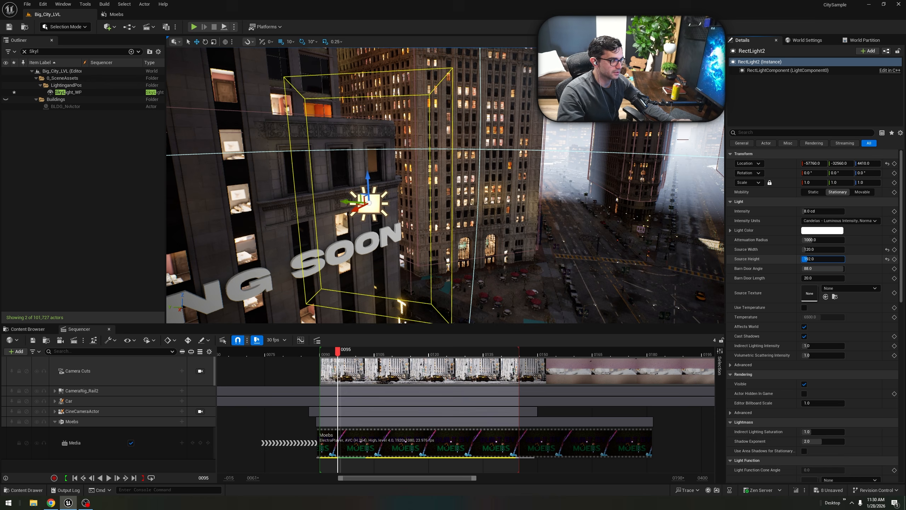
type("120")
key("Return")
Rotate the Rect Light to about -70° around Z.
right_click_drag(570, 247, 432, 171)
key("e")
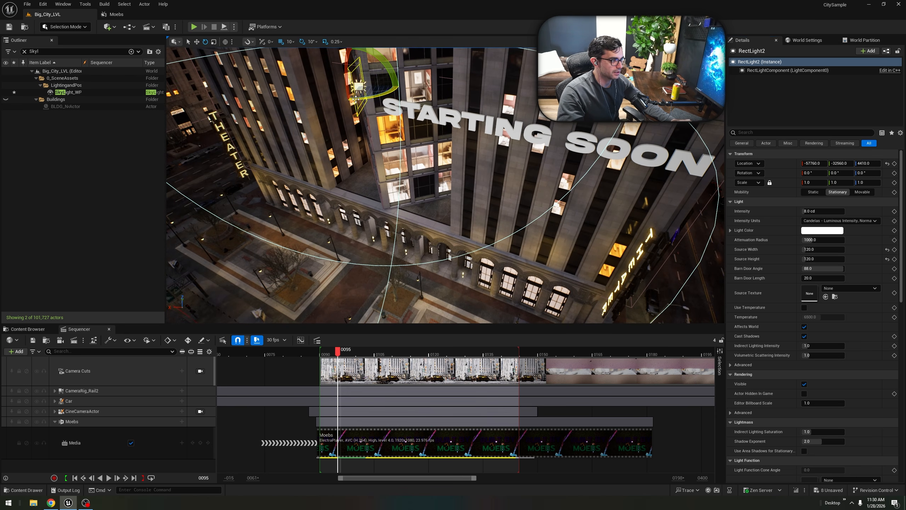
left_click_drag(355, 98, 378, 115)
right_click_drag(378, 114, 446, 122)
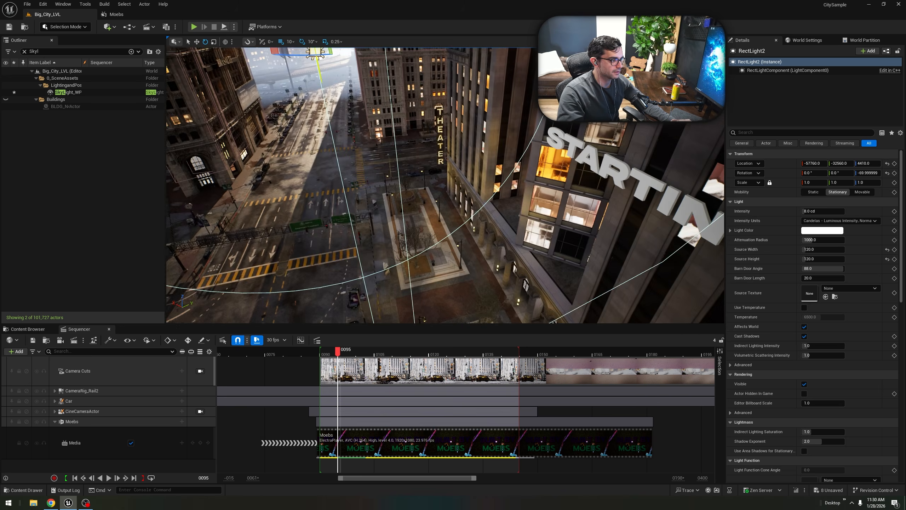
Move the Rect Light down beside the first letter of the Starting Soon text, to about X -57354, Y -30170, Z 3407.
right_click_drag(314, 102, 315, 101)
key("w")
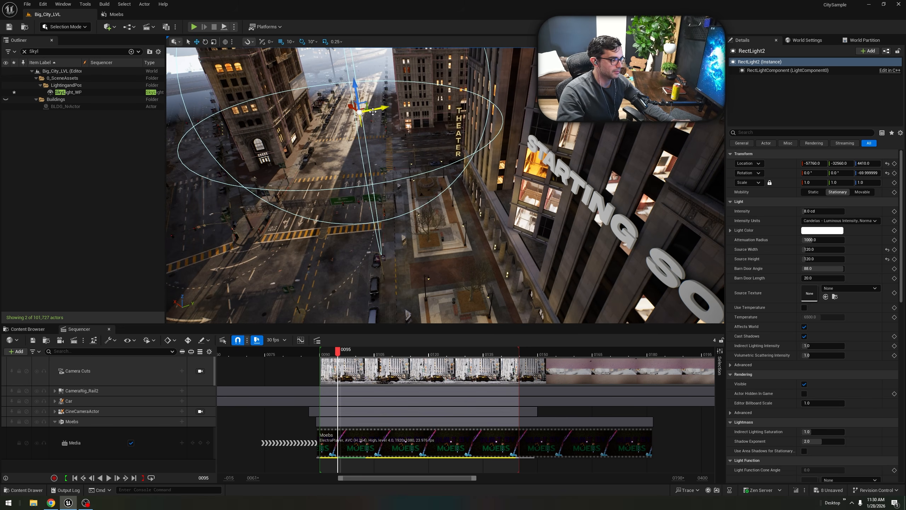
left_click_drag(360, 111, 573, 166)
key("f")
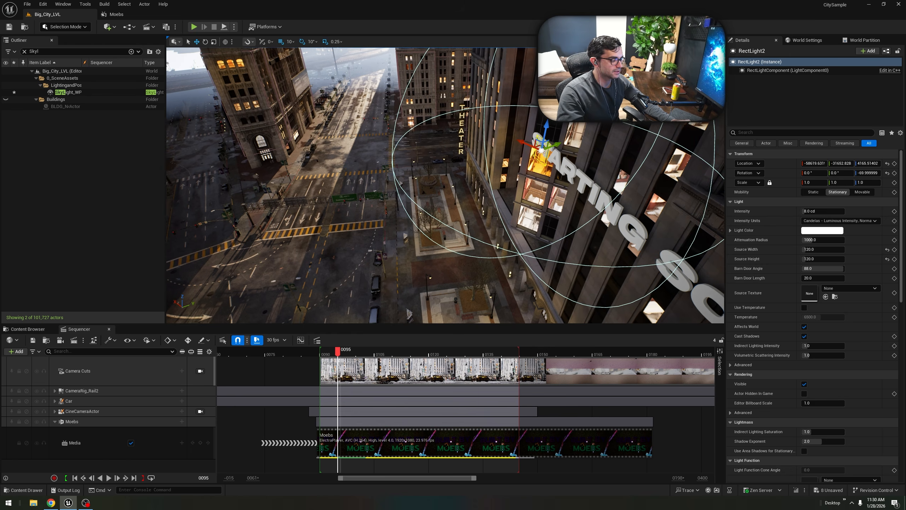
right_click_drag(500, 99, 501, 100)
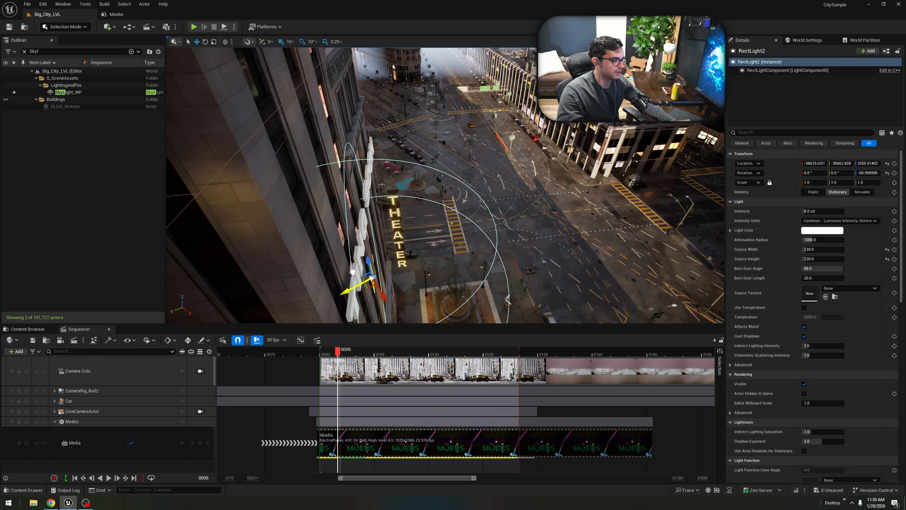
right_click_drag(500, 99, 501, 99)
right_click_drag(486, 250, 382, 255)
left_click_drag(540, 220, 436, 79)
right_click_drag(436, 79, 513, 68)
right_click_drag(575, 138, 565, 138)
left_click_drag(561, 132, 344, 193)
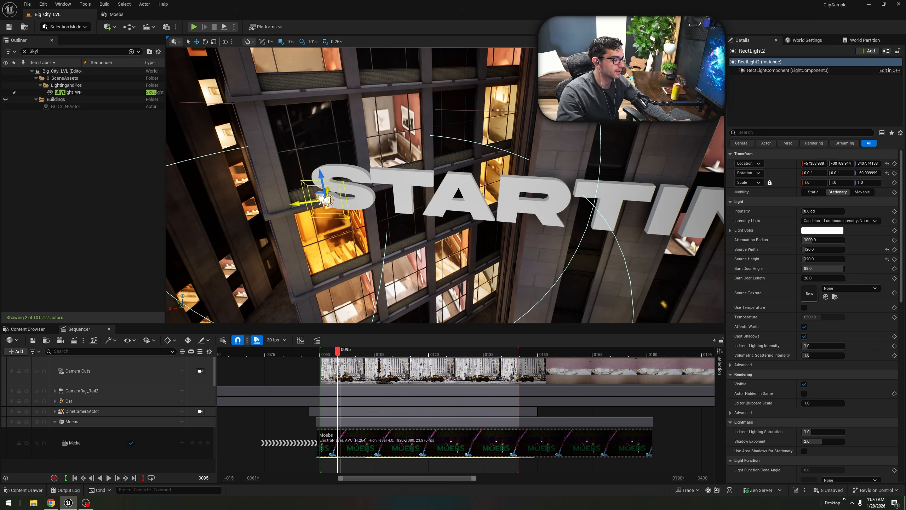
Raise the Rect Light's intensity to about 36 cd and rotate the light to about 120° around Z.
right_click_drag(345, 193, 265, 205)
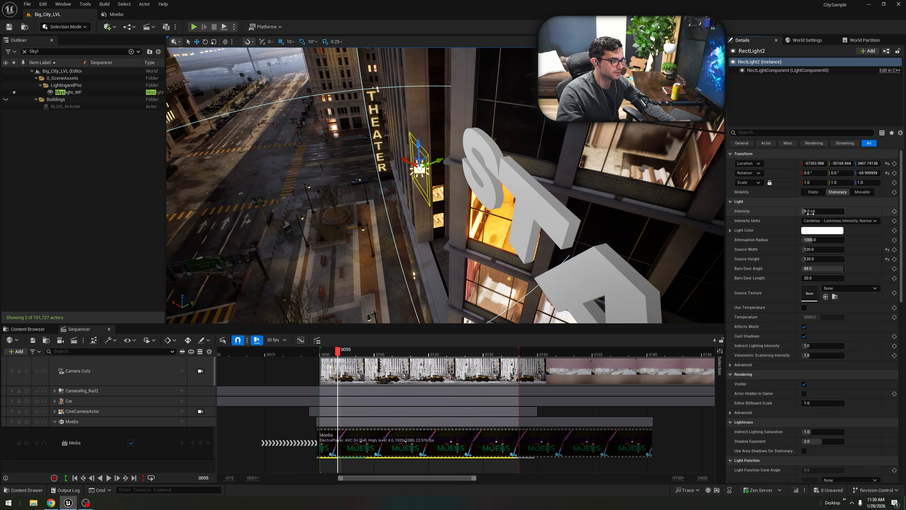
left_click_drag(811, 212, 839, 211)
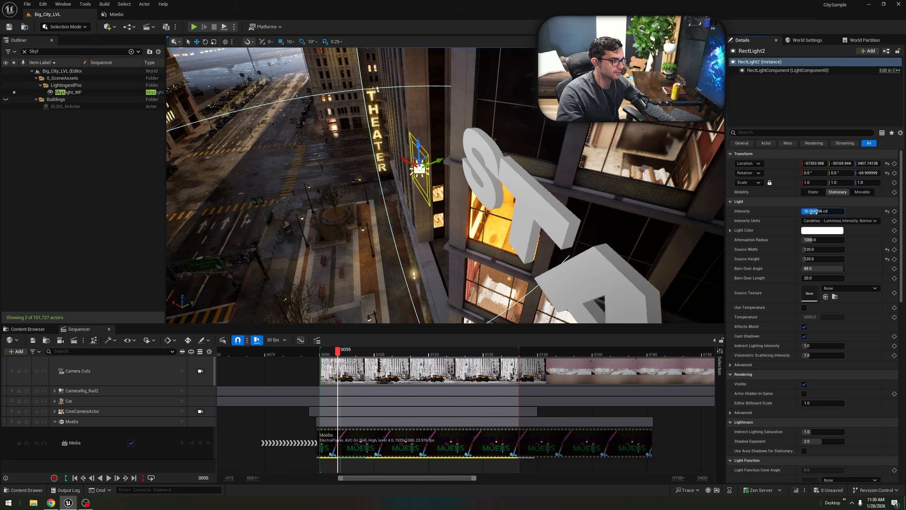
key("f")
key("e")
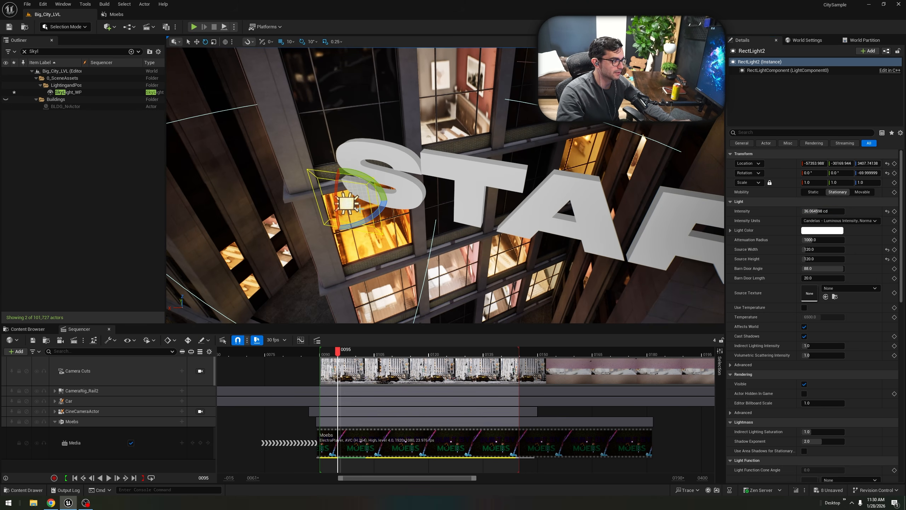
left_click_drag(356, 221, 438, 186)
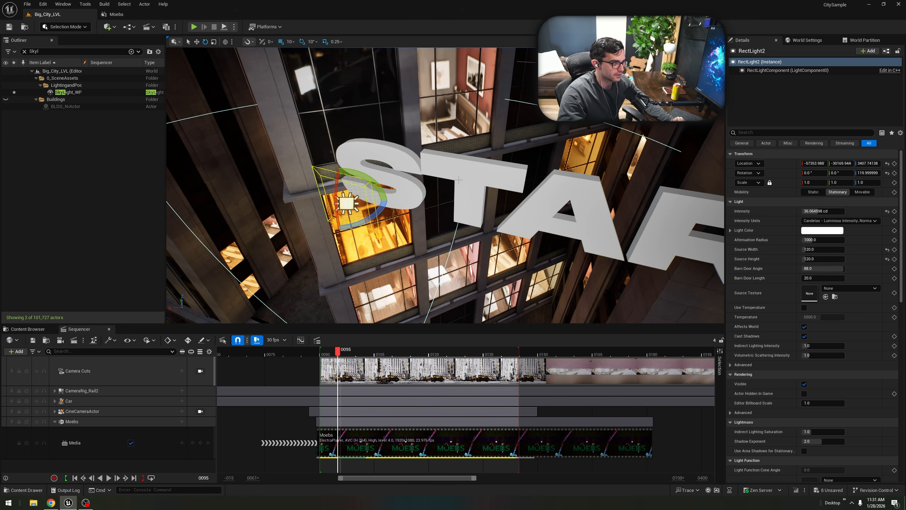
Select the Starting Soon text and set its material style to Custom.
left_click(385, 168)
scroll(859, 345, "down", 2)
scroll(858, 346, "down", 4)
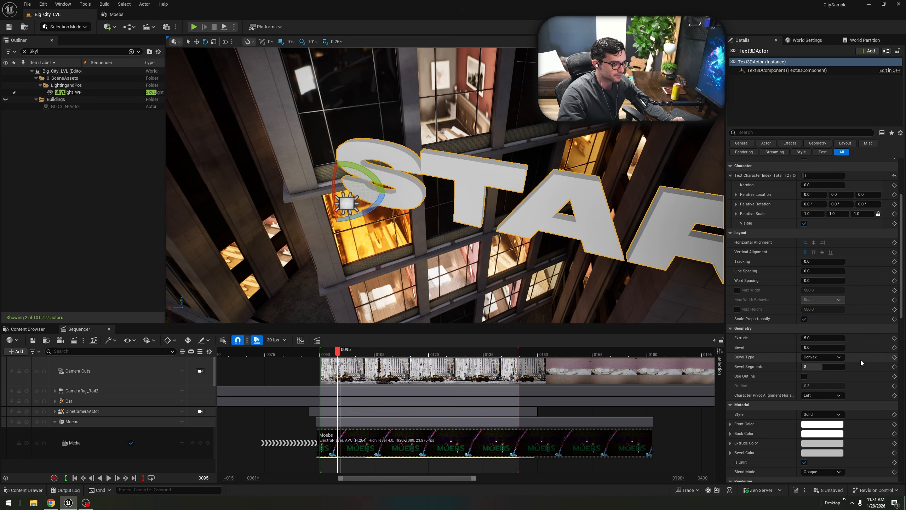
left_click(820, 391)
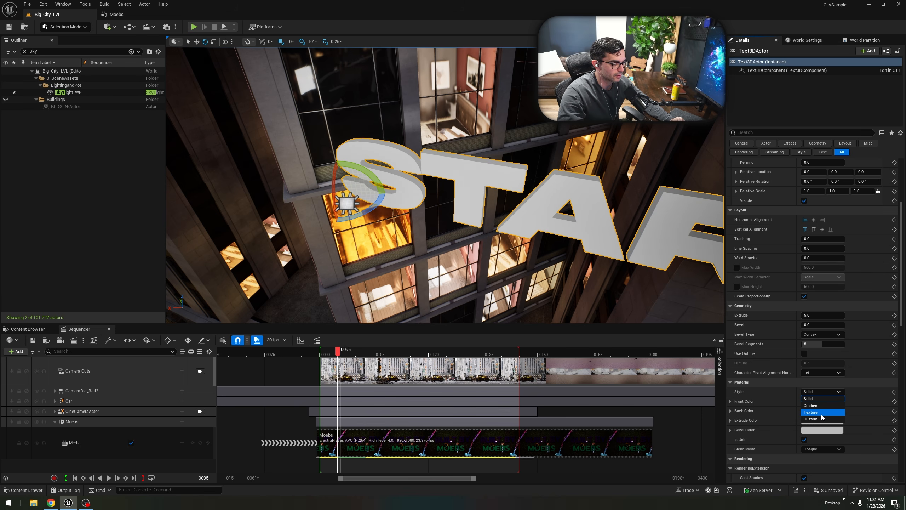
left_click(821, 420)
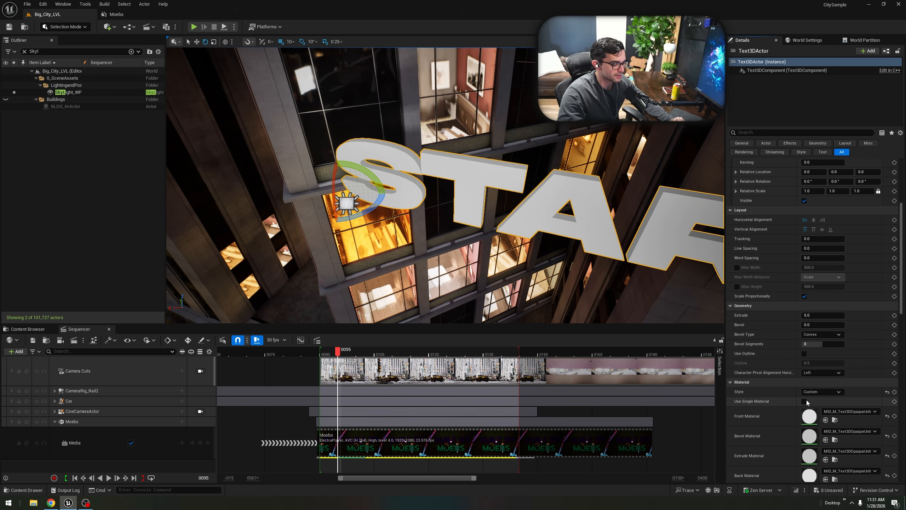
Inspect the text's front material instance and its parent material, and close the material and Moebs editors.
double_click(810, 418)
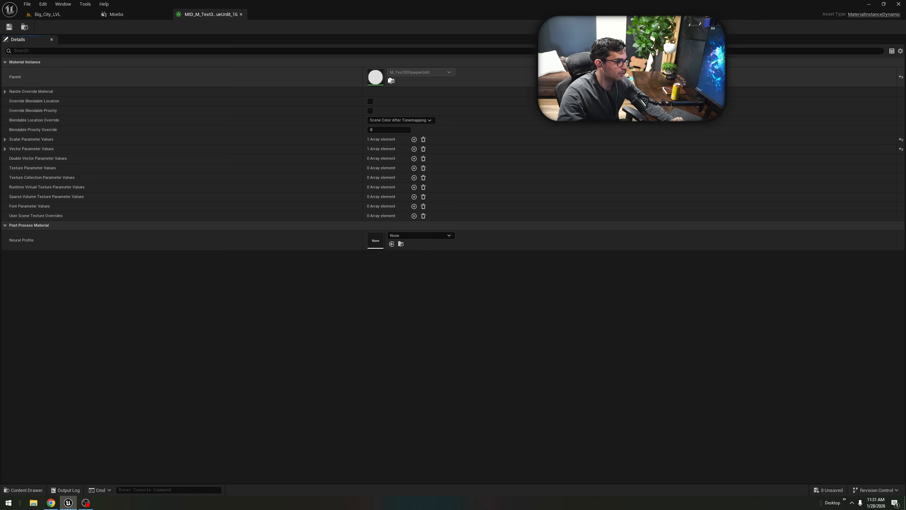
double_click(373, 82)
left_click(132, 14)
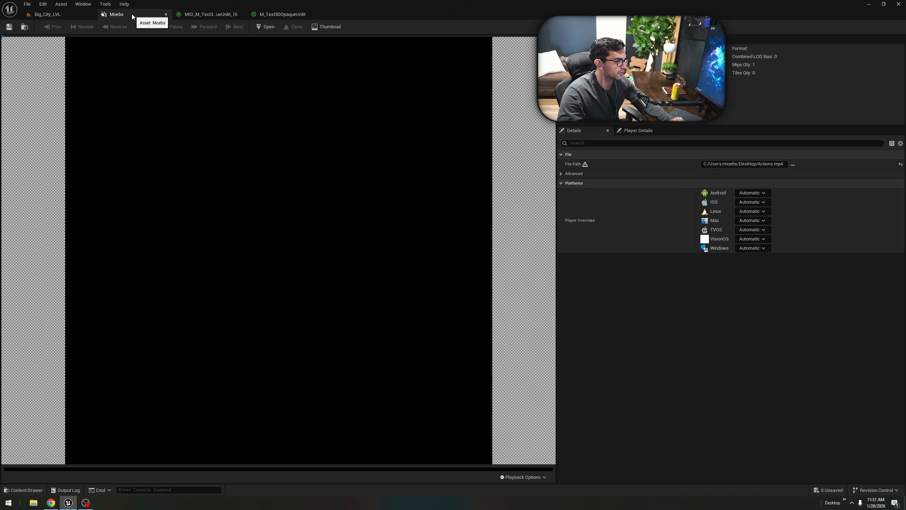
left_click(196, 15)
middle_click(261, 16)
left_click(241, 14)
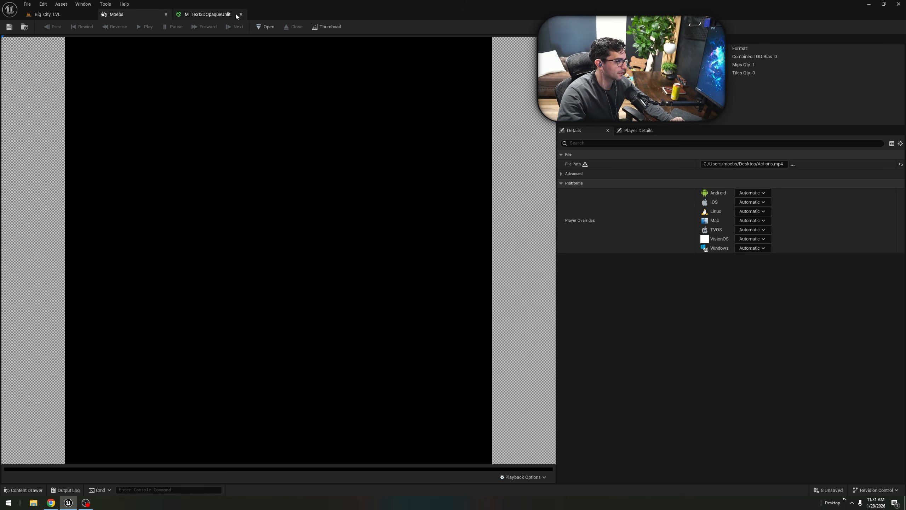
left_click(166, 14)
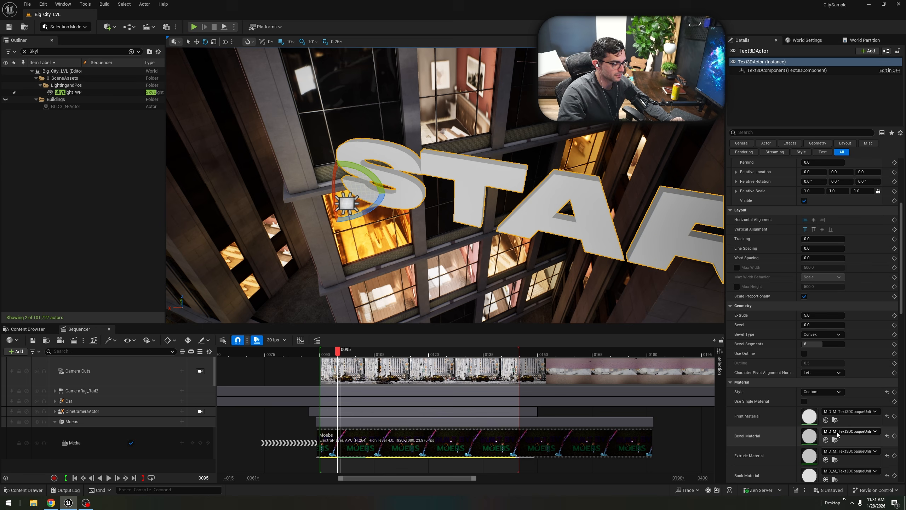
Create a new material named M_Letters in the MyStuff content folder.
left_click(28, 329)
right_click(297, 387)
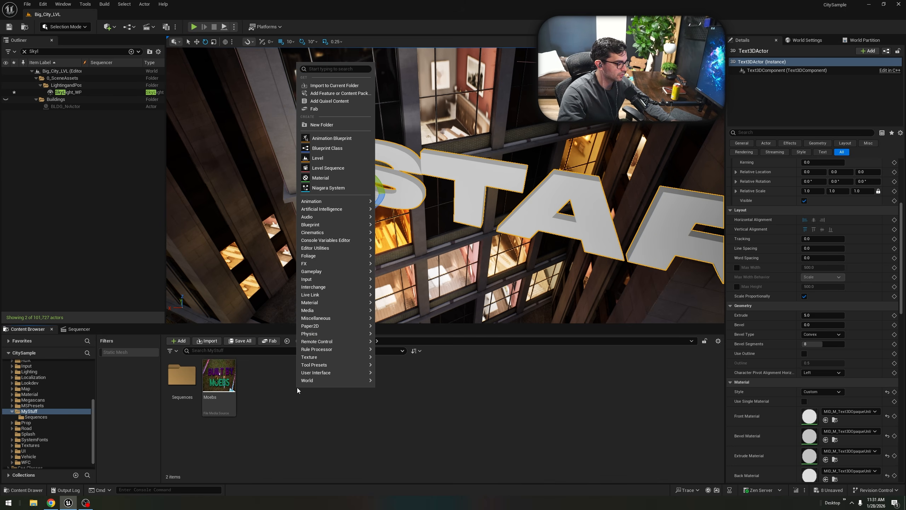
left_click(280, 436)
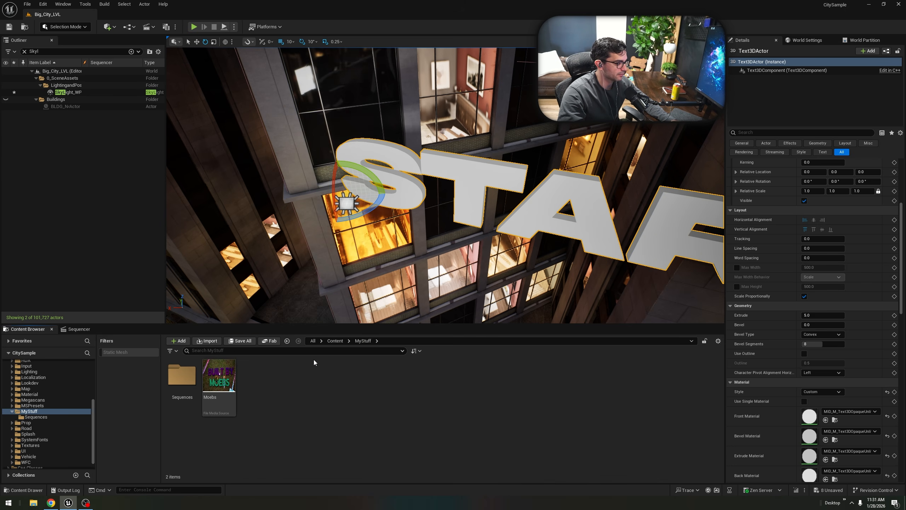
right_click(280, 411)
left_click(314, 202)
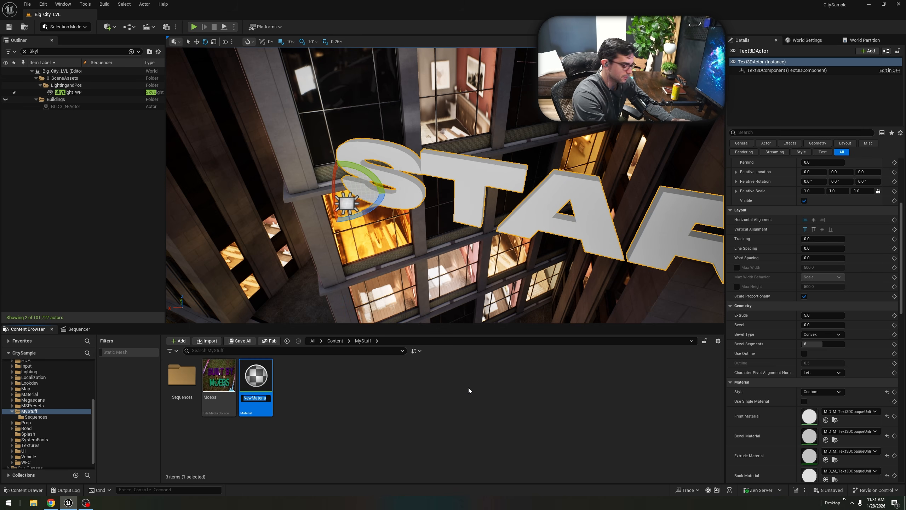
type("M_Letters")
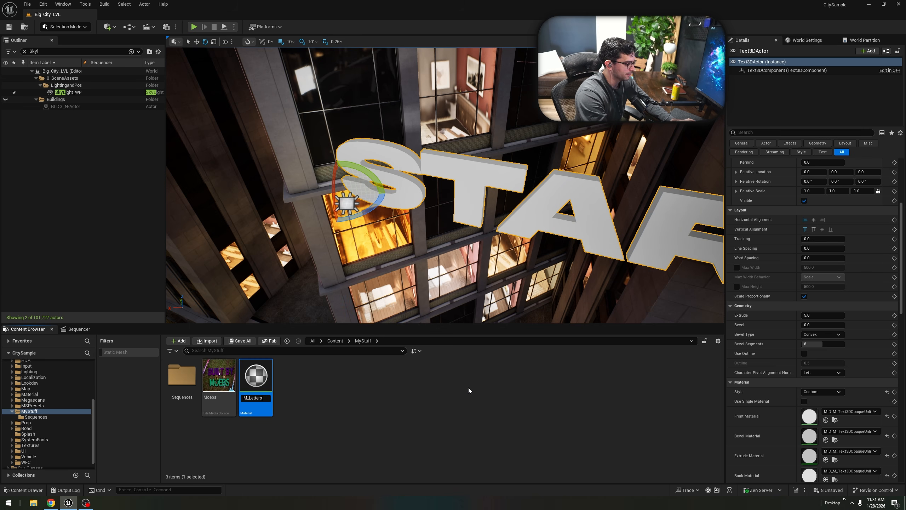
key("Return")
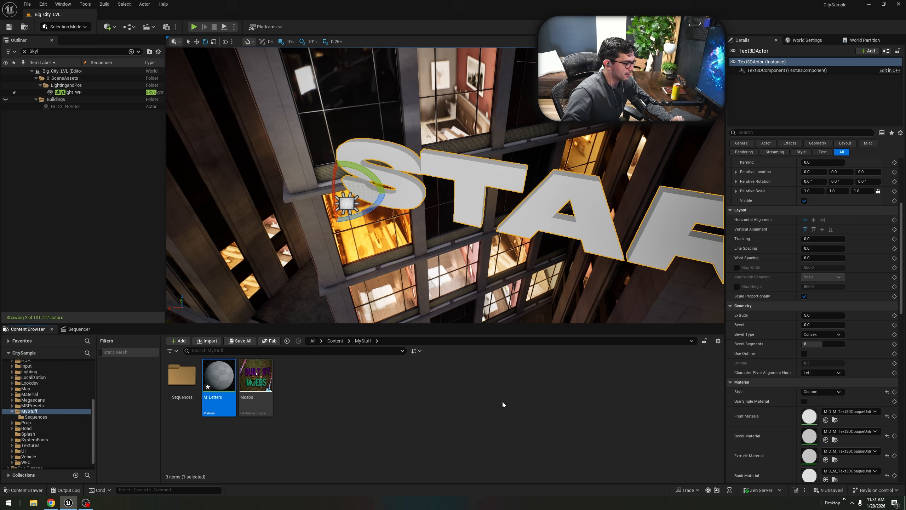
Open the M_Letters material and set its base color to orange.
double_click(208, 378)
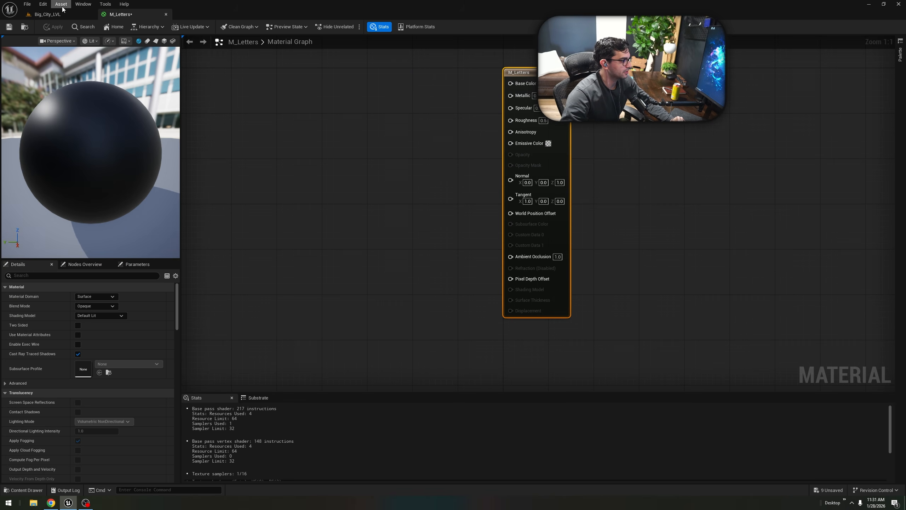
left_click(541, 84)
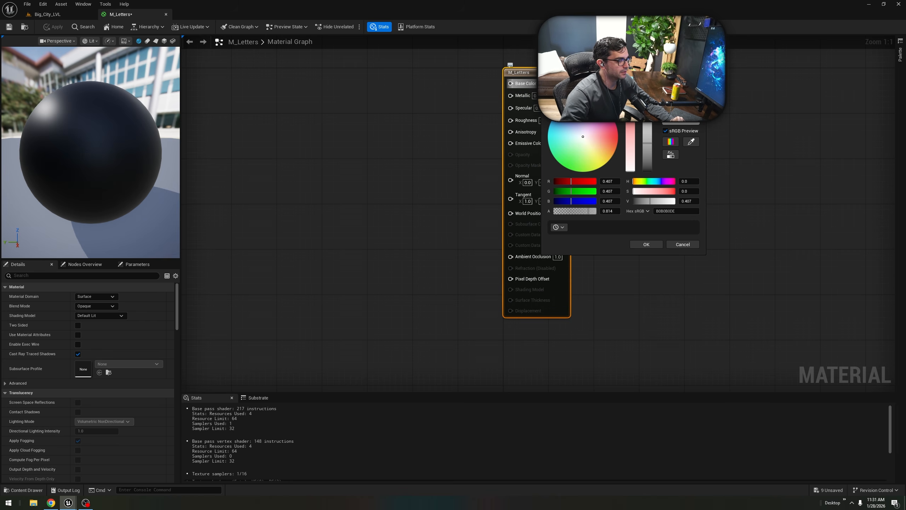
left_click_drag(608, 153, 617, 147)
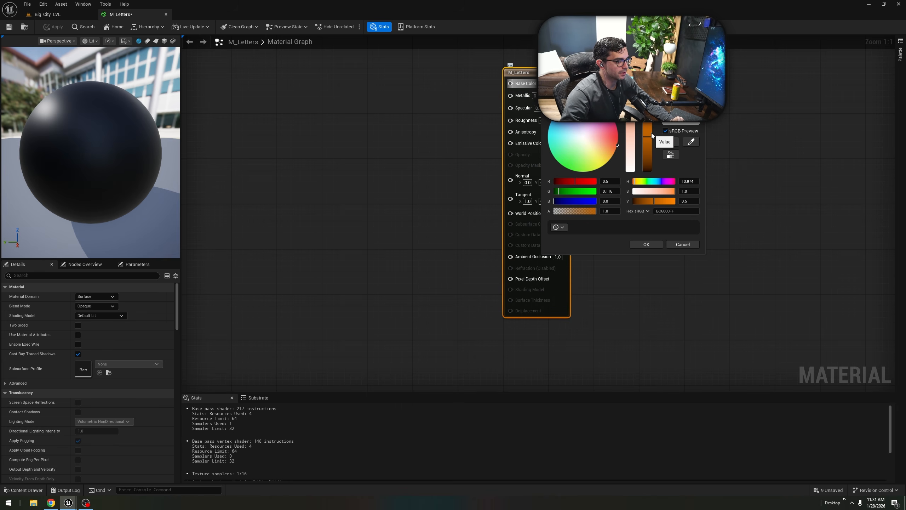
left_click(647, 245)
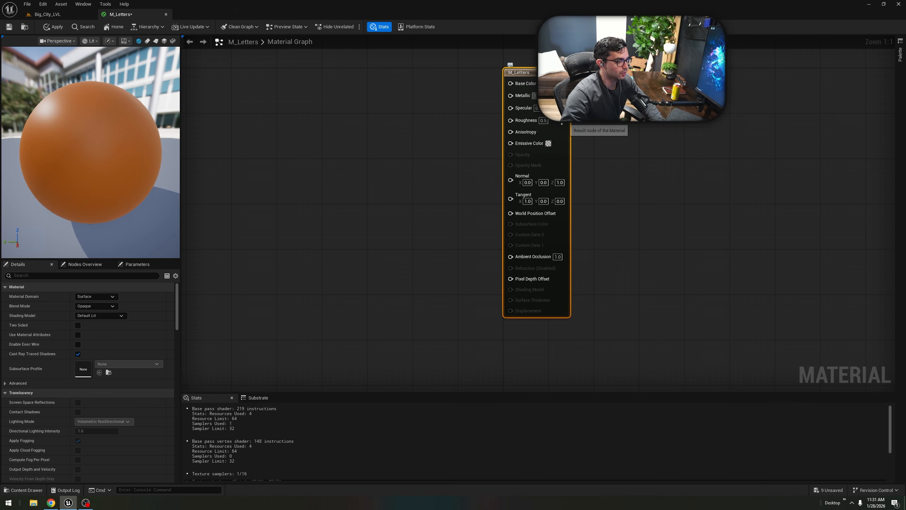
Set the M_Letters metallic value to 1 and its roughness to 0.4, and apply the material changes.
key("Return")
left_click(543, 121)
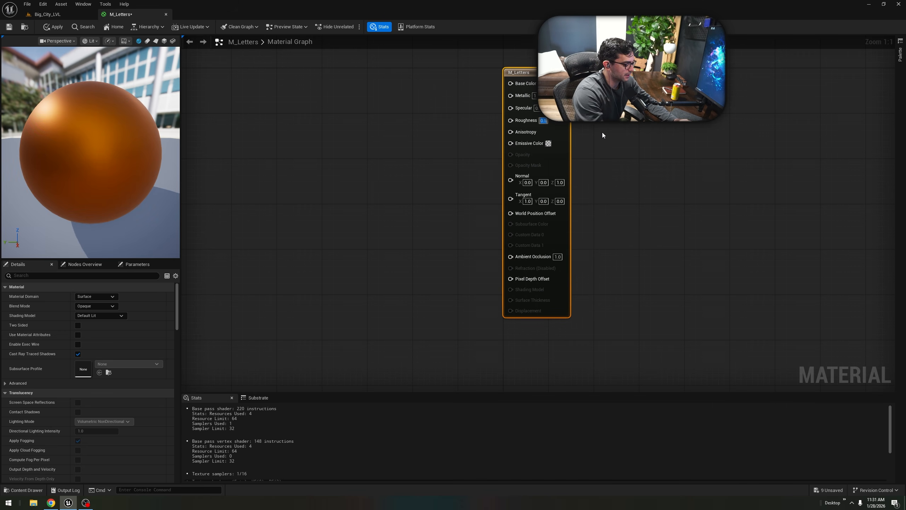
type("0.4")
key("Return")
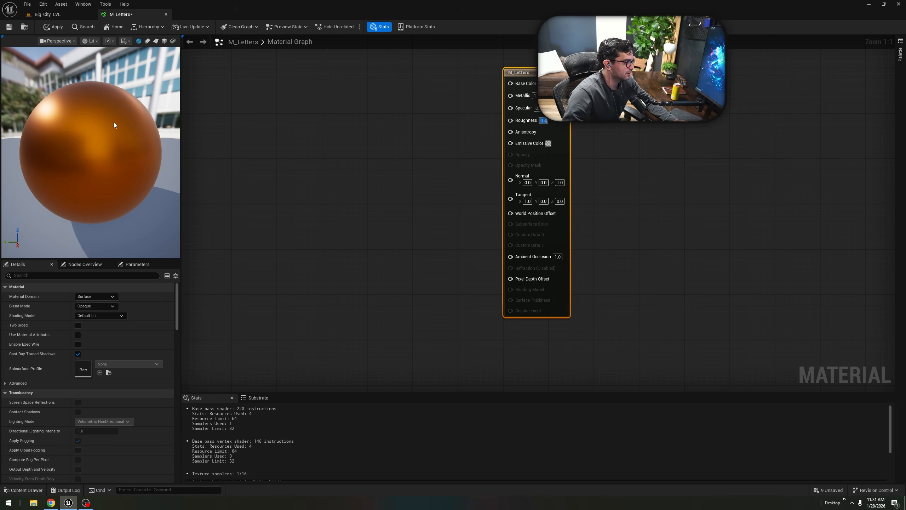
left_click(51, 25)
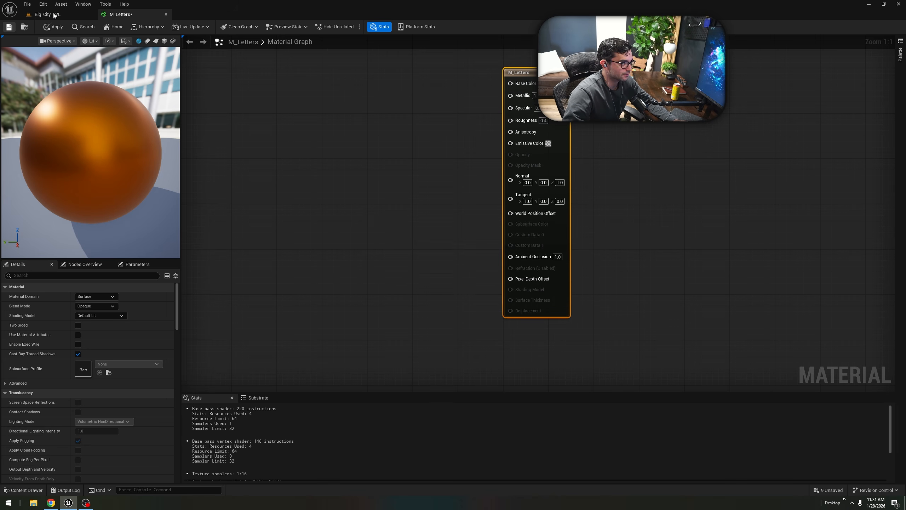
Return to the city level and assign M_Letters to the text's front, bevel, extrude and back materials.
left_click(53, 14)
right_click_drag(464, 246, 468, 221)
left_click_drag(222, 384, 811, 415)
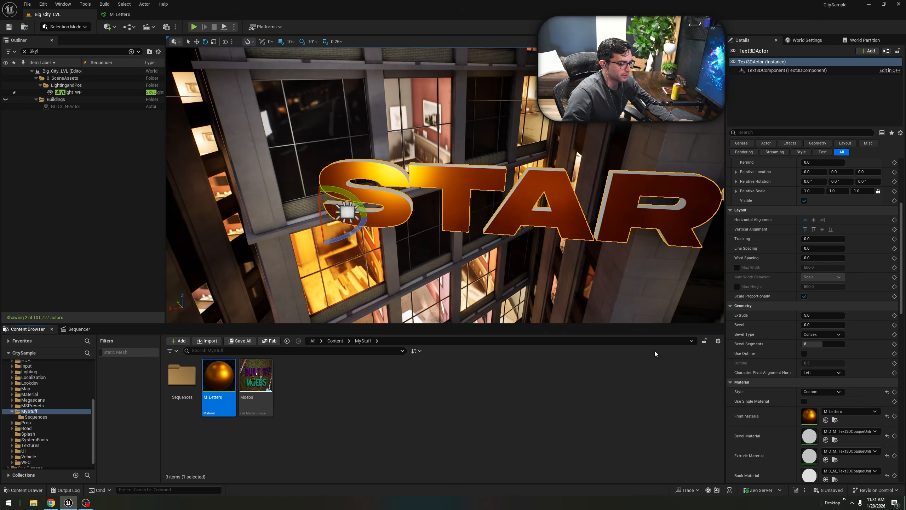
mouse_move(518, 260)
right_mouse_down()
mouse_move(621, 252)
mouse_move(518, 261)
right_mouse_up()
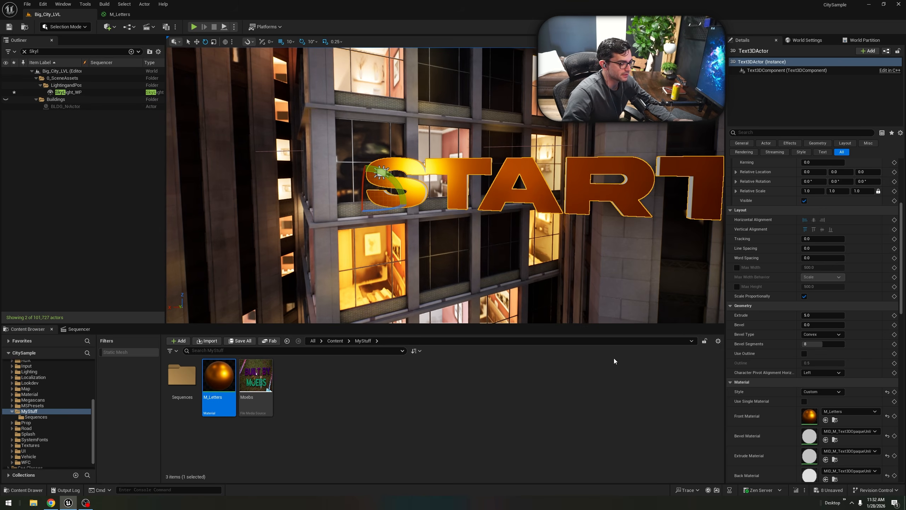
scroll(830, 437, "down", 2)
left_click_drag(219, 377, 808, 450)
scroll(438, 209, "up", 5)
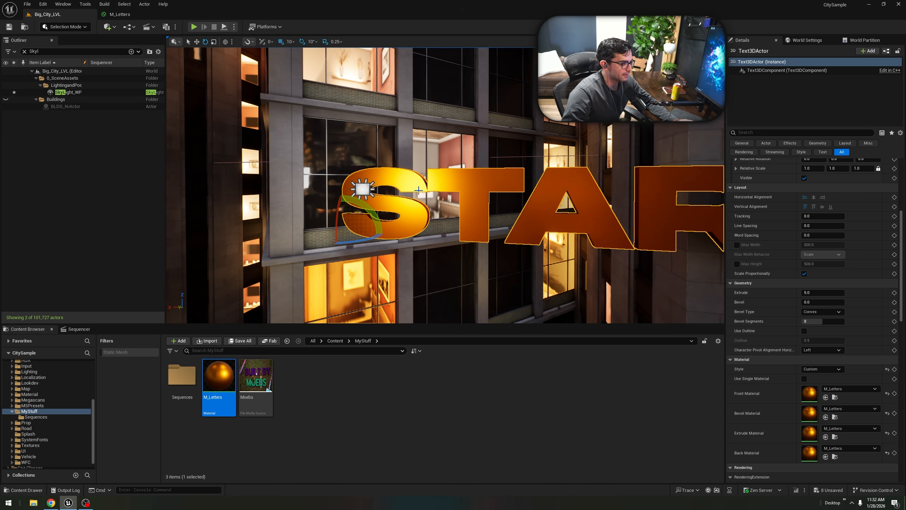
Find RectLight2, the light at the start of the 3D text, in the level and add it to the level sequence.
right_click_drag(419, 190, 387, 200)
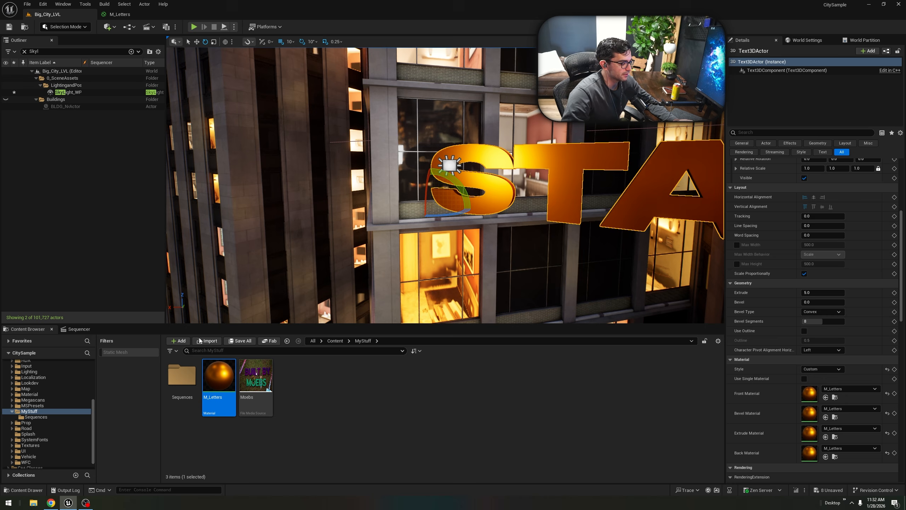
left_click(79, 329)
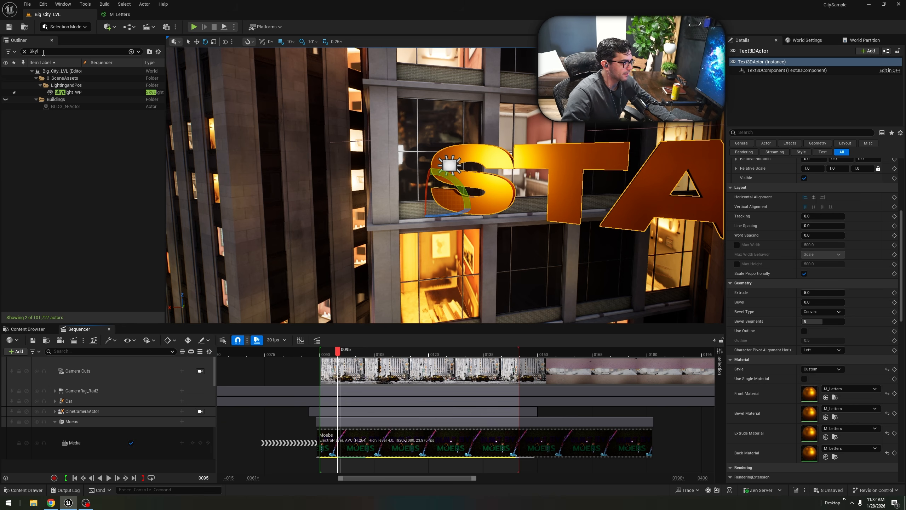
left_click(24, 51)
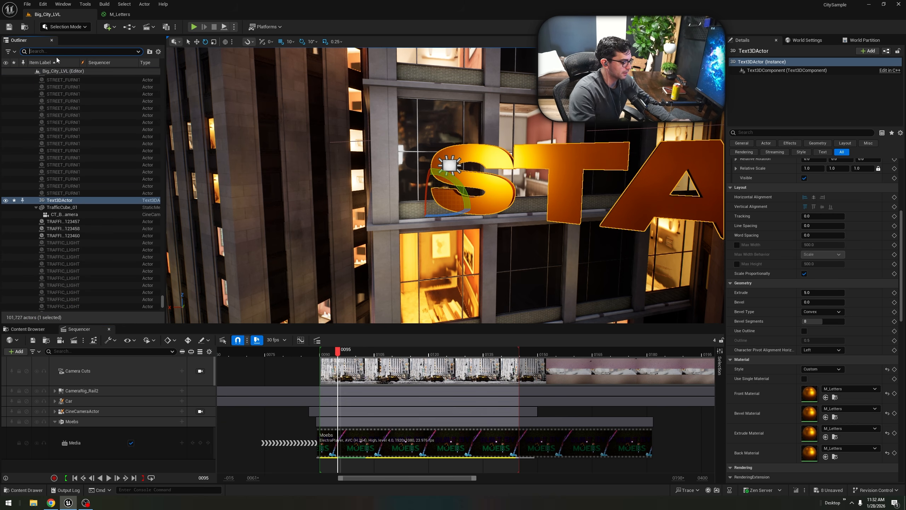
type("Rect")
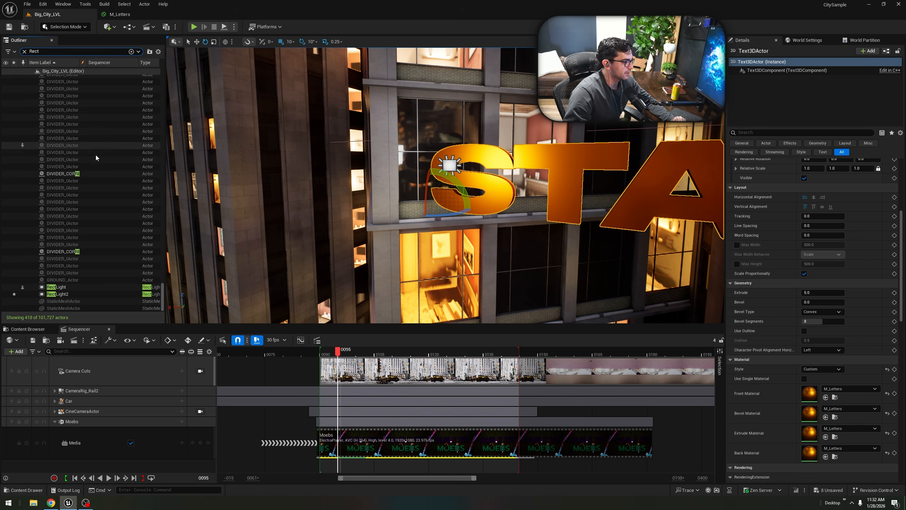
left_click(75, 289)
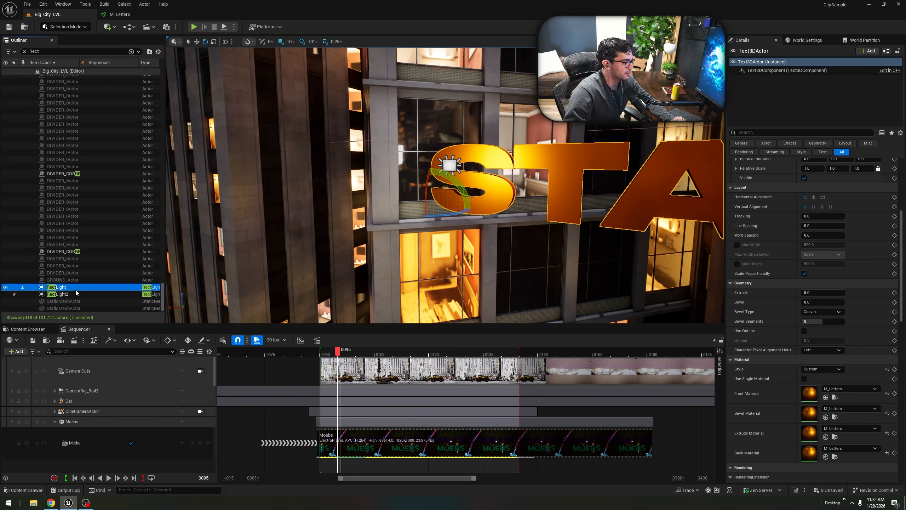
double_click(62, 294)
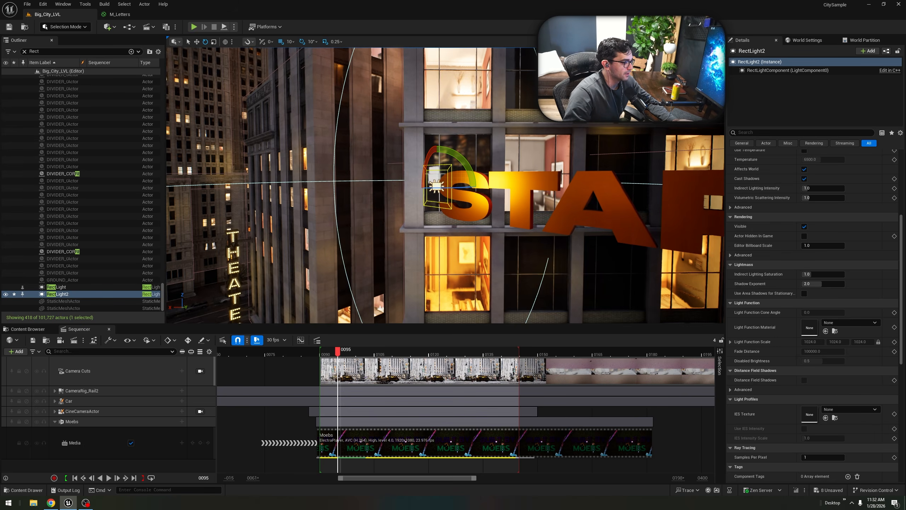
left_click_drag(57, 297, 88, 408)
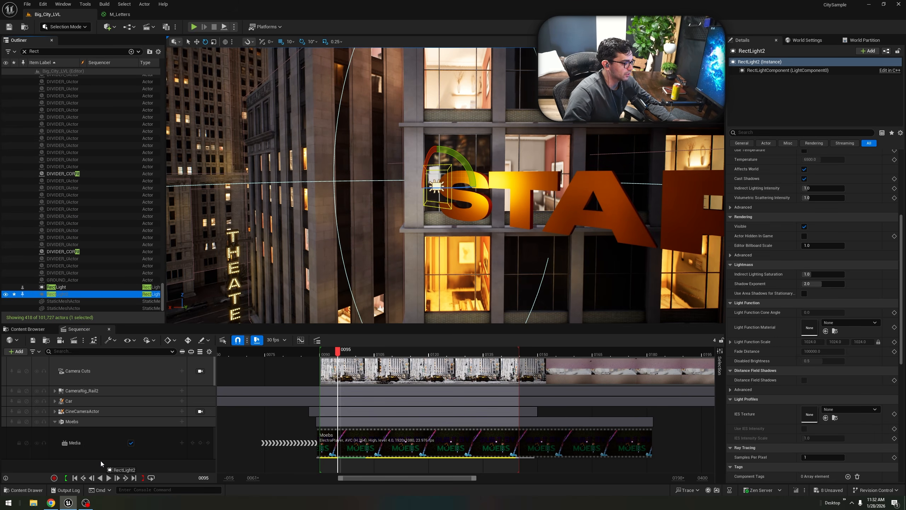
left_click_drag(102, 457, 102, 457)
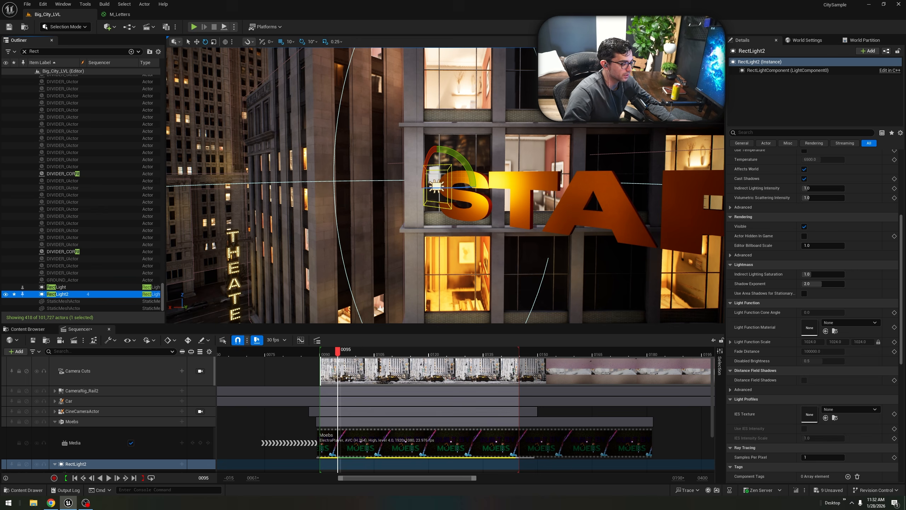
Add a Transform track to RectLight2 in the sequence and key its position at frame 90.
left_click_drag(340, 351, 320, 351)
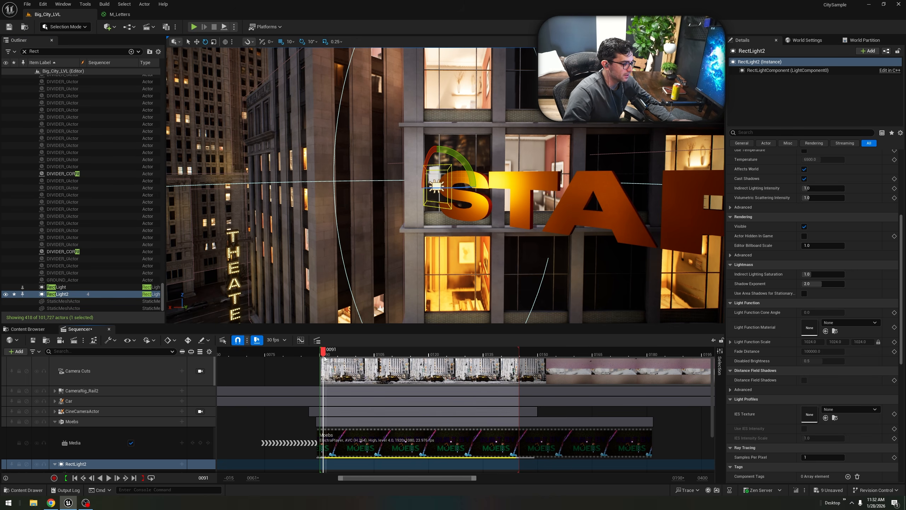
scroll(119, 400, "down", 3)
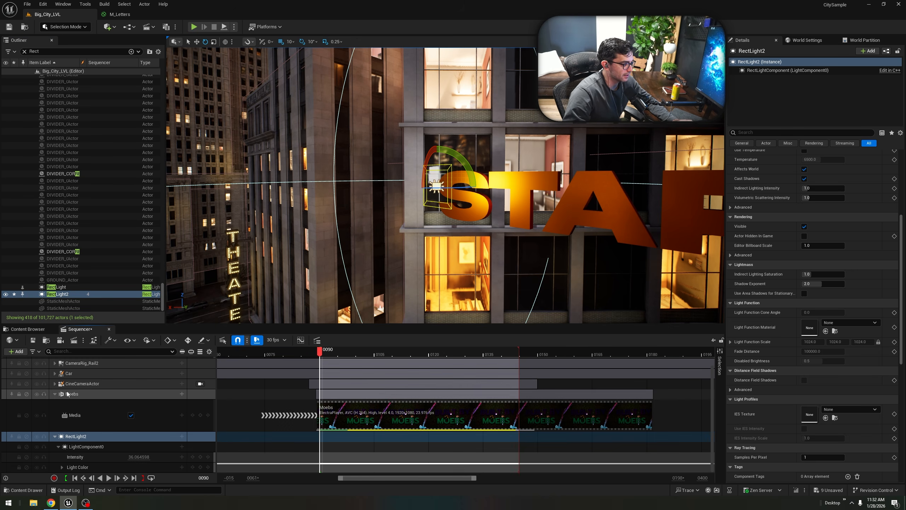
left_click(55, 394)
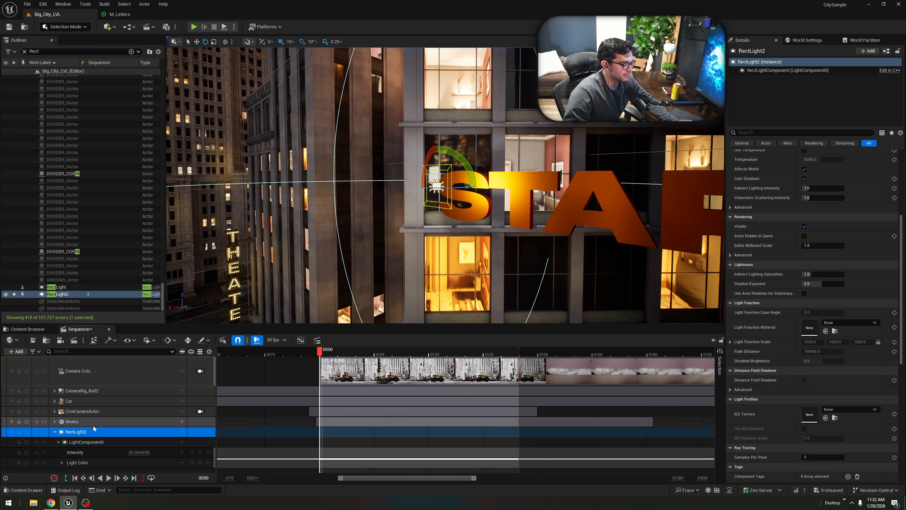
left_click(182, 432)
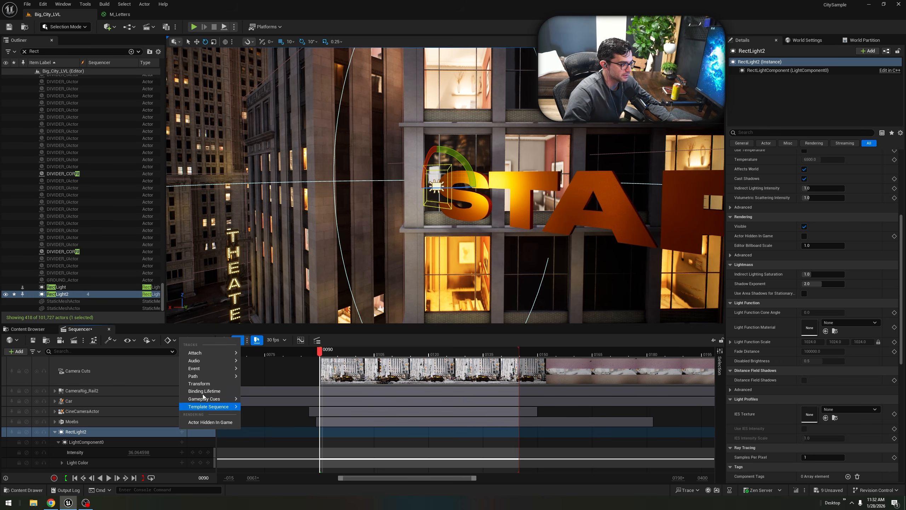
left_click(199, 383)
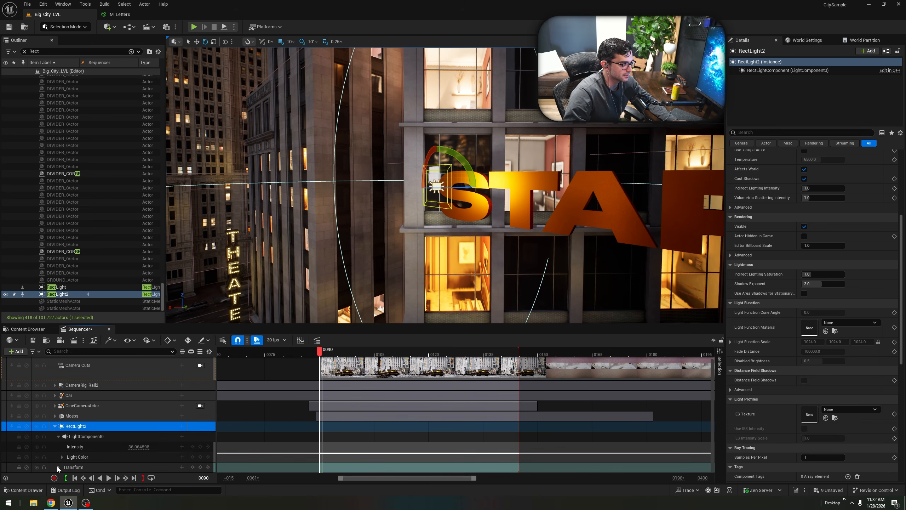
left_click(200, 467)
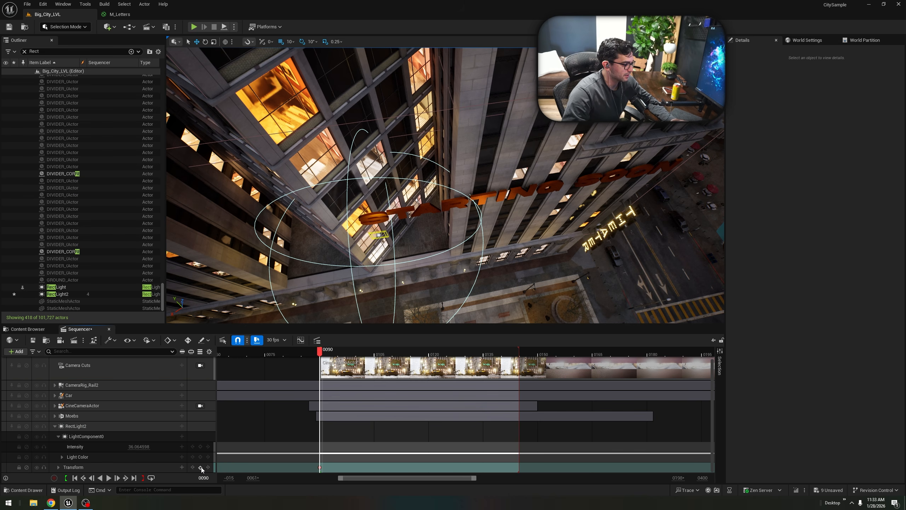
At frame 145, move RectLight2 along the text past its far end, to about X -60264, Y -31770, and key its transform.
left_click_drag(416, 365, 523, 363)
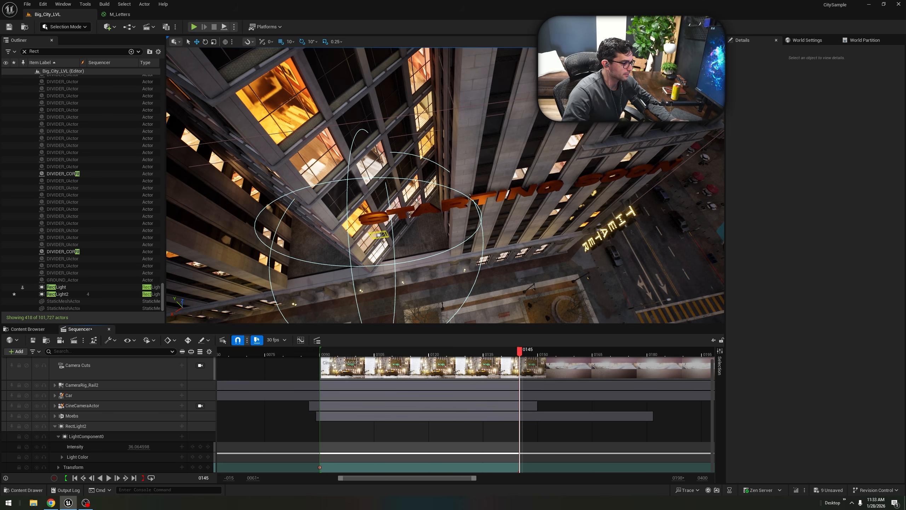
left_click(383, 234)
left_click(379, 235)
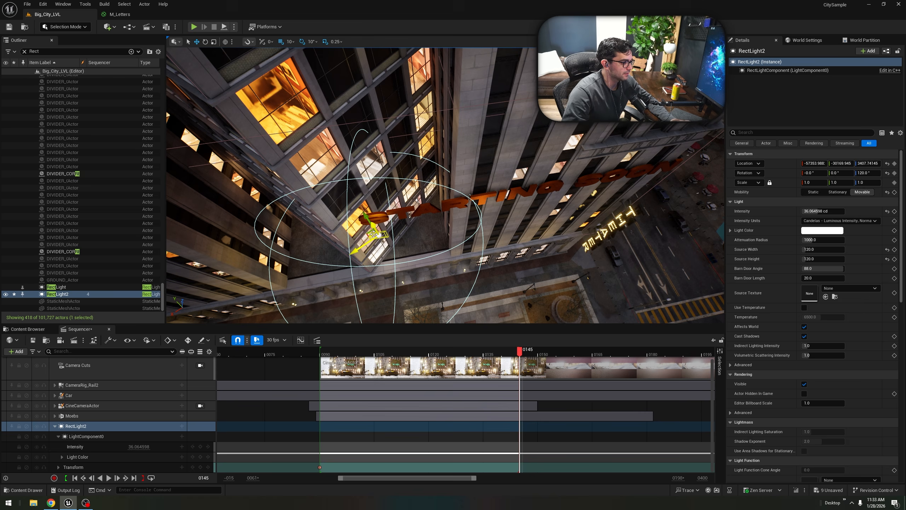
left_click_drag(369, 233, 687, 187)
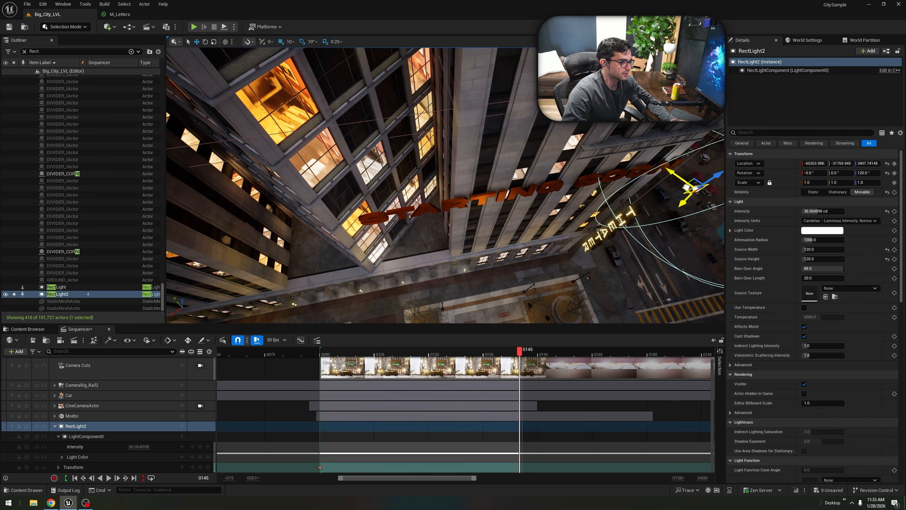
left_click(200, 467)
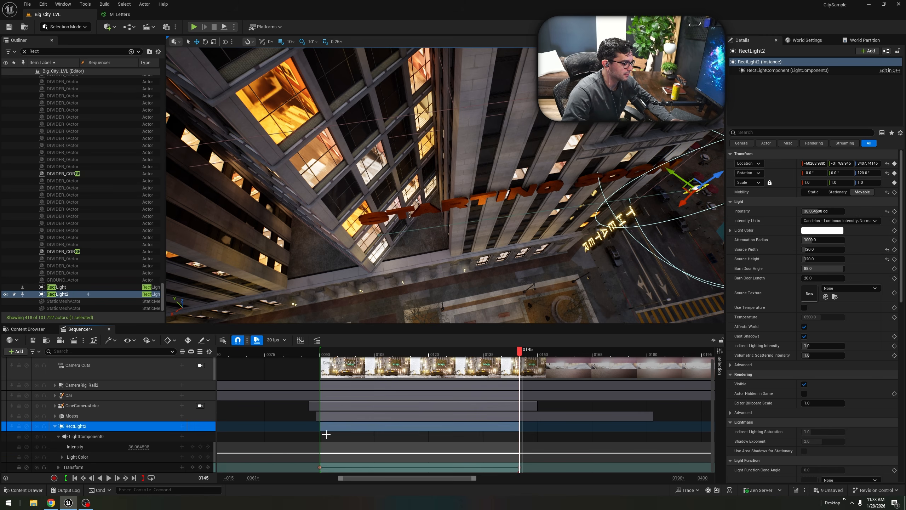
Play back the light sweep in the free view and through the sequence's camera cuts, clearing the actor search.
left_click_drag(520, 352, 332, 363)
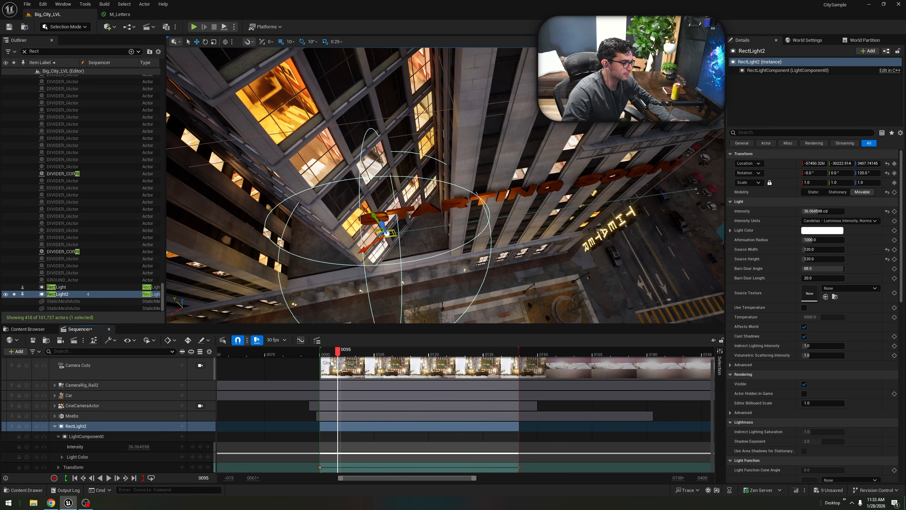
key("space")
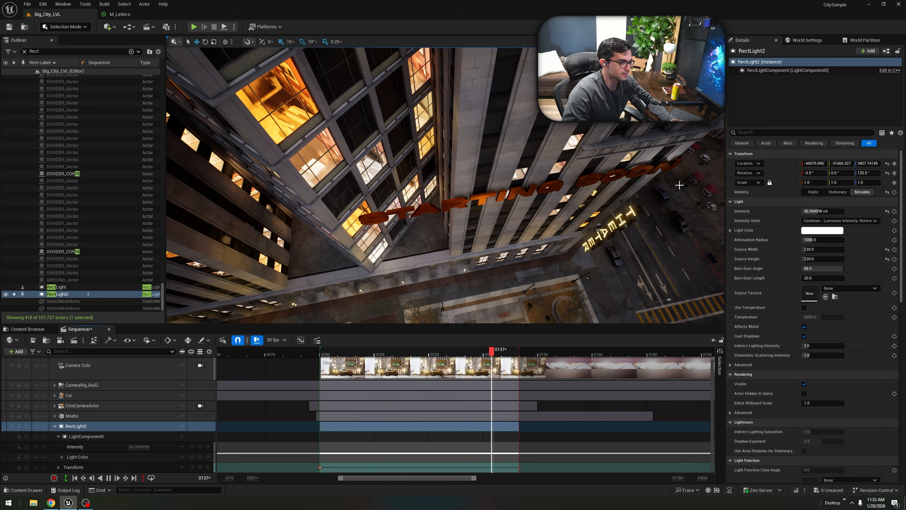
left_click(25, 51)
left_click(200, 365)
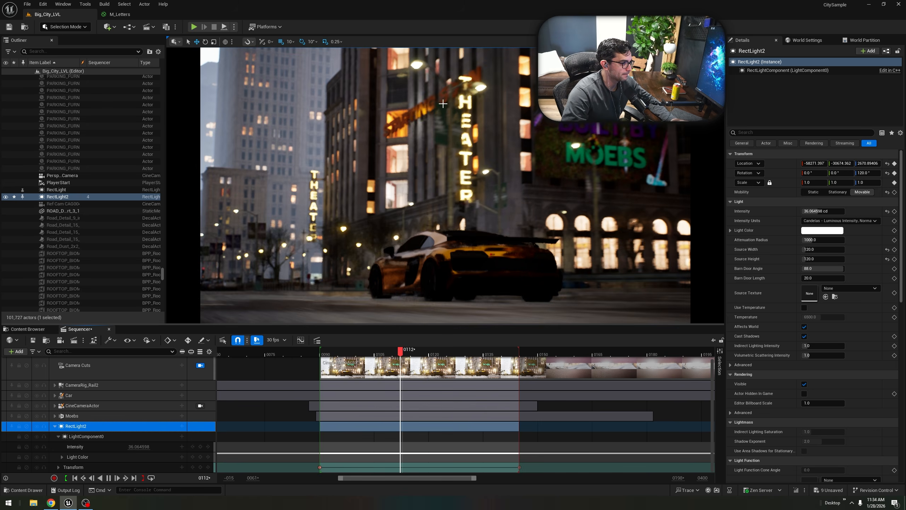
key("space")
left_click_drag(498, 351, 344, 364)
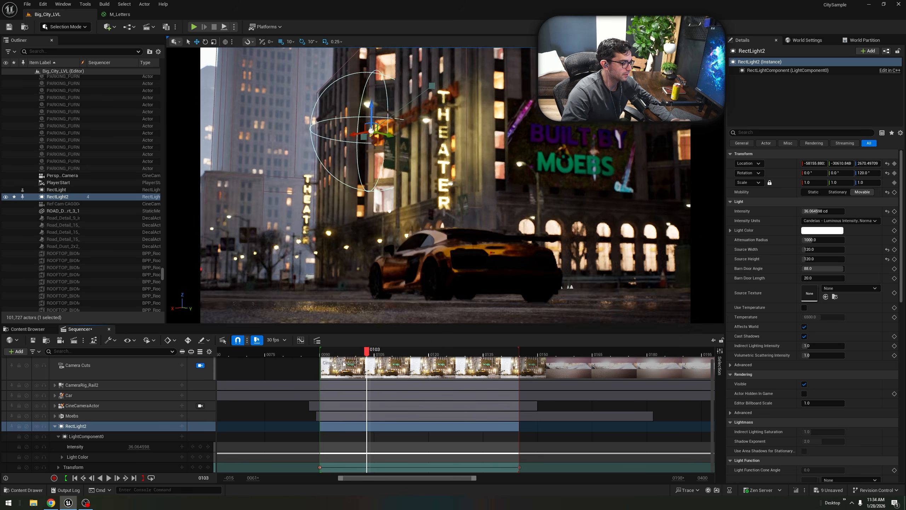
key("space")
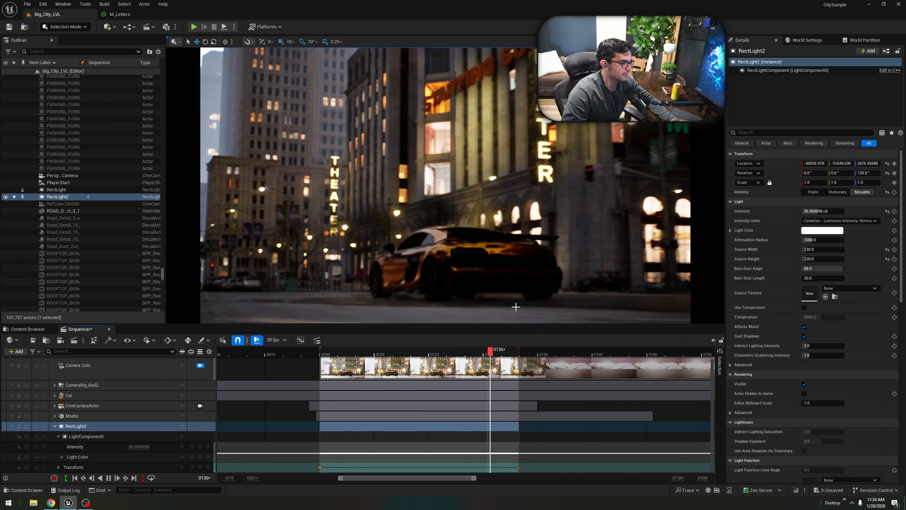
key("space")
left_click_drag(492, 351, 318, 359)
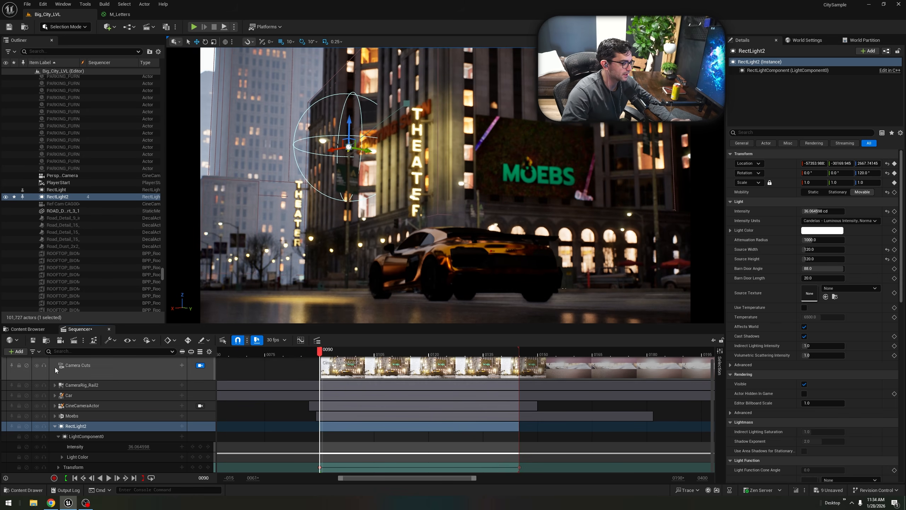
Leave the sequence's camera-cut view and look over the lit "Starting Soon" text and the street intersection.
left_click(37, 330)
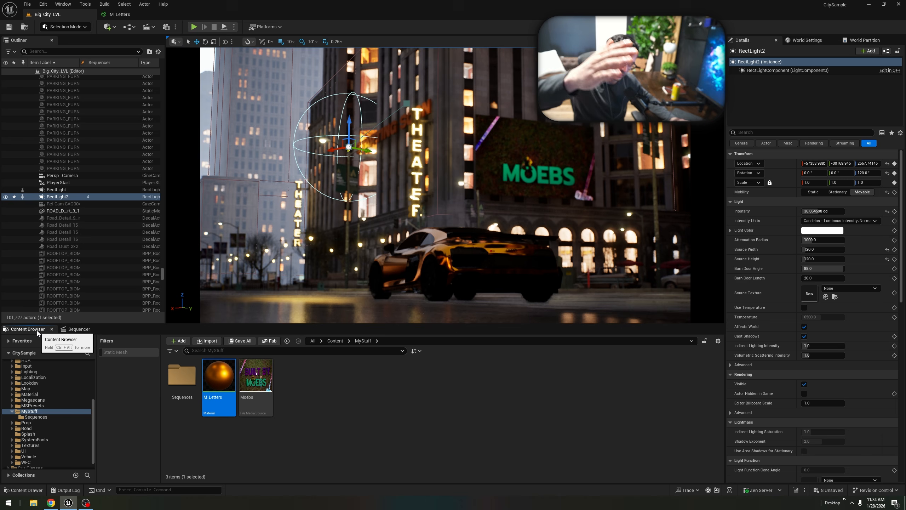
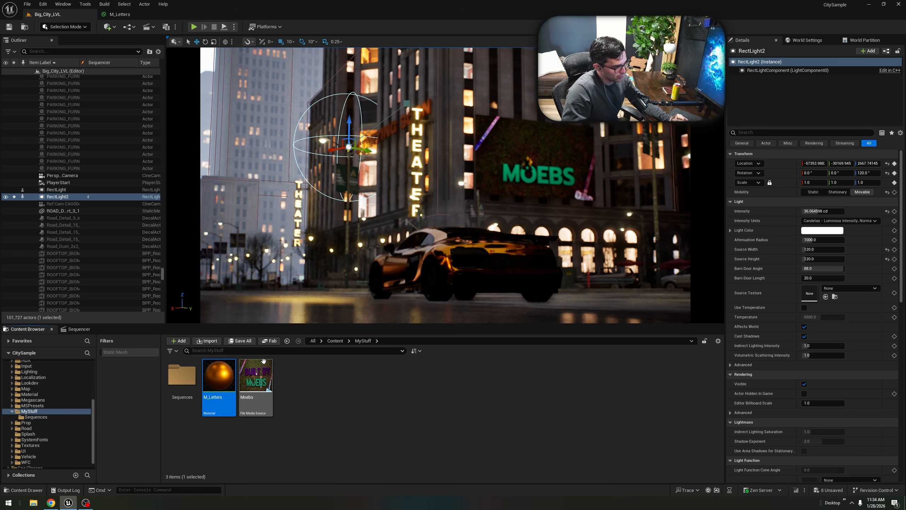
left_click(85, 332)
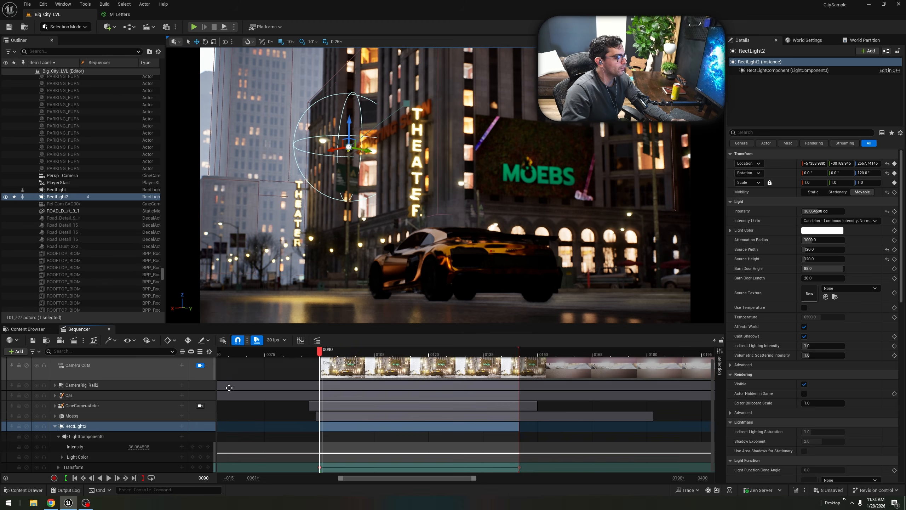
left_click(200, 365)
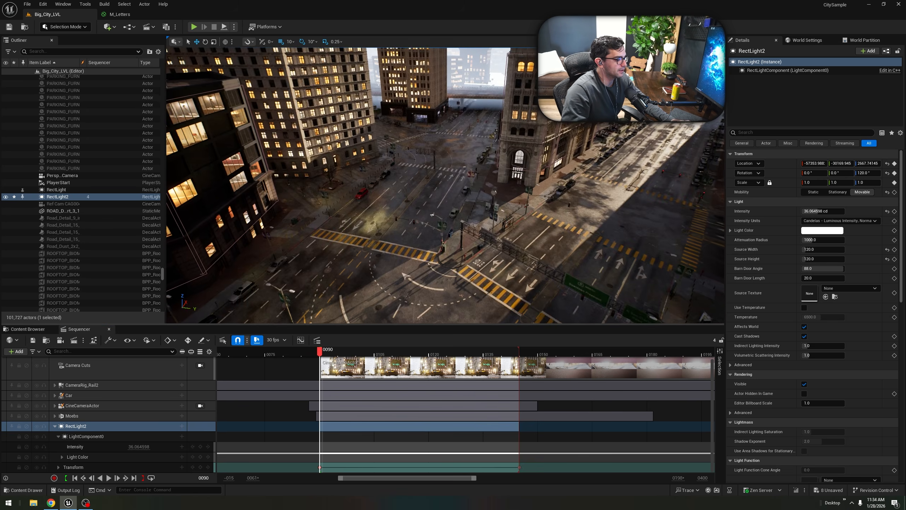
right_click_drag(446, 185, 606, 146)
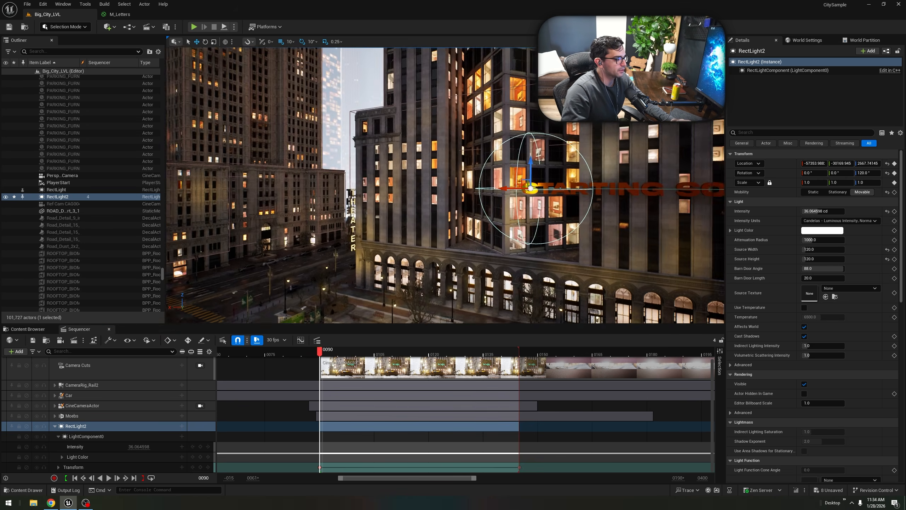
right_click_drag(488, 269, 539, 284)
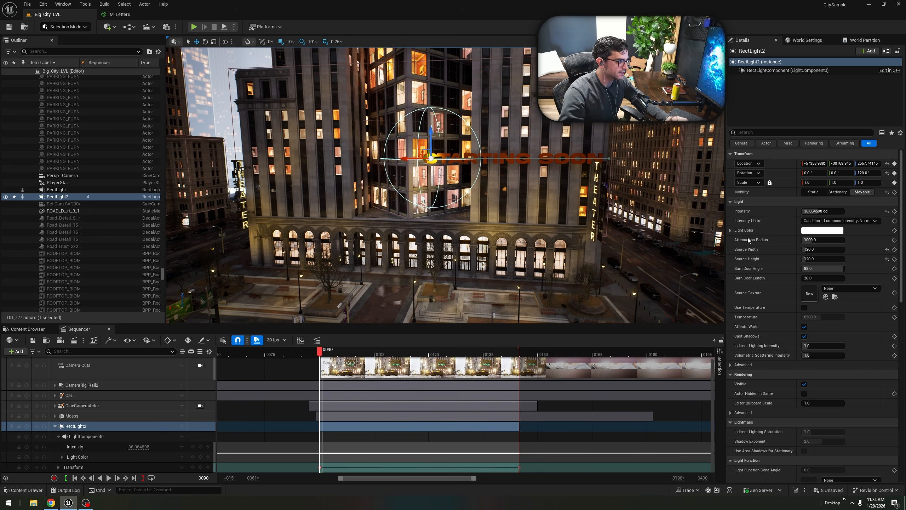
right_click_drag(606, 214, 600, 274)
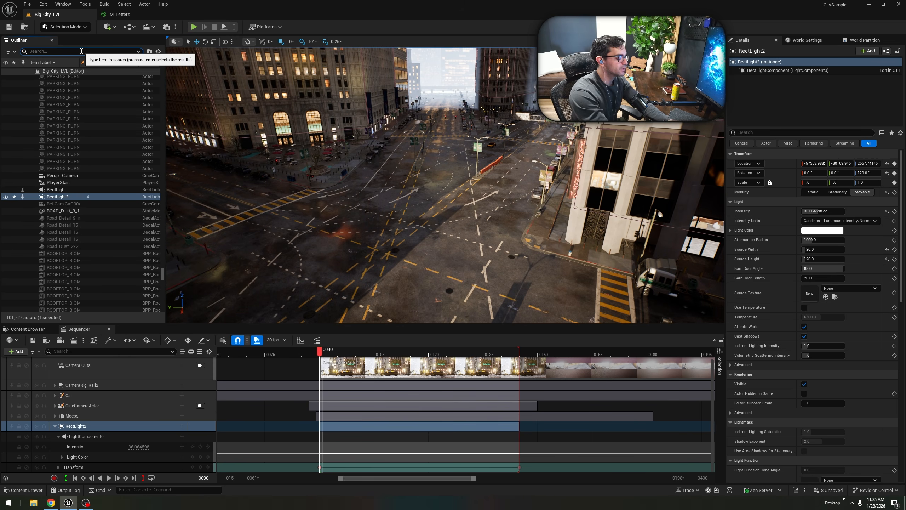
Search the level's actors for "Spawn", widen the list to read the names, and inspect the traffic vehicle and trailer spawners.
type("Spawn")
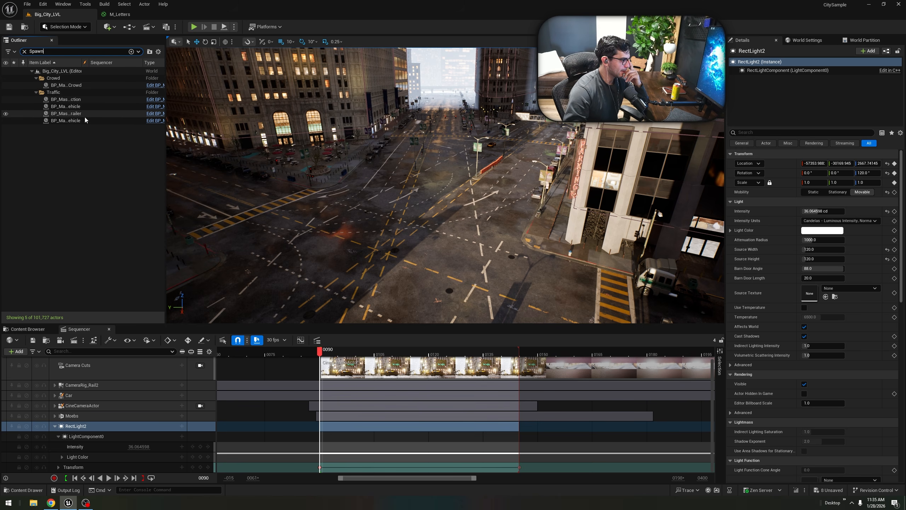
left_click_drag(165, 150, 215, 150)
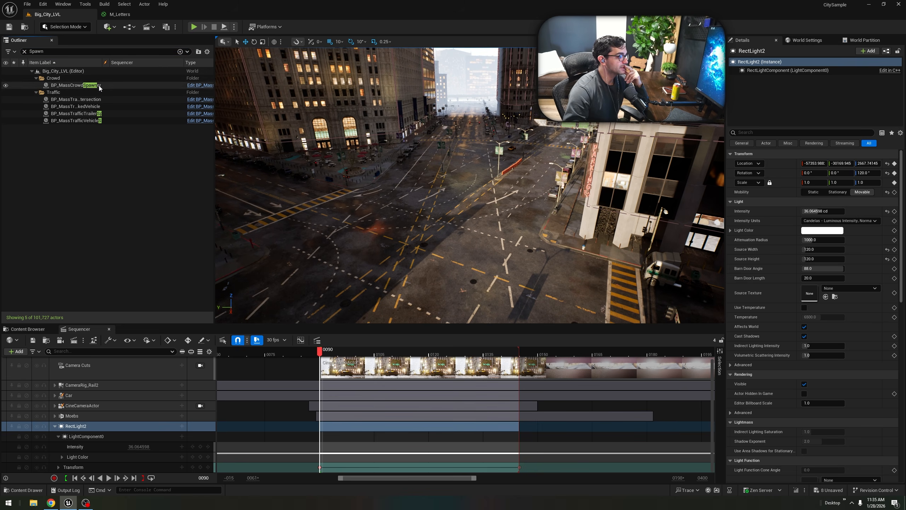
left_click(76, 121)
left_click(76, 113)
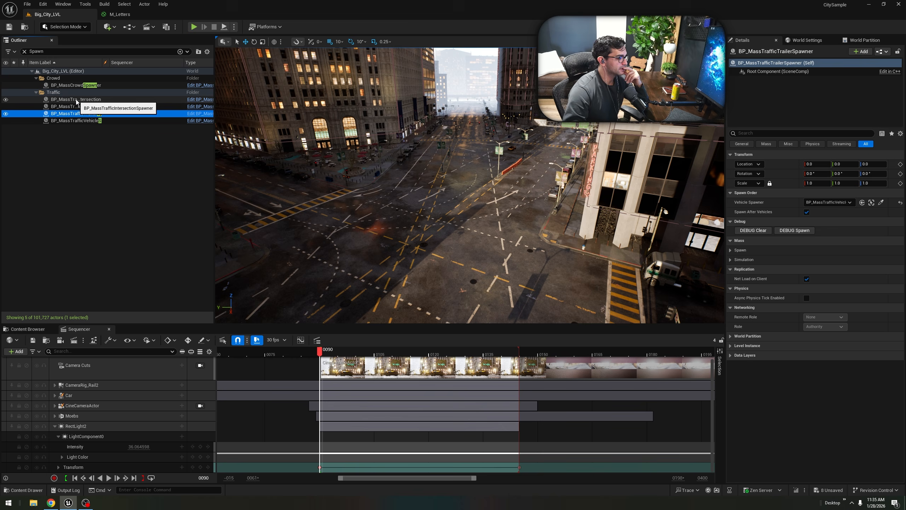
Delete the traffic intersection, trailer and vehicle spawners from the level, keeping the crowd and parked-vehicle spawners.
left_click(76, 101)
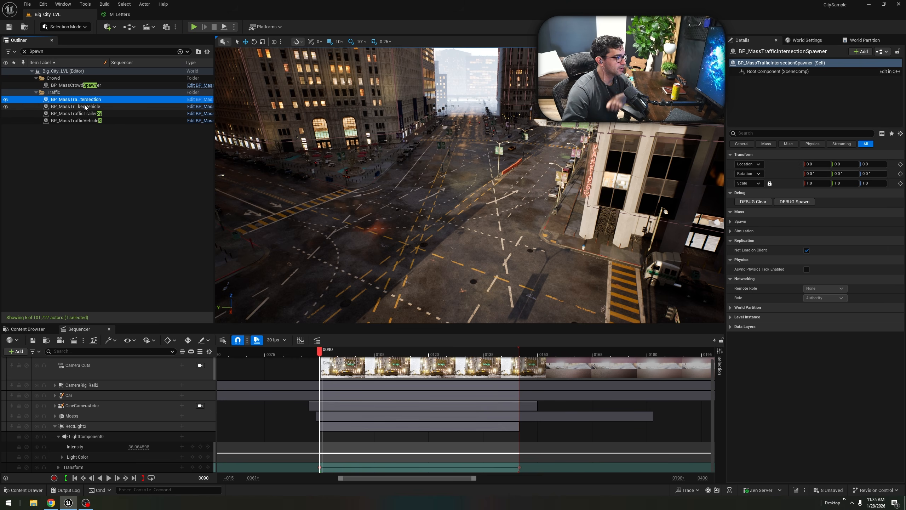
key("Delete")
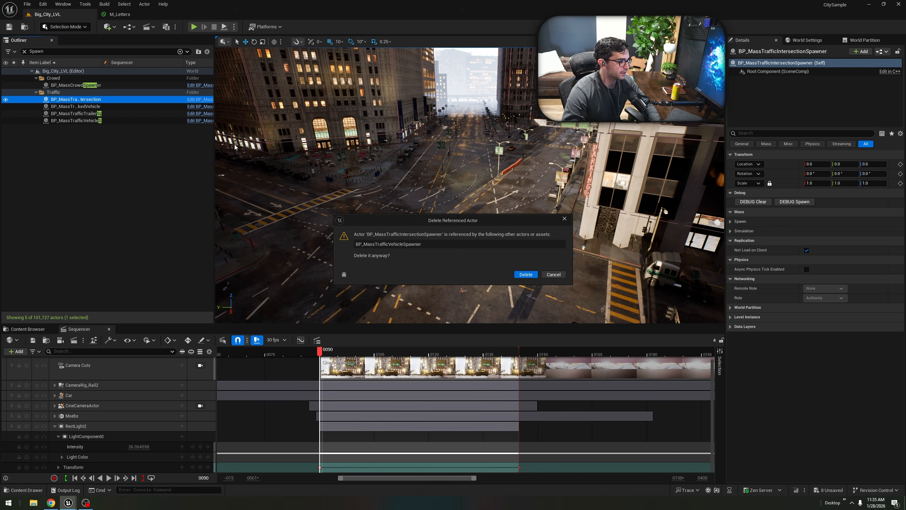
left_click(532, 276)
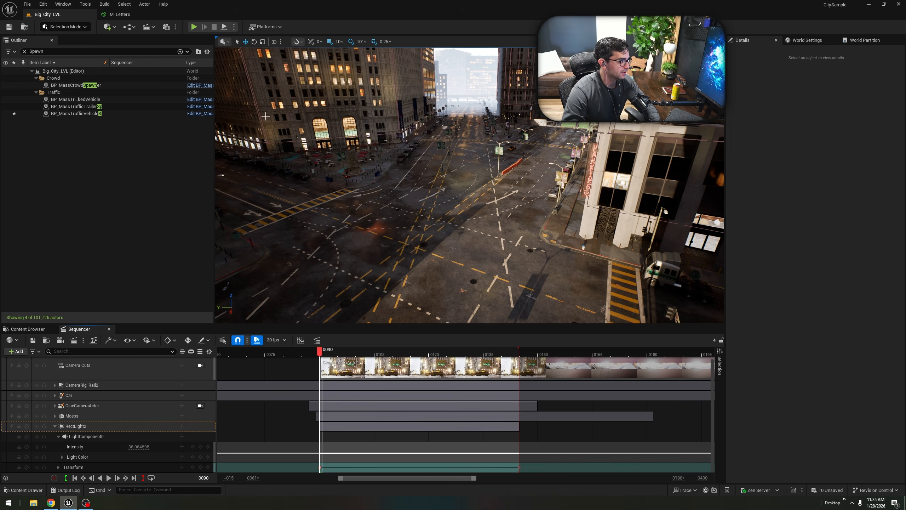
left_click(78, 106)
key("Delete")
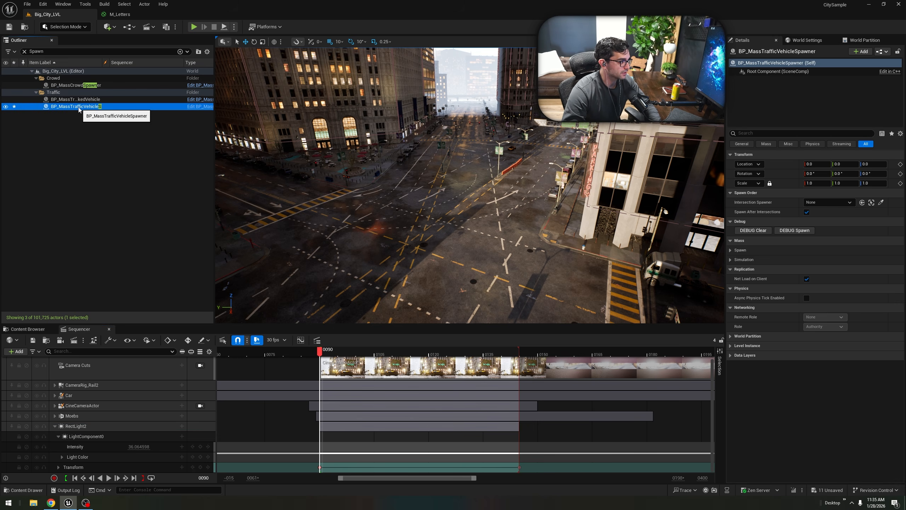
key("Delete")
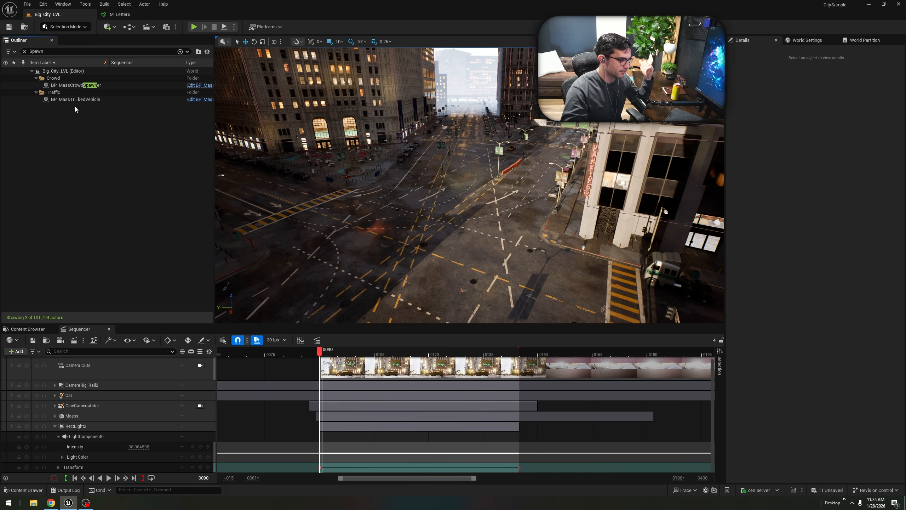
Select BP_MassCrowdSpawner to inspect its details and look over the intersection.
left_click(70, 86)
right_click_drag(478, 229, 486, 250)
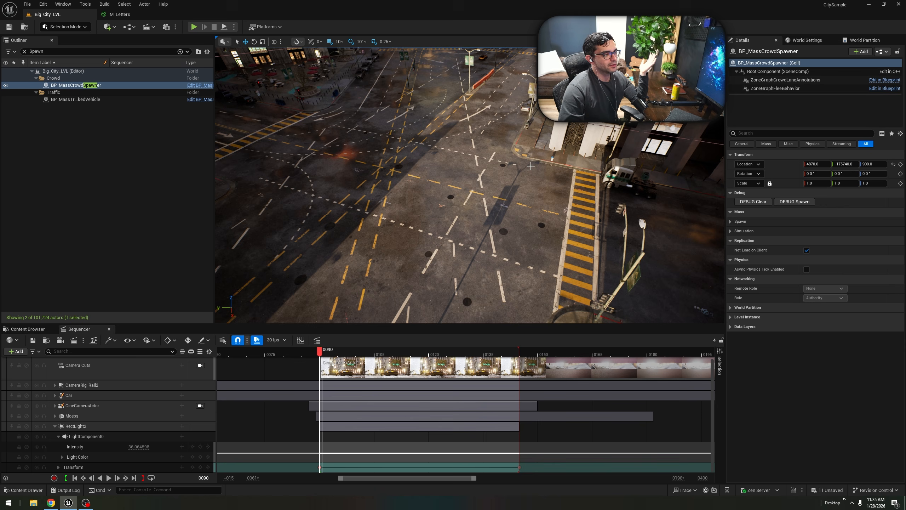
right_click_drag(531, 166, 492, 169)
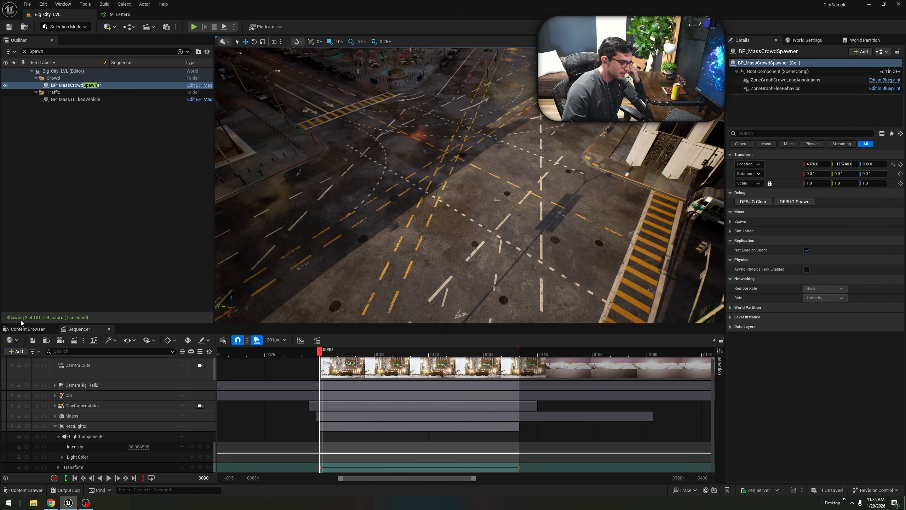
Close the current shot sequence, open the Main level sequence from MyStuff/Sequences, and view its shots through the camera from frame 0.
left_click(26, 329)
left_click(78, 330)
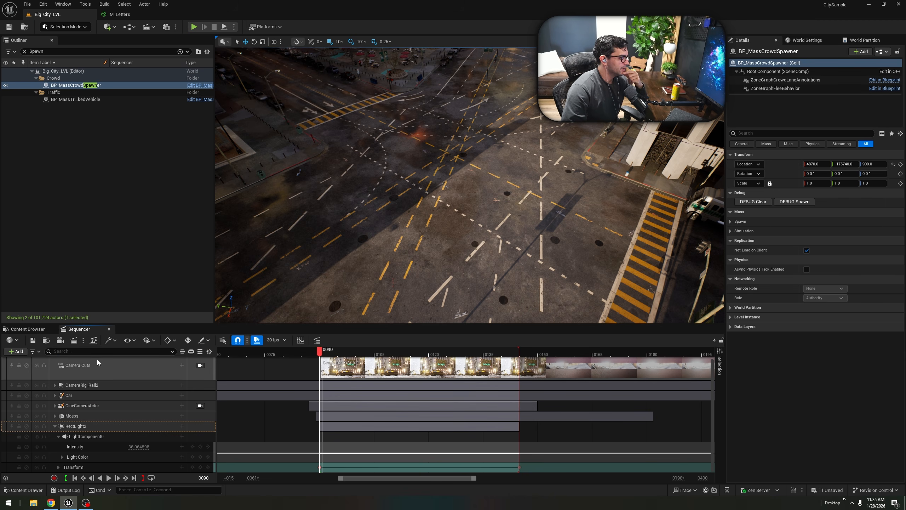
left_click(109, 329)
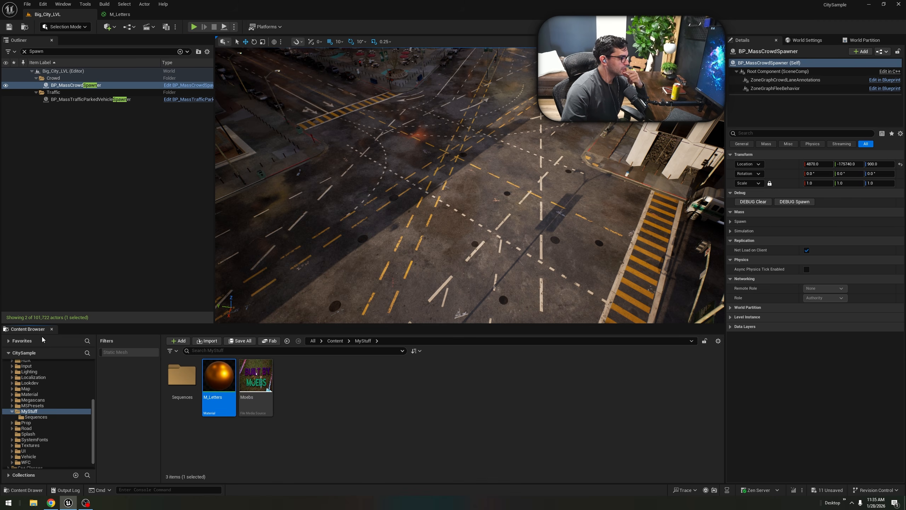
double_click(182, 375)
left_click(519, 396)
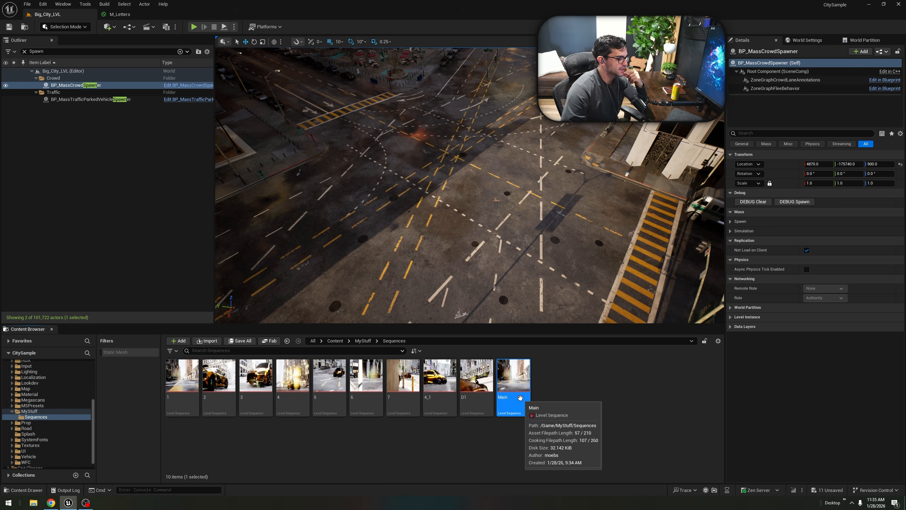
double_click(520, 397)
left_click_drag(360, 353, 237, 371)
left_click(200, 373)
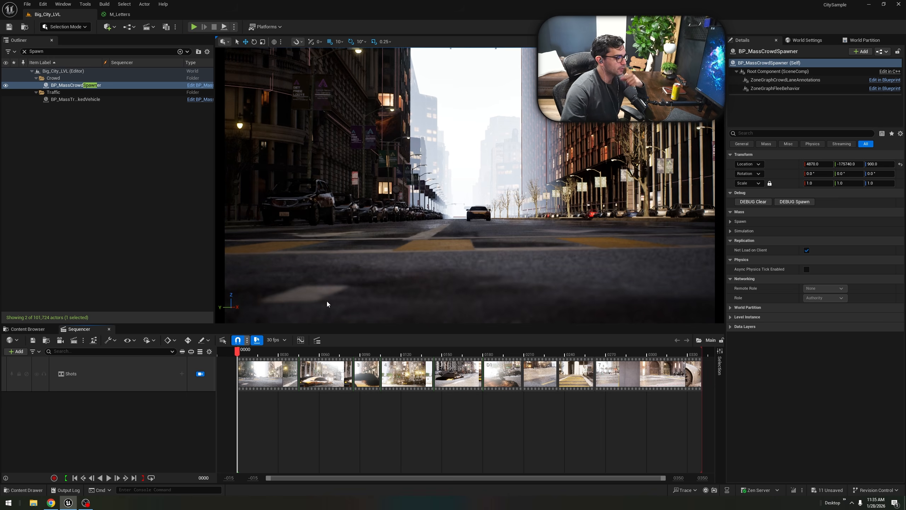
Open the Movie Render Queue and add the Main sequence as a render job.
left_click(177, 27)
left_click(230, 54)
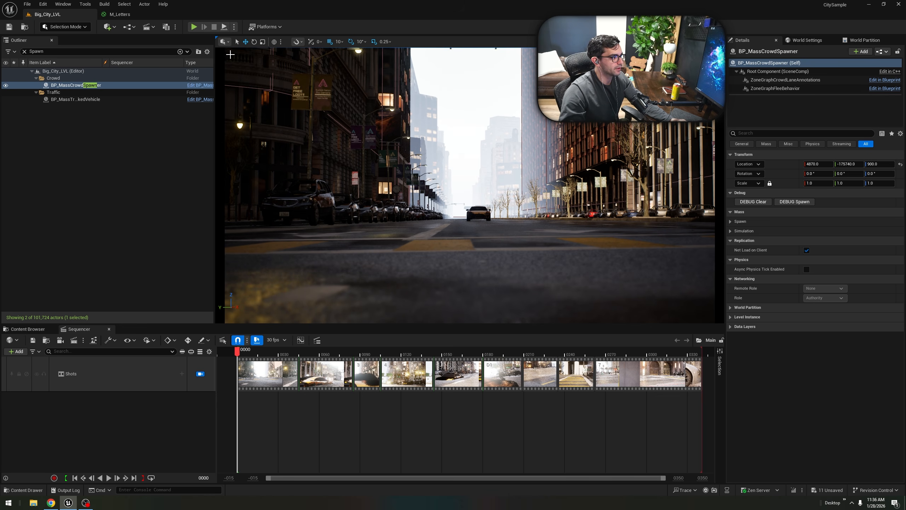
left_click(166, 28)
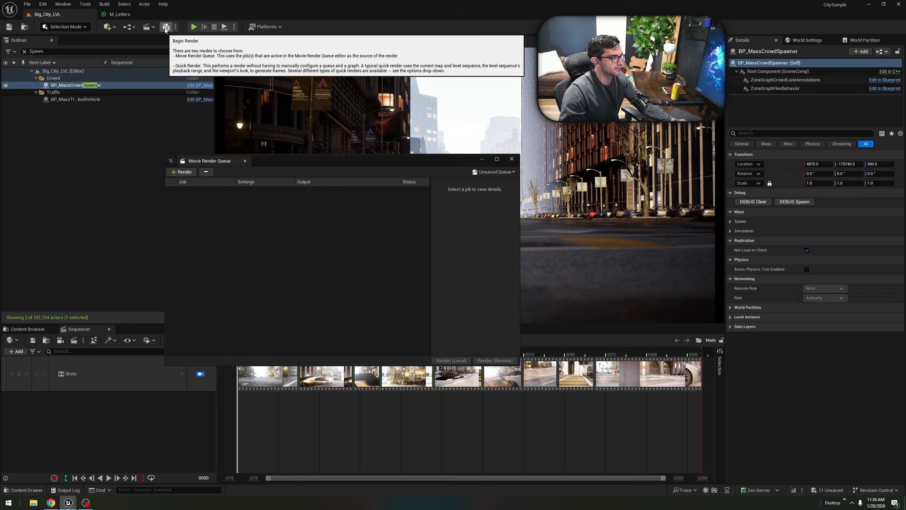
left_click_drag(316, 160, 341, 189)
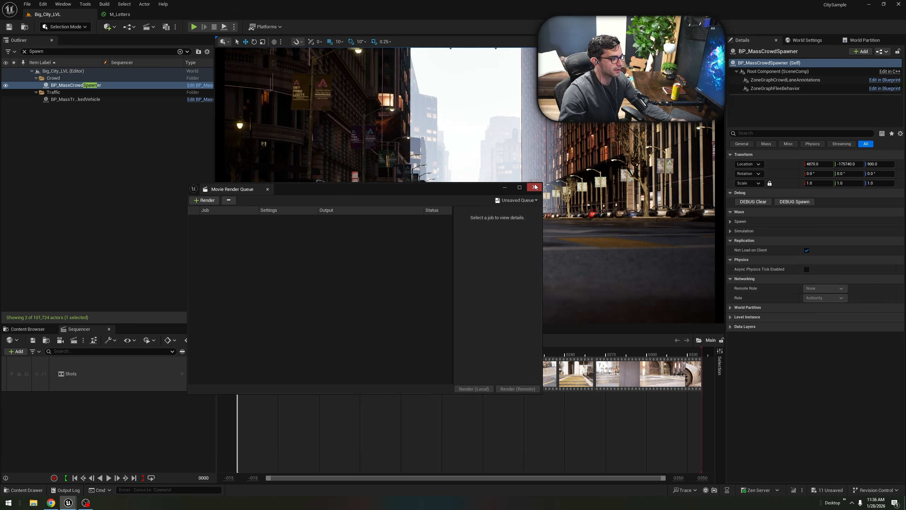
left_click(208, 201)
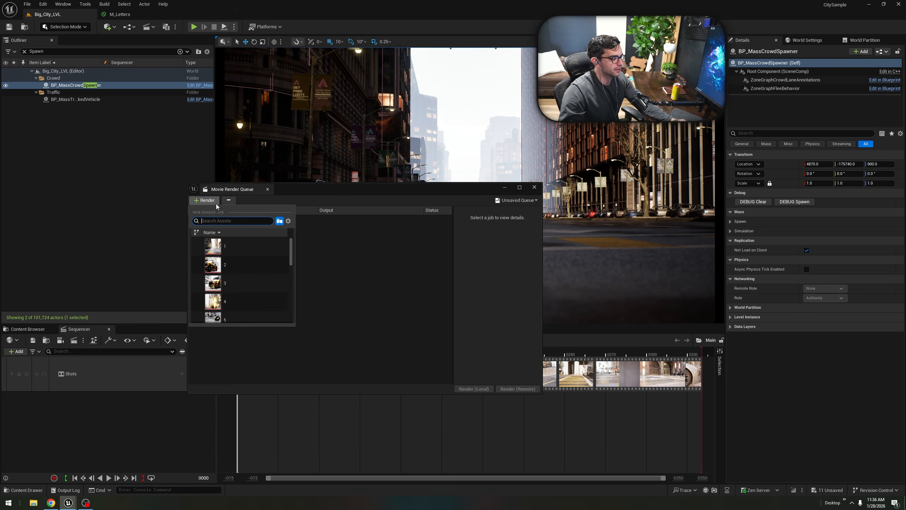
left_click(210, 200)
left_click(208, 200)
scroll(241, 255, "down", 3)
scroll(243, 257, "down", 2)
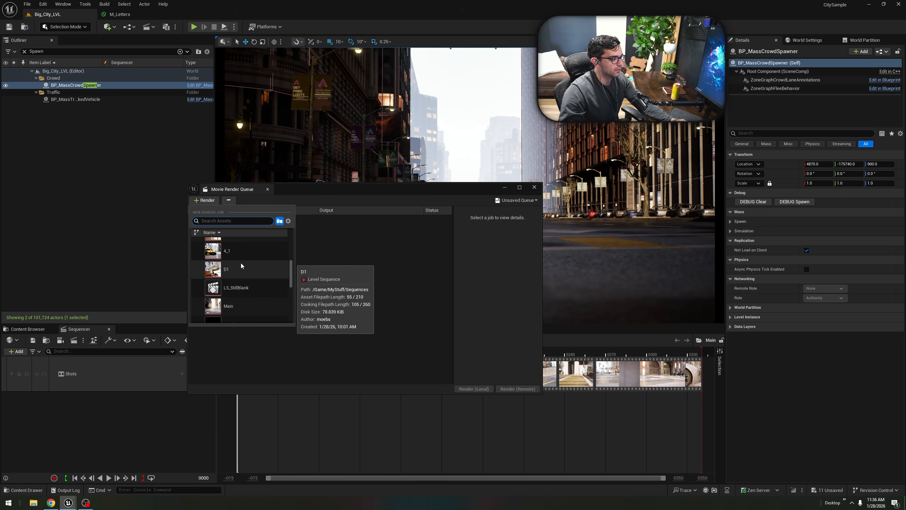
scroll(241, 263, "down", 1)
left_click(238, 294)
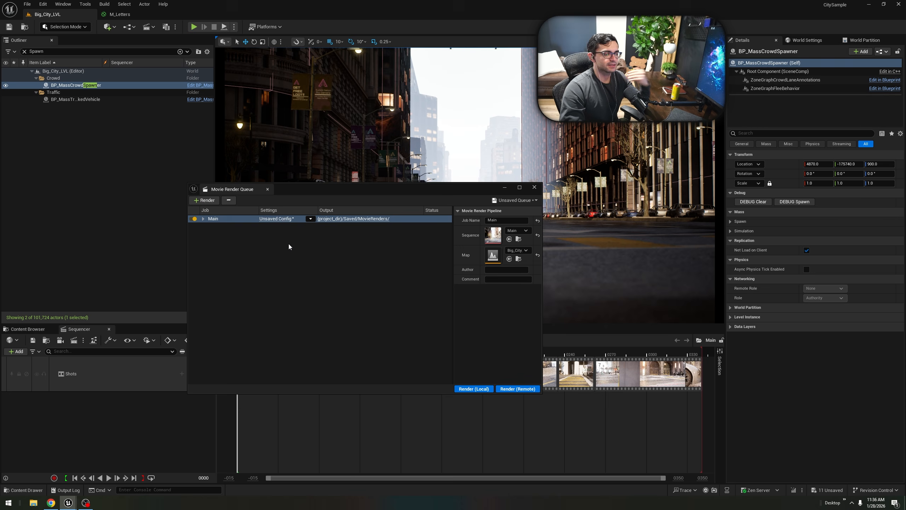
In the Main job's render configuration, add a 16-bit .exr sequence export and disable the .jpg sequence export.
left_click(279, 219)
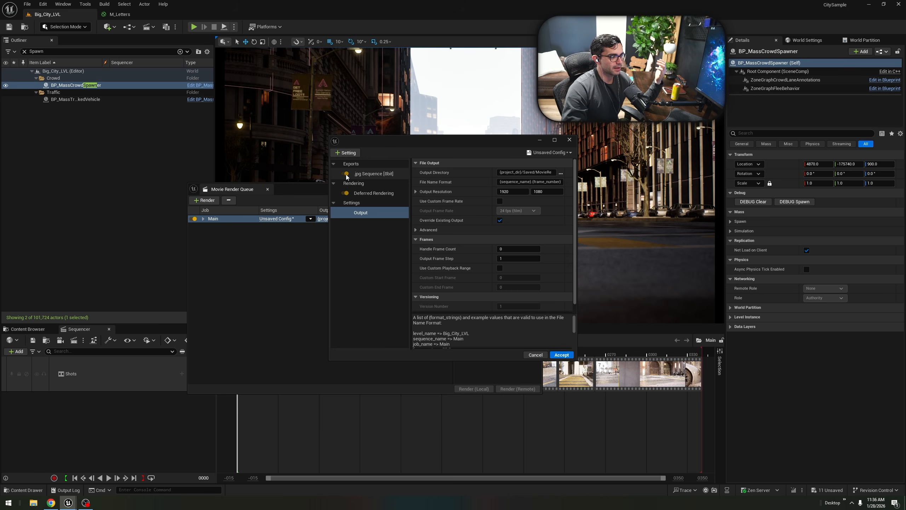
left_click(346, 153)
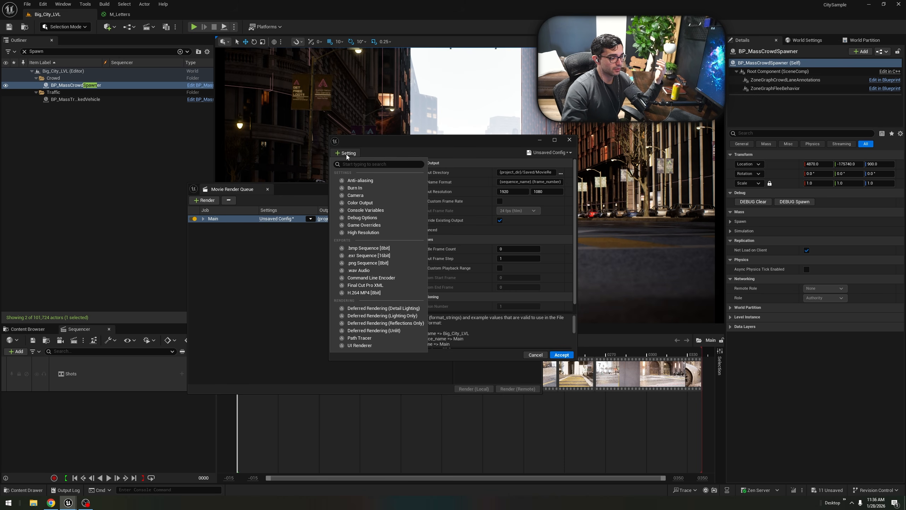
left_click(380, 257)
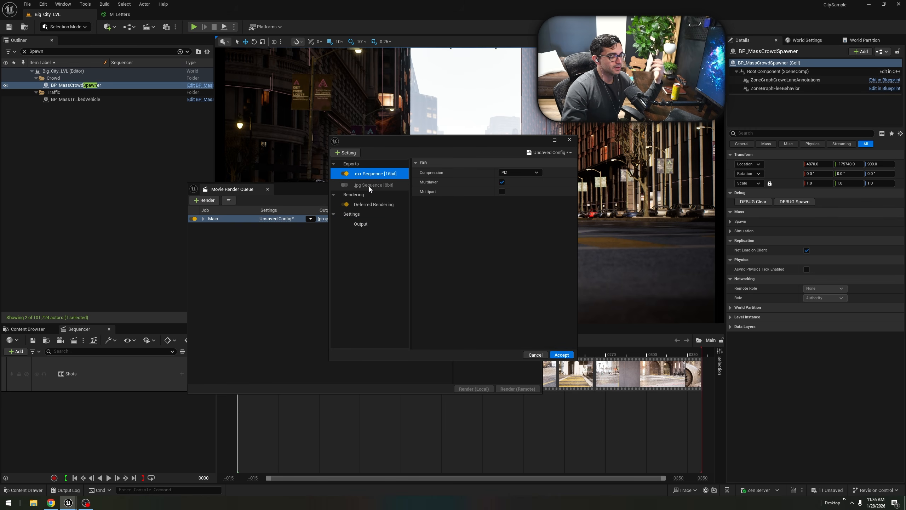
Add the Anti-aliasing and Game Overrides settings to the render configuration, then return to the .exr sequence options.
left_click(352, 153)
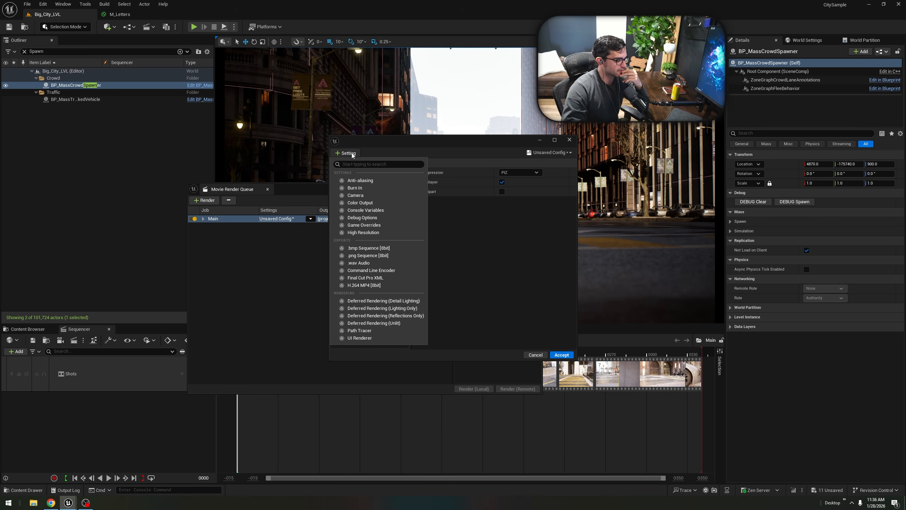
left_click(363, 180)
left_click(348, 151)
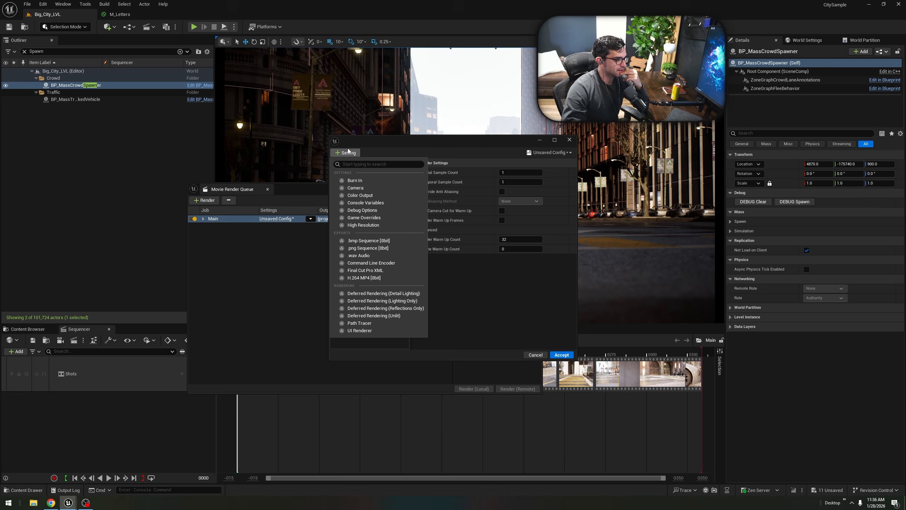
left_click(380, 218)
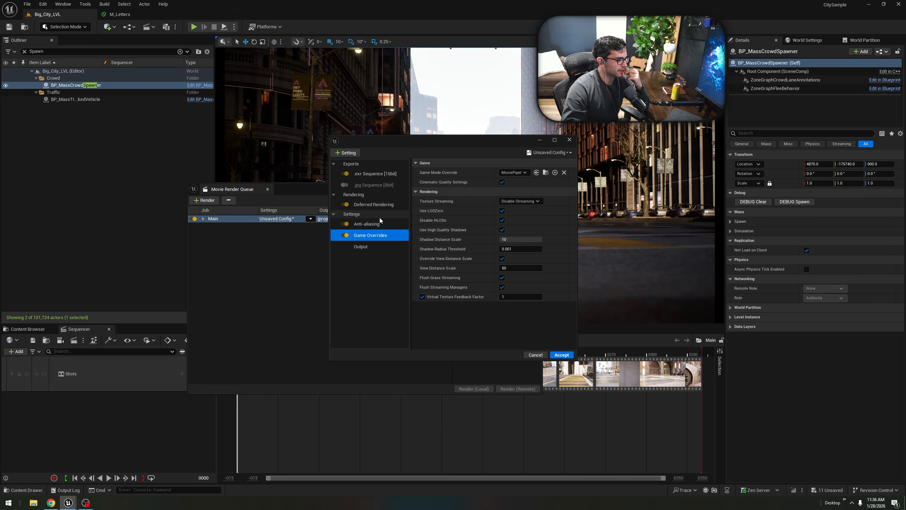
left_click(352, 154)
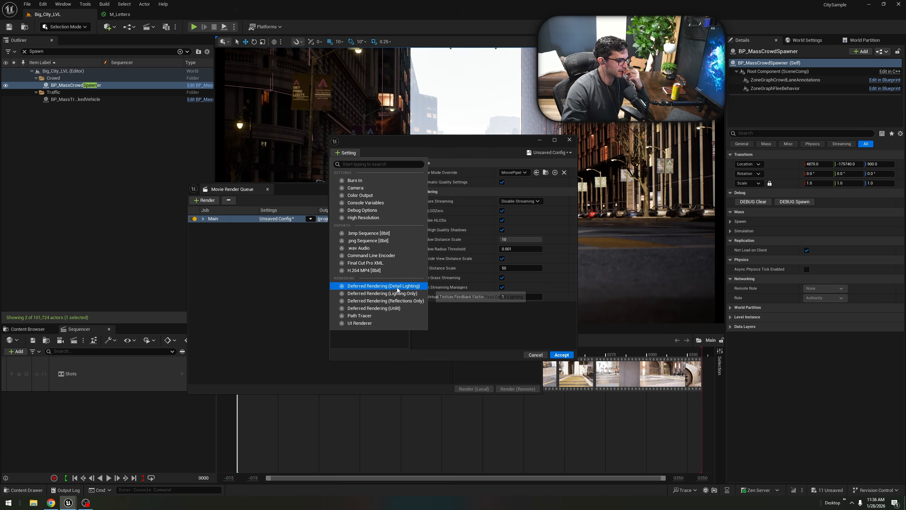
left_click(379, 342)
left_click(387, 175)
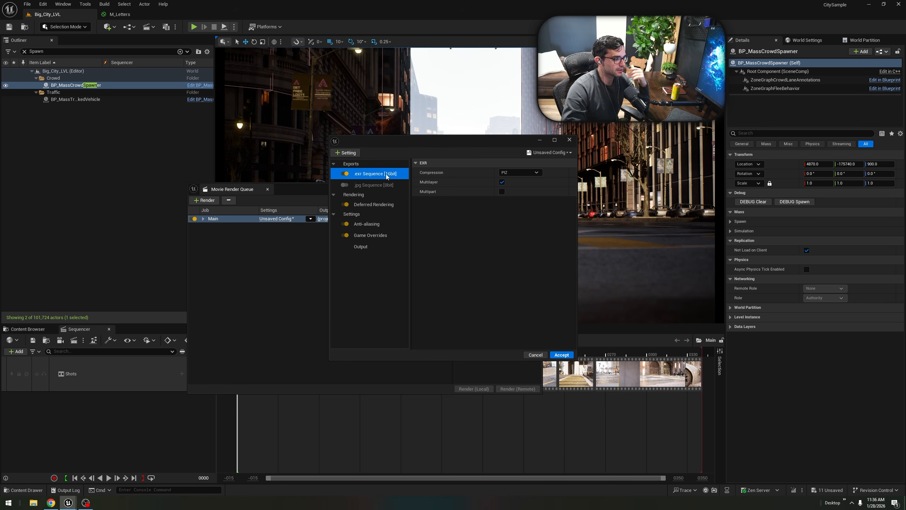
In the Anti-aliasing settings, set the temporal sample count to 16 and override anti-aliasing with the method None.
left_click(378, 185)
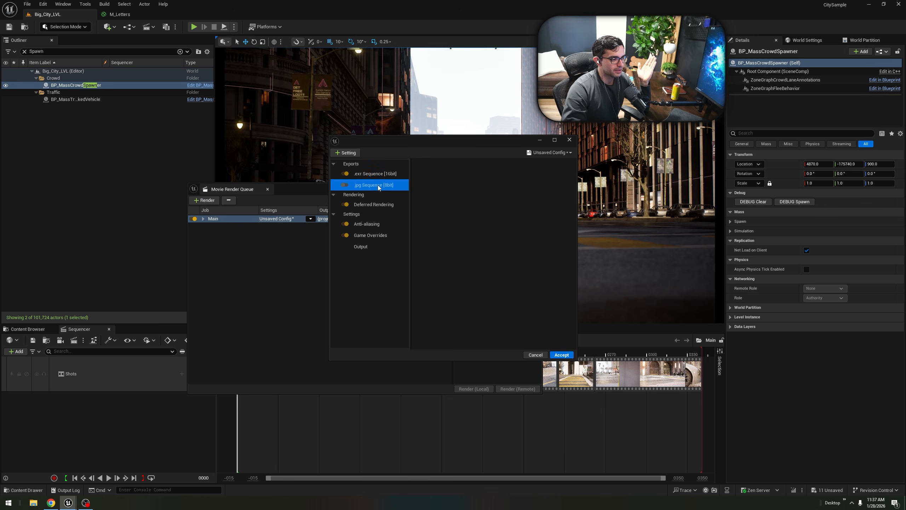
left_click(374, 206)
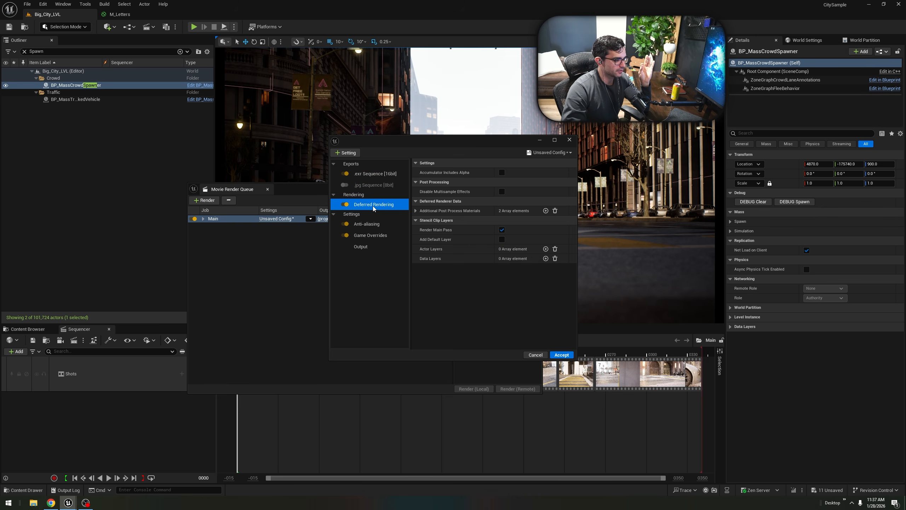
left_click(373, 224)
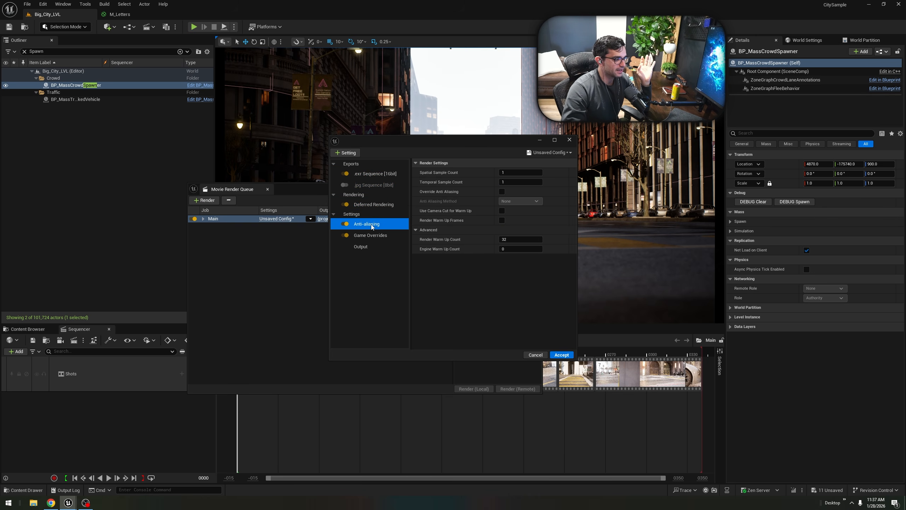
left_click(508, 182)
type("16")
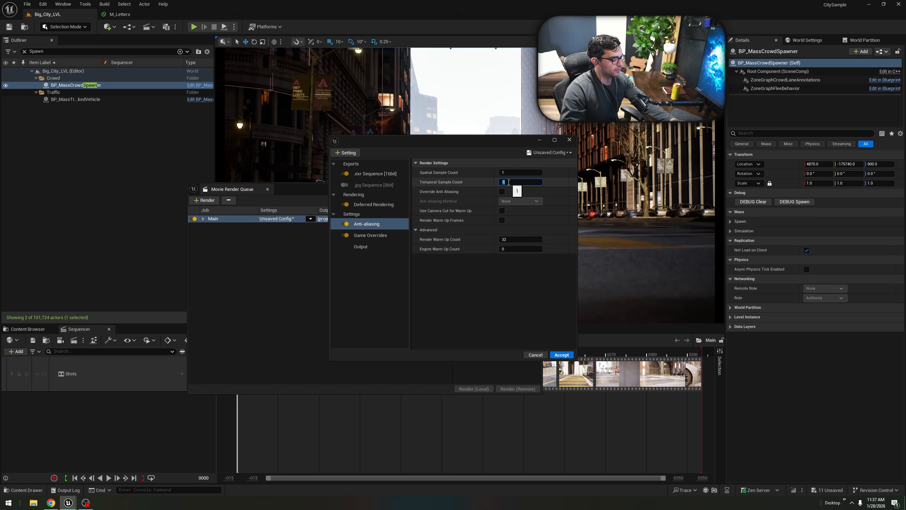
key("Return")
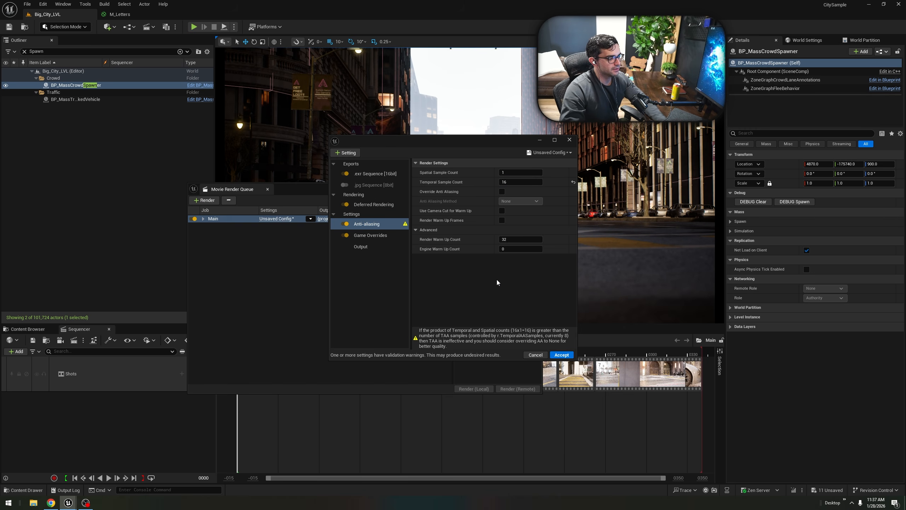
left_click(502, 192)
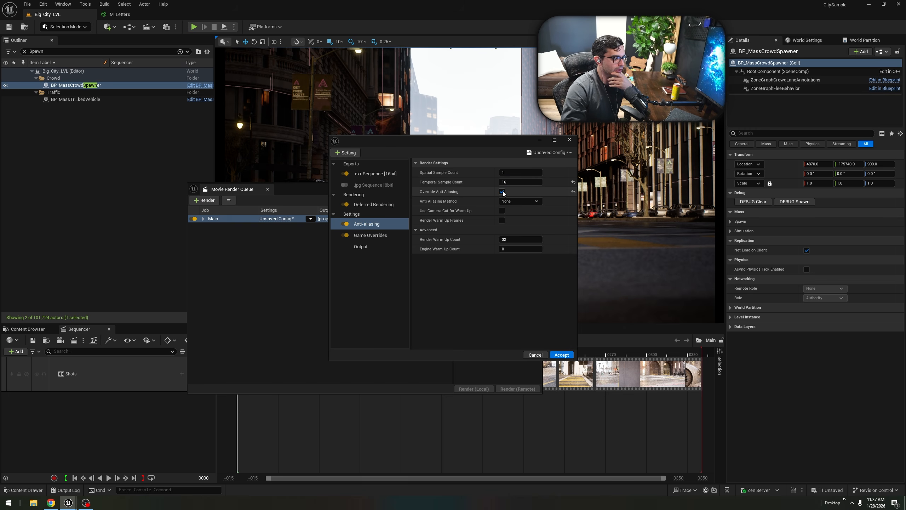
Set the engine warm-up count to 32, and enable both Render Warm Up Frames and Use Camera Cut for Warm Up.
left_click(516, 249)
type("32")
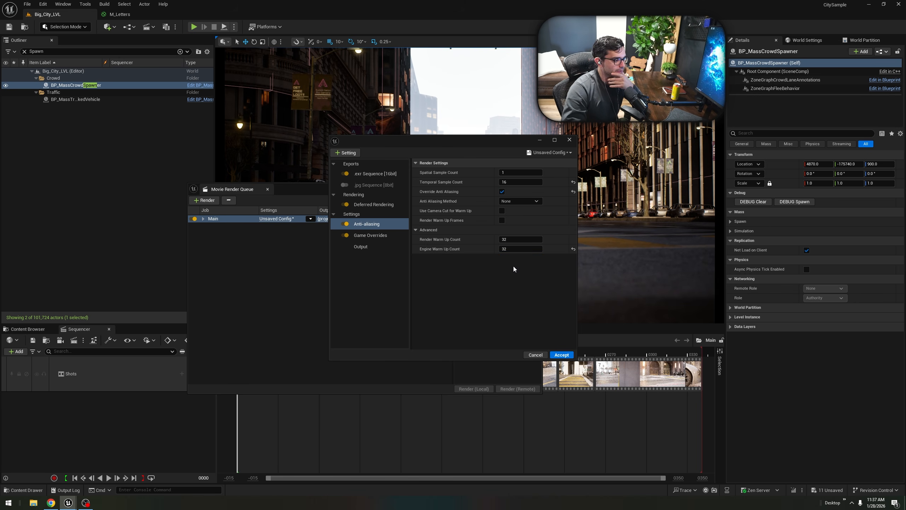
left_click(502, 220)
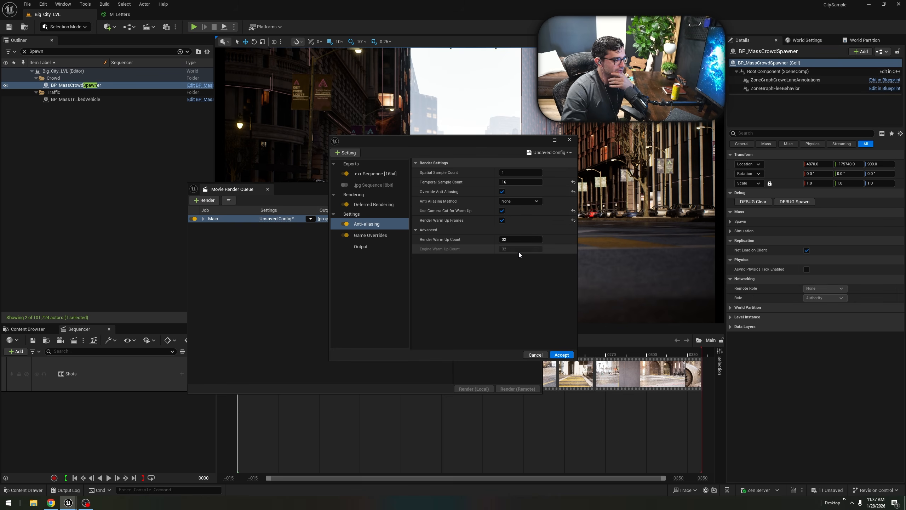
left_click(502, 211)
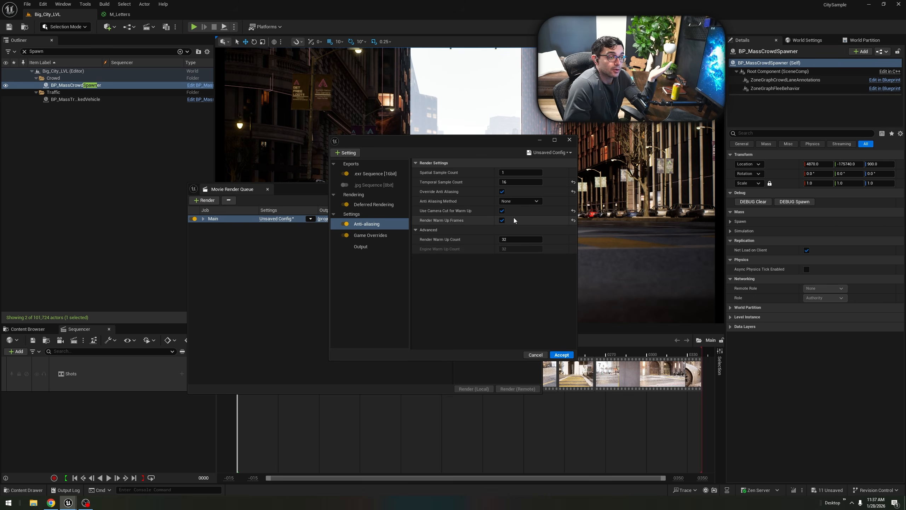
In the Game Overrides settings, set the Game Mode Override to GameMode.
left_click(372, 237)
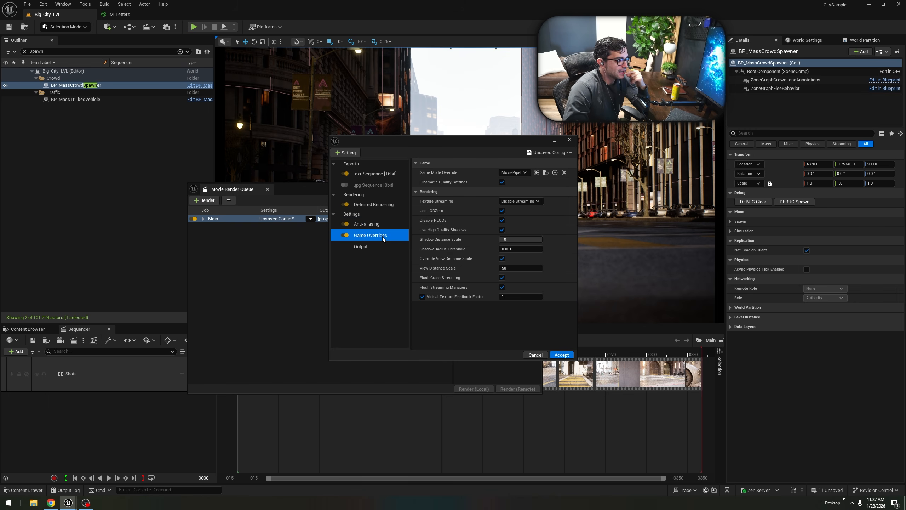
left_click(518, 173)
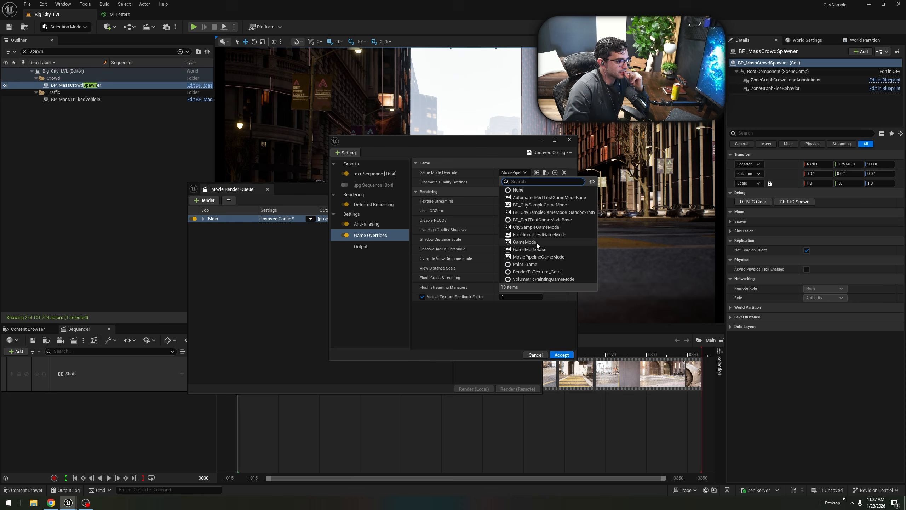
left_click(507, 174)
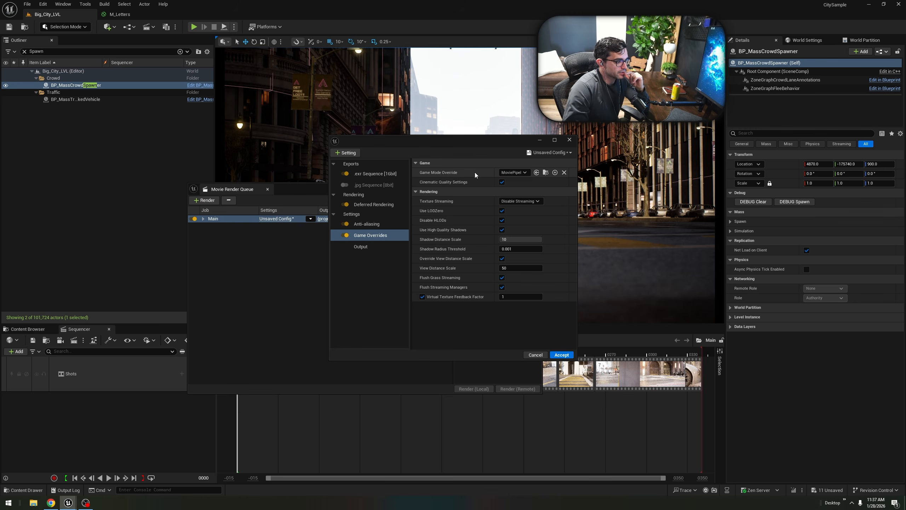
left_click(510, 174)
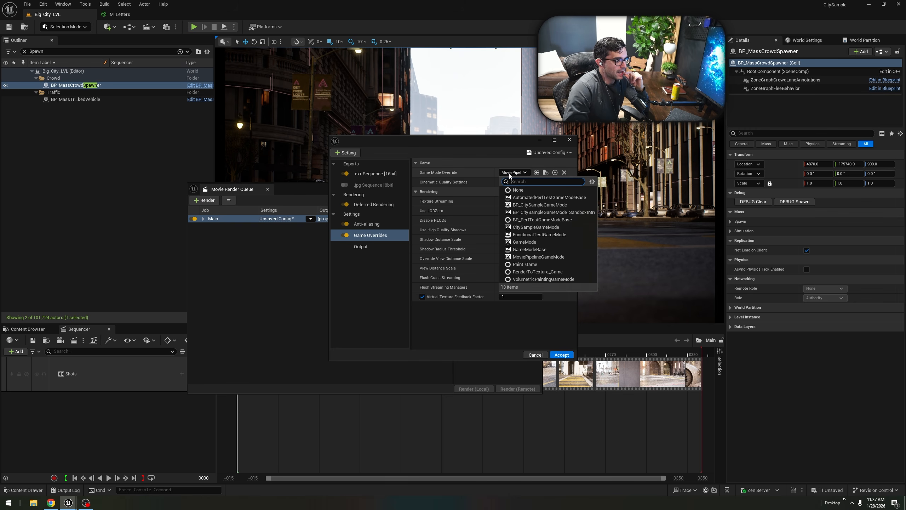
left_click(531, 242)
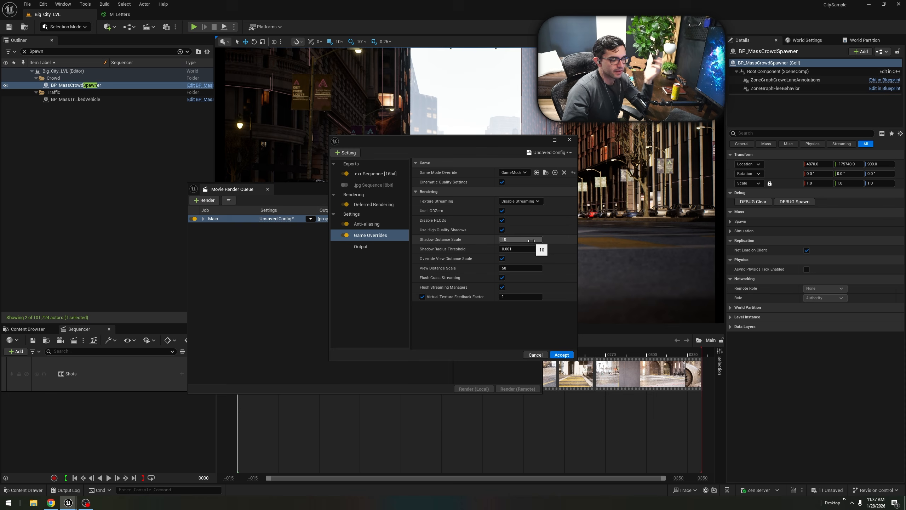
In the Output settings, set the output directory to the Rend folder inside Build on the Desktop.
left_click(377, 246)
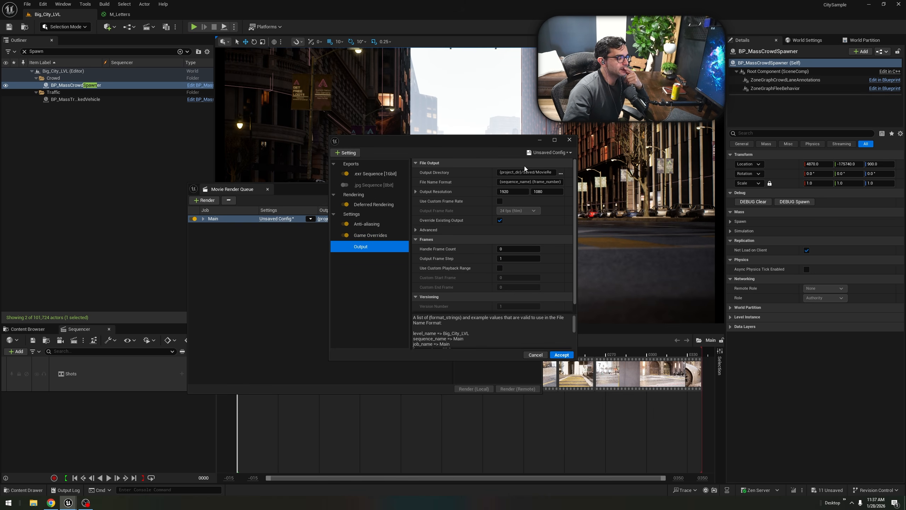
left_click(560, 173)
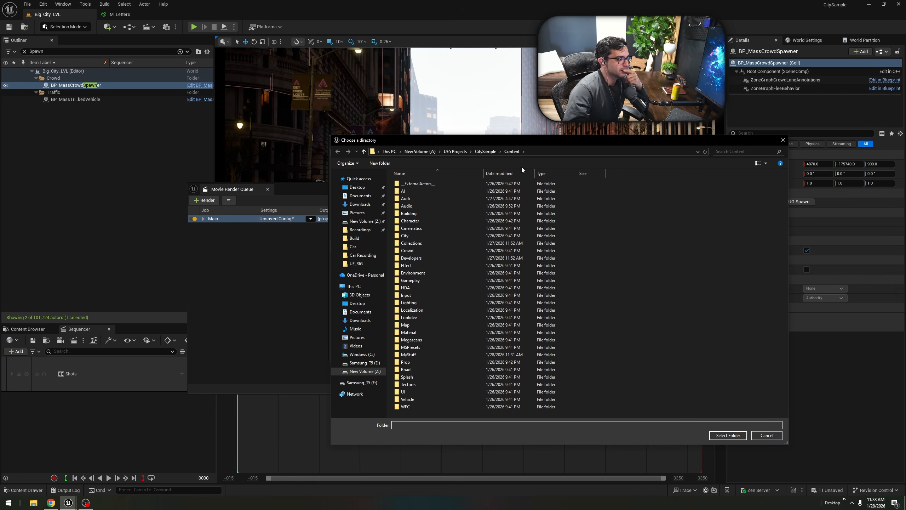
left_click(390, 152)
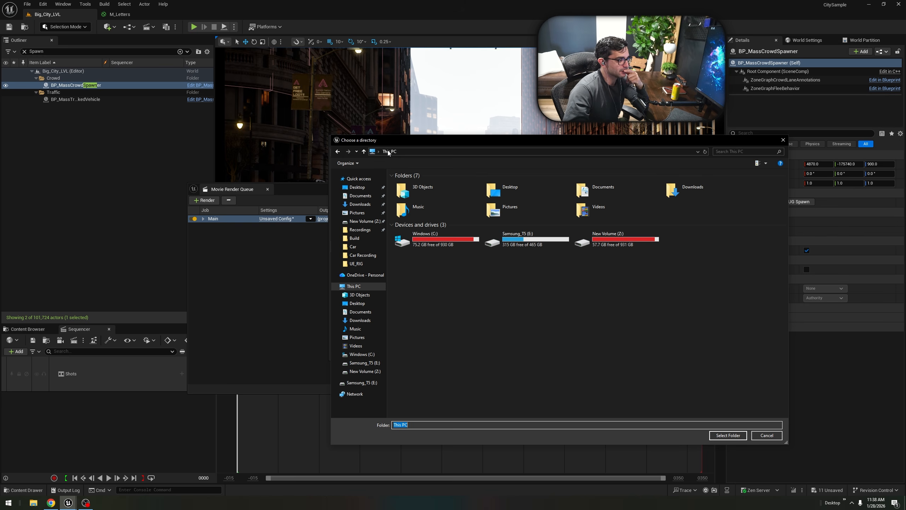
left_click(458, 247)
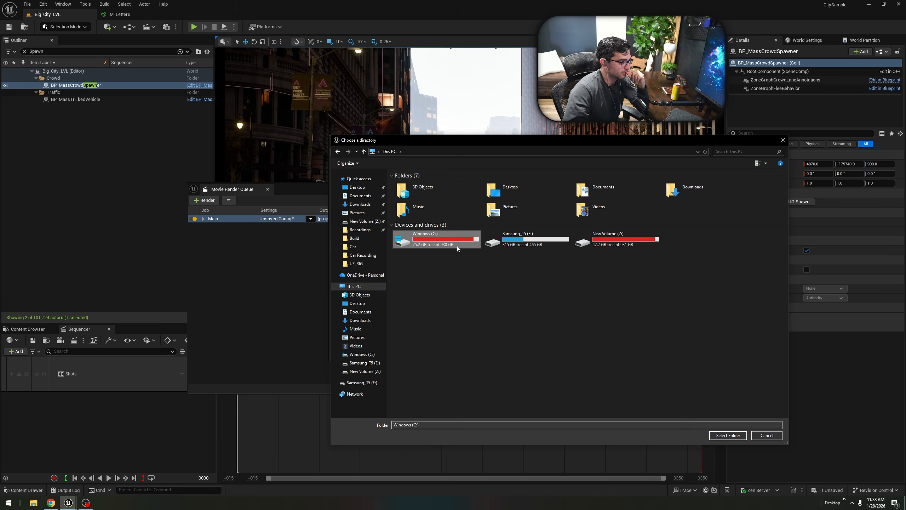
double_click(458, 246)
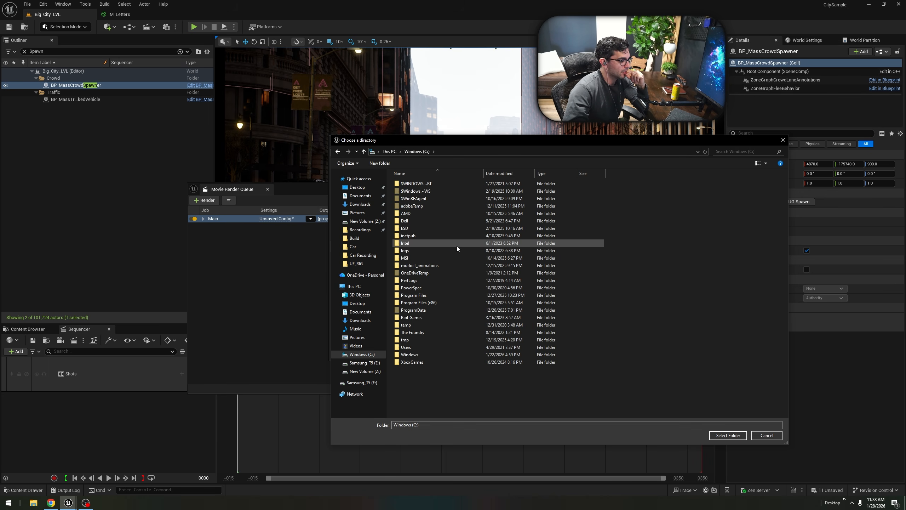
left_click(357, 187)
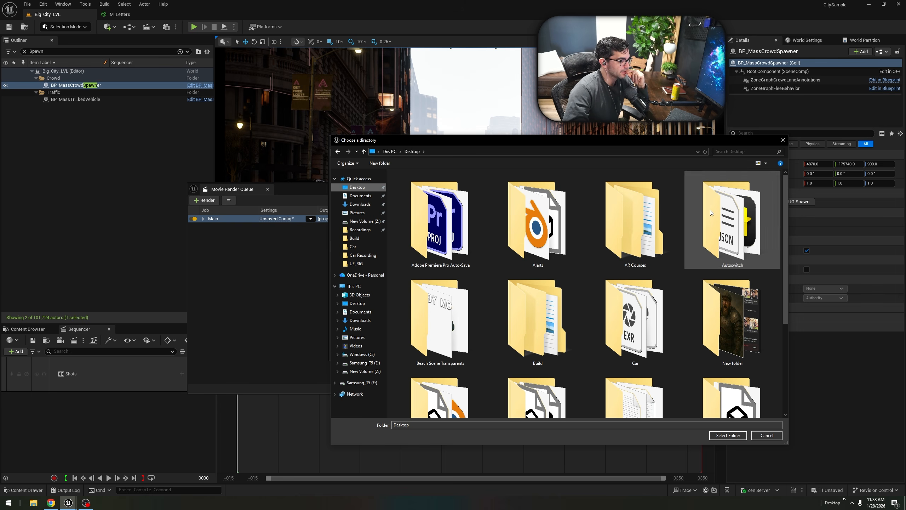
double_click(569, 320)
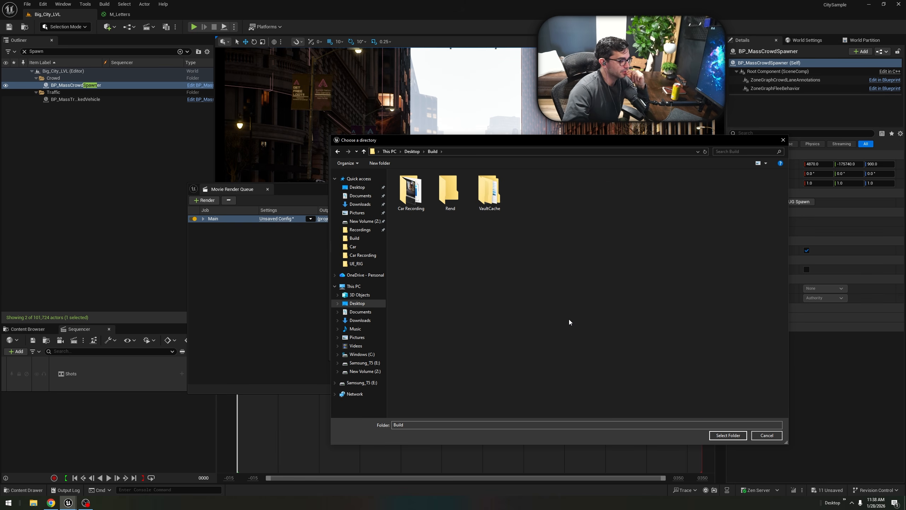
double_click(461, 186)
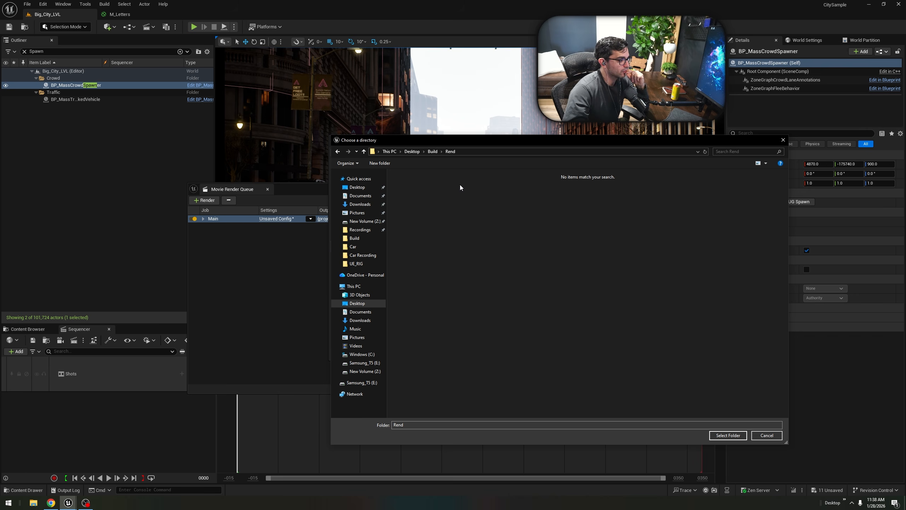
left_click(728, 436)
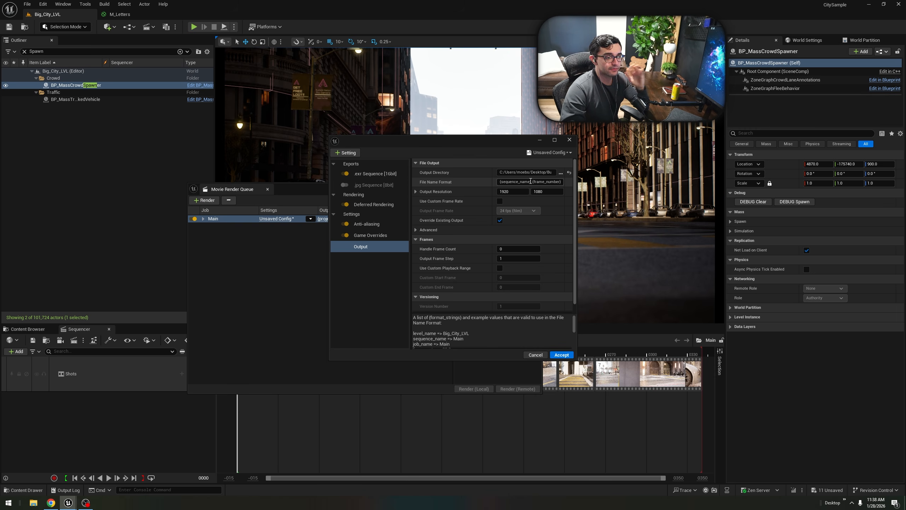
In the file name format, replace the sequence_name token with shot_name, keeping the frame_number token.
left_click(530, 183)
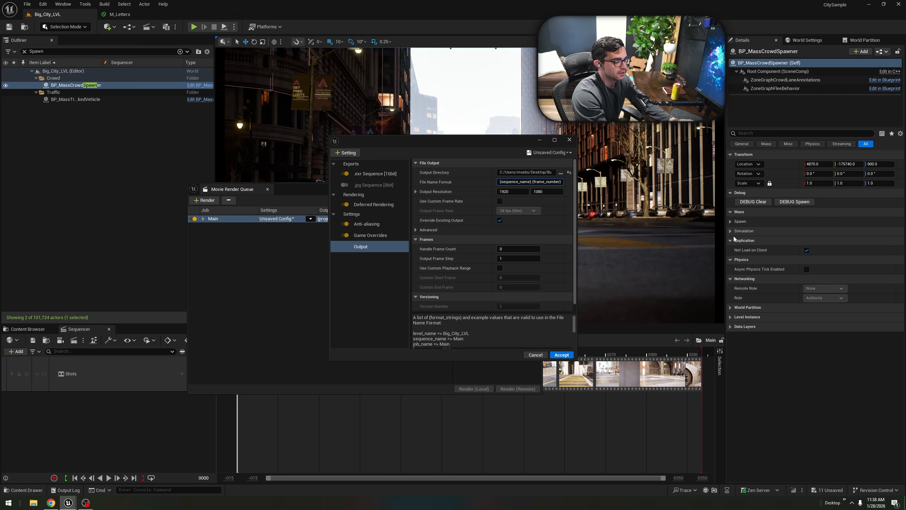
key("BackSpace")
key("BackSpace")
key("BackSpace")
key("BackSpace")
key("BackSpace")
key("BackSpace")
key("BackSpace")
key("BackSpace")
key("BackSpace")
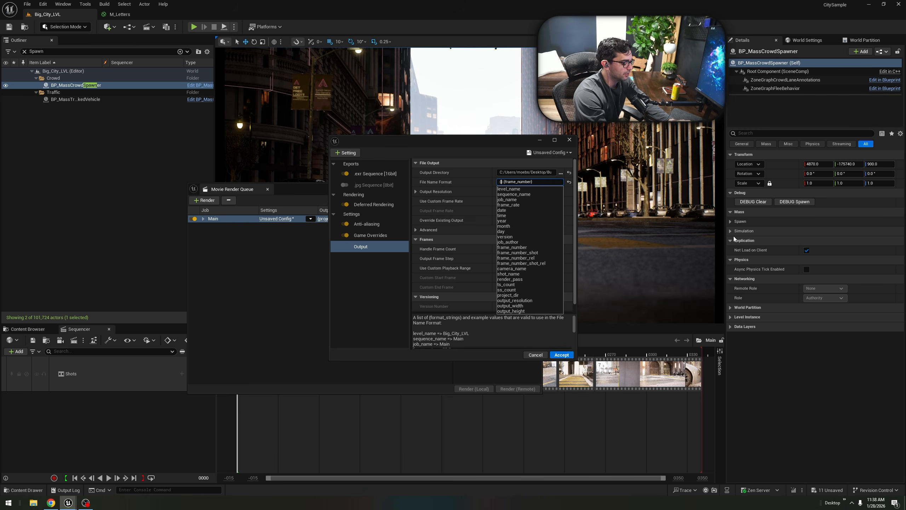
type("Sh")
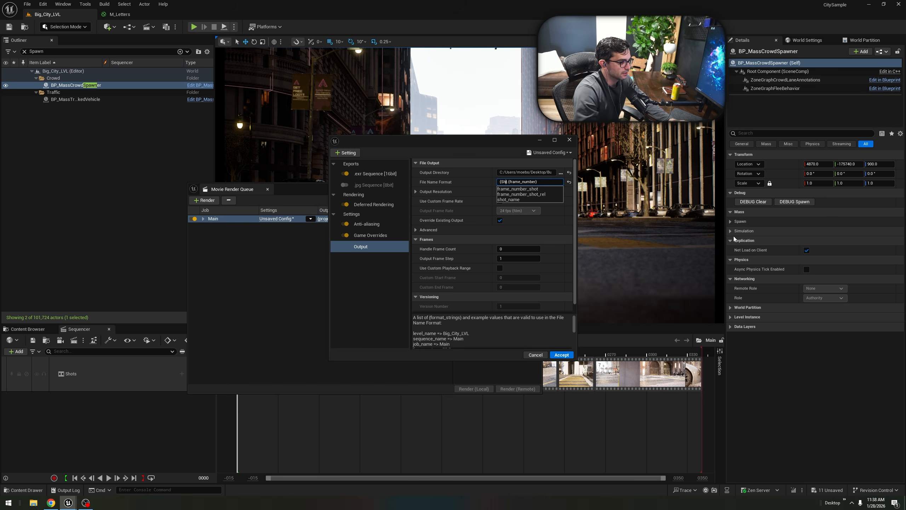
left_click(521, 201)
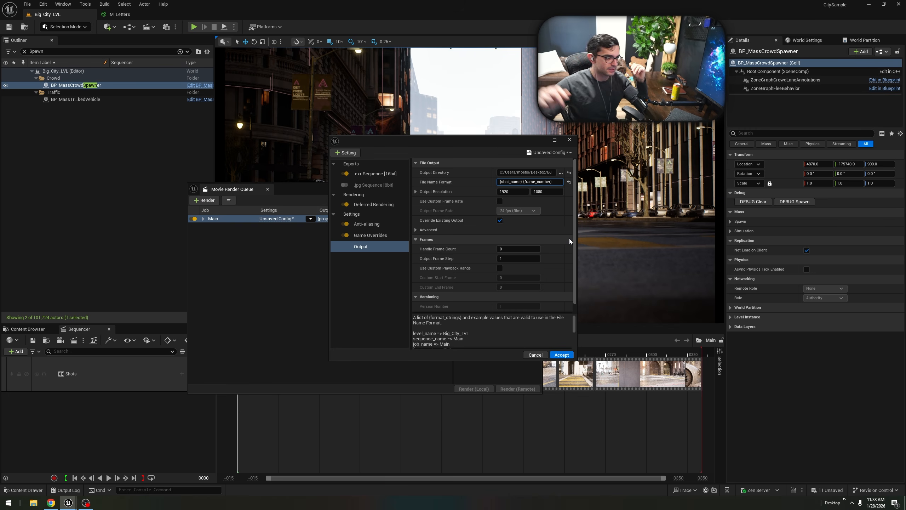
Enable the custom frame rate for the output and set it to 30 fps.
left_click(500, 201)
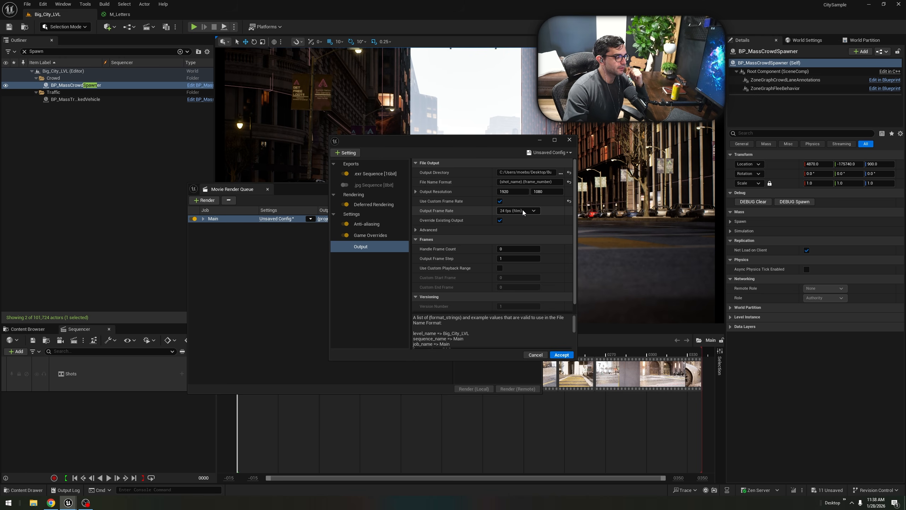
left_click(523, 211)
left_click(515, 262)
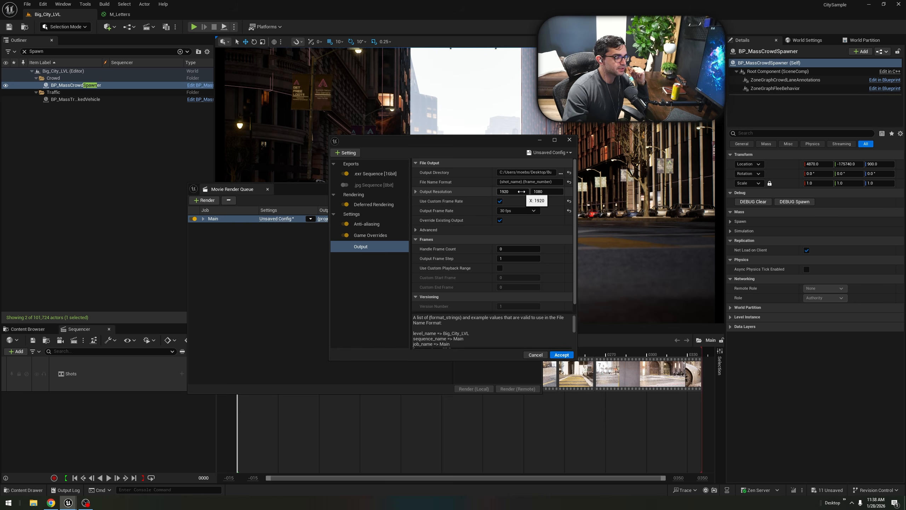
Double the output resolution to 3840 by 2160, then check the remaining output options.
left_click(517, 192)
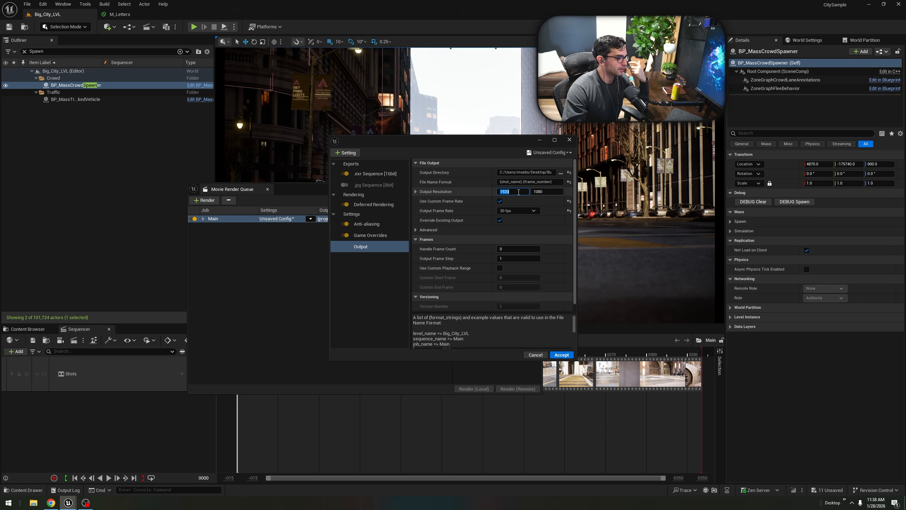
type("*2")
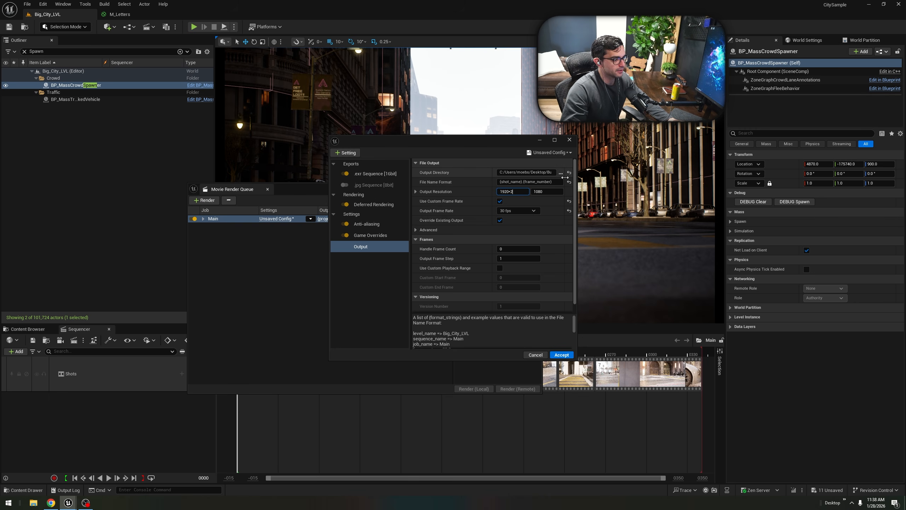
left_click(552, 192)
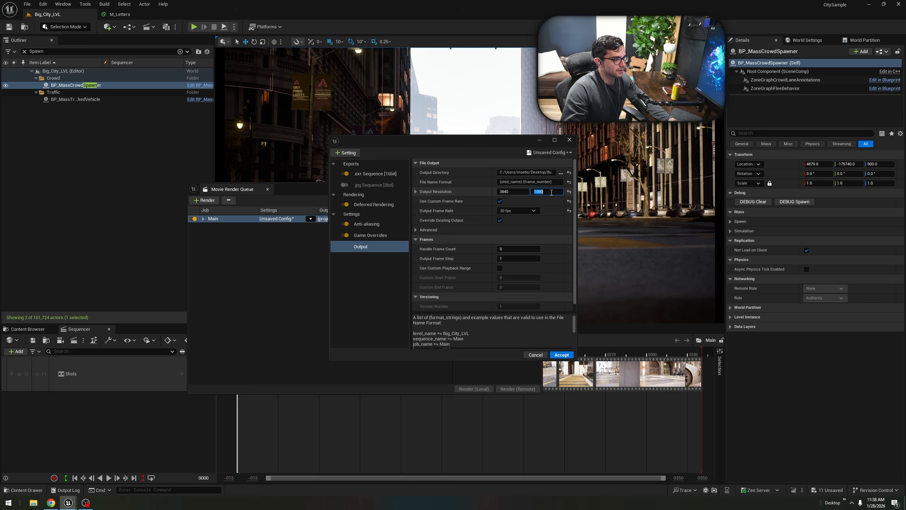
type("*2")
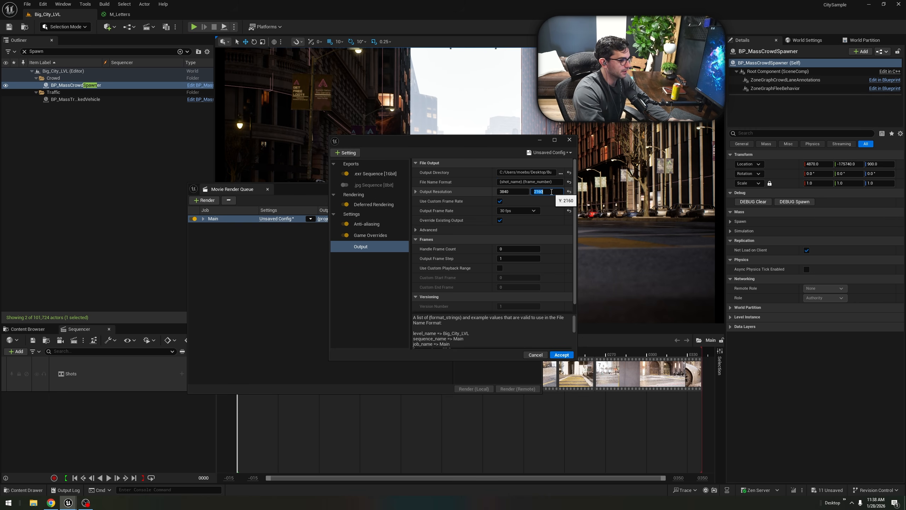
key("Return")
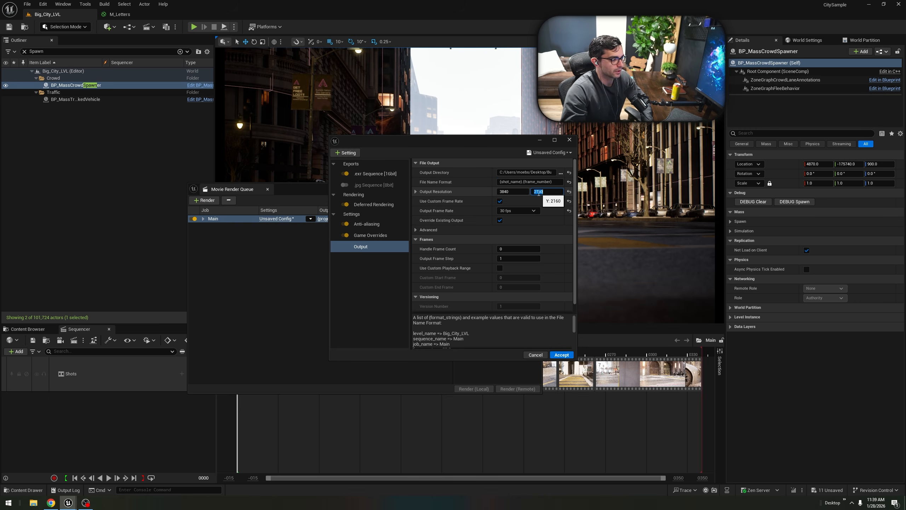
left_click(451, 232)
left_click(451, 233)
scroll(519, 288, "down", 1)
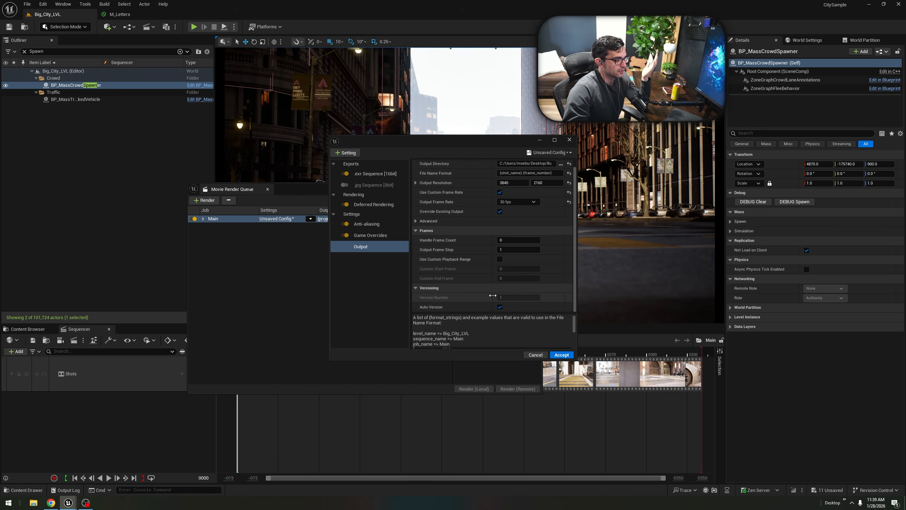
Review the Game Overrides, Anti-aliasing, Deferred Rendering and EXR Sequence settings of the render configuration.
left_click(368, 235)
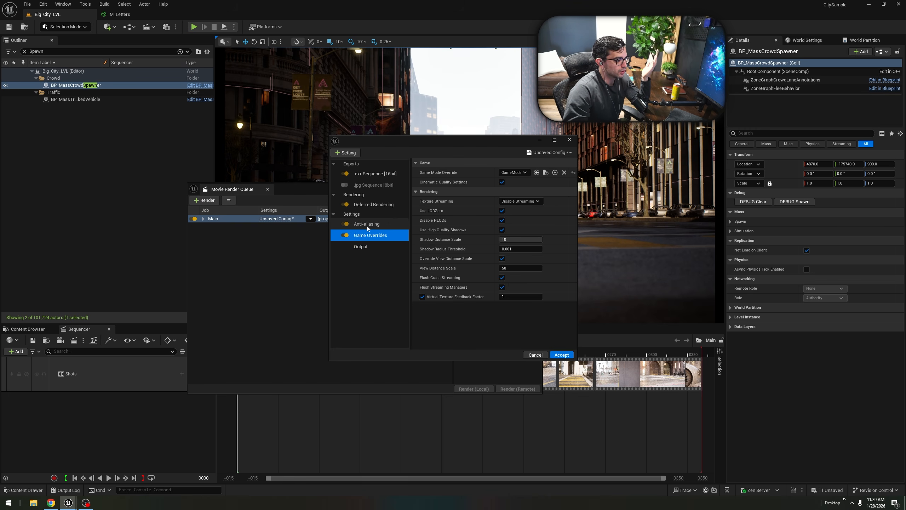
left_click(367, 224)
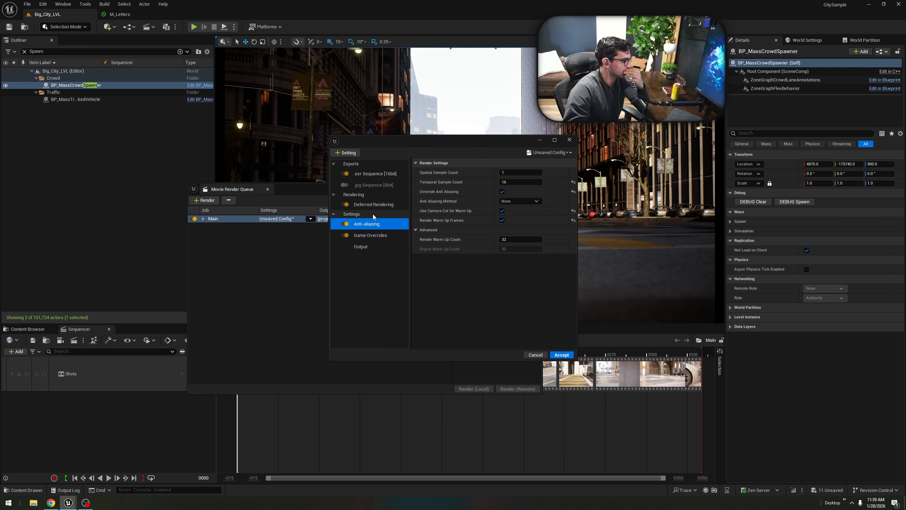
left_click(374, 205)
left_click(382, 174)
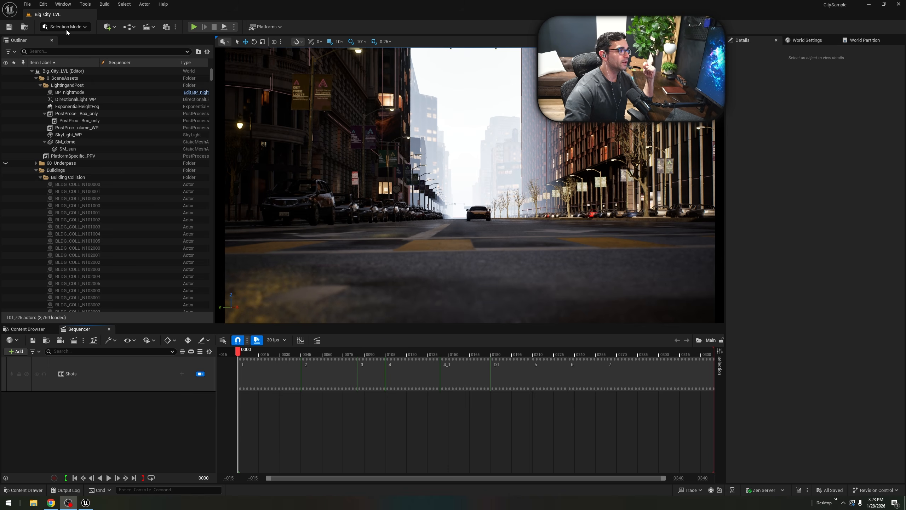
Reopen the Main job's render configuration, check its EXR, Deferred Rendering, Anti-aliasing and Game Overrides settings, and close the Movie Render Queue unchanged.
left_click(166, 27)
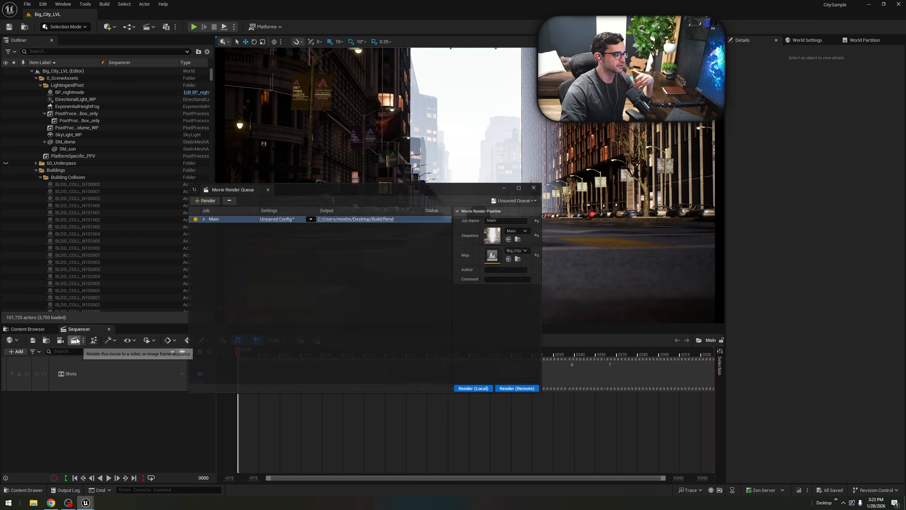
left_click(274, 219)
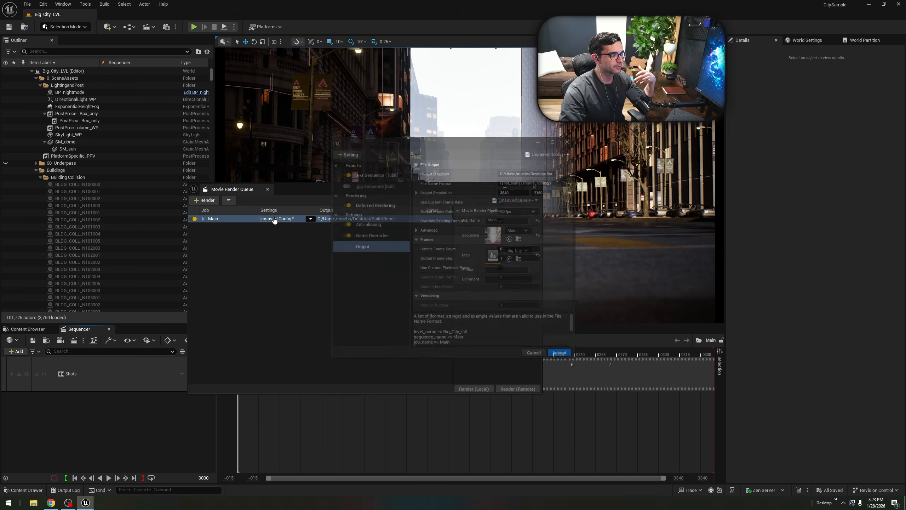
left_click(387, 174)
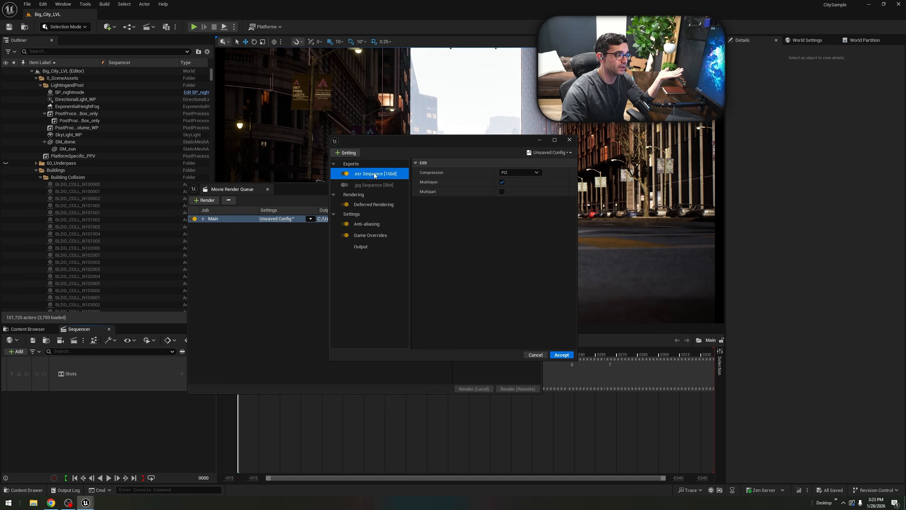
left_click(381, 204)
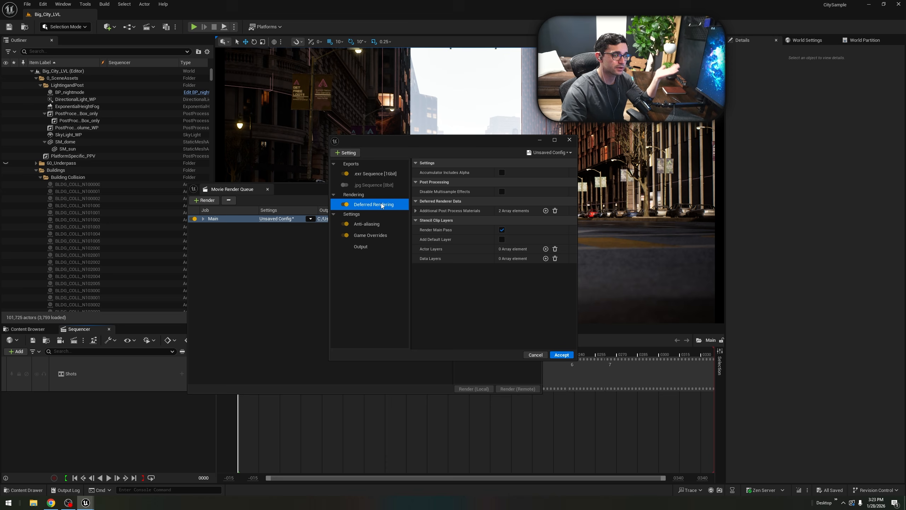
left_click(372, 227)
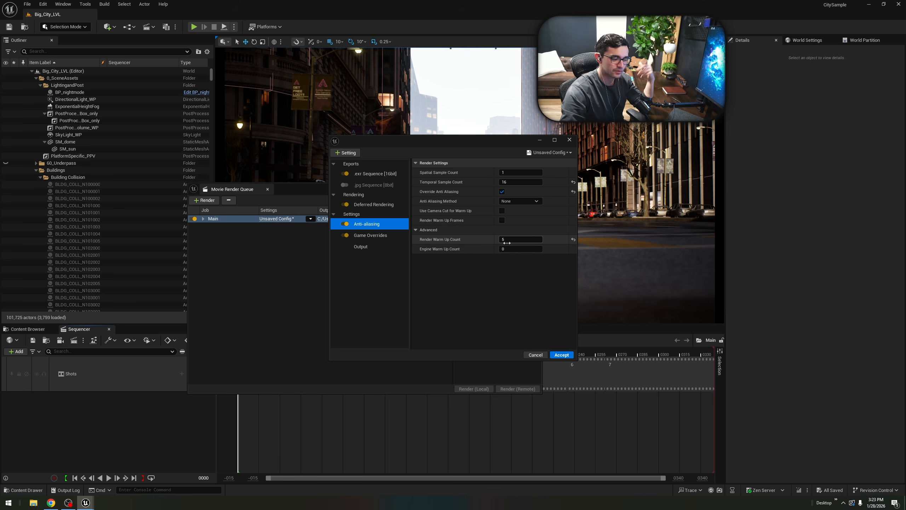
left_click(363, 237)
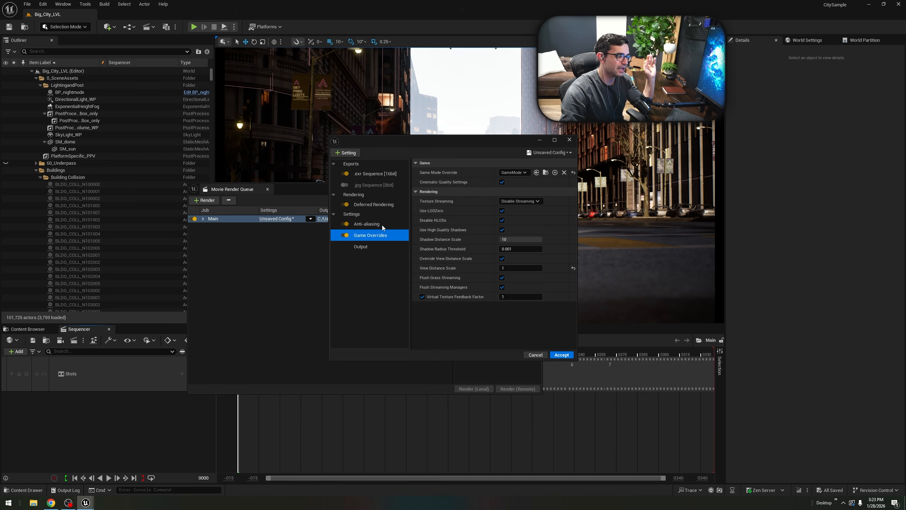
left_click(518, 171)
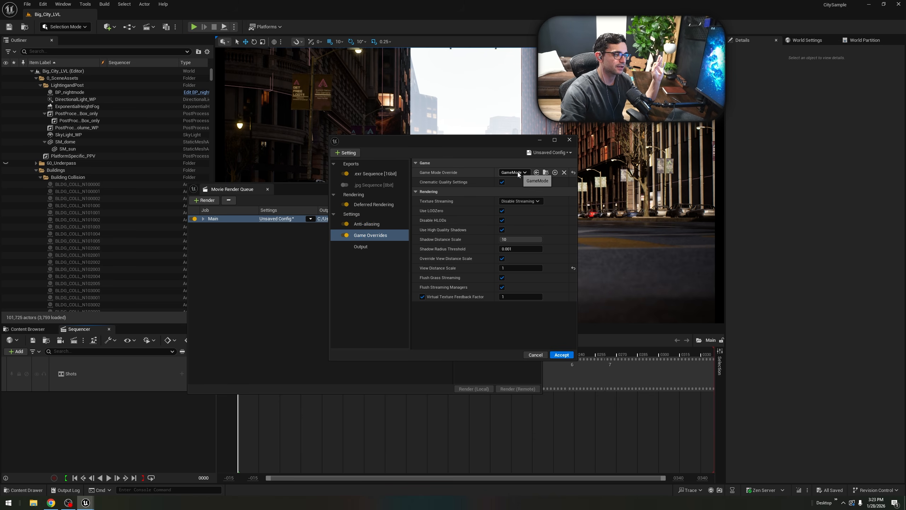
left_click(532, 243)
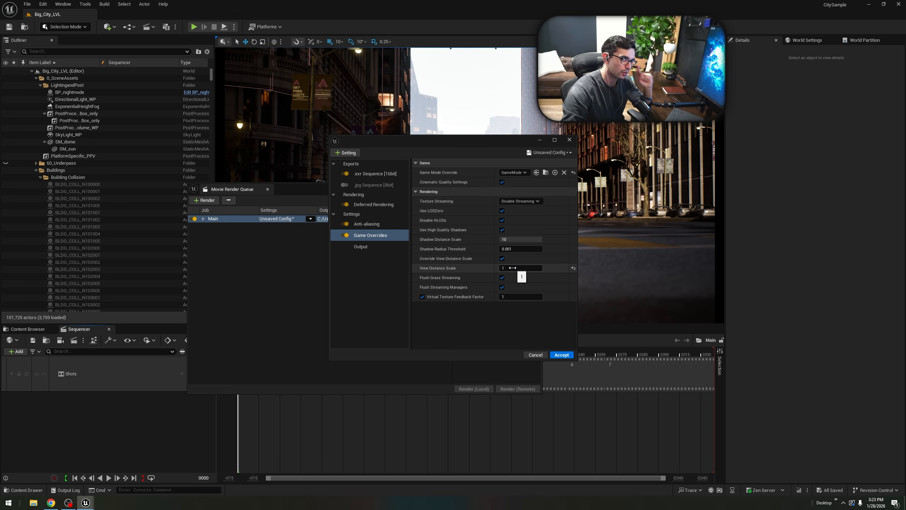
left_click(535, 354)
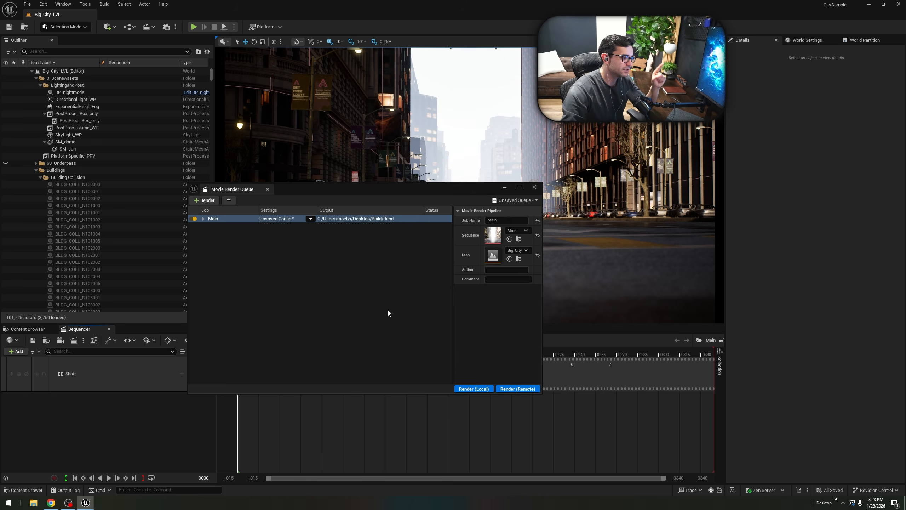
left_click(535, 189)
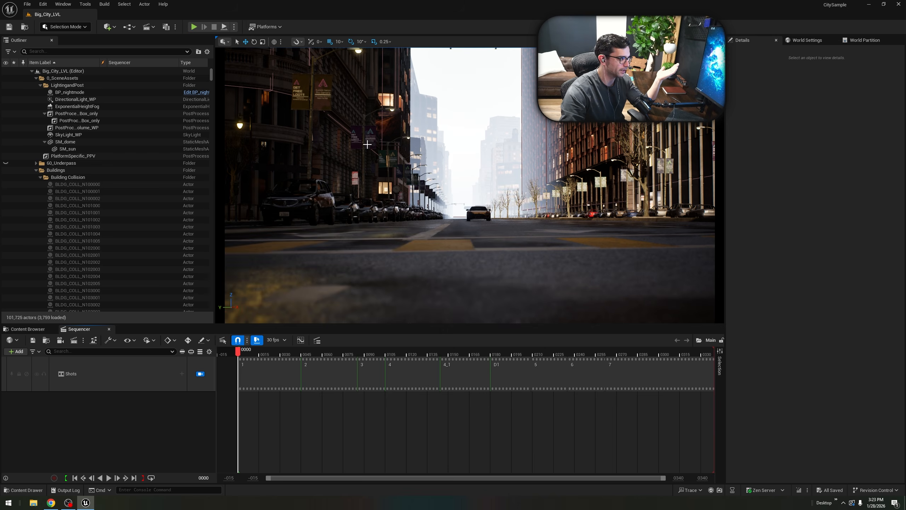
Search the plugins for "Fast Geo" to check the FastGeo Streaming plugin, and close the plugin browser.
left_click(43, 5)
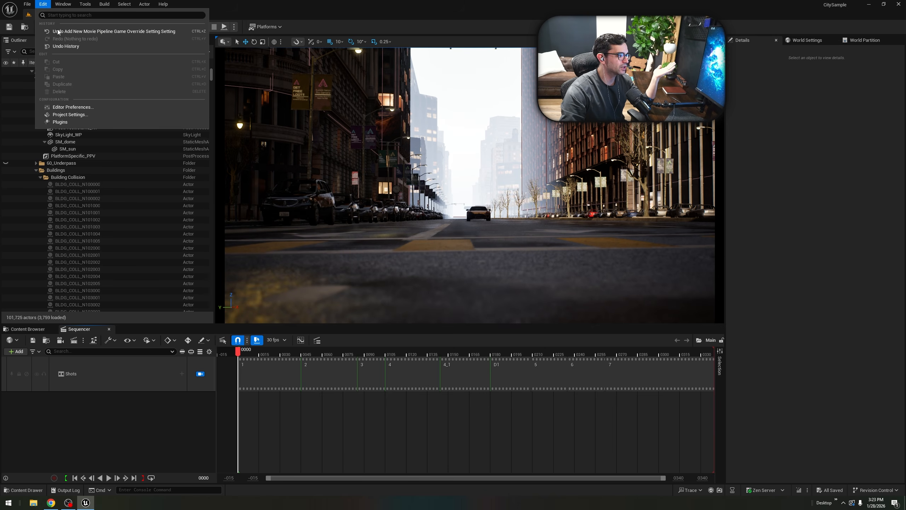
left_click(77, 122)
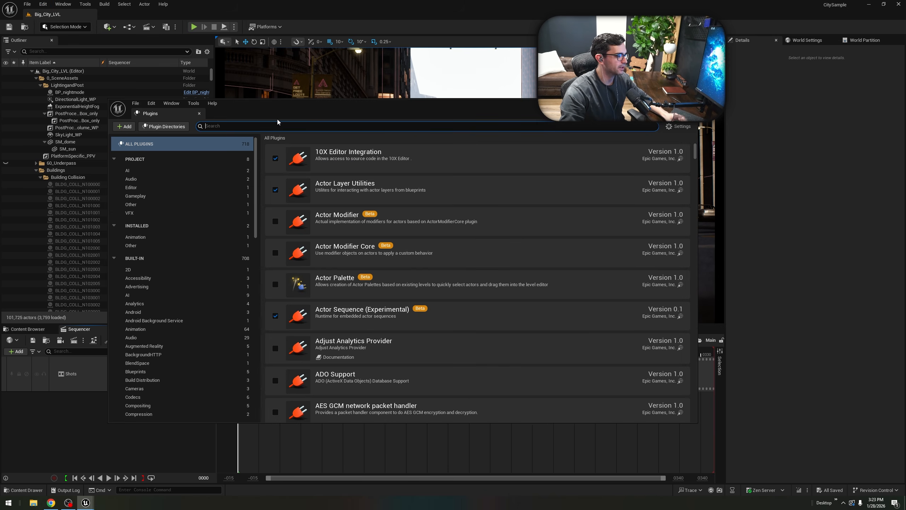
type("Fast Geo")
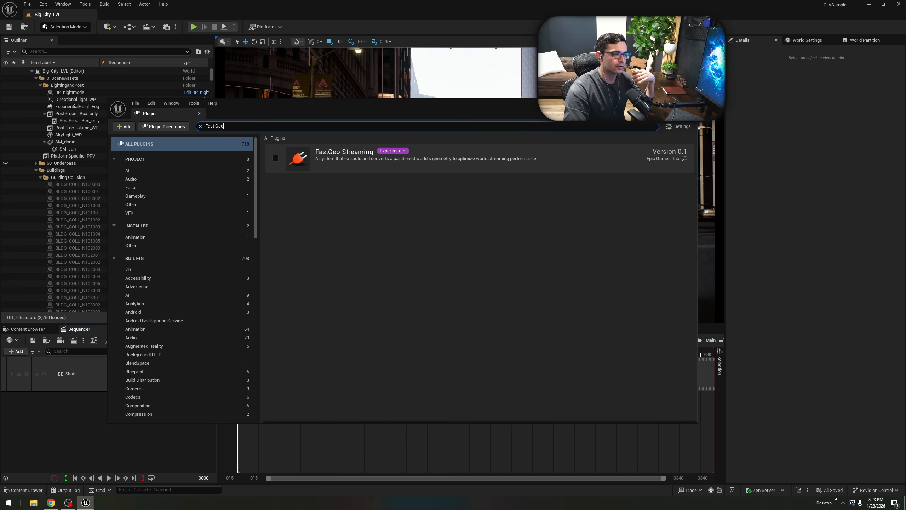
left_click(199, 113)
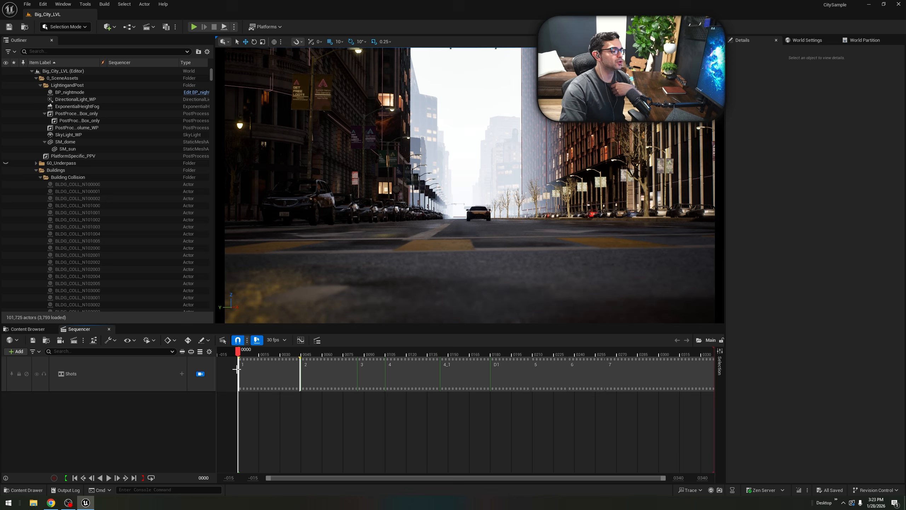
In level sequence 3, try trimming the CineCameraActor section's start to frame 70, undo the trim and close the sequence.
left_click(37, 329)
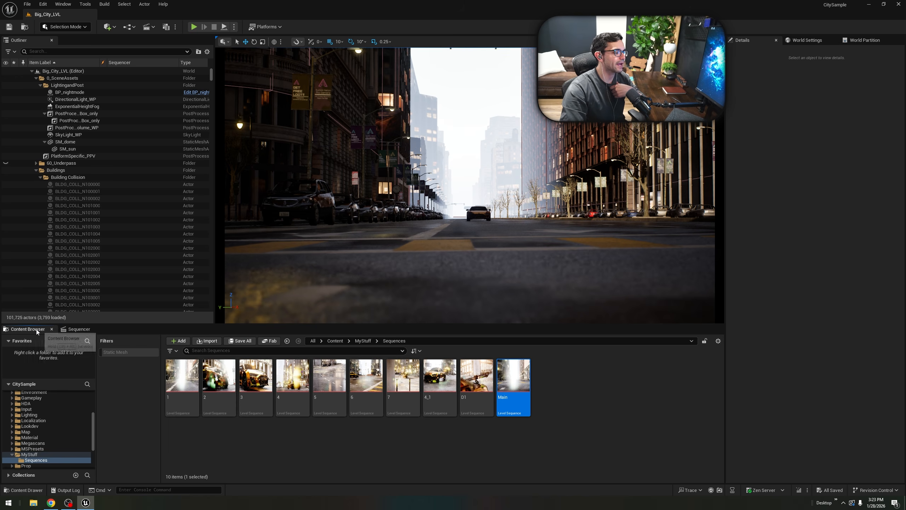
left_click(253, 381)
double_click(255, 379)
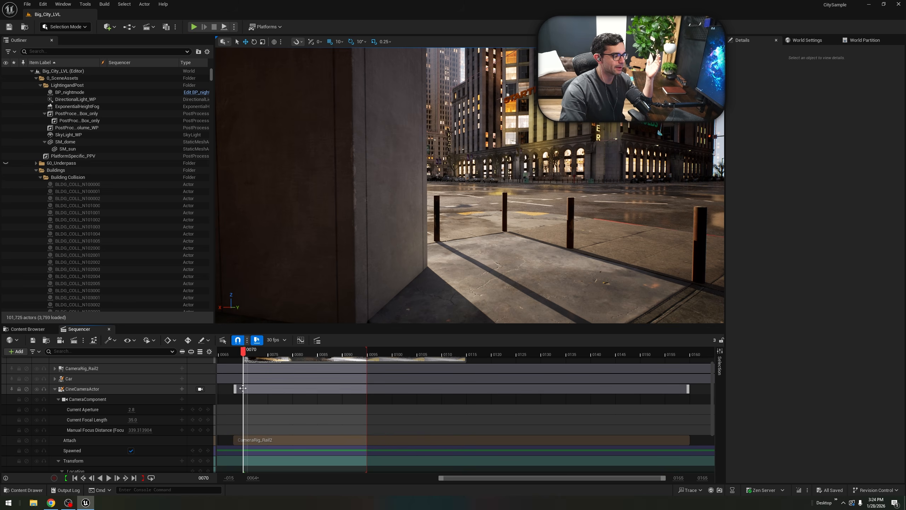
left_click_drag(234, 388, 244, 388)
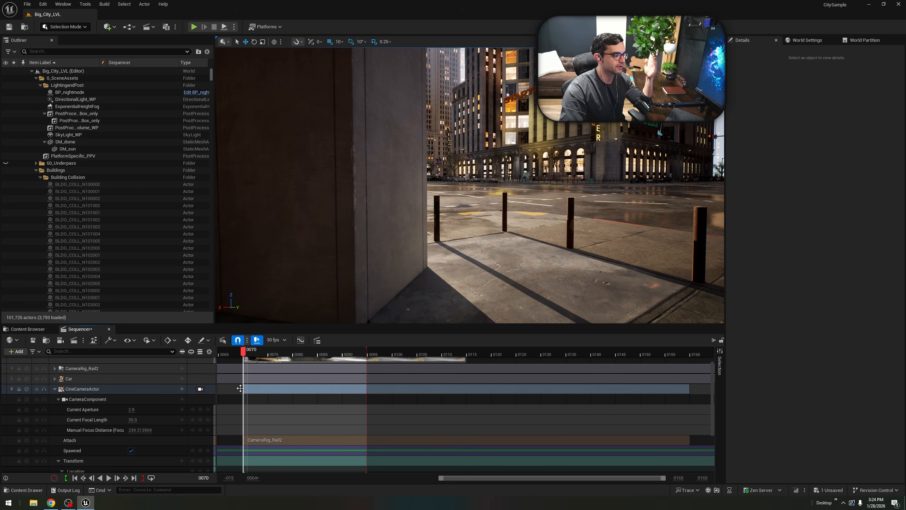
key("ctrl+s")
key("ctrl+z")
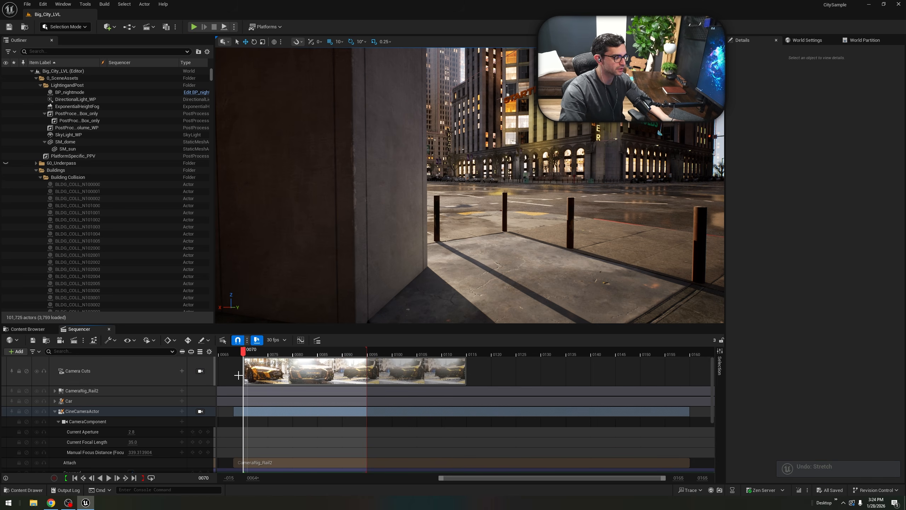
scroll(243, 449, "down", 2)
scroll(243, 450, "up", 2)
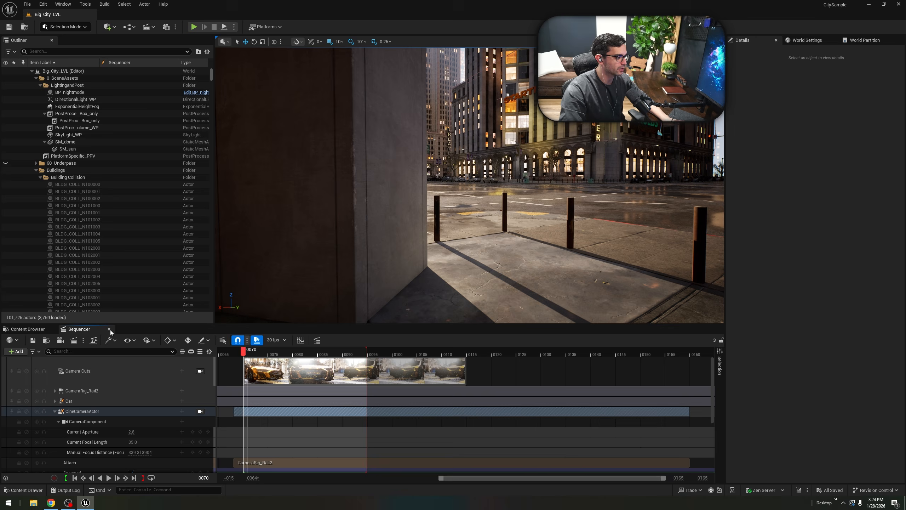
left_click(109, 329)
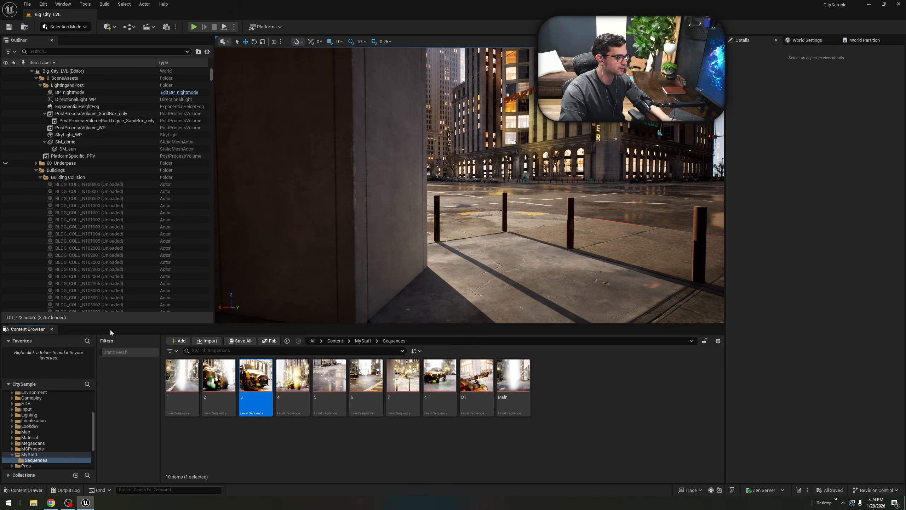
In level sequence 4_1, try trimming the start of the CineCameraActor section, undo the change and close the sequence.
double_click(440, 380)
scroll(421, 404, "down", 1)
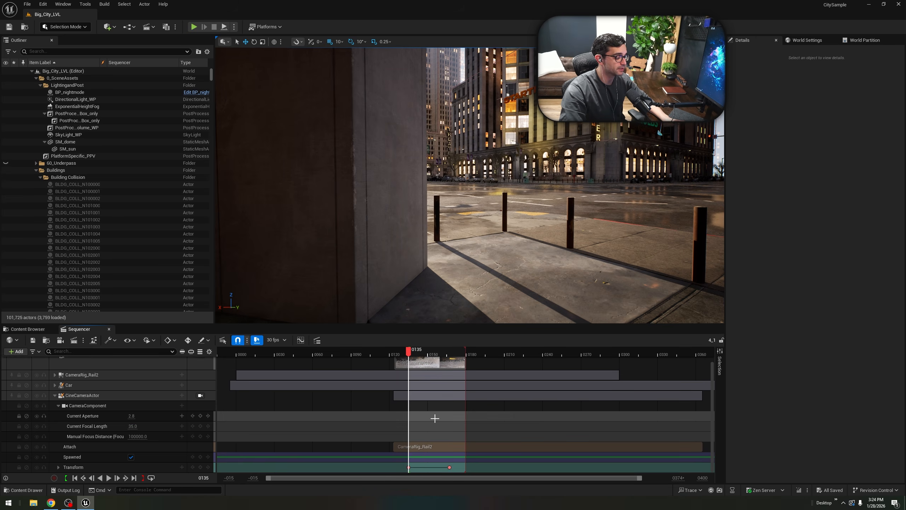
mouse_move(396, 395)
left_mouse_down()
mouse_move(409, 397)
mouse_move(396, 397)
left_mouse_up()
key("ctrl+z")
left_click(109, 329)
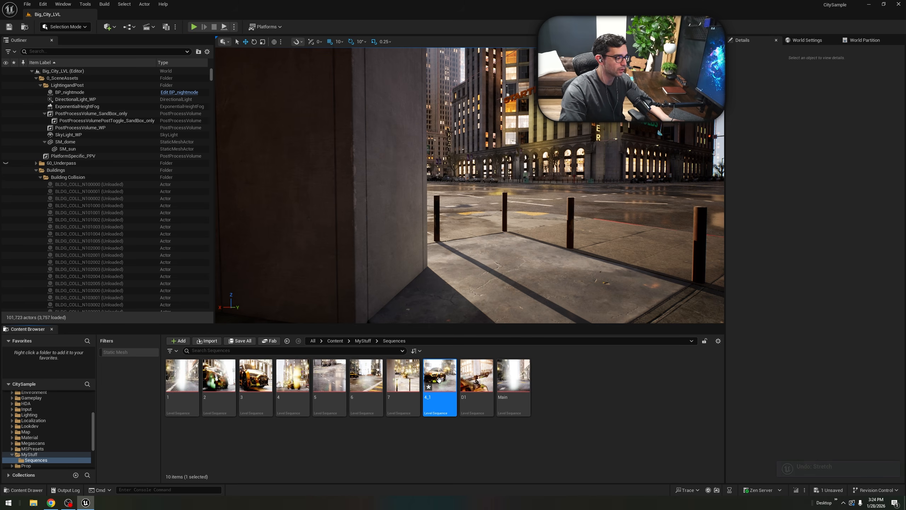
In level sequence 4_1, extend the CineCameraActor section's start back to the beginning of the camera cut, and save the sequence.
double_click(439, 378)
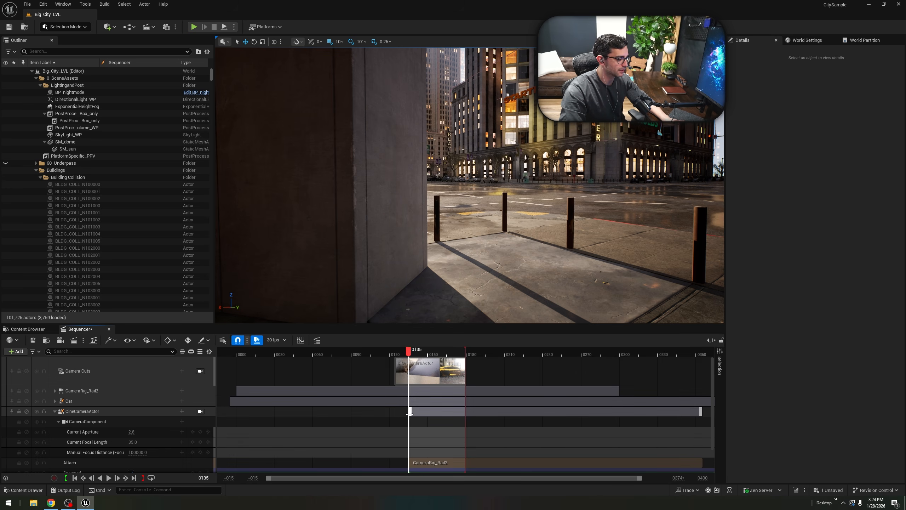
left_click_drag(410, 412, 395, 412)
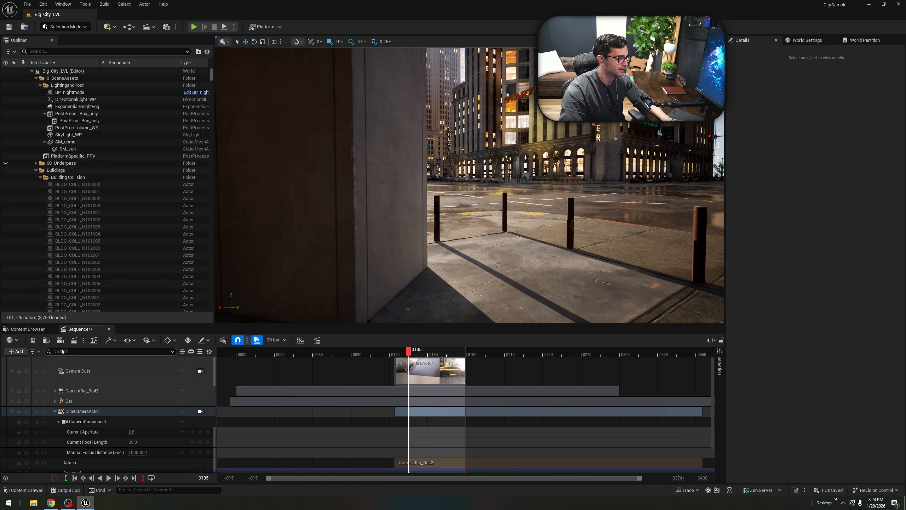
left_click(34, 341)
Open level sequence 5 and inspect how its CineCameraActor section lines up with the camera cuts.
left_click(28, 329)
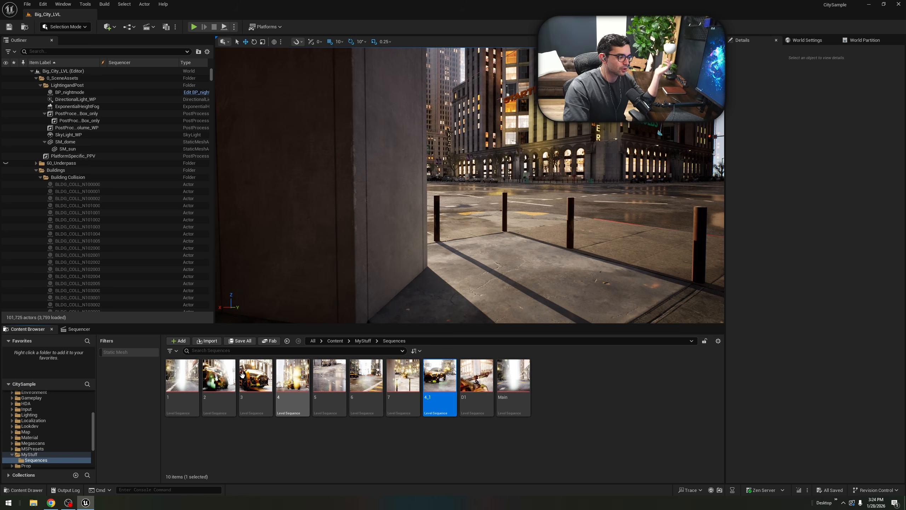
double_click(330, 374)
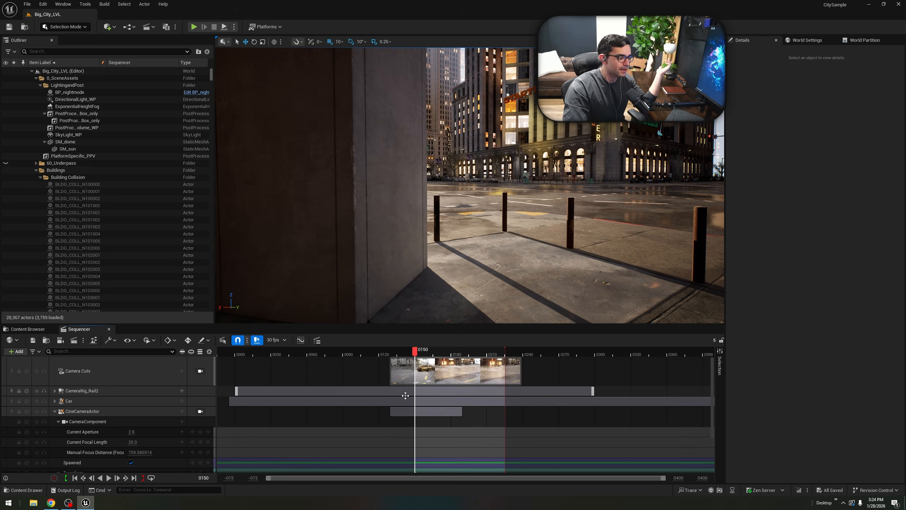
scroll(431, 428, "down", 2)
scroll(431, 428, "up", 2)
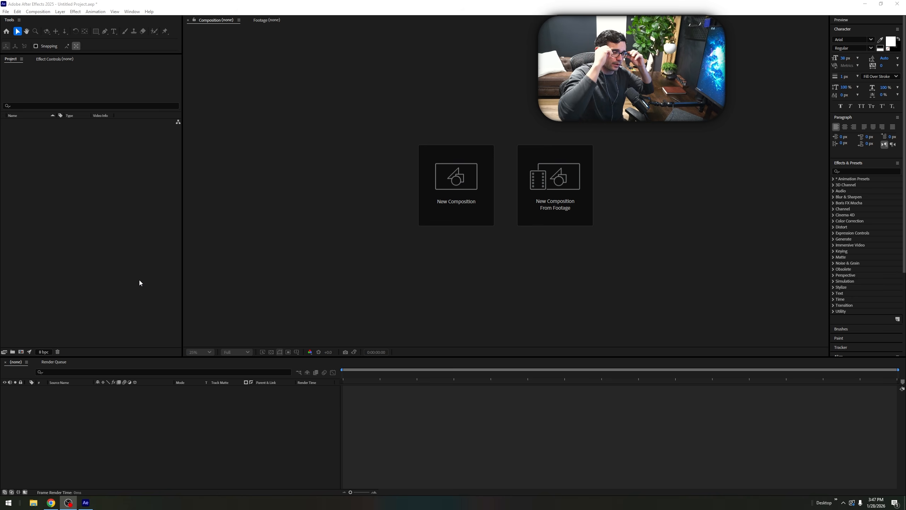
Import the OpenEXR image sequence starting at 1.0000.exr as footage from the Desktop's Build/Rend folder.
double_click(57, 161)
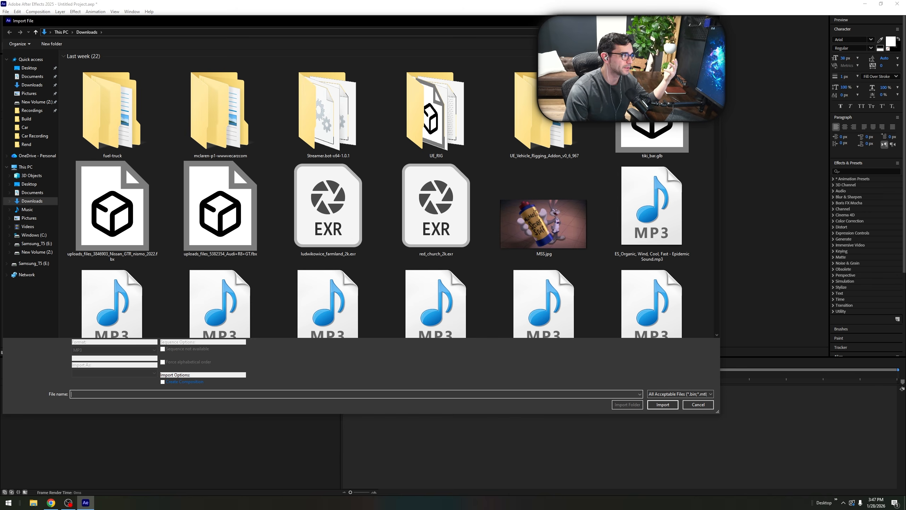
left_click(34, 71)
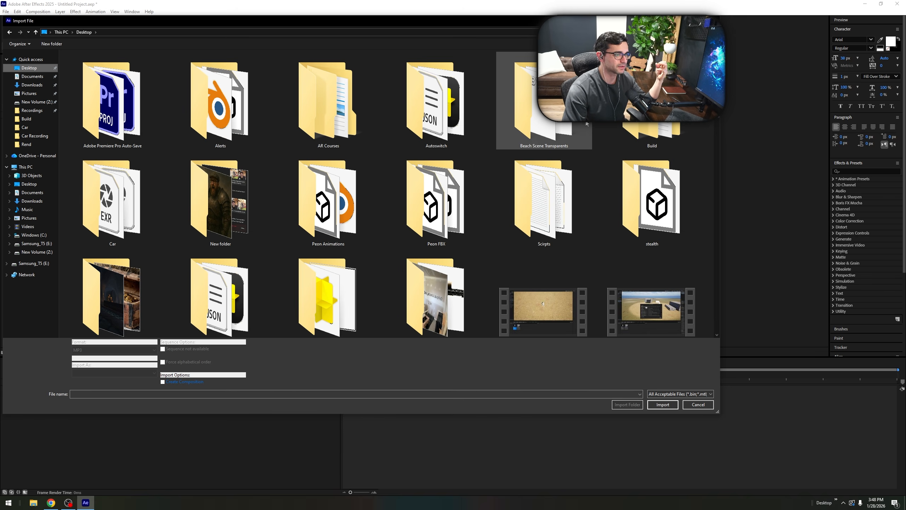
double_click(652, 107)
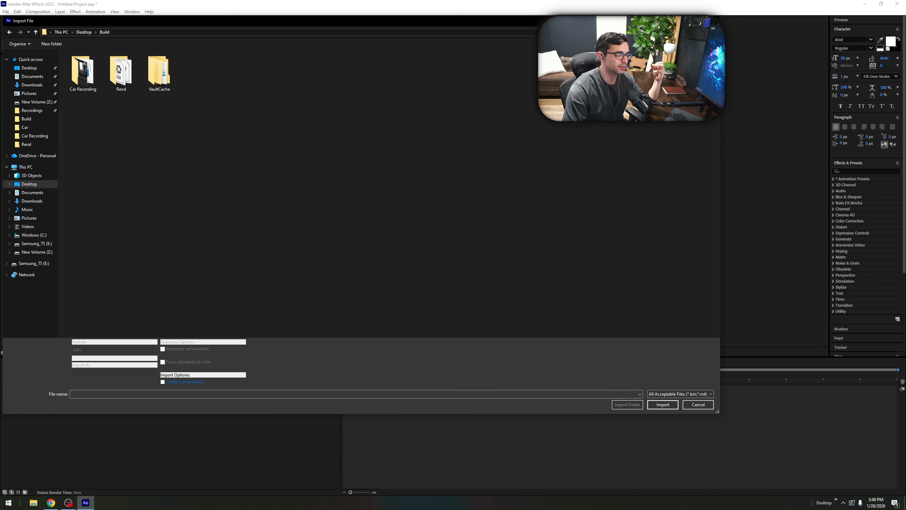
double_click(123, 73)
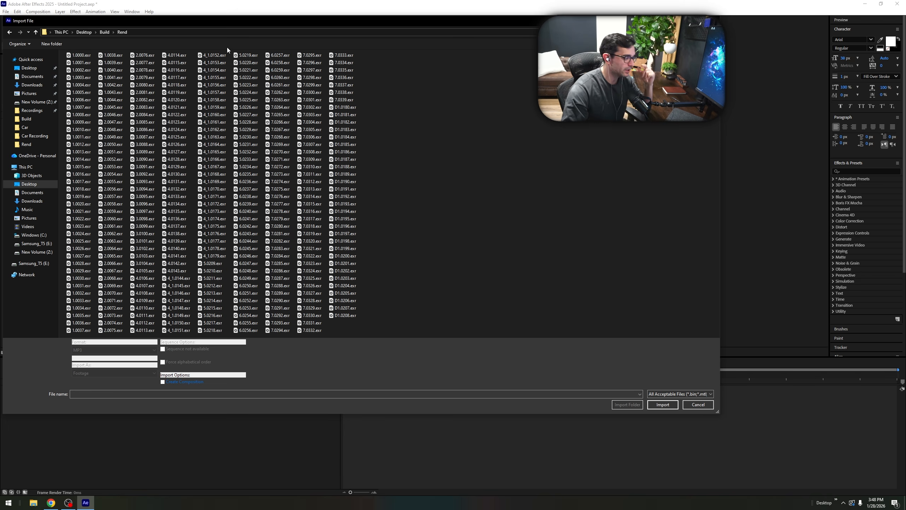
left_click(82, 55)
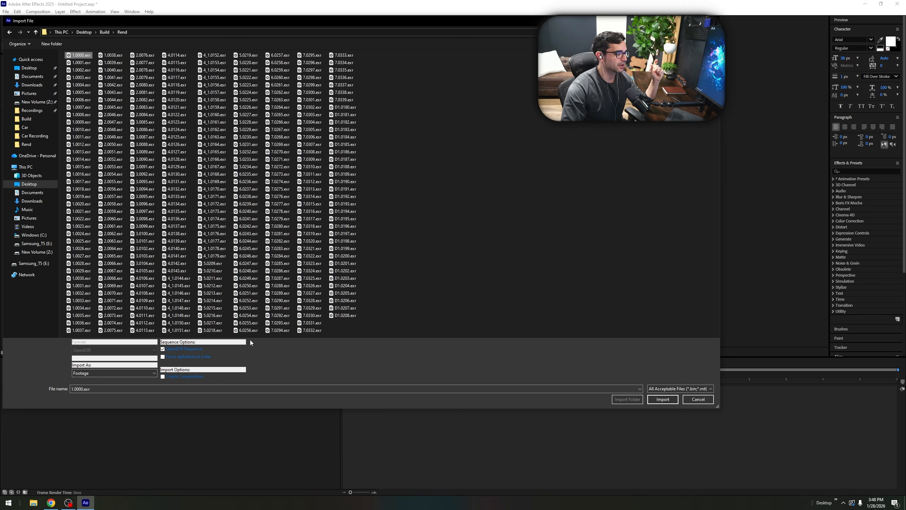
left_click(663, 399)
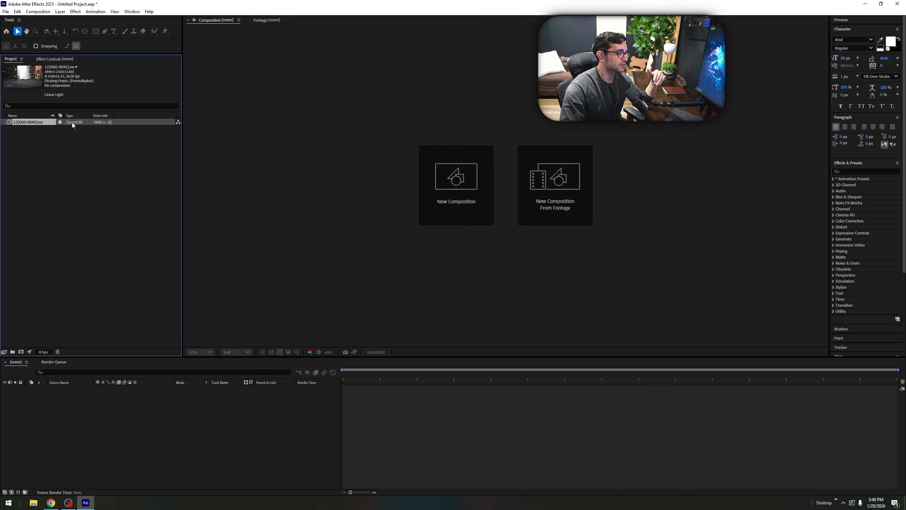
Create a composition from the imported shot 1 sequence and play it back from the start.
left_click_drag(72, 122, 163, 431)
key("space")
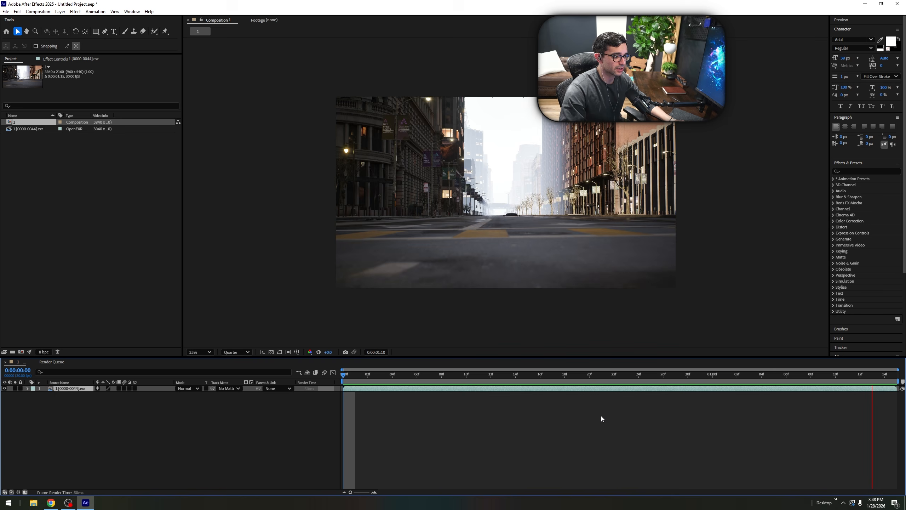
key("space")
left_click_drag(399, 374, 308, 372)
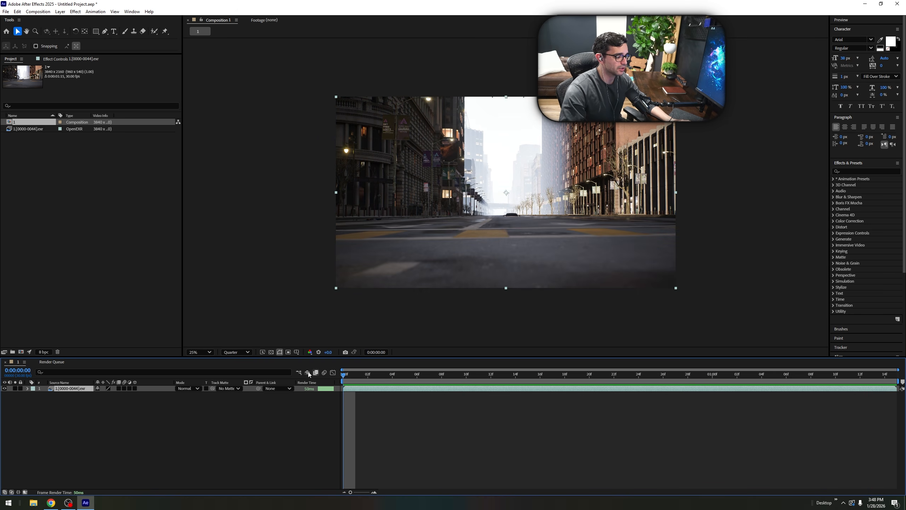
Import the OpenEXR image sequence starting at 2.0045.exr from the Rend folder as footage.
left_click(88, 200)
double_click(87, 200)
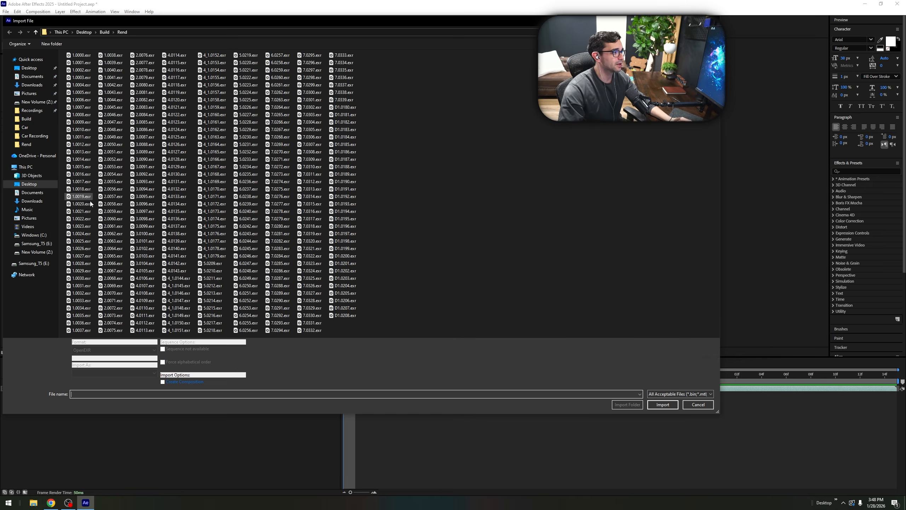
left_click(111, 107)
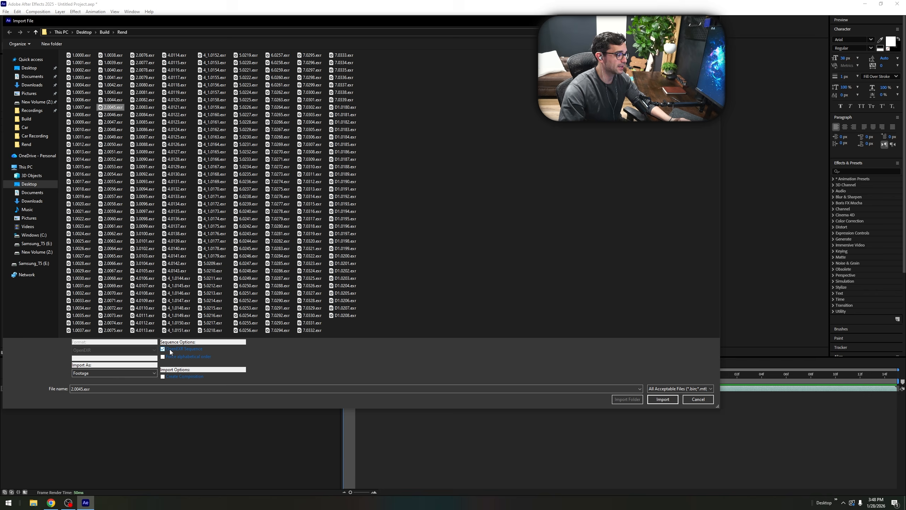
left_click(661, 399)
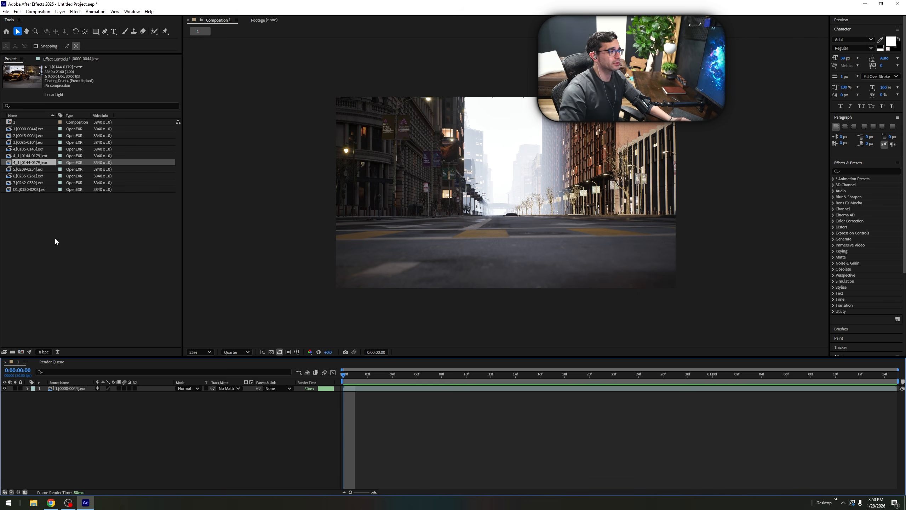
Delete the shot 1 layer from composition 1 and set the composition's duration to 0:00:31:15.
left_click(80, 390)
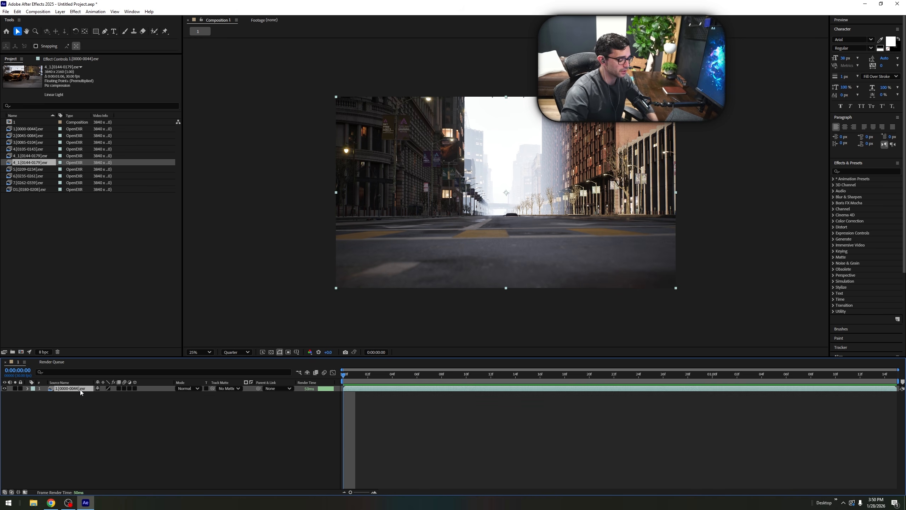
key("Delete")
right_click(224, 432)
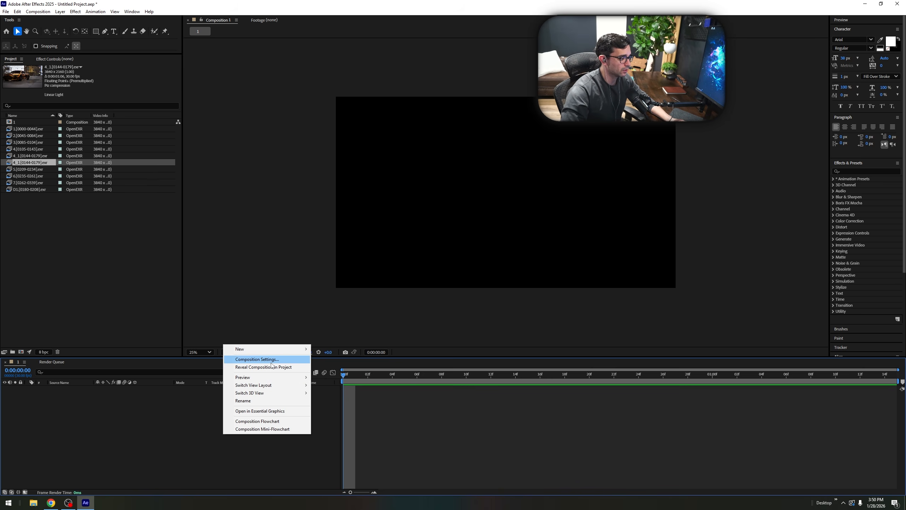
left_click(260, 359)
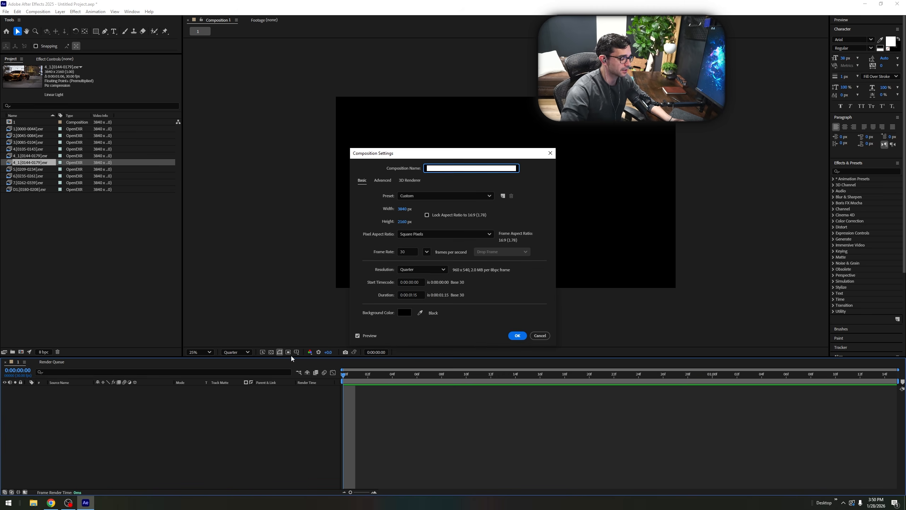
left_click(409, 292)
type("3")
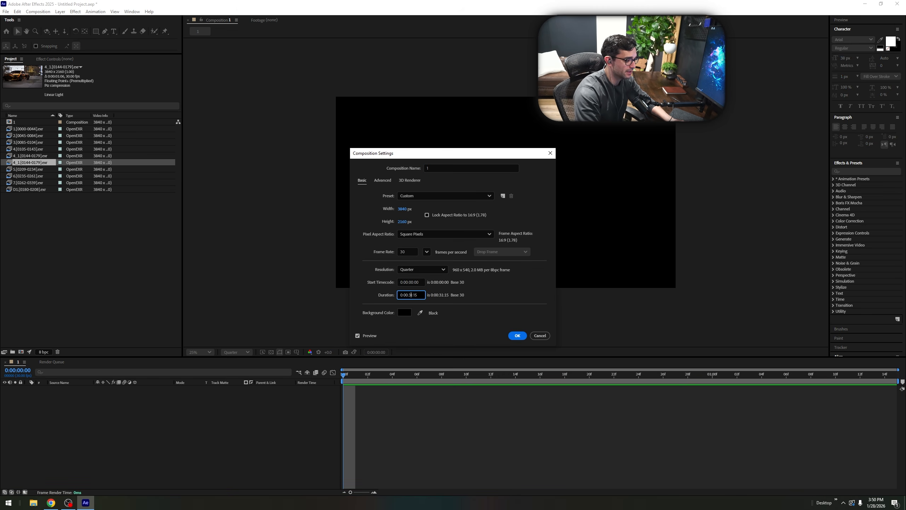
key("Return")
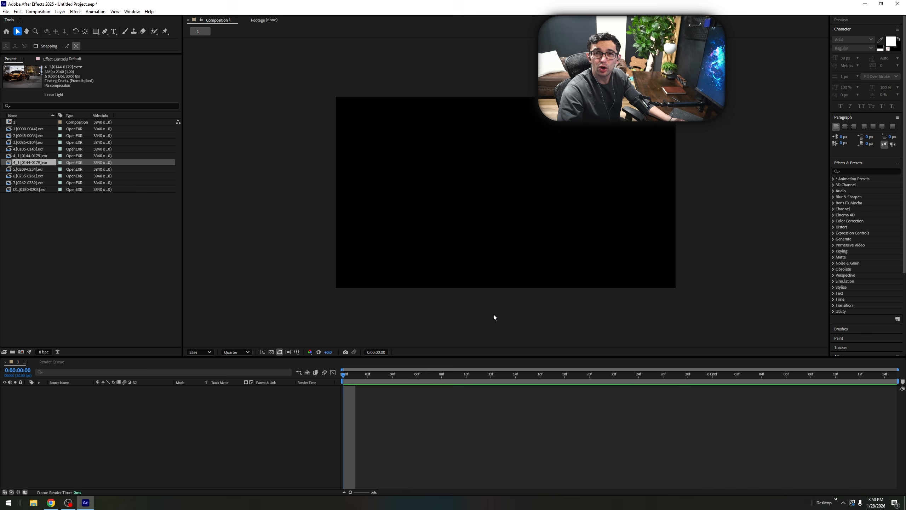
Add all the imported EXR sequences, from shot 1 to D1, as layers in composition 1.
left_click(27, 129)
left_click(32, 189, "shift")
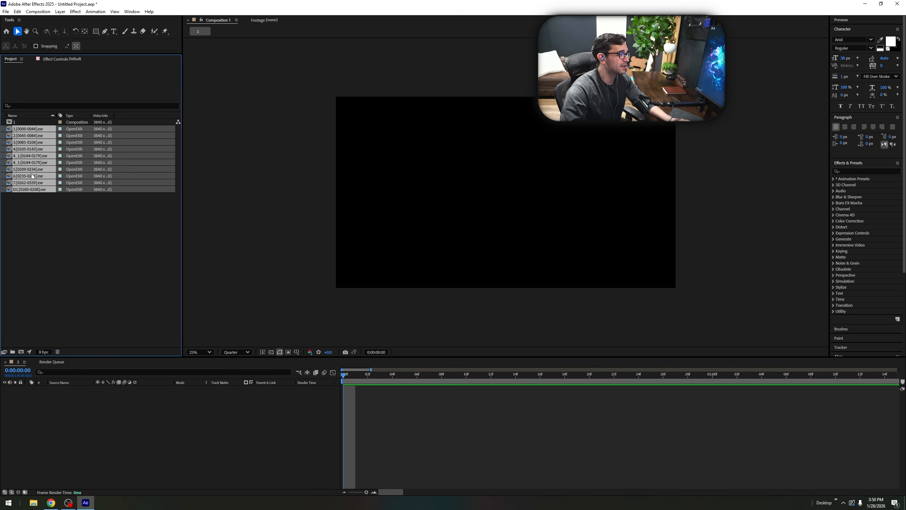
left_click_drag(31, 174, 149, 435)
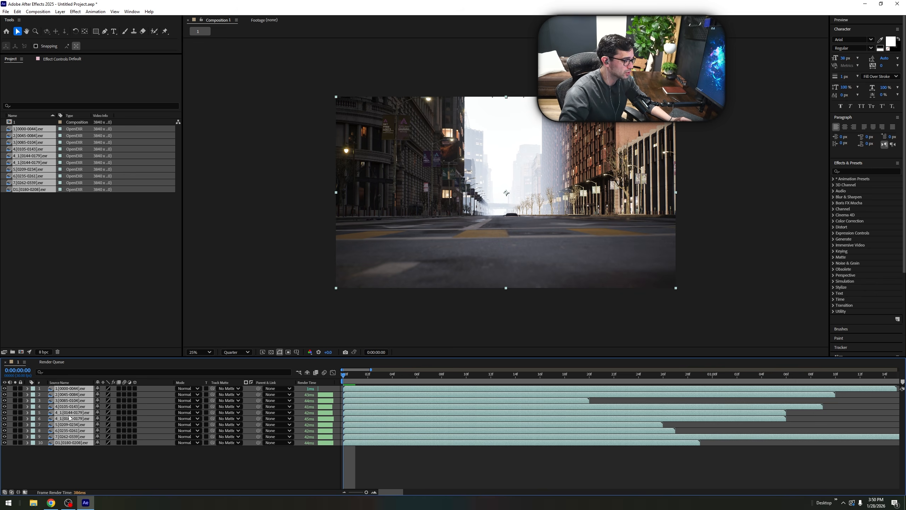
left_click_drag(366, 492, 361, 492)
left_click(370, 475)
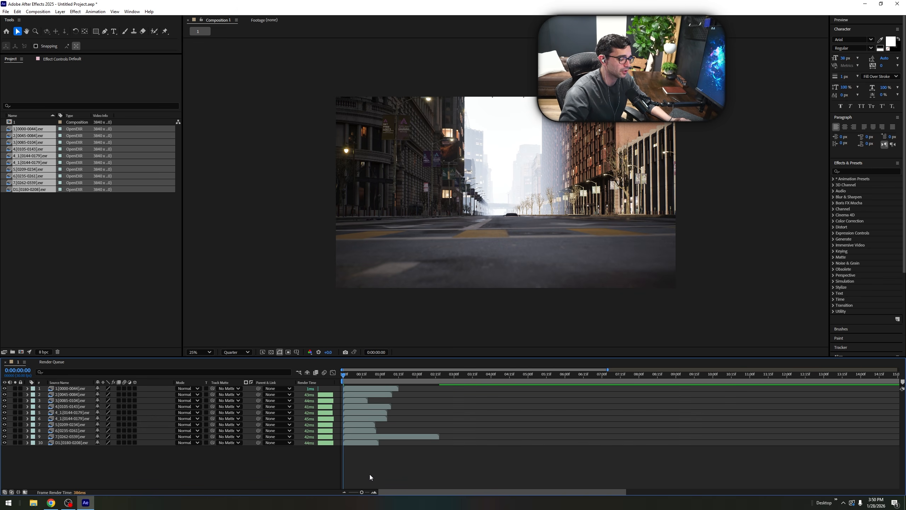
Arrange the layers for shots 2 through 7 end to end in the timeline, following the shot 1 layer.
left_click(359, 394)
left_click(367, 443, "shift")
left_click_drag(355, 407, 544, 421)
left_click(416, 453)
left_click_drag(419, 420, 588, 429)
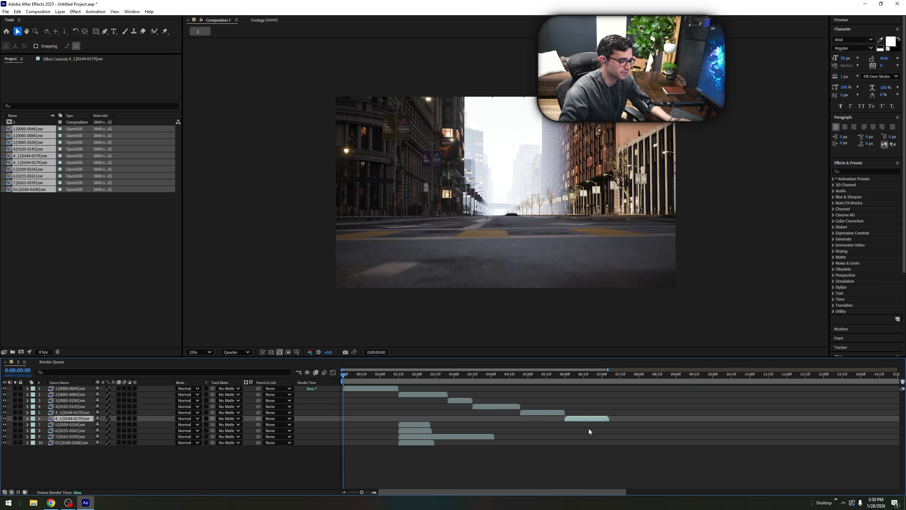
left_click_drag(419, 425, 629, 433)
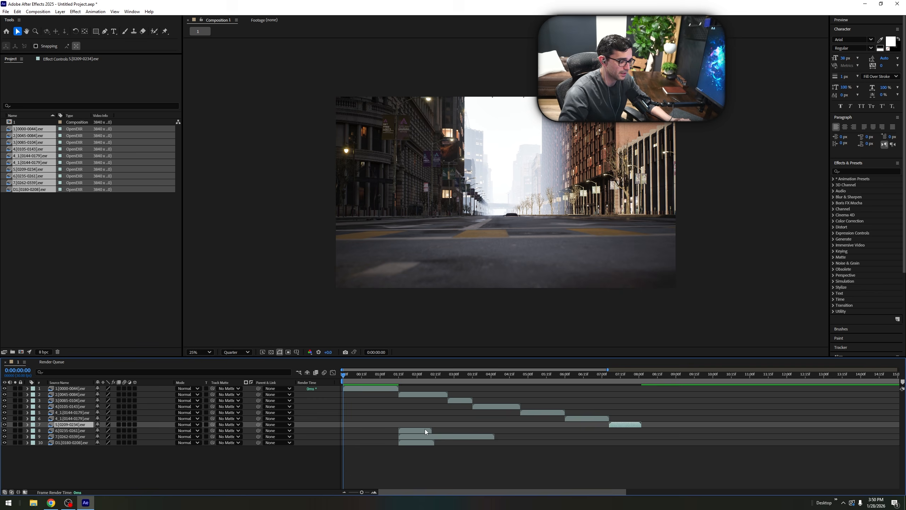
left_click_drag(425, 430, 717, 439)
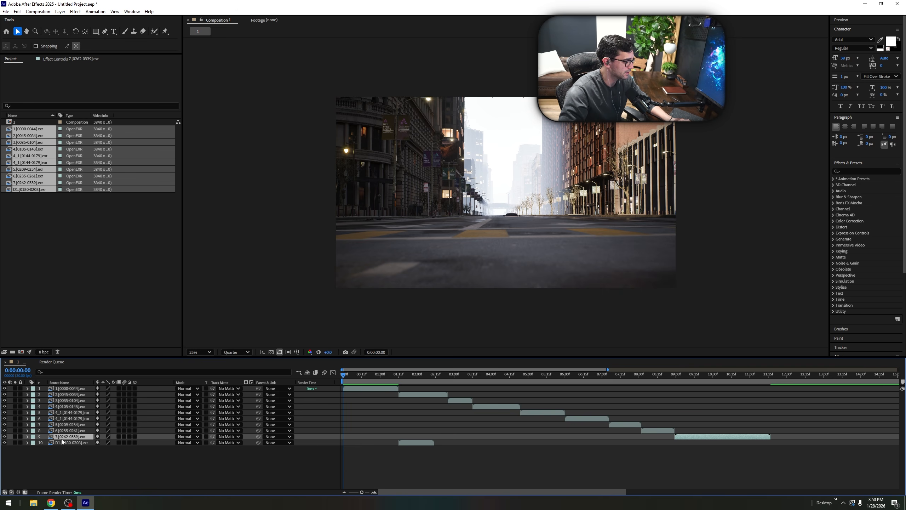
Delete the duplicate 4_1 layer and move the D1 layer directly below the remaining 4_1 layer in the stack.
left_click(423, 443)
left_click(65, 414)
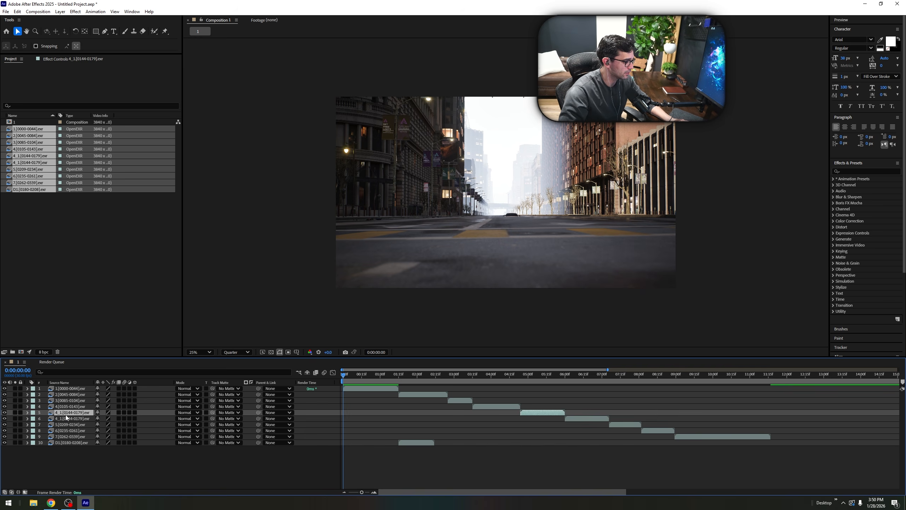
left_click(68, 419)
key("Delete")
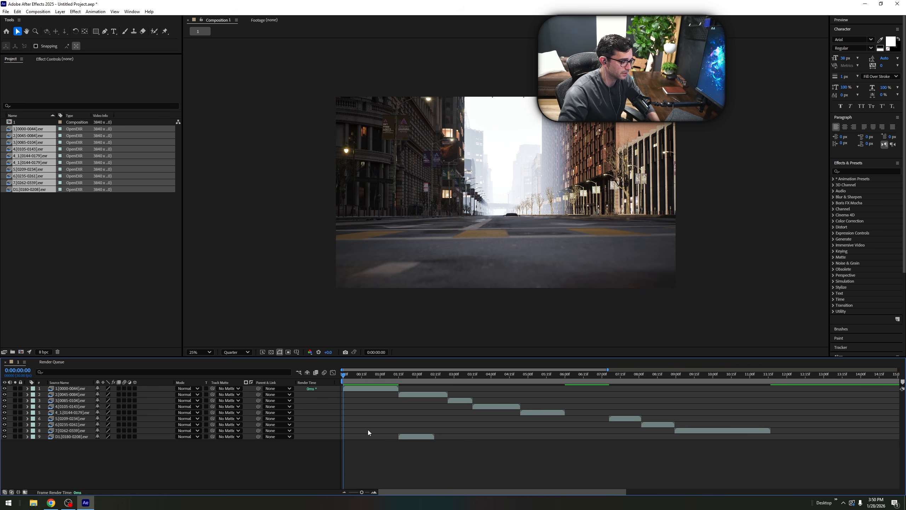
left_click_drag(72, 436, 64, 417)
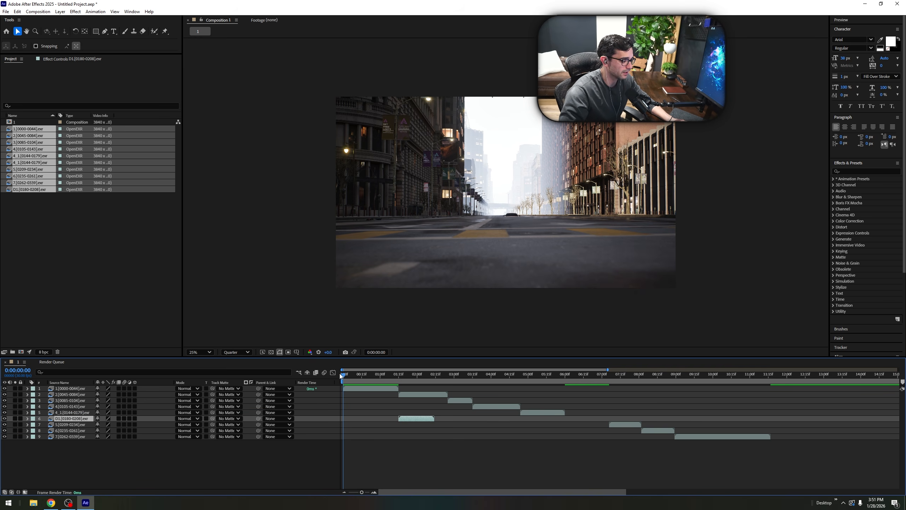
Play through the edit and move the D1 layer in time to start where the 4_1 layer ends.
mouse_move(341, 374)
left_mouse_down()
mouse_move(502, 387)
mouse_move(415, 384)
mouse_move(765, 382)
mouse_move(349, 385)
left_mouse_up()
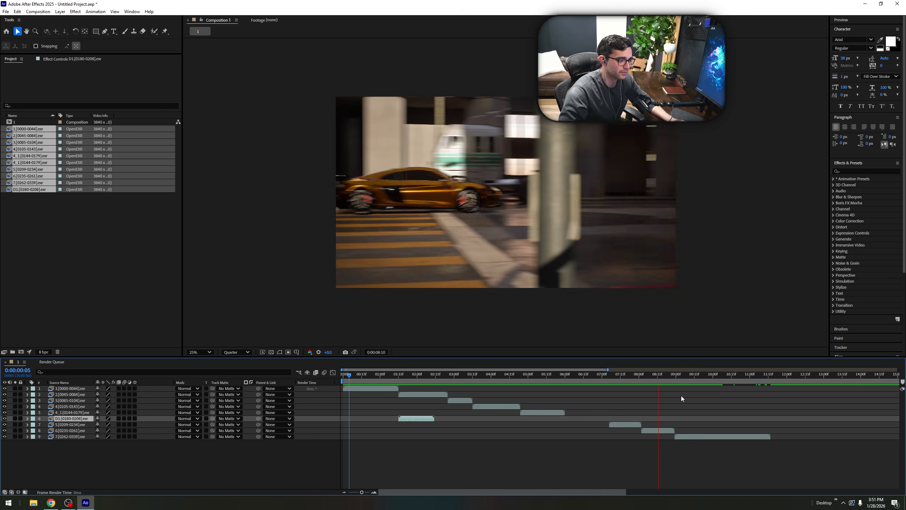
left_click_drag(640, 392, 562, 416)
left_click_drag(412, 419, 578, 423)
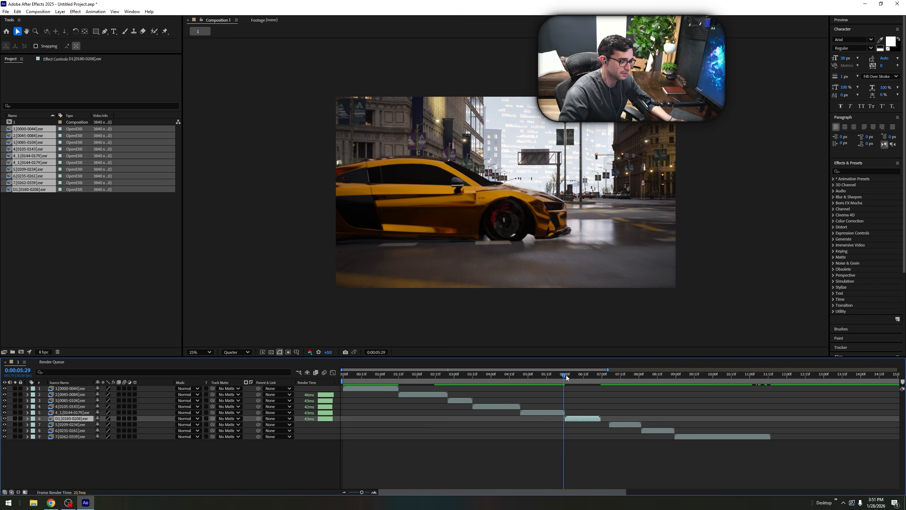
left_click_drag(567, 375, 538, 392)
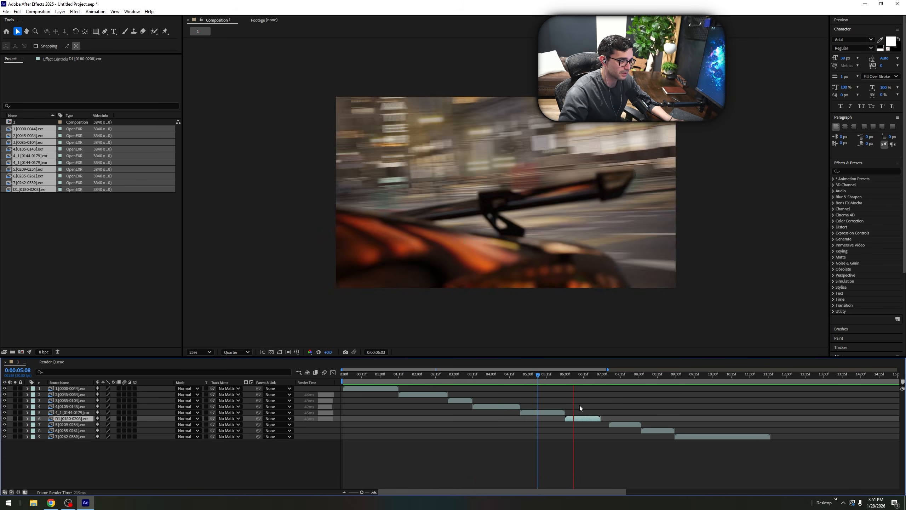
key("space")
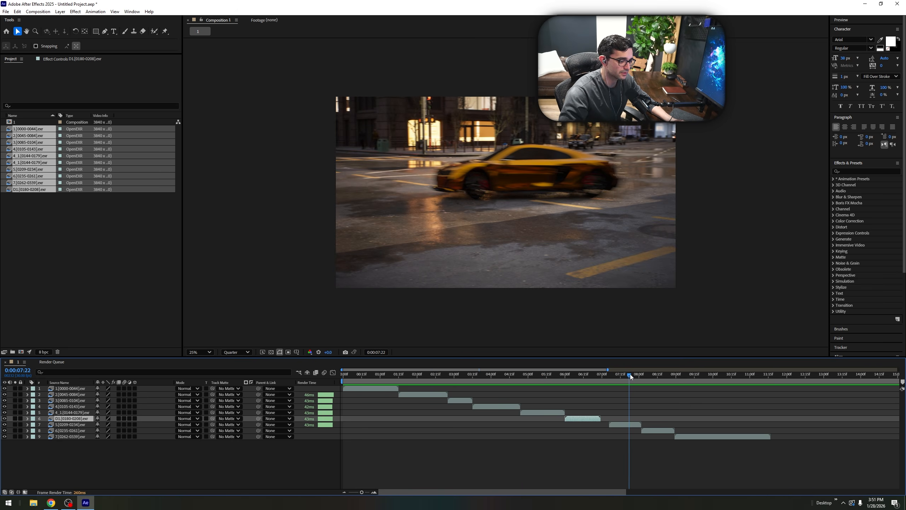
Trim the start of the shot 1 layer to 0:00:00:07.
left_click_drag(630, 375, 349, 408)
left_click_drag(359, 376, 351, 381)
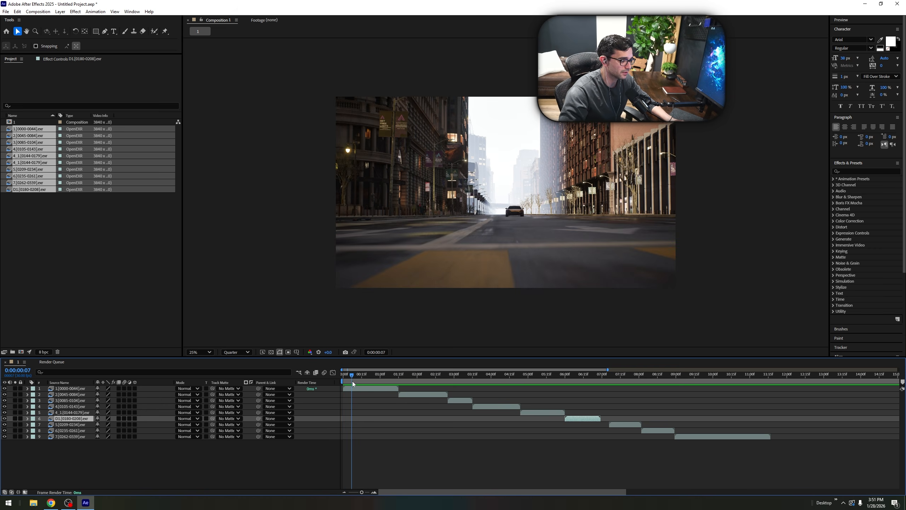
left_click(349, 388)
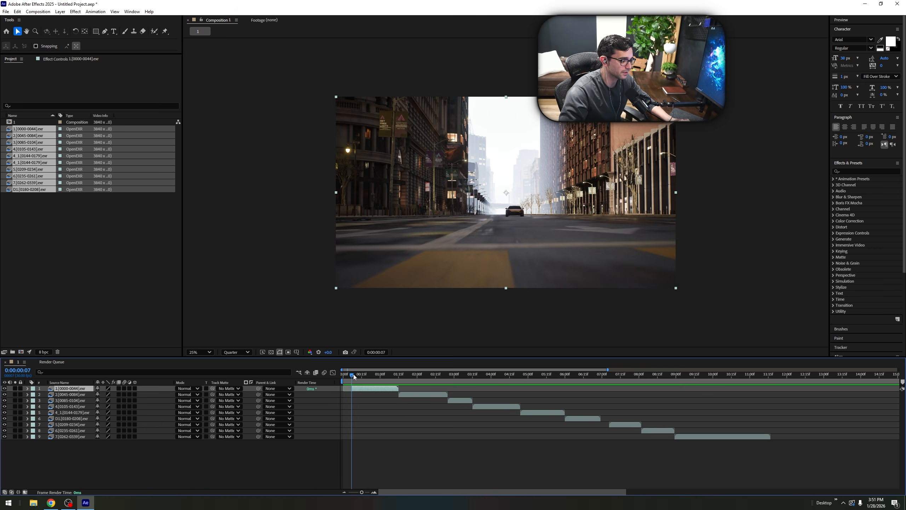
Preview the cut from shot 1, then trim shot 2's end to 0:00:02:09 and move the shot 3 layer to start there.
left_click_drag(354, 377, 377, 392)
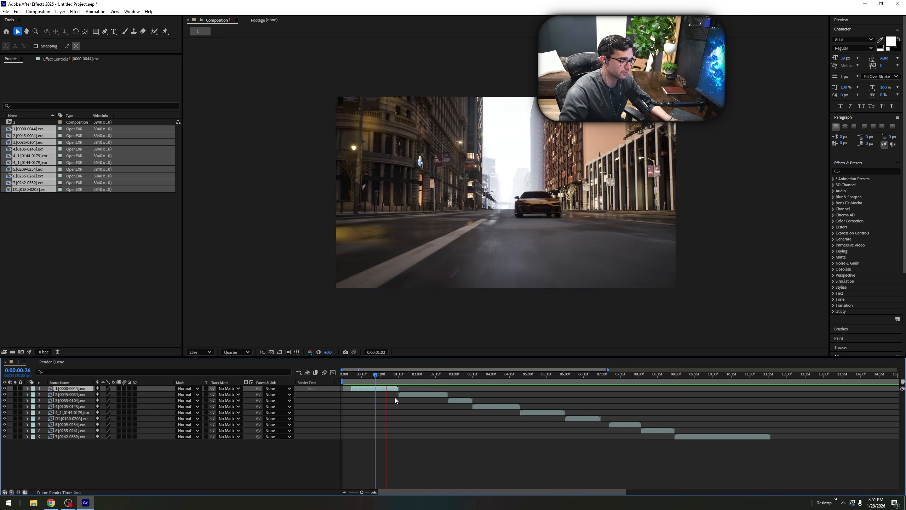
key("space")
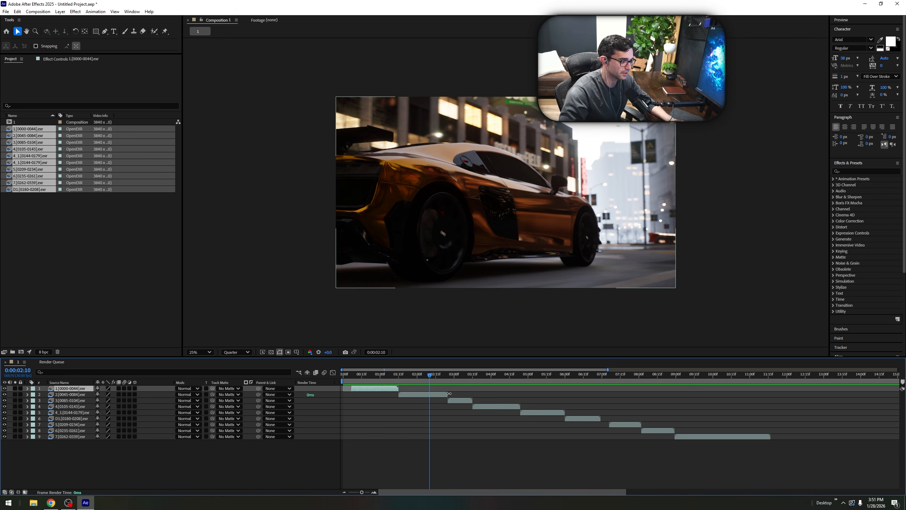
left_click_drag(426, 379, 375, 376)
key("space")
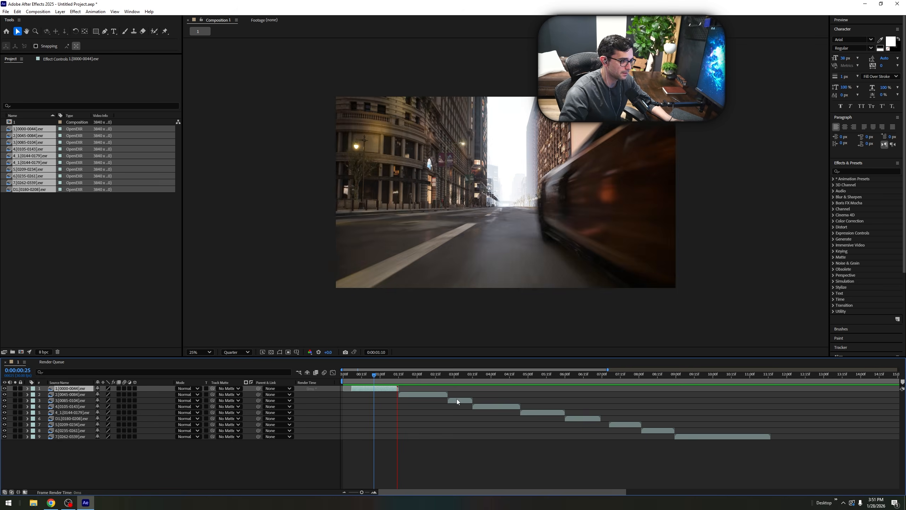
key("space")
left_click_drag(461, 399, 430, 397)
left_click(480, 407)
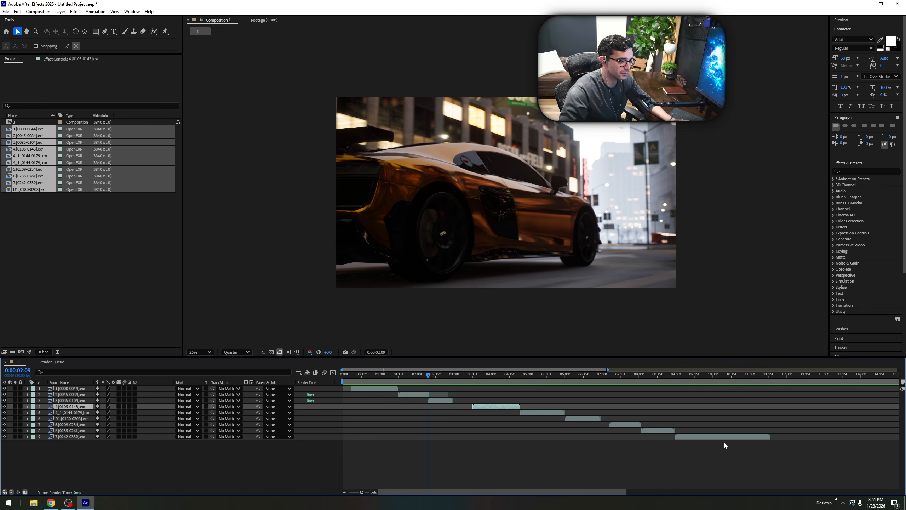
Move shot 4 and all layers after it earlier so shot 4 starts where shot 3 ends, and preview the edit.
left_click_drag(723, 442, 478, 408, "shift")
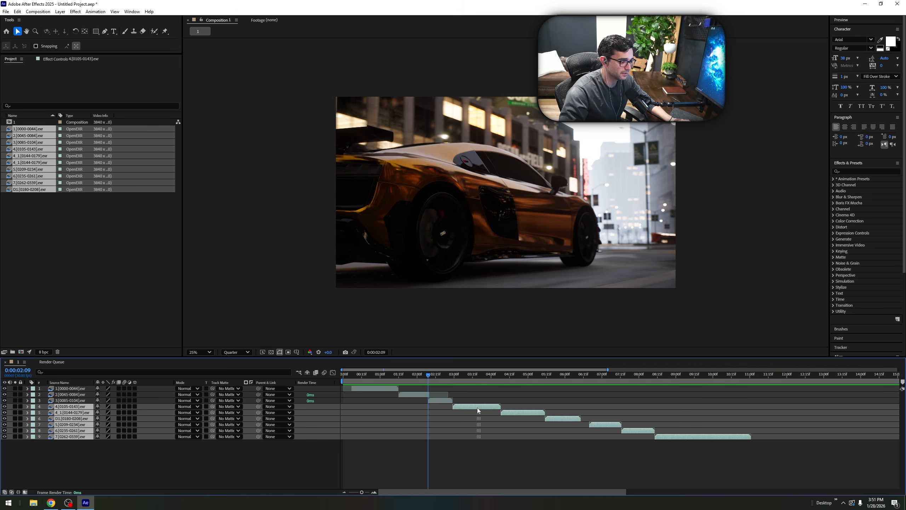
key("space")
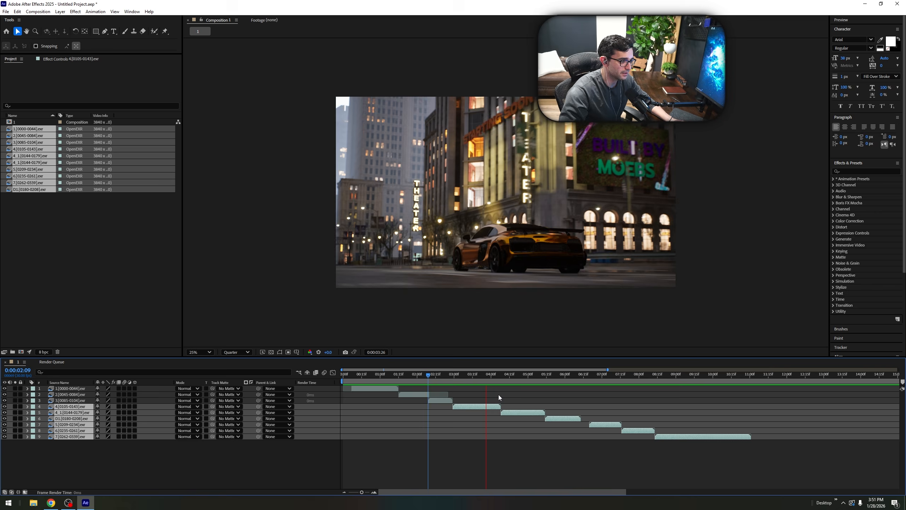
left_click_drag(545, 382, 494, 402)
key("space")
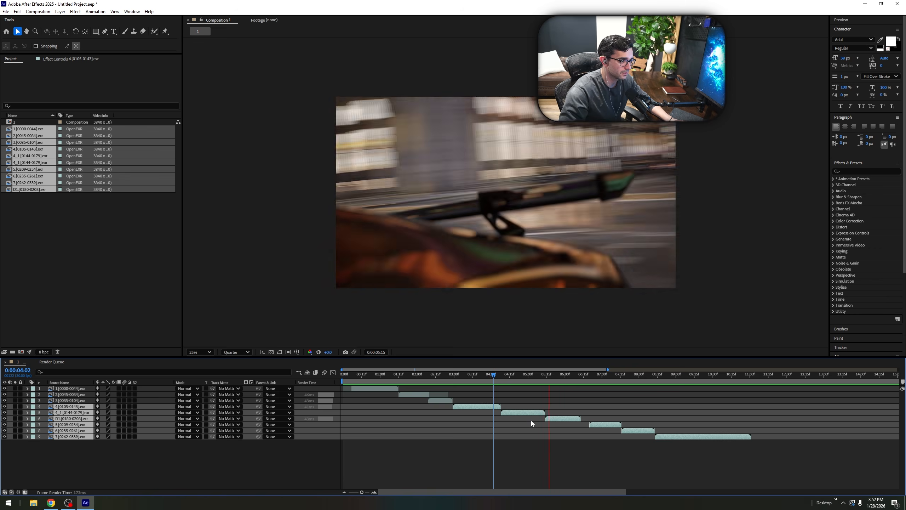
Trim the end of the 4_1 layer to 0:00:05:04 and move the D1 layer to start there.
left_click_drag(563, 373, 534, 376)
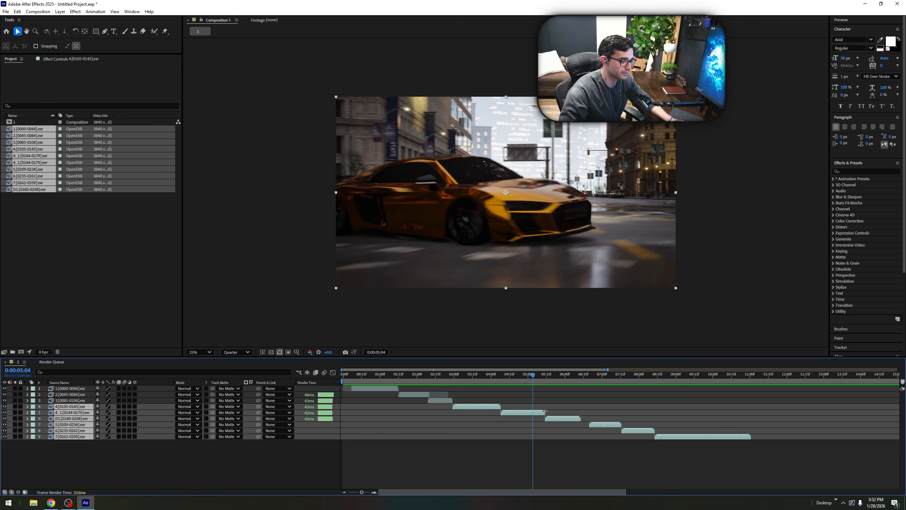
left_click_drag(545, 411, 535, 412)
key("ctrl+z")
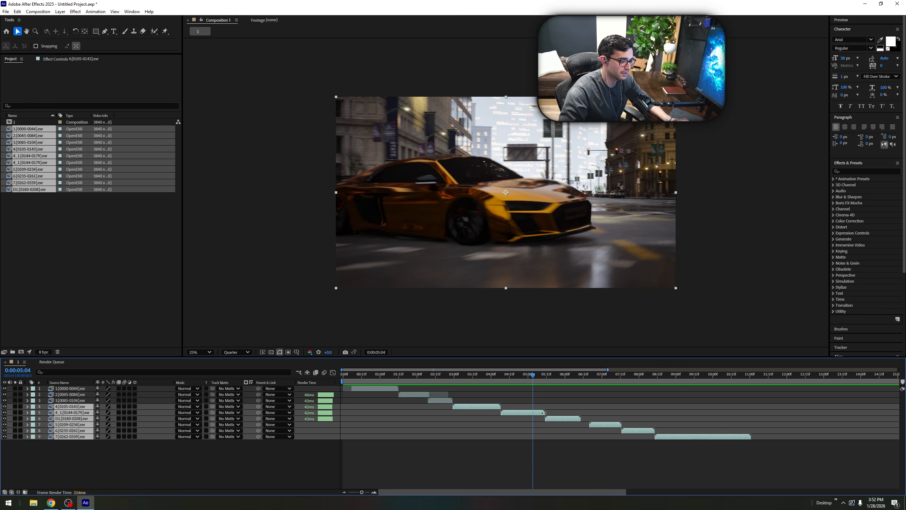
left_click(541, 412)
mouse_move(544, 413)
left_mouse_down()
mouse_move(534, 412)
mouse_move(552, 420)
left_mouse_up()
left_click(555, 419)
Move the shot 5, 6 and 7 layers together to start where D1 ends, and preview from the start of 4_1.
left_click(603, 424)
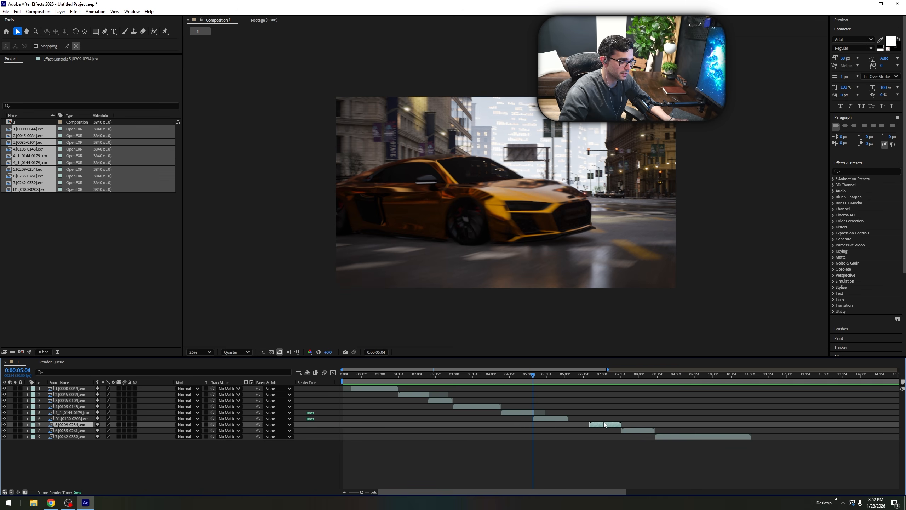
left_click(663, 436, "shift")
left_click_drag(611, 425, 583, 426)
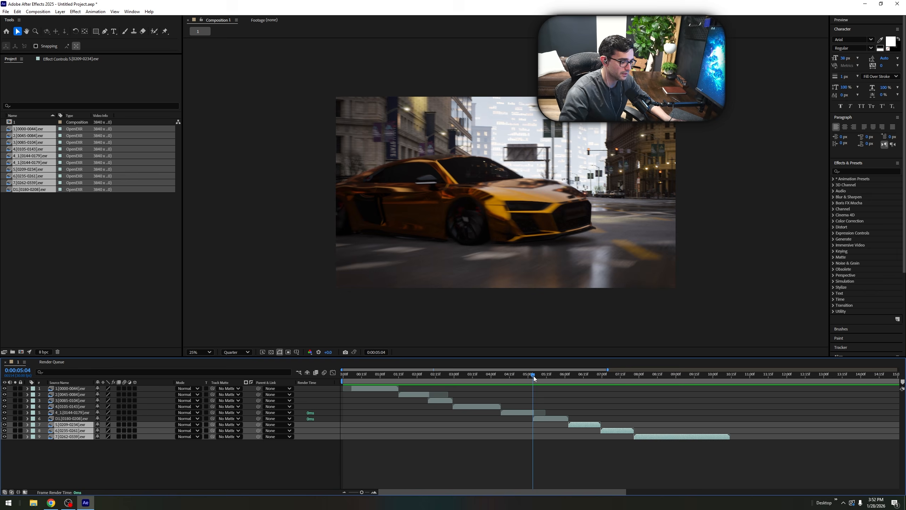
left_click_drag(534, 376, 501, 375)
key("space")
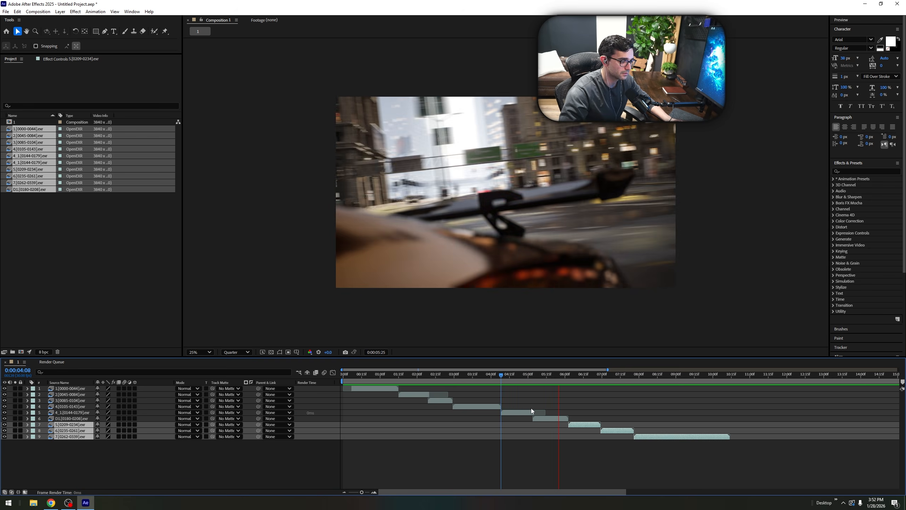
key("space")
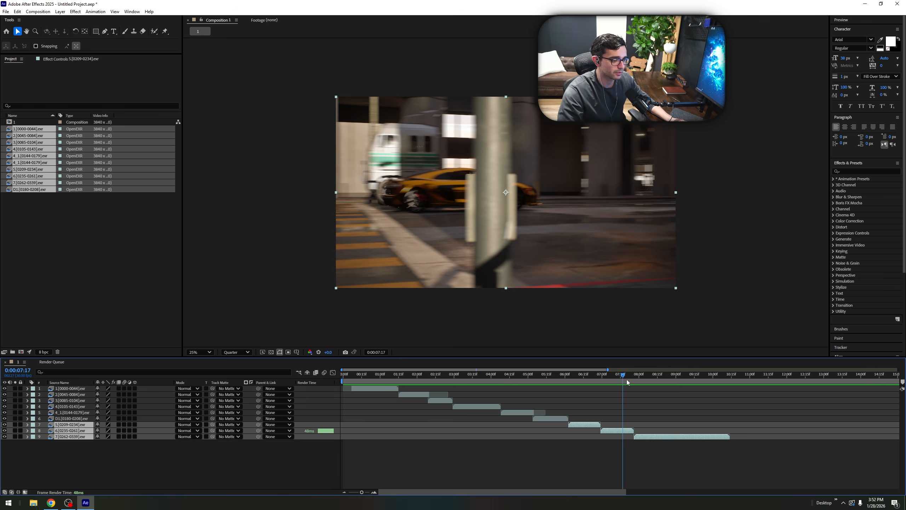
Preview the cut from D1 to shot 5 and trim the start of the shot 5 layer to 0:00:06:10.
left_click_drag(627, 380, 532, 376)
key("space")
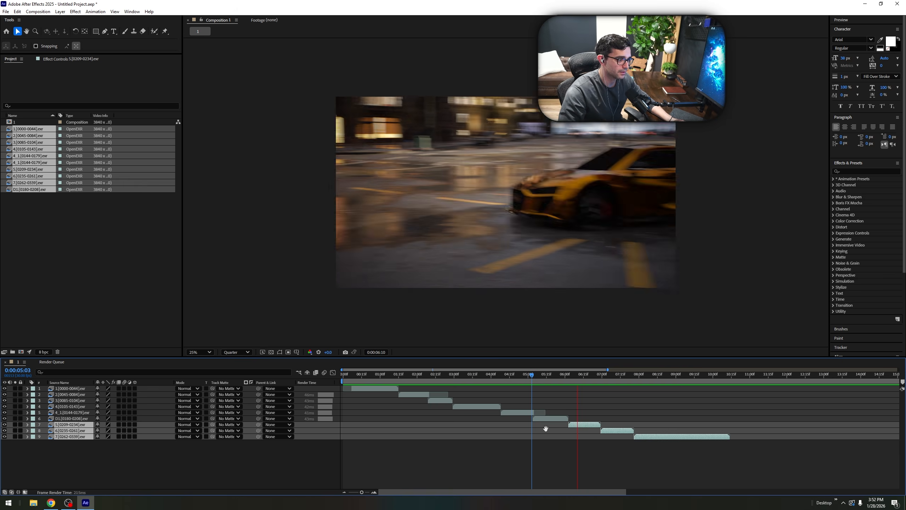
key("space")
left_click_drag(586, 376, 579, 382)
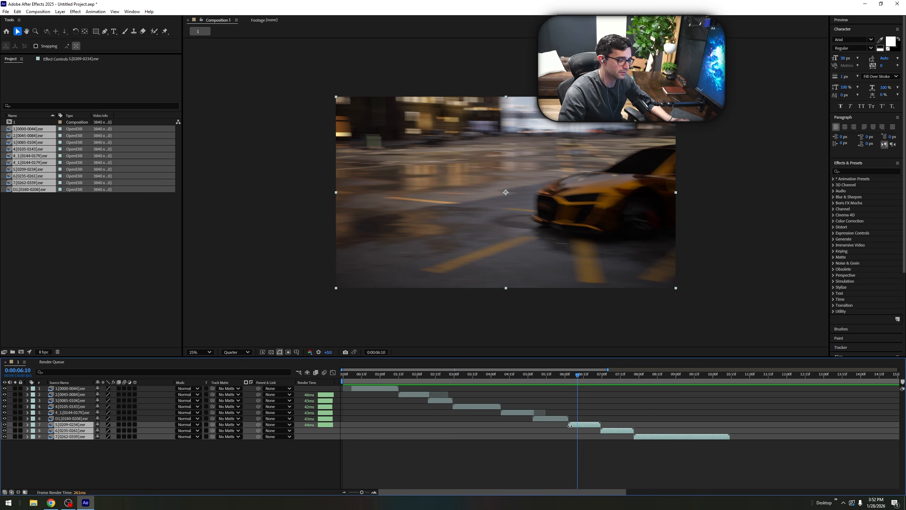
left_click(604, 388)
left_click(591, 425)
key("alt+[")
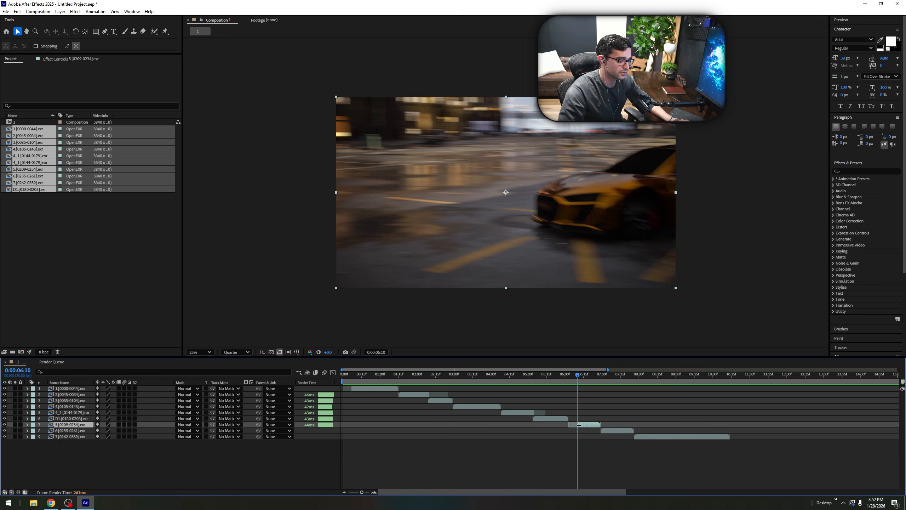
Move shots 5, 6 and 7 earlier so the trimmed shot 5 starts where D1 ends, and preview through shot 7.
left_click(646, 435, "shift")
left_click_drag(584, 427, 577, 426)
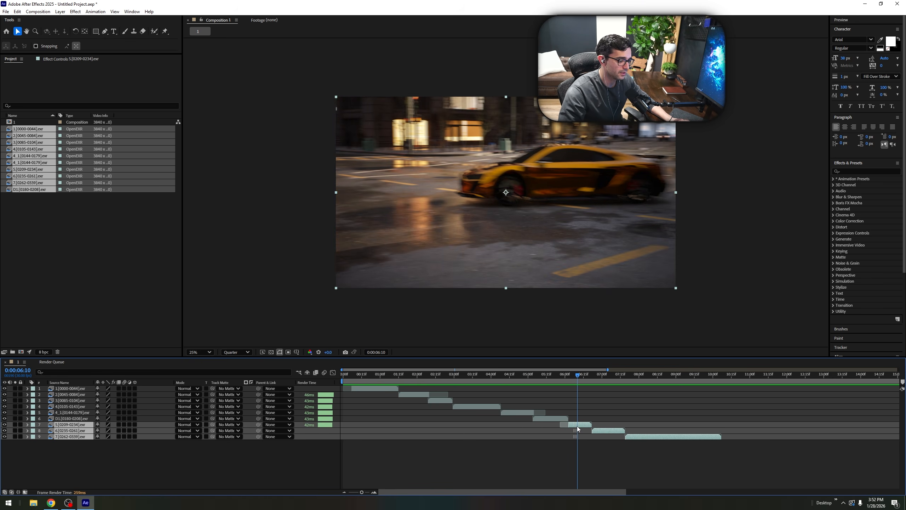
left_click_drag(577, 377, 517, 378)
key("space")
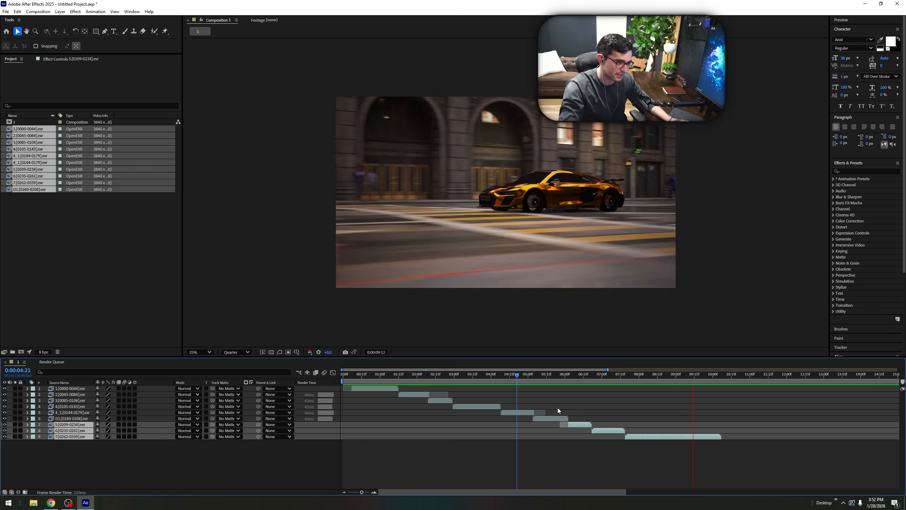
key("space")
Move all the layers earlier together so the trimmed shot 1 starts at 0:00:00:00.
left_click_drag(732, 368, 352, 425)
left_click(382, 390)
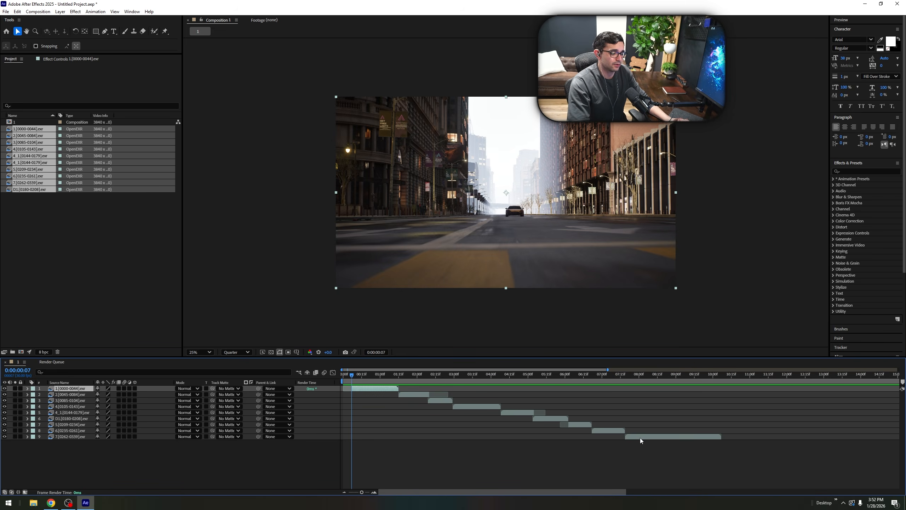
key("ctrl+a")
left_click_drag(372, 388, 335, 378)
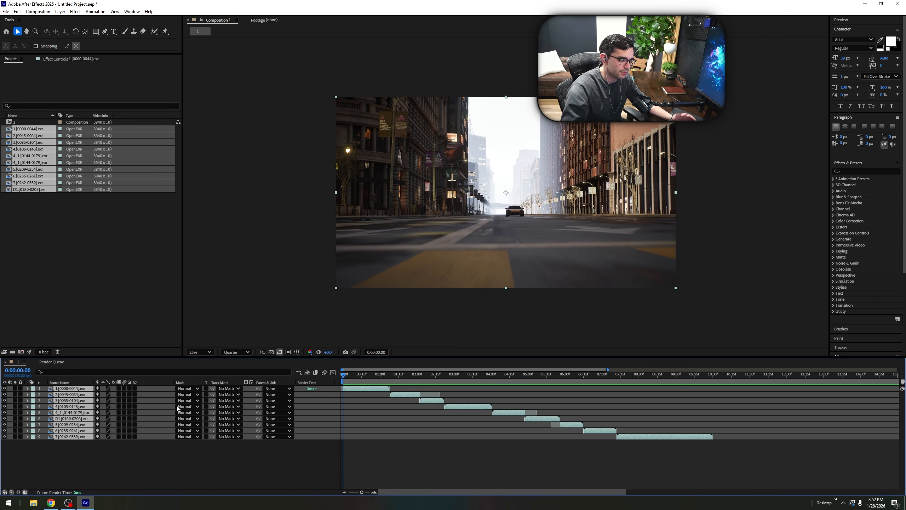
Import Music.mp3 from the Desktop folder into the project.
left_click(105, 236)
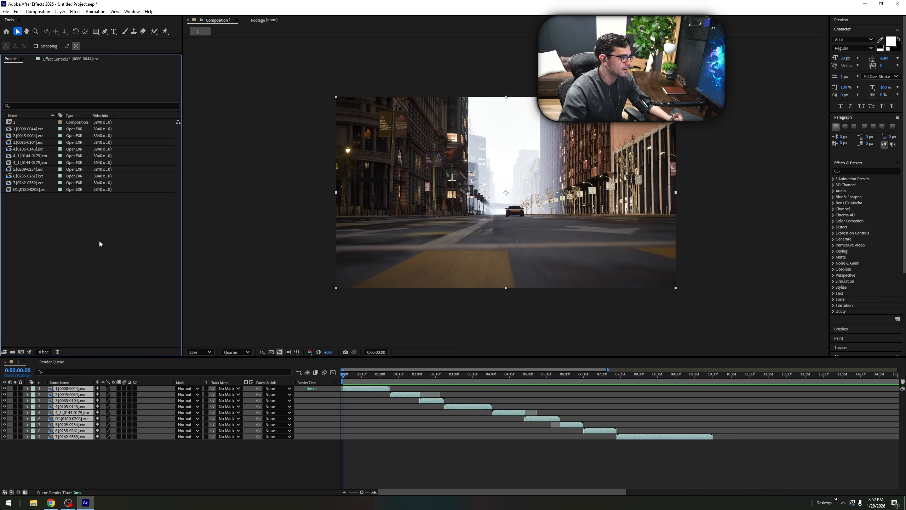
double_click(99, 244)
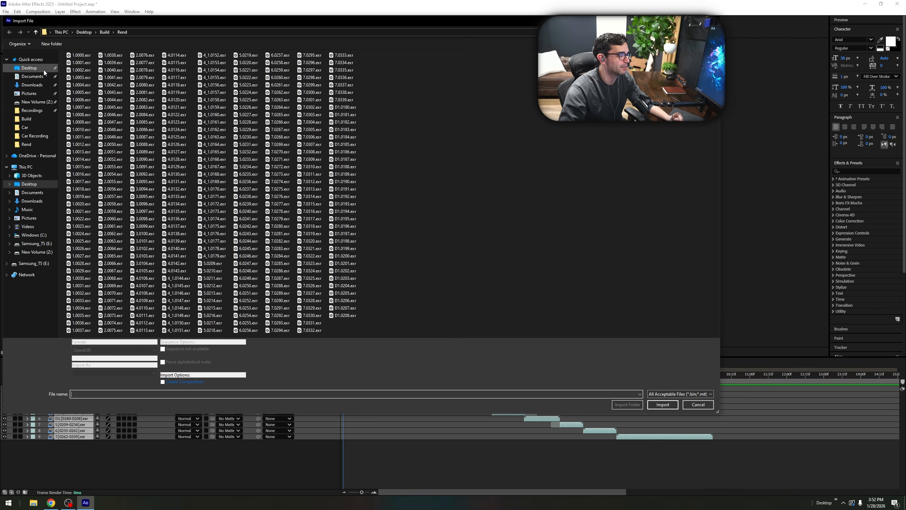
left_click(43, 69)
left_click(35, 85)
left_click(38, 69)
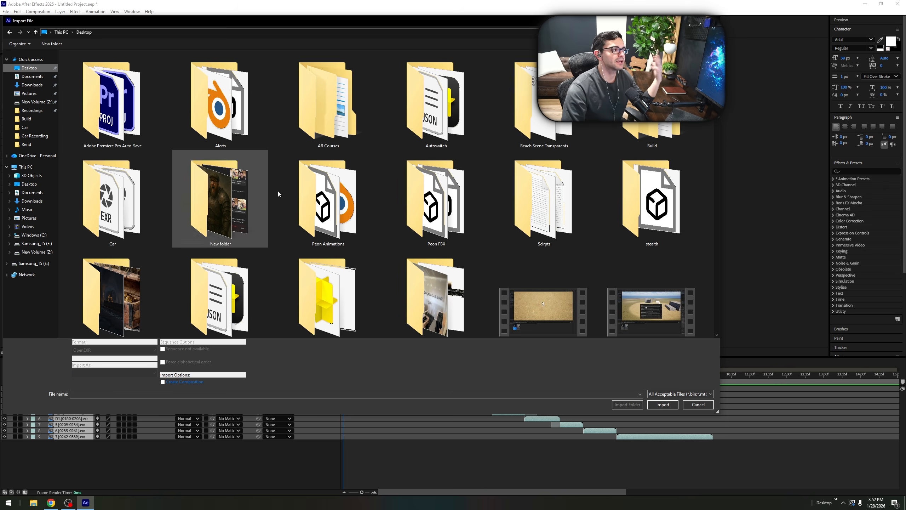
scroll(495, 271, "down", 2)
scroll(477, 249, "down", 2)
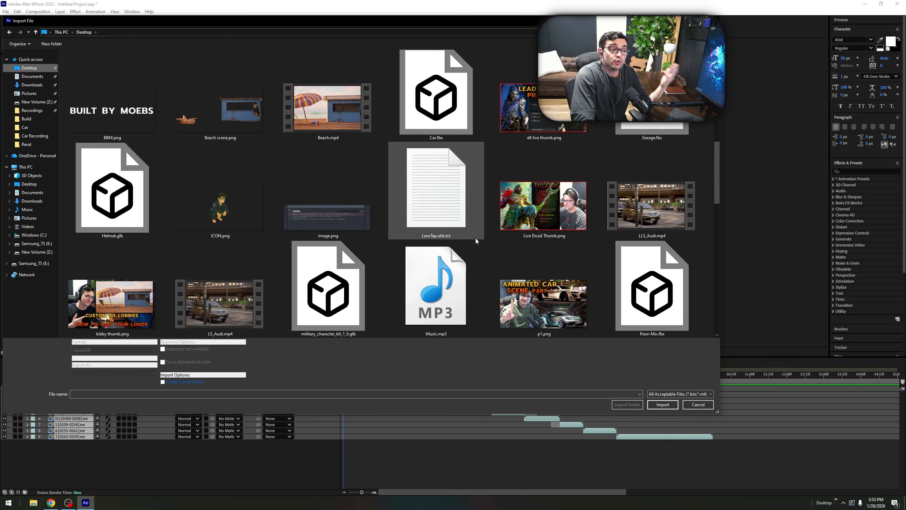
double_click(459, 290)
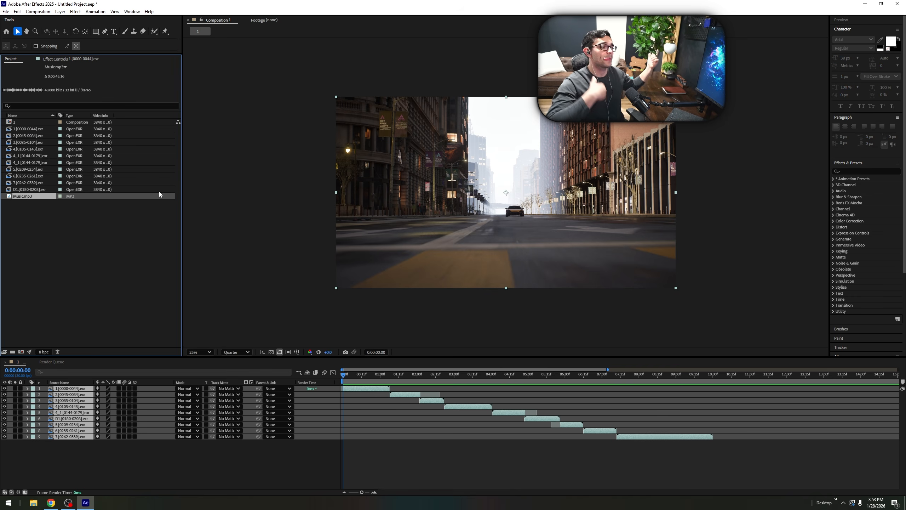
Add Music.mp3 as the lowest layer of the composition, reveal its audio waveform and play the edit with the music.
left_click_drag(97, 194, 159, 480)
key("l")
key("l")
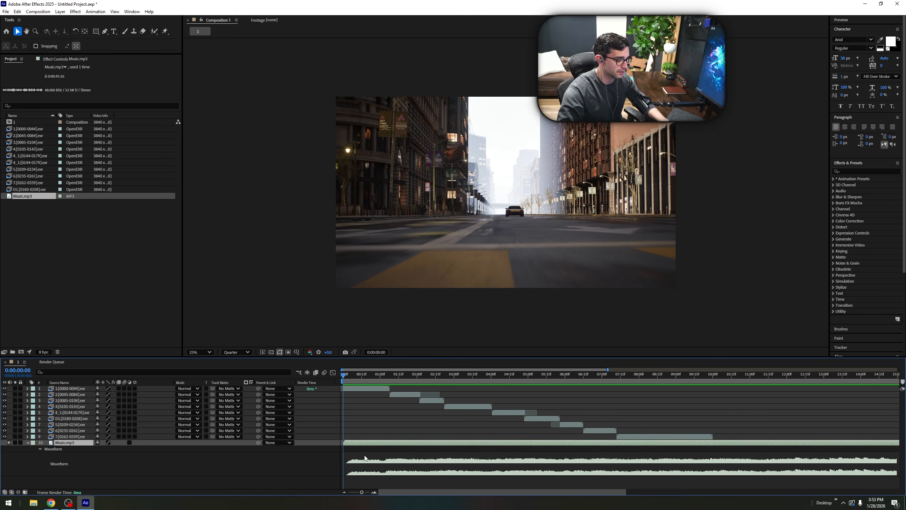
key("space")
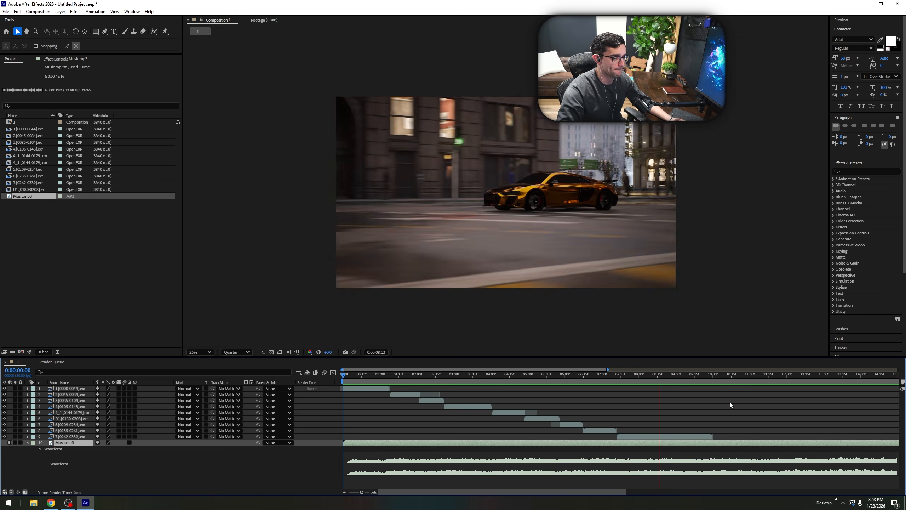
key("space")
left_click_drag(697, 376, 360, 414)
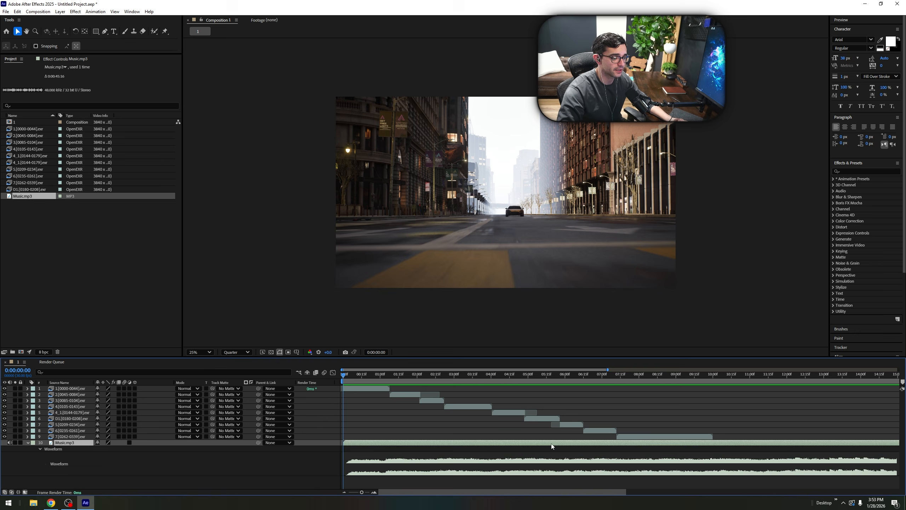
Slide the music layer earlier until the drop in its waveform lines up with the start of D1, and play the edit from the beginning.
left_click_drag(551, 443, 351, 448)
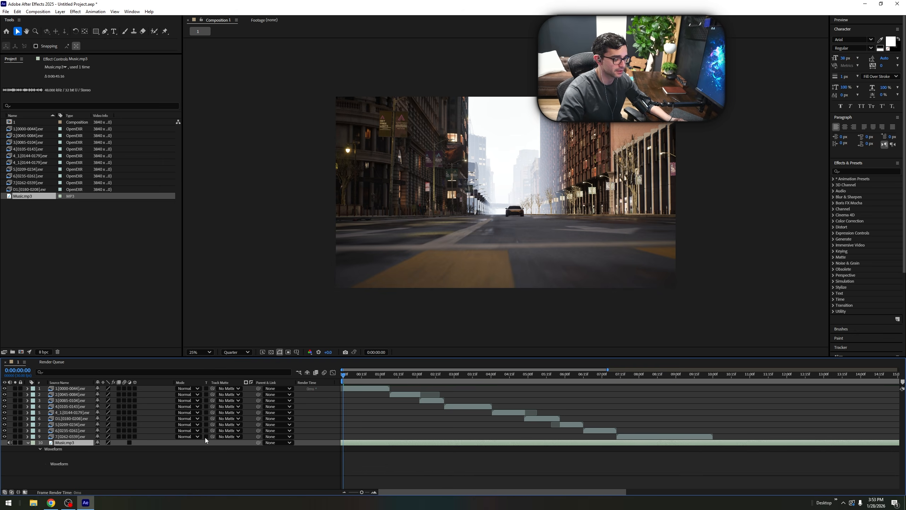
left_click_drag(342, 377, 546, 402)
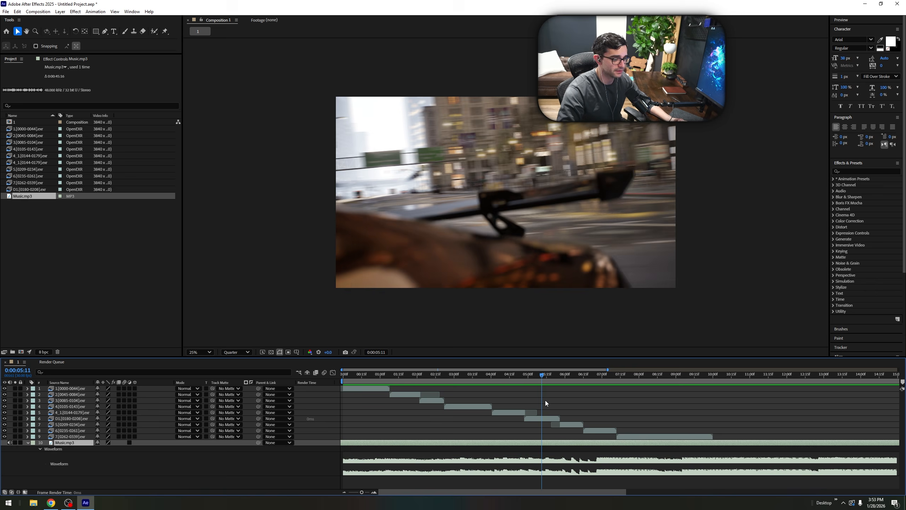
scroll(553, 375, "right", 3)
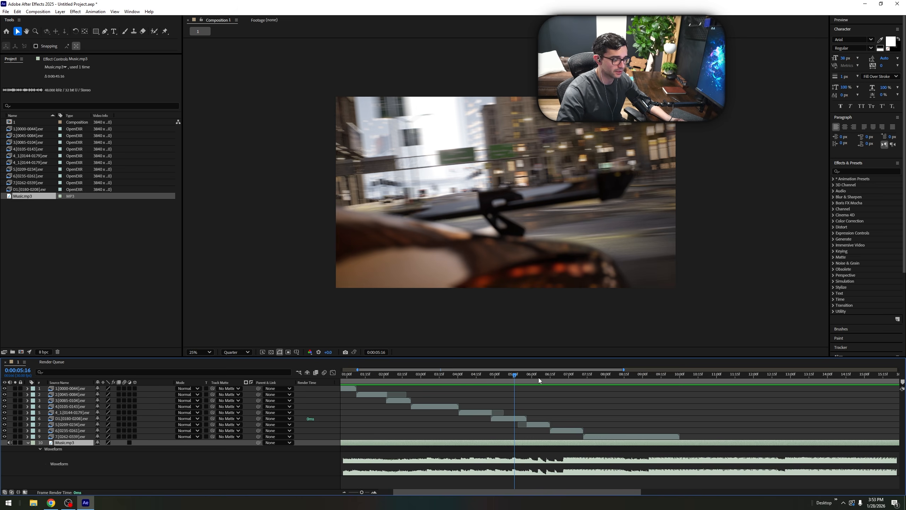
left_click_drag(527, 375, 486, 413)
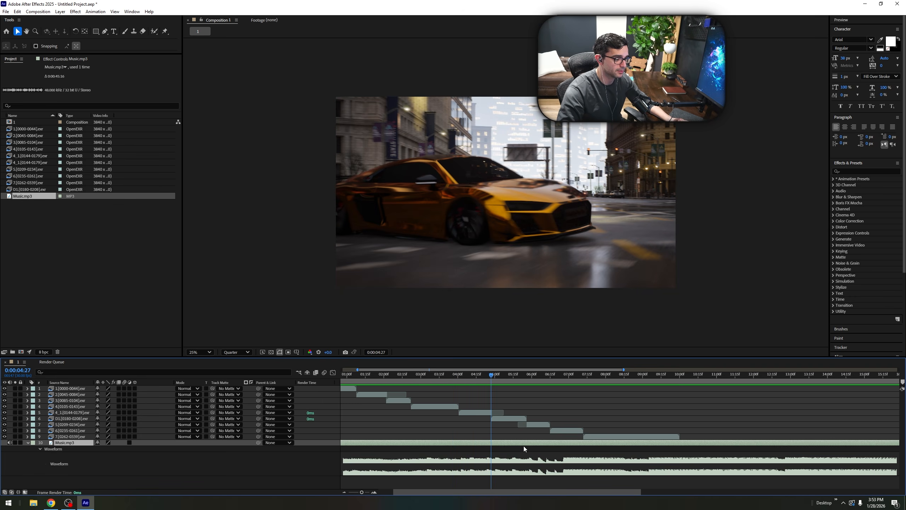
left_click_drag(523, 445, 452, 446)
left_click_drag(486, 380, 340, 396)
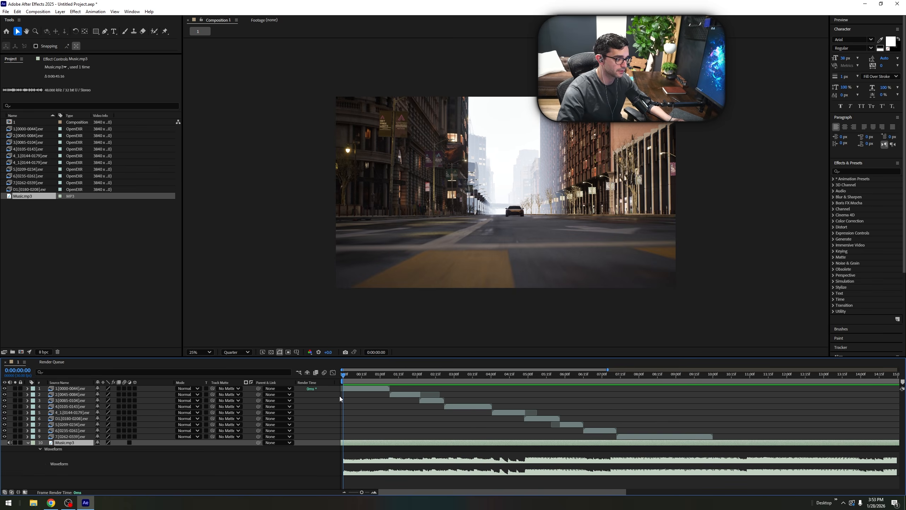
key("space")
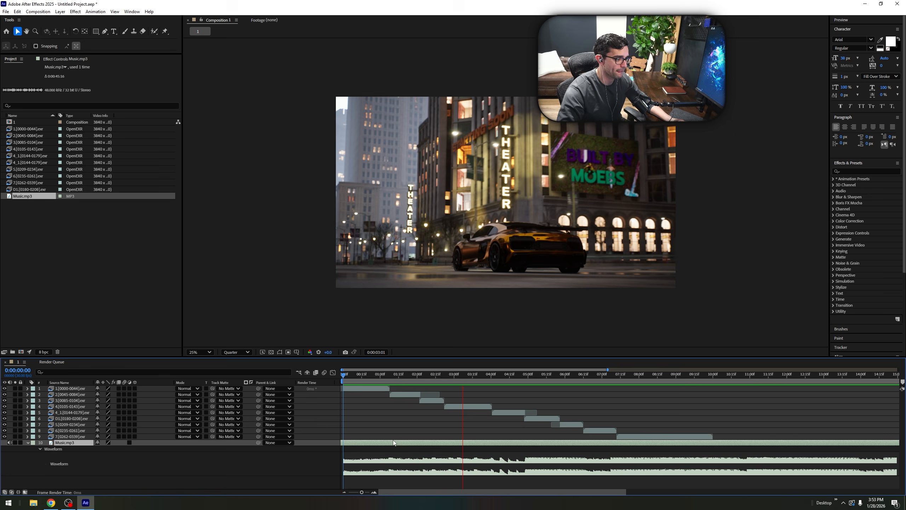
left_click(502, 375)
key("Home")
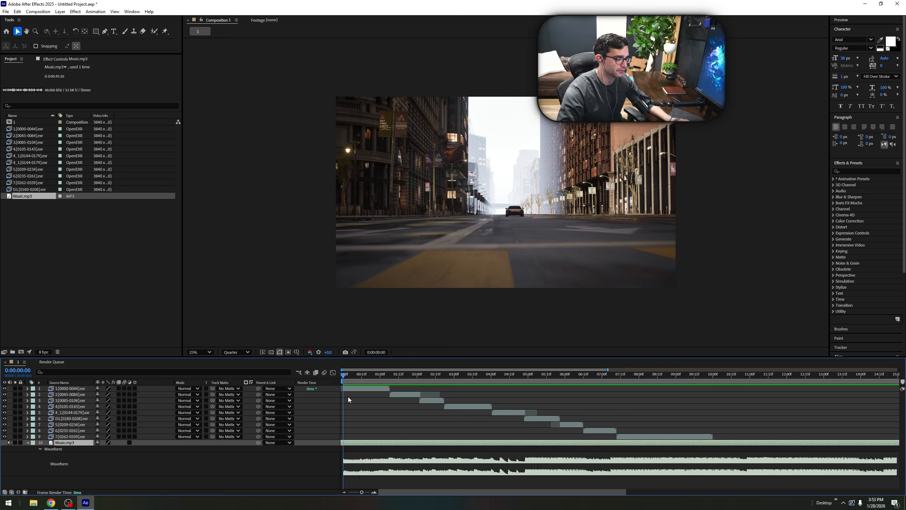
key("space")
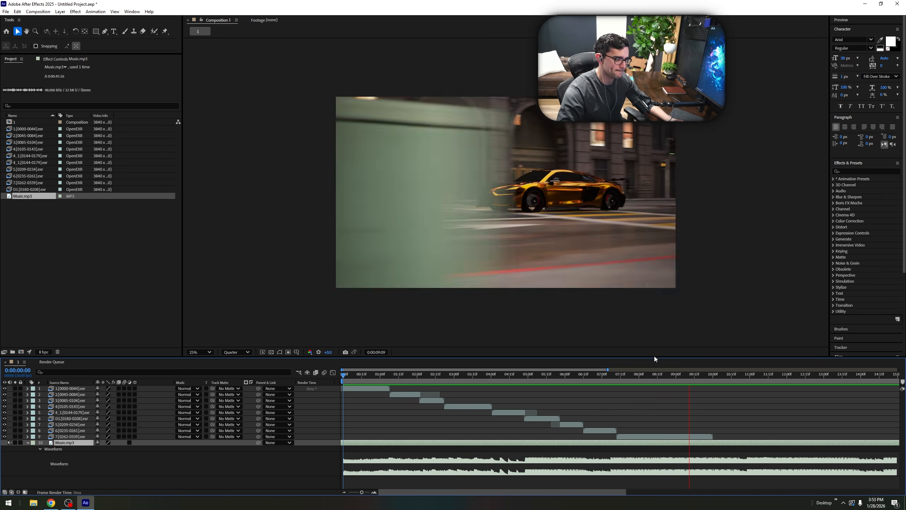
Trim the end of the music layer to 0:00:09:29, where shot 7 ends, and scrub back through the edit.
left_click(728, 376)
left_click_drag(731, 379, 717, 381)
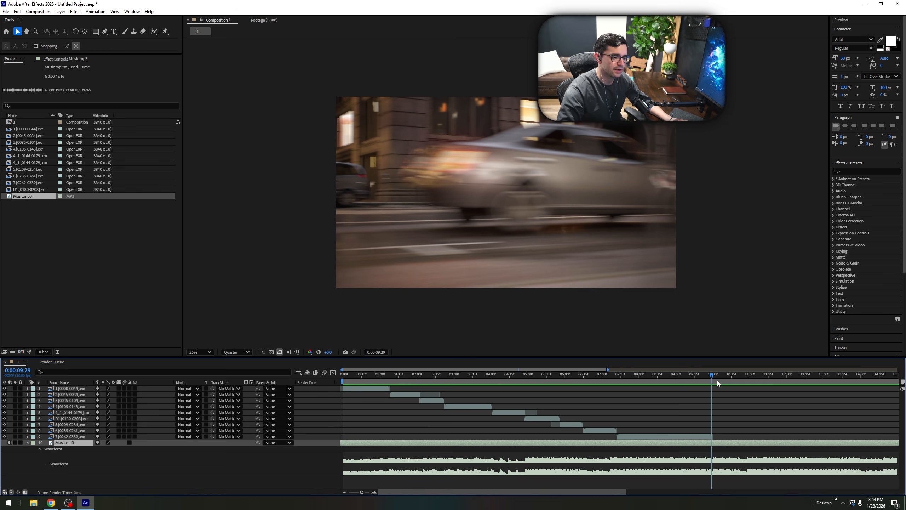
key("alt+]")
left_click(732, 440)
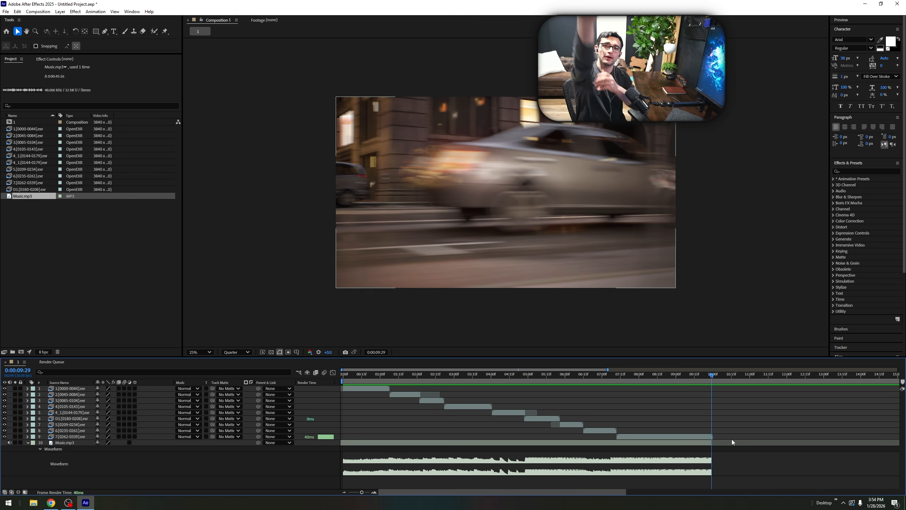
left_click_drag(721, 375, 590, 440)
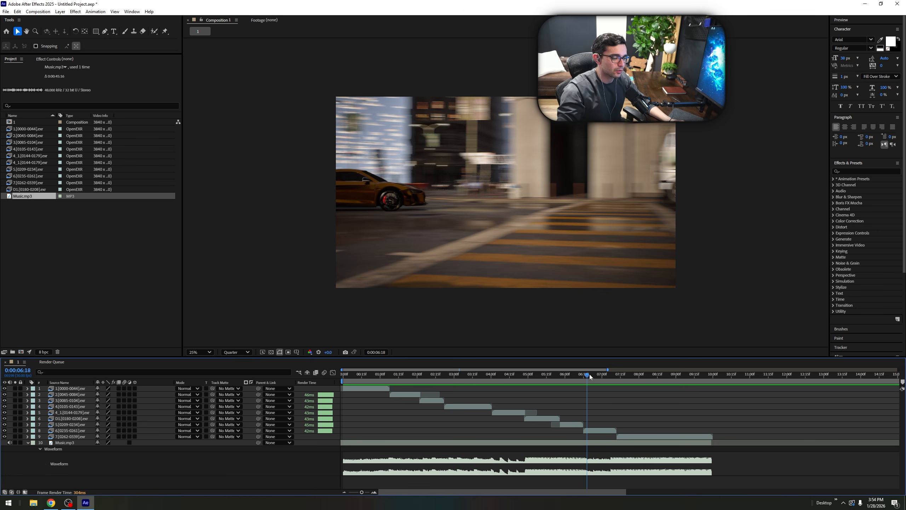
Fade in the music by keyframing its Audio Levels from -25 dB at the composition start to 0 dB at about 0:00:00:12.
left_click_drag(589, 374, 613, 382)
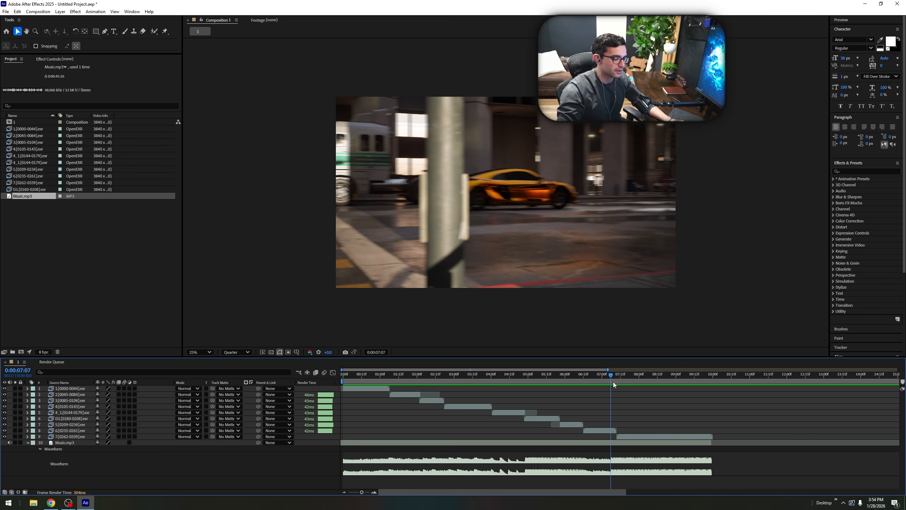
key("Home")
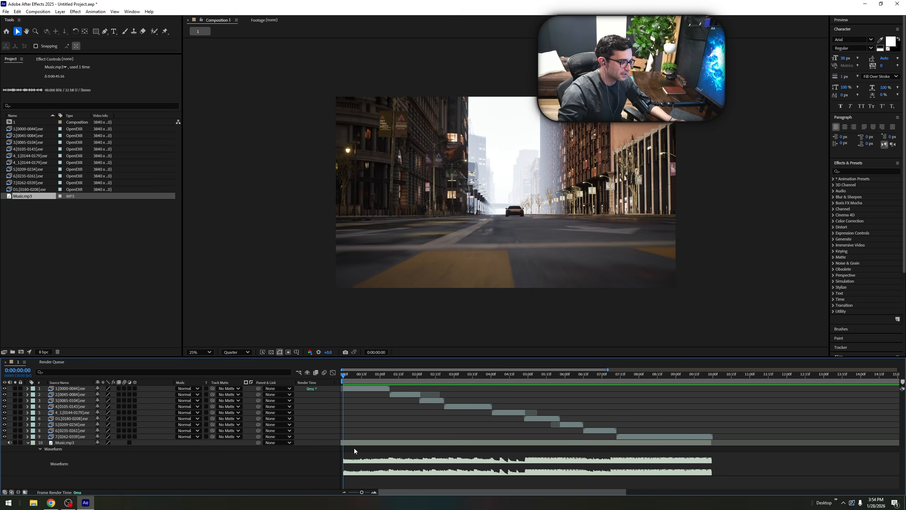
left_click(355, 444)
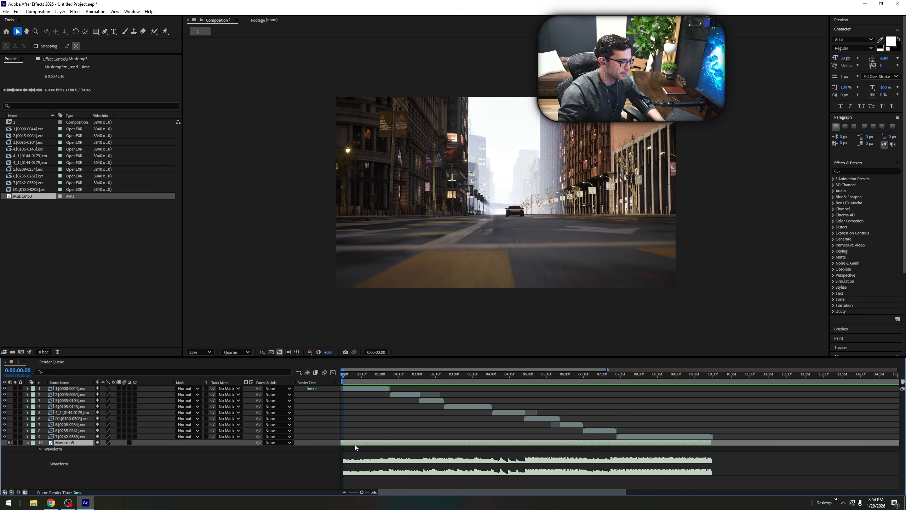
key("l")
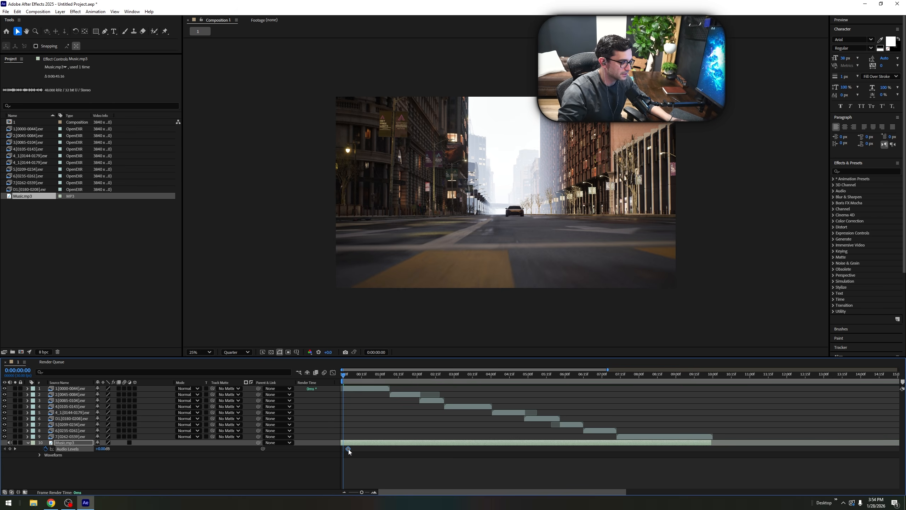
left_click_drag(344, 450, 359, 449)
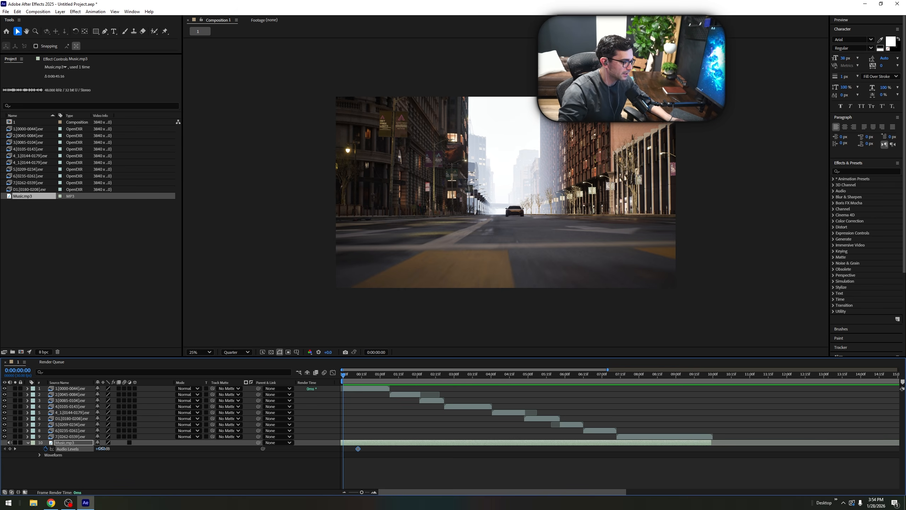
type("-25")
key("Return")
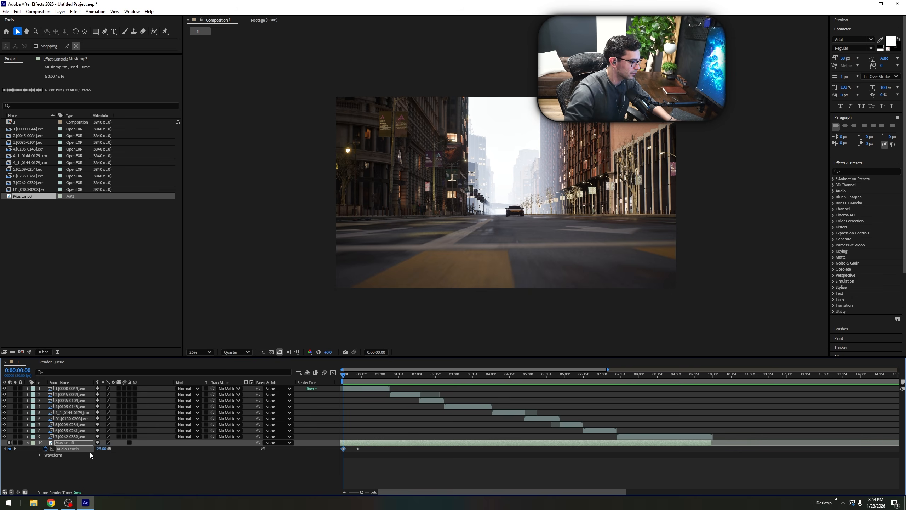
Play back the music's fade-in, move its second Audio Levels keyframe slightly earlier to about 0:00:00:09, and collapse the music layer's properties.
key("space")
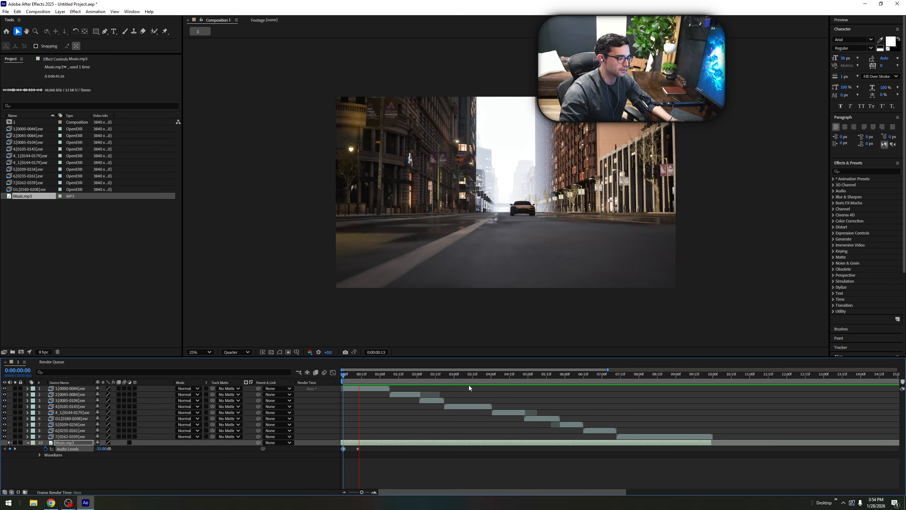
key("space")
key("space")
left_click_drag(382, 377, 336, 382)
key("space")
key("space")
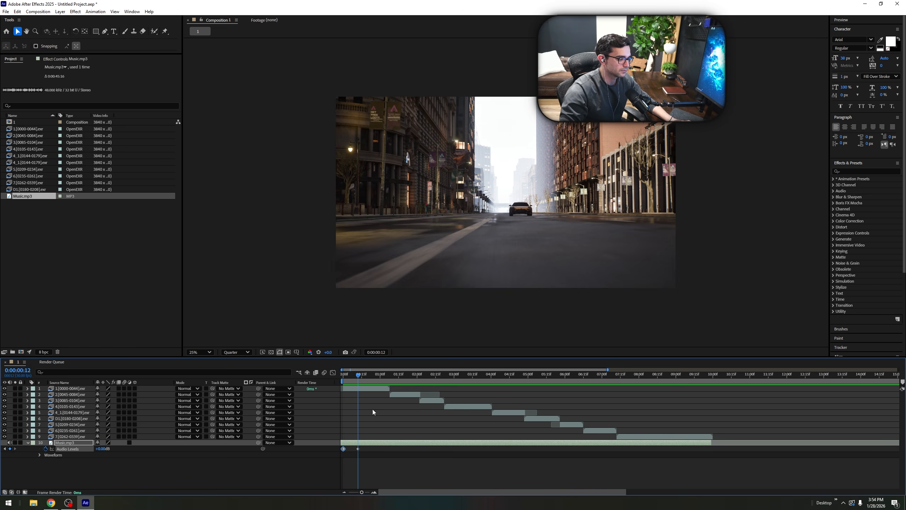
left_click_drag(360, 449, 357, 449)
key("space")
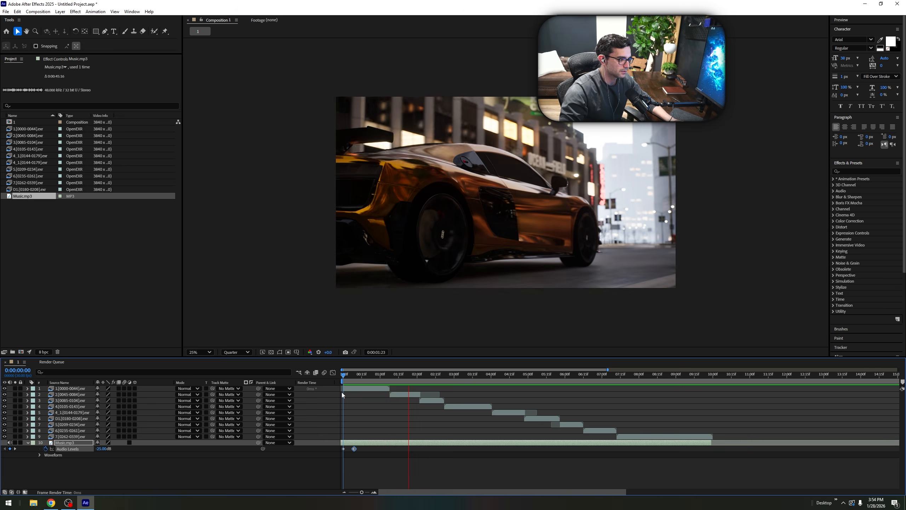
left_click(28, 442)
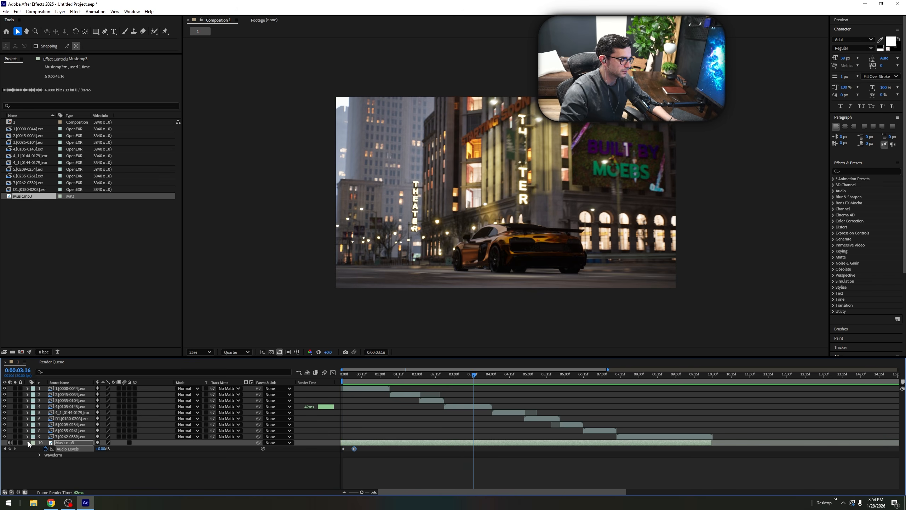
key("space")
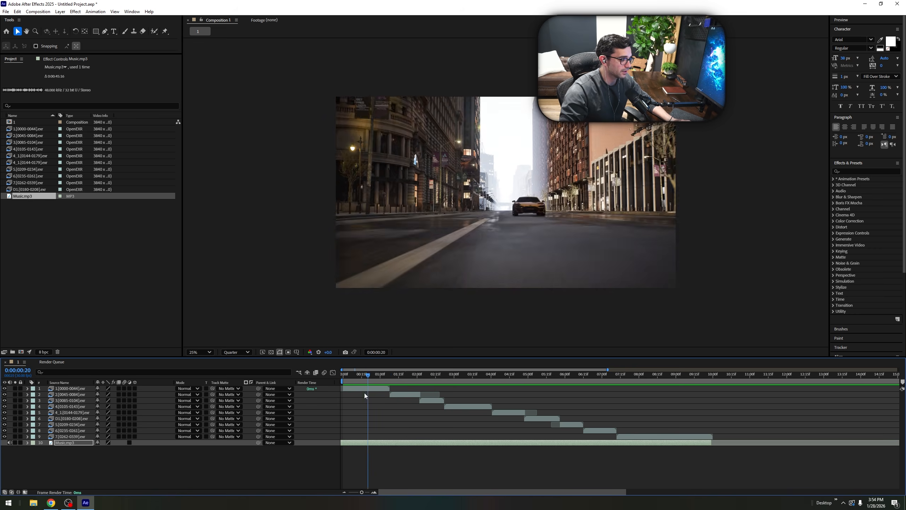
Import the six Epidemic Sound MP3 effects from the Downloads folder, covering wind, pass-by, race car and drifting sounds.
double_click(65, 263)
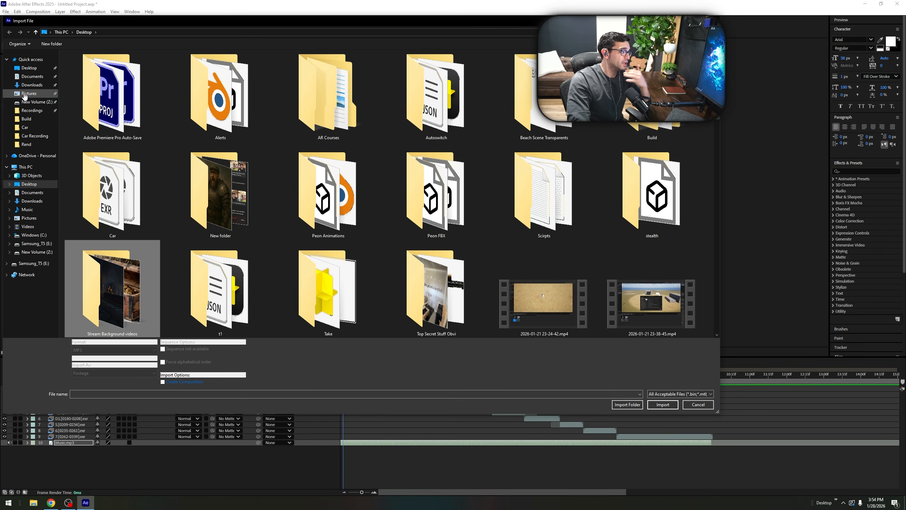
left_click(32, 85)
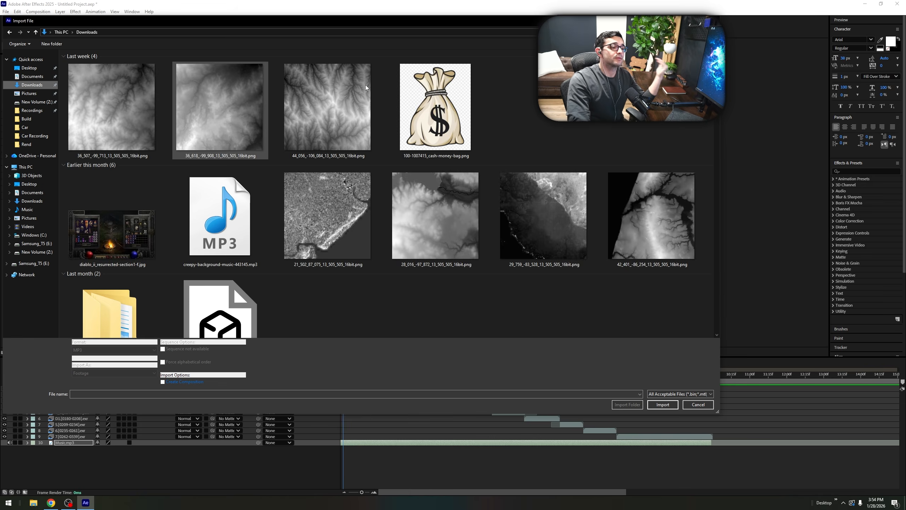
left_click(625, 216)
scroll(625, 216, "up", 3)
scroll(625, 216, "down", 3)
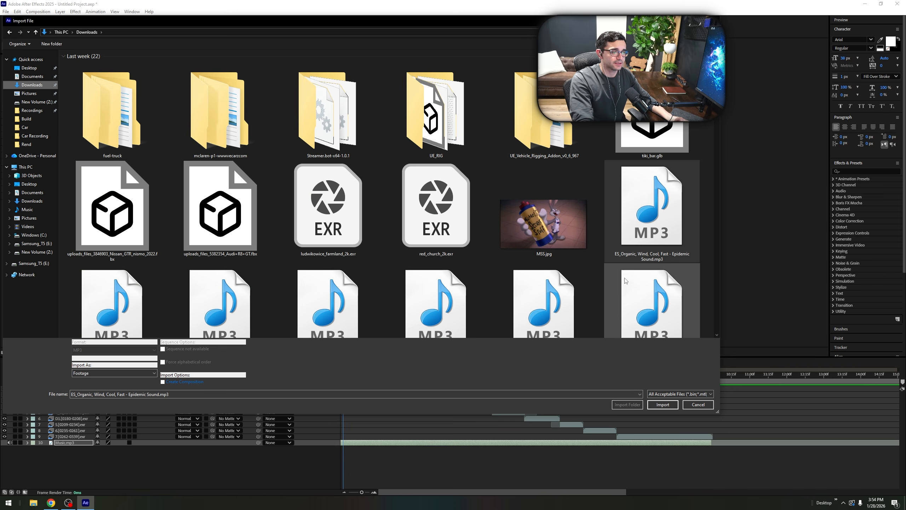
scroll(557, 286, "down", 1)
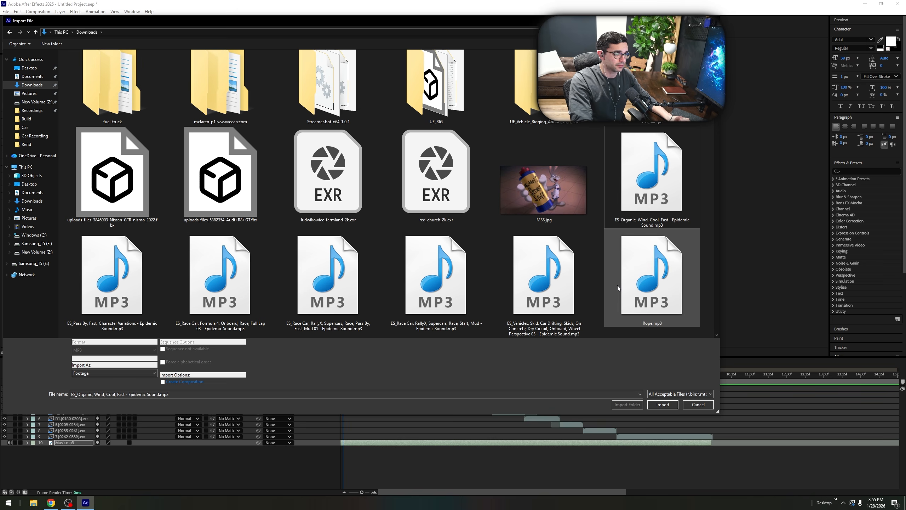
left_click(559, 282, "shift")
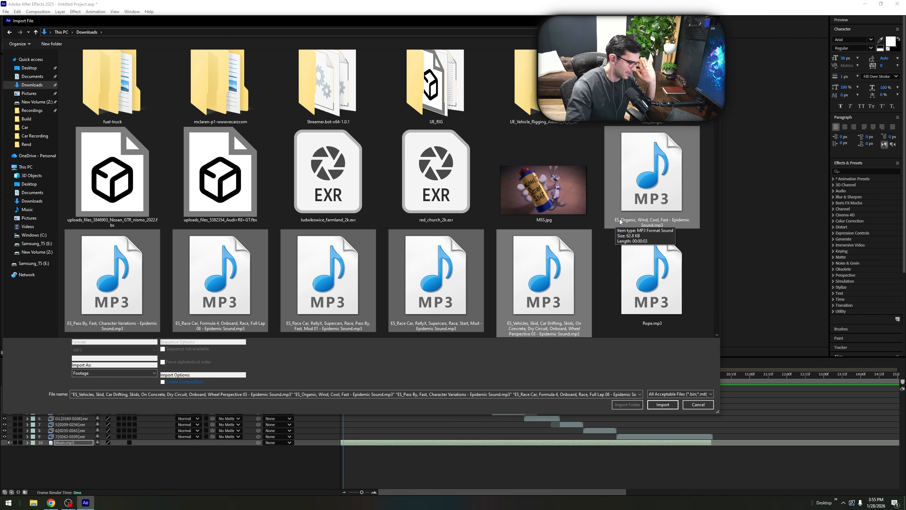
left_click(662, 405)
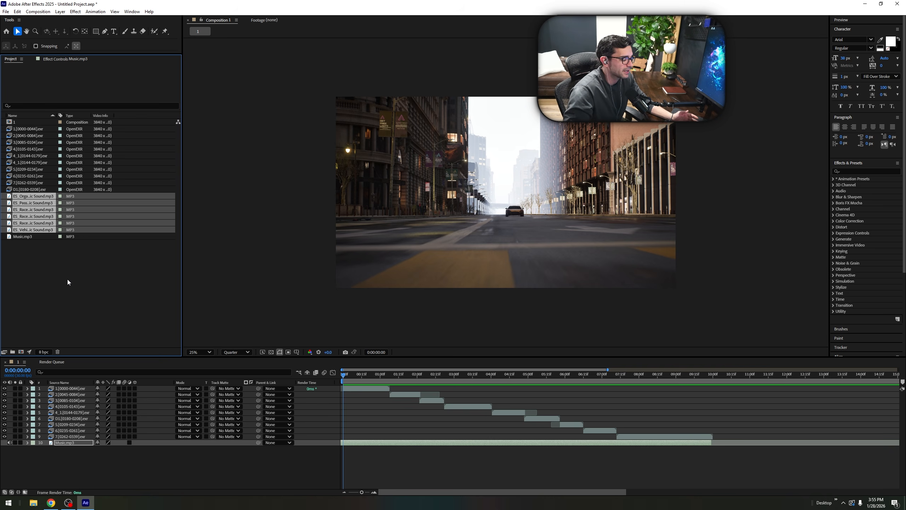
Add the Organic, Wind, Cool, Fast sound below the music layer, fit the full edit in the timeline, reveal the sound's waveform and play it.
left_click(67, 280)
double_click(35, 196)
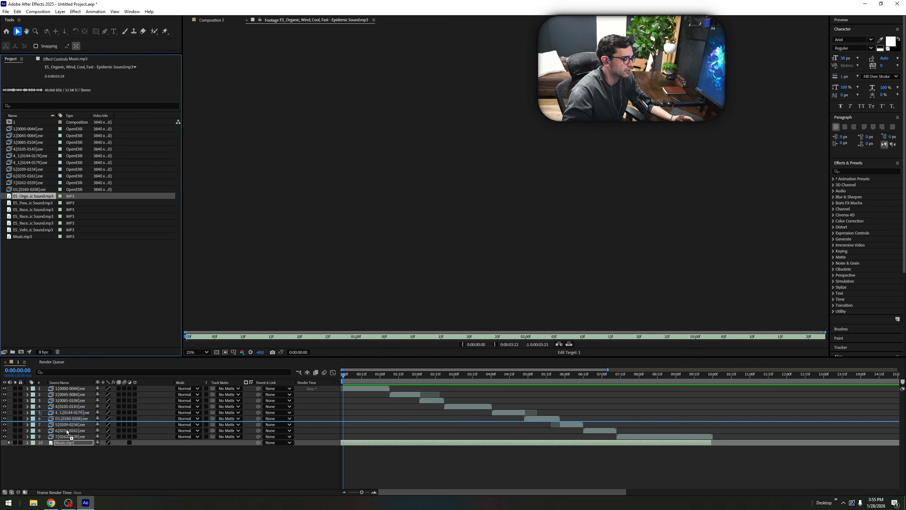
left_click(78, 463)
key("ctrl+slash")
key("semicolon")
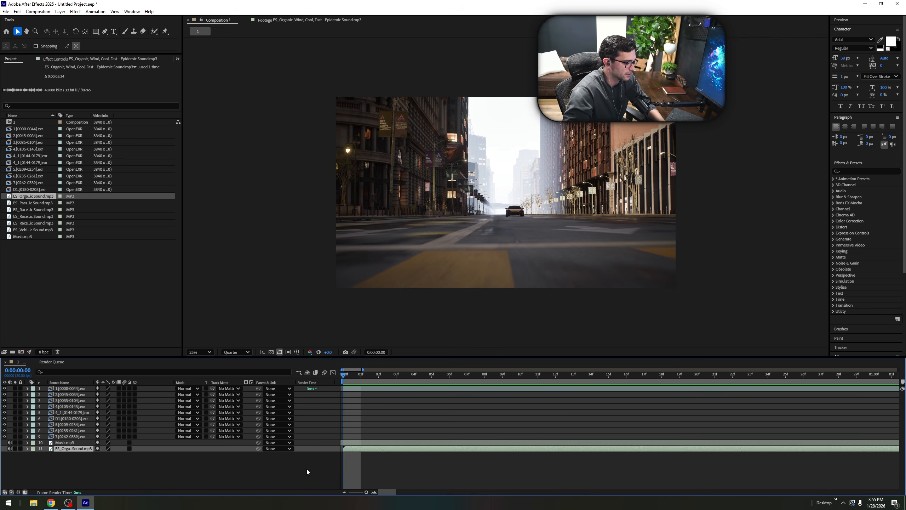
left_click_drag(366, 493, 353, 494)
key("l")
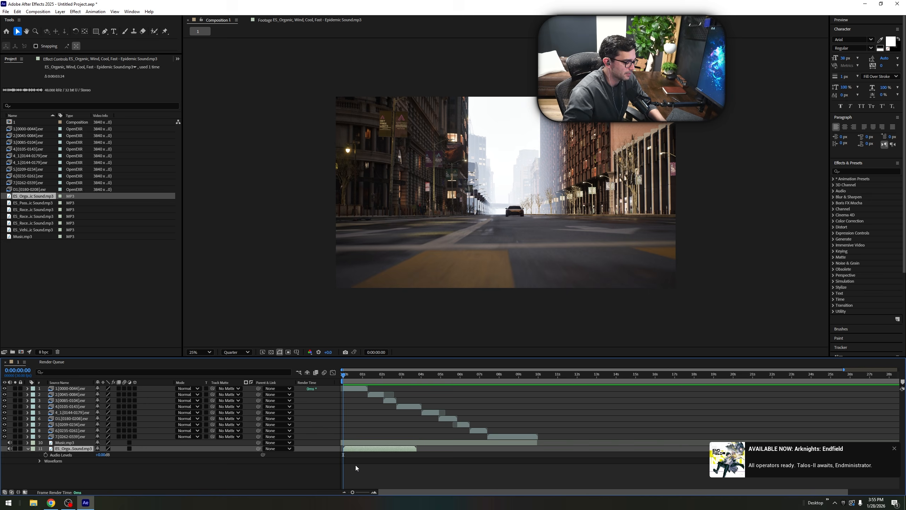
left_click(895, 450)
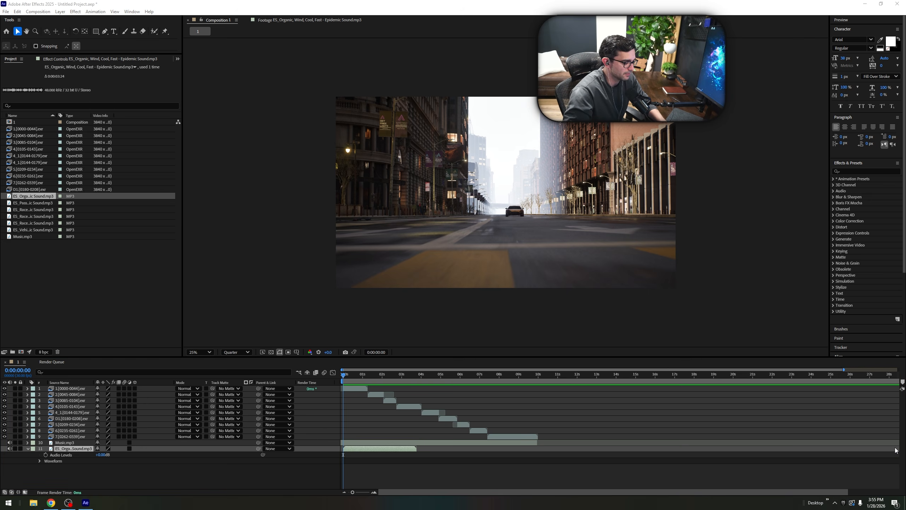
key("l")
key("l")
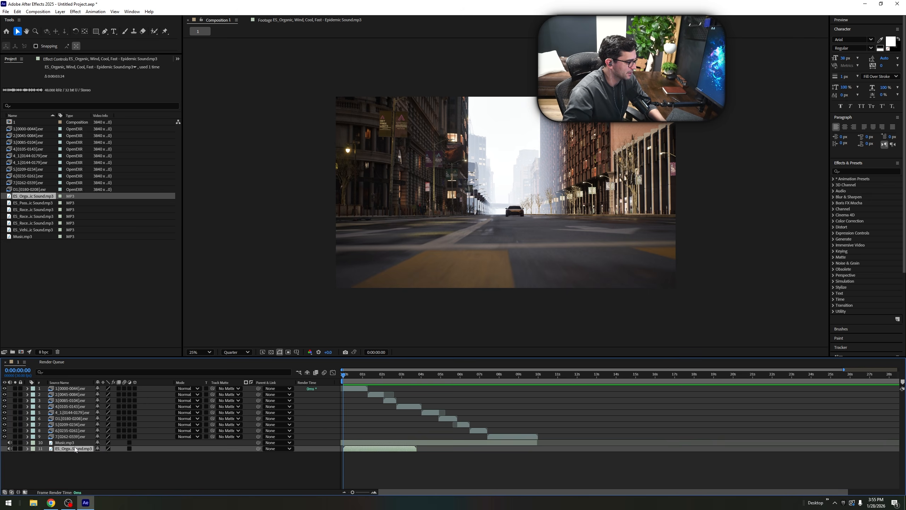
key("space")
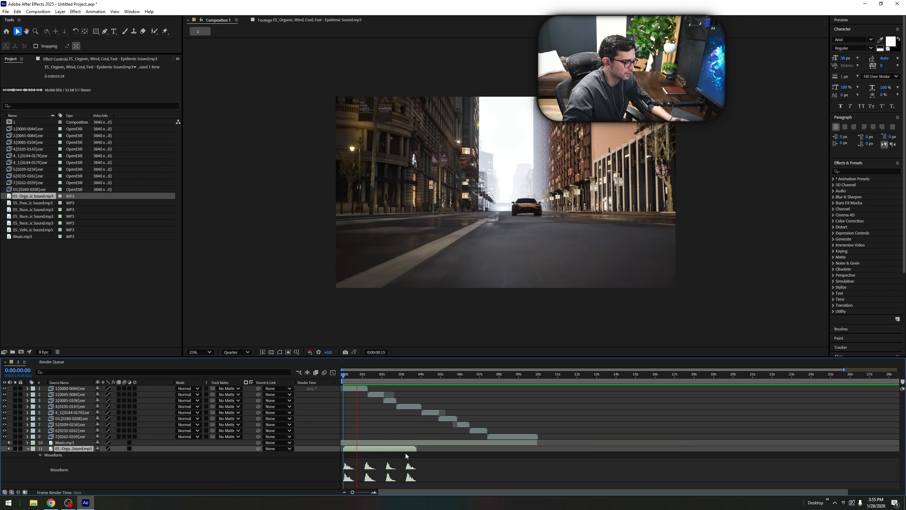
Isolate the wind sound's second whoosh by splitting its layer at 0:00:01:02 and 0:00:01:22, and move the remaining piece near the edit's end.
mouse_move(374, 375)
left_mouse_down()
mouse_move(353, 385)
mouse_move(364, 386)
left_mouse_up()
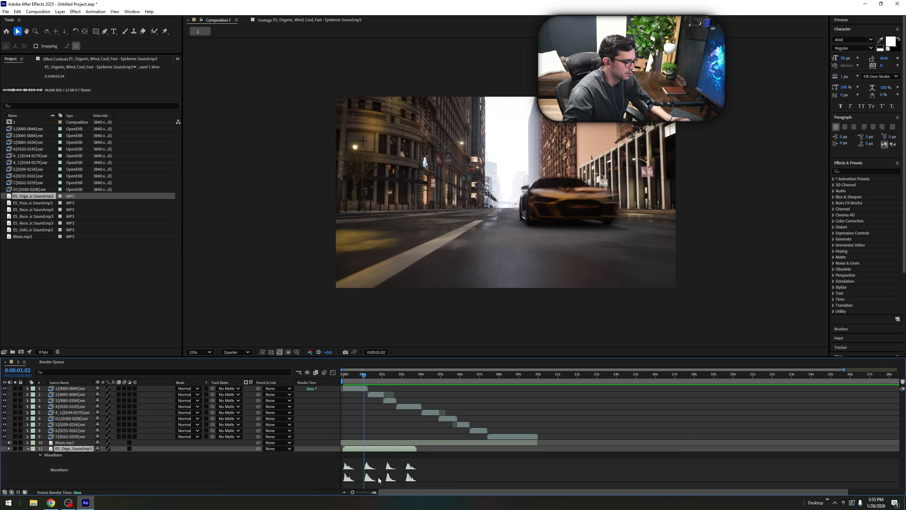
key("ctrl+shift+d")
key("l")
key("l")
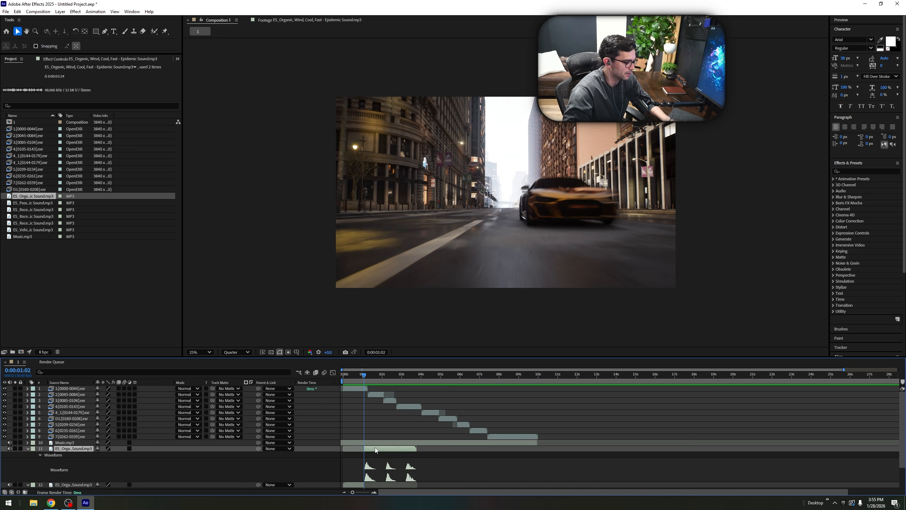
left_click_drag(363, 377, 376, 377)
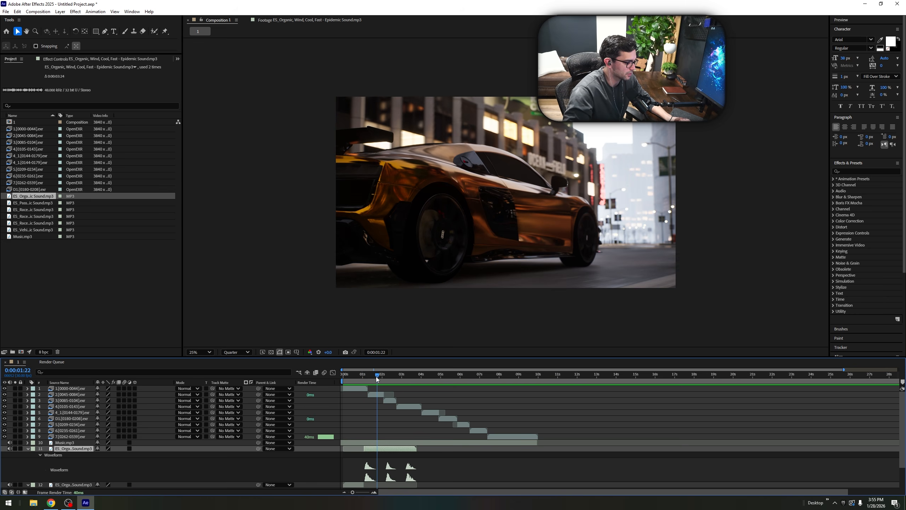
key("ctrl+shift+d")
left_click_drag(390, 449, 524, 449)
scroll(371, 480, "down", 1)
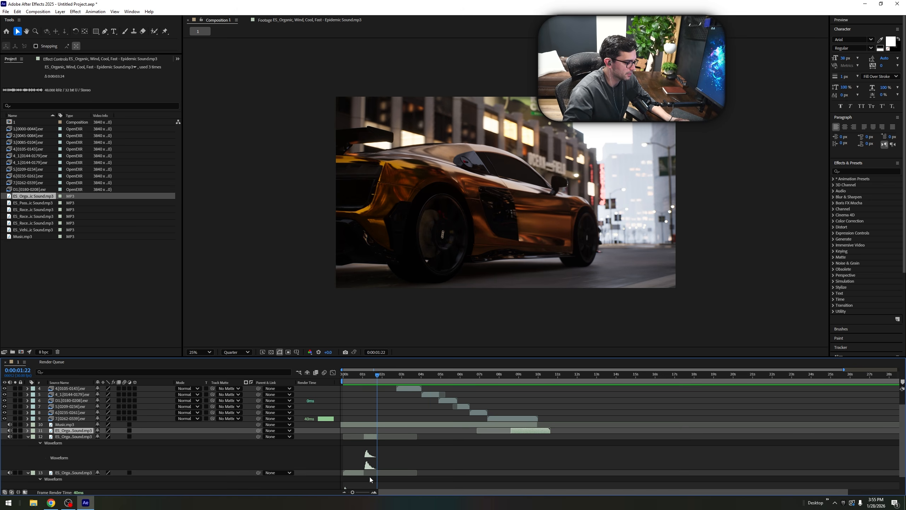
Delete the opening piece of the wind sound and slide the isolated whoosh slightly later to meet the cut into shot 2 at 0:00:01:08.
left_click(369, 472)
key("Delete")
left_click_drag(378, 374, 370, 378)
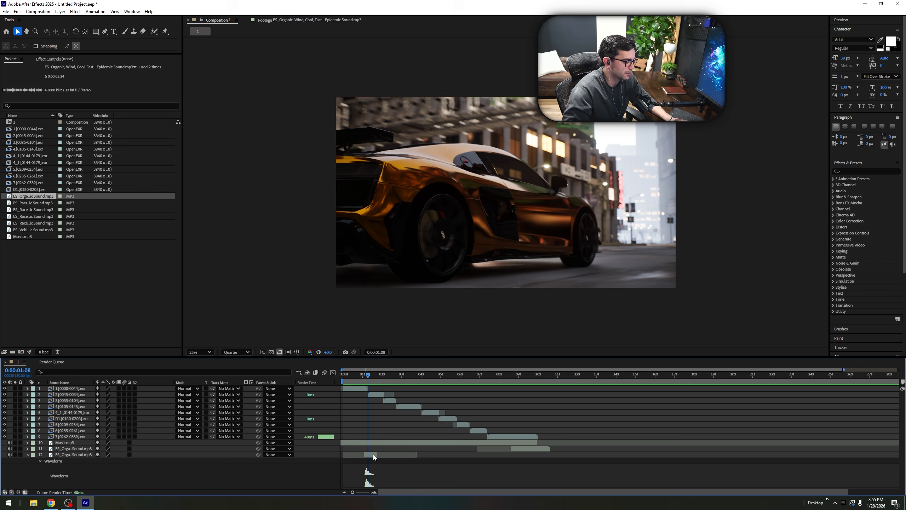
left_click_drag(374, 455, 375, 455)
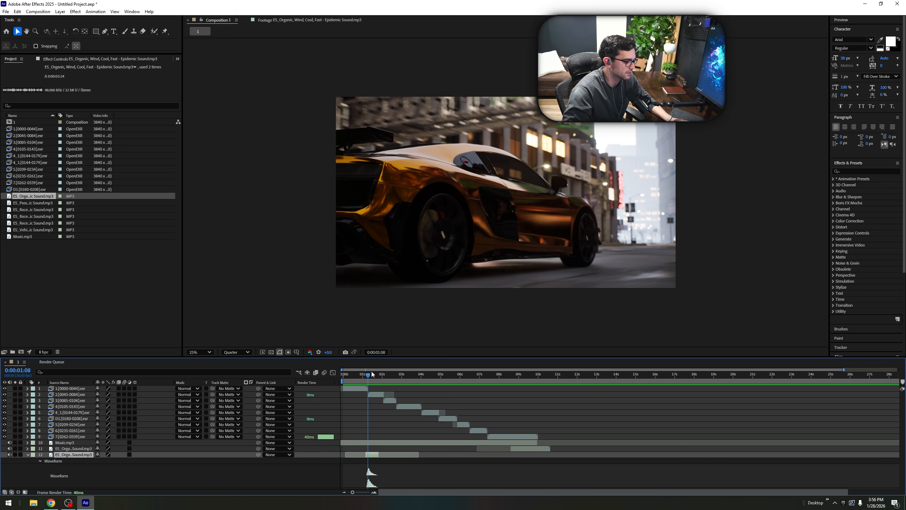
Mute the music layer and play and scrub the cut between shots 1 and 2 to check the whoosh's timing.
key("space")
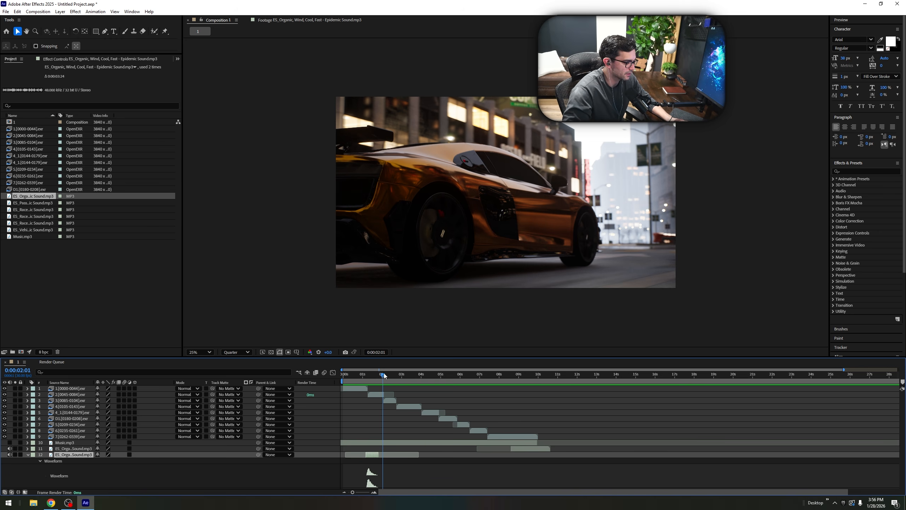
left_click_drag(384, 373, 378, 421)
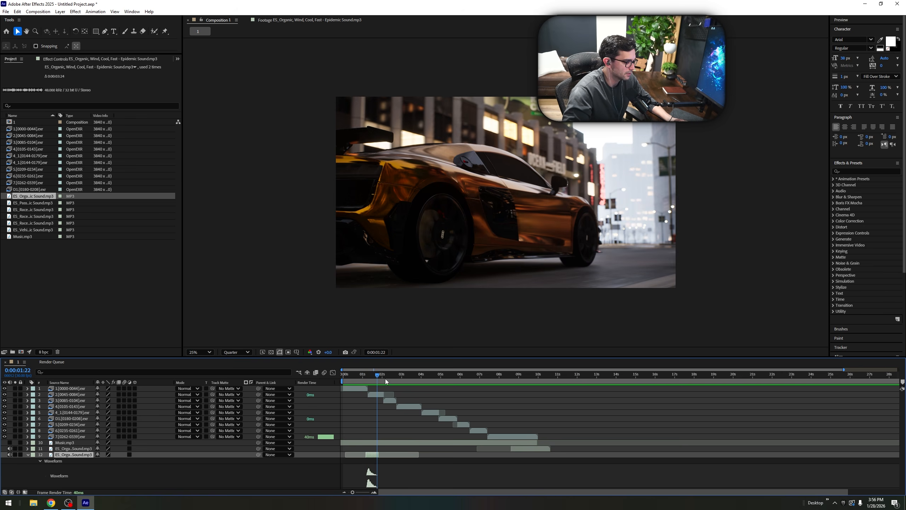
left_click_drag(385, 382, 367, 382)
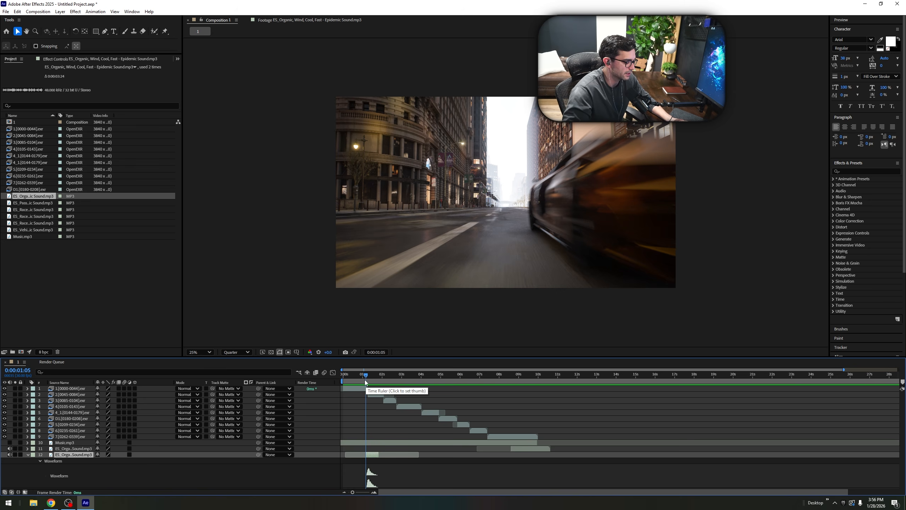
key("space")
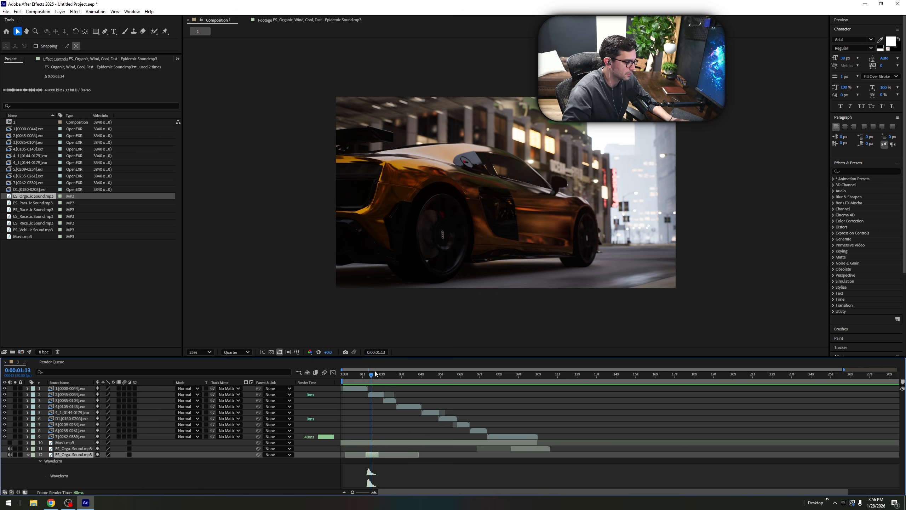
left_click(367, 377)
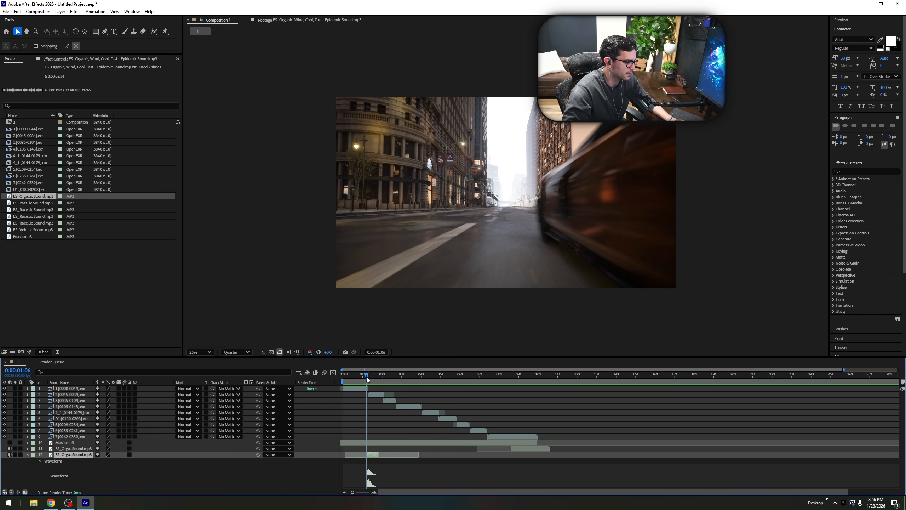
left_click(369, 378)
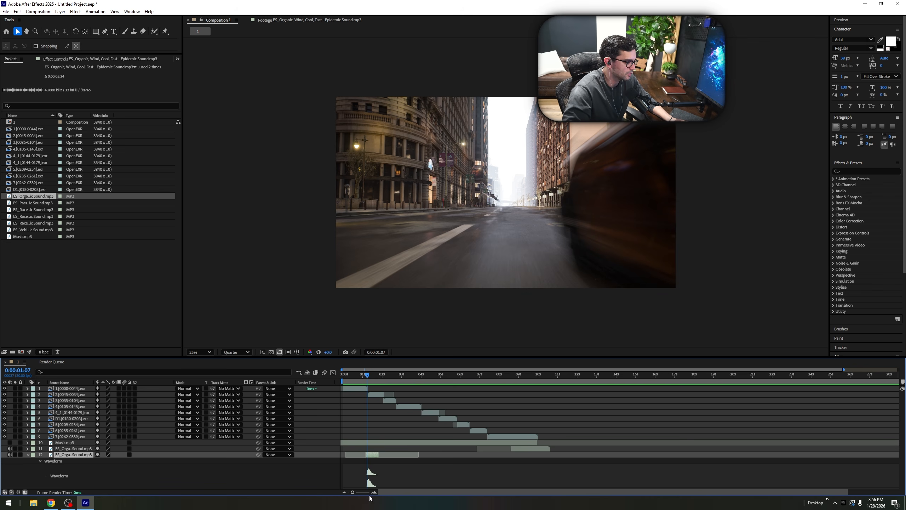
Nudge the isolated wind whoosh slightly earlier to line up its peak with the cut into shot 2 at 0:00:01:08.
left_click(374, 492)
left_click(374, 492)
left_click(373, 492)
left_click(371, 377)
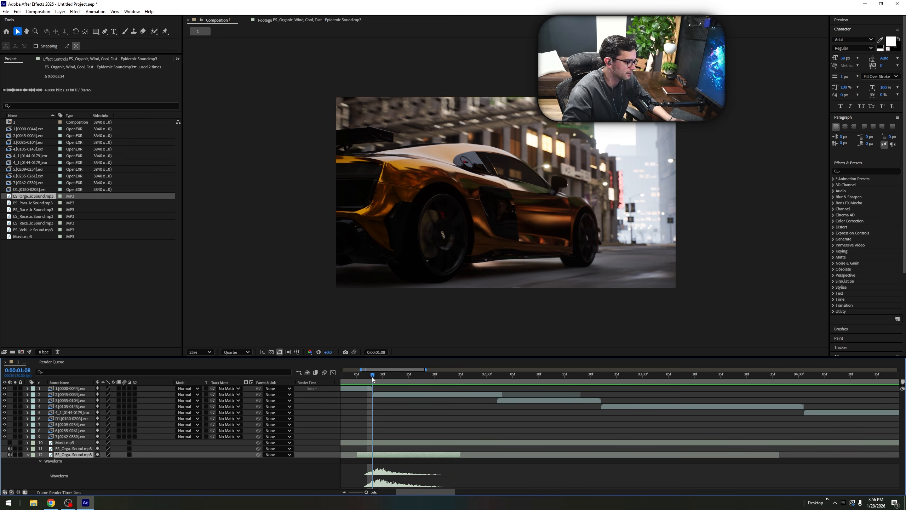
left_click_drag(386, 456, 383, 458)
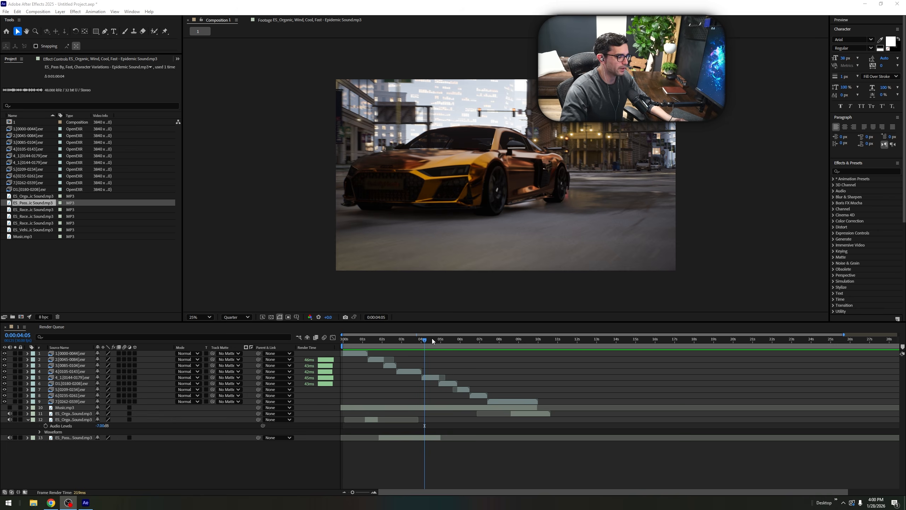
Reveal the Pass By, Fast sound's waveform and scrub from shot 2 at 0:00:01:16 to where the sound begins.
left_click_drag(432, 339, 373, 359)
left_click(397, 439)
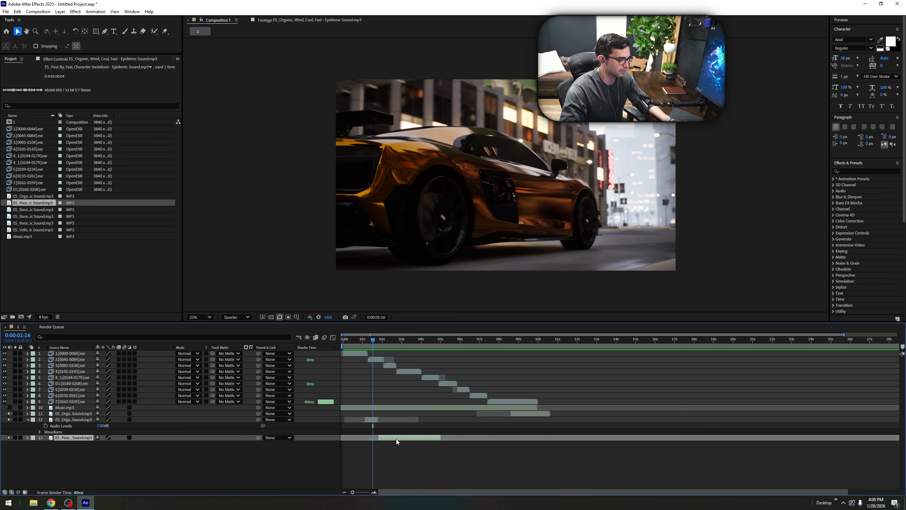
key("l")
key("l")
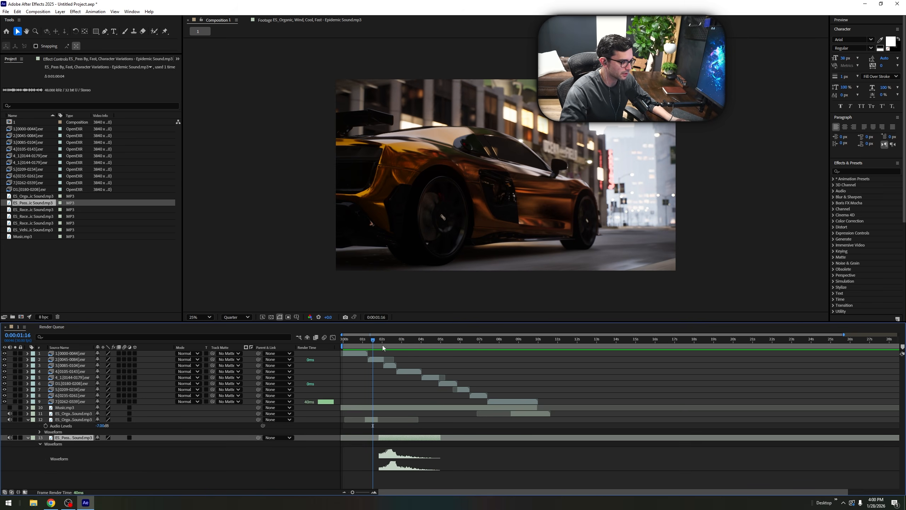
mouse_move(372, 342)
left_mouse_down()
mouse_move(399, 348)
mouse_move(379, 353)
left_mouse_up()
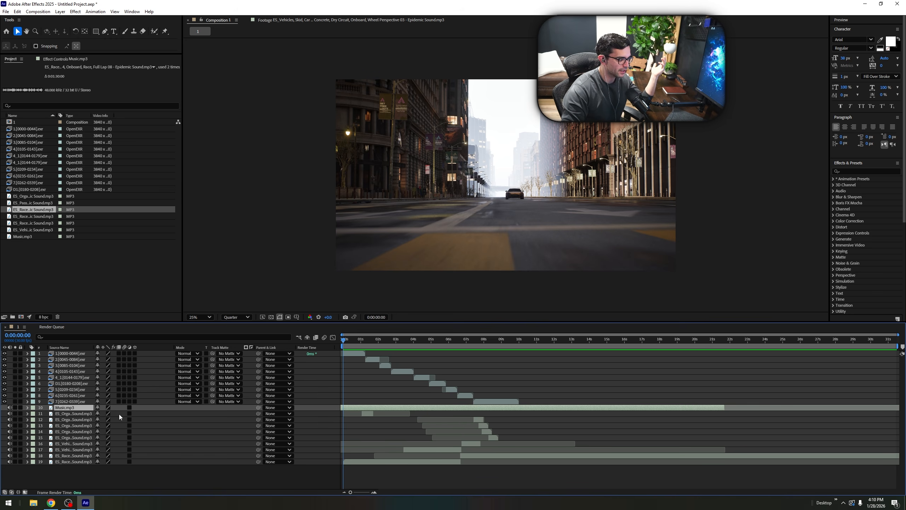
Inspect the music layer's Audio Levels fade-in keyframes at the composition's start and at 0:00:00:09, and collapse the layer.
left_click(28, 408)
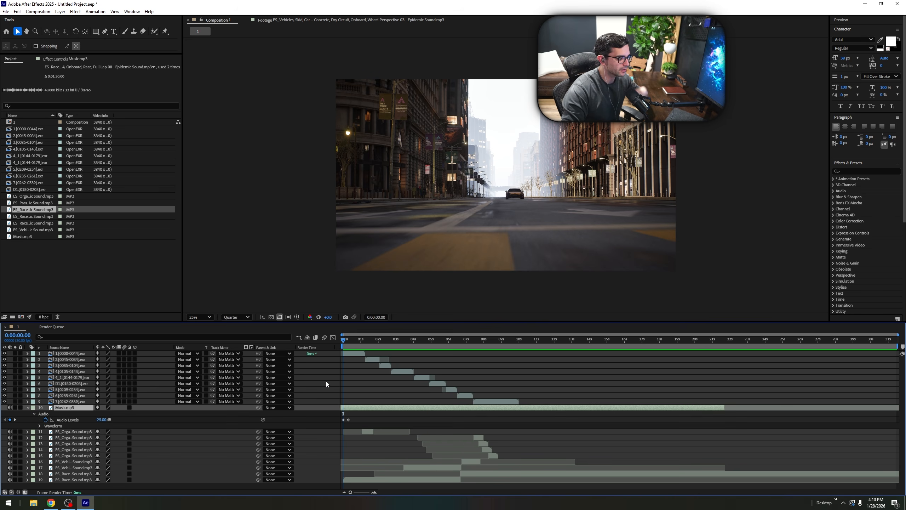
left_click(350, 340)
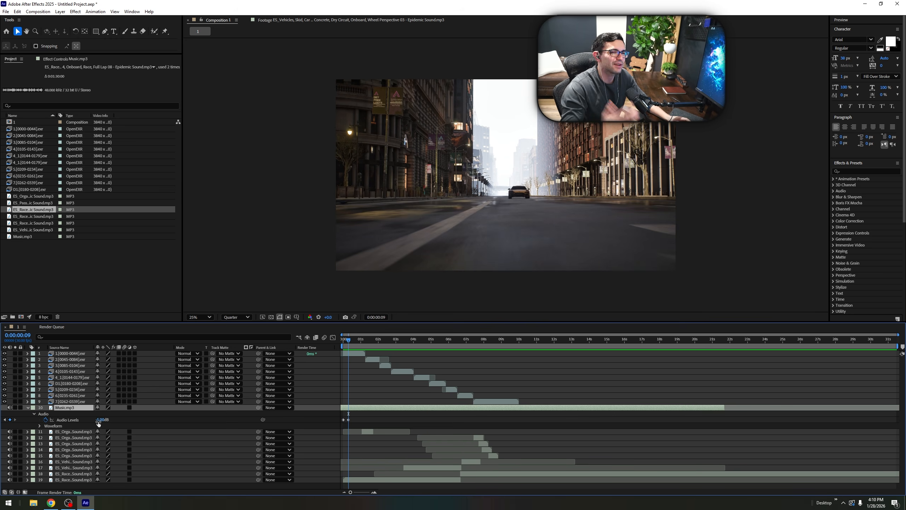
left_click(342, 341)
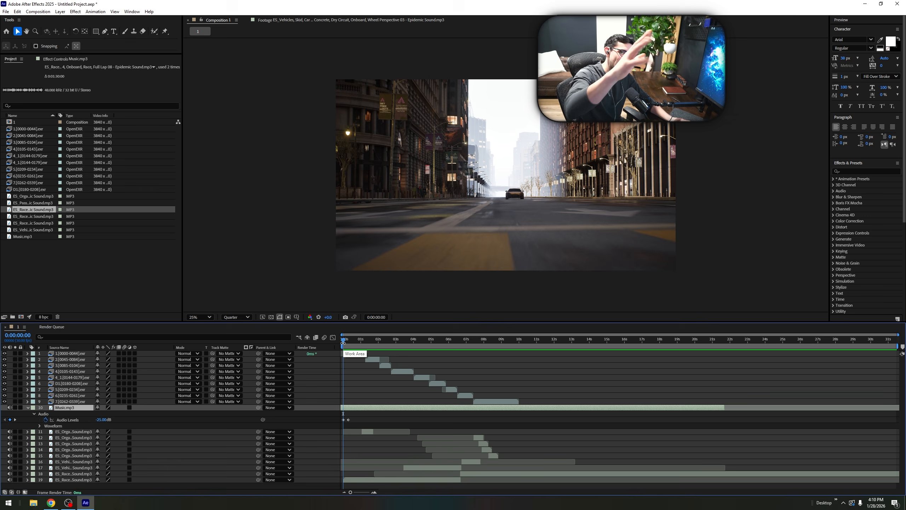
left_click(26, 407)
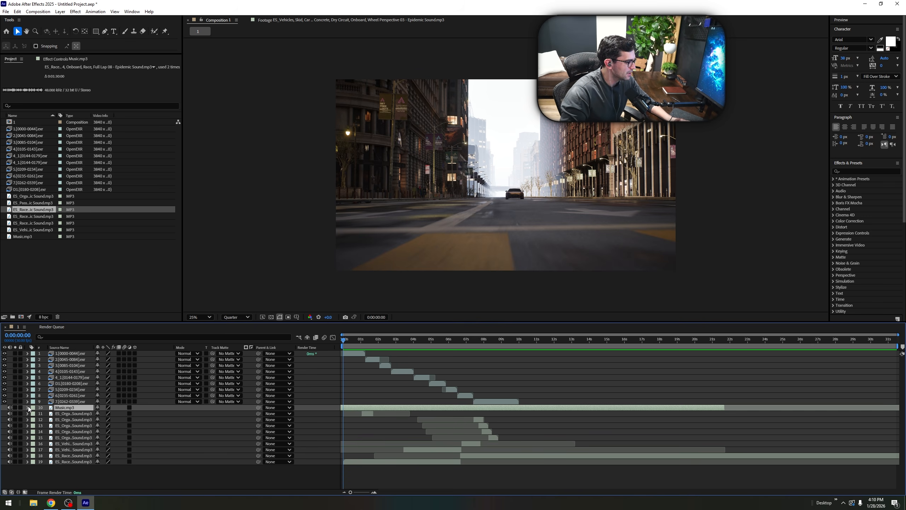
Mute the music and inspect the first wind whoosh's Audio Levels and waveform, scrubbing to 0:00:01:16, and collapse its layer.
left_click(27, 414)
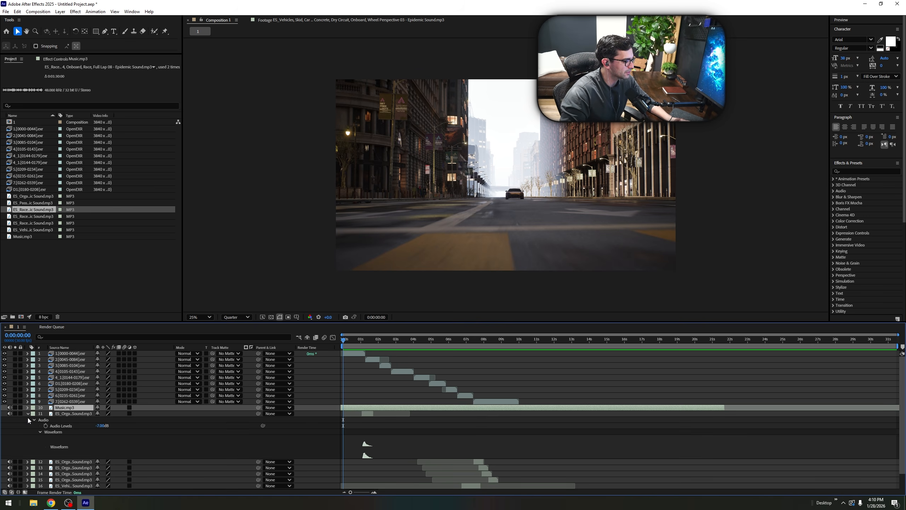
left_click_drag(351, 344, 370, 344)
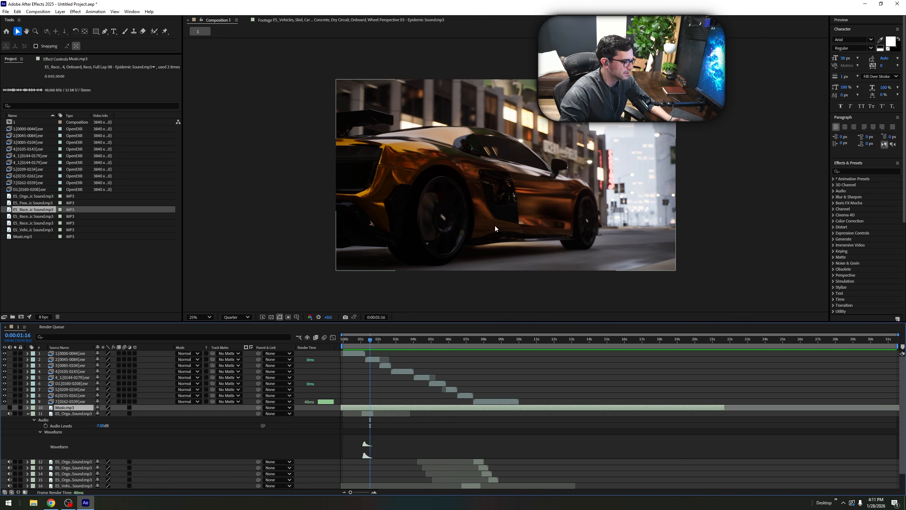
left_click(28, 414)
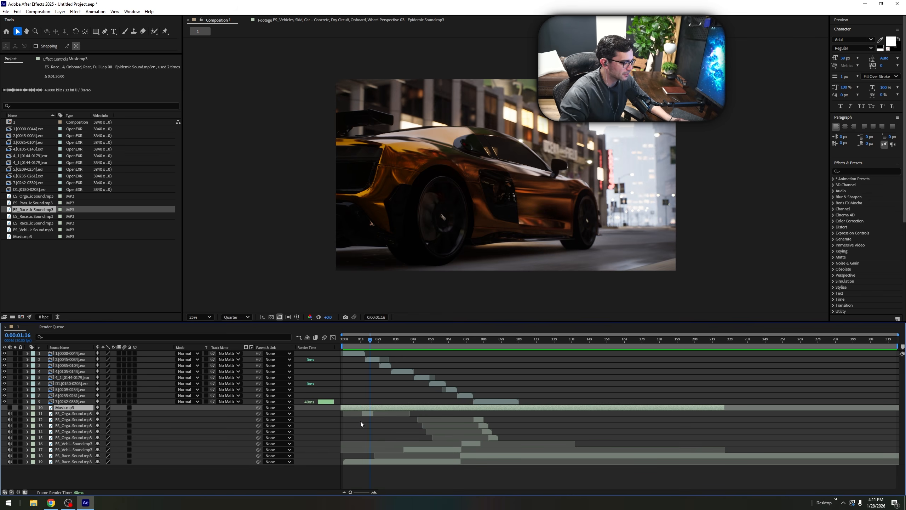
Inspect the Audio Levels keyframes of the opening race car sound on layer 19, scrubbing between 0:00:03:13 and 0:00:05:25.
left_click(407, 462)
left_click(28, 461)
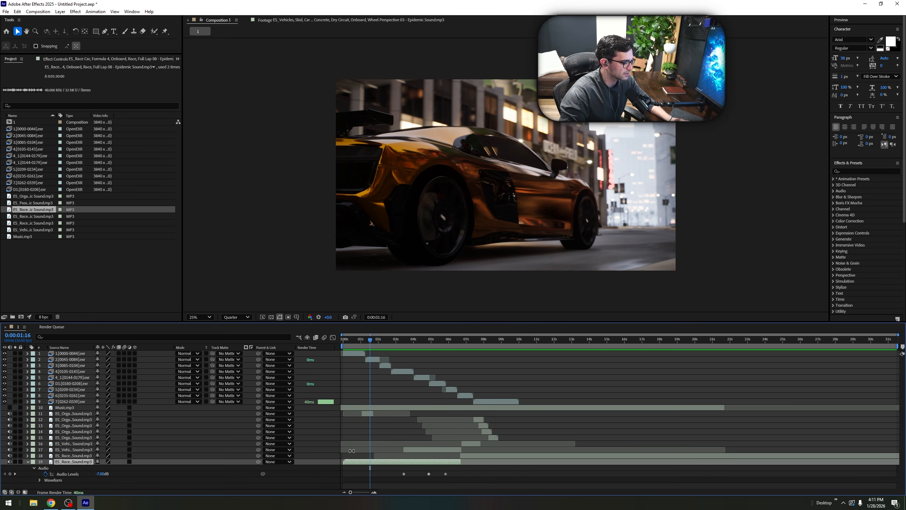
left_click_drag(370, 340, 402, 349)
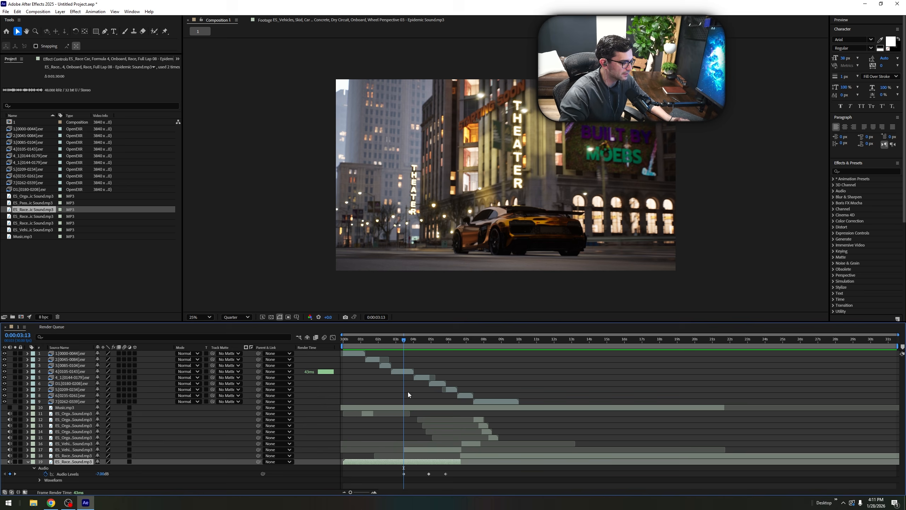
left_click_drag(407, 340, 448, 354)
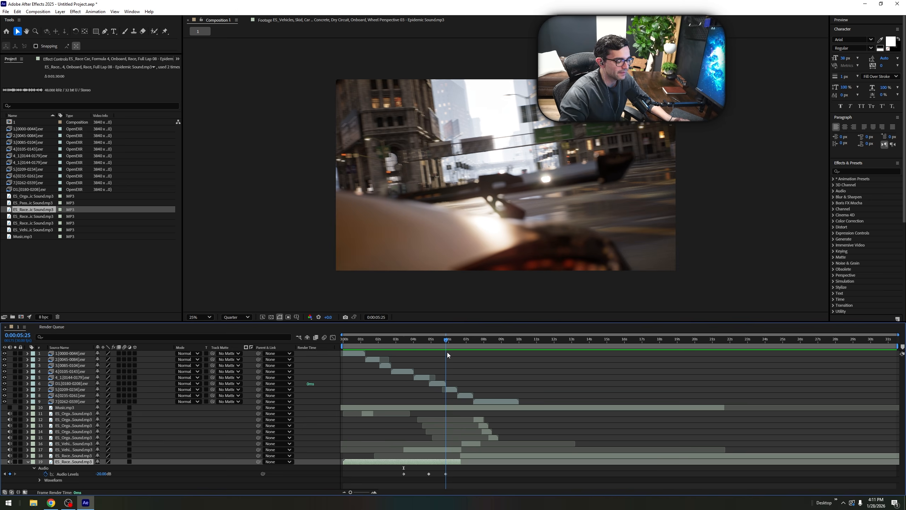
left_click_drag(448, 352, 403, 369)
Show the Audio Levels of the race car sound on layer 18, mute layers 11 to 17, and play the two race car sounds.
left_click(480, 457)
key("l")
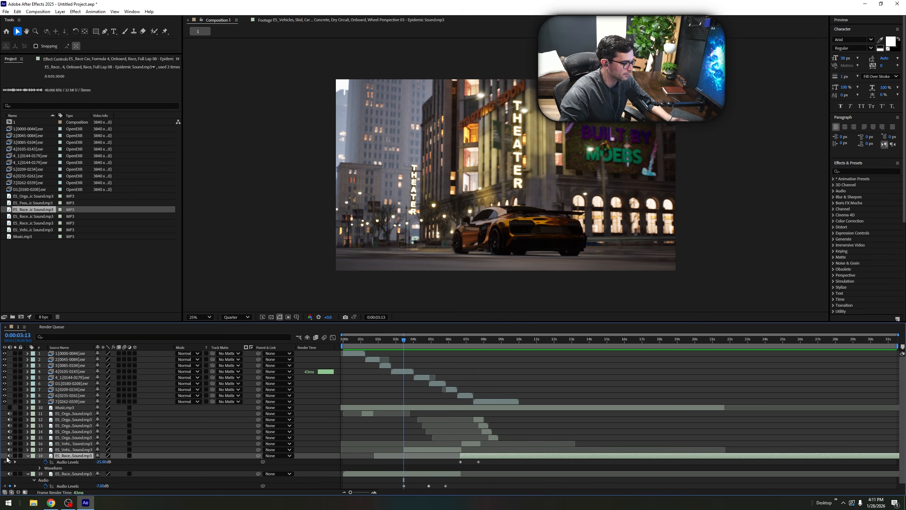
left_click_drag(10, 450, 10, 414)
key("space")
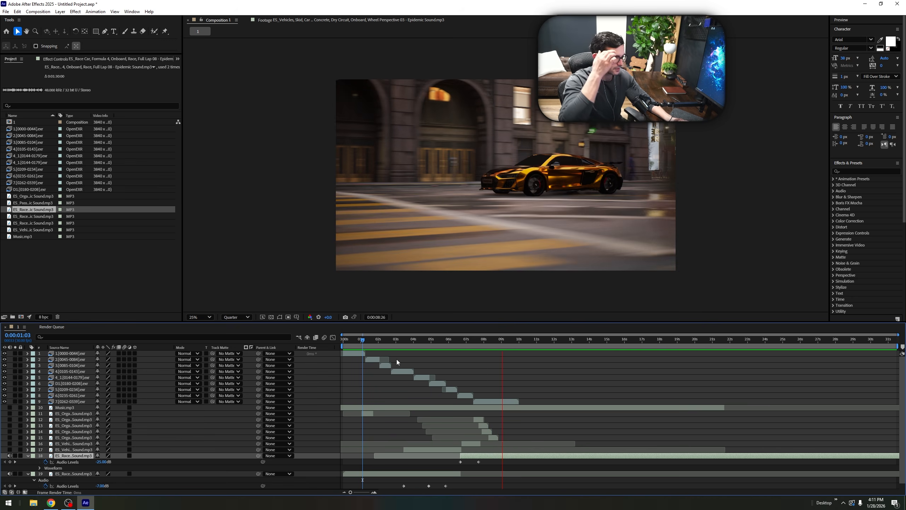
key("space")
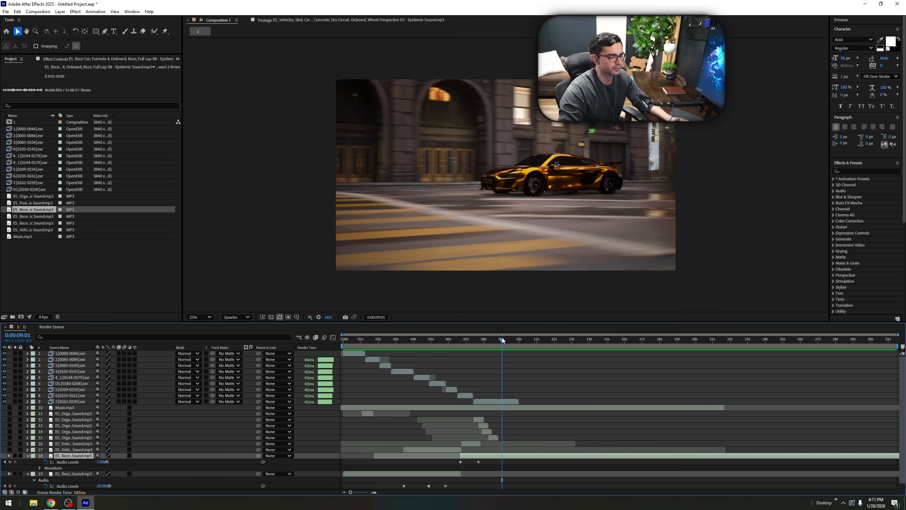
Mute the race car sounds, enable only the two vehicle skid layers 16 and 17, and play them from 0:00:03:13.
left_click(429, 339)
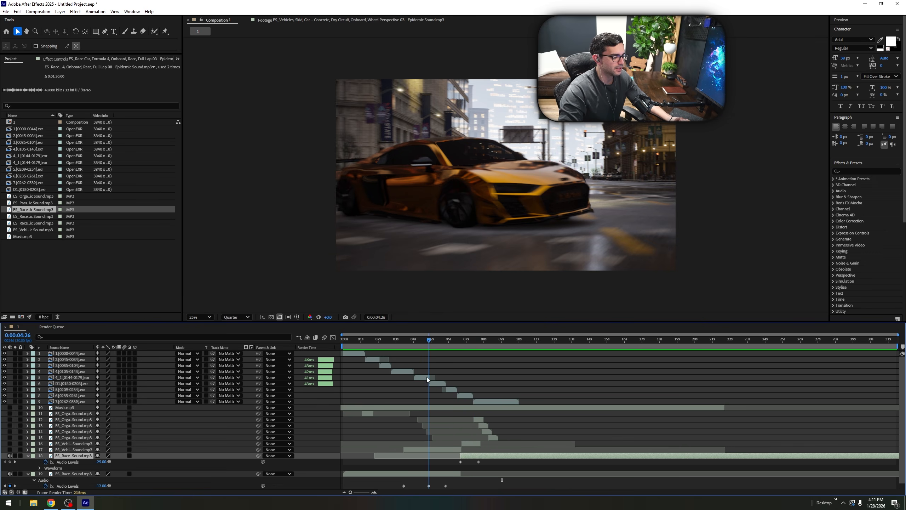
left_click(9, 456)
left_click(9, 450)
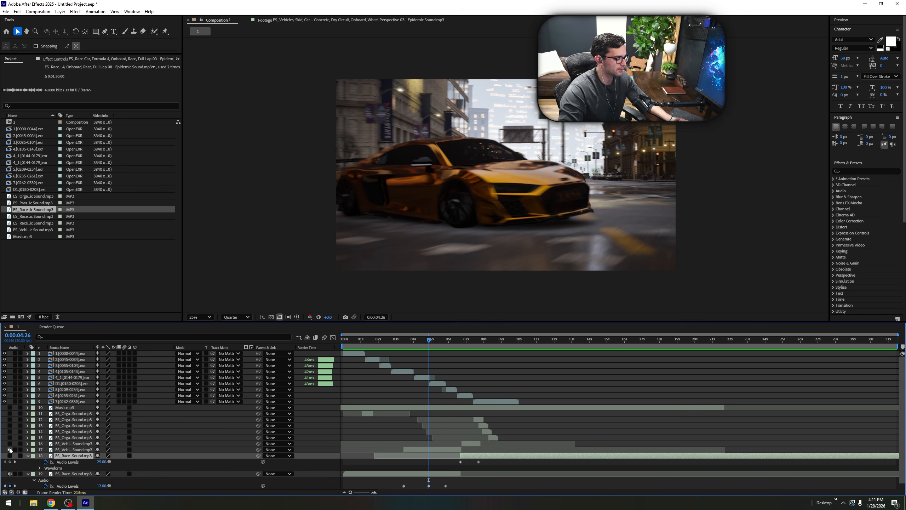
left_click(10, 443)
scroll(46, 472, "down", 1)
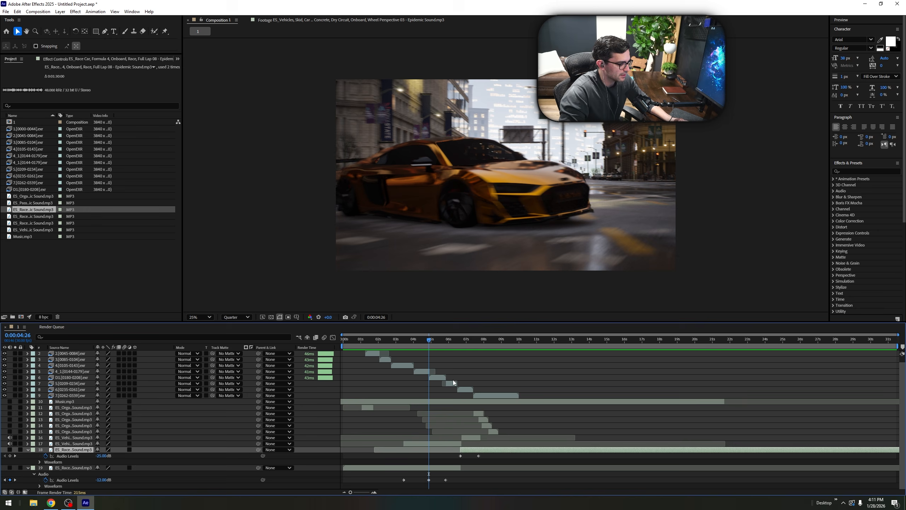
left_click_drag(432, 340, 404, 353)
key("space")
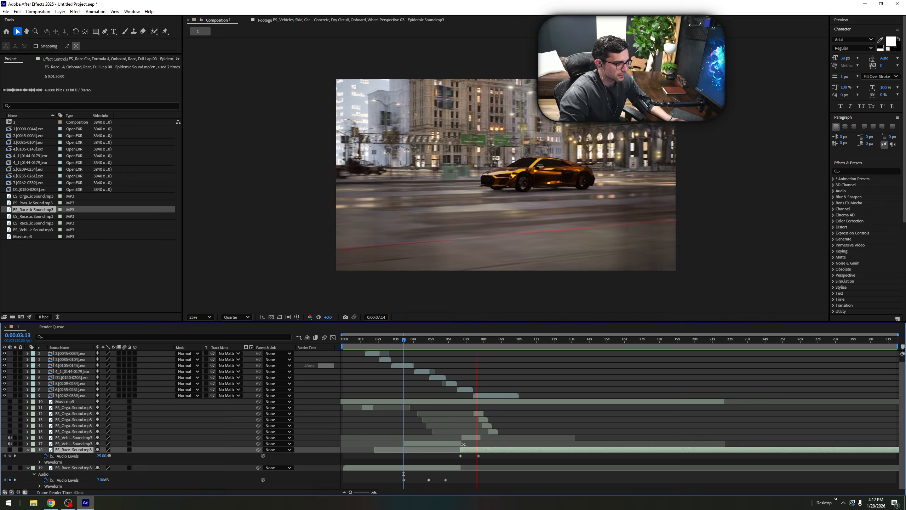
key("space")
Examine the Audio Levels of both vehicle skid layers with the playhead at 0:00:06:01, and collapse their properties.
left_click_drag(469, 349, 449, 372)
left_click(433, 444)
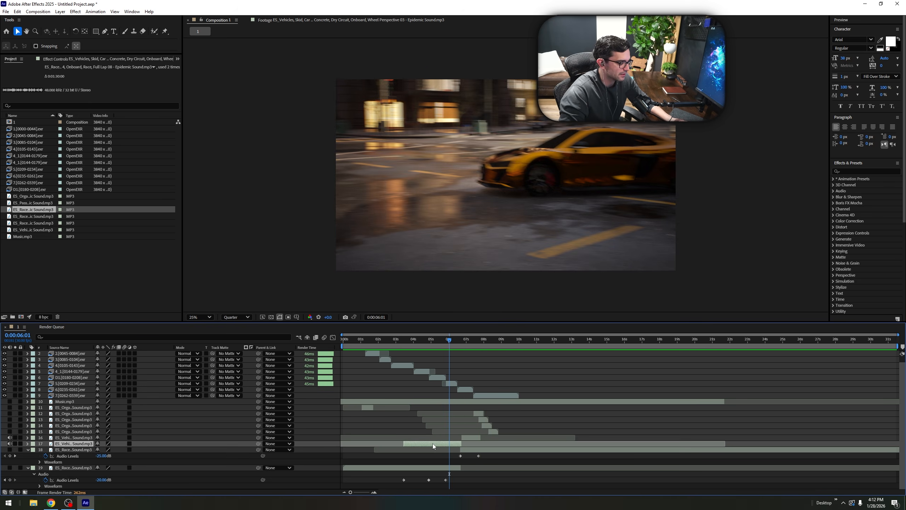
key("l")
key("l")
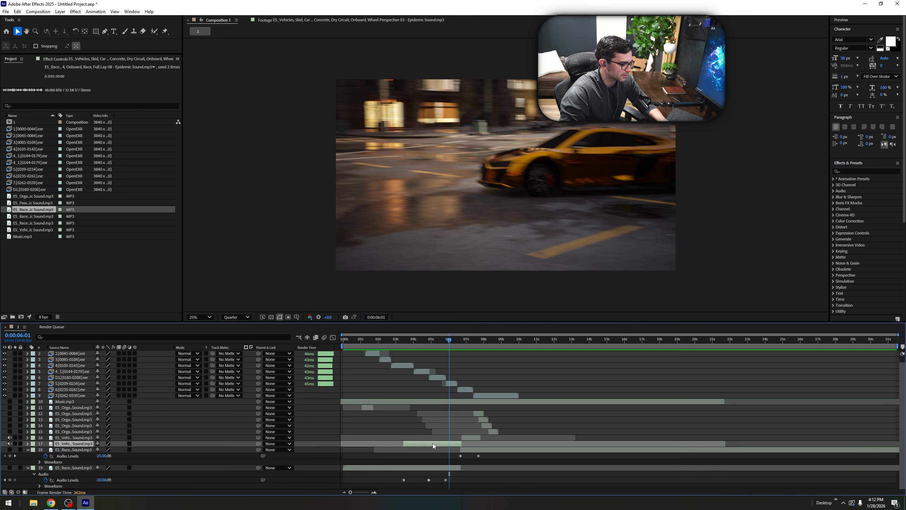
key("l")
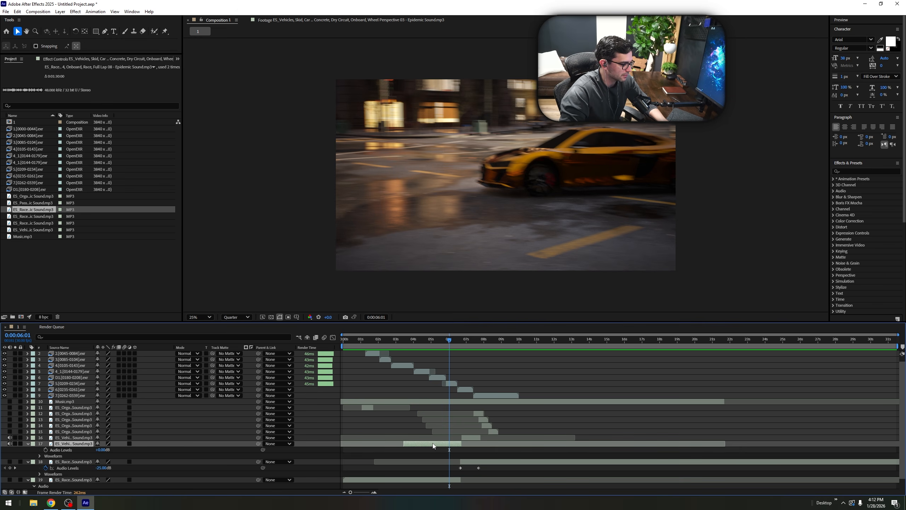
left_click(477, 437)
key("l")
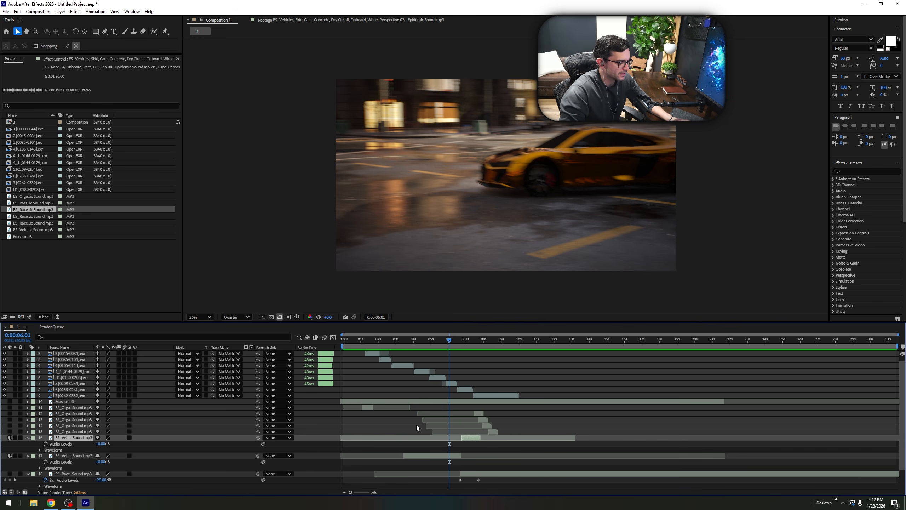
left_click(33, 438)
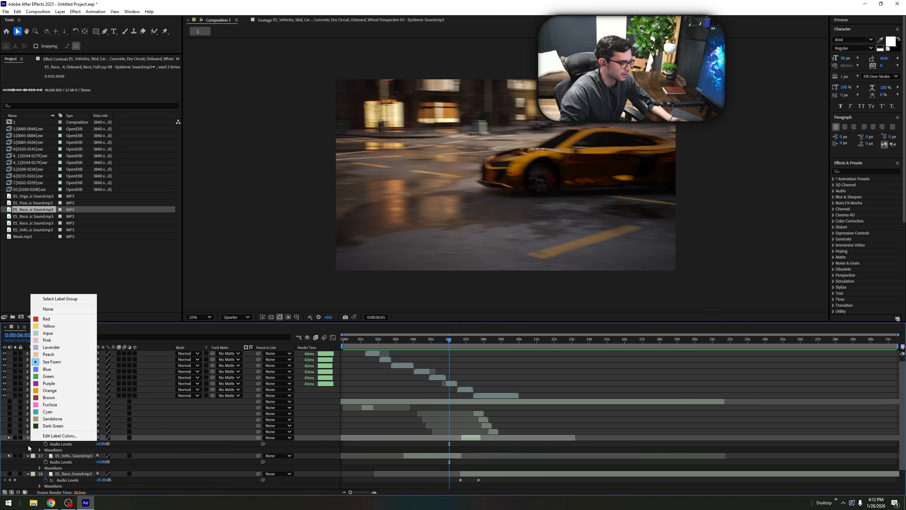
key("Escape")
key("l")
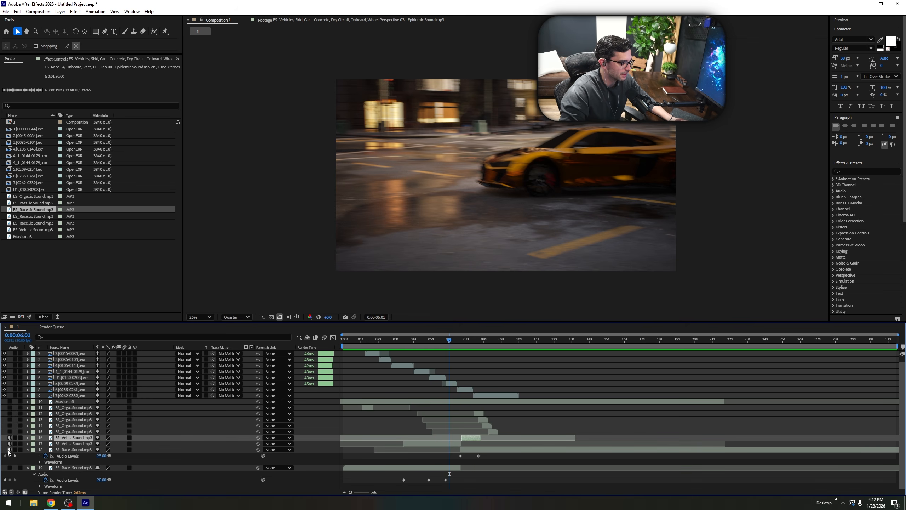
Re-enable both race car sounds, collapse layer 19, and play the edit from the beginning with the skid sounds included.
left_click(28, 468)
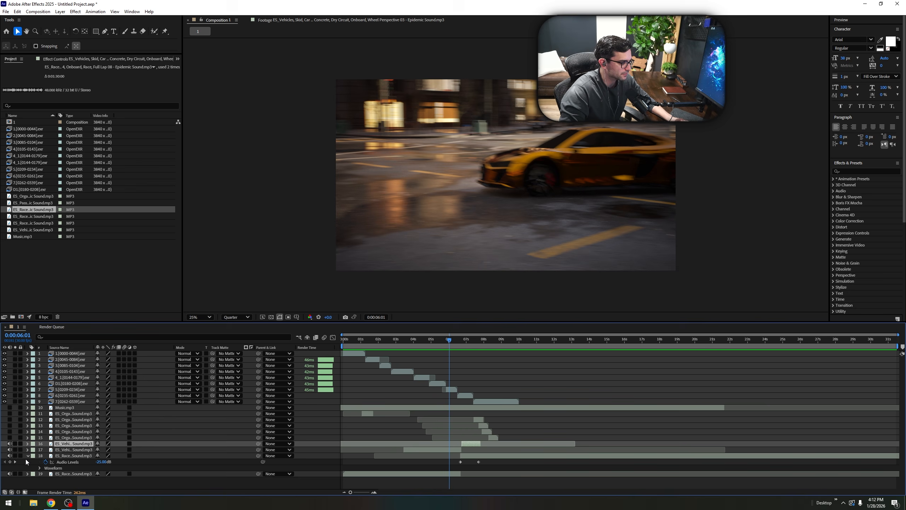
key("Home")
key("space")
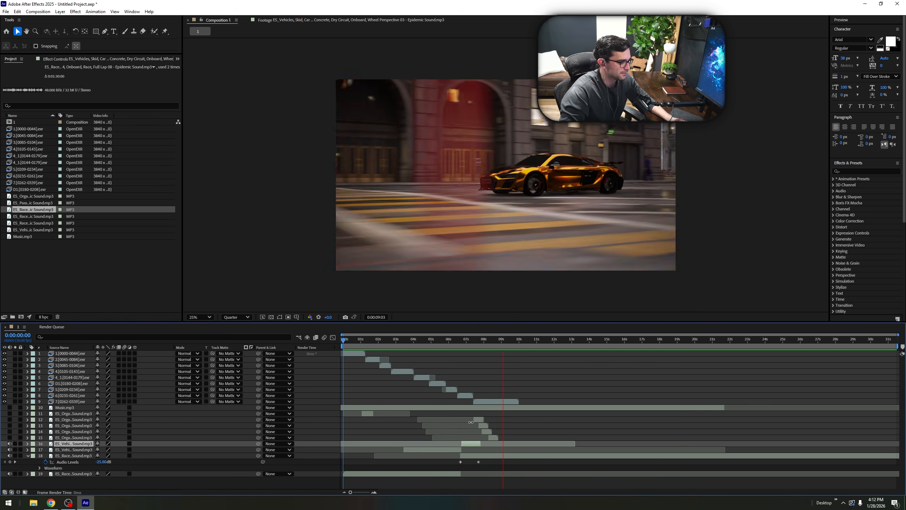
key("space")
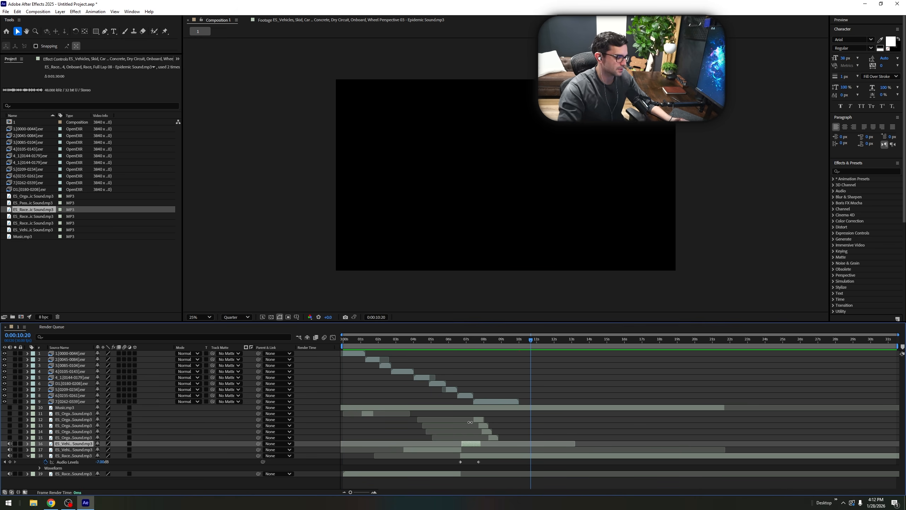
Replay the edit's ending from 0:00:06:01 and again from 0:00:08:21 to check the race car and skid sounds.
left_click_drag(531, 372, 449, 380)
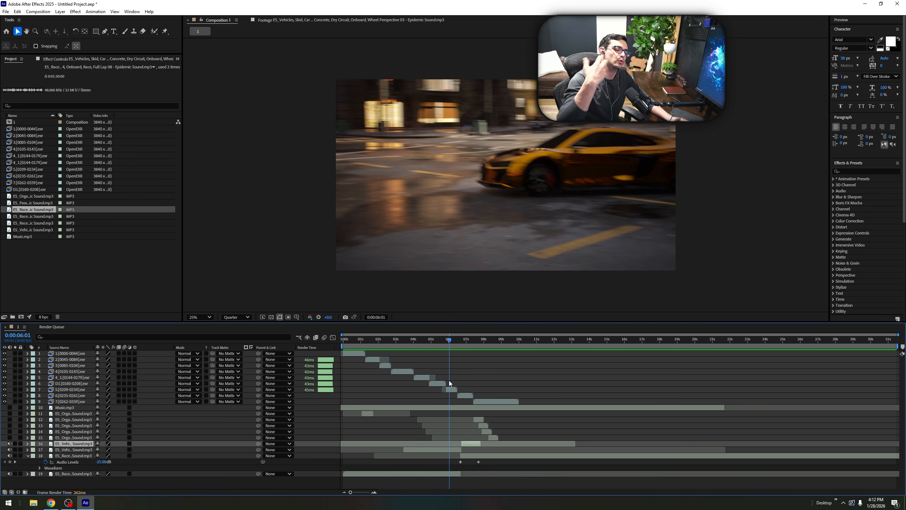
key("space")
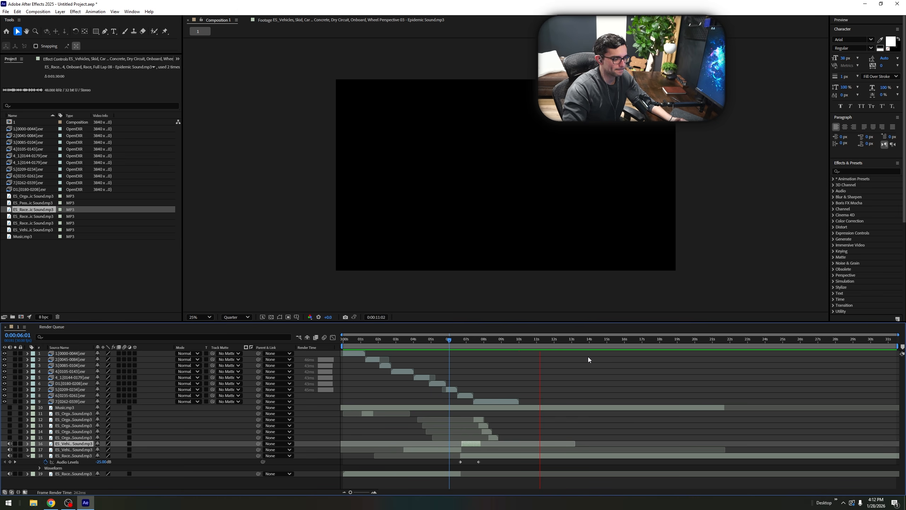
key("space")
left_click_drag(548, 343, 497, 341)
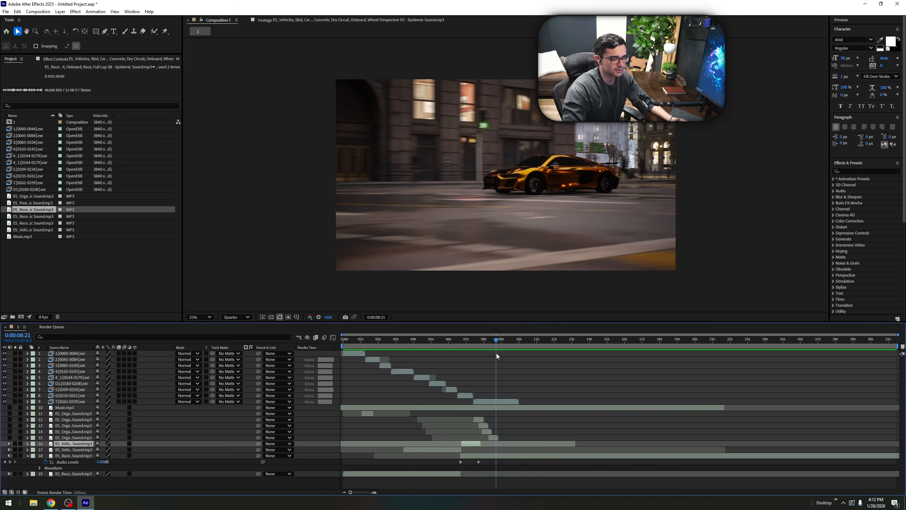
key("space")
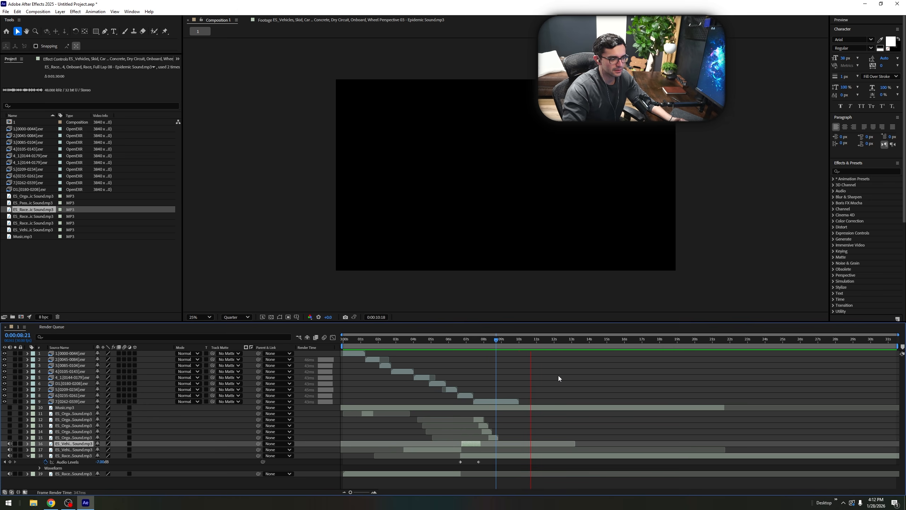
Reveal the Audio Levels keyframes of race car layer 19 and set the level to -30 dB at 0:00:05:26.
key("space")
left_click_drag(540, 342, 462, 376)
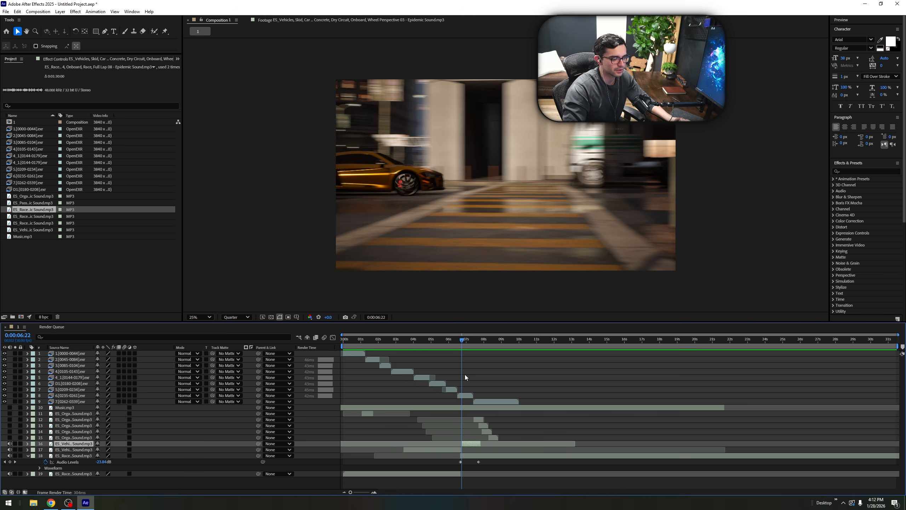
left_click(472, 457)
left_click(451, 473)
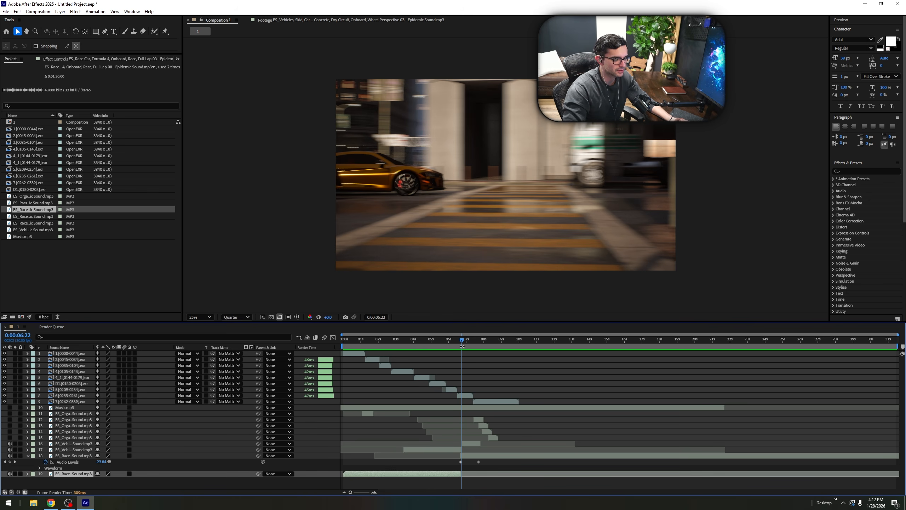
left_click(455, 343)
key("u")
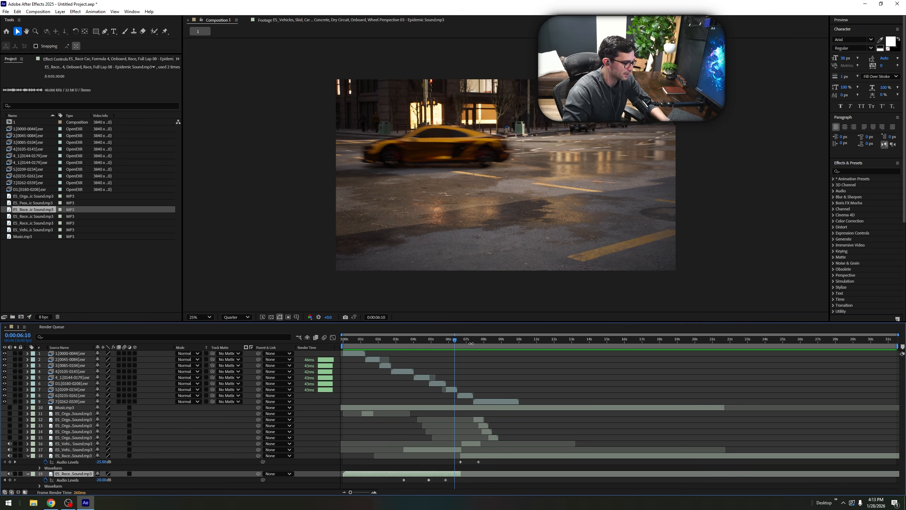
key("space")
left_click(447, 344)
left_click(102, 480)
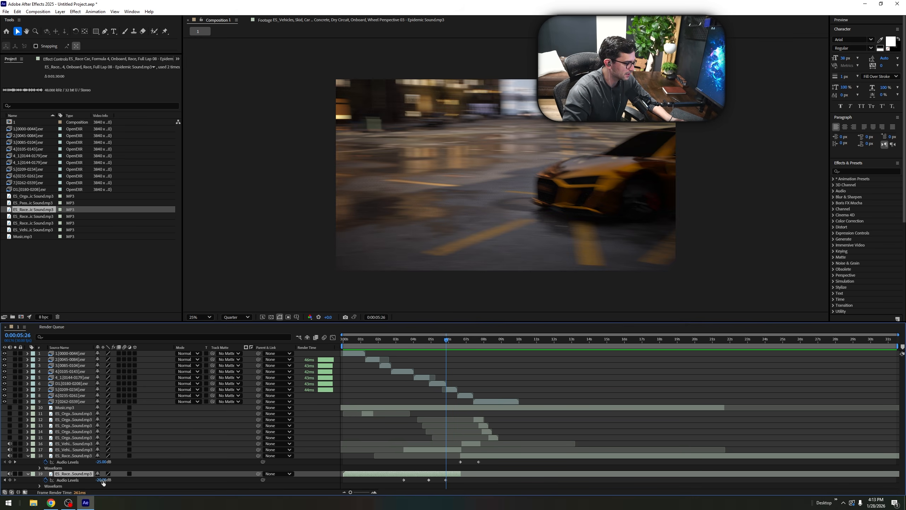
type("-30")
key("Return")
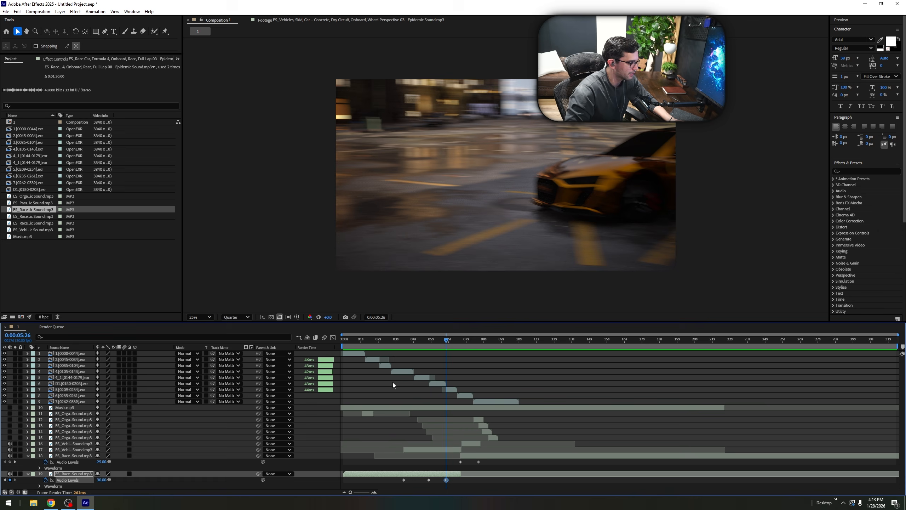
Play the passage from 0:00:05:02 and set race car layer 18's Audio Levels keyframe at 0:00:06:20 to -30 dB.
key("space")
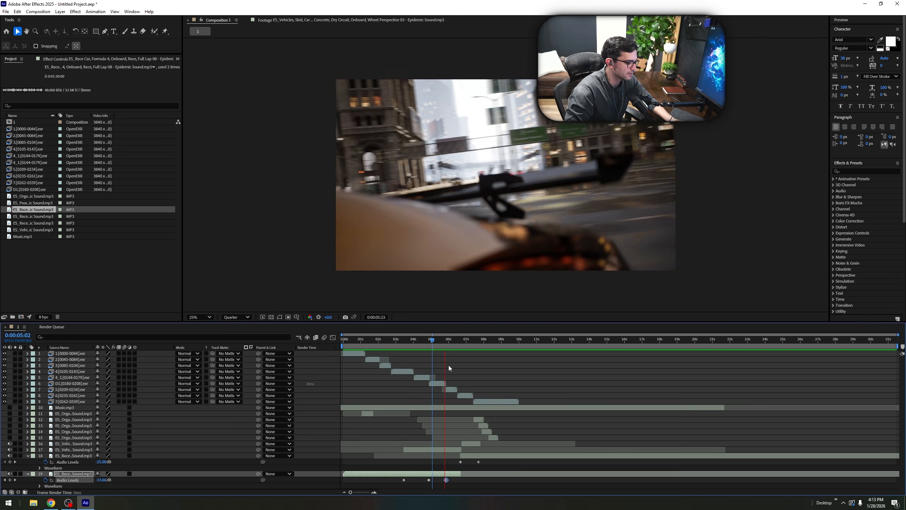
left_click(481, 343)
left_click_drag(480, 345, 461, 356)
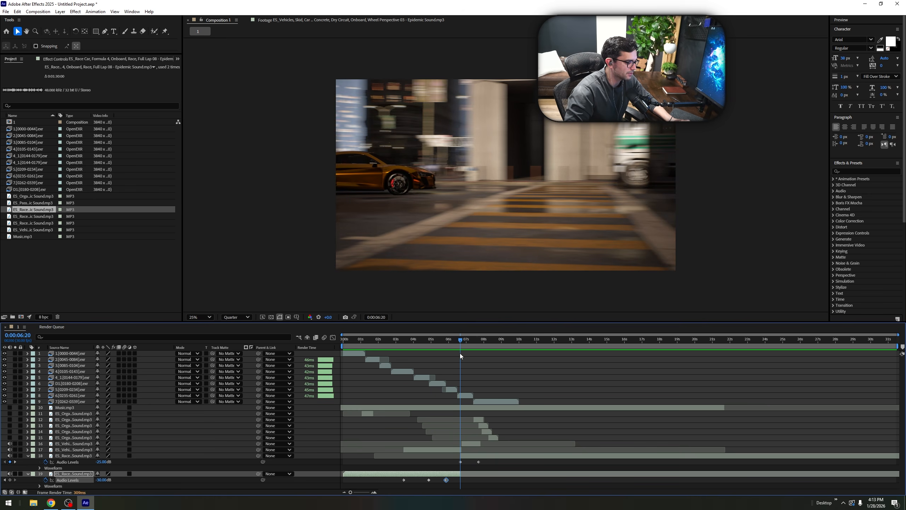
left_click(461, 462)
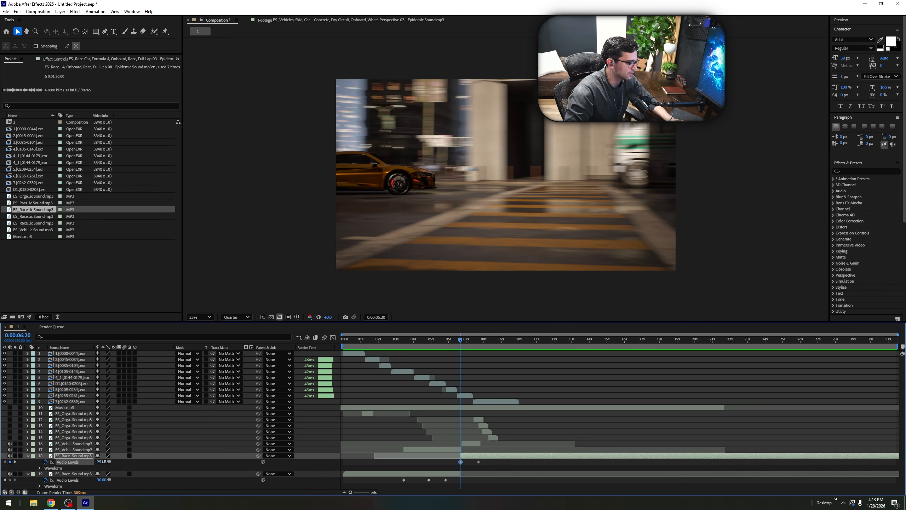
left_click(103, 462)
type("-30")
key("Return")
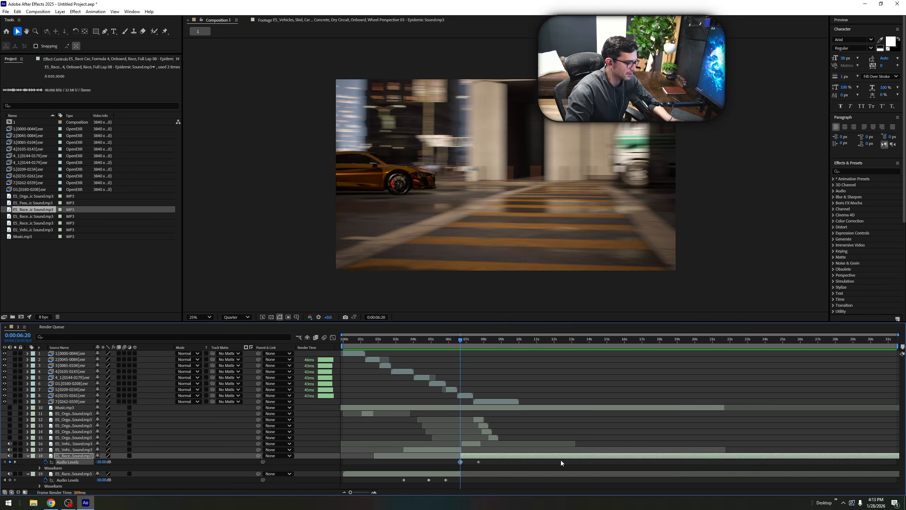
Try layer 18's second Audio Levels keyframe near 9 seconds, move it to just before 8 seconds, and replay from 0:00:06:07.
left_click_drag(479, 462, 499, 462)
key("space")
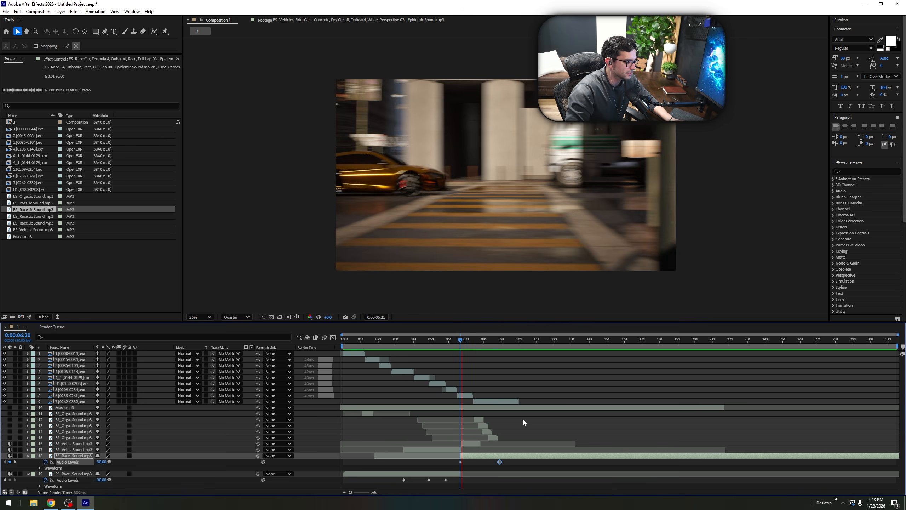
key("space")
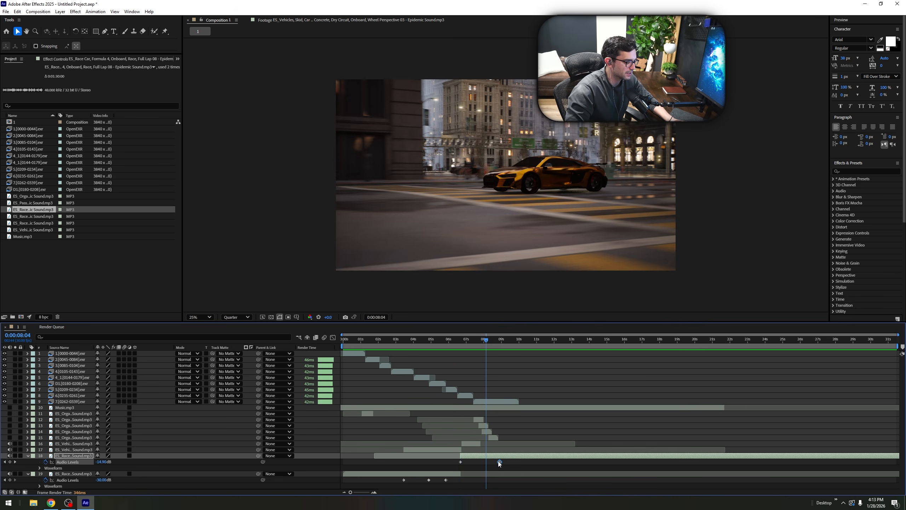
left_click_drag(500, 462, 482, 462)
left_click_drag(487, 339, 453, 342)
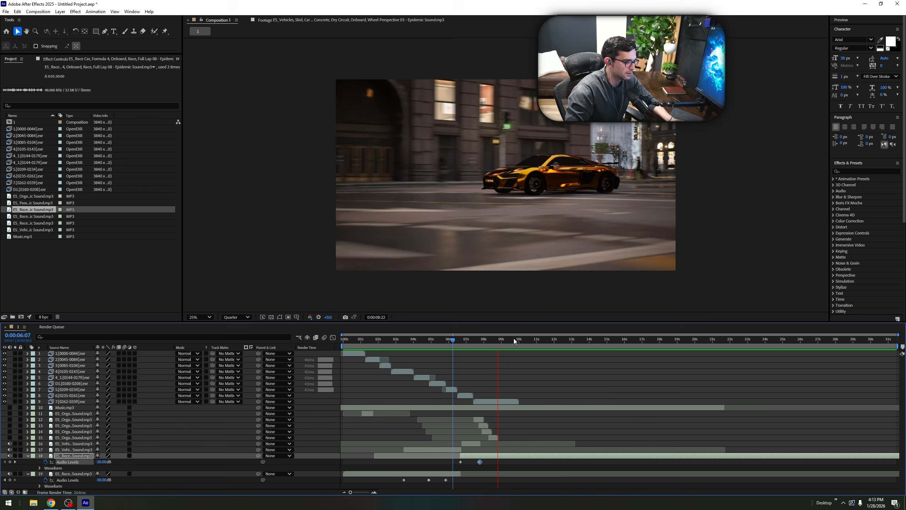
left_click(484, 340)
Re-enable the audio of whoosh layers 11 to 15 and play the edit from the beginning.
left_click_drag(485, 353, 343, 419)
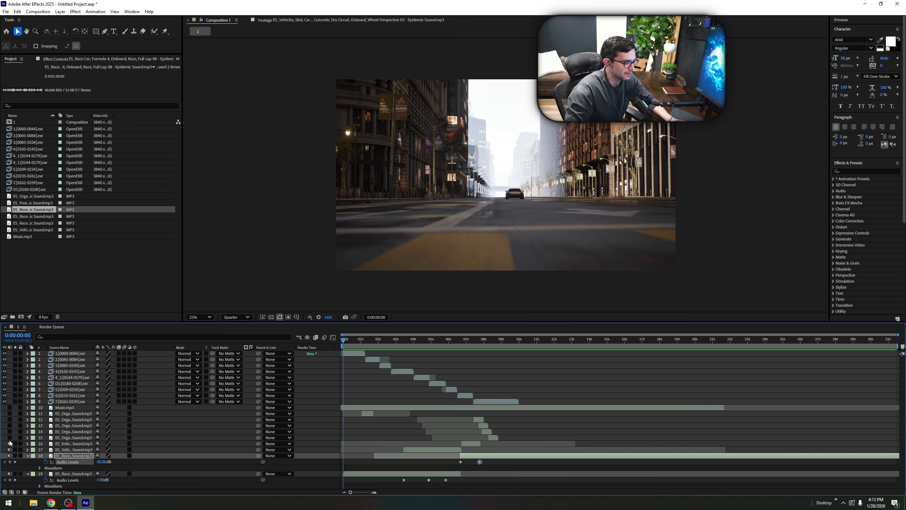
left_click_drag(10, 439, 8, 415)
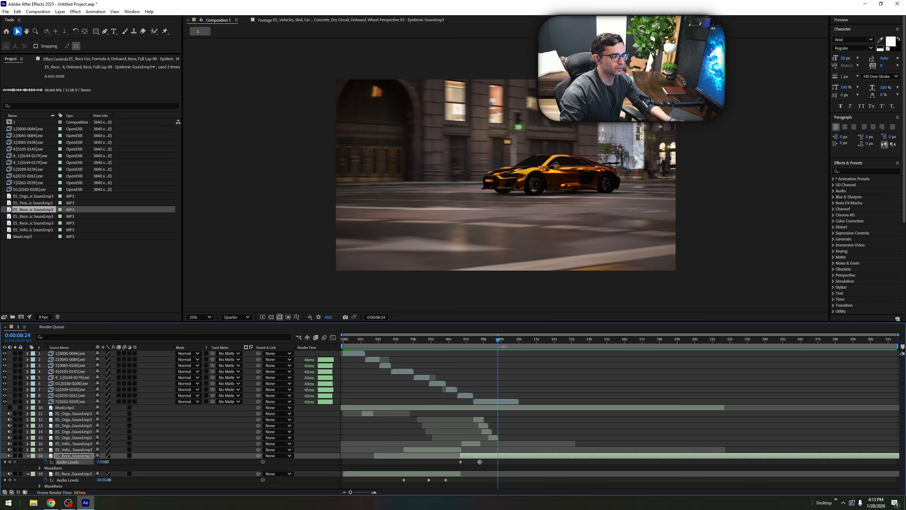
left_click_drag(489, 343, 429, 342)
Collapse layer 18, re-enable the Music.mp3 layer, and play the full sound mix from the beginning to 0:00:12:07.
left_click(28, 456)
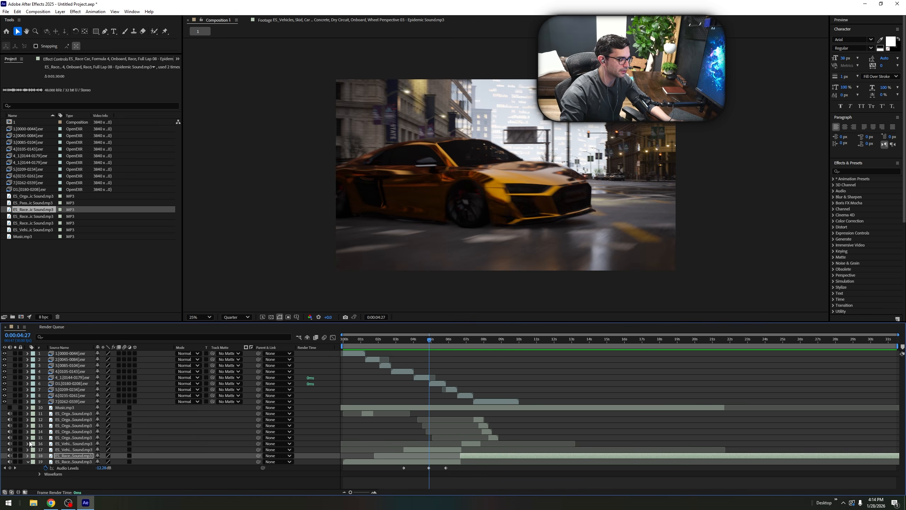
left_click(28, 427)
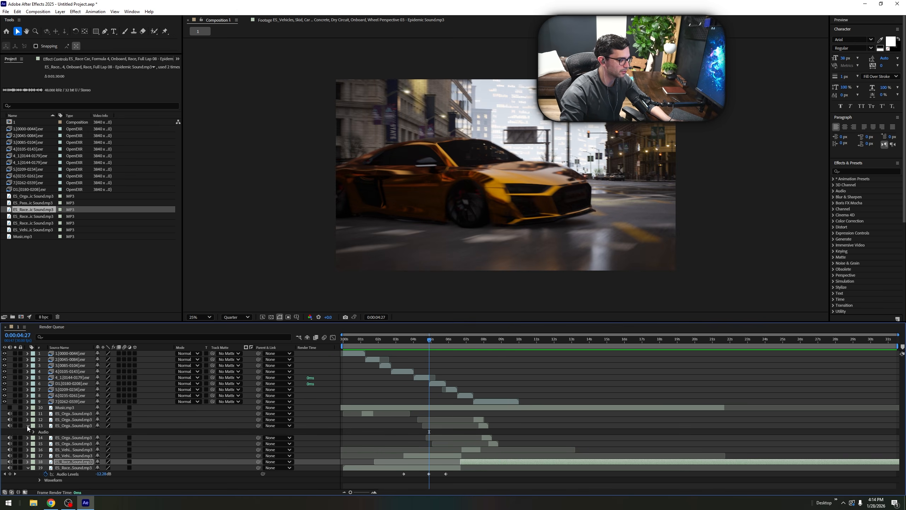
left_click(28, 426)
left_click(9, 407)
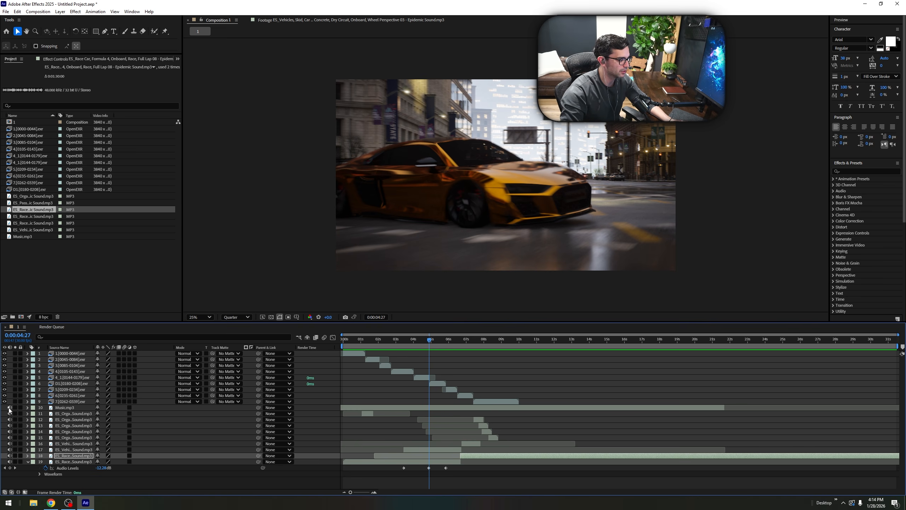
left_click_drag(429, 338, 341, 351)
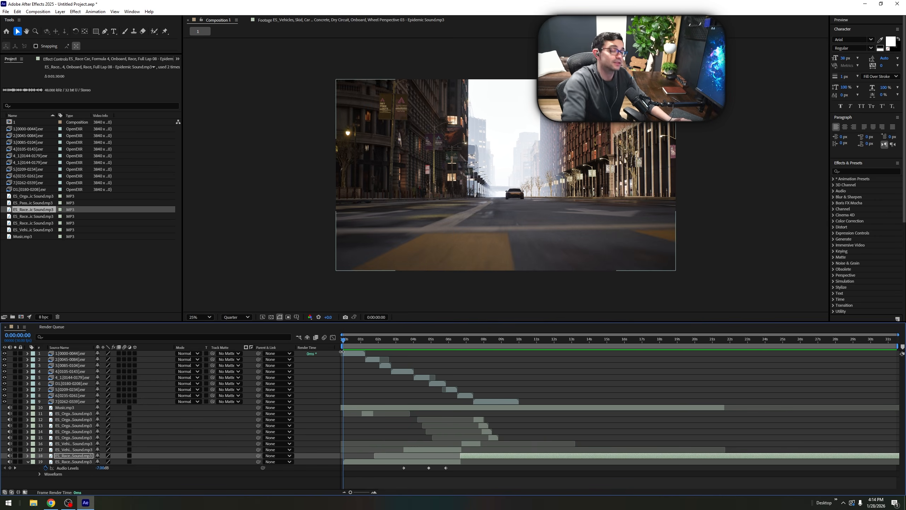
key("space")
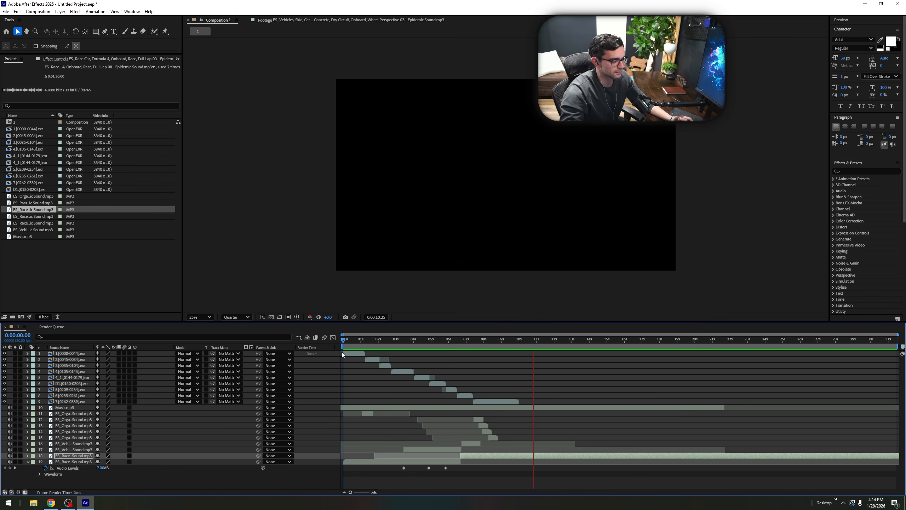
key("space")
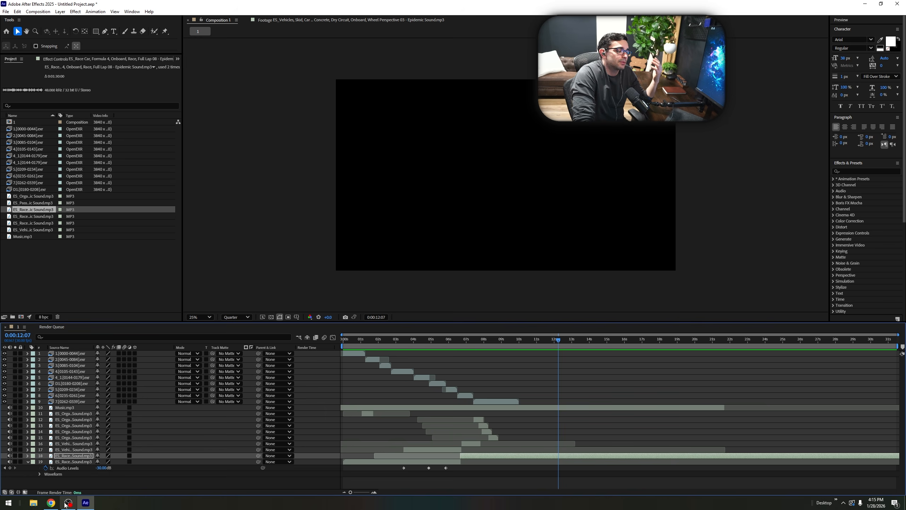
Switch to File Explorer and open the CitySample project's Saved folder under UE5 Projects on New Volume (Z:).
left_click(35, 504)
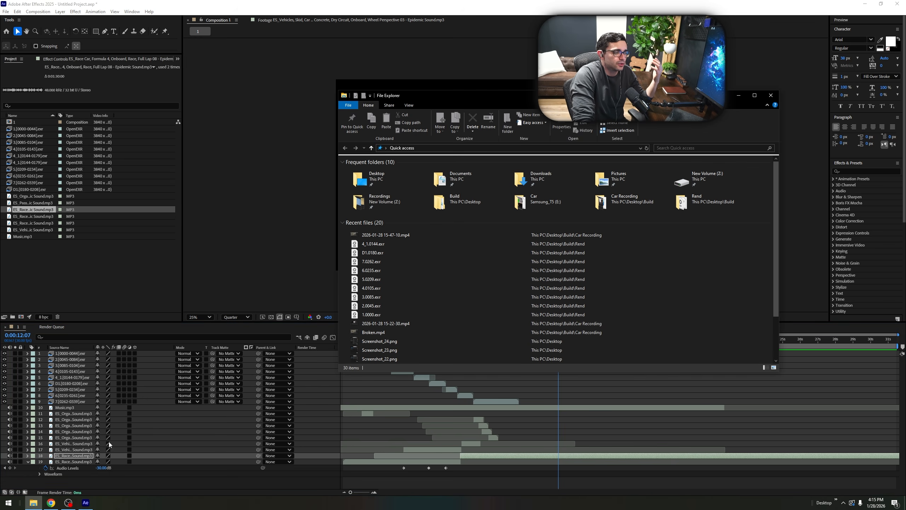
double_click(722, 177)
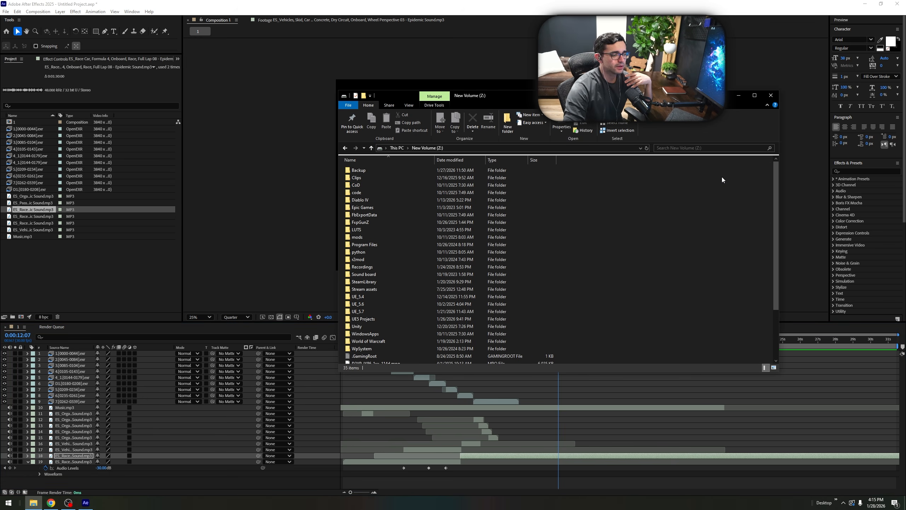
double_click(359, 322)
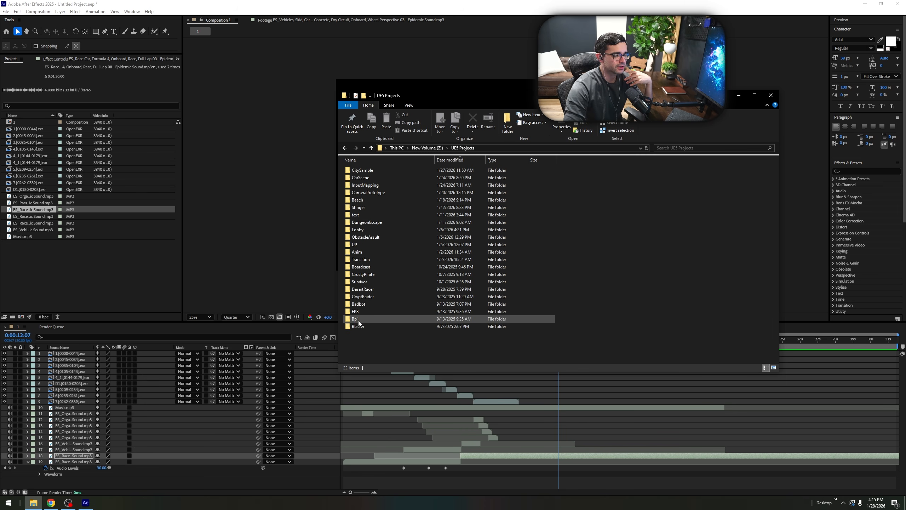
double_click(368, 170)
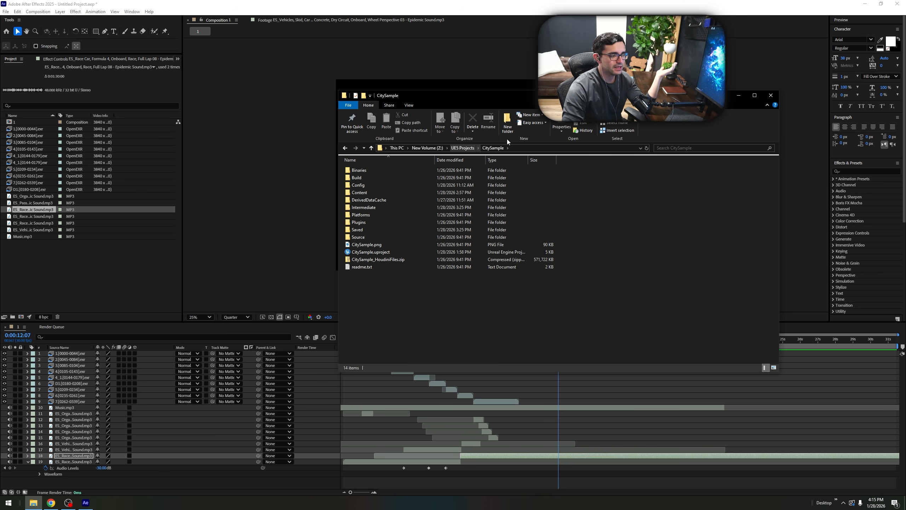
left_click(357, 231)
double_click(357, 231)
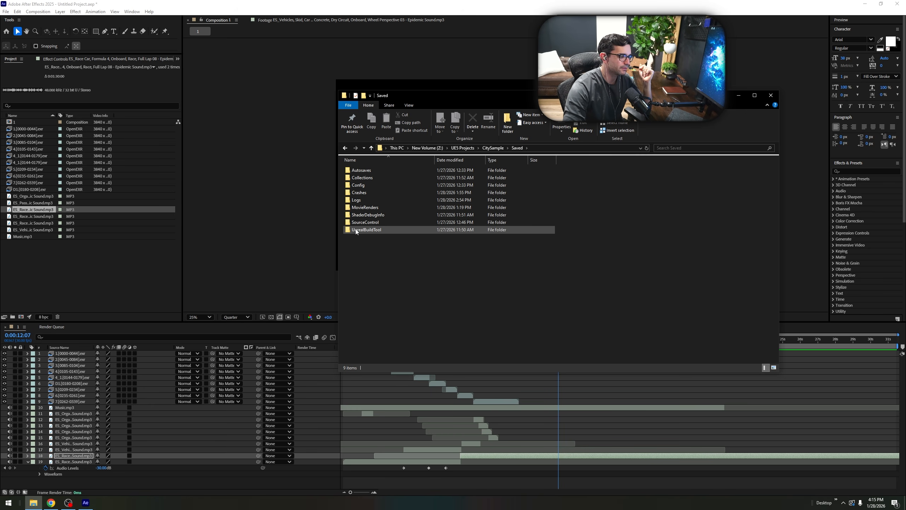
Open the first crash report folder inside Crashes and select its CitySample.log file.
left_click(362, 193)
double_click(363, 192)
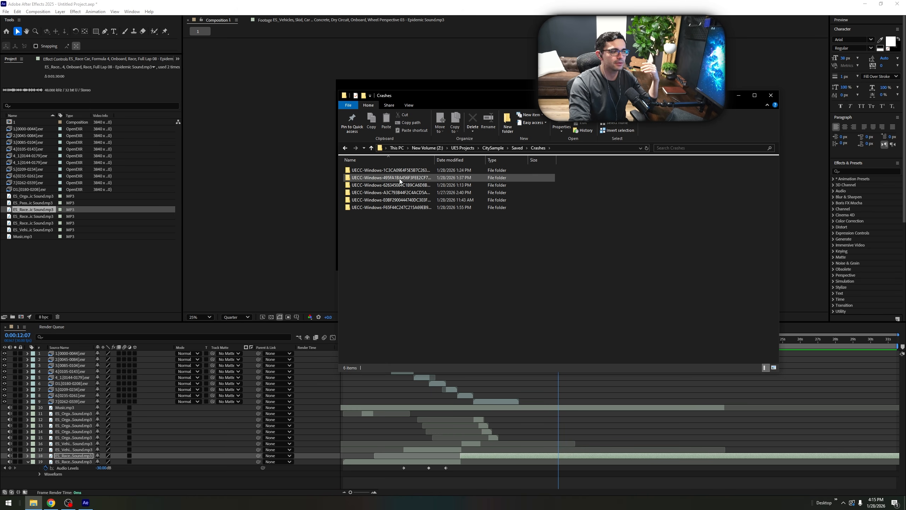
double_click(390, 171)
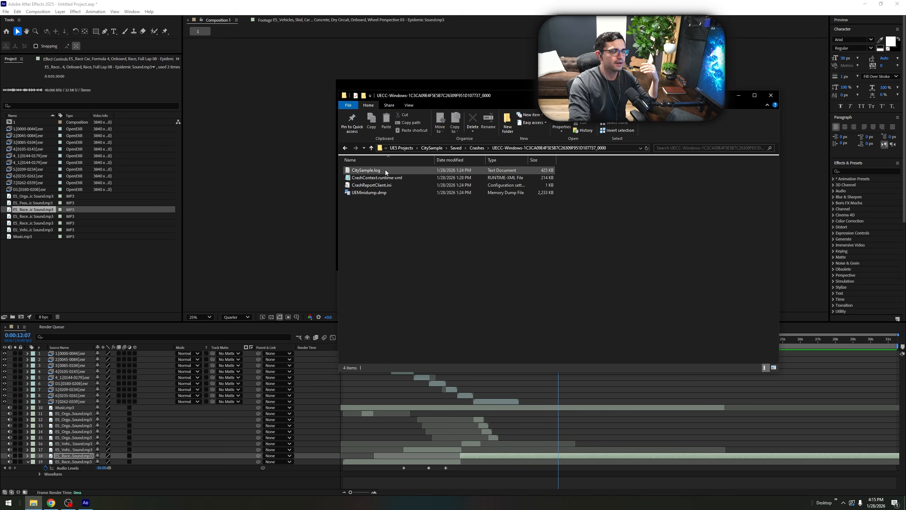
left_click(365, 172)
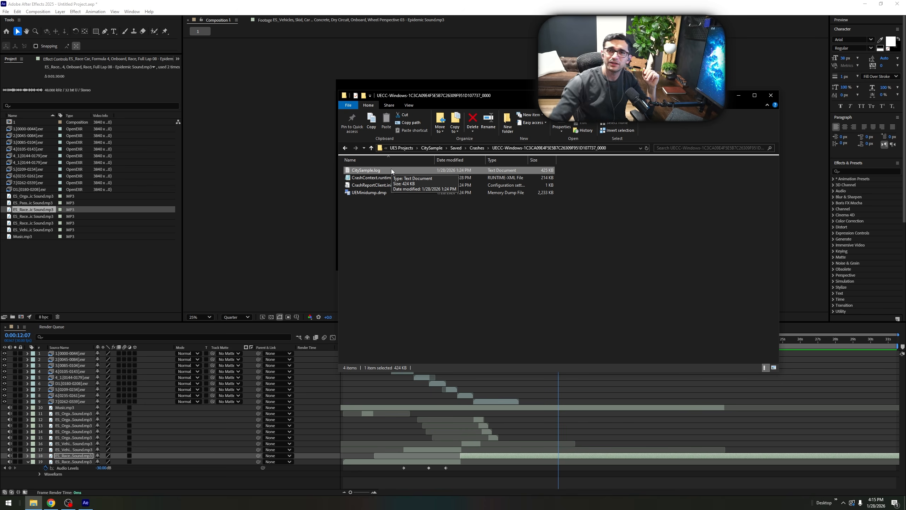
mouse_move(391, 168)
left_mouse_down()
mouse_move(705, 205)
mouse_move(388, 181)
mouse_move(396, 169)
left_mouse_up()
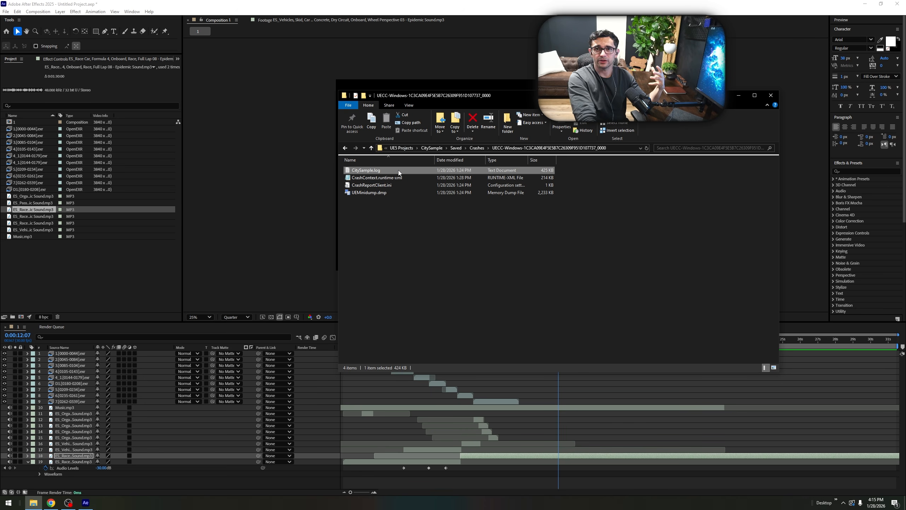